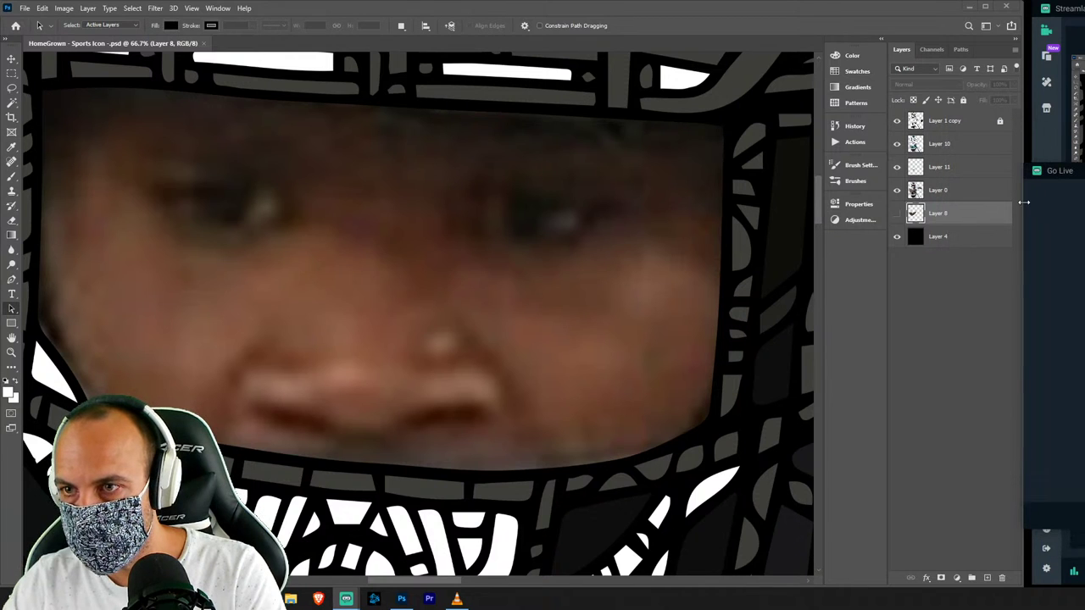
Bring Photoshop forward and view the player illustration full screen with panels hidden.
{"action": "mouse_move", "coordinate": [1072, 186]}
{"action": "left_mouse_down"}
{"action": "mouse_move", "coordinate": [923, 170]}
{"action": "mouse_move", "coordinate": [1079, 170]}
{"action": "left_mouse_up"}
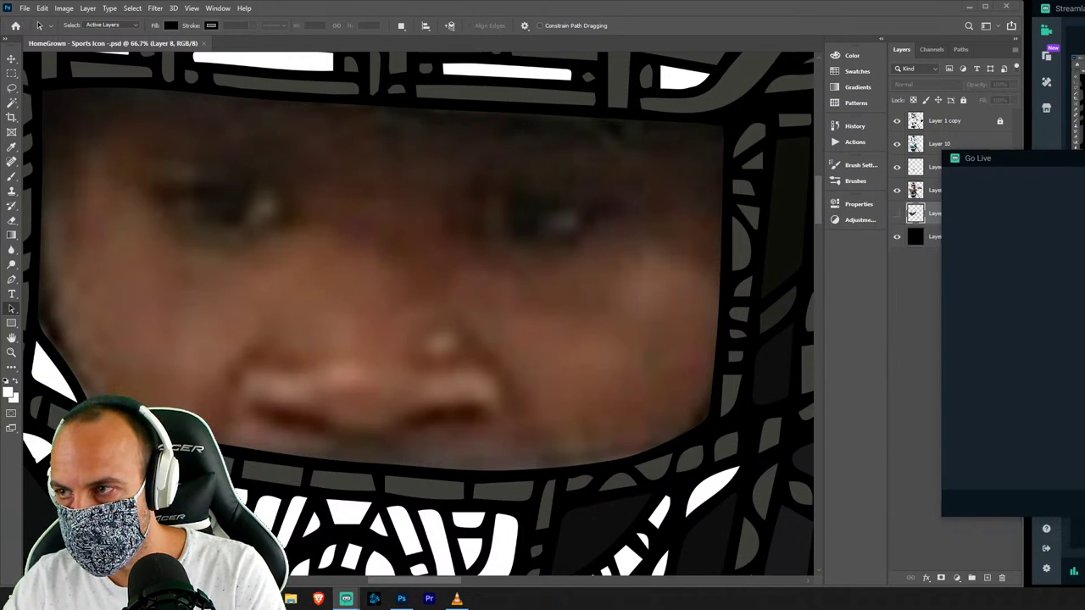
{"action": "left_click", "coordinate": [757, 189]}
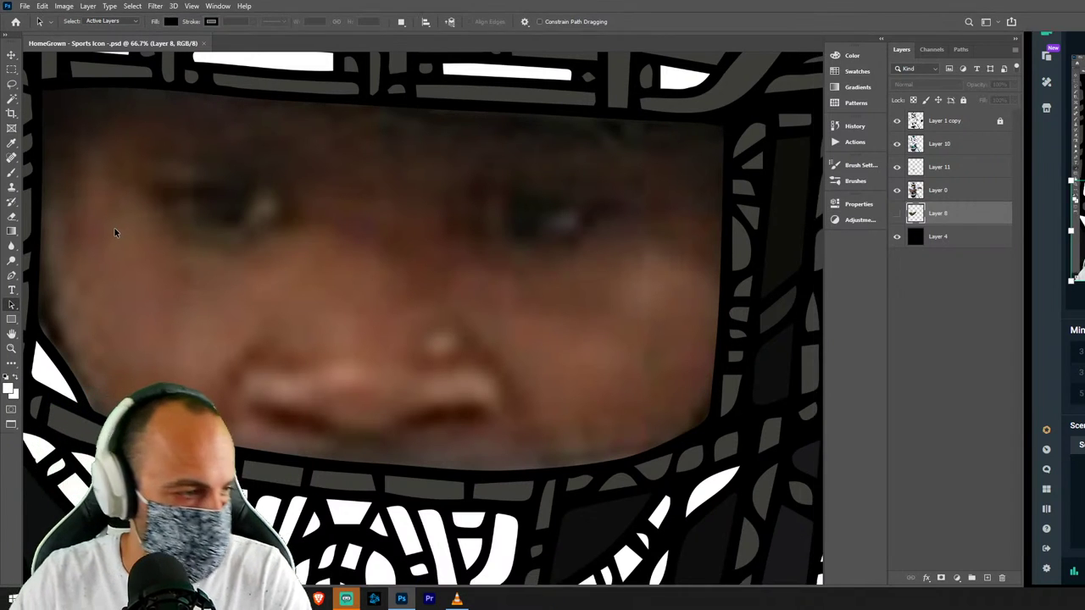
{"action": "key", "text": "f"}
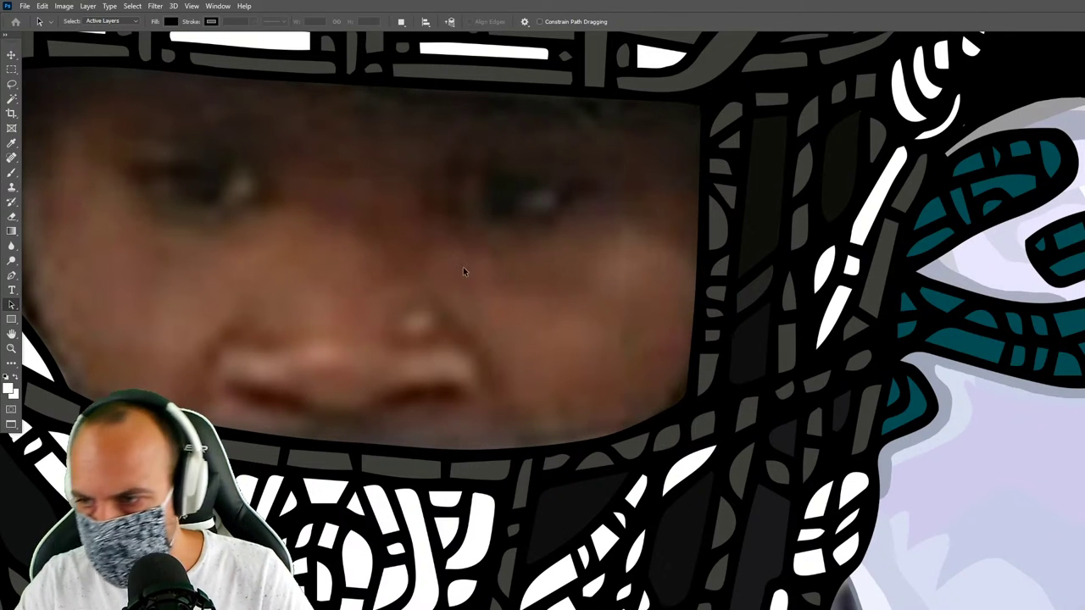
Minimize the Photoshop window to the desktop and restore it.
{"action": "left_click", "coordinate": [6, 6]}
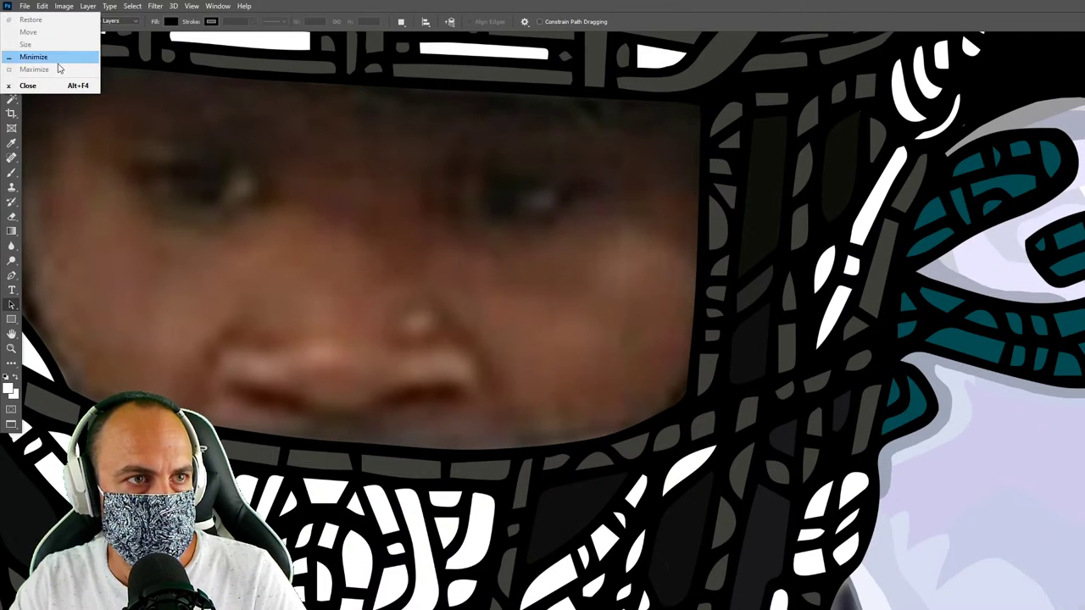
{"action": "left_click", "coordinate": [433, 286]}
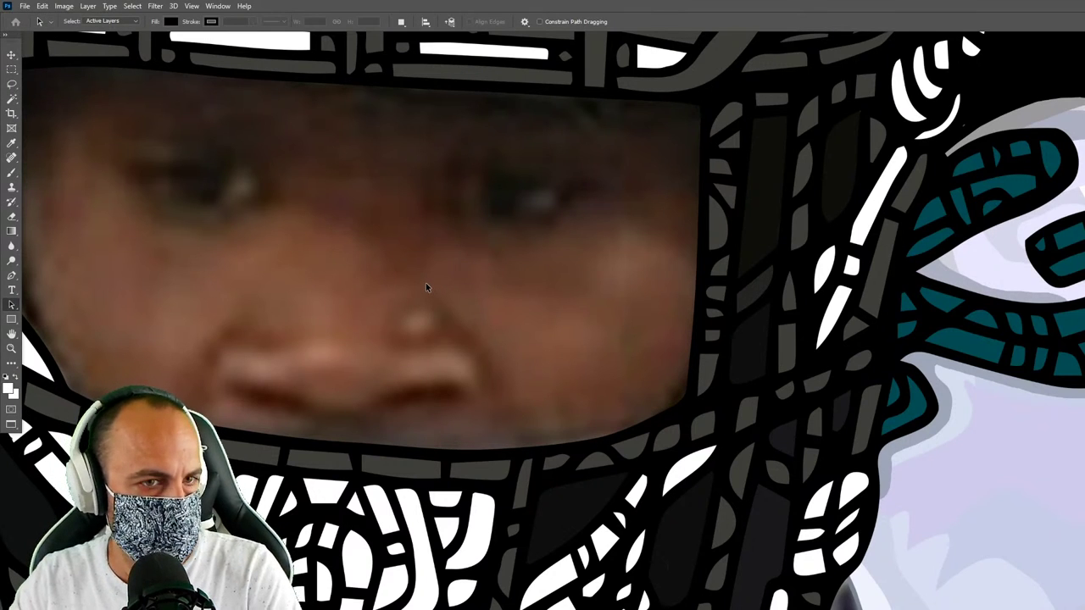
{"action": "left_click", "coordinate": [24, 5]}
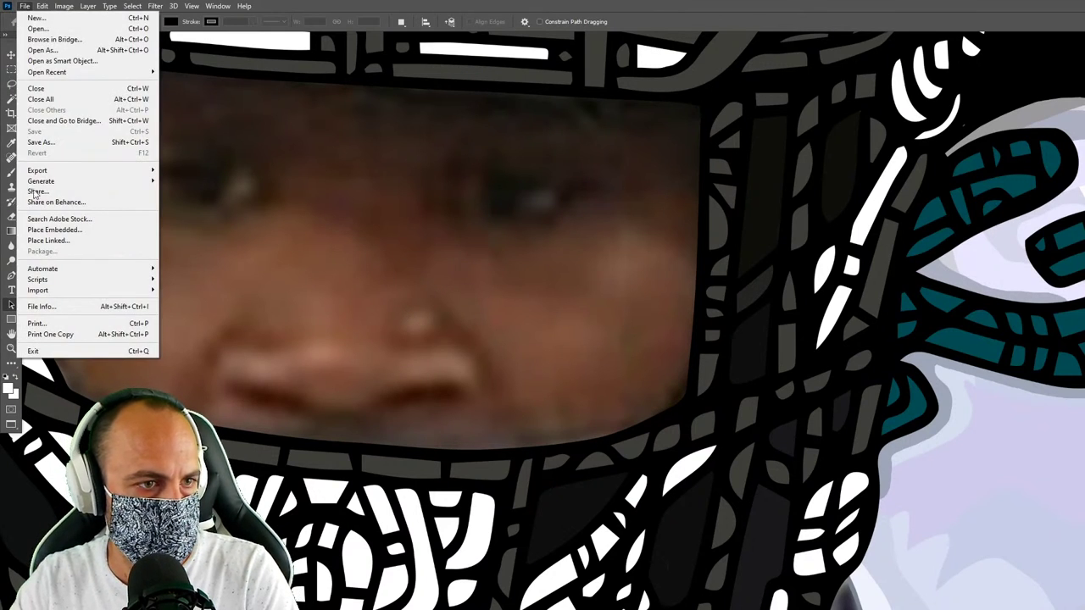
{"action": "left_click", "coordinate": [51, 375]}
{"action": "left_click", "coordinate": [6, 6]}
{"action": "left_click", "coordinate": [28, 58]}
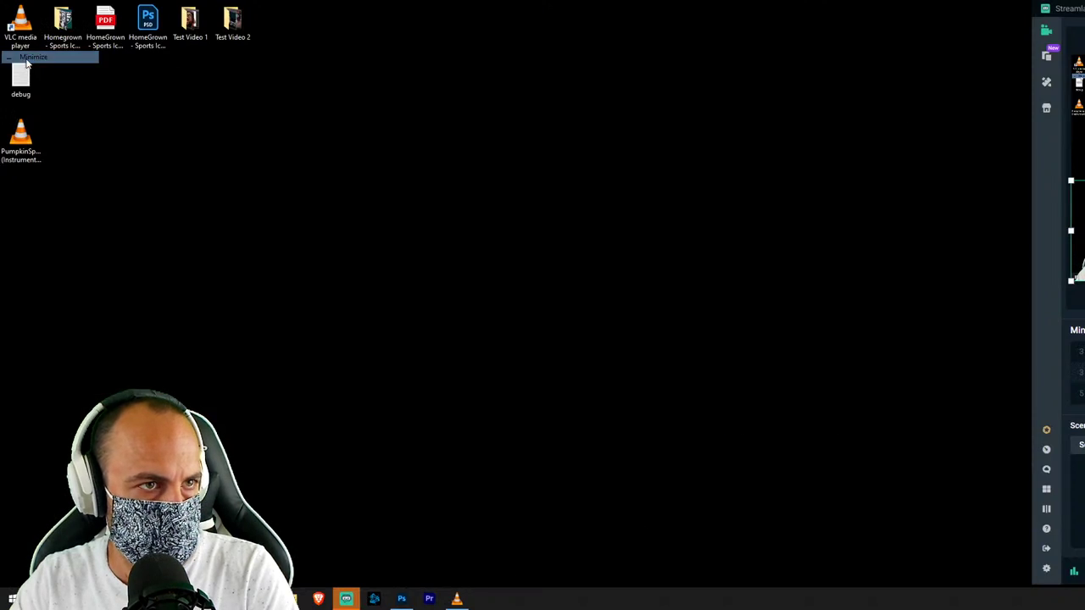
{"action": "left_click", "coordinate": [402, 600]}
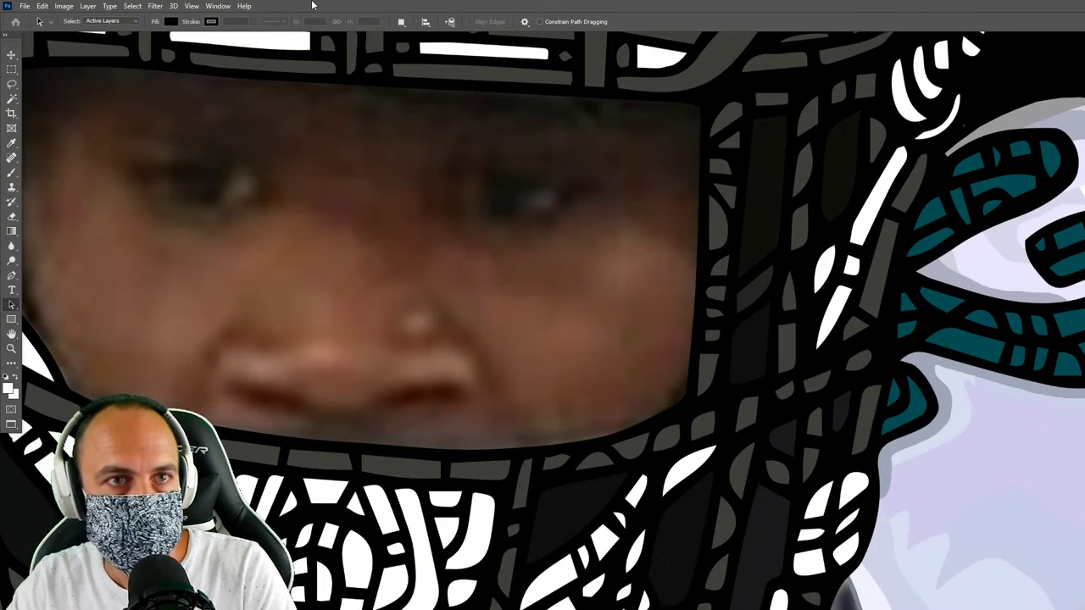
Fit the whole player illustration on screen and switch to Standard Screen Mode.
{"action": "key", "text": "ctrl+f"}
{"action": "key", "text": "Escape"}
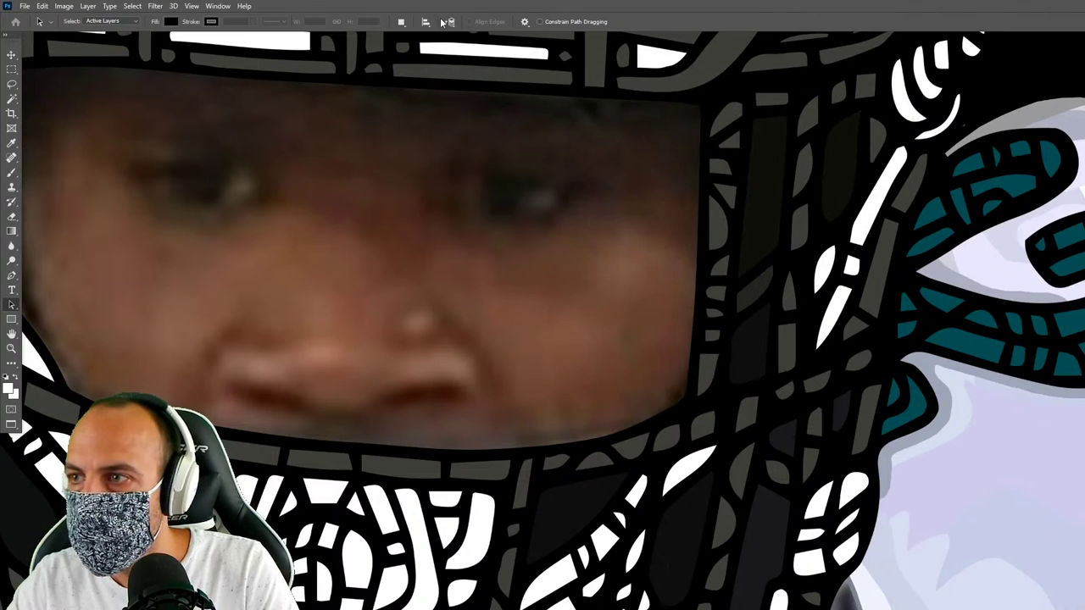
{"action": "left_click", "coordinate": [135, 6]}
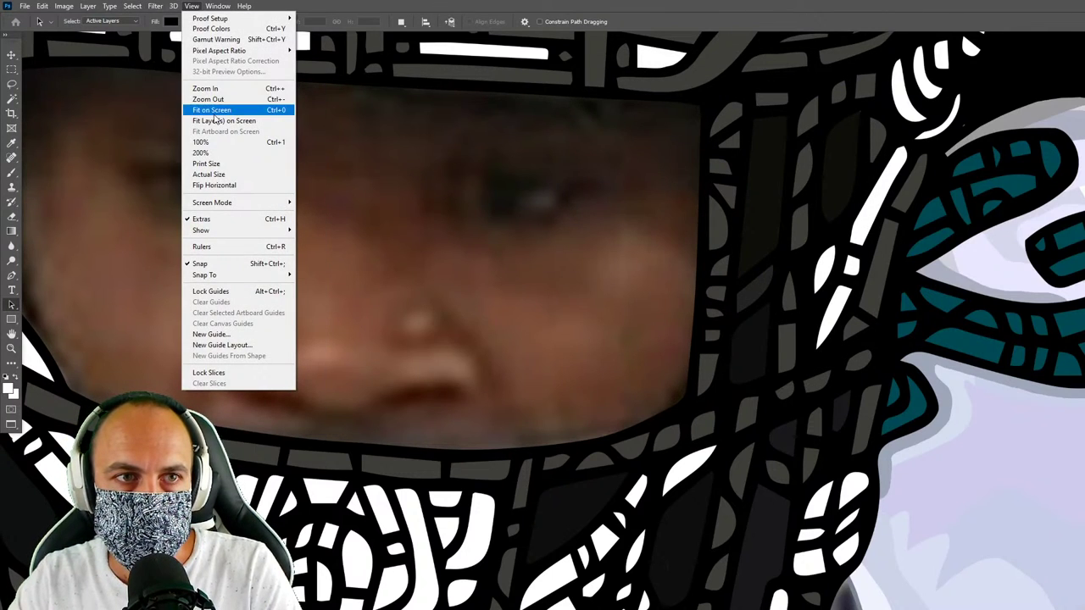
{"action": "left_click", "coordinate": [211, 109]}
{"action": "left_click", "coordinate": [192, 6]}
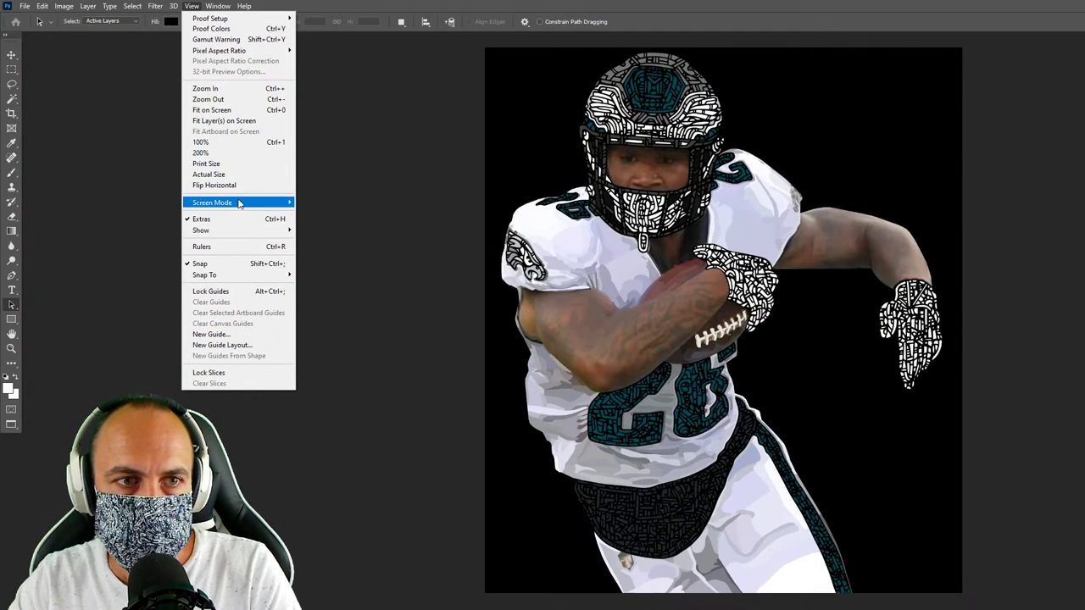
{"action": "mouse_move", "coordinate": [212, 202]}
{"action": "left_click", "coordinate": [332, 202]}
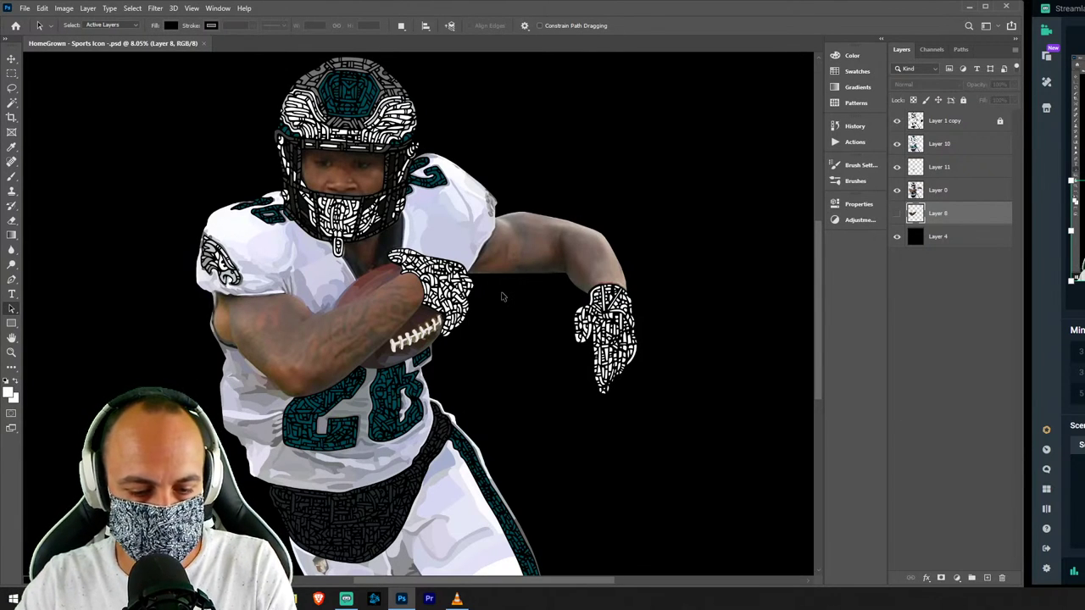
{"action": "key", "text": "ctrl"}
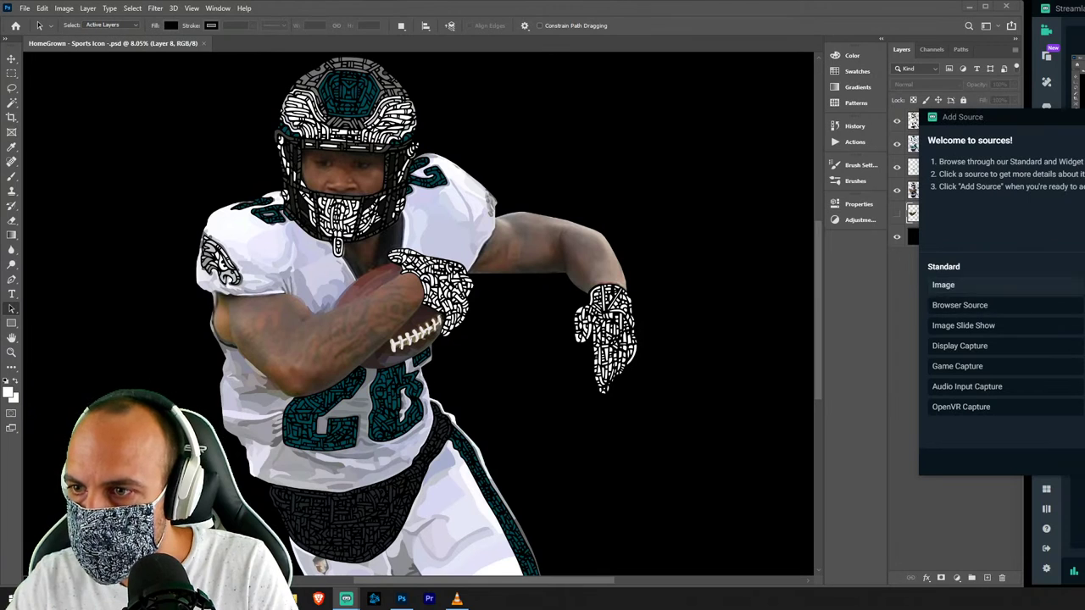
{"action": "left_click", "coordinate": [989, 390]}
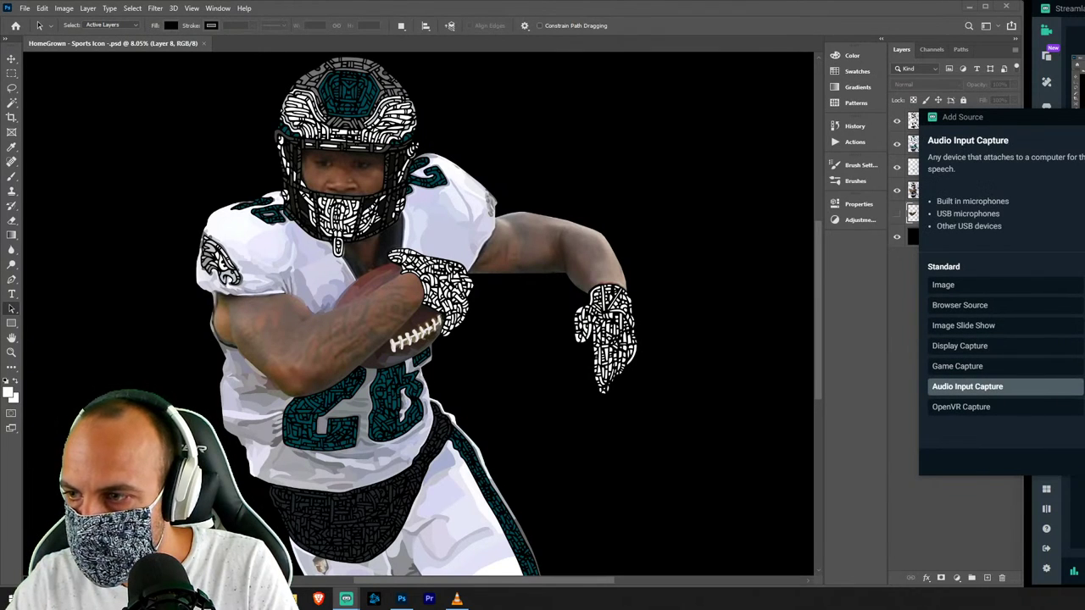
{"action": "left_click_drag", "start_coordinate": [983, 117], "coordinate": [758, 104]}
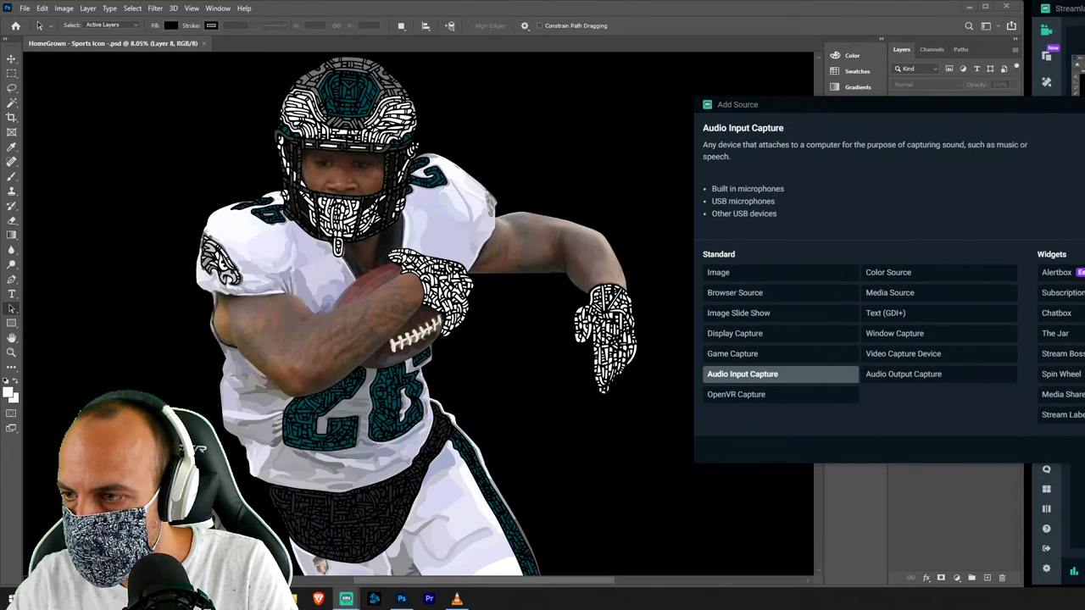
{"action": "key", "text": "Escape"}
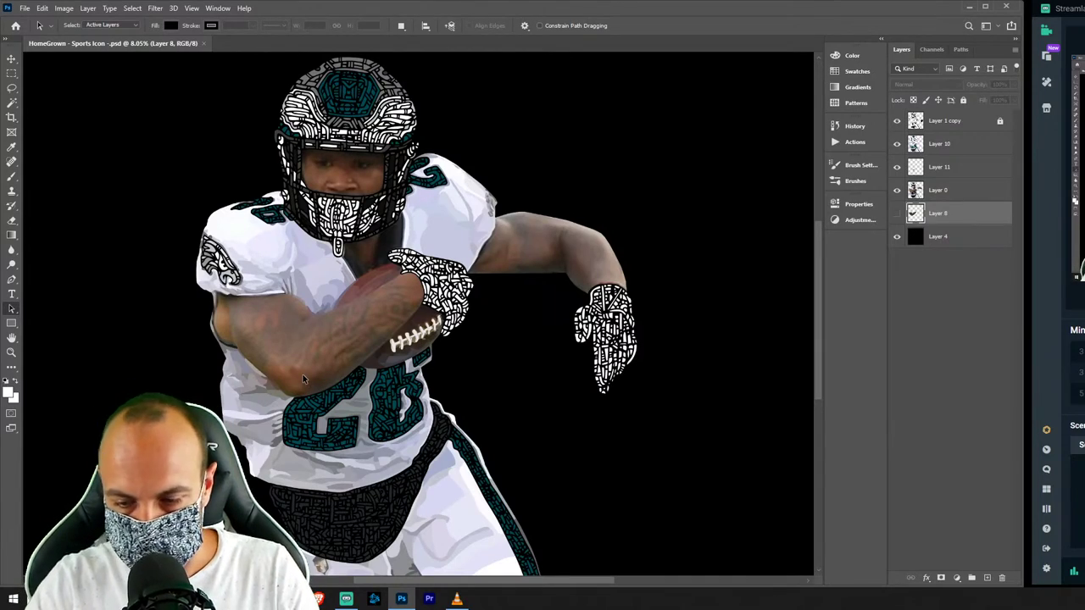
Zoom in on the helmet and chest and start a new layer named Layer 12.
{"action": "scroll", "coordinate": [303, 379], "scroll_direction": "up", "scroll_amount": 3}
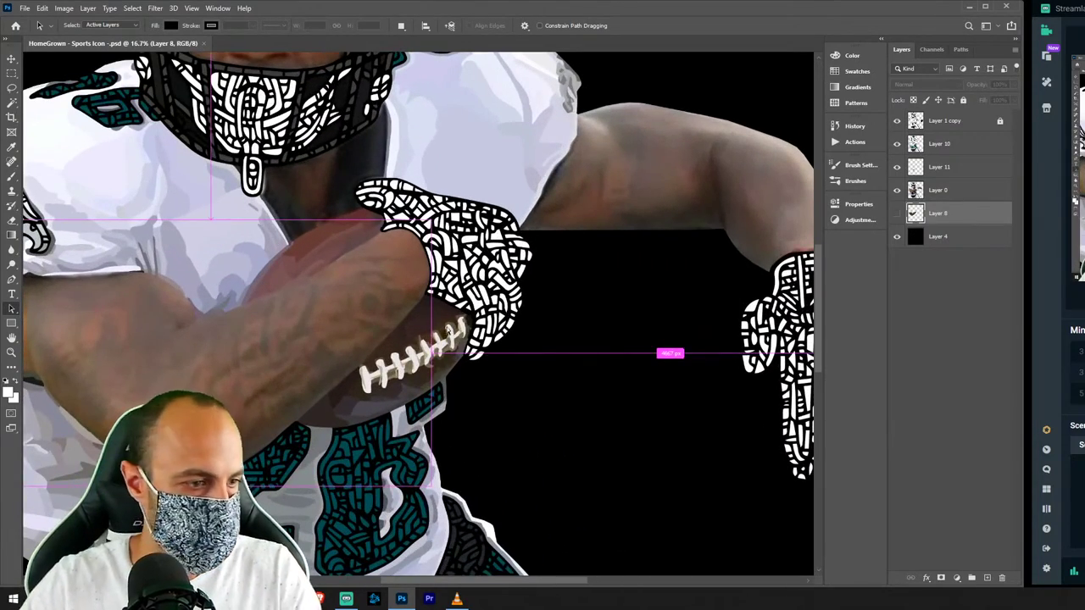
{"action": "mouse_move", "coordinate": [323, 320]}
{"action": "left_mouse_down"}
{"action": "mouse_move", "coordinate": [465, 405]}
{"action": "mouse_move", "coordinate": [467, 499]}
{"action": "left_mouse_up"}
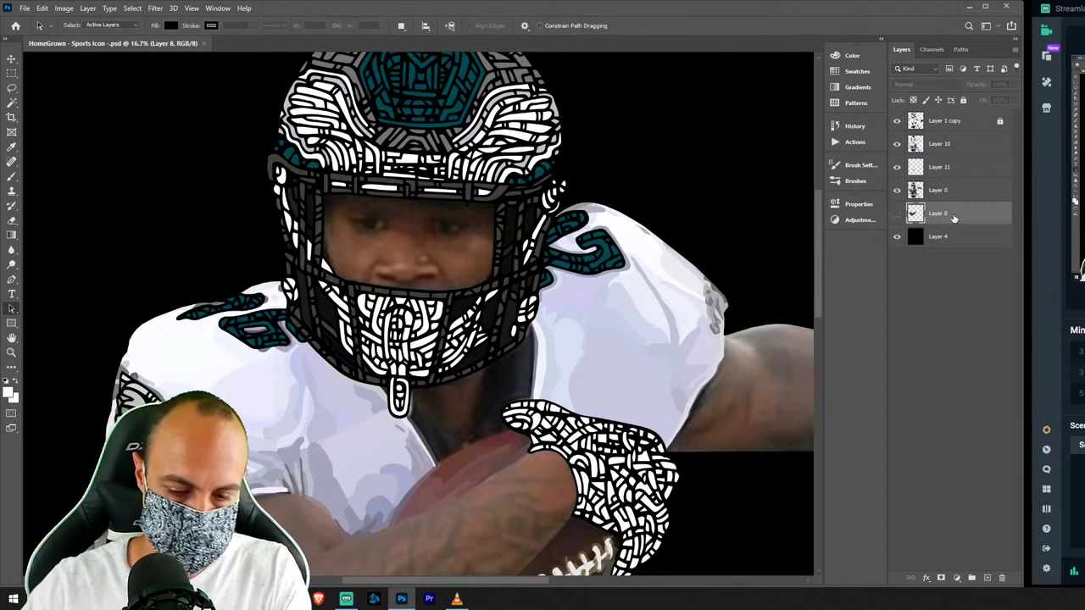
{"action": "key", "text": "ctrl+shift+n"}
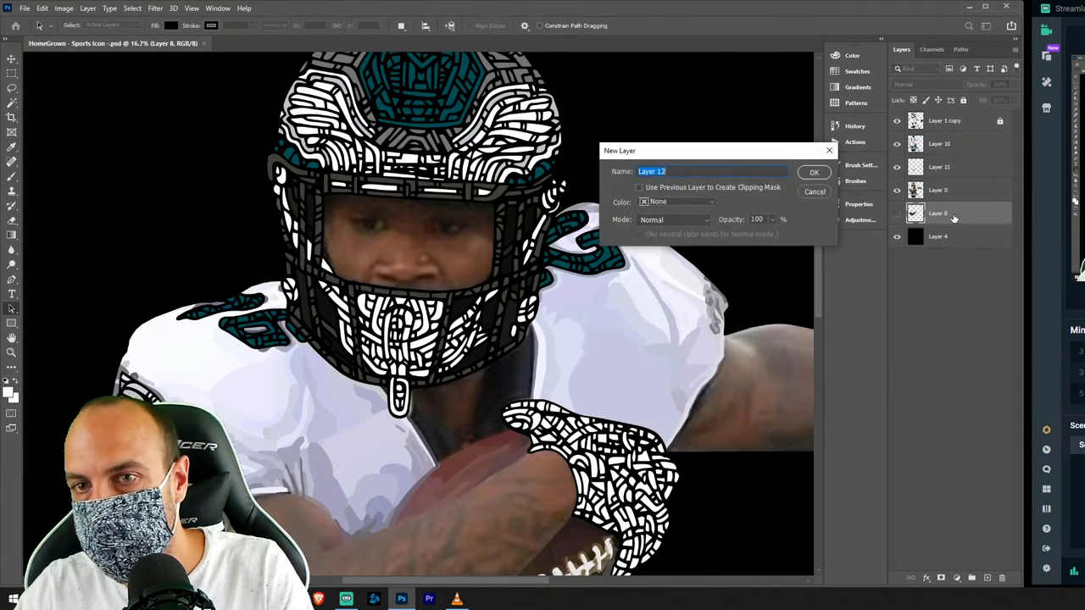
Create empty Layer 12 and zoom in close on the face, ready to lasso.
{"action": "key", "text": "Return"}
{"action": "key", "text": "ctrl+plus"}
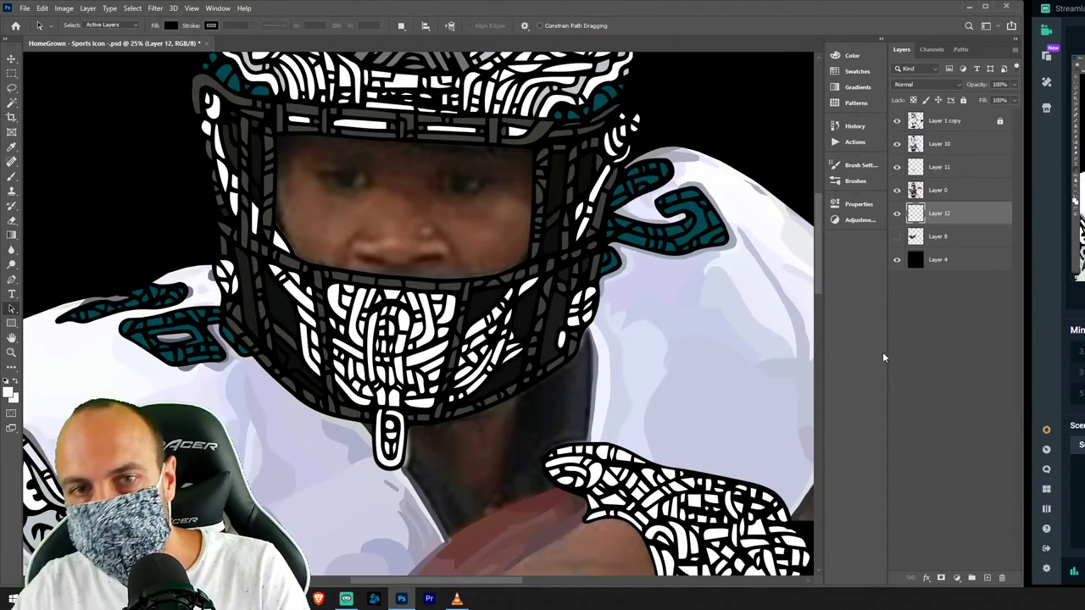
{"action": "left_click_drag", "start_coordinate": [612, 225], "coordinate": [612, 254]}
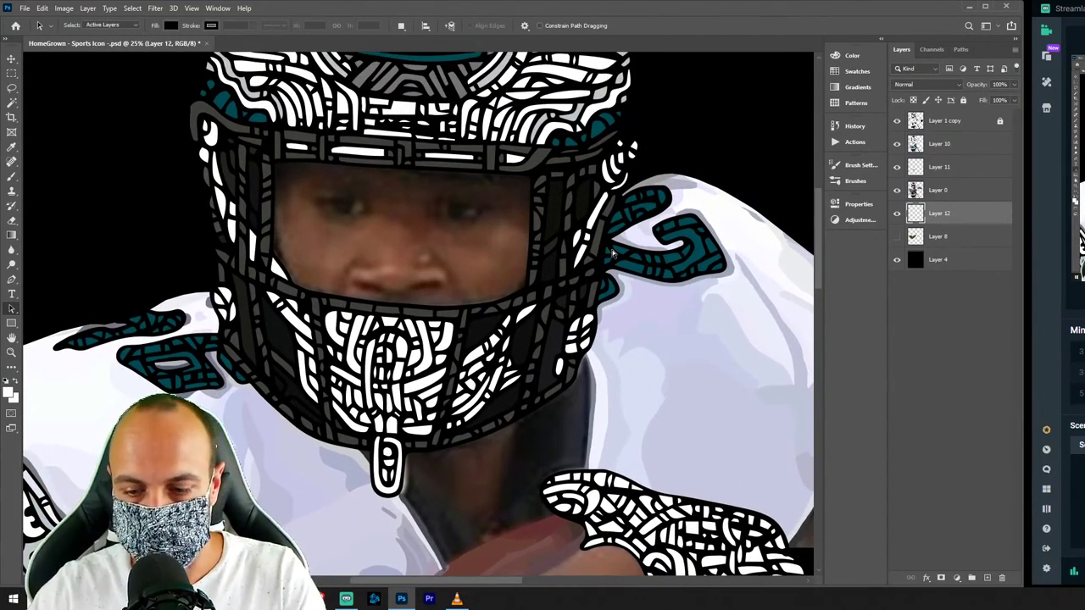
{"action": "key", "text": "ctrl+plus"}
{"action": "key", "text": "ctrl+plus"}
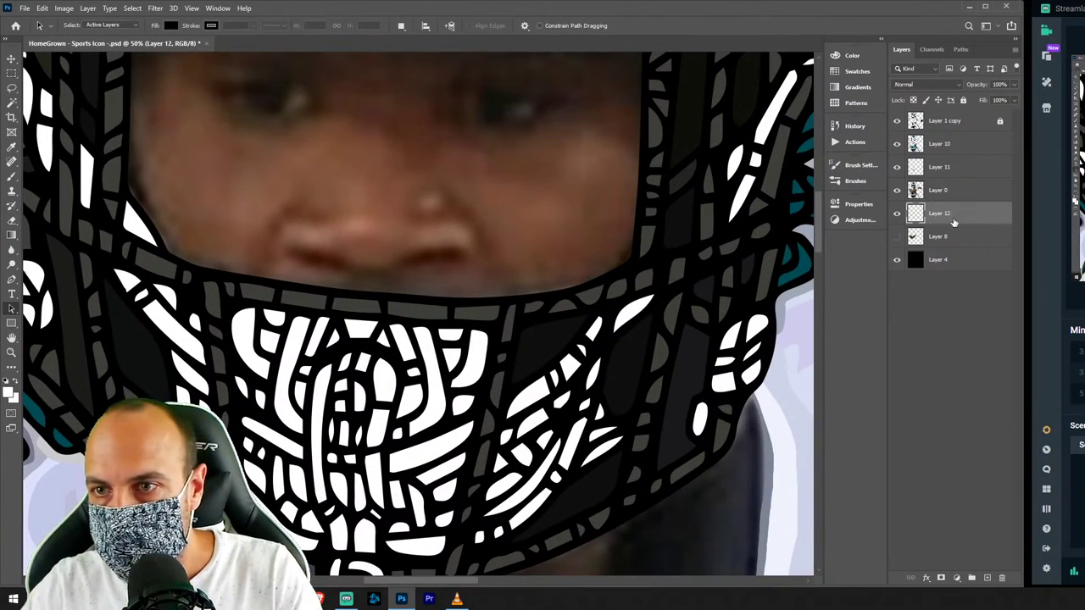
{"action": "key", "text": "l"}
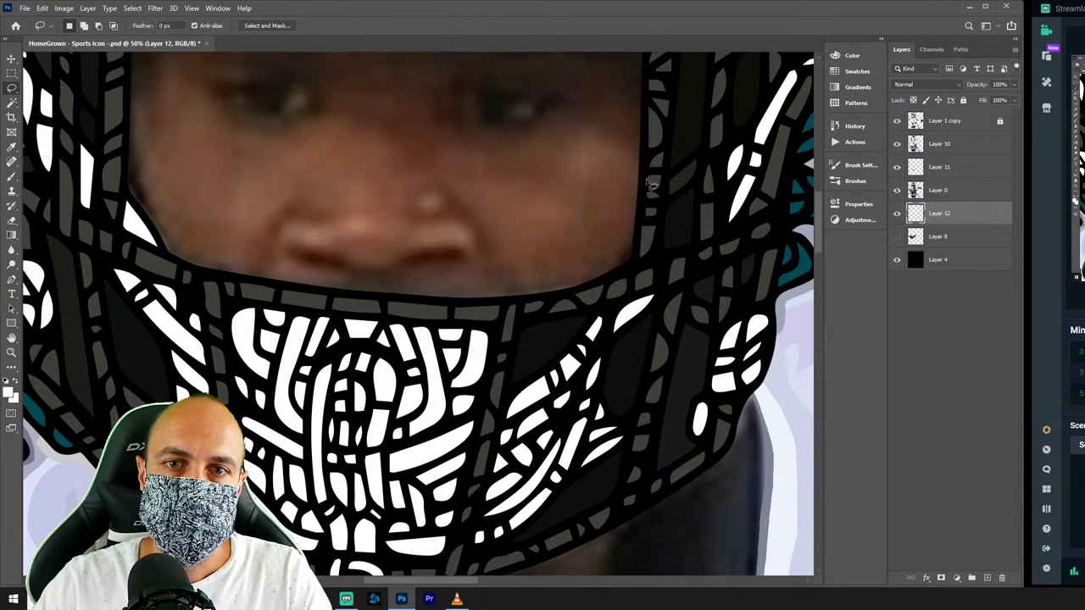
Paint a sampled skin-brown patch on the right cheek and move Layer 12 above Layer 0.
{"action": "mouse_move", "coordinate": [647, 167]}
{"action": "left_mouse_down"}
{"action": "mouse_move", "coordinate": [617, 151]}
{"action": "mouse_move", "coordinate": [607, 178]}
{"action": "mouse_move", "coordinate": [658, 197]}
{"action": "mouse_move", "coordinate": [634, 176]}
{"action": "left_mouse_up"}
{"action": "key", "text": "i"}
{"action": "left_click", "coordinate": [620, 162]}
{"action": "key", "text": "b"}
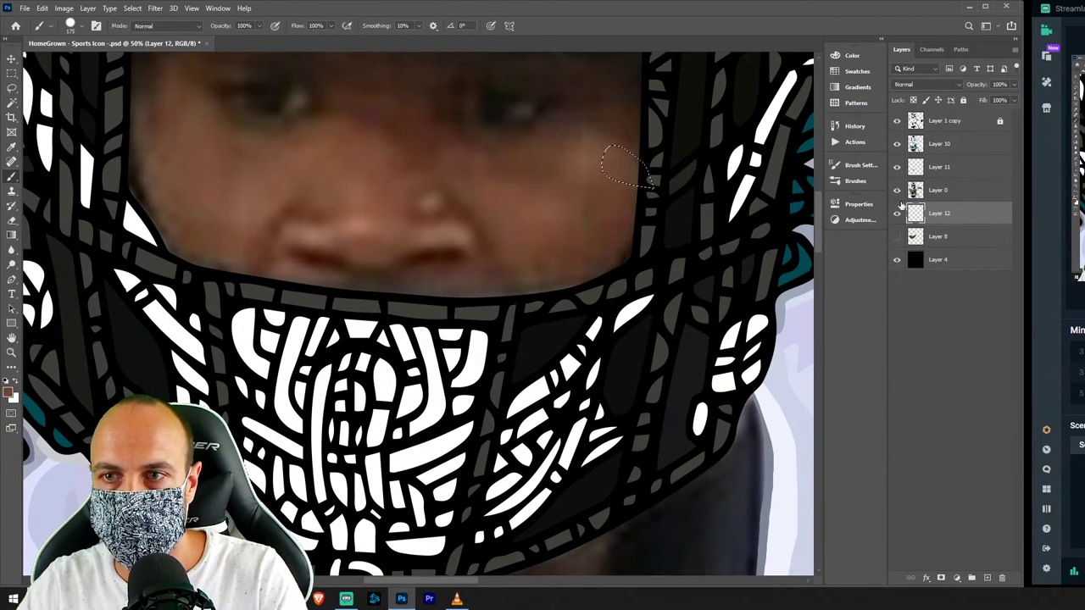
{"action": "left_click_drag", "start_coordinate": [954, 215], "coordinate": [951, 188]}
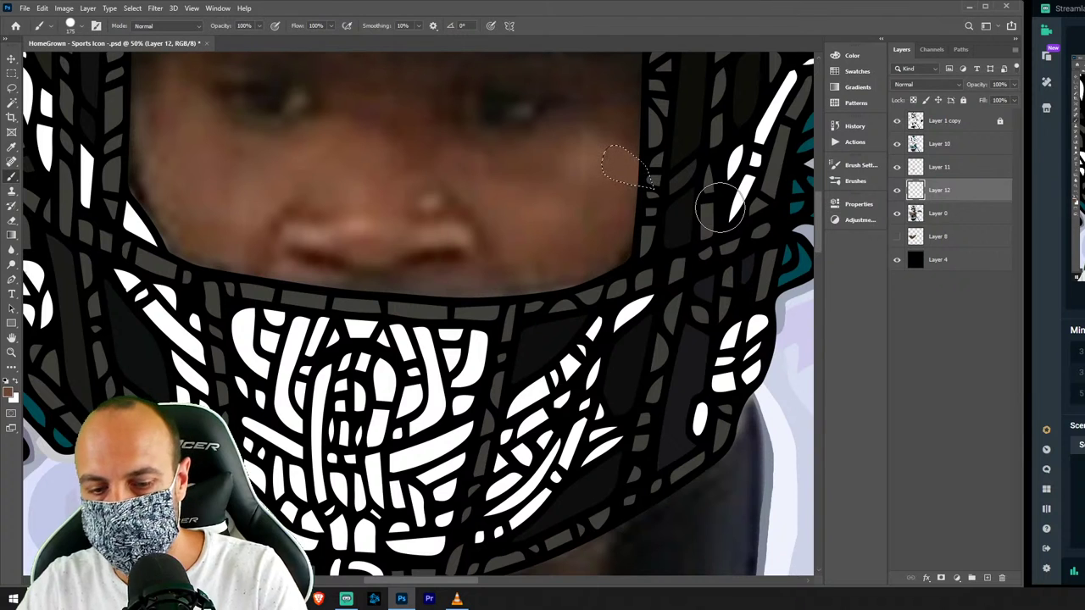
{"action": "key", "text": "ctrl+d"}
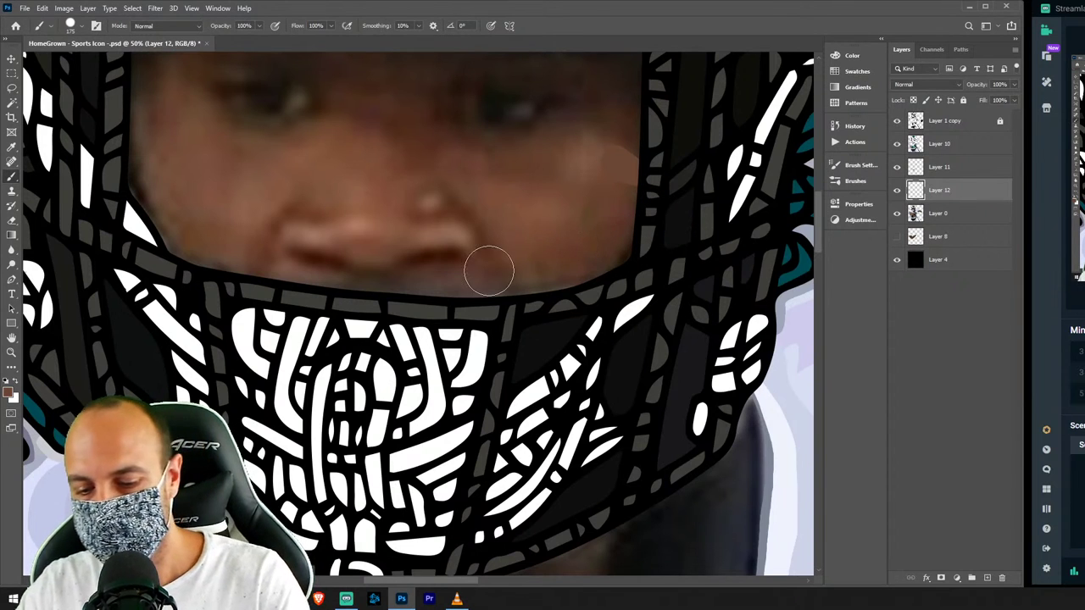
Outline the right cheek area again and prepare to paint it with a sampled tone.
{"action": "key", "text": "l"}
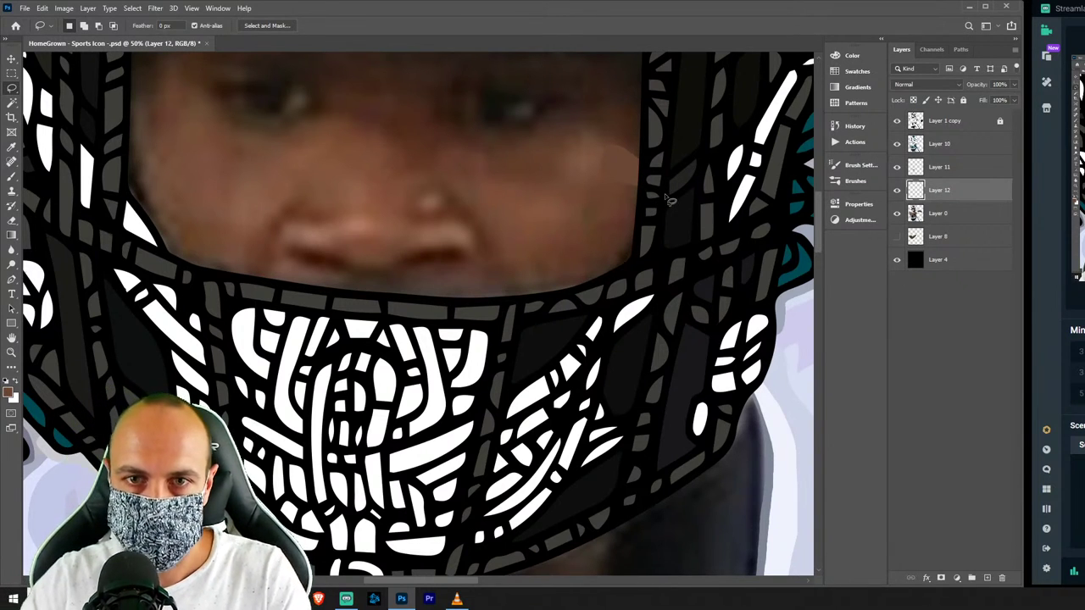
{"action": "left_click_drag", "start_coordinate": [666, 196], "coordinate": [662, 208]}
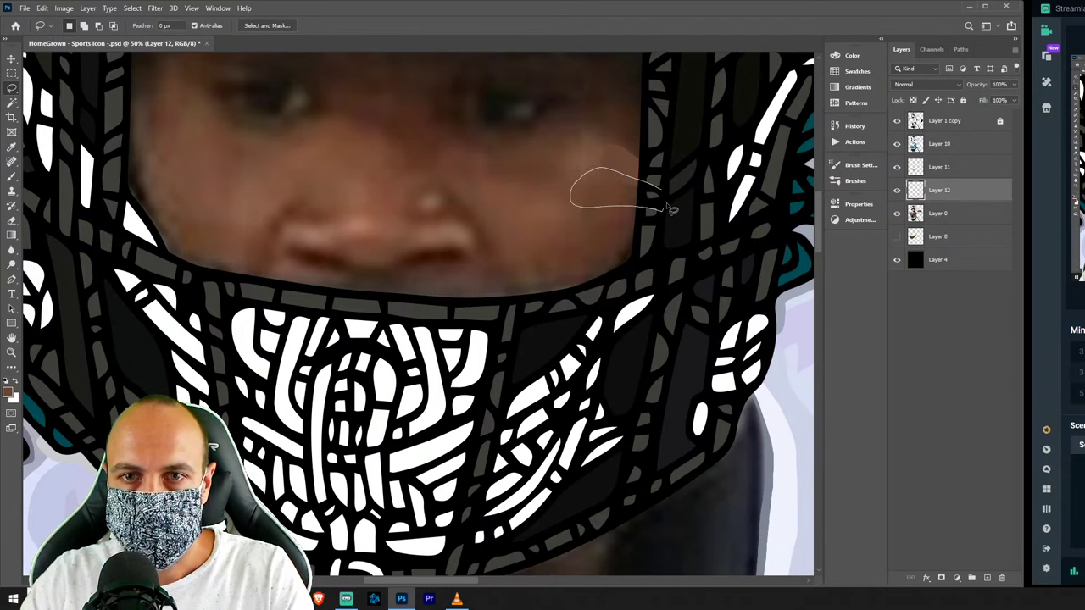
{"action": "key", "text": "i"}
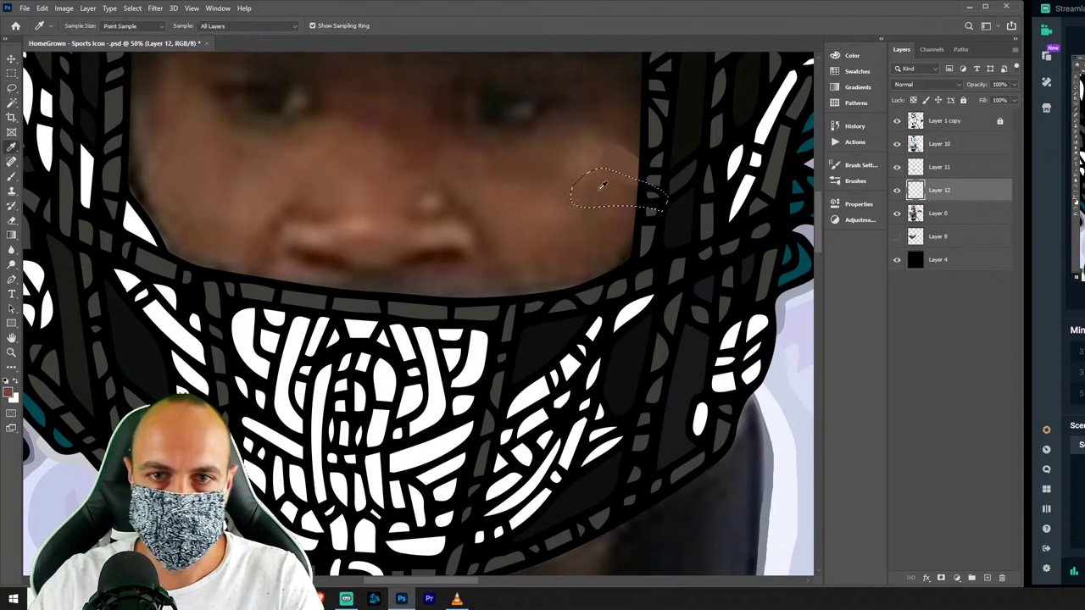
{"action": "key", "text": "b"}
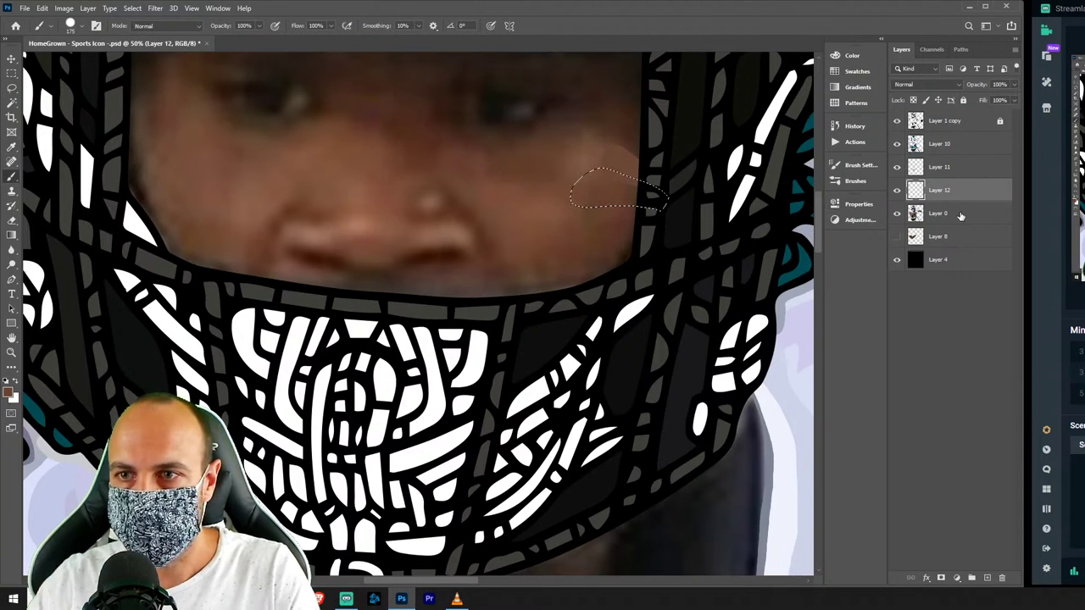
Add Layer 13 above Layer 0 and move the Streamlabs microphone filters window to the middle.
{"action": "left_click", "coordinate": [960, 214]}
{"action": "key", "text": "ctrl+shift+n"}
{"action": "key", "text": "Return"}
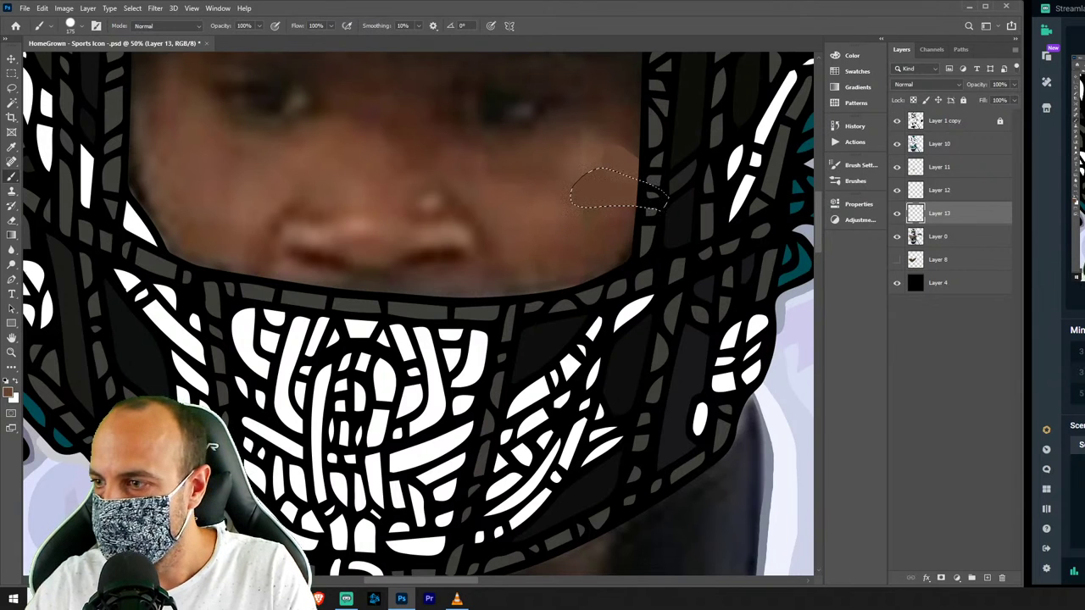
{"action": "key", "text": "alt+Tab"}
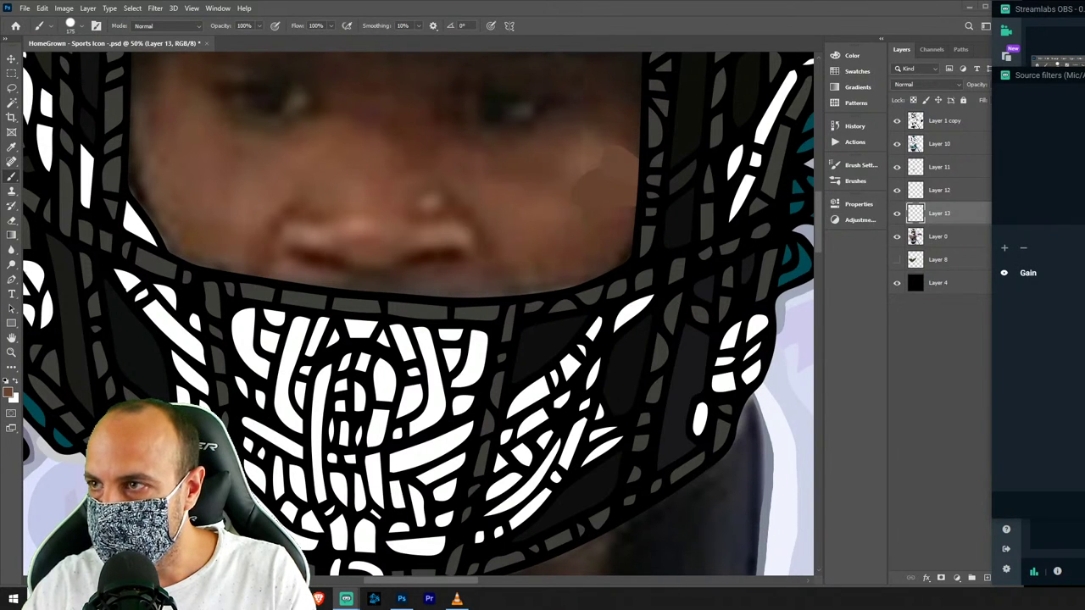
{"action": "left_click_drag", "start_coordinate": [1081, 75], "coordinate": [533, 113]}
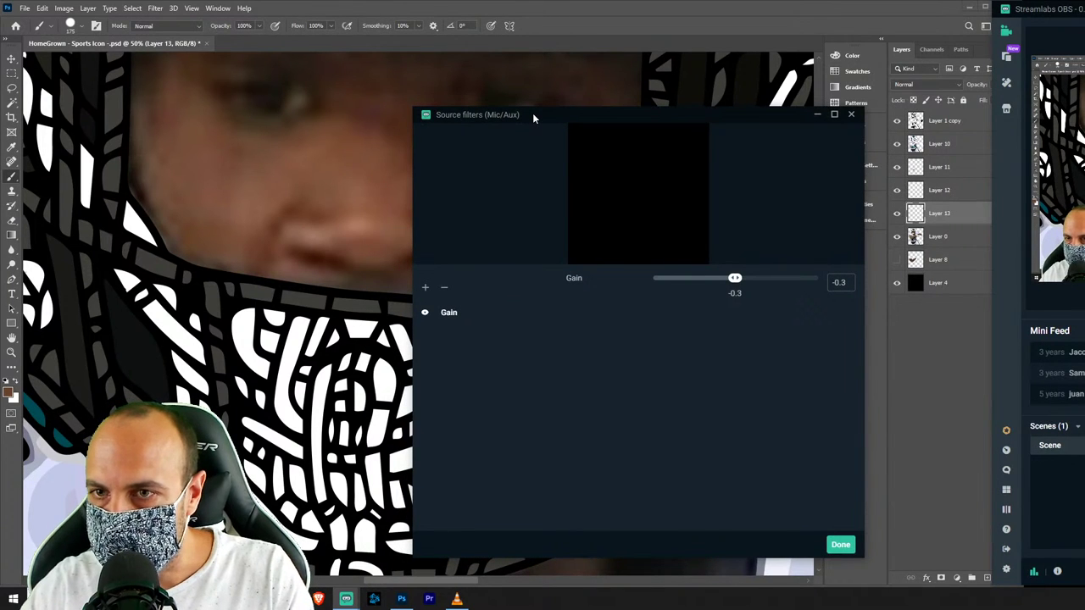
{"action": "left_click", "coordinate": [841, 545]}
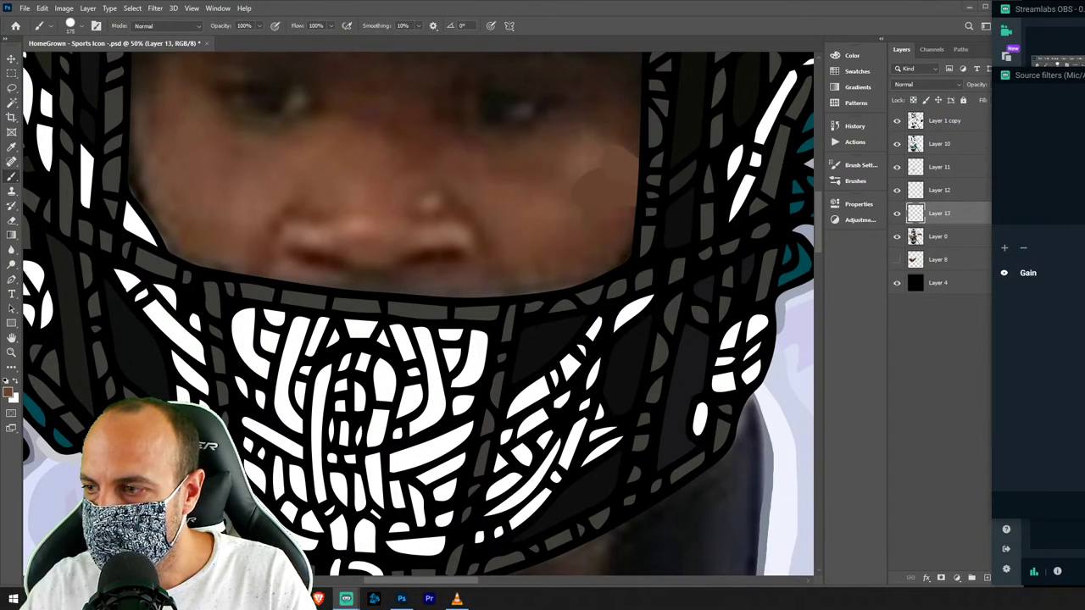
On new Layer 14, paint a lighter skin-tone patch on the cheek near the helmet edge.
{"action": "key", "text": "Escape"}
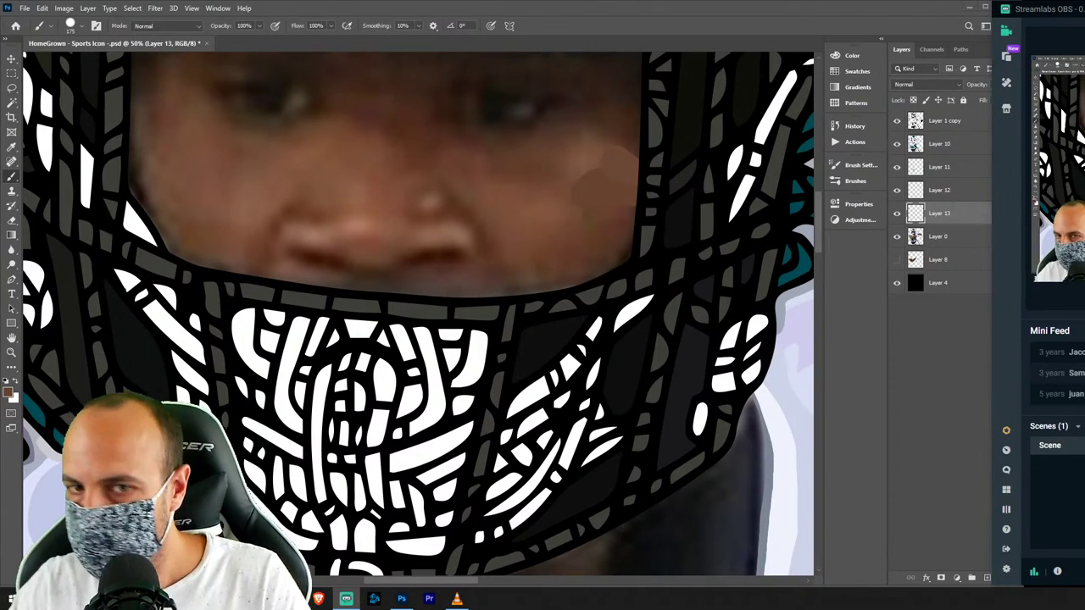
{"action": "left_click_drag", "start_coordinate": [597, 170], "coordinate": [663, 206]}
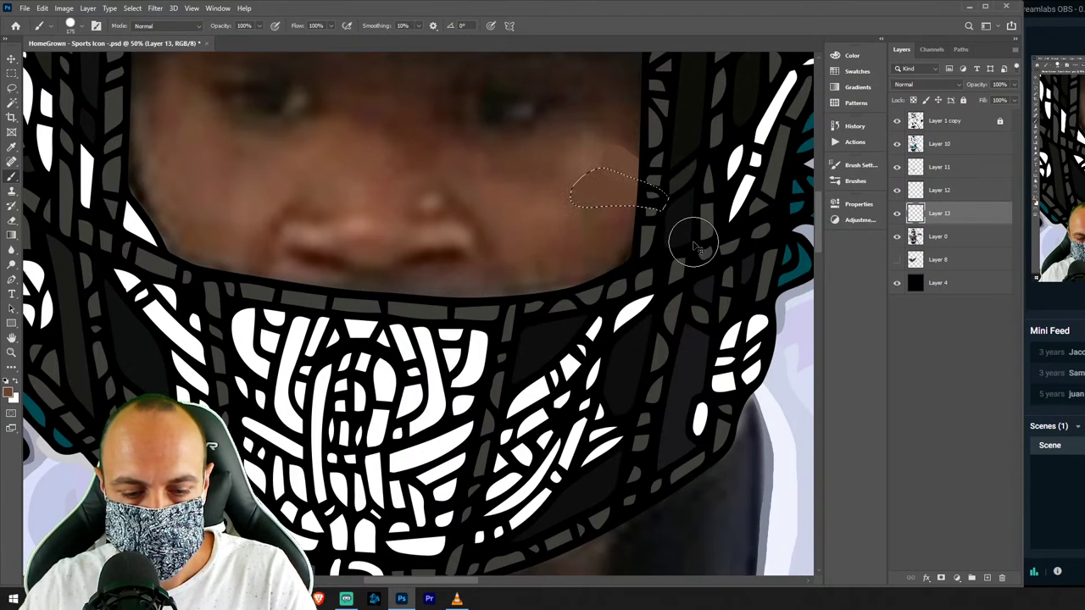
{"action": "key", "text": "ctrl+d"}
{"action": "left_click", "coordinate": [963, 245]}
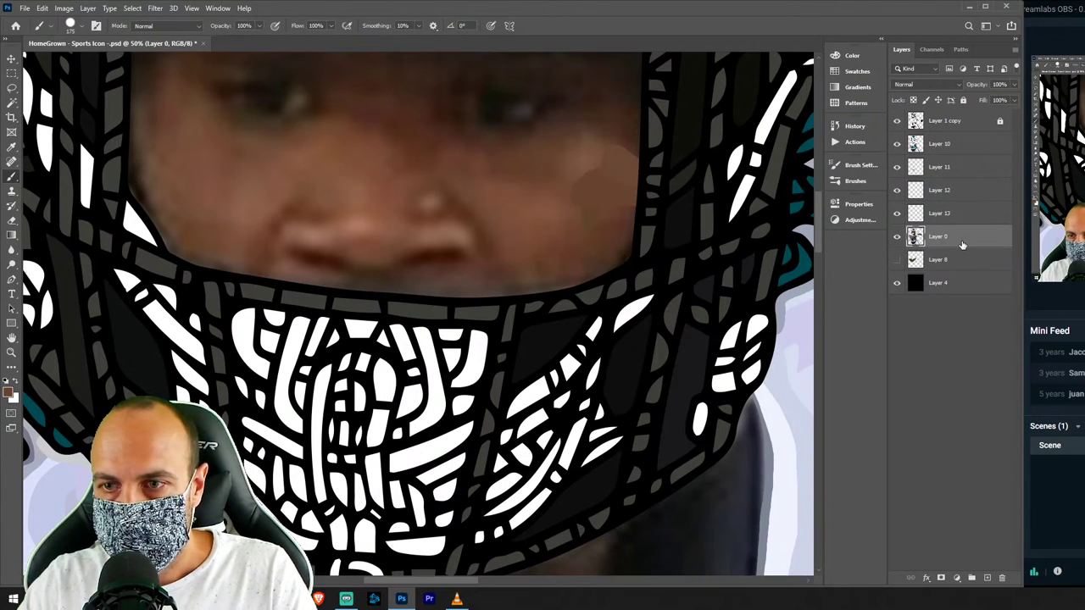
{"action": "key", "text": "ctrl+shift+n"}
{"action": "key", "text": "Return"}
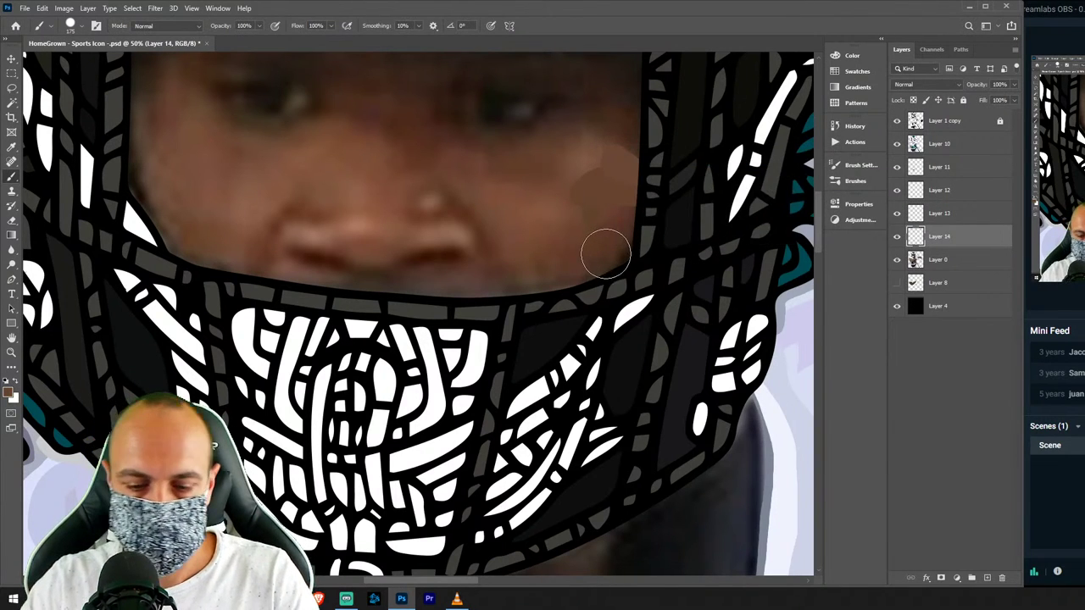
{"action": "key", "text": "l"}
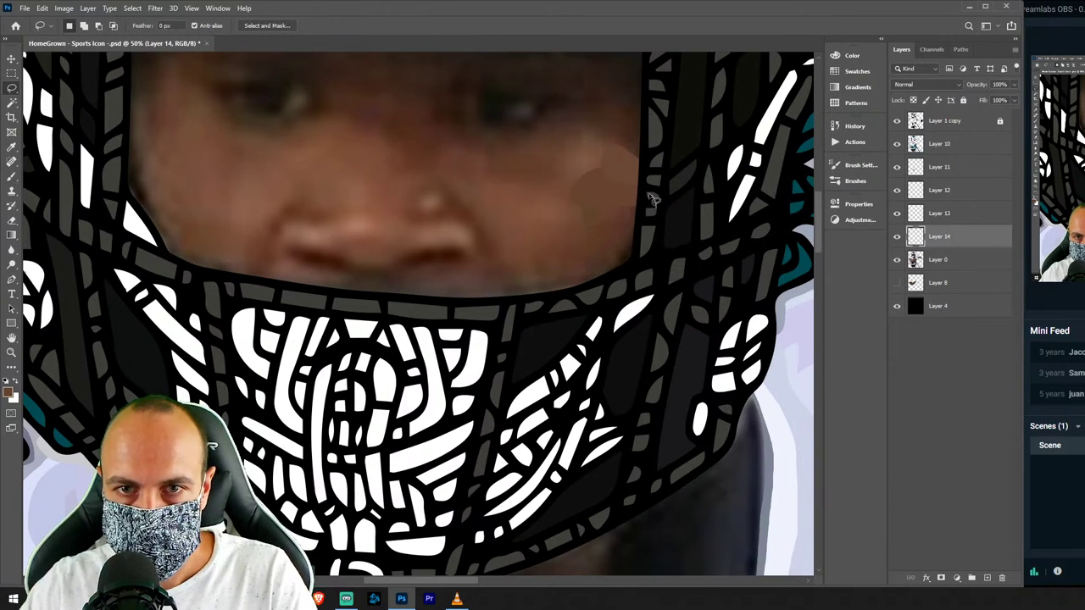
{"action": "left_click_drag", "start_coordinate": [653, 198], "coordinate": [598, 194]}
{"action": "mouse_move", "coordinate": [584, 231]}
{"action": "left_mouse_down"}
{"action": "mouse_move", "coordinate": [655, 205]}
{"action": "mouse_move", "coordinate": [606, 181]}
{"action": "left_mouse_up"}
{"action": "key", "text": "i"}
{"action": "key", "text": "b"}
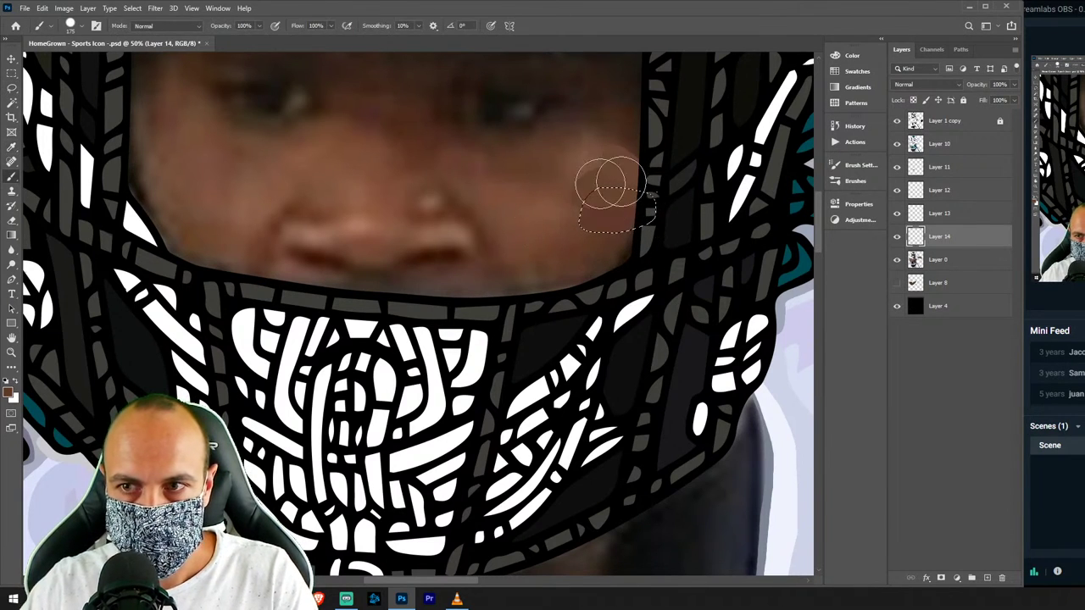
{"action": "key", "text": "ctrl+d"}
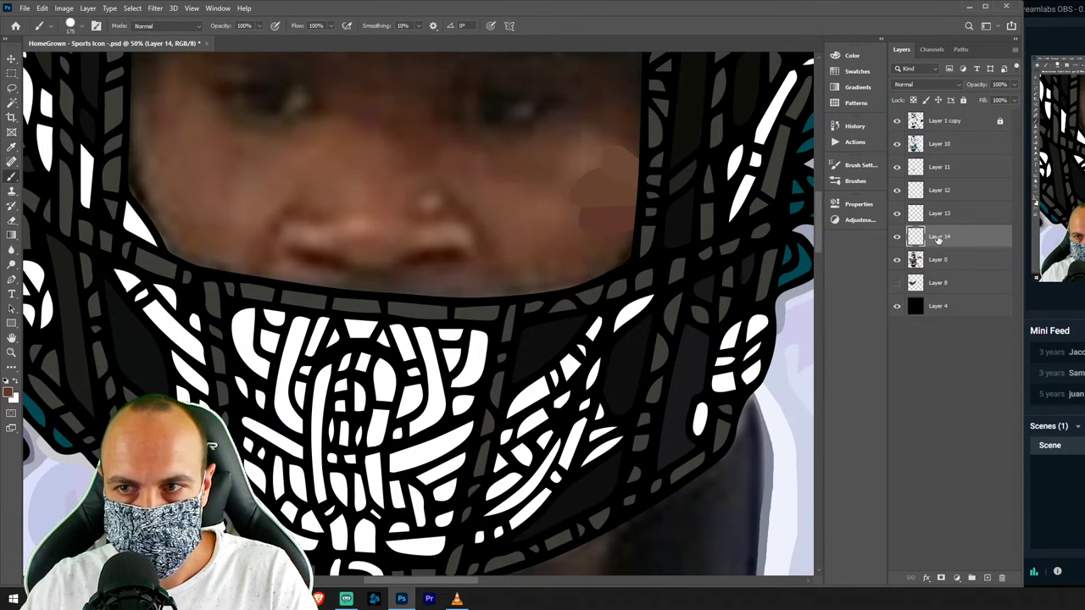
On new Layer 15, cover the dark strap beside the cheek with sampled skin tone.
{"action": "left_click", "coordinate": [974, 262]}
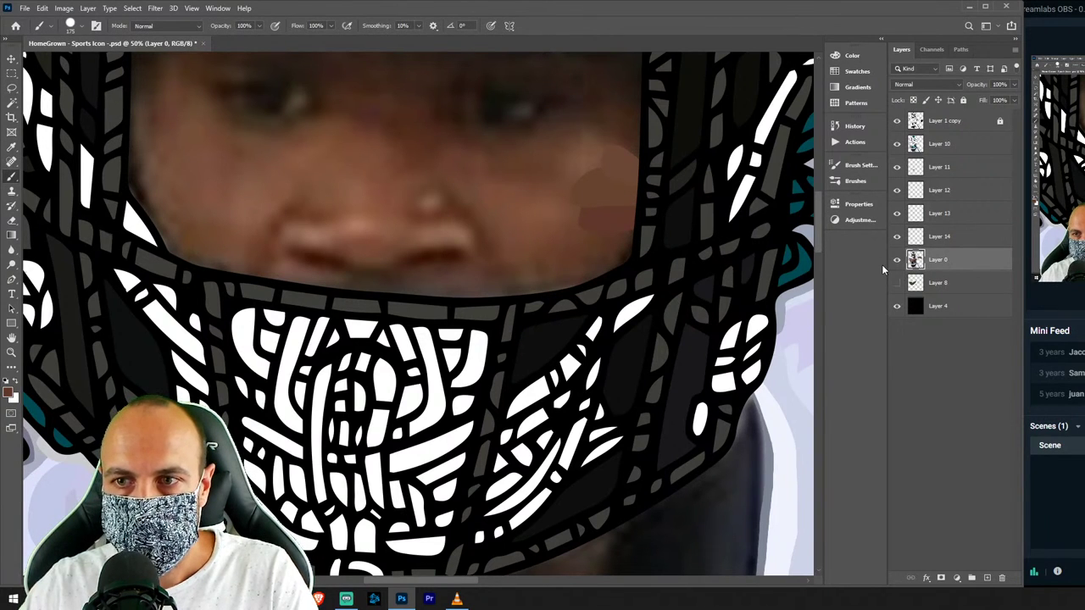
{"action": "key", "text": "ctrl+shift+n"}
{"action": "key", "text": "Return"}
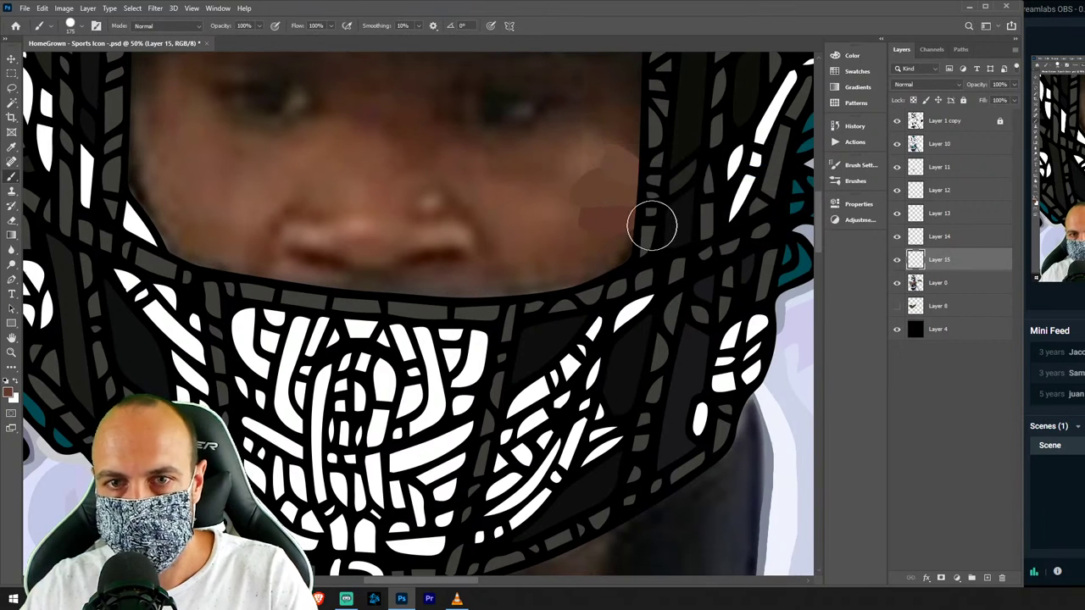
{"action": "key", "text": "l"}
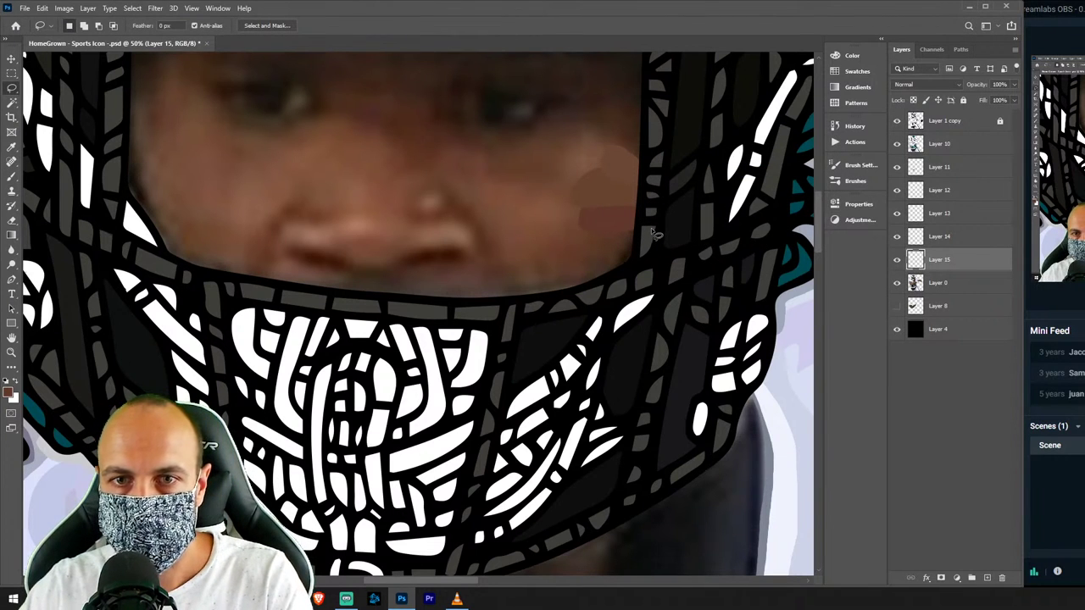
{"action": "left_click_drag", "start_coordinate": [641, 223], "coordinate": [643, 249]}
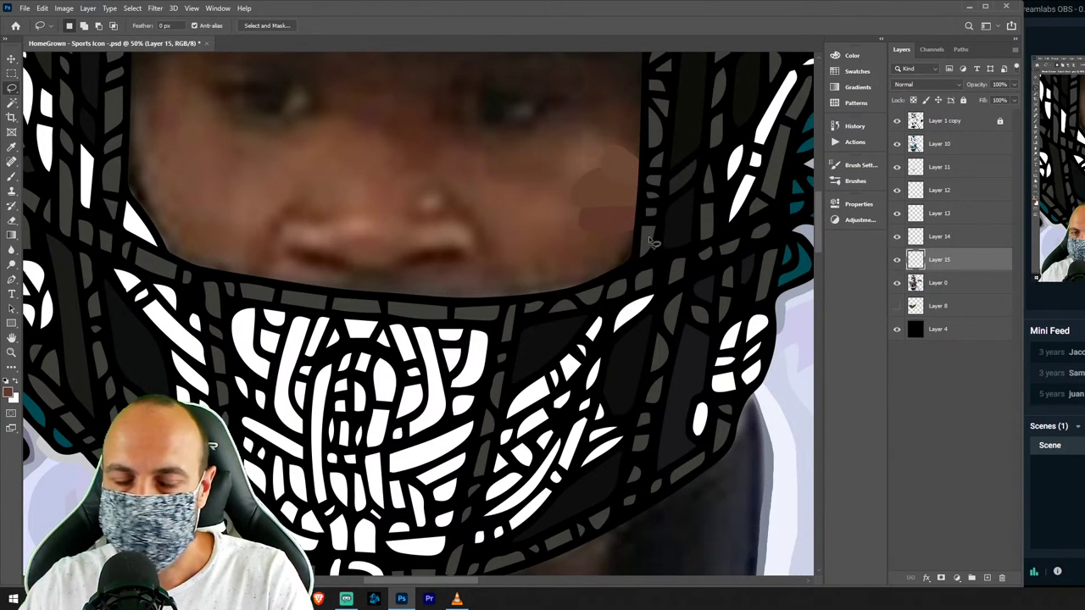
{"action": "key", "text": "i"}
{"action": "left_click", "coordinate": [627, 244]}
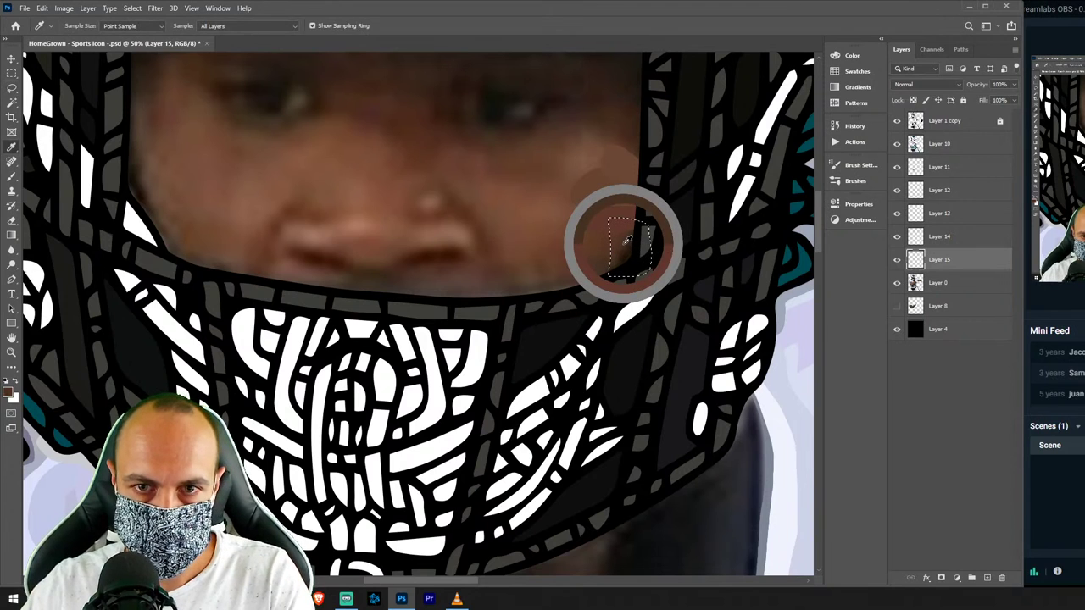
{"action": "key", "text": "b"}
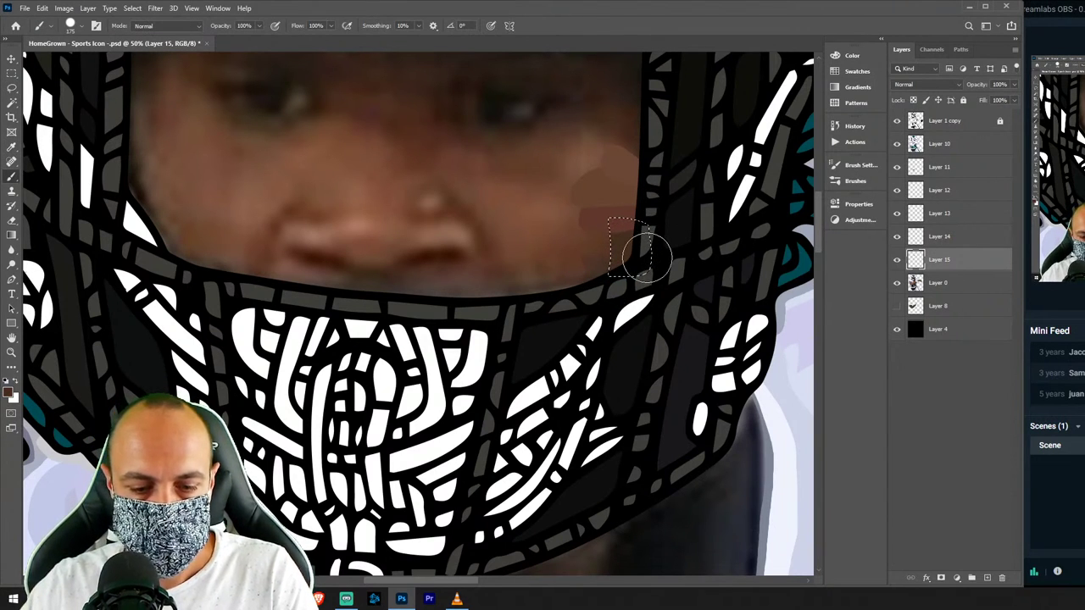
{"action": "key", "text": "ctrl+d"}
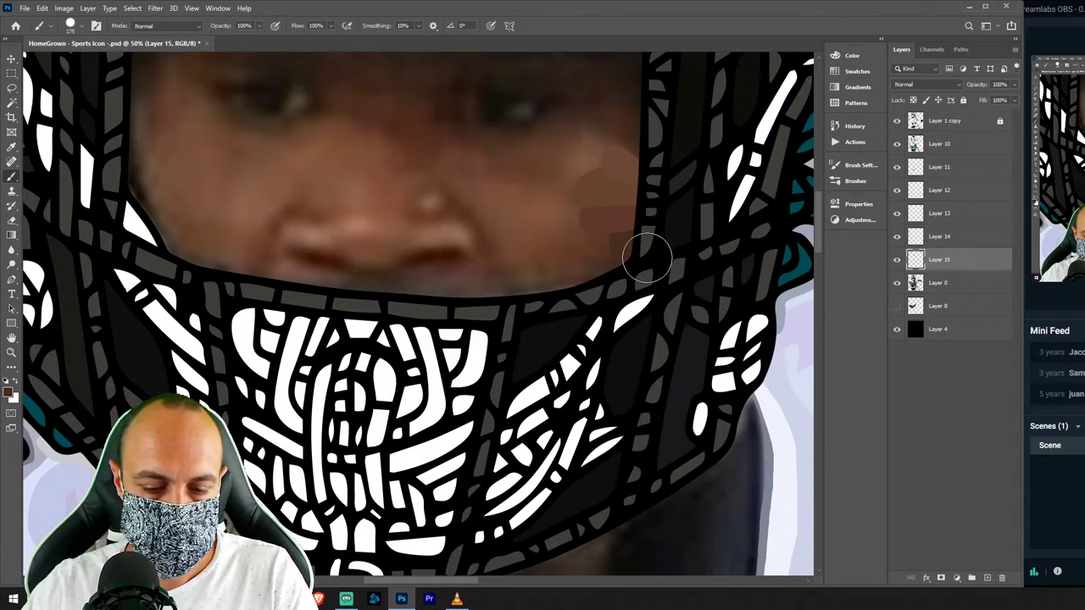
{"action": "key", "text": "v"}
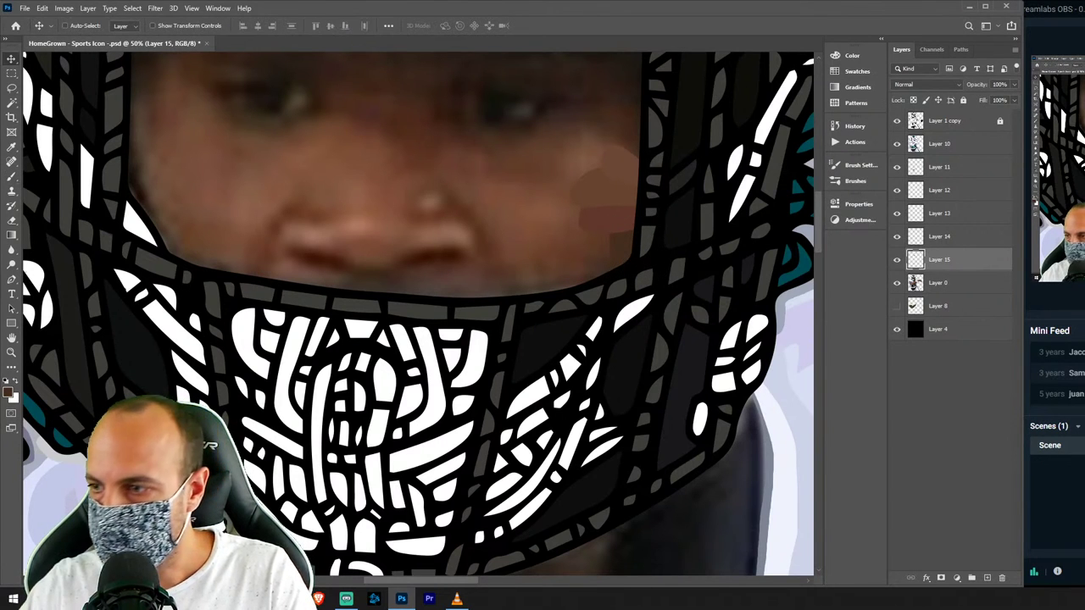
In Streamlabs, close the mic filters and add a Gain filter to another audio source.
{"action": "key", "text": "alt+Tab"}
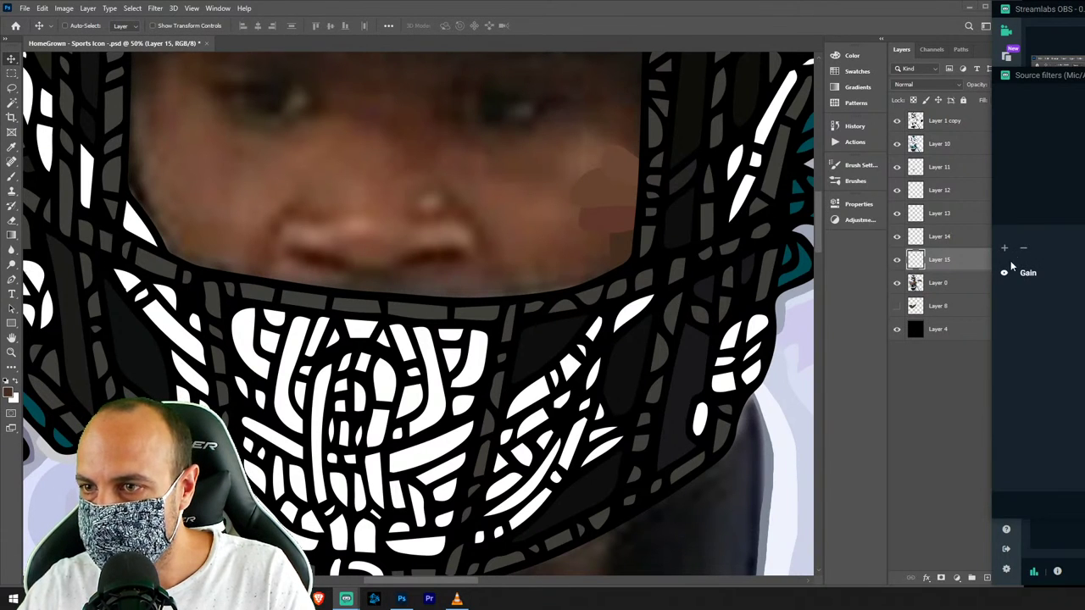
{"action": "key", "text": "Escape"}
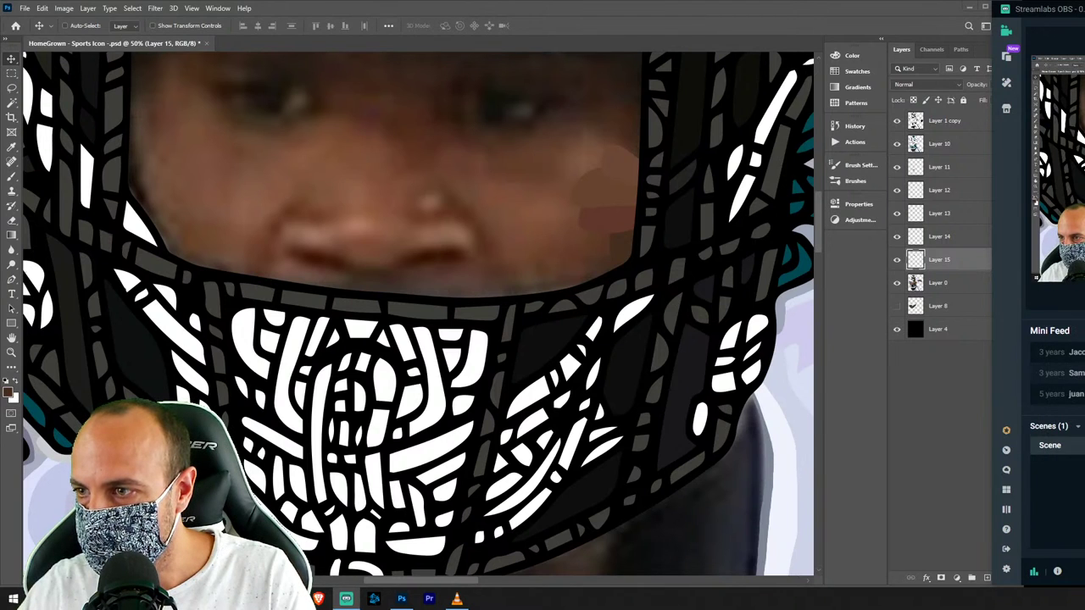
{"action": "left_click", "coordinate": [1007, 249]}
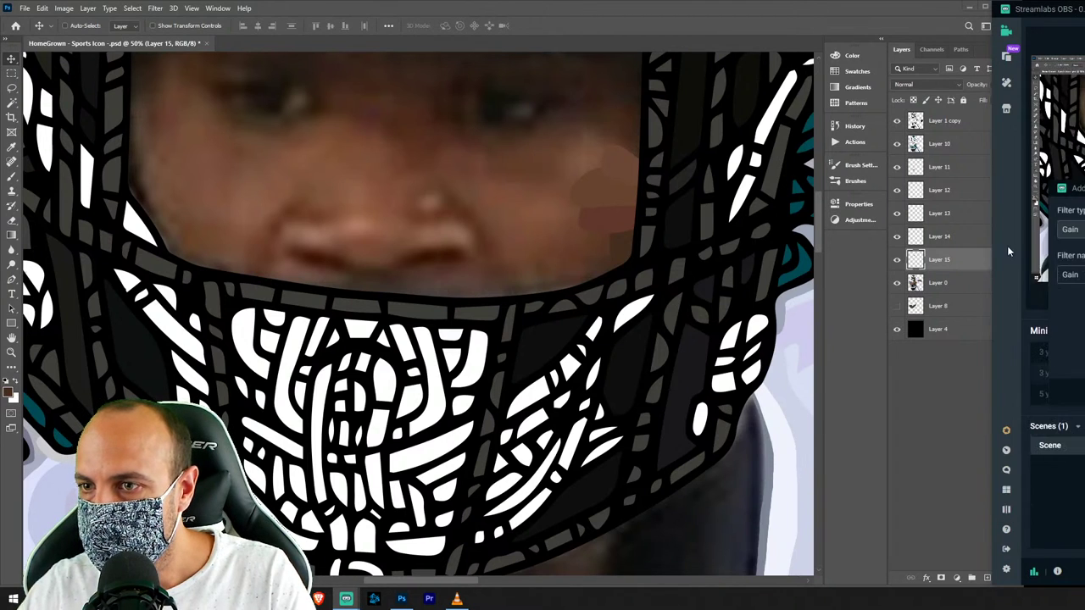
{"action": "left_click", "coordinate": [1069, 229]}
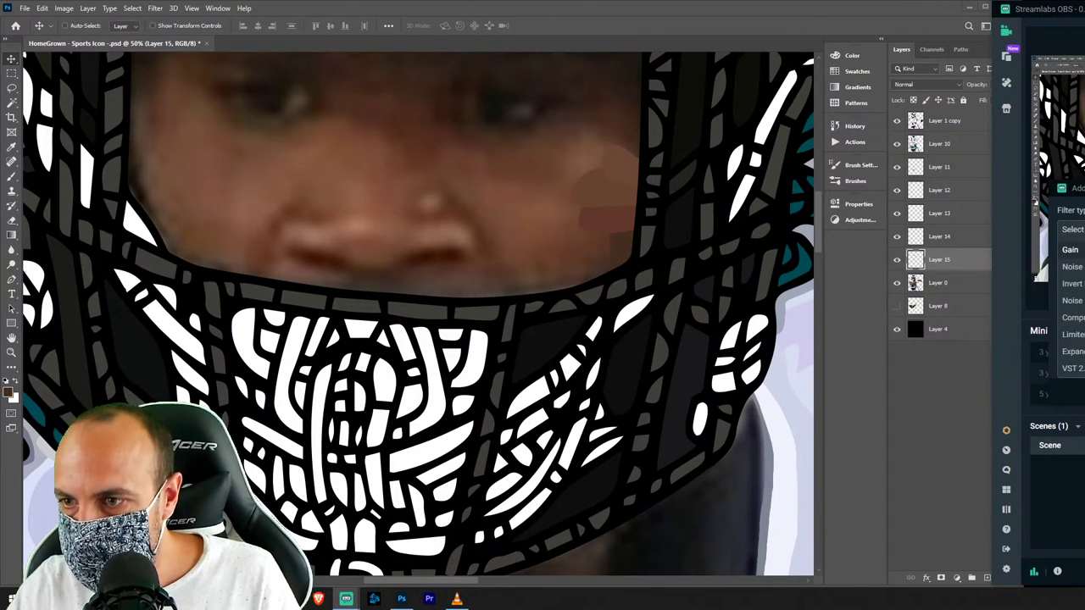
{"action": "left_click", "coordinate": [1070, 250]}
{"action": "key", "text": "Return"}
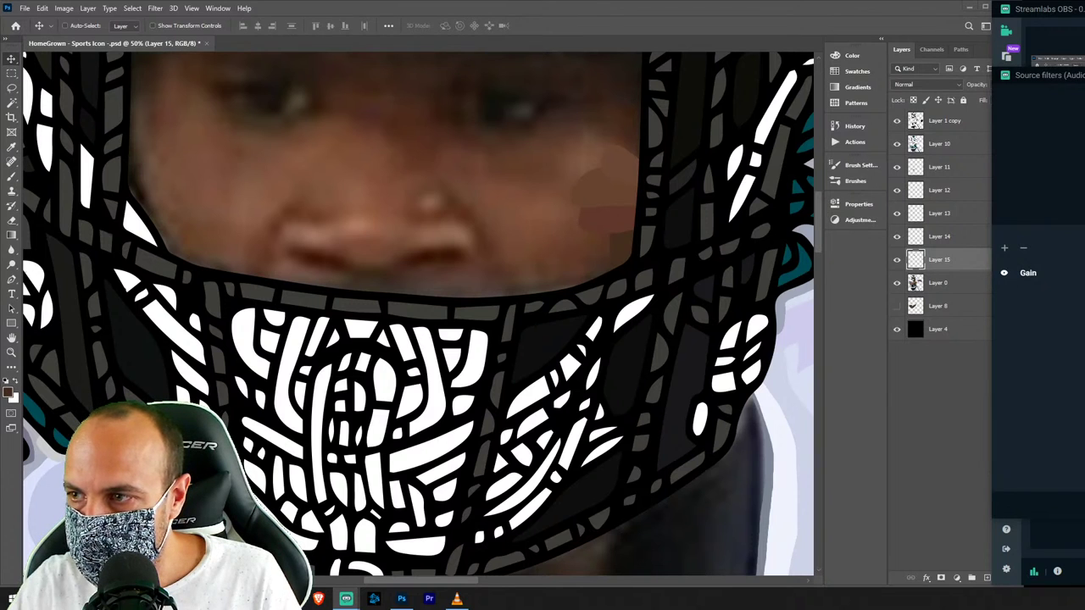
On new Layer 16, paint over the remaining strap area by the cheek in skin colour.
{"action": "left_click", "coordinate": [692, 373]}
{"action": "left_click", "coordinate": [980, 286]}
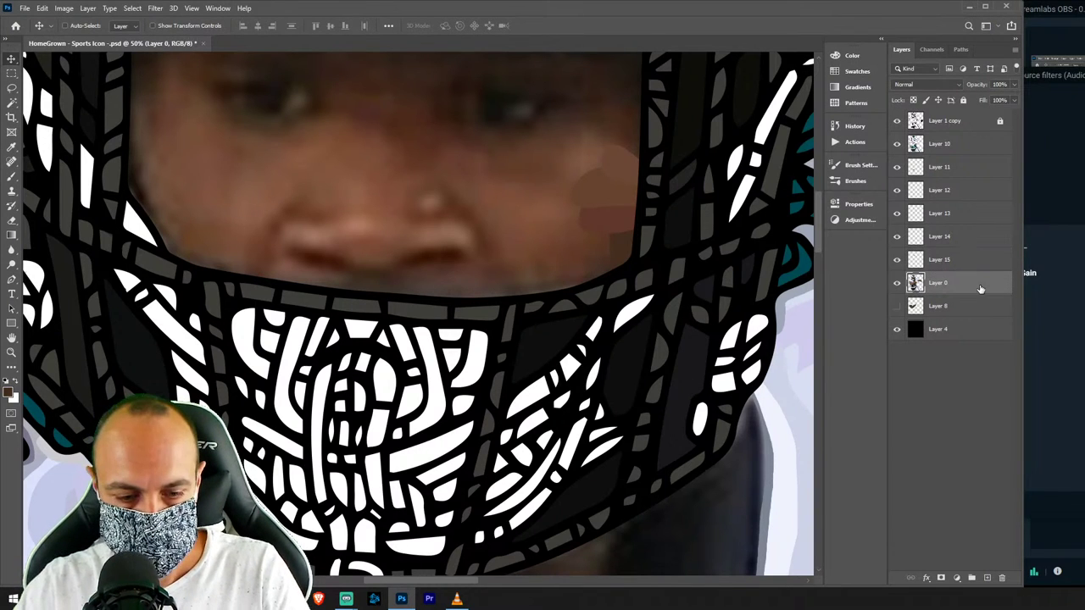
{"action": "key", "text": "ctrl+shift+n"}
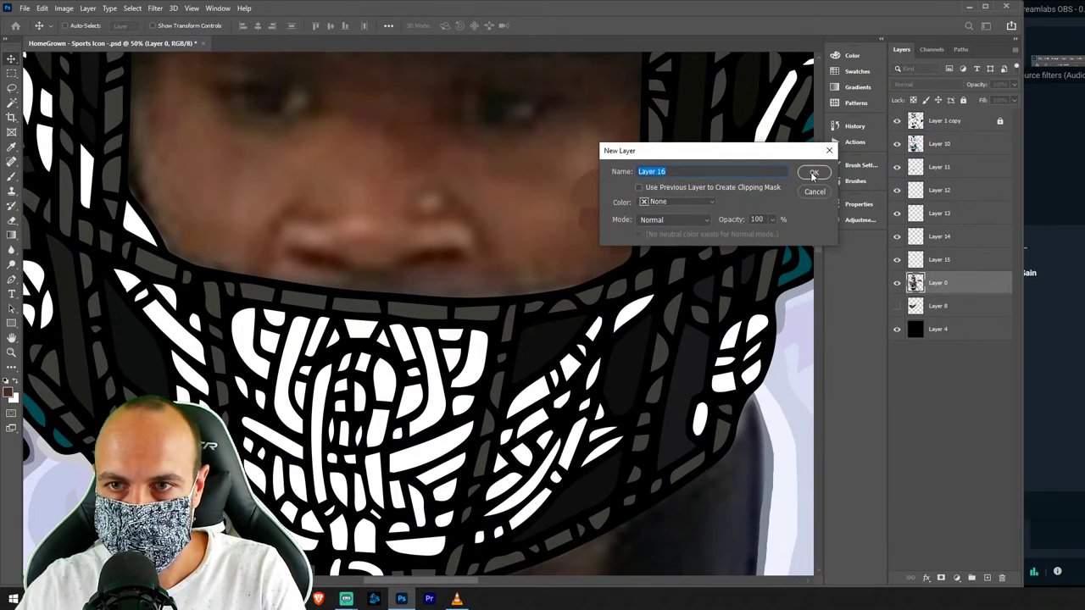
{"action": "left_click", "coordinate": [812, 175]}
{"action": "key", "text": "l"}
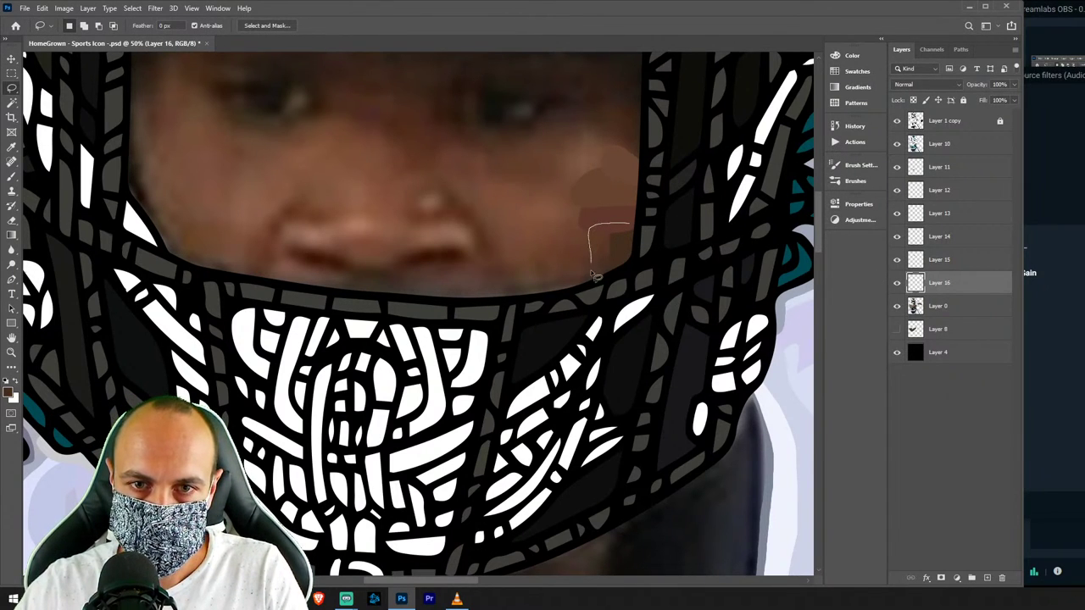
{"action": "mouse_move", "coordinate": [596, 276]}
{"action": "left_mouse_down"}
{"action": "mouse_move", "coordinate": [640, 246]}
{"action": "mouse_move", "coordinate": [617, 284]}
{"action": "left_mouse_up"}
{"action": "key", "text": "i"}
{"action": "left_click", "coordinate": [607, 250]}
{"action": "key", "text": "b"}
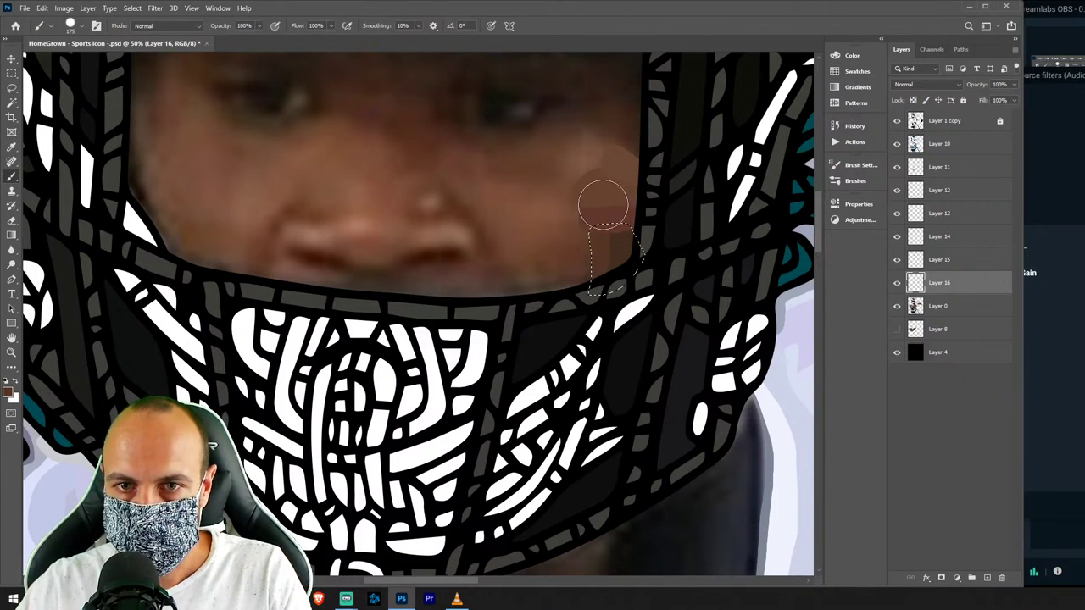
On new Layer 17, paint the lower cheek strip along the facemask with sampled skin tone.
{"action": "left_click", "coordinate": [963, 304]}
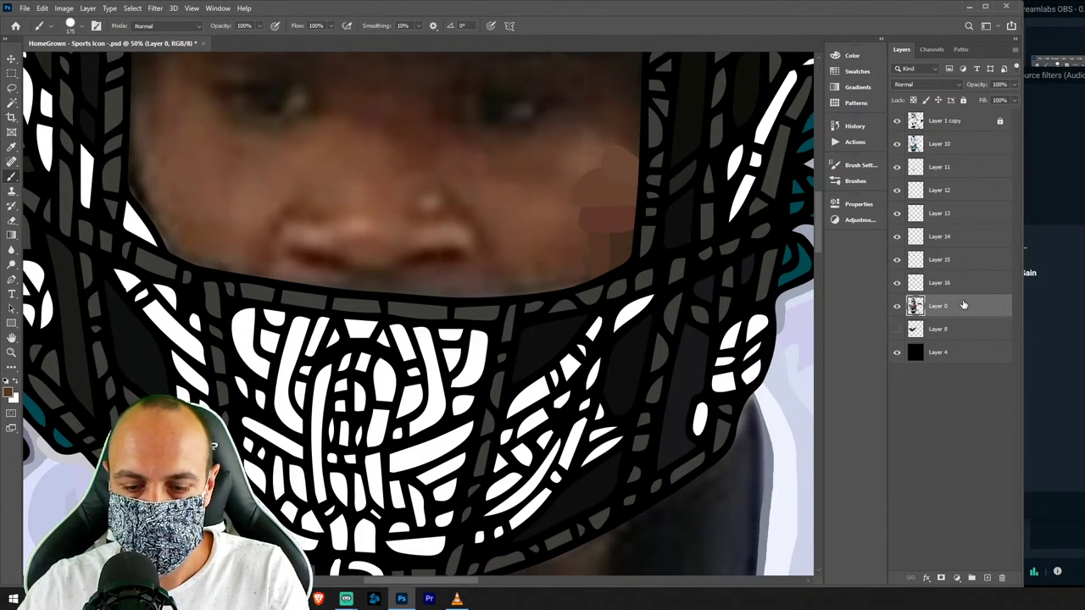
{"action": "key", "text": "ctrl+shift+n"}
{"action": "key", "text": "Return"}
{"action": "key", "text": "l"}
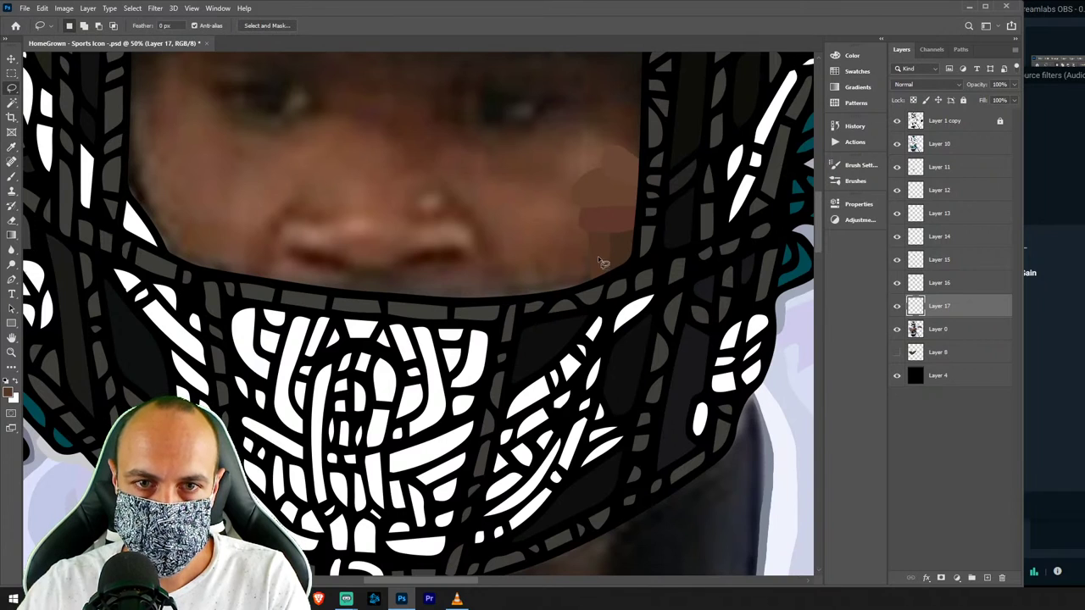
{"action": "mouse_move", "coordinate": [549, 258]}
{"action": "left_mouse_down"}
{"action": "mouse_move", "coordinate": [579, 295]}
{"action": "mouse_move", "coordinate": [514, 312]}
{"action": "mouse_move", "coordinate": [602, 292]}
{"action": "left_mouse_up"}
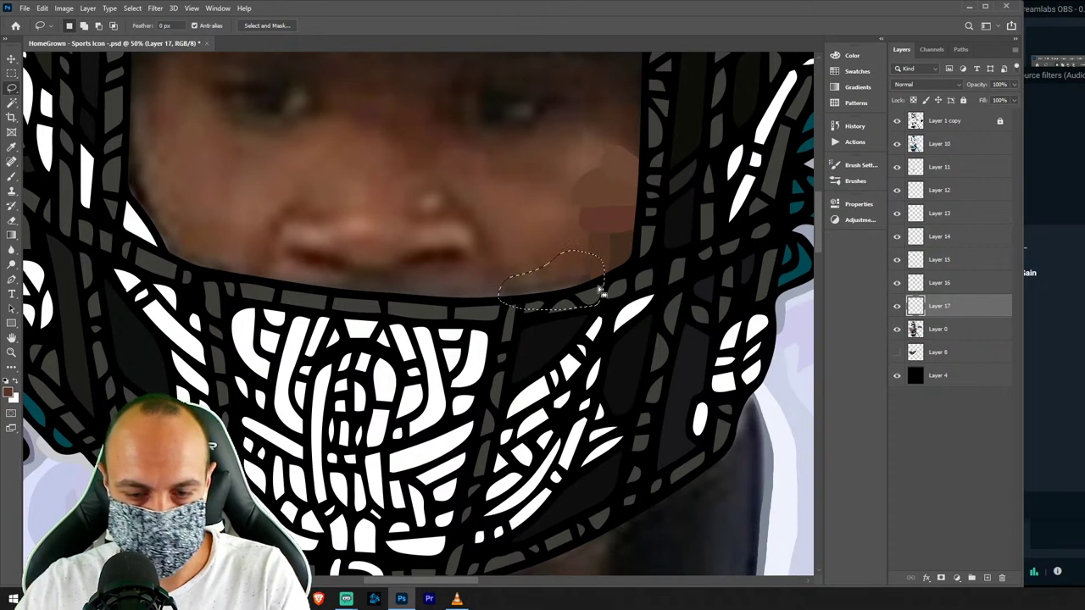
{"action": "key", "text": "i"}
{"action": "left_click", "coordinate": [560, 271]}
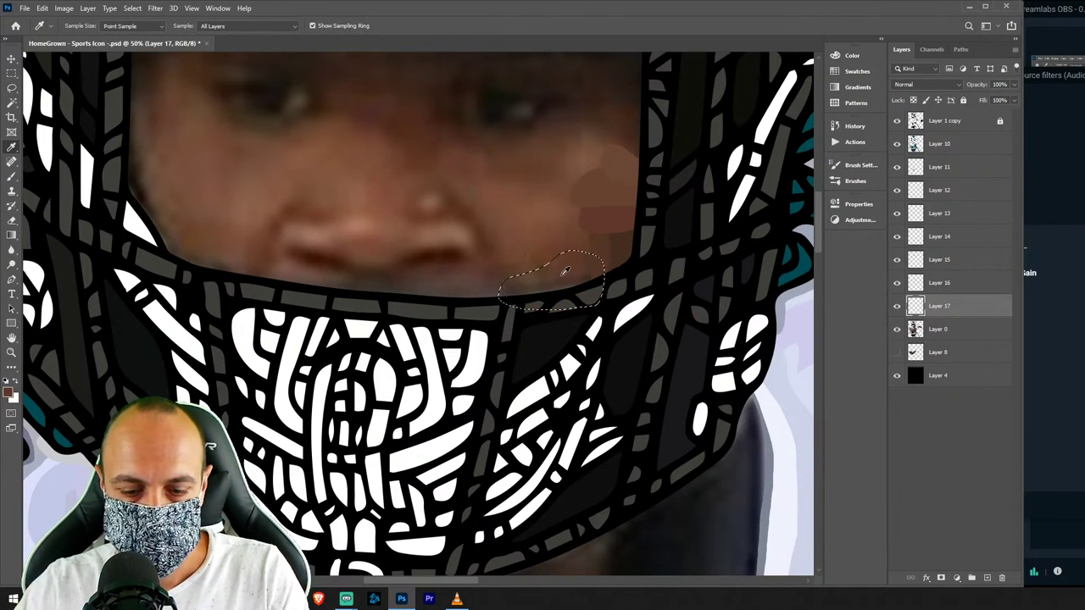
{"action": "key", "text": "b"}
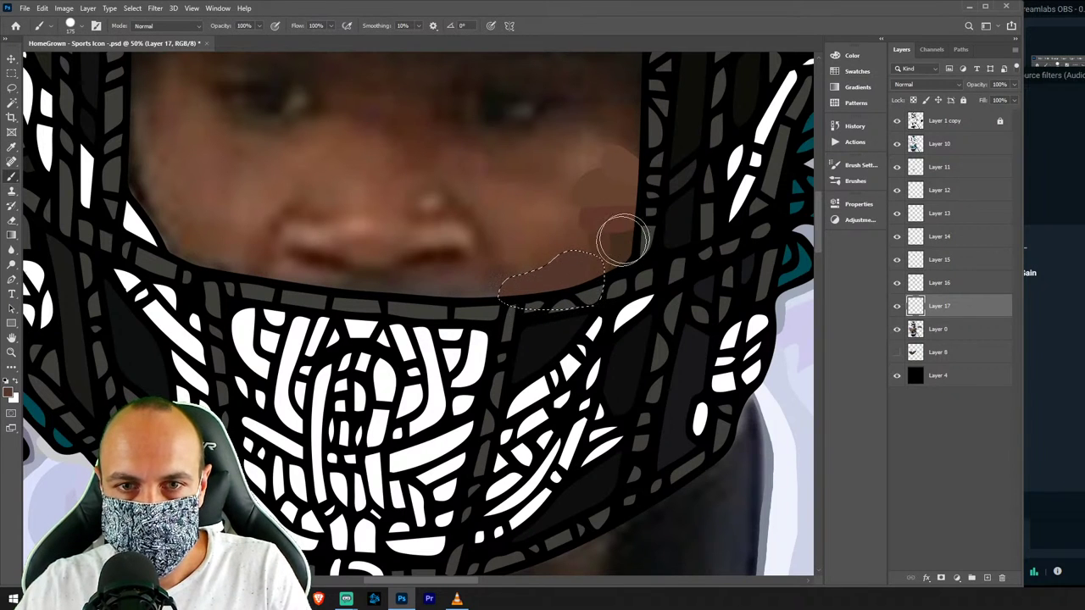
{"action": "key", "text": "ctrl+d"}
Add a Compressor filter next to Gain on the Streamlabs audio source.
{"action": "left_click", "coordinate": [1027, 259]}
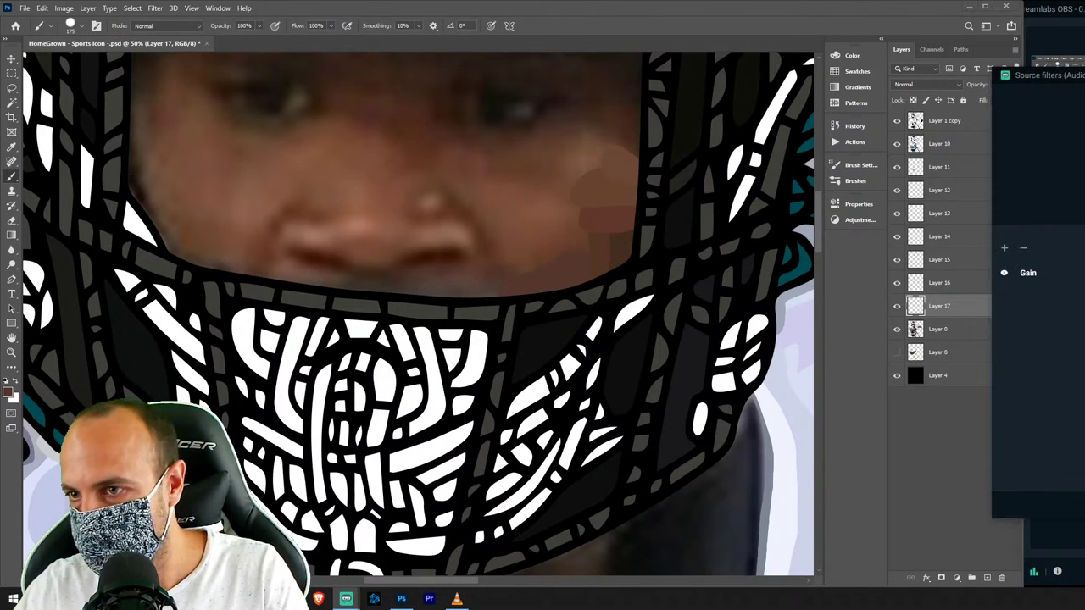
{"action": "left_click", "coordinate": [1005, 250]}
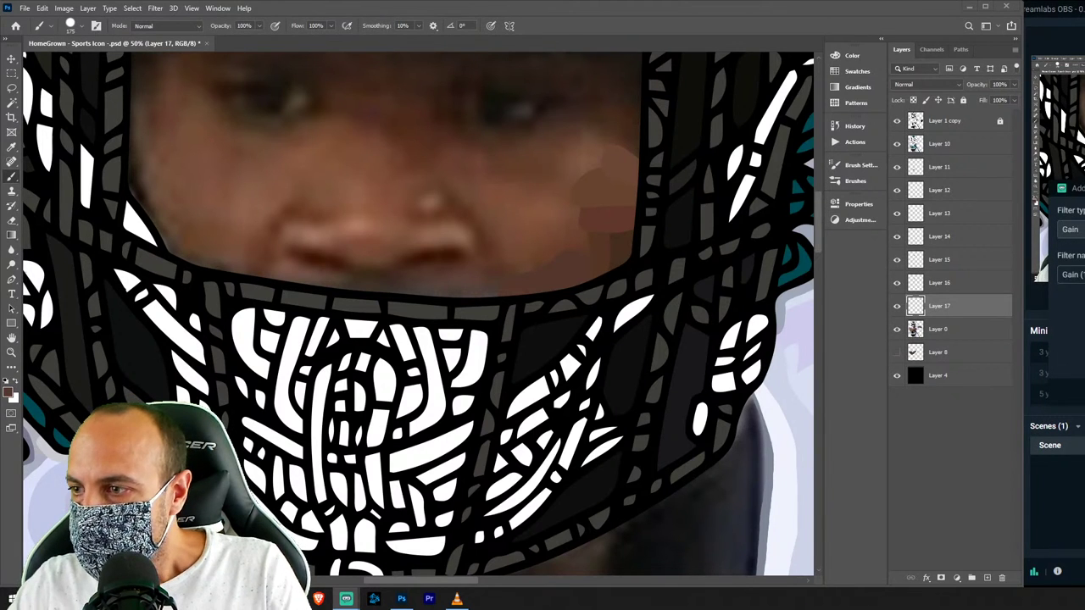
{"action": "key", "text": "Return"}
{"action": "left_click", "coordinate": [1003, 246]}
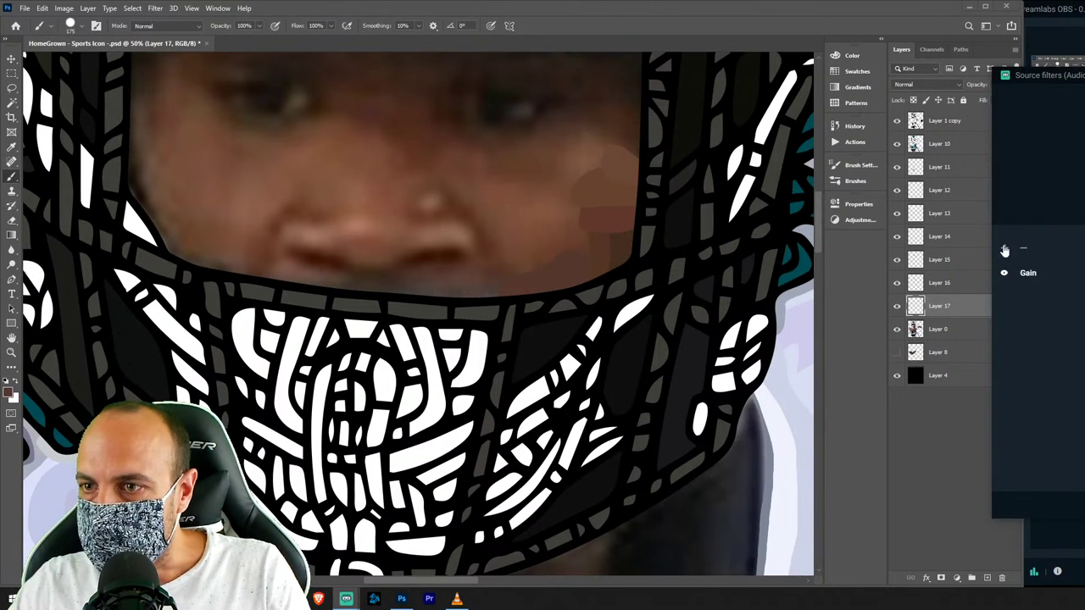
{"action": "left_click", "coordinate": [1073, 229]}
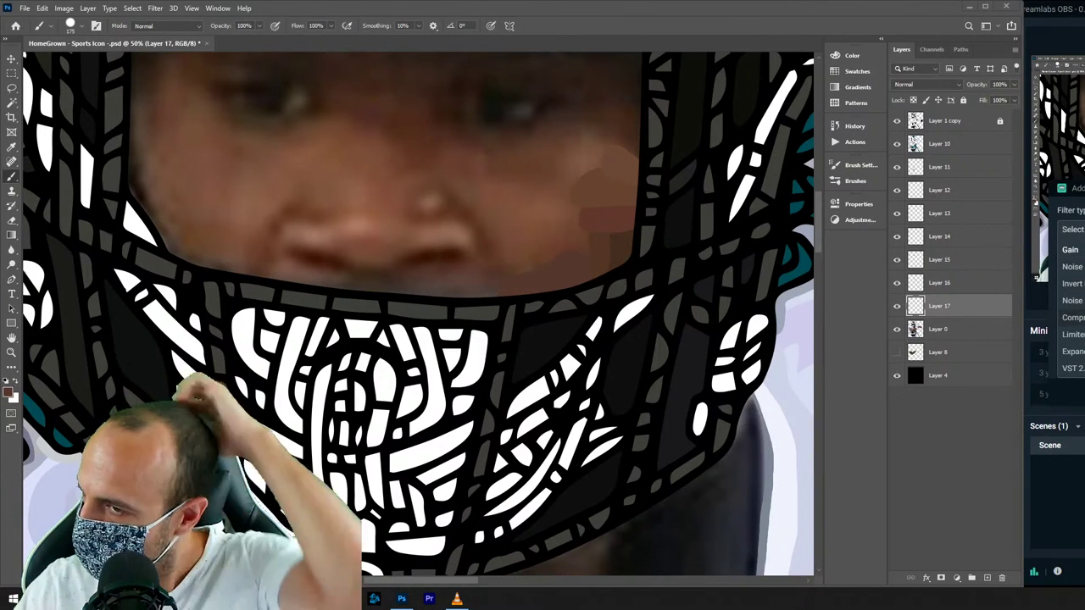
{"action": "left_click", "coordinate": [1072, 317]}
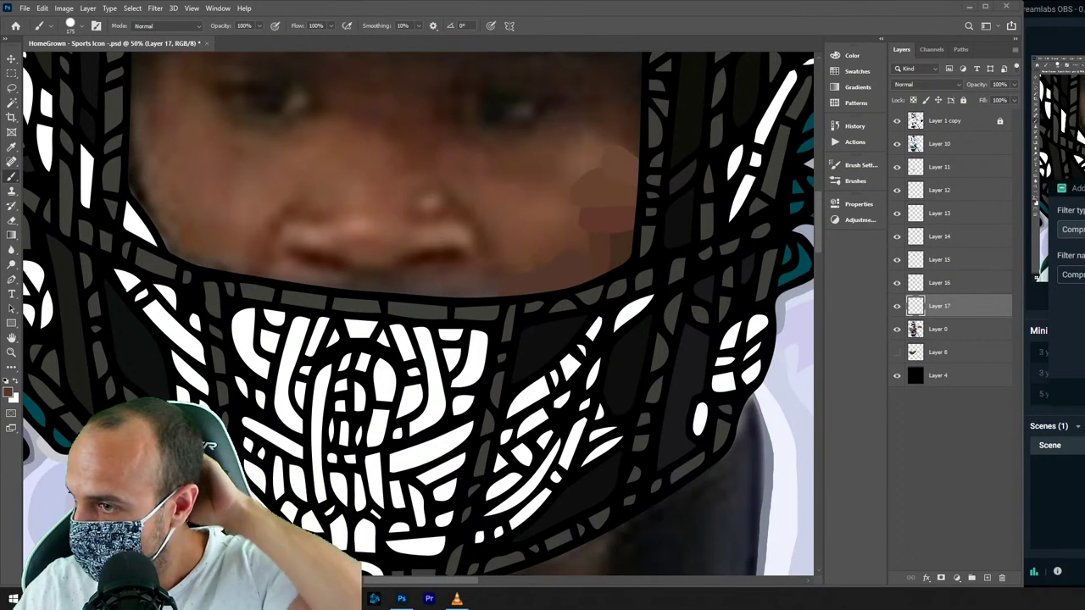
{"action": "key", "text": "Return"}
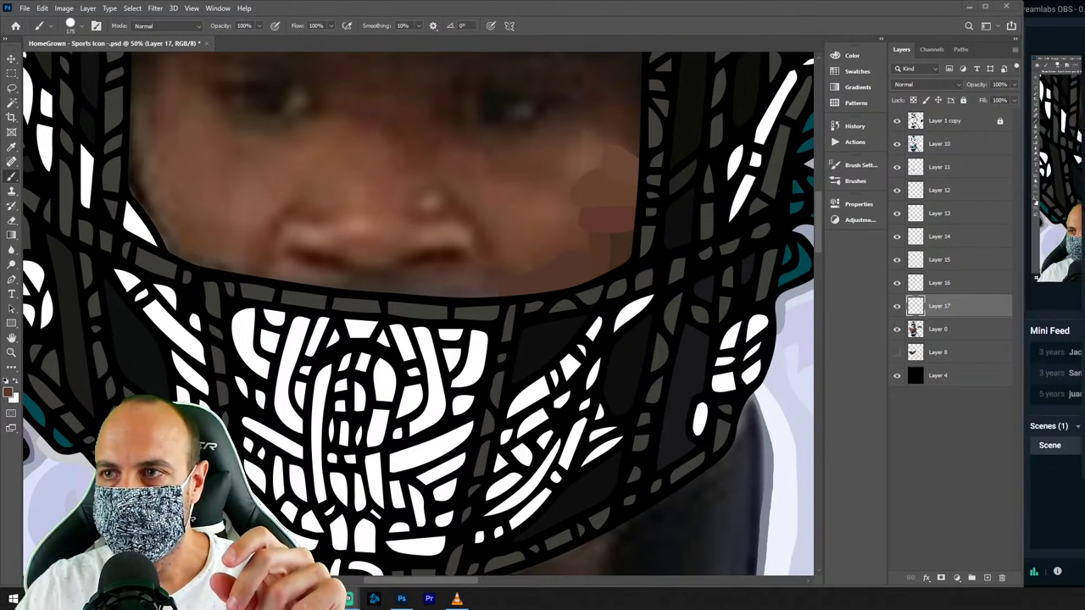
Remove the Compressor filter from the audio source's filter list.
{"action": "left_click_drag", "start_coordinate": [1065, 76], "coordinate": [1084, 58]}
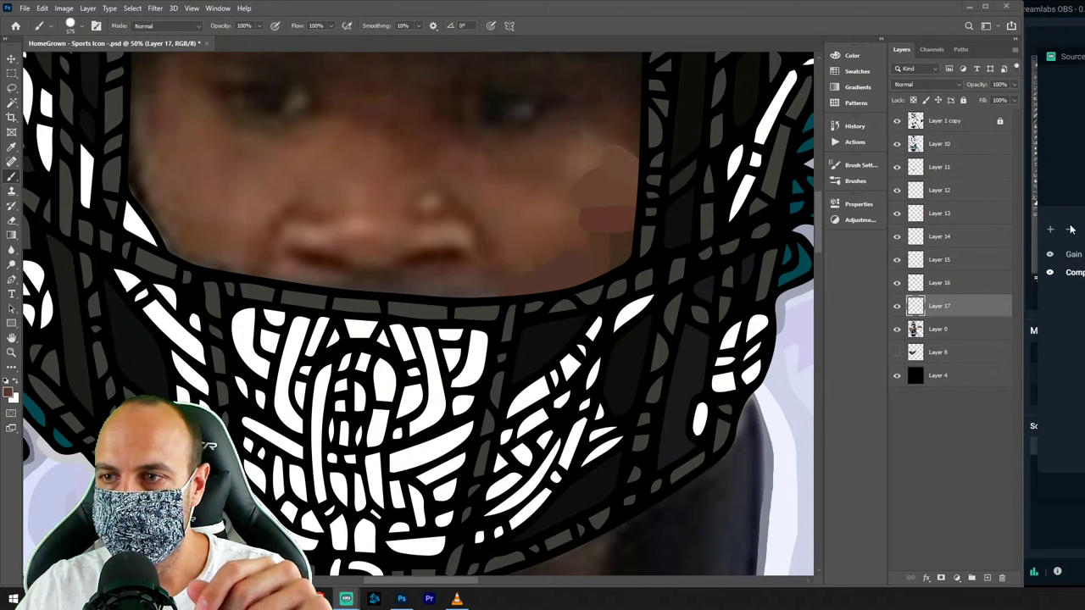
{"action": "left_click", "coordinate": [1069, 228]}
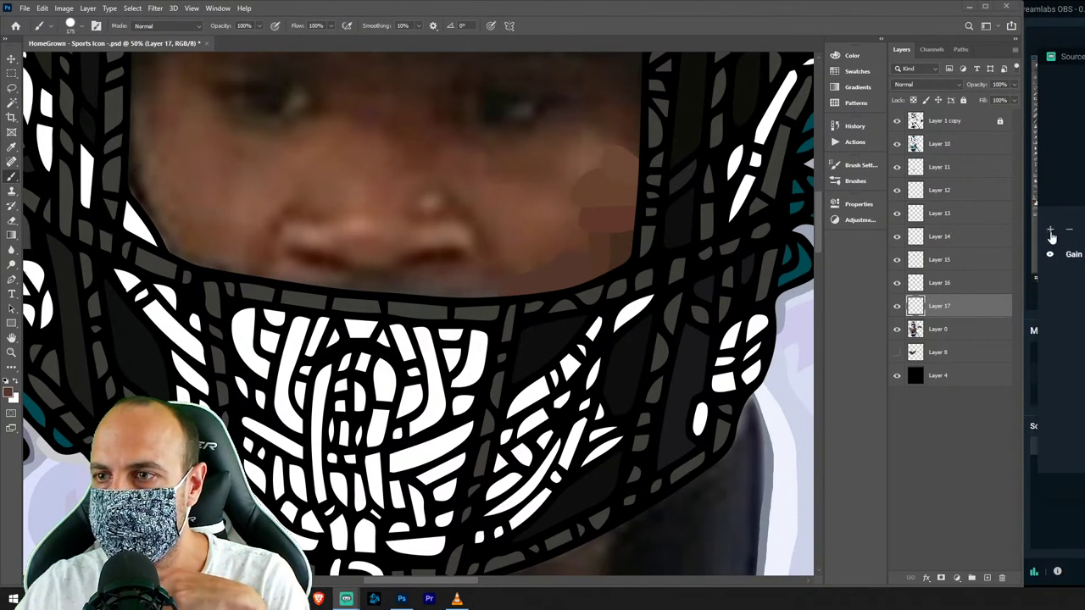
{"action": "left_click", "coordinate": [1050, 229]}
{"action": "left_click", "coordinate": [1073, 229]}
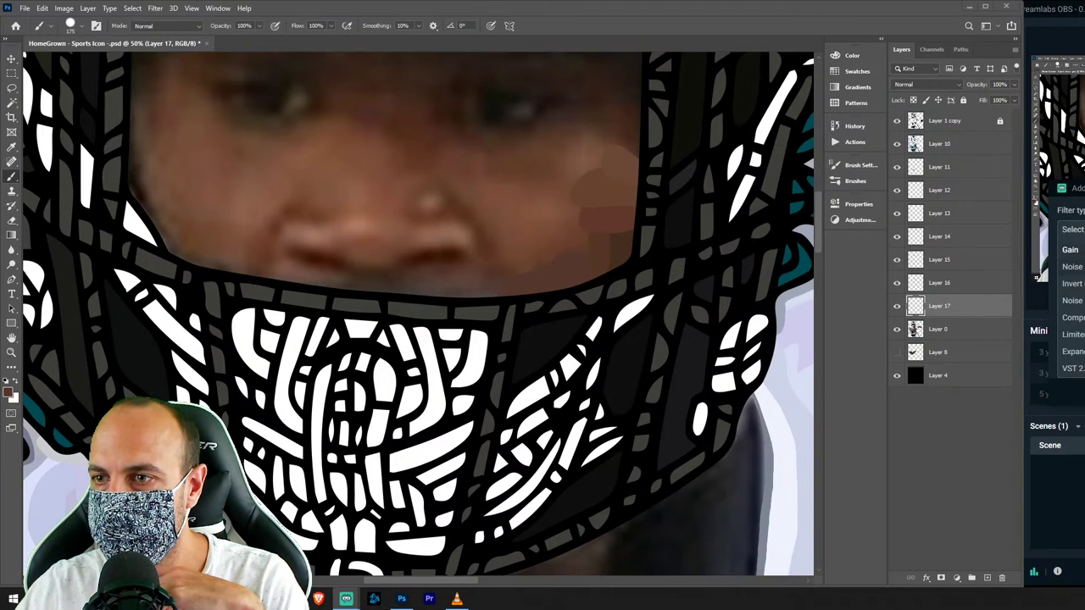
{"action": "key", "text": "Escape"}
{"action": "key", "text": "Escape"}
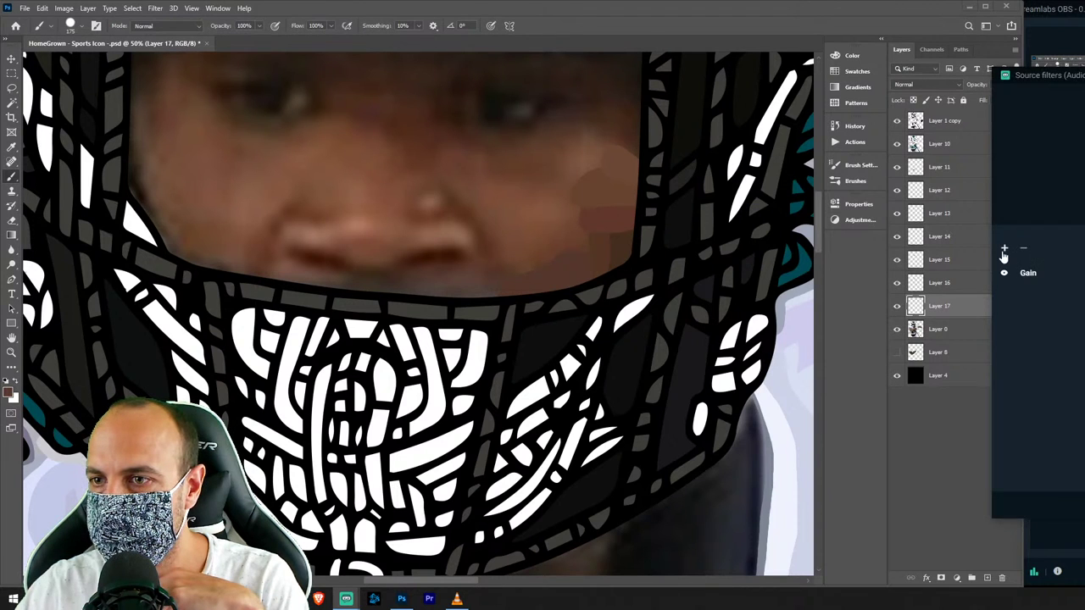
Add a Noise Suppression filter to the audio source and close the filters window.
{"action": "left_click", "coordinate": [1004, 249]}
{"action": "left_click", "coordinate": [1072, 229]}
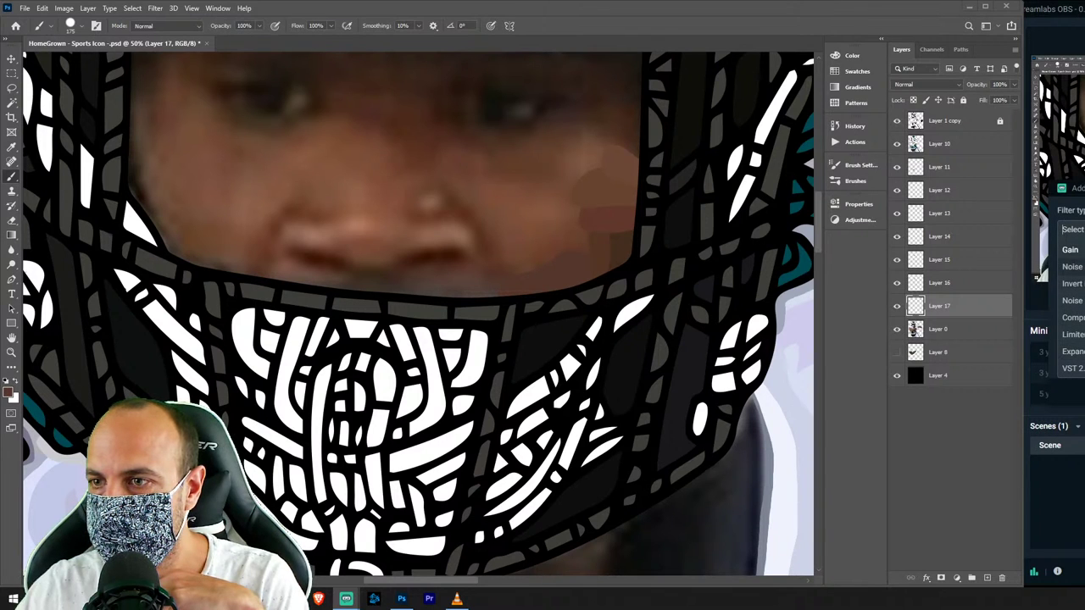
{"action": "left_click", "coordinate": [1073, 300]}
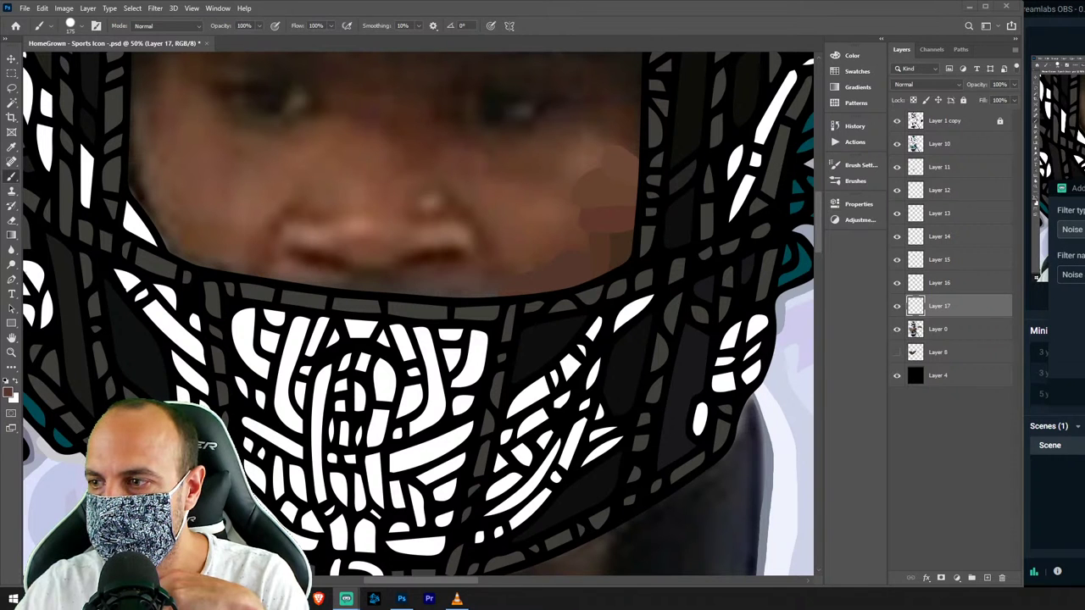
{"action": "key", "text": "Return"}
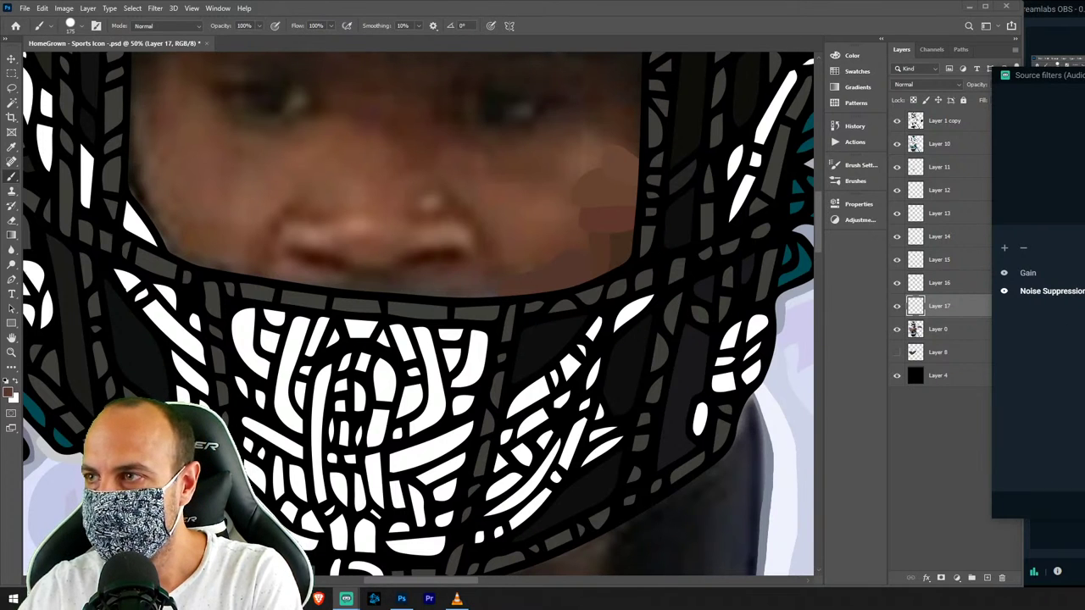
{"action": "key", "text": "Escape"}
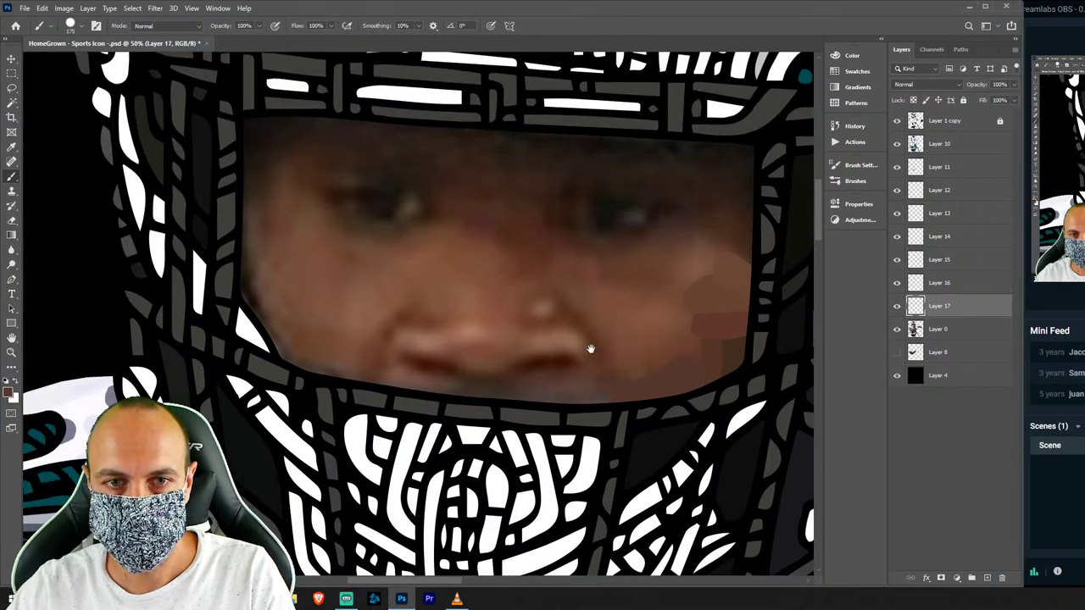
Paint a flat brown shadow on the lower right cheek on a new Layer 18.
{"action": "left_click_drag", "start_coordinate": [591, 349], "coordinate": [555, 295]}
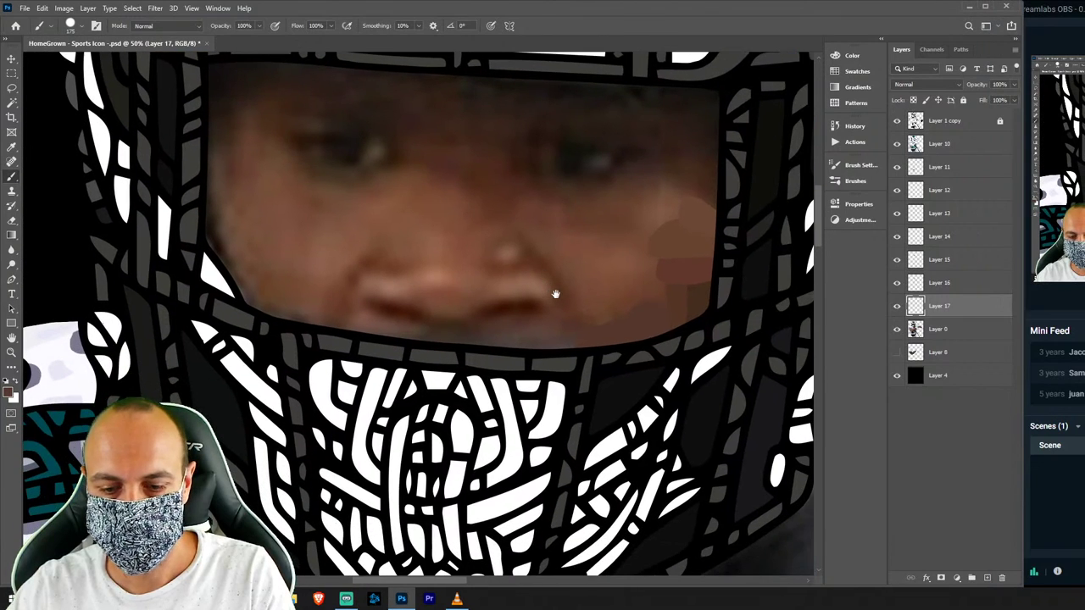
{"action": "left_click", "coordinate": [960, 330]}
{"action": "key", "text": "i"}
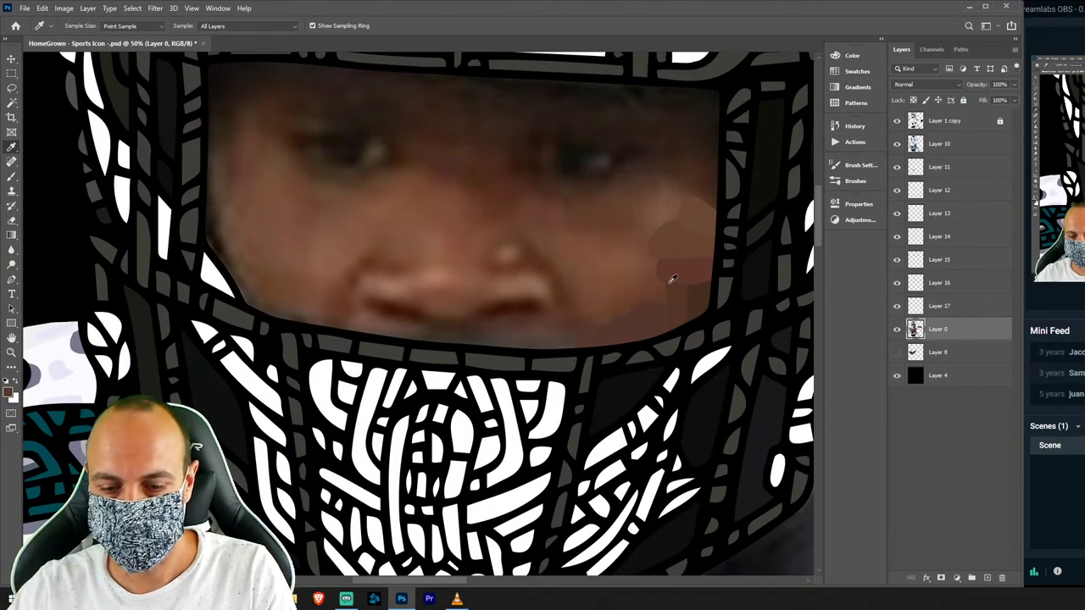
{"action": "key", "text": "l"}
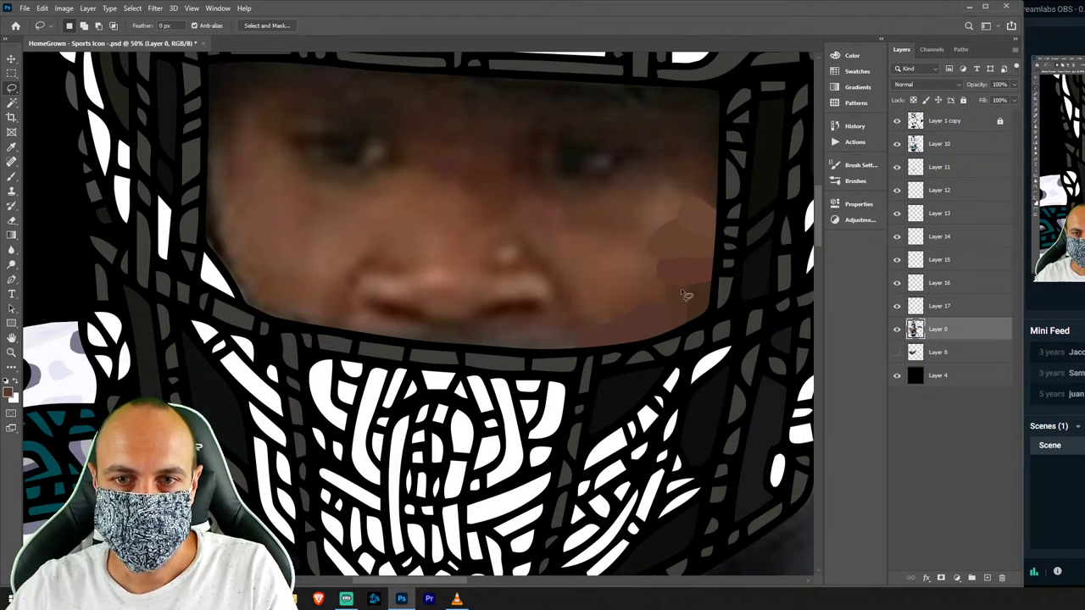
{"action": "left_click_drag", "start_coordinate": [637, 346], "coordinate": [634, 343]}
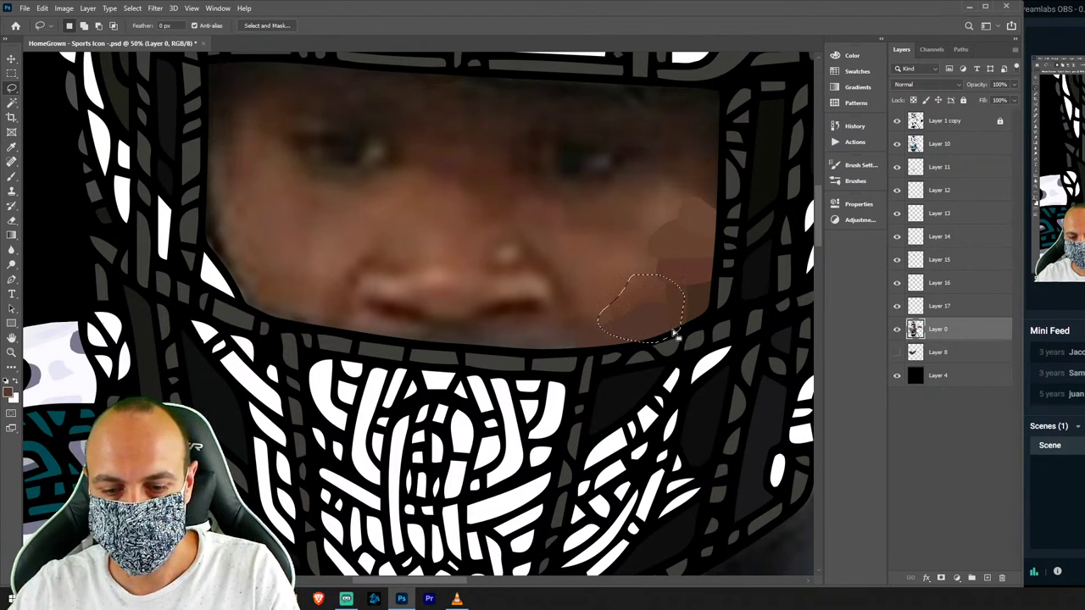
{"action": "key", "text": "i"}
{"action": "left_click", "coordinate": [636, 286]}
{"action": "key", "text": "b"}
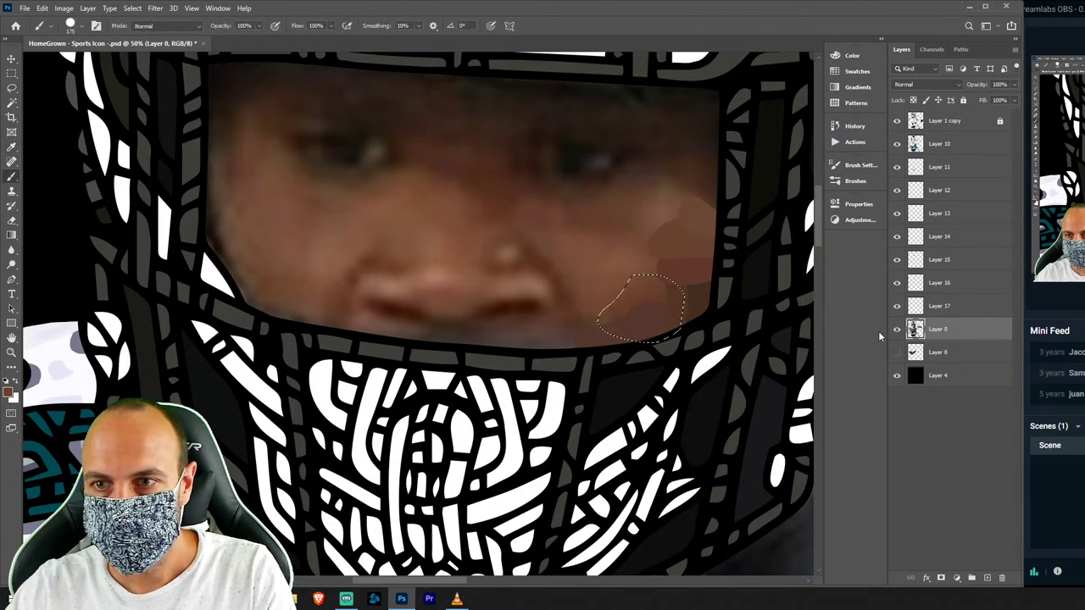
{"action": "key", "text": "ctrl+shift+n"}
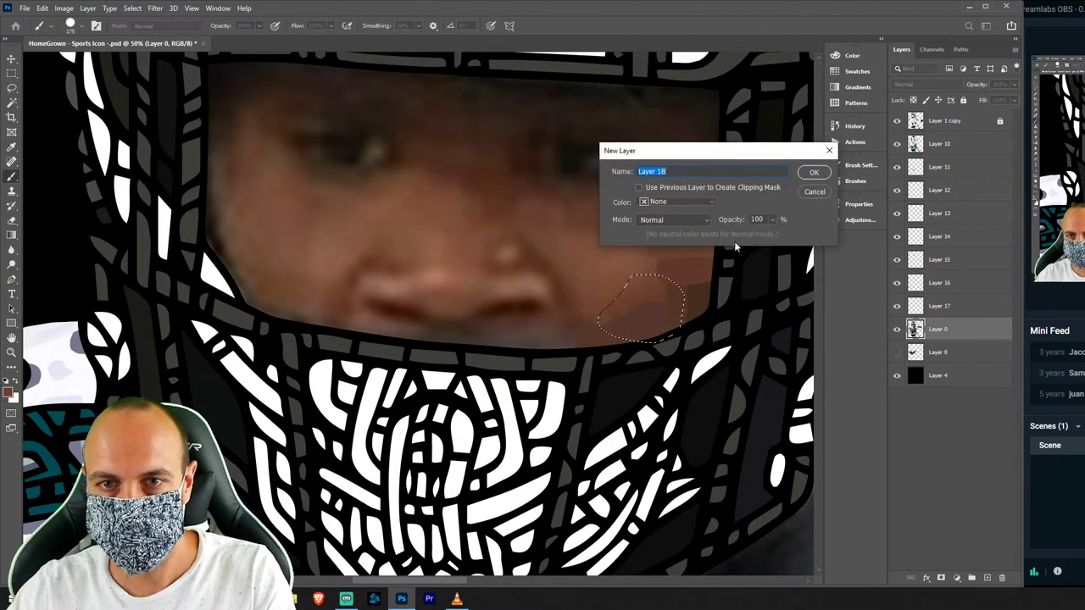
{"action": "left_click", "coordinate": [814, 172]}
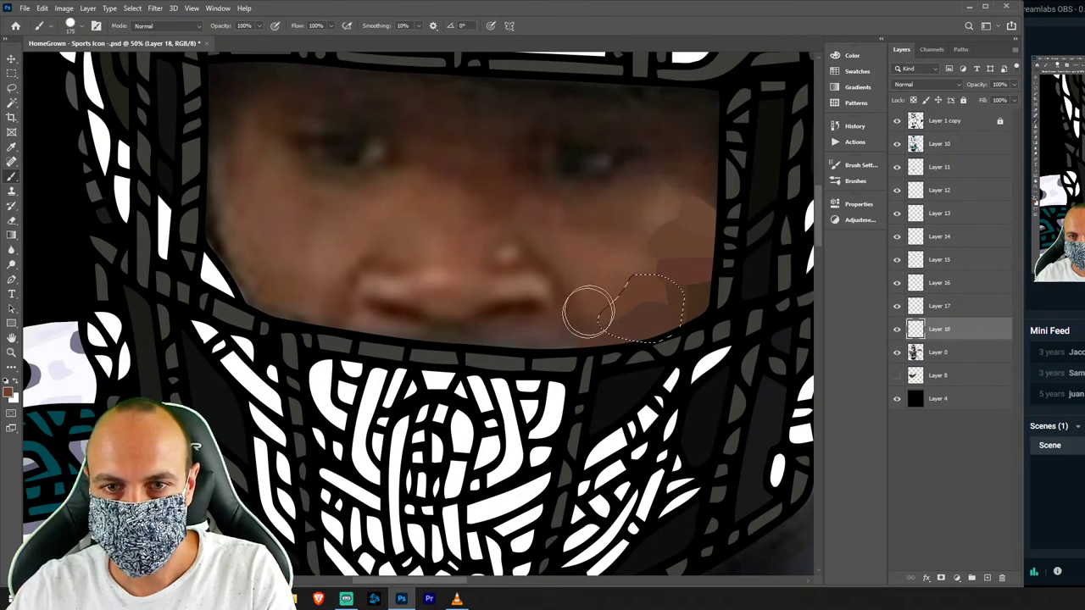
{"action": "left_click_drag", "start_coordinate": [624, 309], "coordinate": [674, 305]}
{"action": "key", "text": "ctrl+d"}
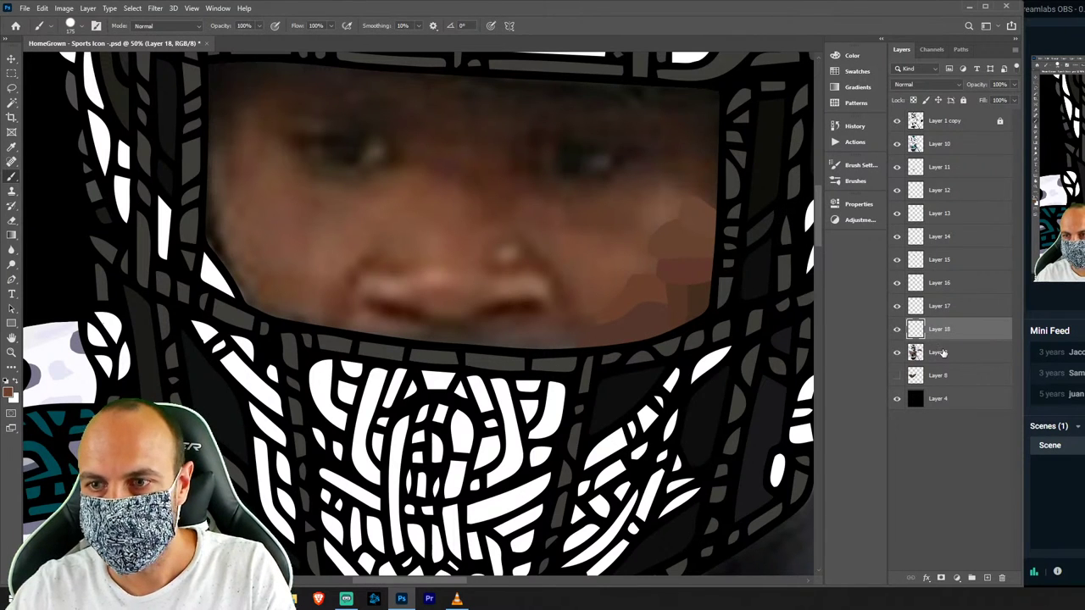
Lock Layer 0 against edits.
{"action": "left_click", "coordinate": [939, 352]}
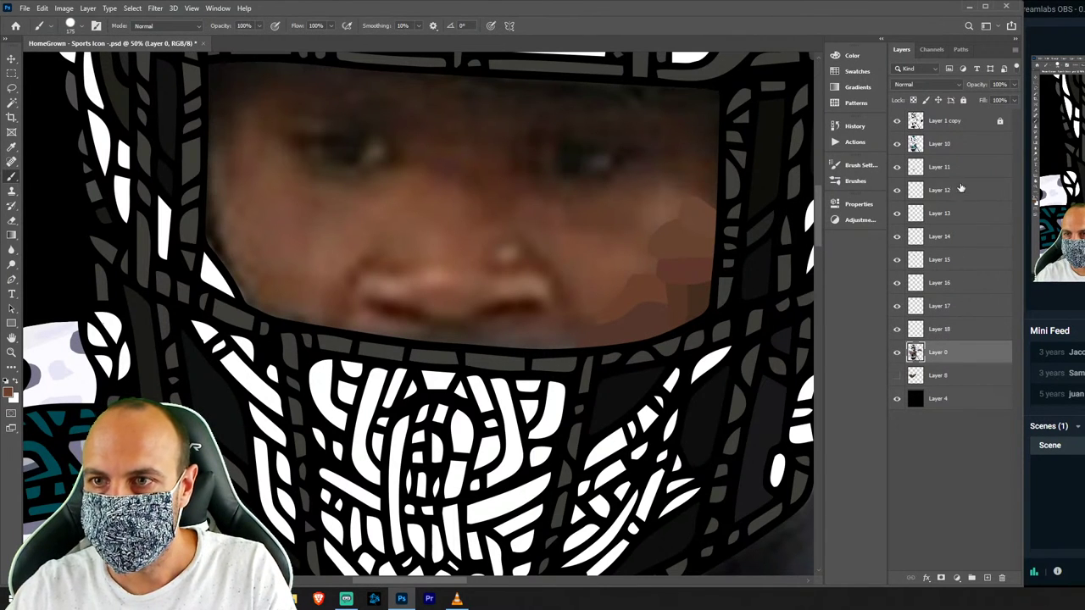
{"action": "left_click", "coordinate": [957, 143]}
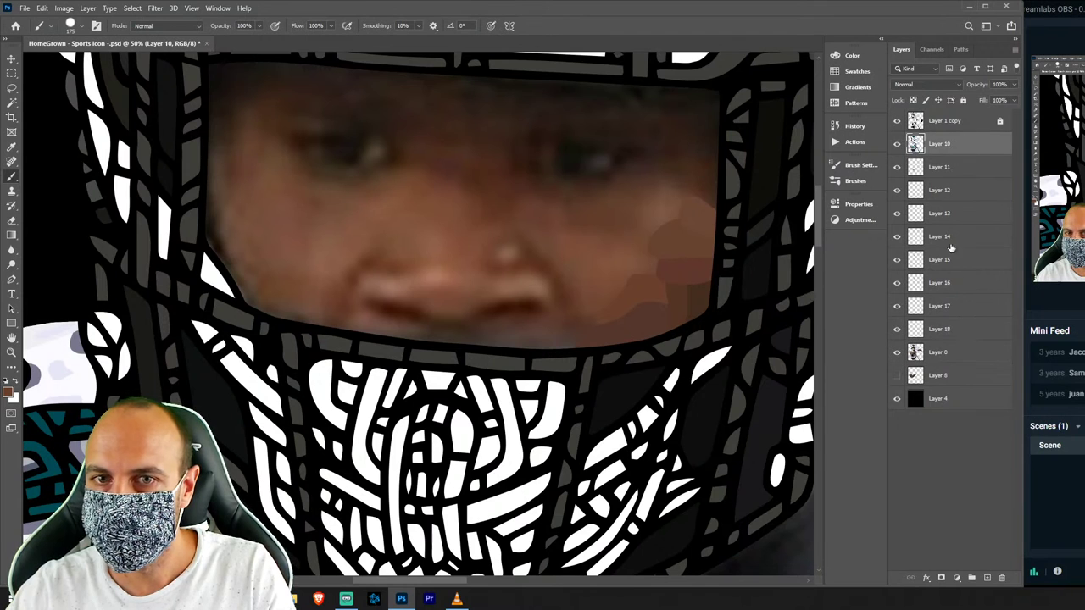
{"action": "left_click", "coordinate": [958, 353]}
{"action": "right_click", "coordinate": [961, 355]}
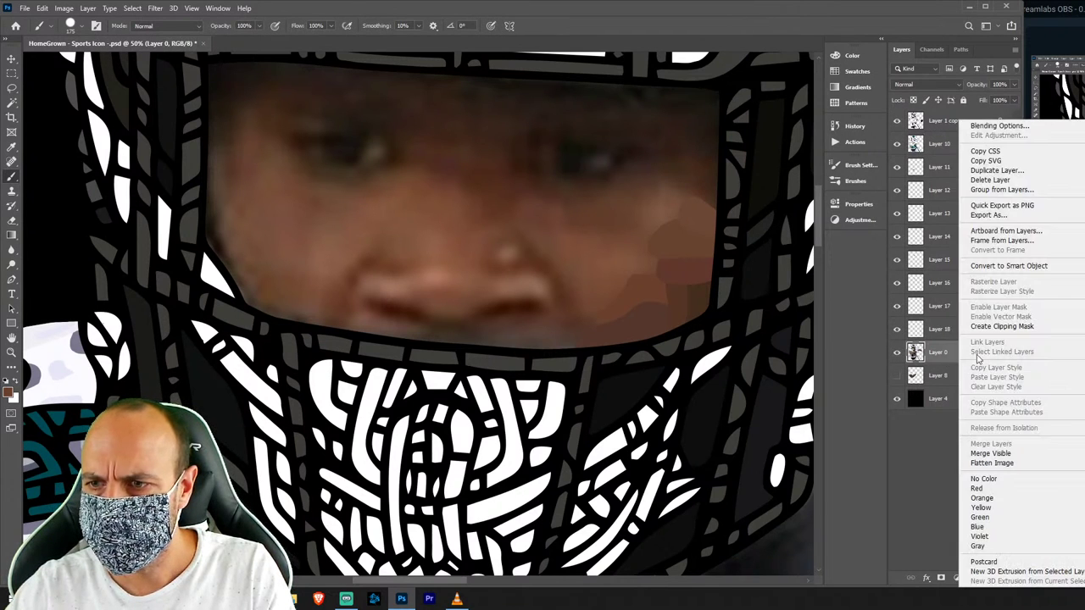
{"action": "left_click", "coordinate": [943, 355]}
{"action": "left_click", "coordinate": [964, 100]}
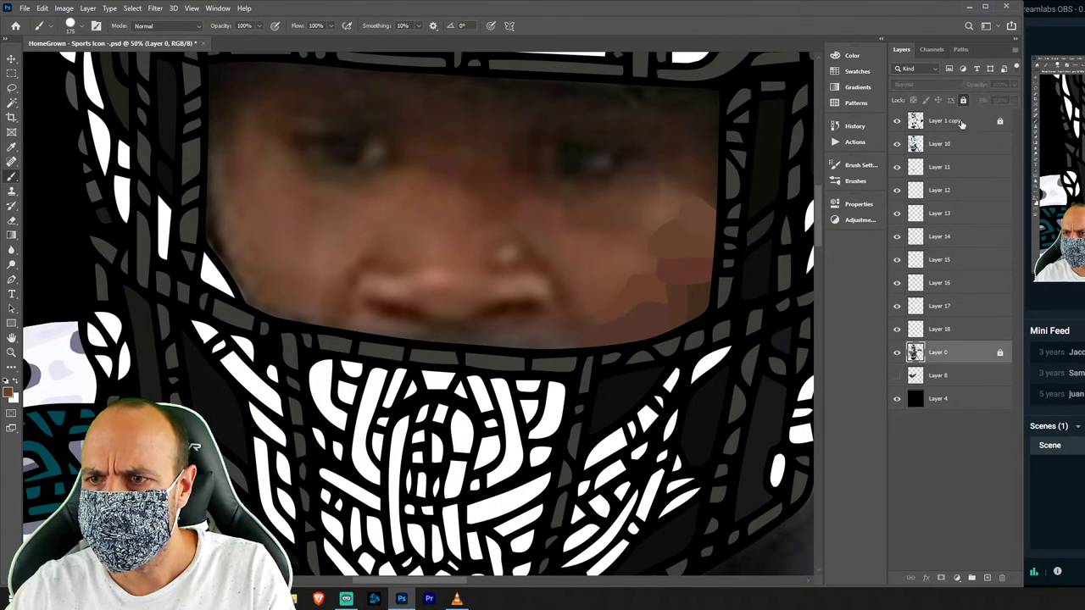
Merge Layers 10 through 18 into a single layer.
{"action": "left_click", "coordinate": [965, 330]}
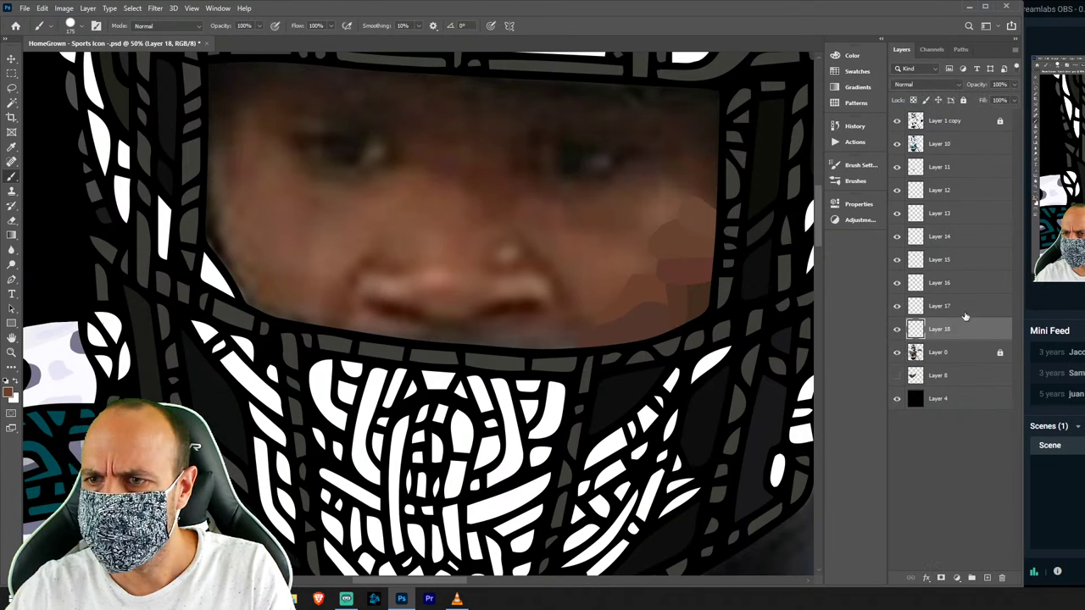
{"action": "left_click", "coordinate": [967, 144], "text": "shift"}
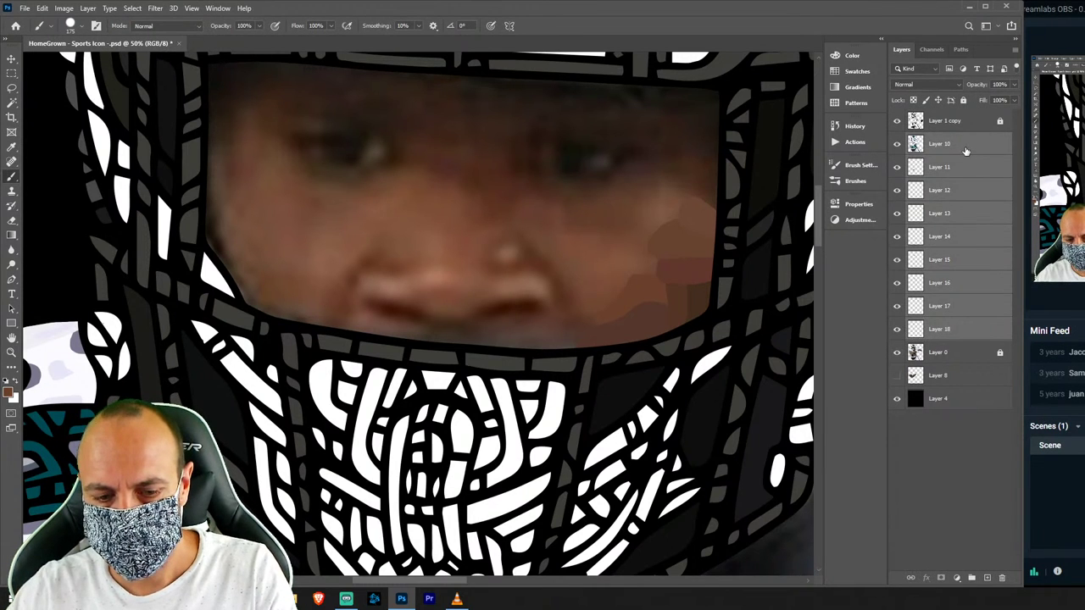
{"action": "key", "text": "ctrl+e"}
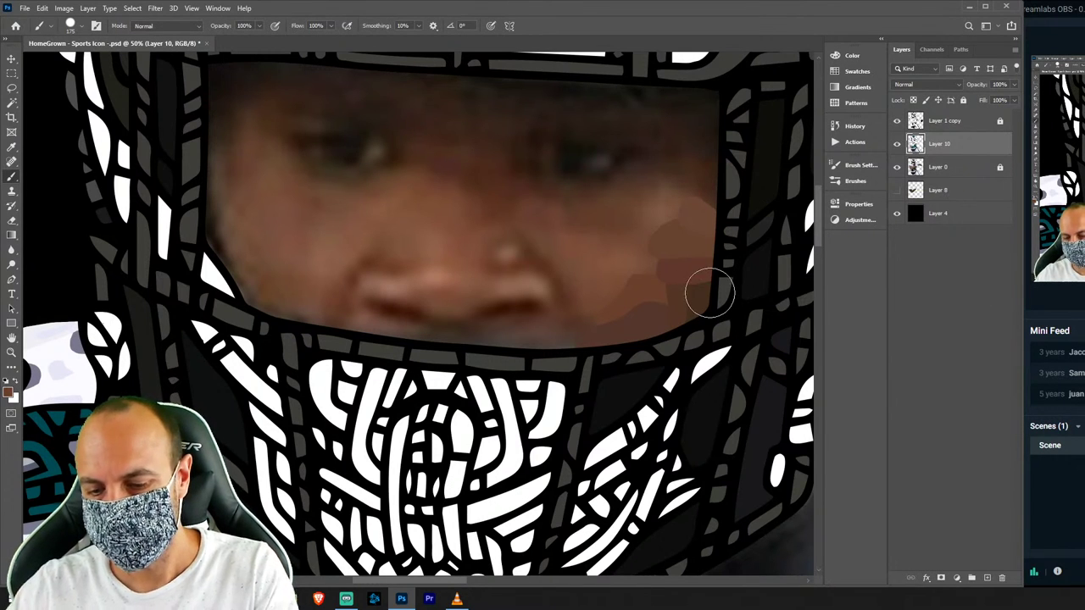
{"action": "key", "text": "l"}
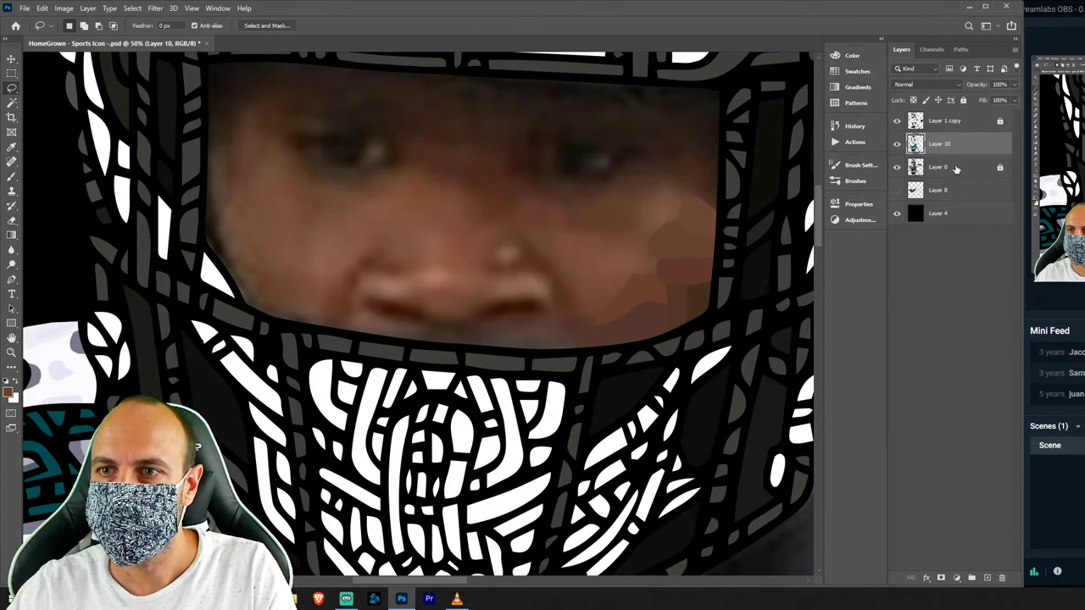
Add a new layer and paint a sampled skin-tone patch beside the right eye.
{"action": "left_click", "coordinate": [954, 167]}
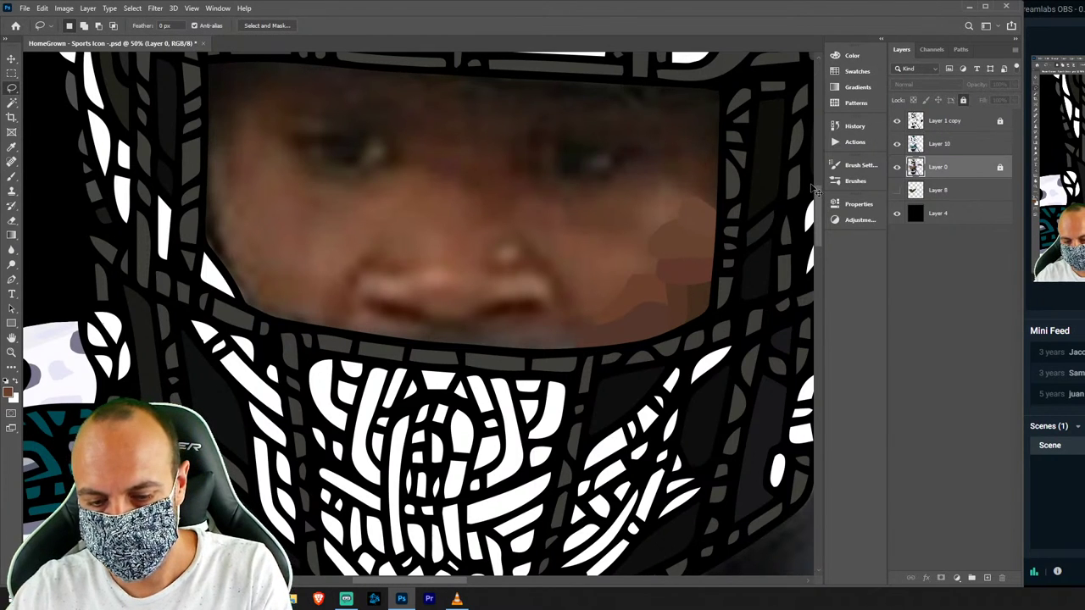
{"action": "key", "text": "ctrl+shift+n"}
{"action": "key", "text": "Return"}
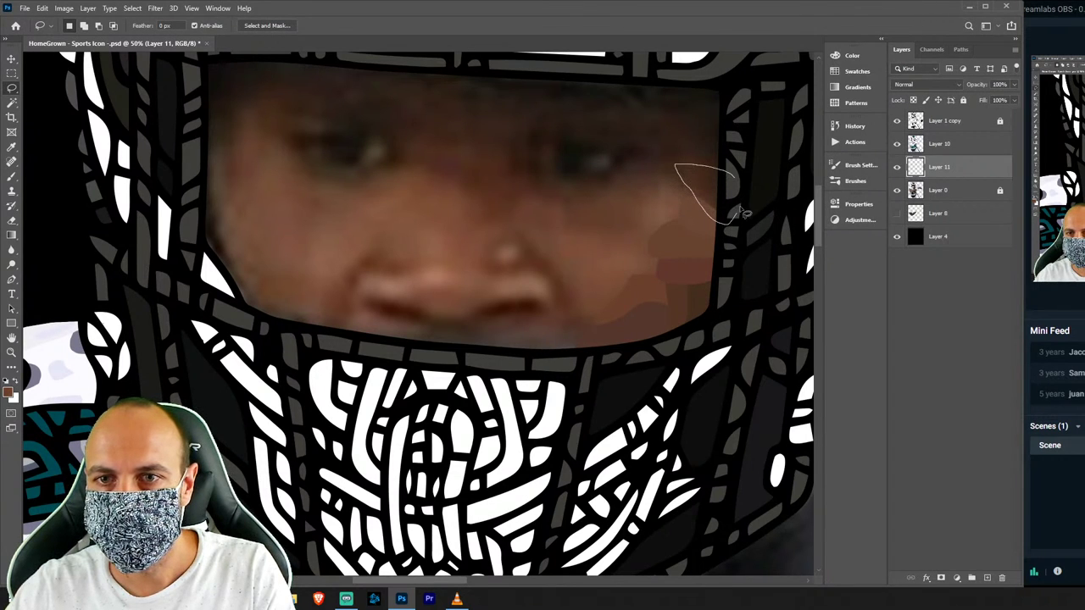
{"action": "left_click_drag", "start_coordinate": [744, 214], "coordinate": [739, 217]}
{"action": "key", "text": "i"}
{"action": "left_click", "coordinate": [706, 183]}
{"action": "left_click", "coordinate": [771, 159]}
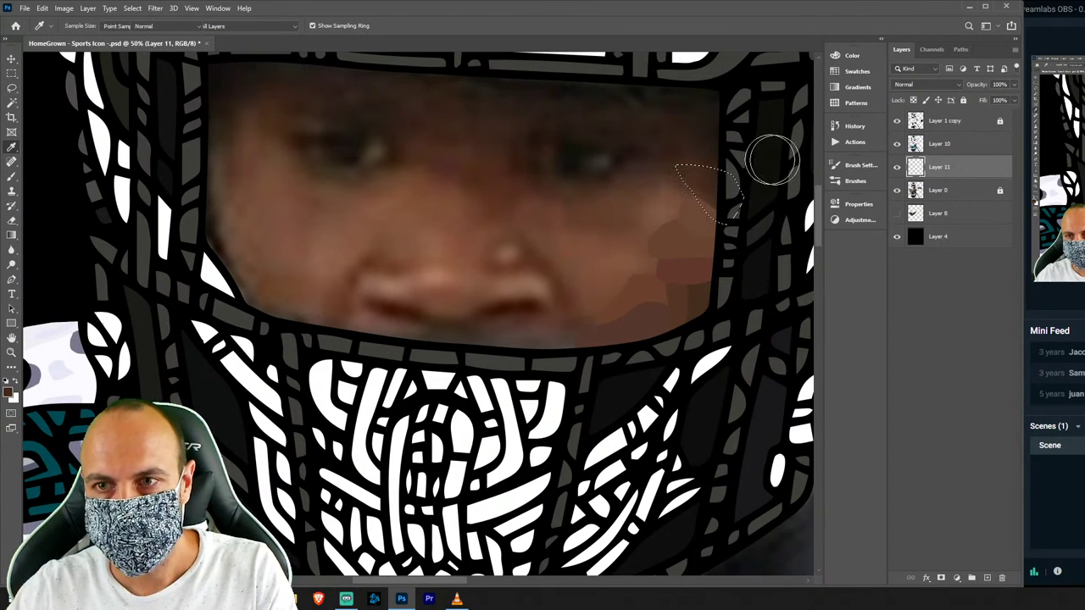
{"action": "key", "text": "b"}
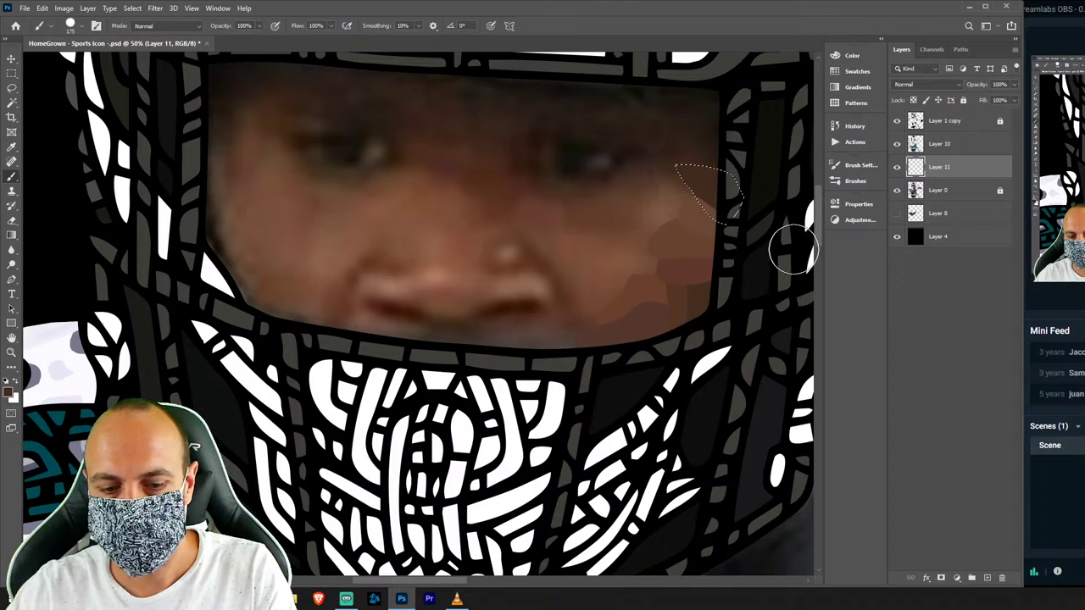
{"action": "key", "text": "ctrl+d"}
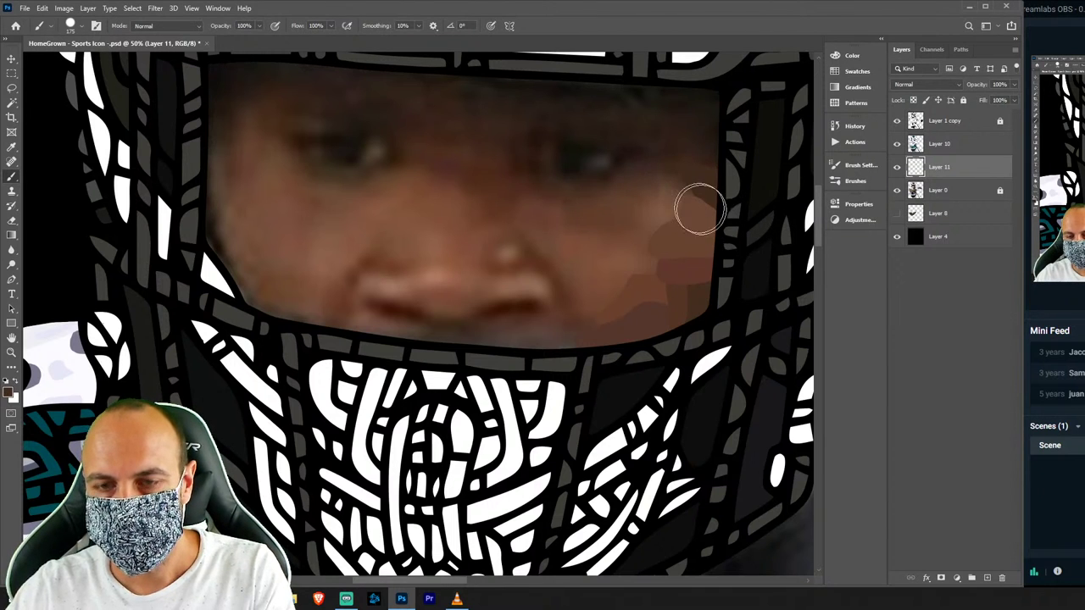
On another new layer, fill a second patch beside the right eye with darker brown.
{"action": "key", "text": "l"}
{"action": "left_click", "coordinate": [943, 191]}
{"action": "key", "text": "ctrl+shift+n"}
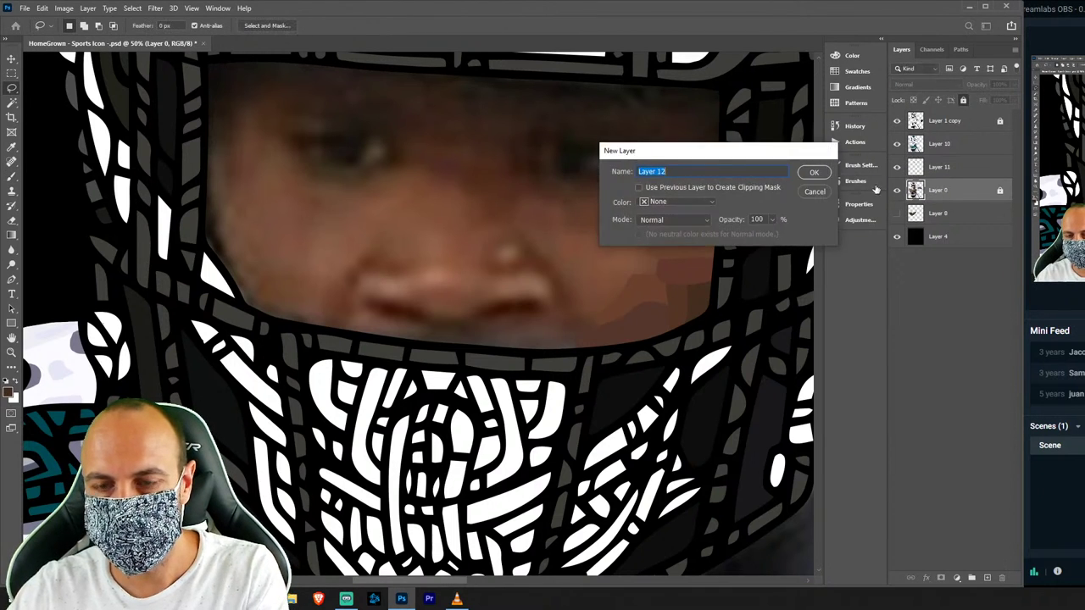
{"action": "key", "text": "Return"}
{"action": "left_click_drag", "start_coordinate": [734, 123], "coordinate": [685, 133]}
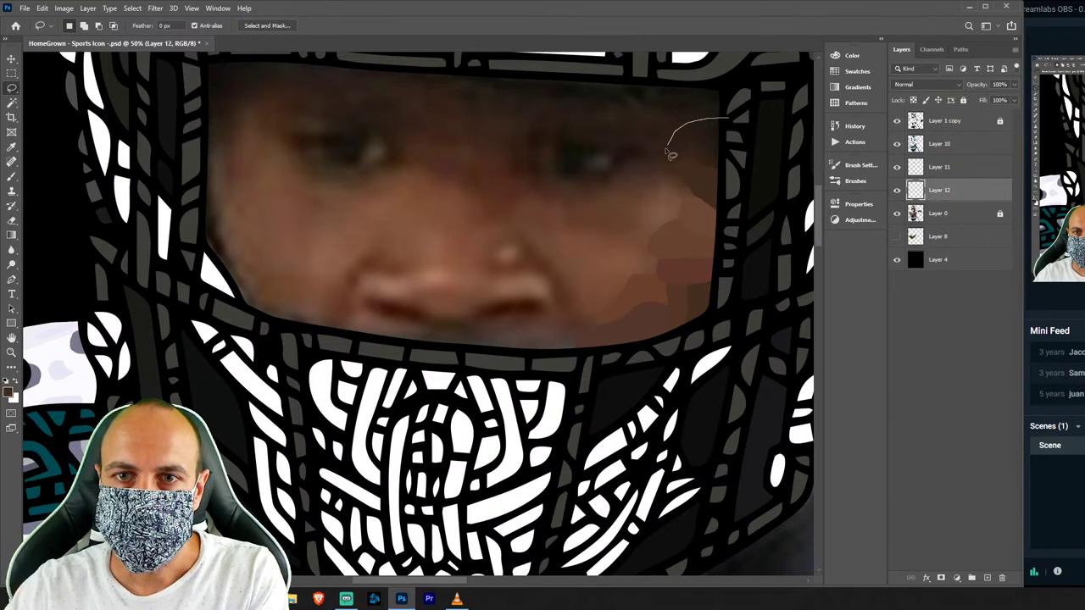
{"action": "left_click_drag", "start_coordinate": [679, 174], "coordinate": [734, 115]}
{"action": "key", "text": "i"}
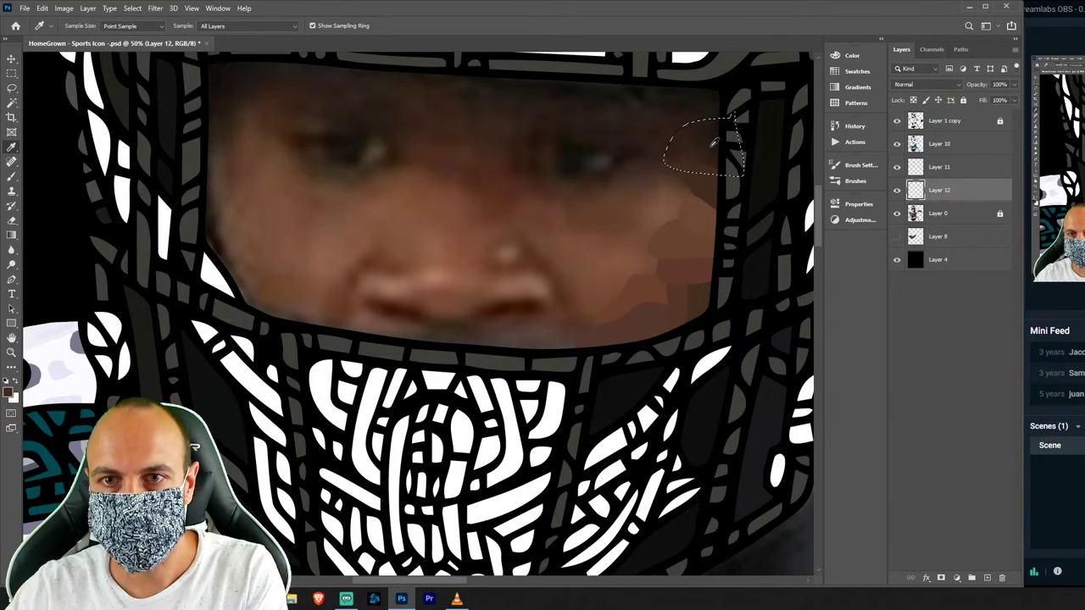
{"action": "left_click", "coordinate": [703, 137]}
{"action": "key", "text": "b"}
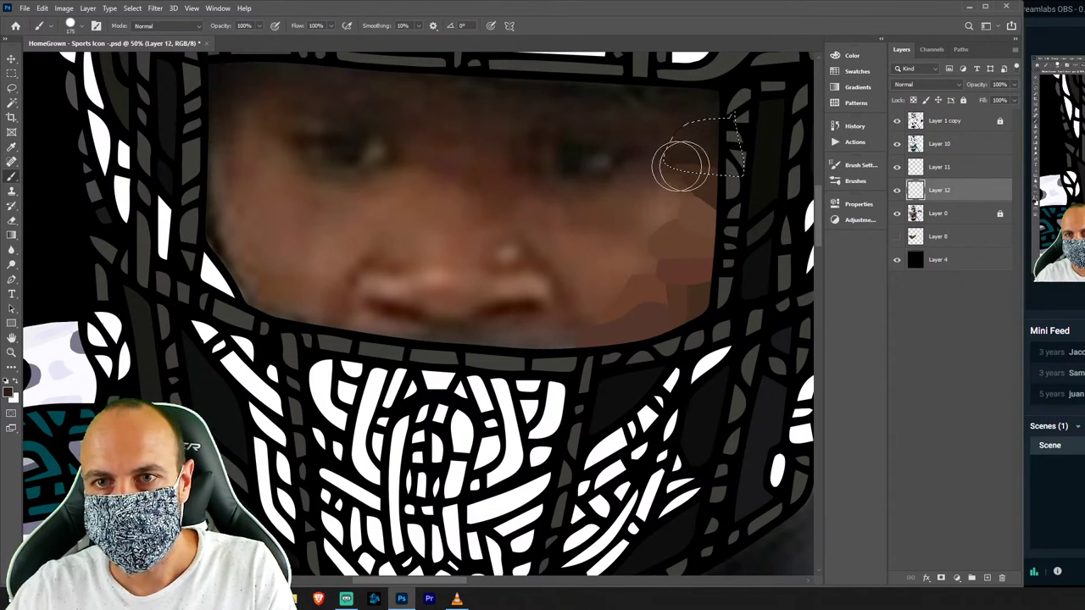
{"action": "left_click_drag", "start_coordinate": [671, 126], "coordinate": [763, 109]}
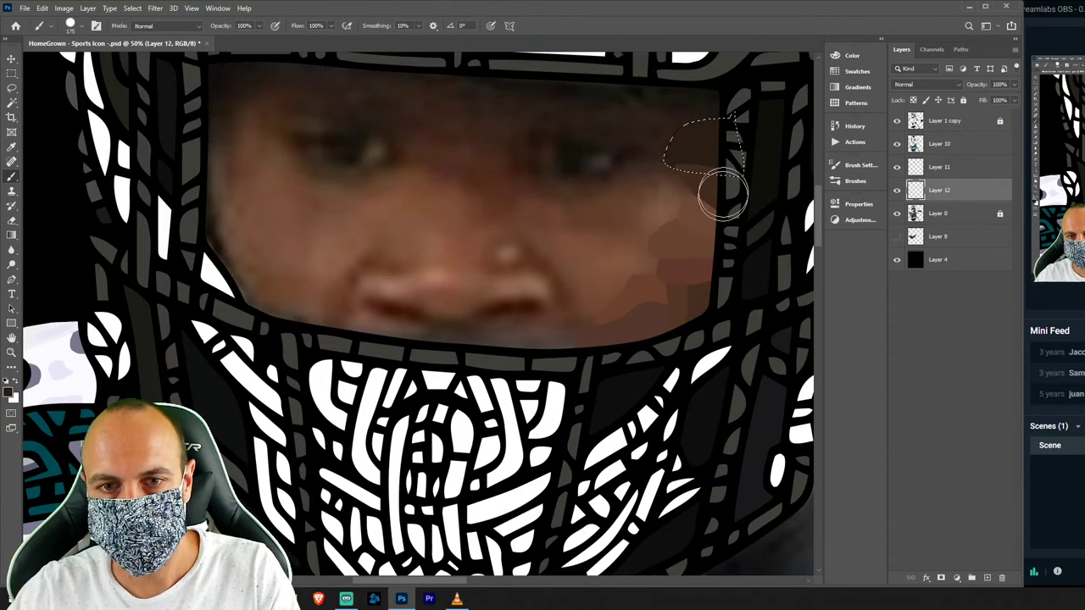
{"action": "key", "text": "l"}
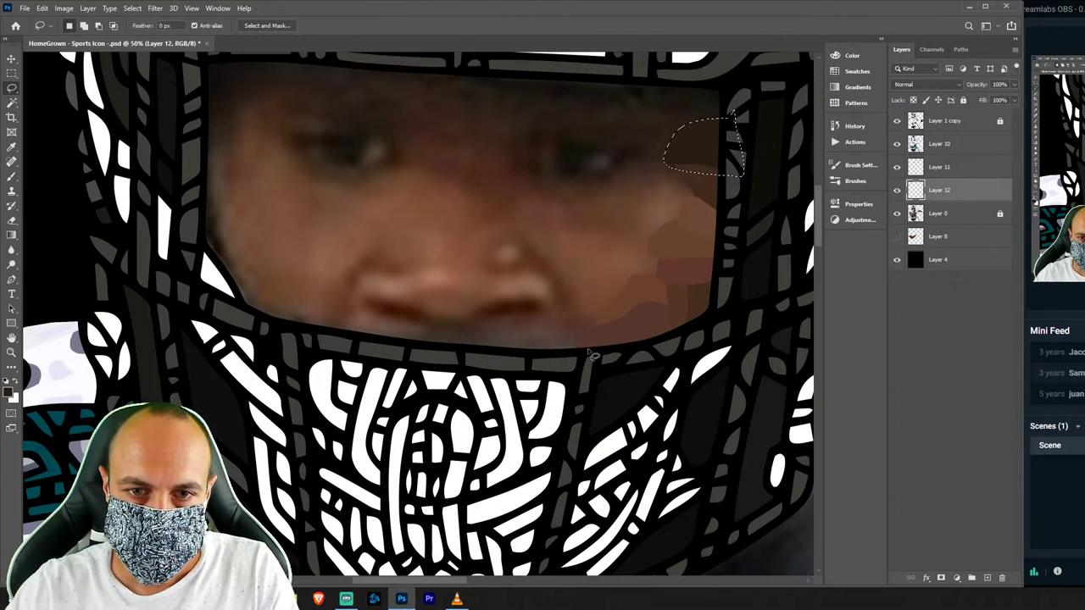
{"action": "key", "text": "ctrl+d"}
Paint a sampled skin-tone strip along the lower-left visor edge.
{"action": "mouse_move", "coordinate": [589, 356]}
{"action": "left_mouse_down"}
{"action": "mouse_move", "coordinate": [563, 344]}
{"action": "mouse_move", "coordinate": [410, 346]}
{"action": "mouse_move", "coordinate": [561, 365]}
{"action": "left_mouse_up"}
{"action": "key", "text": "b"}
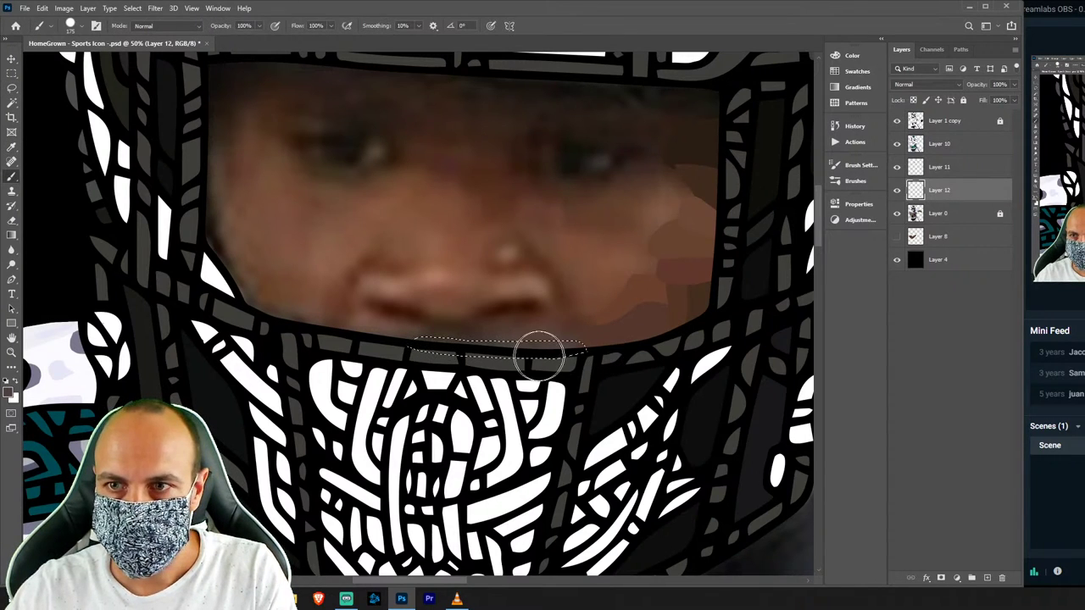
{"action": "key", "text": "l"}
{"action": "key", "text": "ctrl+d"}
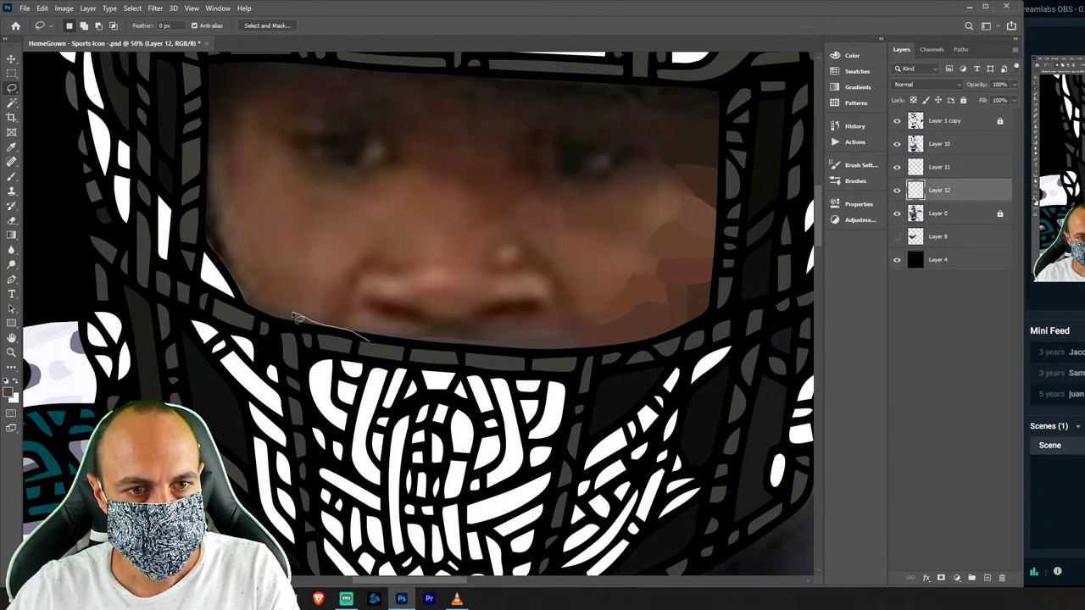
{"action": "left_click_drag", "start_coordinate": [294, 316], "coordinate": [297, 319]}
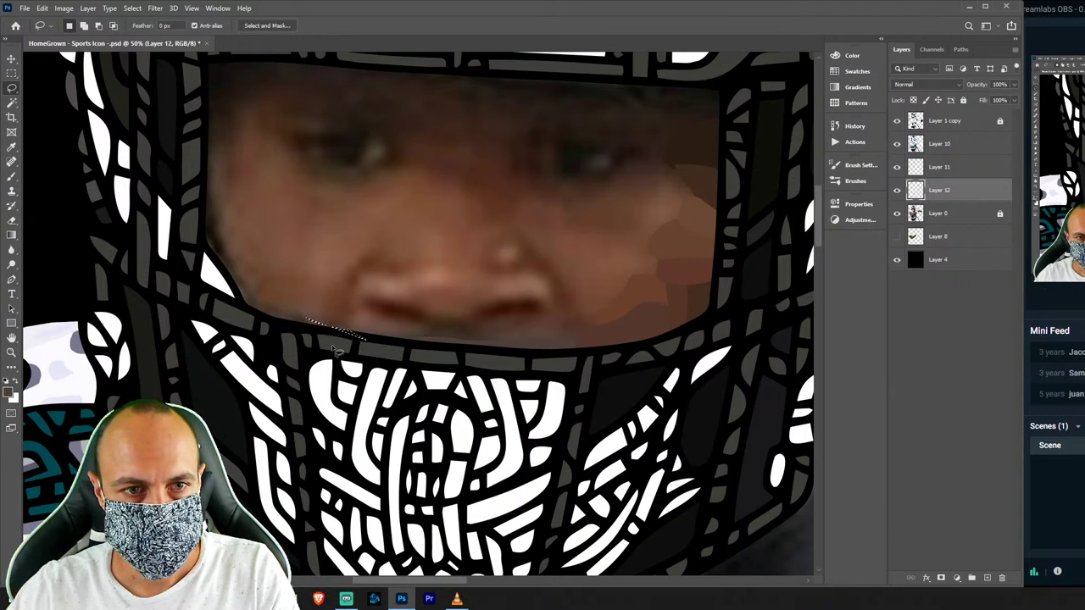
{"action": "mouse_move", "coordinate": [294, 320]}
{"action": "left_mouse_down"}
{"action": "mouse_move", "coordinate": [247, 293]}
{"action": "mouse_move", "coordinate": [330, 352]}
{"action": "left_mouse_up"}
{"action": "key", "text": "i"}
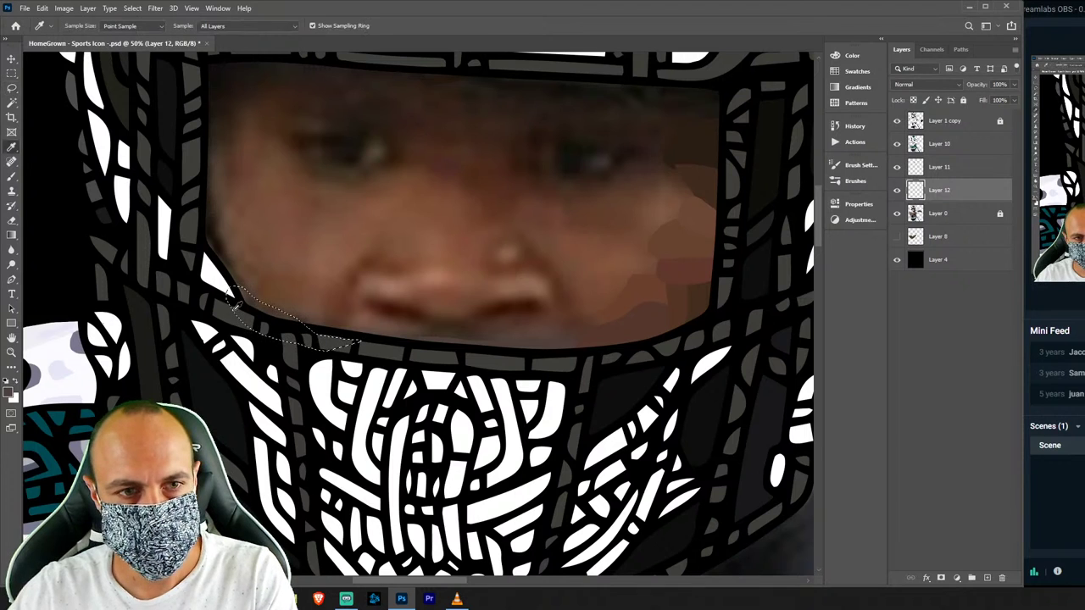
{"action": "left_click", "coordinate": [277, 304]}
{"action": "key", "text": "b"}
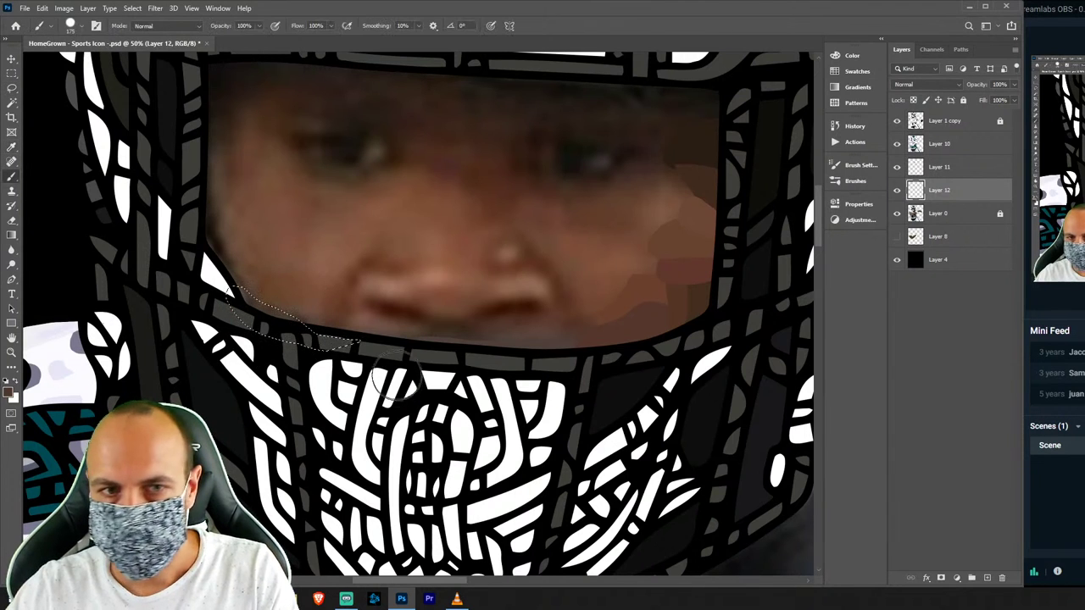
{"action": "left_click_drag", "start_coordinate": [297, 327], "coordinate": [181, 243]}
{"action": "key", "text": "ctrl+d"}
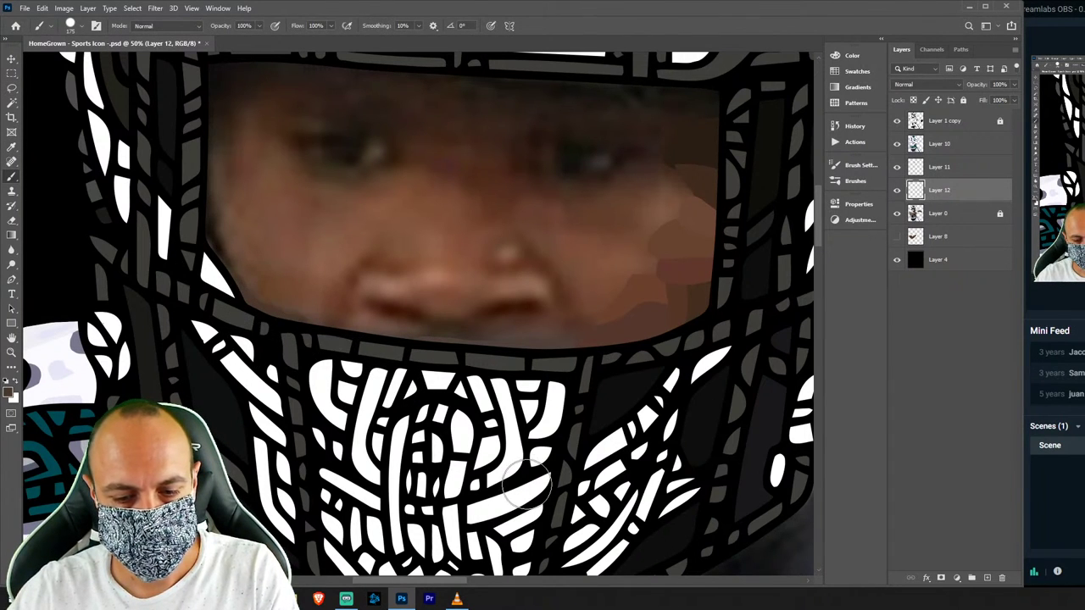
{"action": "key", "text": "i"}
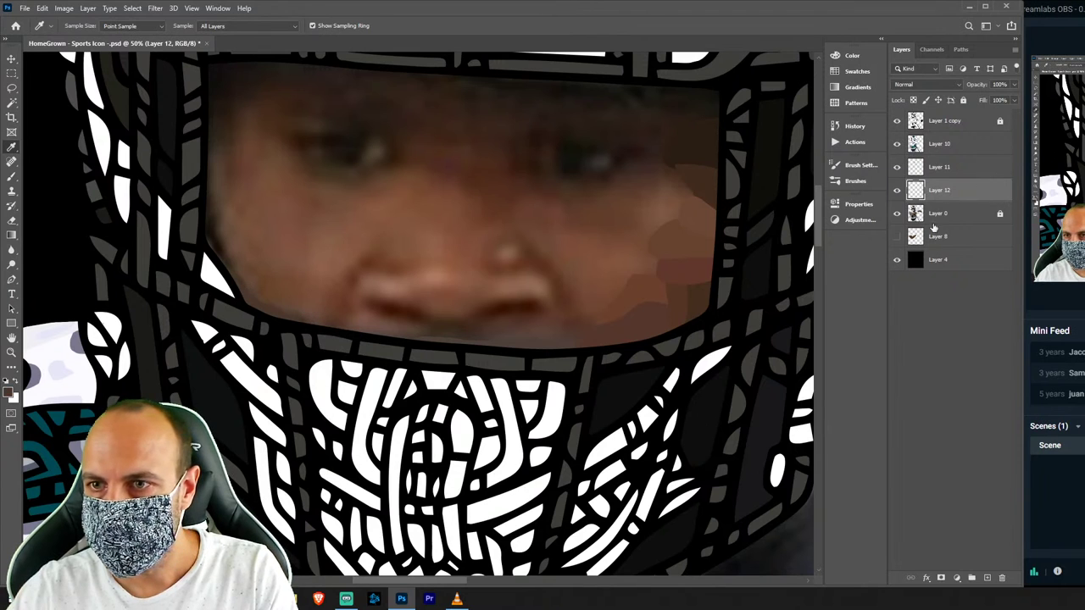
{"action": "left_click", "coordinate": [950, 214]}
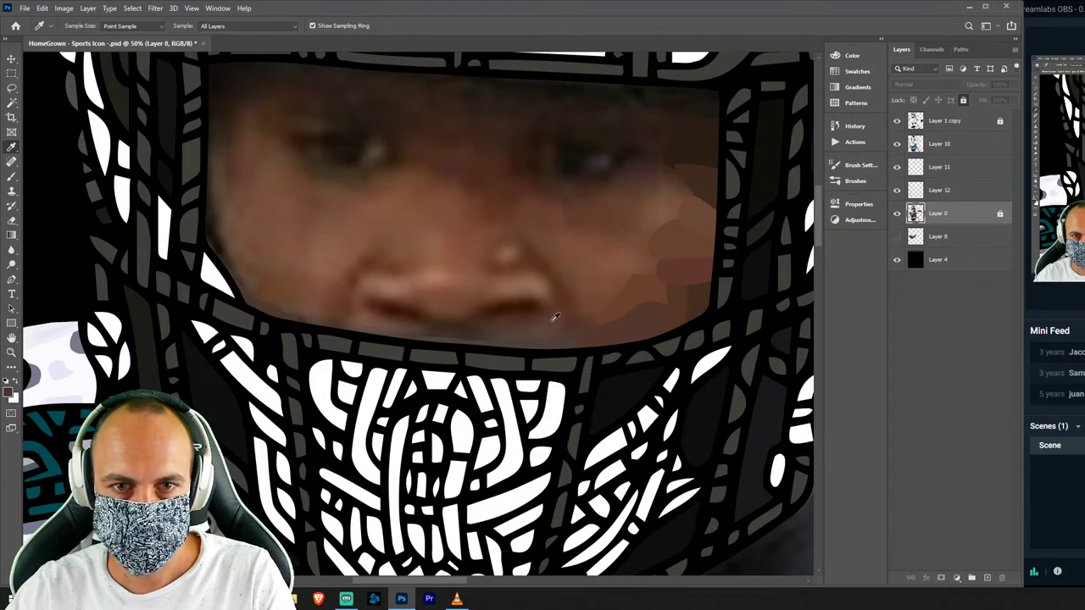
Outline a patch at the upper-left face edge and add a new Layer 13.
{"action": "key", "text": "l"}
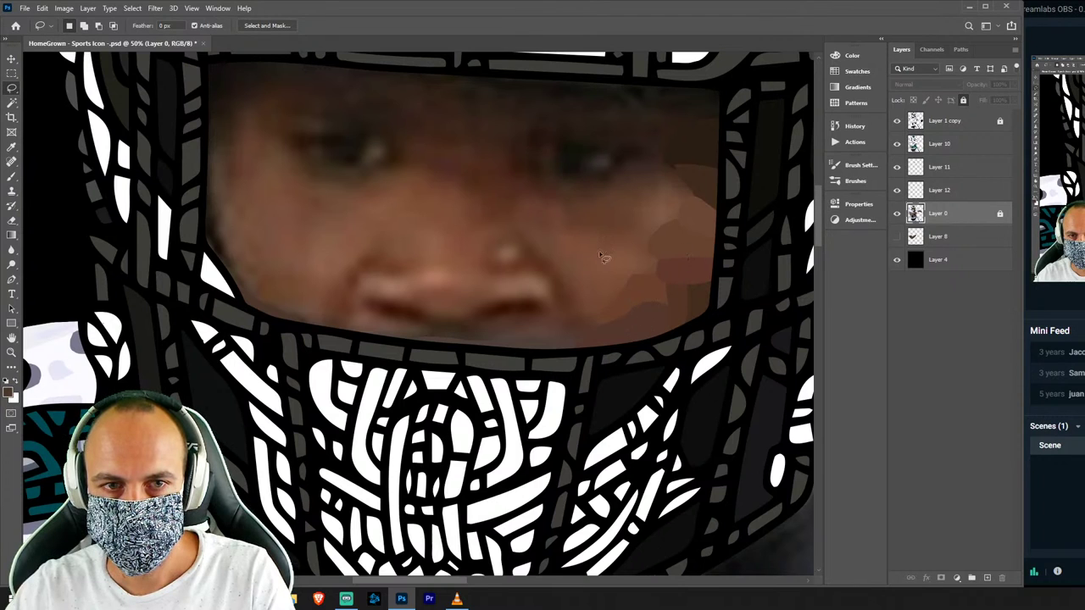
{"action": "scroll", "coordinate": [307, 332], "scroll_direction": "up", "scroll_amount": 5}
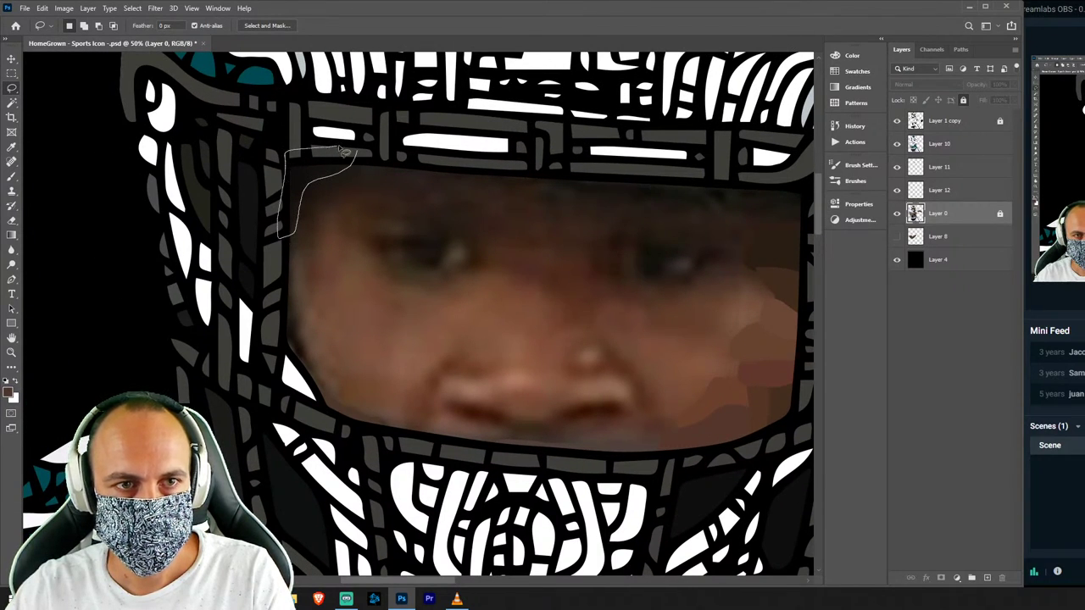
{"action": "left_click_drag", "start_coordinate": [346, 153], "coordinate": [349, 154]}
{"action": "key", "text": "b"}
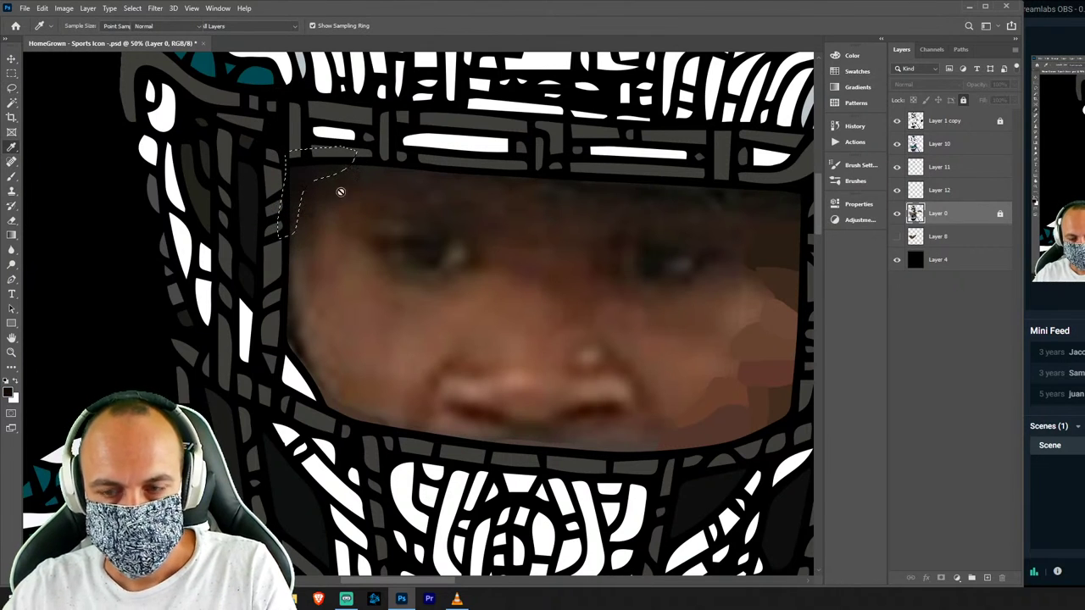
{"action": "key", "text": "ctrl+shift+n"}
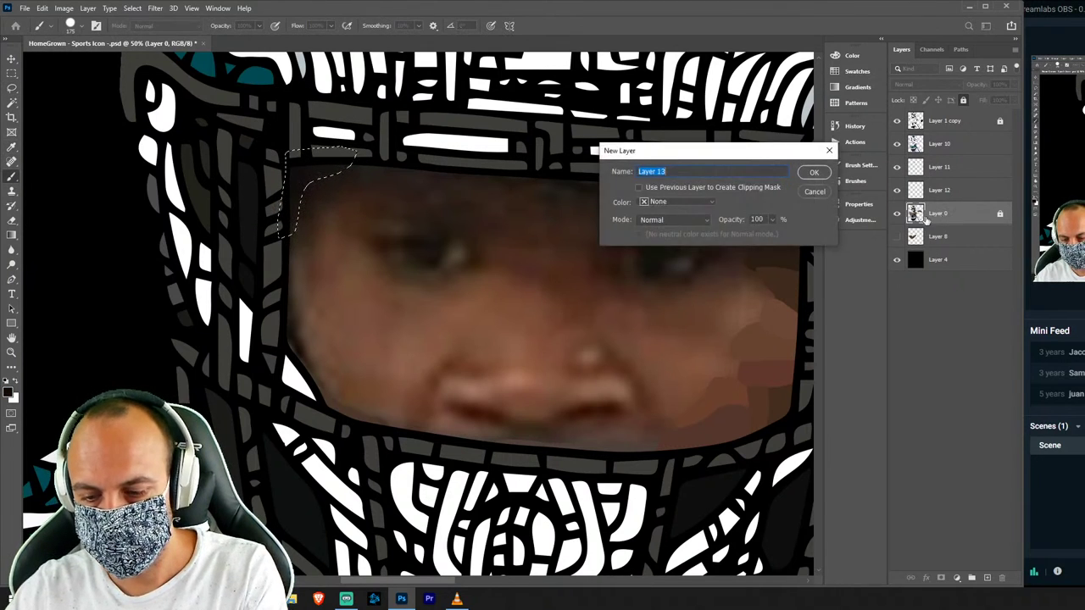
{"action": "key", "text": "Return"}
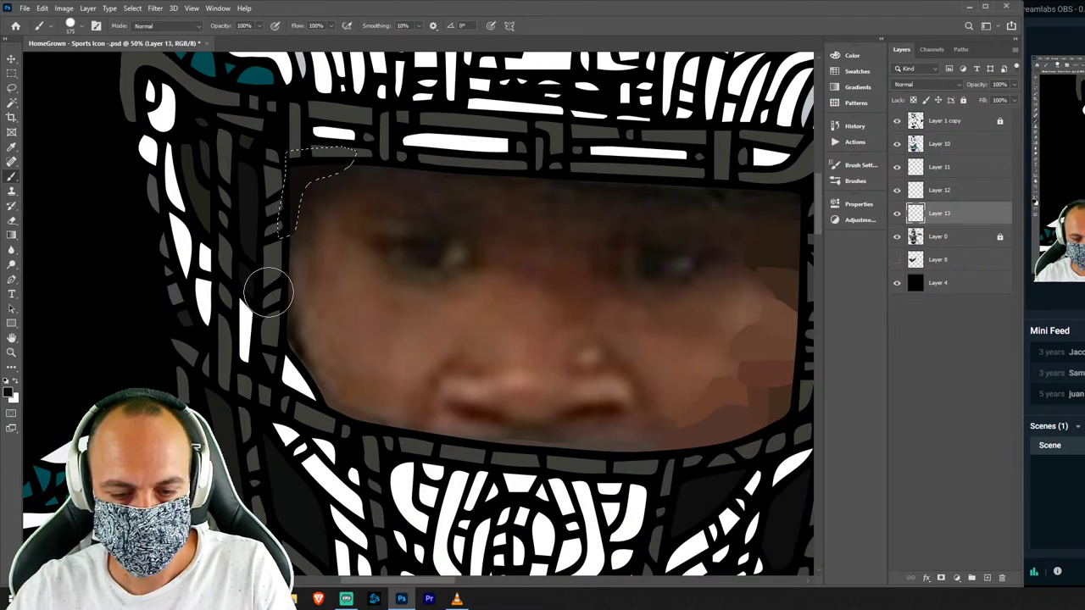
Paint a sampled skin-tone strip along the forehead under the top visor edge.
{"action": "key", "text": "l"}
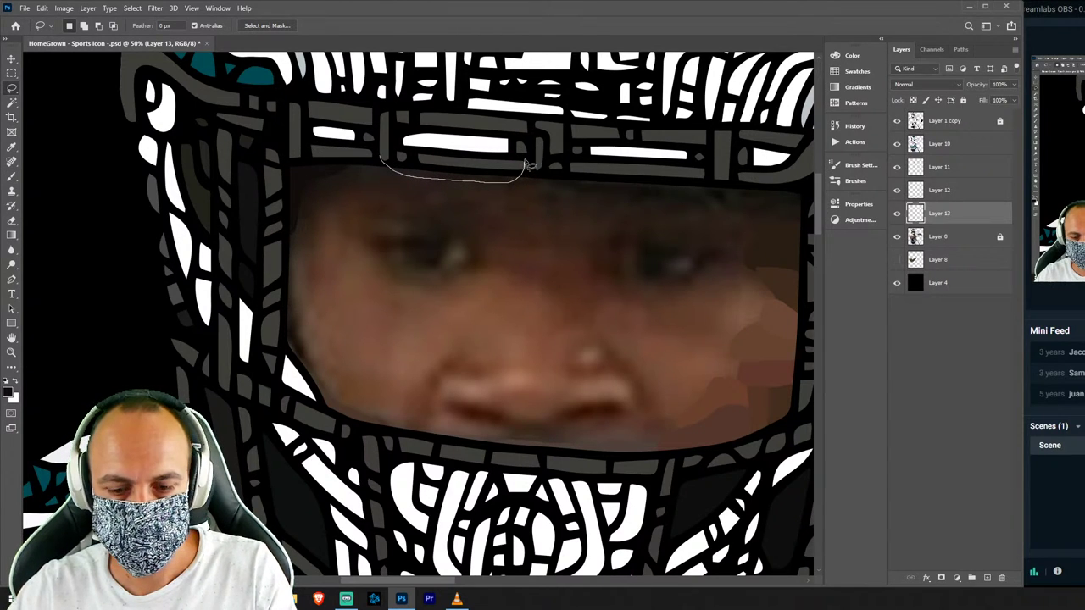
{"action": "left_click_drag", "start_coordinate": [528, 165], "coordinate": [521, 174]}
{"action": "key", "text": "b"}
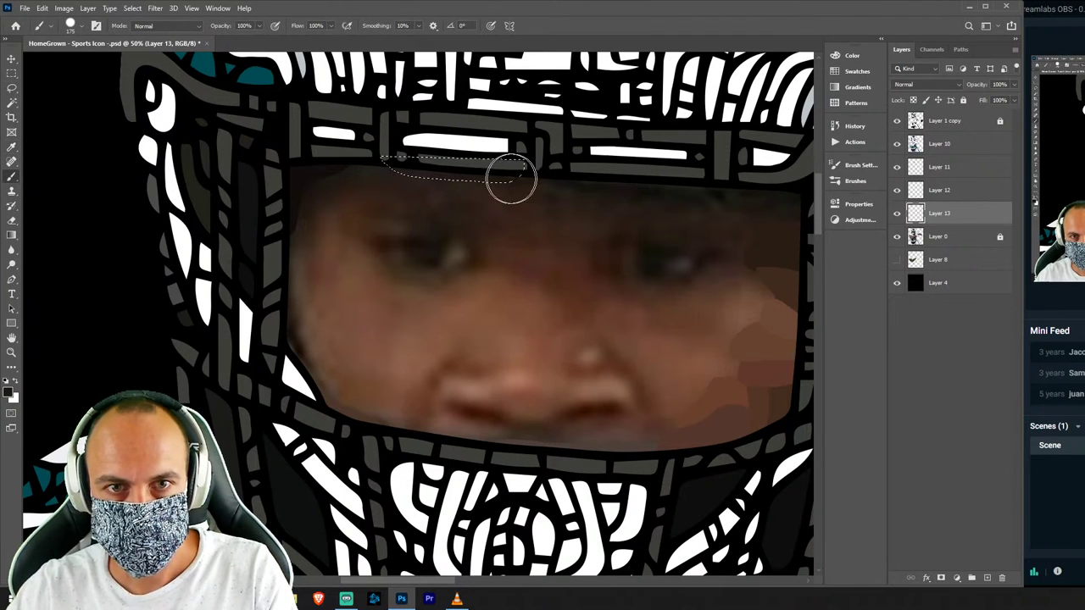
{"action": "key", "text": "ctrl+d"}
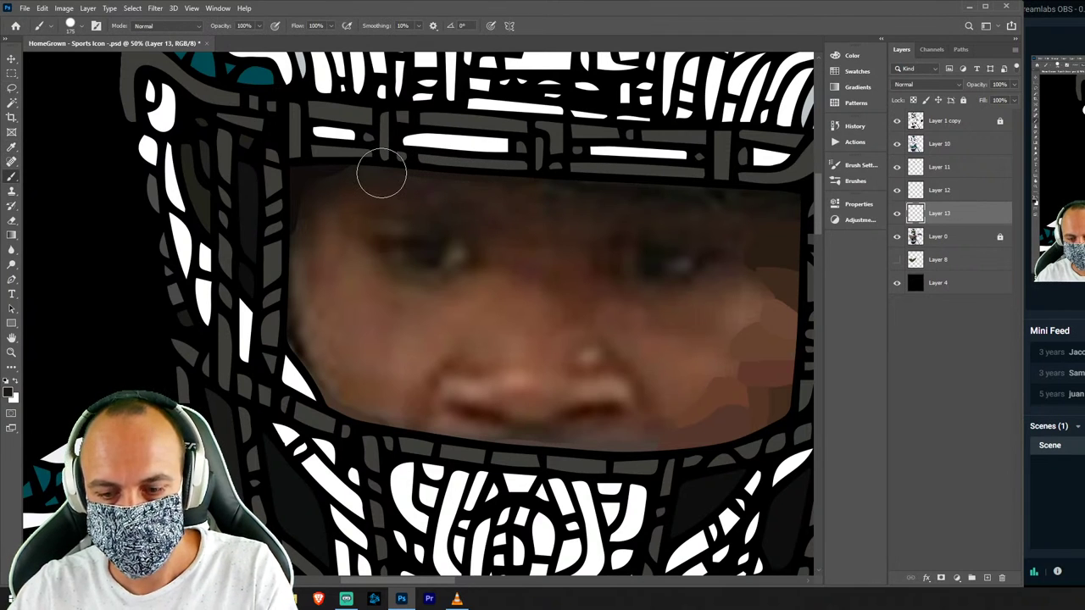
{"action": "key", "text": "i"}
{"action": "key", "text": "l"}
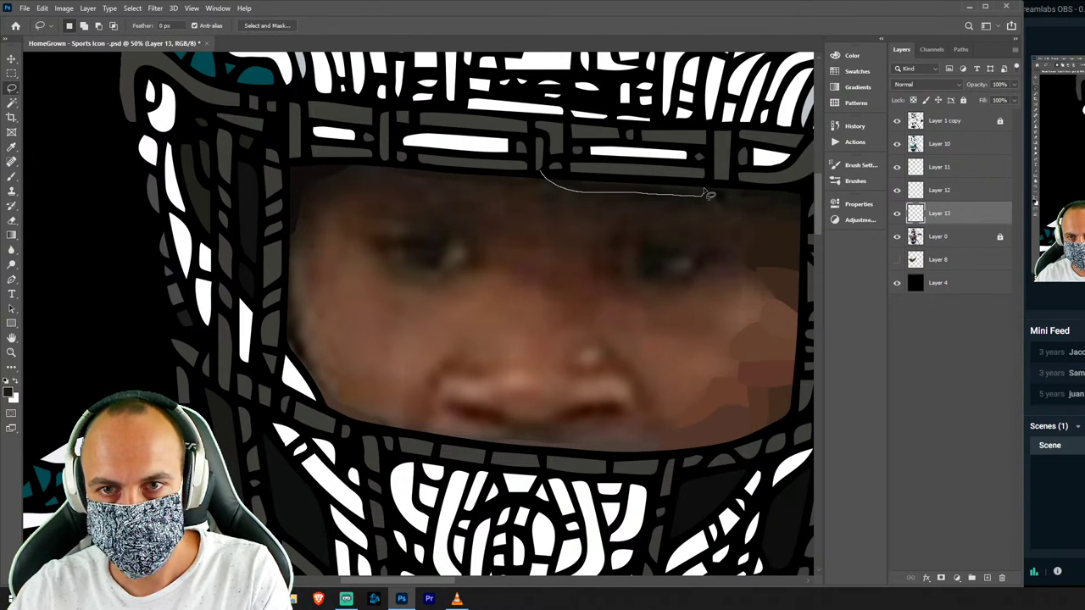
{"action": "left_click_drag", "start_coordinate": [640, 180], "coordinate": [605, 187]}
{"action": "key", "text": "i"}
{"action": "left_click", "coordinate": [629, 181]}
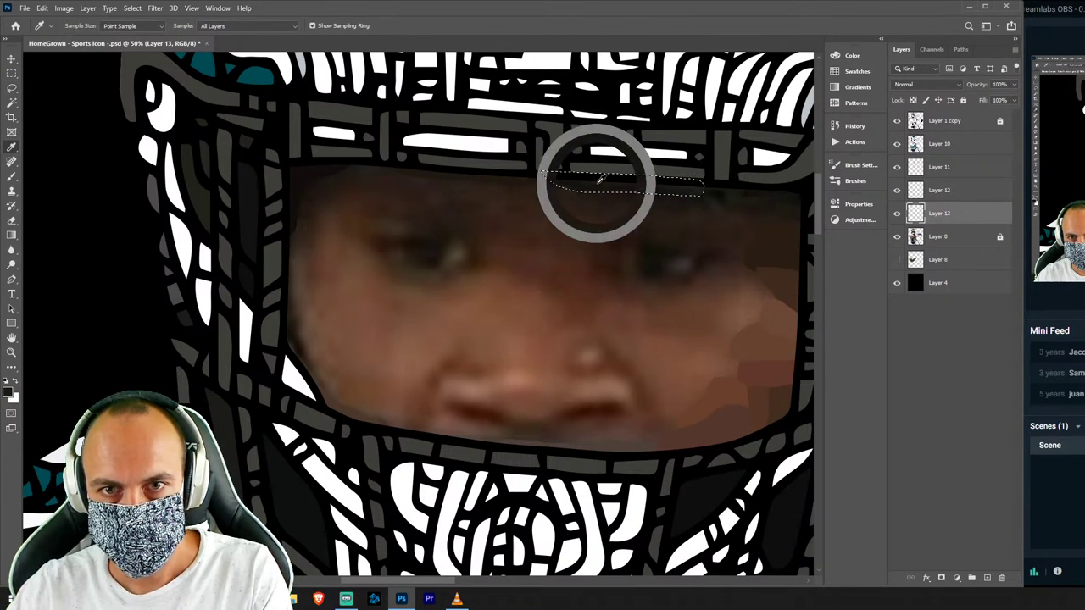
{"action": "key", "text": "b"}
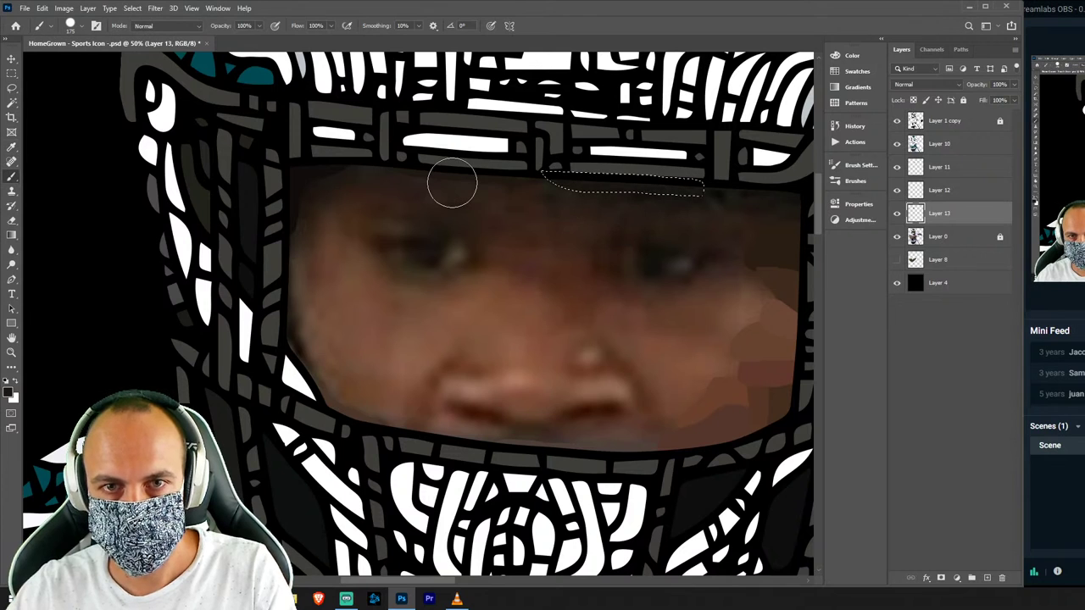
{"action": "key", "text": "ctrl+d"}
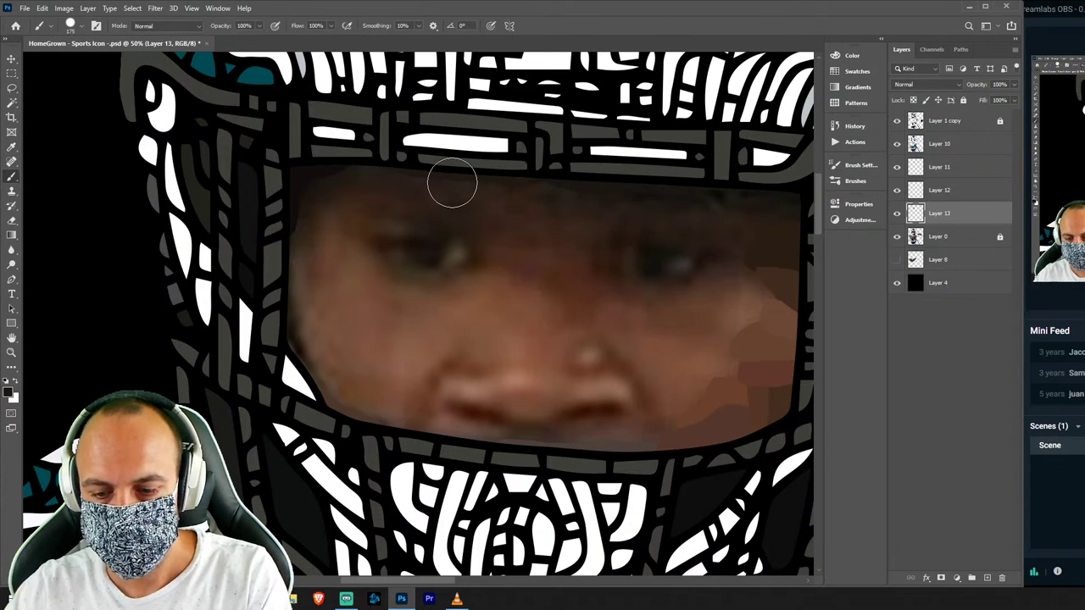
Fill the face's top-right corner with a sampled dark shading colour.
{"action": "key", "text": "l"}
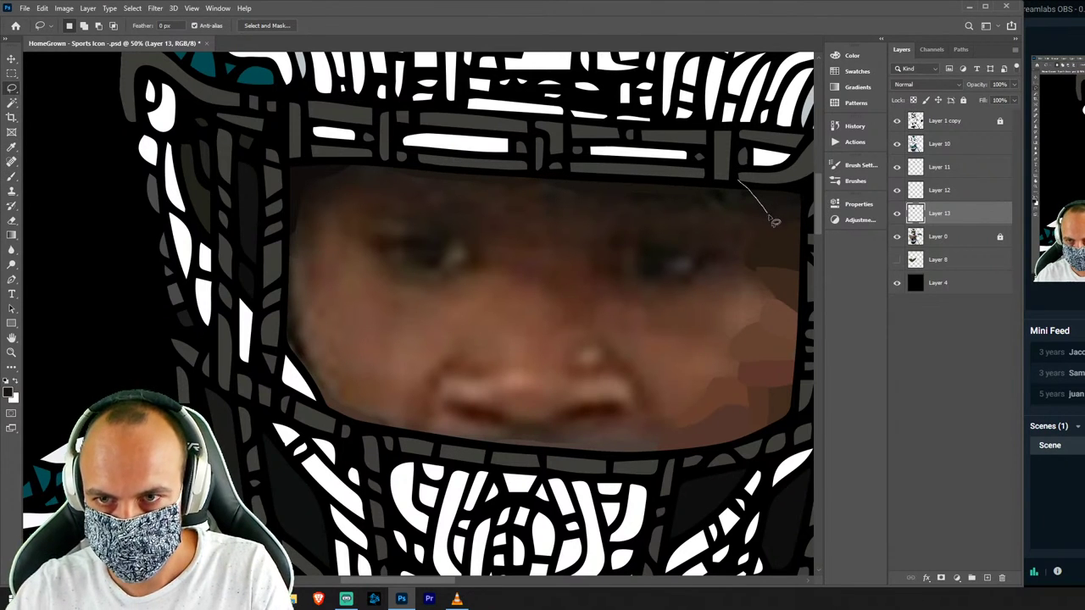
{"action": "left_click_drag", "start_coordinate": [807, 185], "coordinate": [805, 182]}
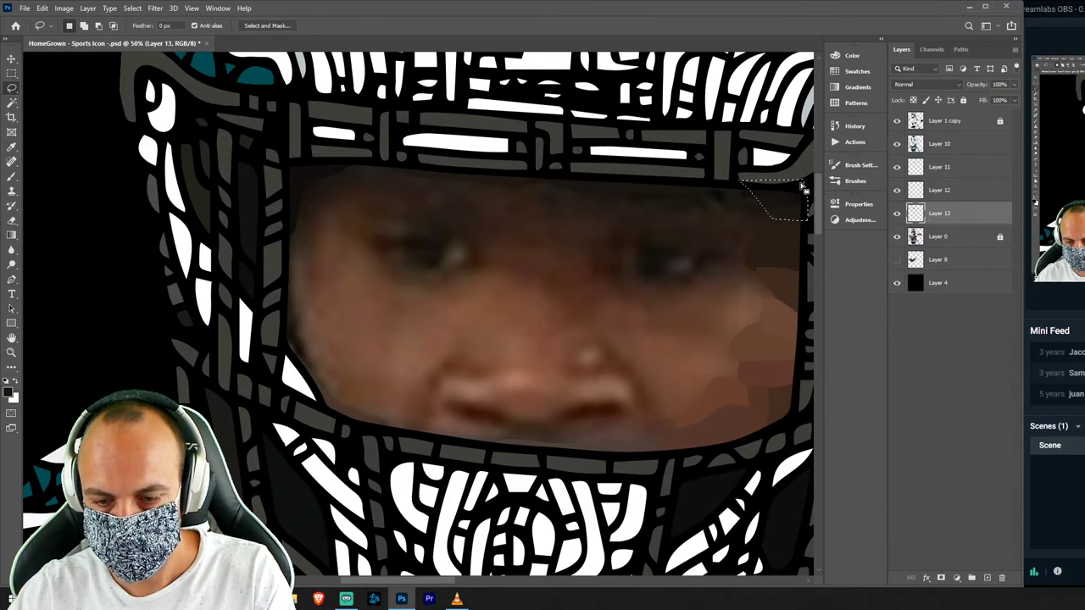
{"action": "key", "text": "i"}
{"action": "left_click", "coordinate": [780, 194]}
{"action": "key", "text": "b"}
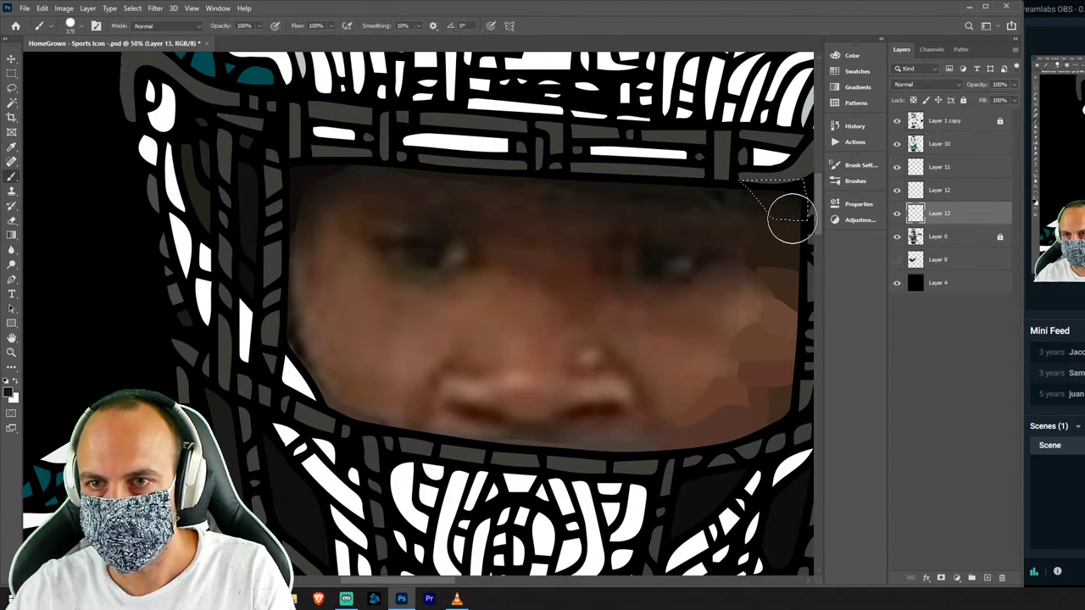
{"action": "key", "text": "ctrl+d"}
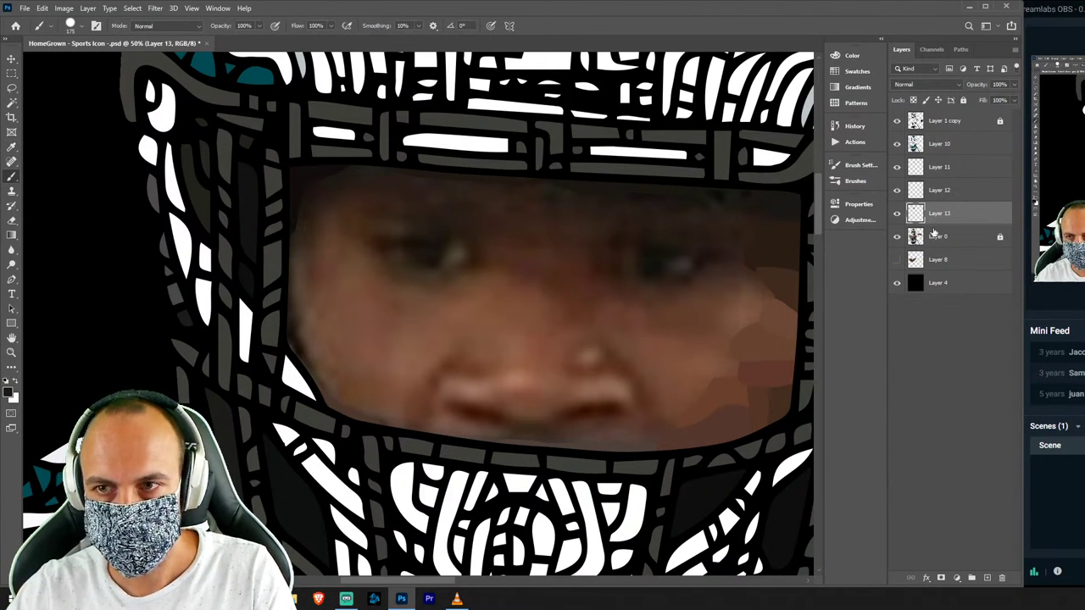
Merge Layers 10–13 into Layer 10 and add a new Layer 11 above Layer 0.
{"action": "left_click", "coordinate": [953, 150], "text": "shift"}
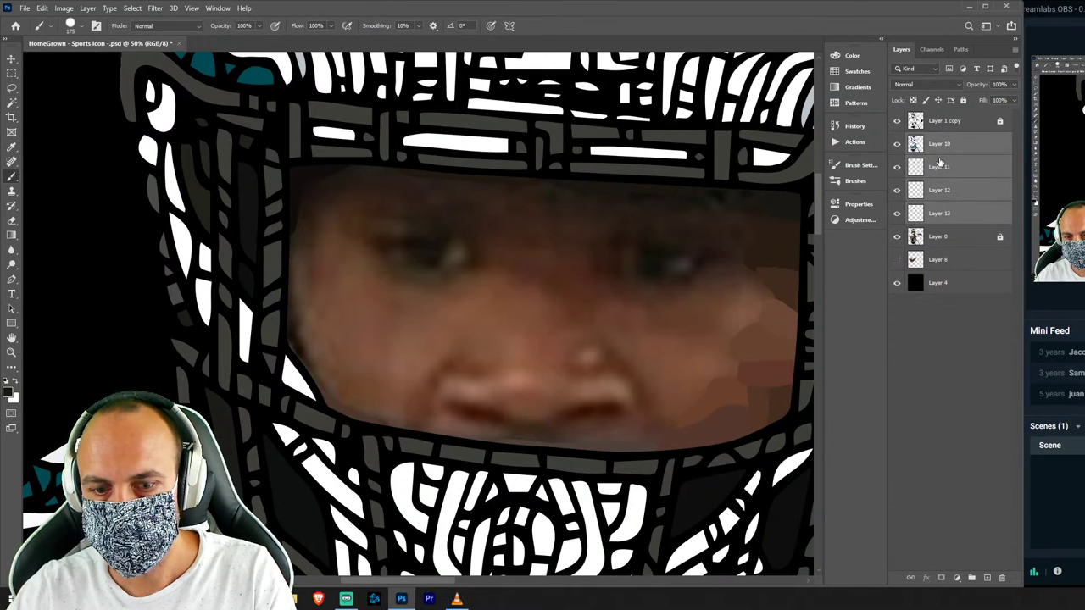
{"action": "key", "text": "ctrl+e"}
{"action": "left_click", "coordinate": [931, 173]}
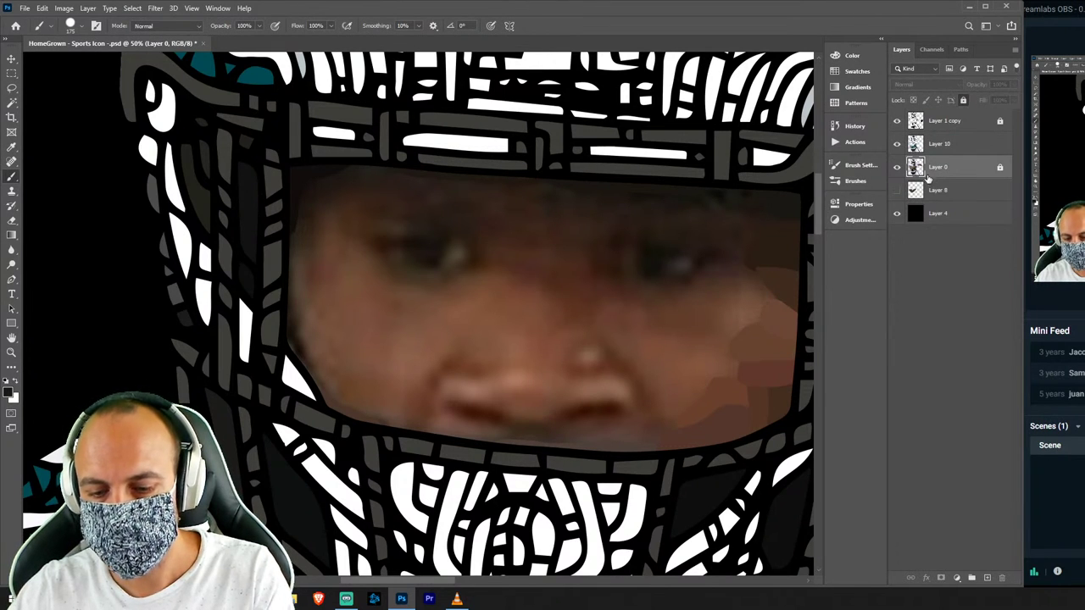
{"action": "key", "text": "ctrl+shift+n"}
{"action": "key", "text": "Return"}
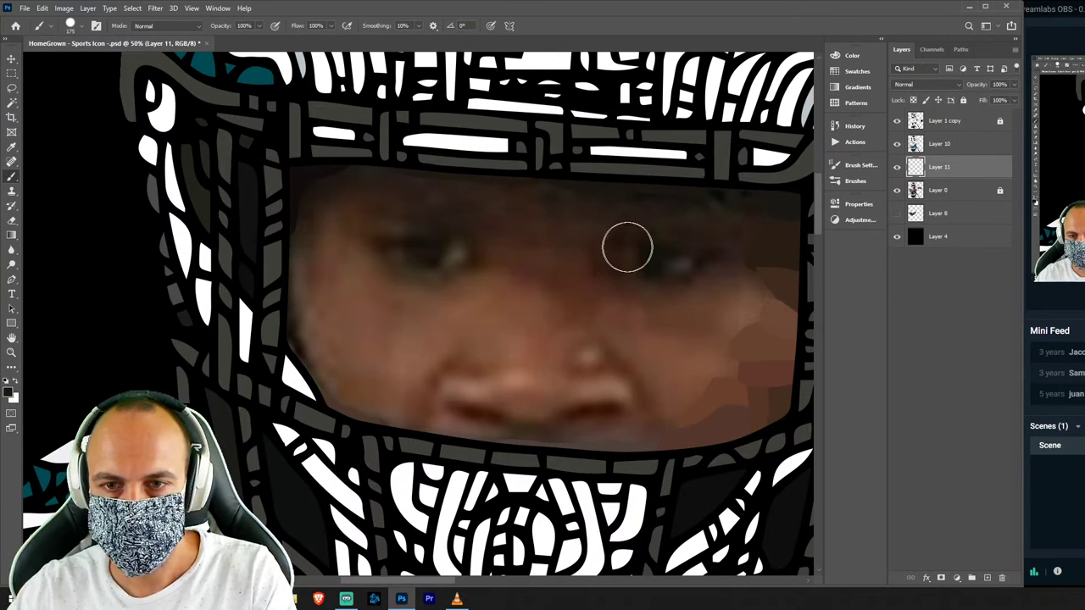
Select Layer 0 and browse the Select, Filter, Type and Image menus without choosing.
{"action": "key", "text": "i"}
{"action": "left_click", "coordinate": [956, 190]}
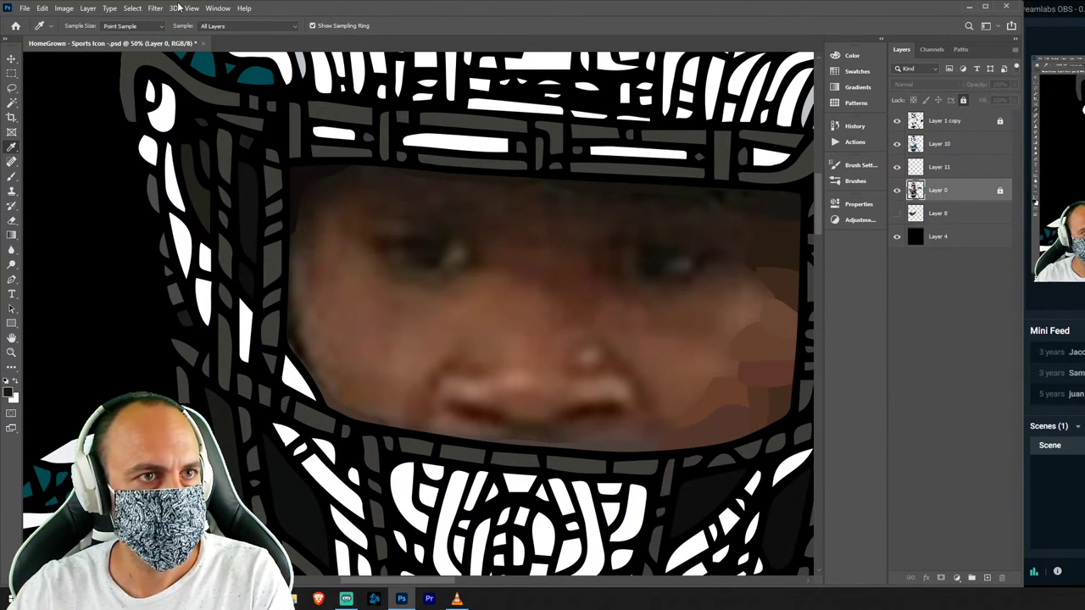
{"action": "left_click", "coordinate": [110, 7]}
{"action": "mouse_move", "coordinate": [132, 7]}
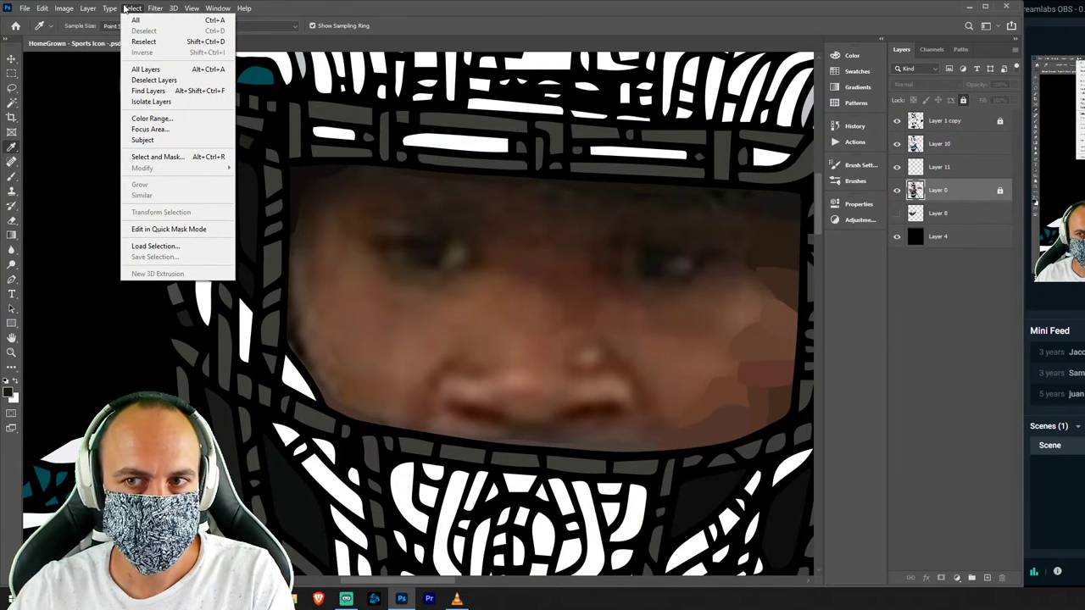
{"action": "left_click", "coordinate": [476, 163]}
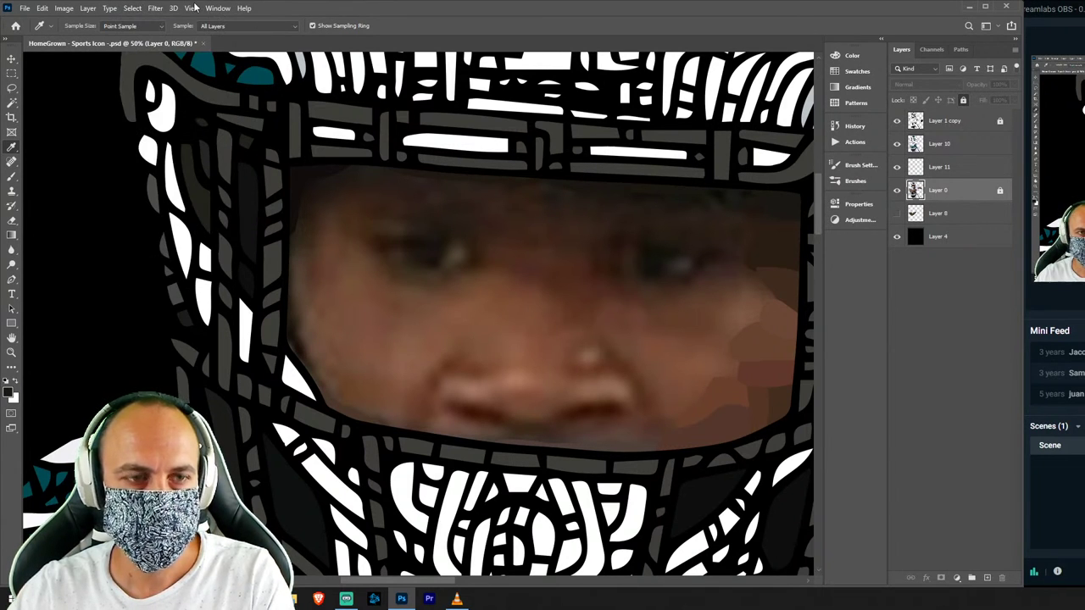
{"action": "left_click", "coordinate": [156, 7]}
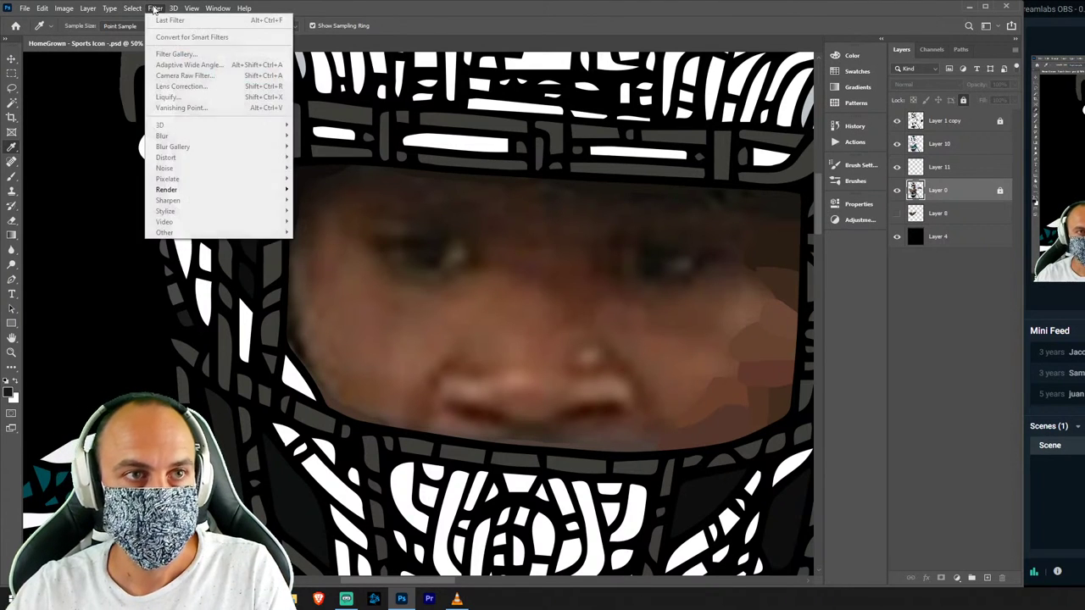
{"action": "left_click", "coordinate": [132, 8]}
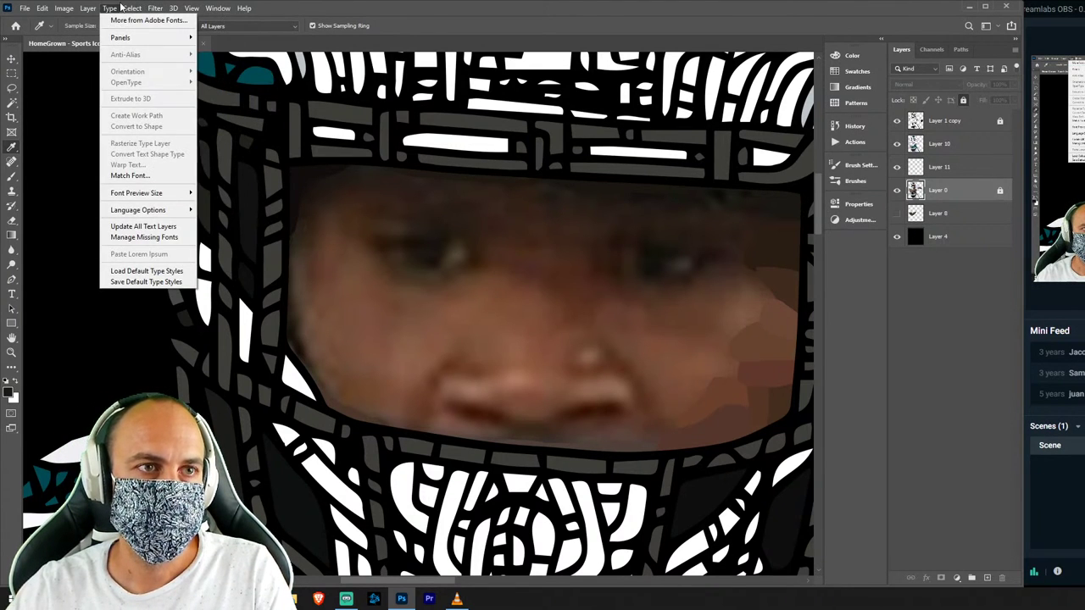
{"action": "left_click", "coordinate": [132, 7]}
{"action": "left_click", "coordinate": [88, 8]}
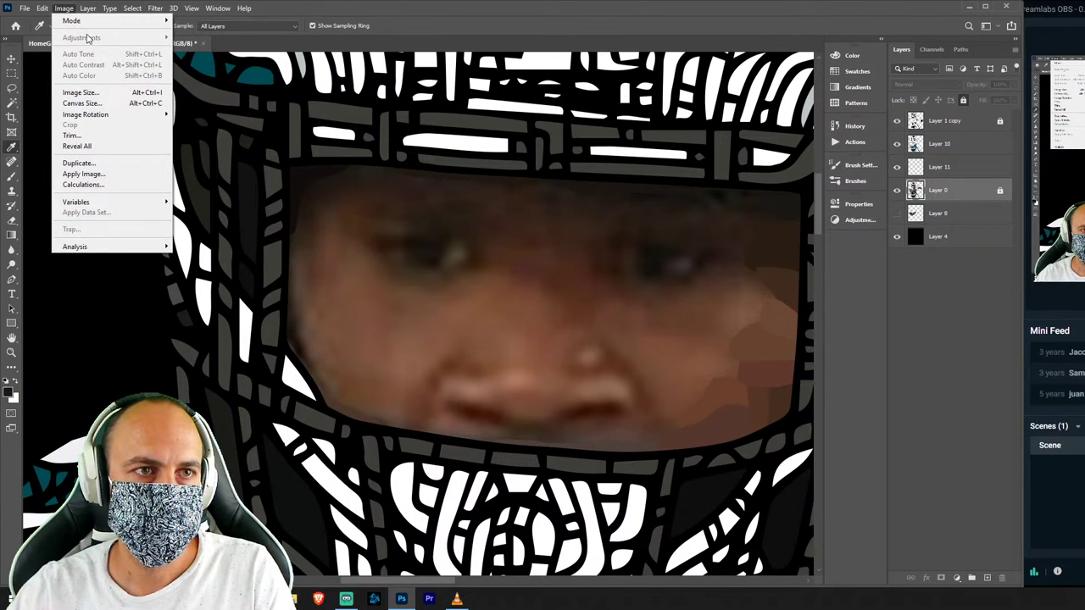
{"action": "left_click", "coordinate": [998, 190]}
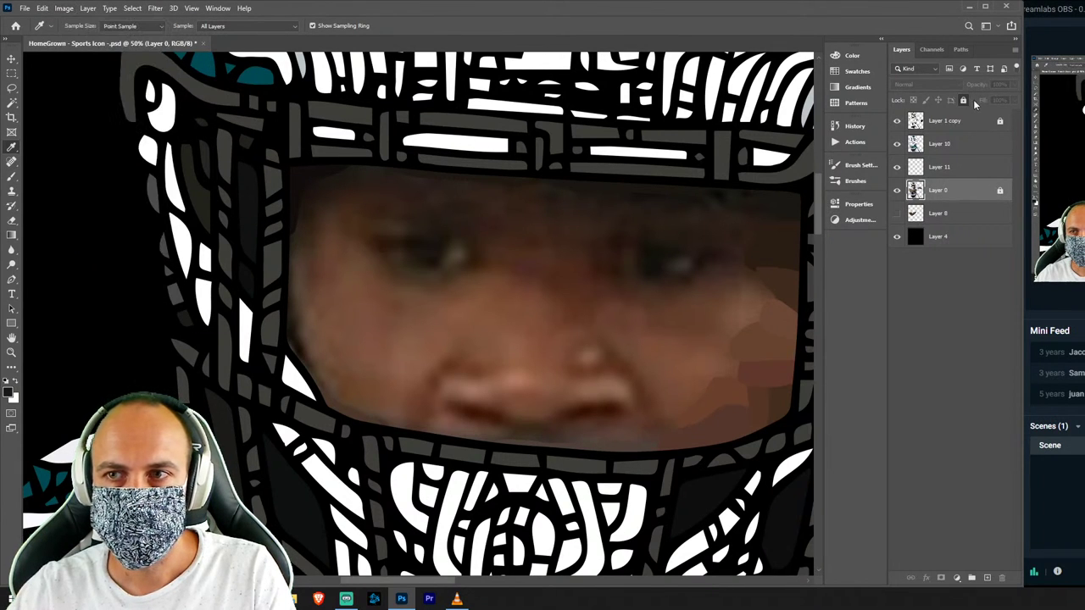
Apply Brightness/Contrast to the face photo with brightness 17 and contrast -7.
{"action": "left_click", "coordinate": [61, 8]}
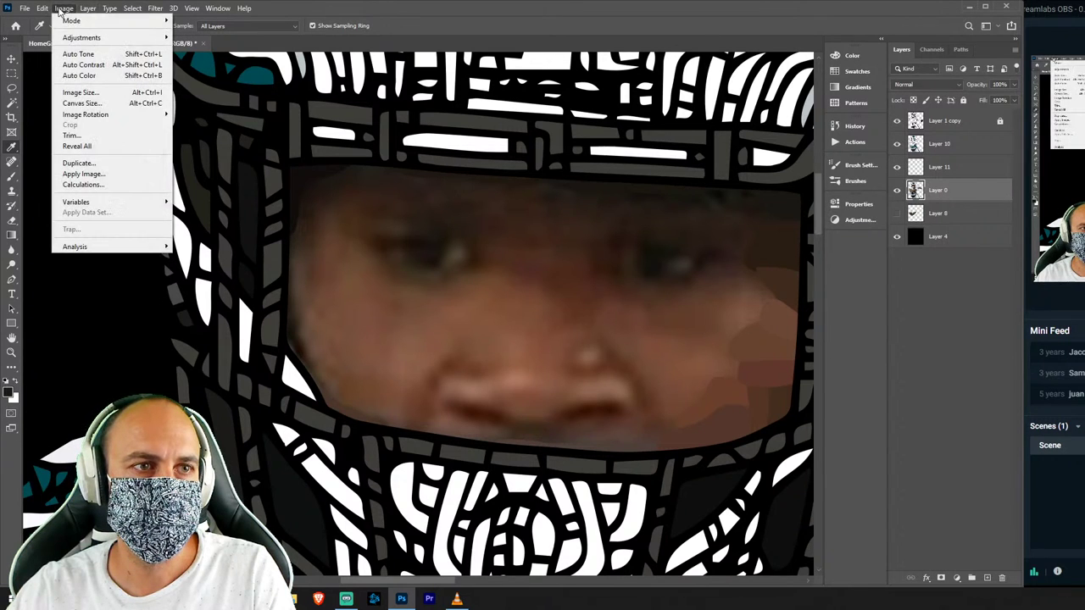
{"action": "mouse_move", "coordinate": [81, 38]}
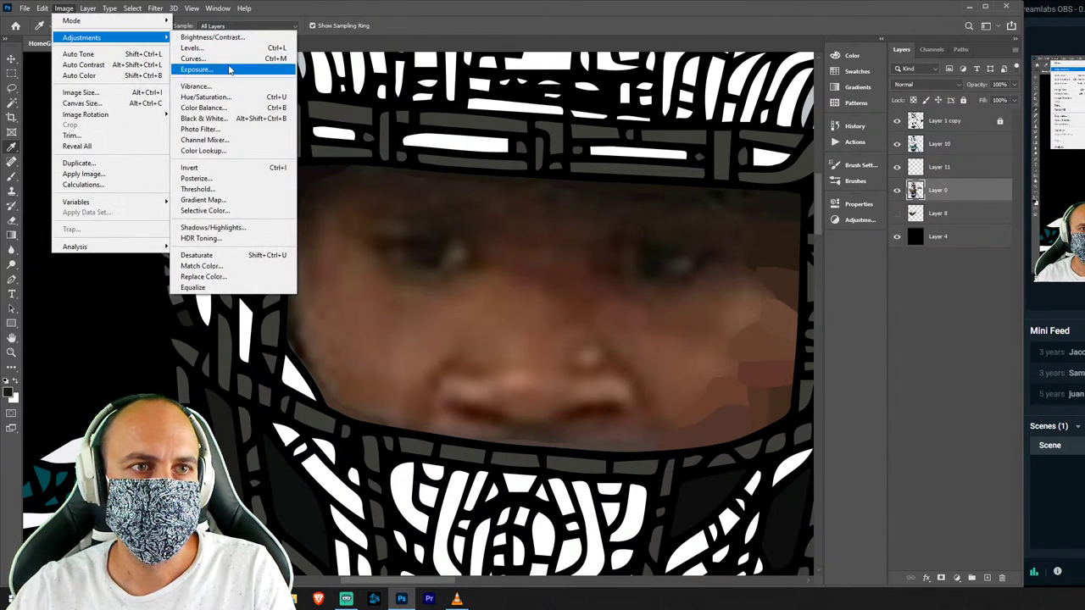
{"action": "left_click", "coordinate": [234, 37]}
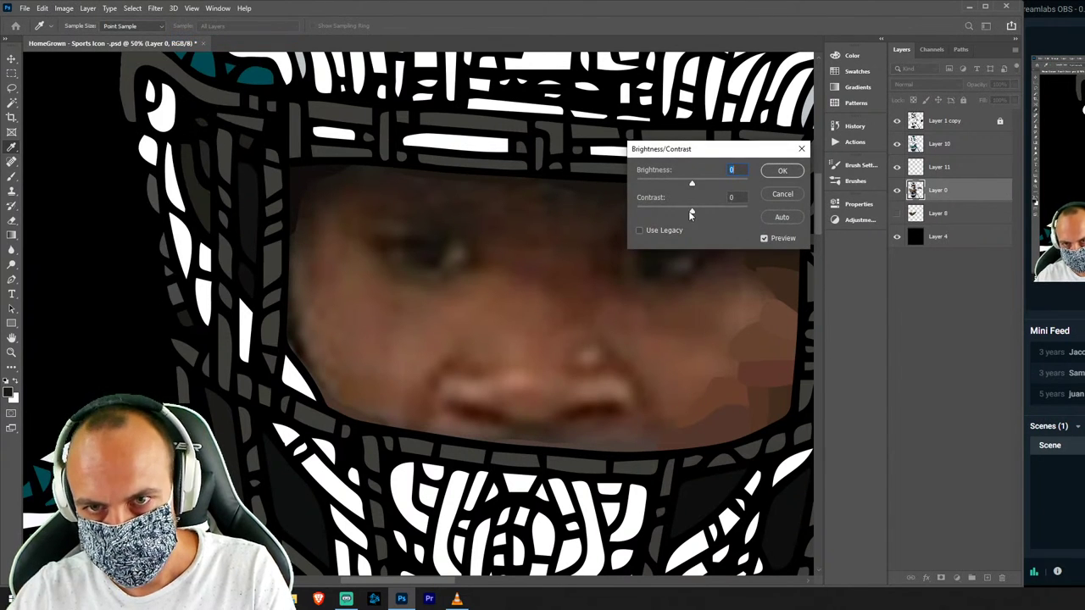
{"action": "mouse_move", "coordinate": [714, 210]}
{"action": "left_mouse_down"}
{"action": "mouse_move", "coordinate": [685, 214]}
{"action": "mouse_move", "coordinate": [699, 183]}
{"action": "left_mouse_up"}
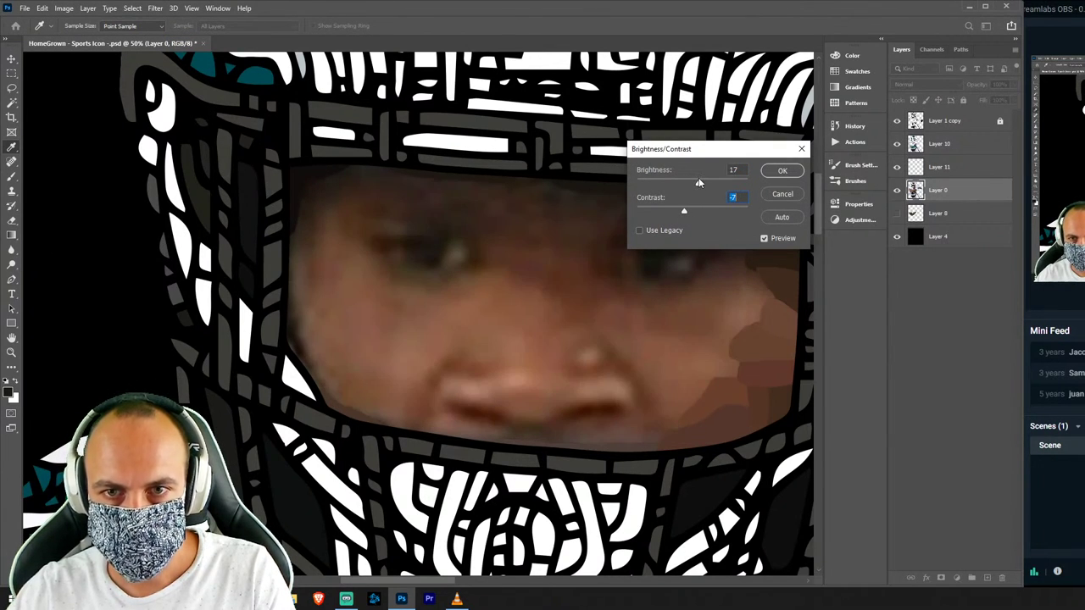
{"action": "left_click", "coordinate": [783, 171]}
Apply Levels with black input 20, gamma 1.00 and white input 217.
{"action": "key", "text": "ctrl+l"}
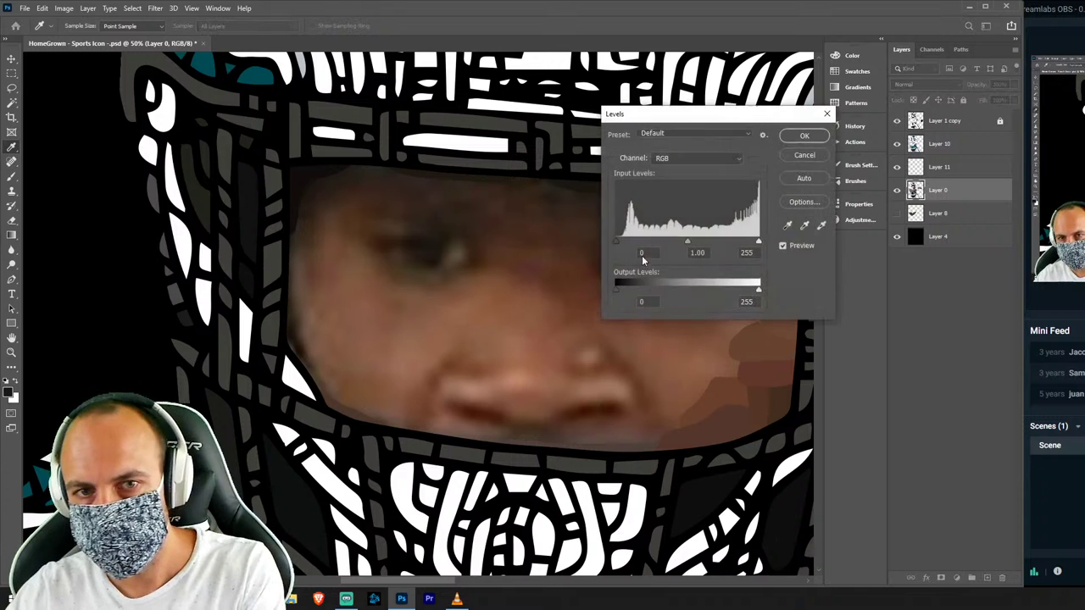
{"action": "left_click_drag", "start_coordinate": [617, 241], "coordinate": [628, 242]}
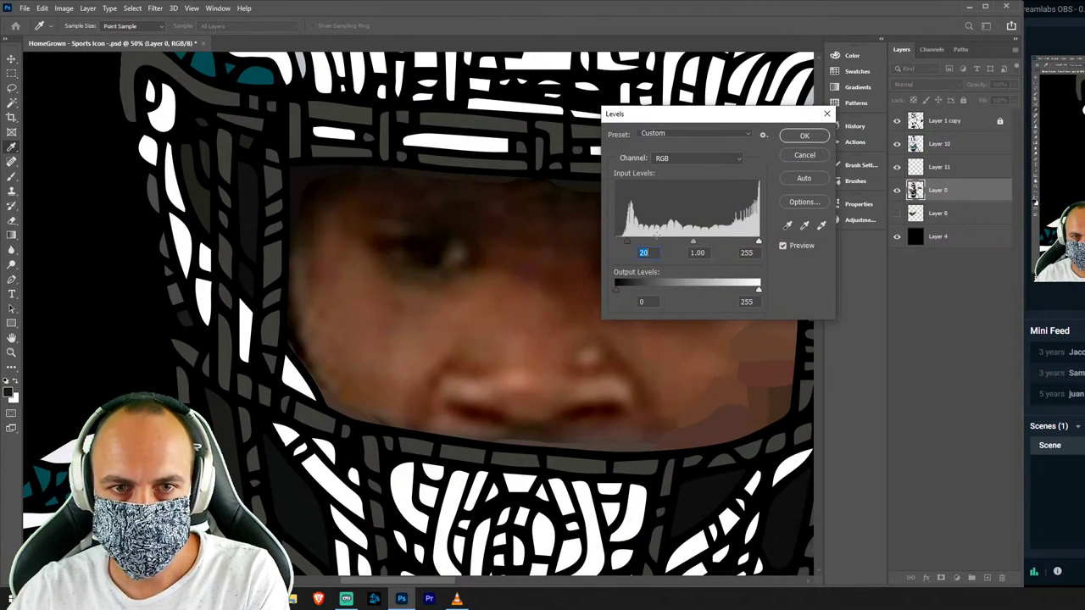
{"action": "left_click_drag", "start_coordinate": [758, 241], "coordinate": [745, 241]}
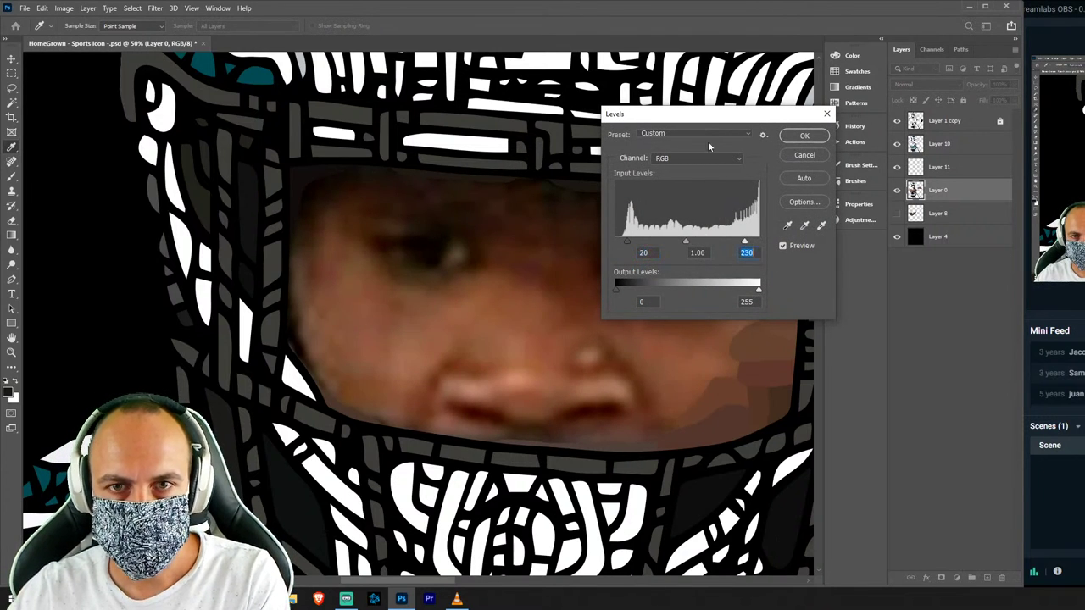
{"action": "left_click_drag", "start_coordinate": [710, 116], "coordinate": [1012, 114]}
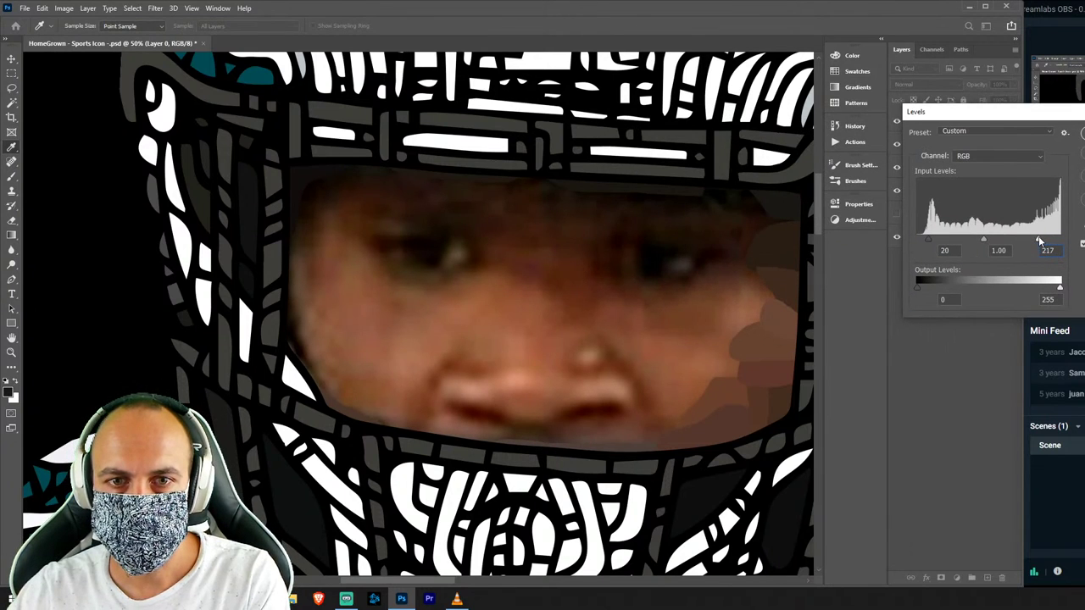
{"action": "left_click_drag", "start_coordinate": [1039, 240], "coordinate": [1039, 240]}
{"action": "key", "text": "Return"}
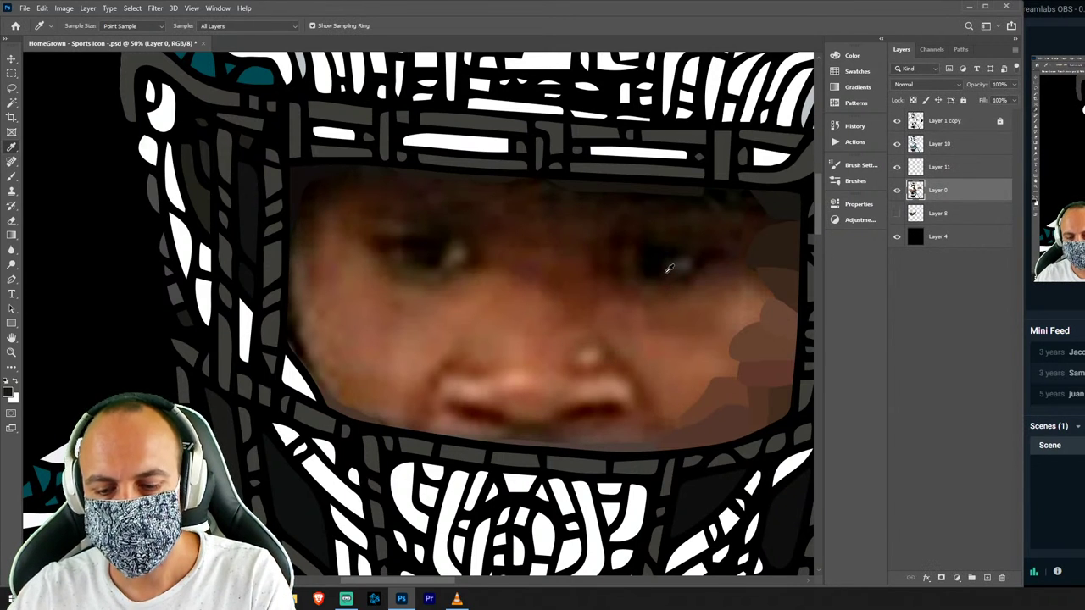
Lock the Layer 0 face photo and select Layers 10 and 11.
{"action": "key", "text": "l"}
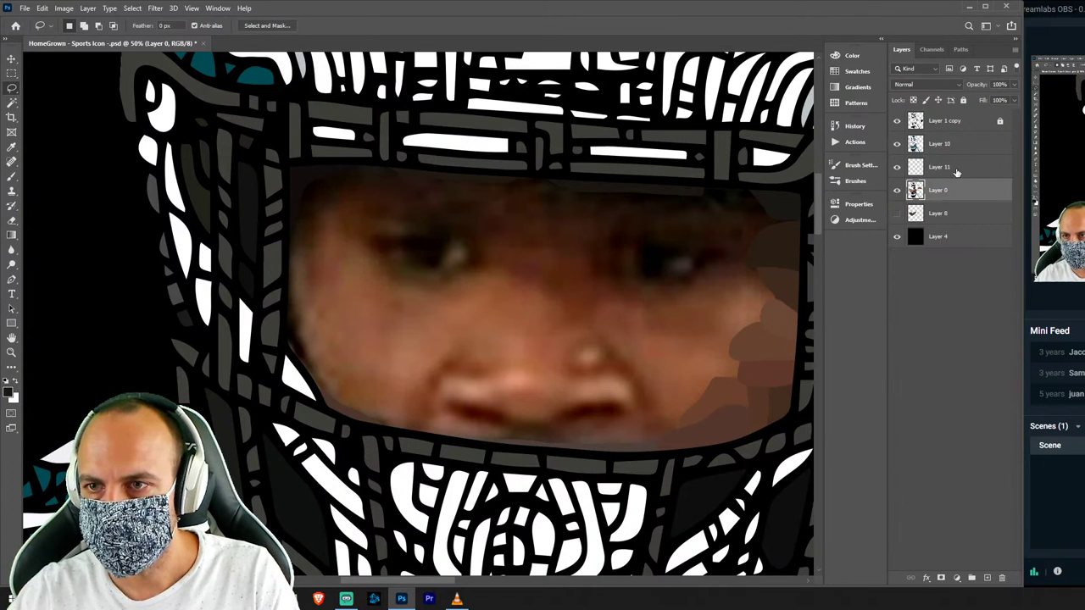
{"action": "left_click", "coordinate": [964, 100]}
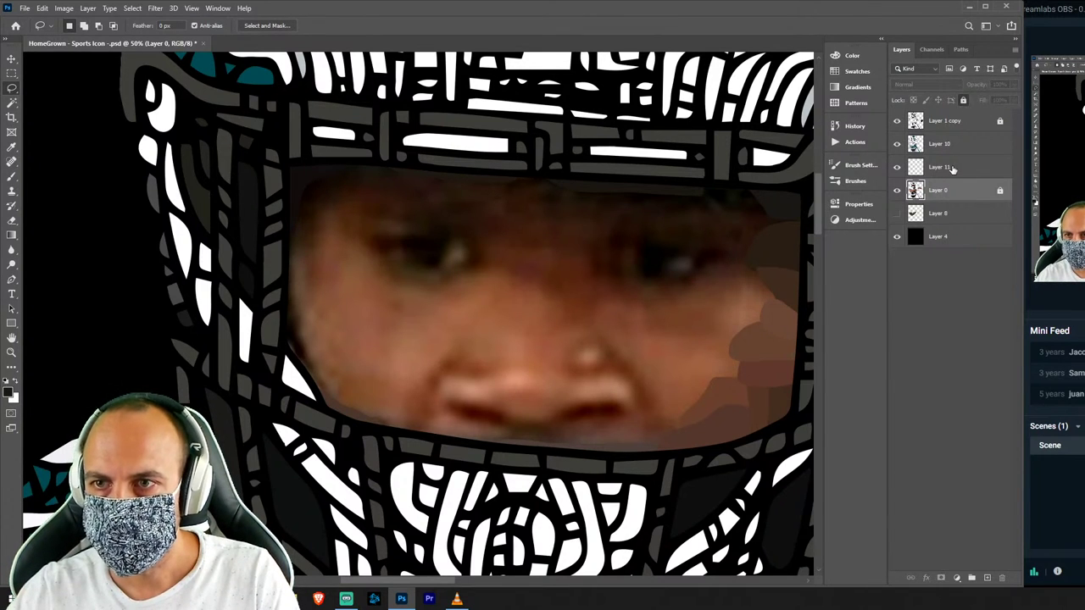
{"action": "left_click", "coordinate": [941, 167]}
{"action": "left_click", "coordinate": [941, 143], "text": "shift"}
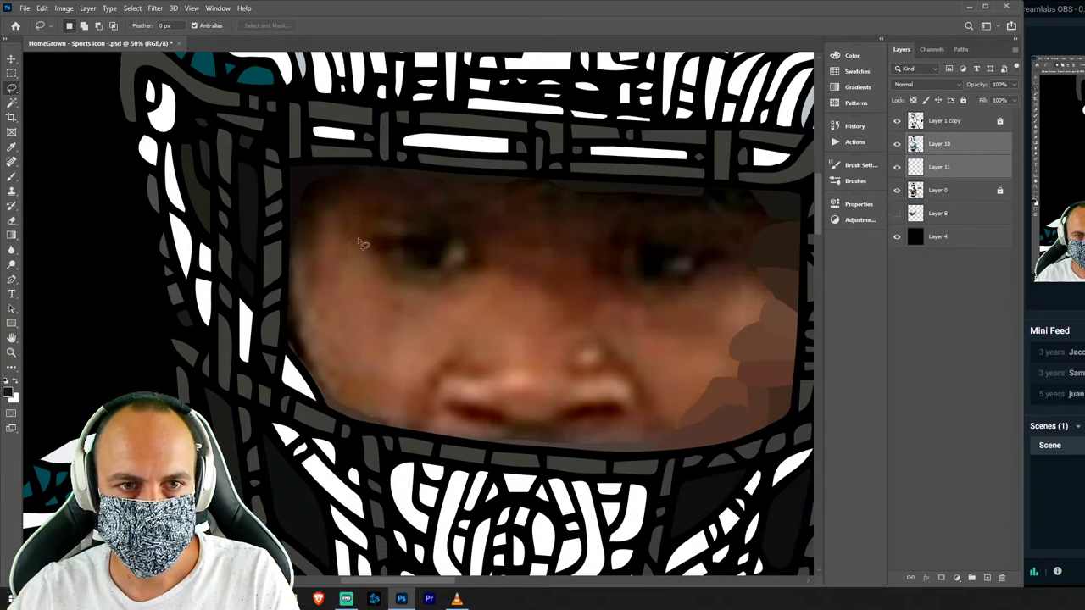
Fill the face's top-left corner inside the visor with a sampled shading colour on Layer 11.
{"action": "left_click_drag", "start_coordinate": [390, 164], "coordinate": [345, 194]}
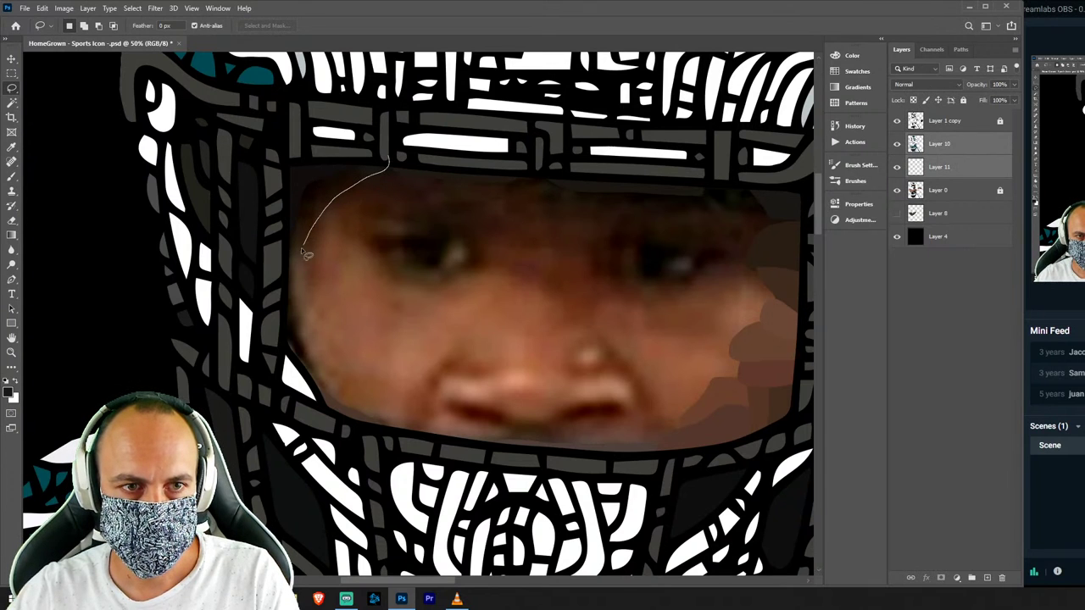
{"action": "left_click_drag", "start_coordinate": [278, 237], "coordinate": [373, 140]}
{"action": "key", "text": "i"}
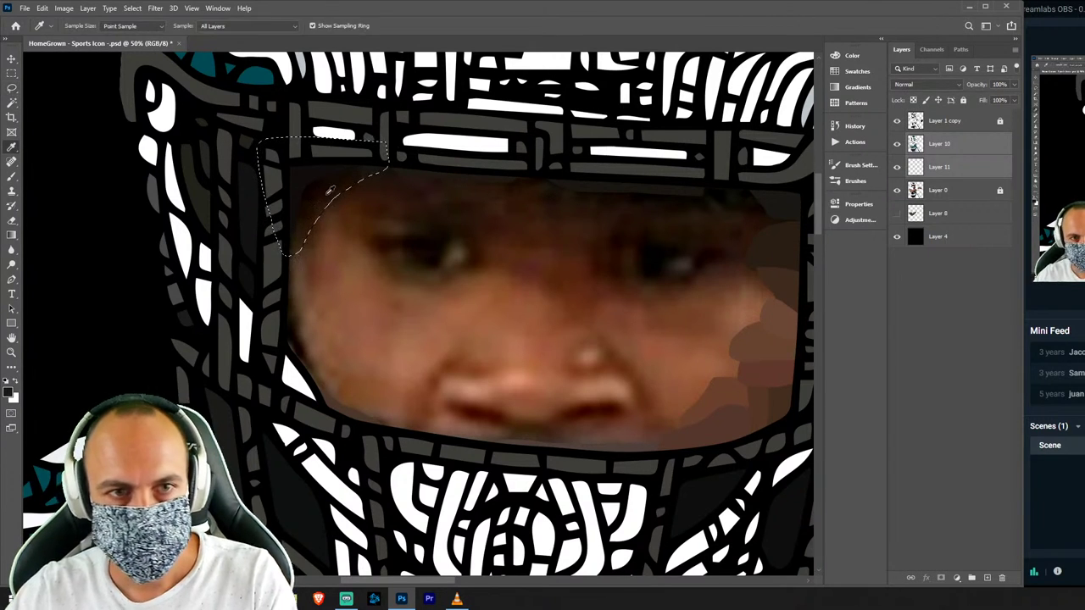
{"action": "left_click", "coordinate": [320, 206]}
{"action": "key", "text": "b"}
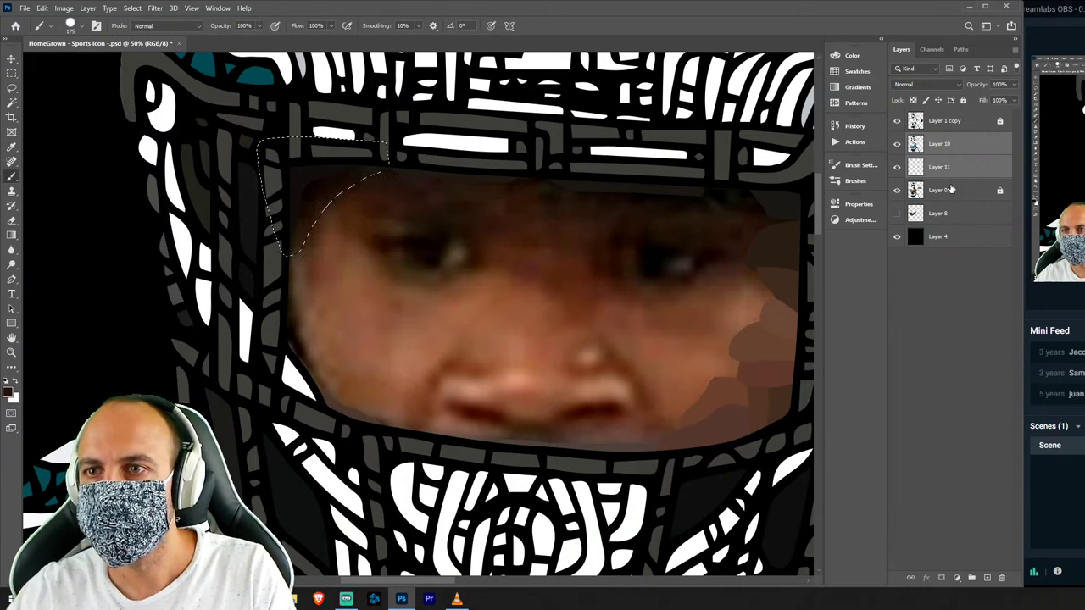
{"action": "left_click", "coordinate": [960, 169]}
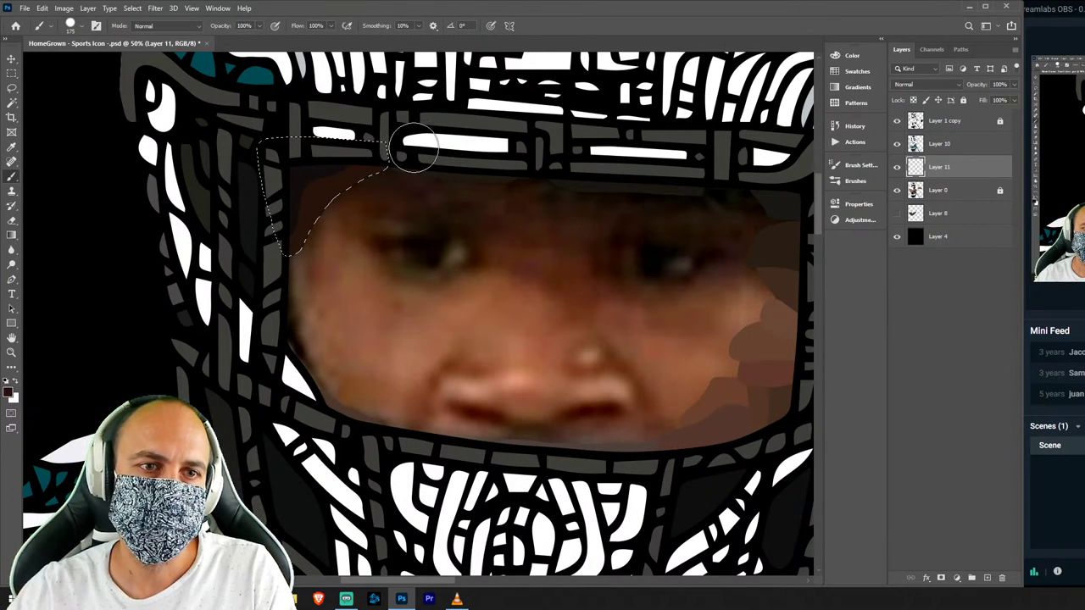
{"action": "key", "text": "ctrl+d"}
{"action": "key", "text": "l"}
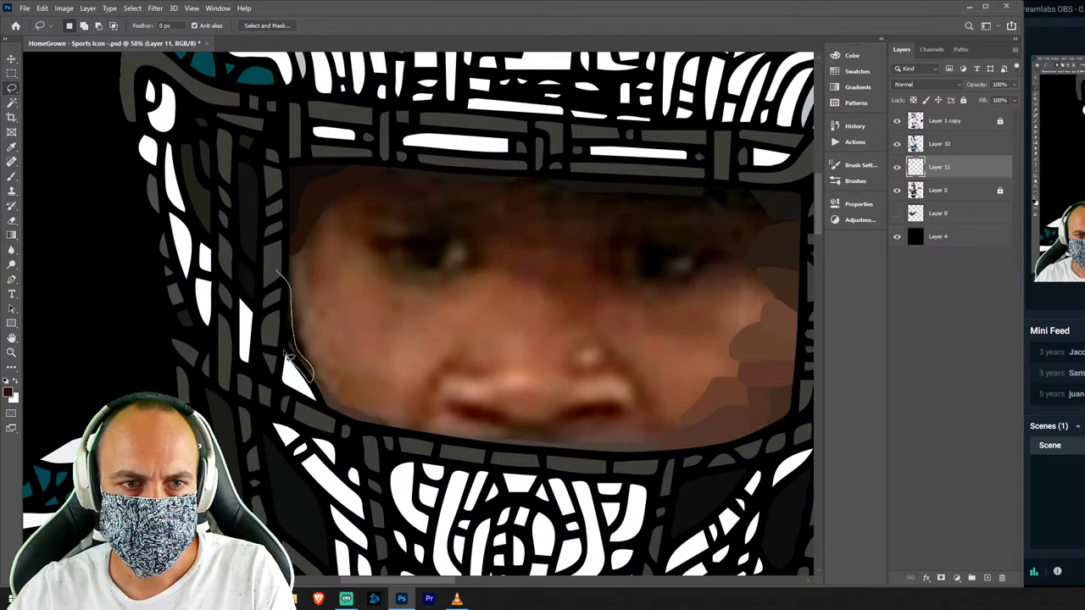
Shade a flat patch along the left side of the face with a sampled skin tone.
{"action": "left_click_drag", "start_coordinate": [278, 310], "coordinate": [313, 365]}
{"action": "key", "text": "i"}
{"action": "left_click", "coordinate": [294, 339]}
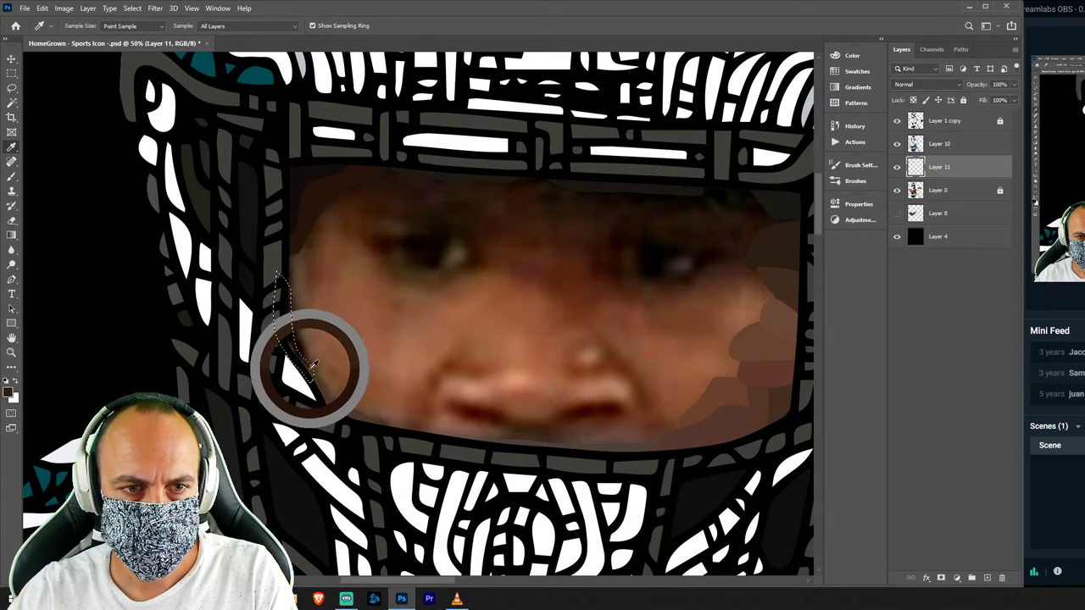
{"action": "key", "text": "ctrl+d"}
{"action": "key", "text": "b"}
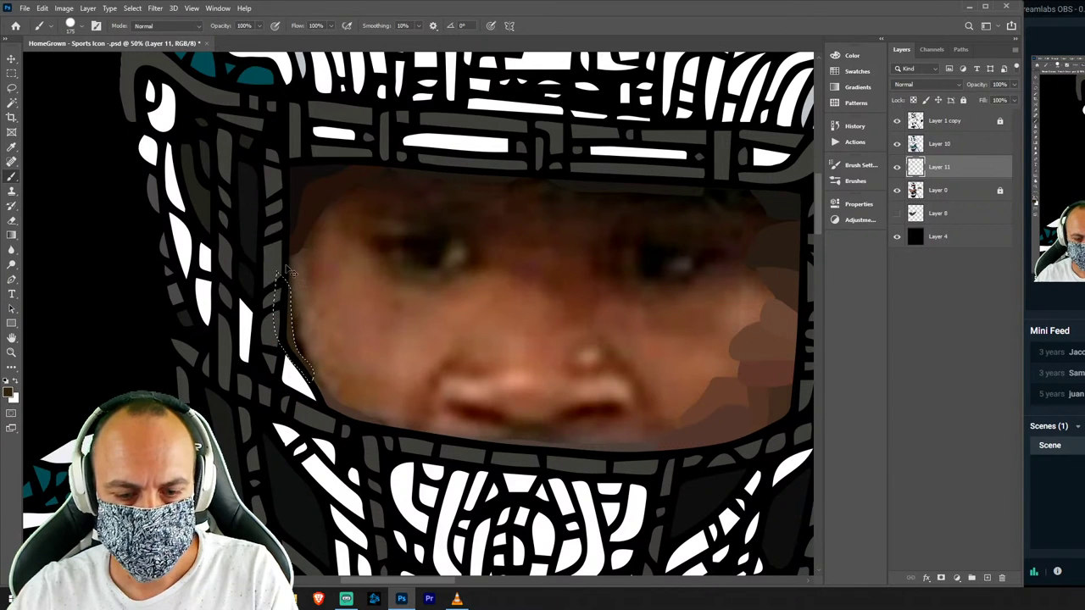
{"action": "key", "text": "l"}
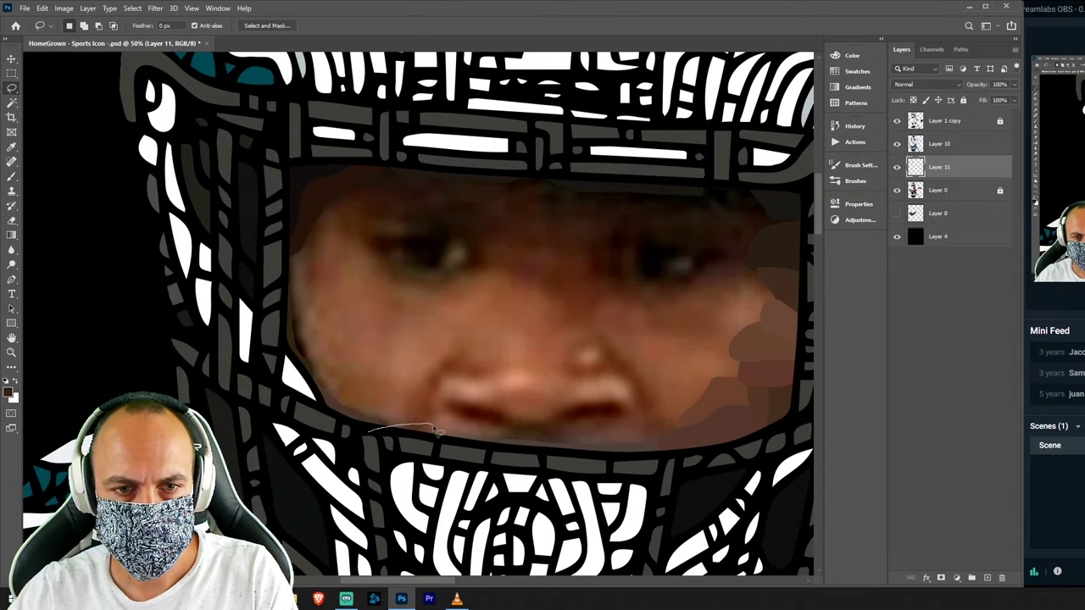
Paint two flat darker skin-tone patches under the lower lip.
{"action": "mouse_move", "coordinate": [418, 452]}
{"action": "left_mouse_down"}
{"action": "mouse_move", "coordinate": [452, 435]}
{"action": "mouse_move", "coordinate": [390, 439]}
{"action": "left_mouse_up"}
{"action": "key", "text": "i"}
{"action": "key", "text": "b"}
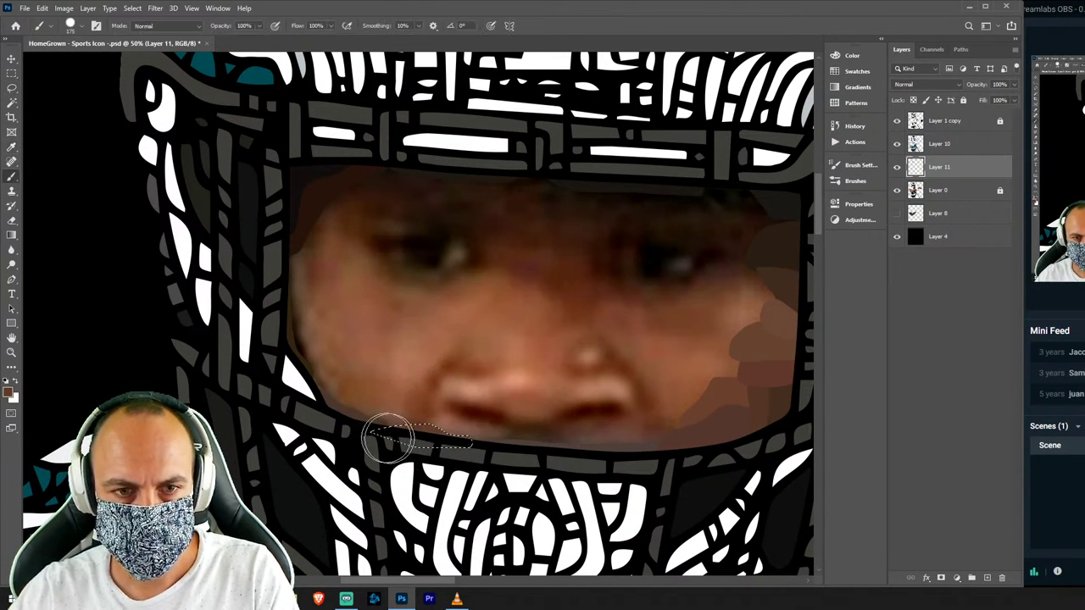
{"action": "key", "text": "ctrl+d"}
{"action": "key", "text": "l"}
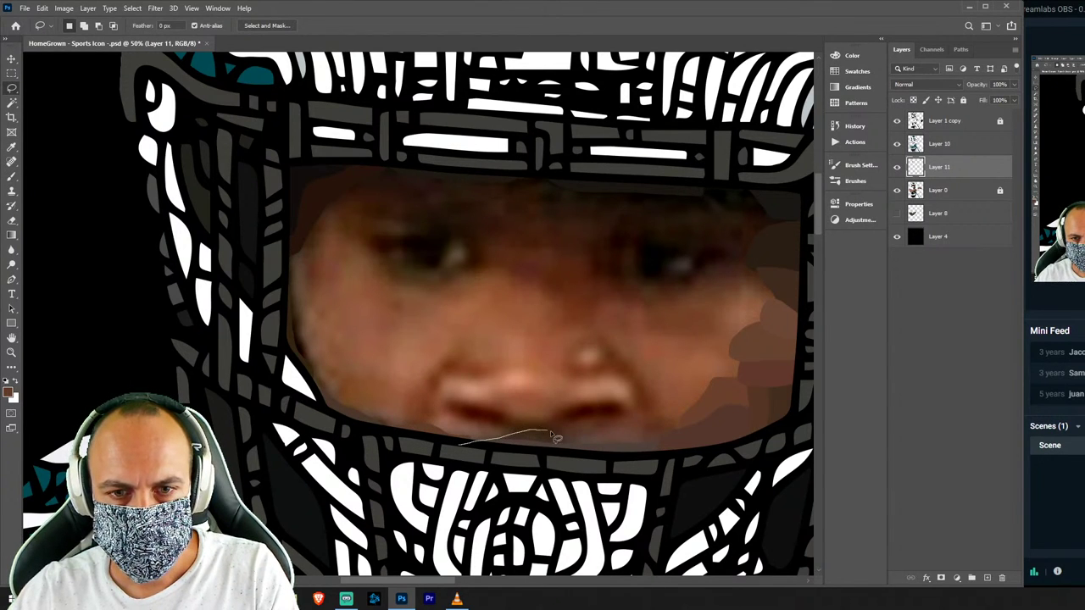
{"action": "left_click_drag", "start_coordinate": [568, 458], "coordinate": [458, 458]}
{"action": "key", "text": "i"}
{"action": "key", "text": "b"}
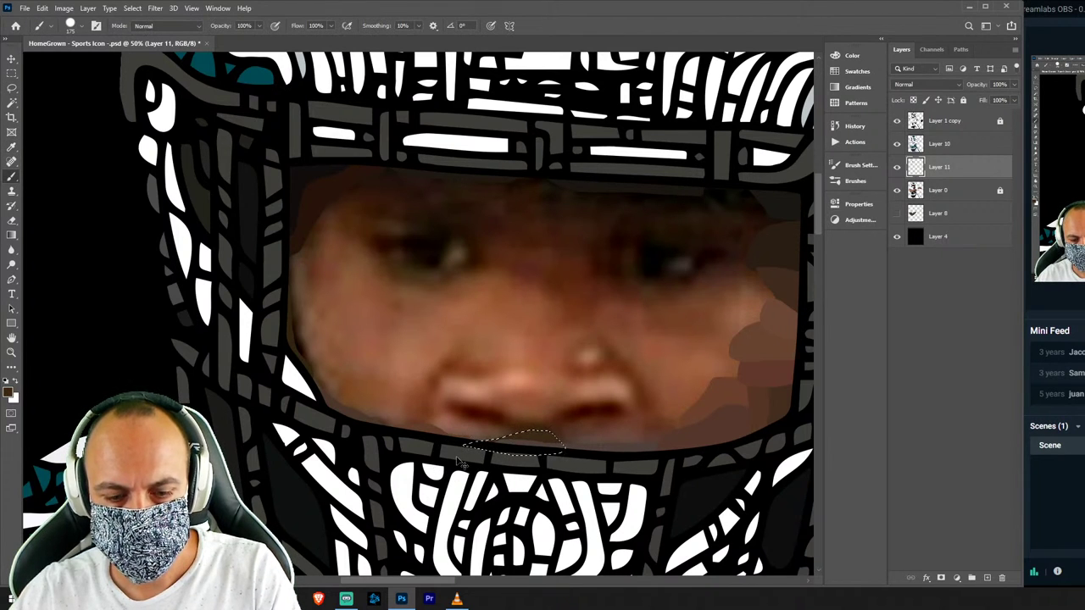
{"action": "key", "text": "ctrl+d"}
{"action": "key", "text": "l"}
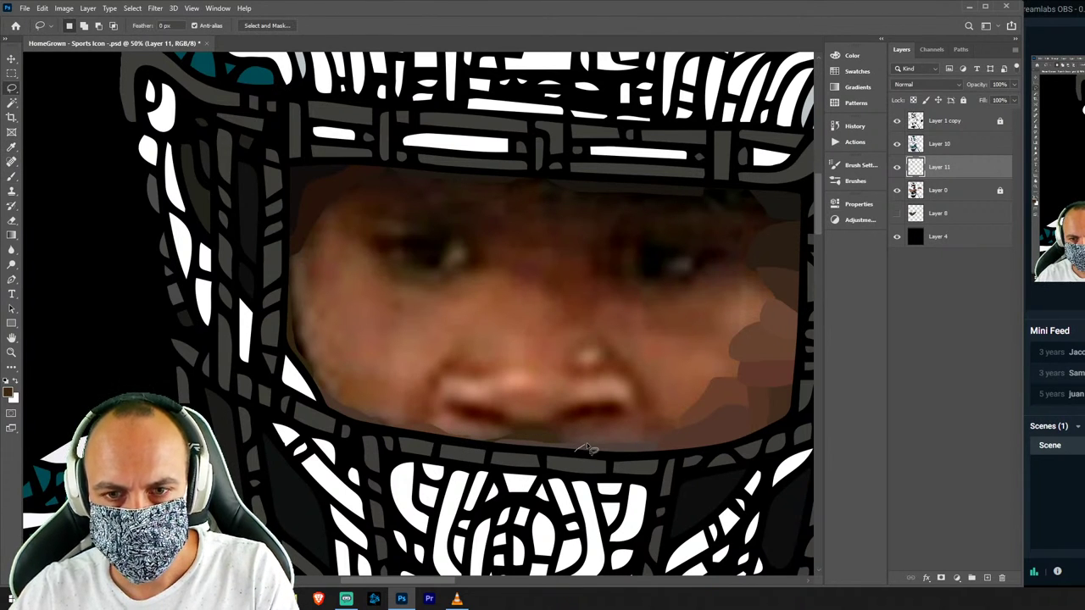
Fill a patch below the lip on the right with a sampled darker skin tone.
{"action": "left_click_drag", "start_coordinate": [691, 454], "coordinate": [632, 475]}
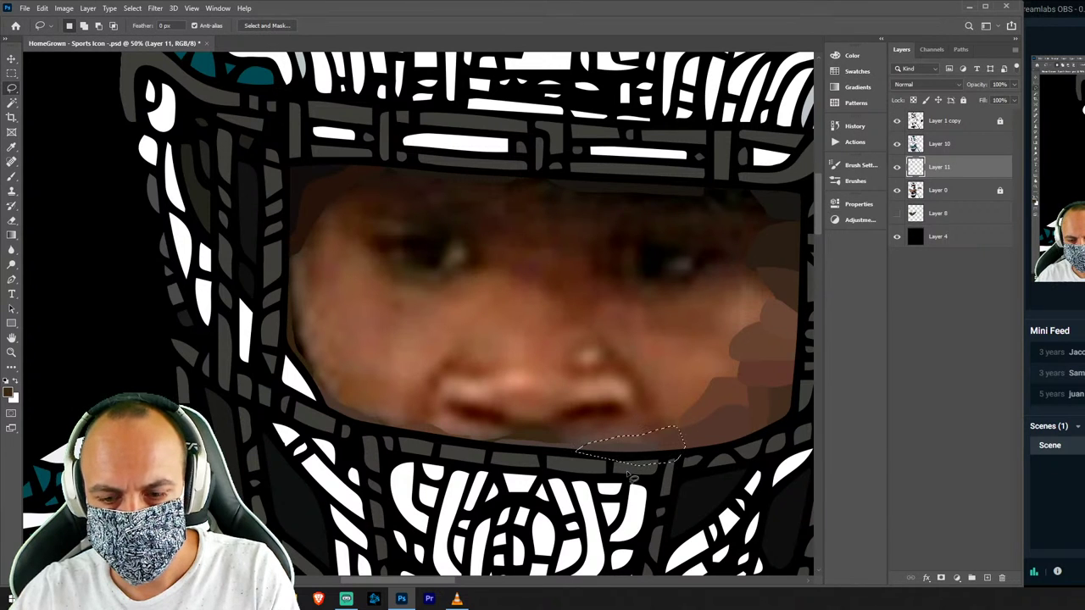
{"action": "key", "text": "i"}
{"action": "left_click", "coordinate": [641, 439]}
{"action": "key", "text": "b"}
{"action": "left_click_drag", "start_coordinate": [642, 438], "coordinate": [585, 453]}
{"action": "key", "text": "ctrl+d"}
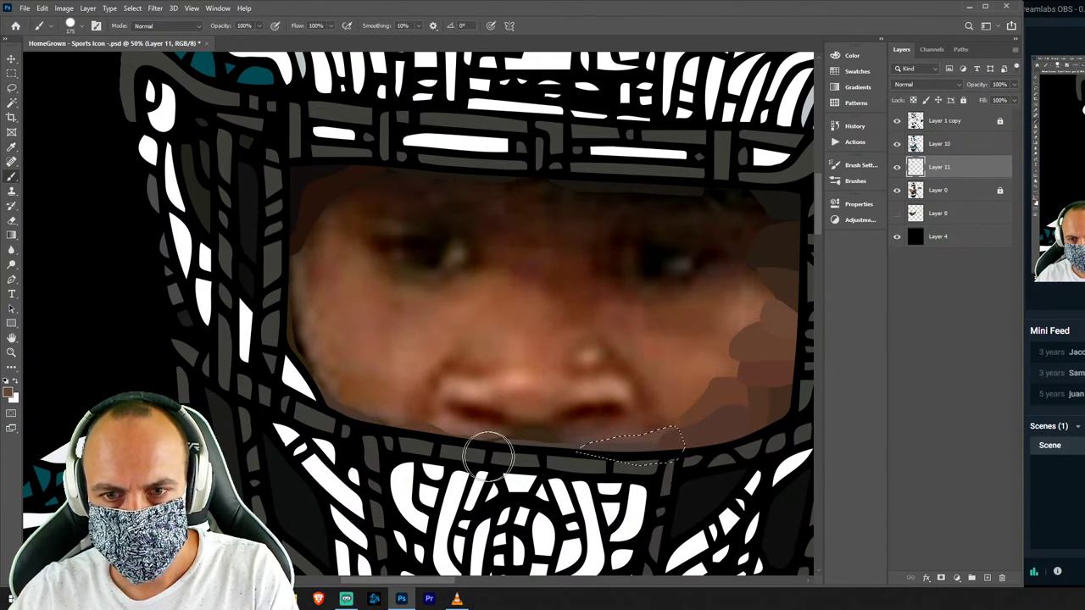
{"action": "key", "text": "l"}
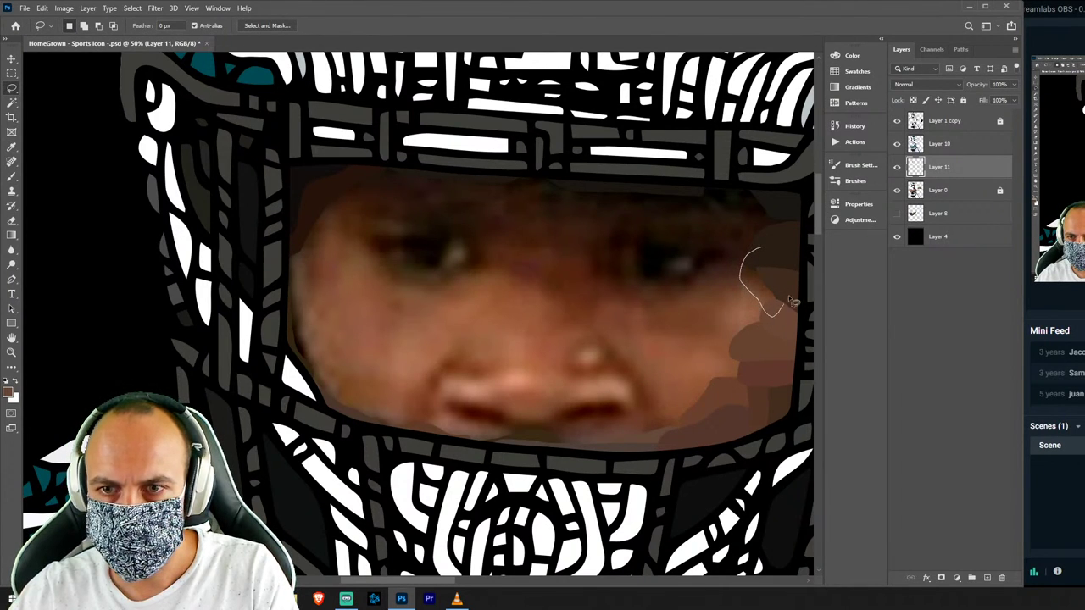
Paint flat darker skin-tone patches across the right cheek.
{"action": "key", "text": "i"}
{"action": "left_click", "coordinate": [758, 285]}
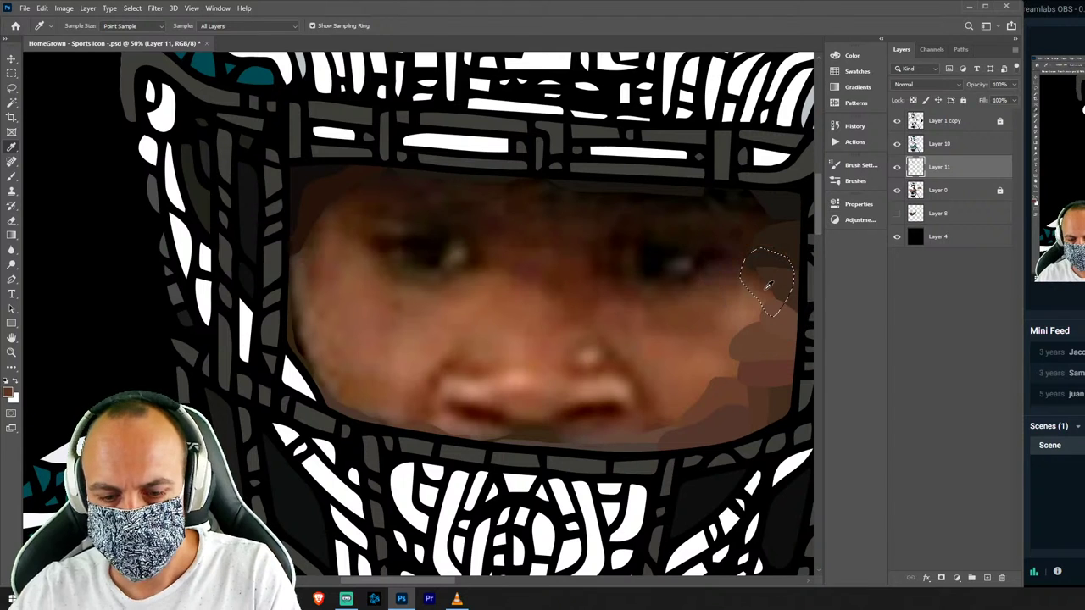
{"action": "key", "text": "b"}
{"action": "key", "text": "ctrl+d"}
{"action": "key", "text": "l"}
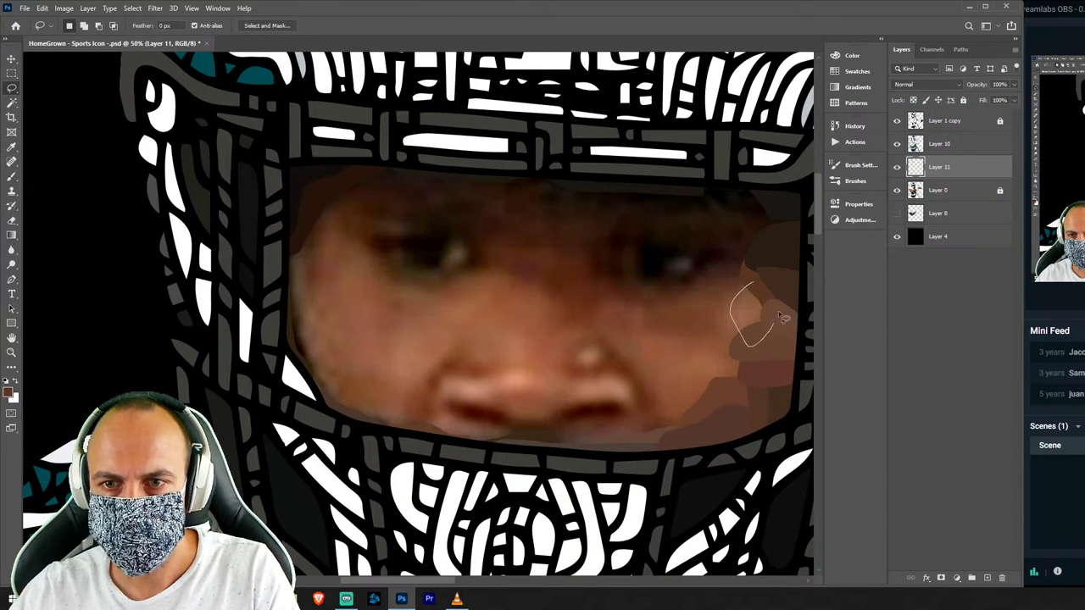
{"action": "mouse_move", "coordinate": [782, 317]}
{"action": "left_mouse_down"}
{"action": "mouse_move", "coordinate": [767, 287]}
{"action": "mouse_move", "coordinate": [755, 340]}
{"action": "left_mouse_up"}
{"action": "key", "text": "i"}
{"action": "left_click", "coordinate": [751, 303]}
{"action": "key", "text": "b"}
{"action": "left_click_drag", "start_coordinate": [754, 292], "coordinate": [746, 330]}
Merge the shading layers into Layer 10 and add a new empty layer above Layer 0.
{"action": "left_click", "coordinate": [953, 192]}
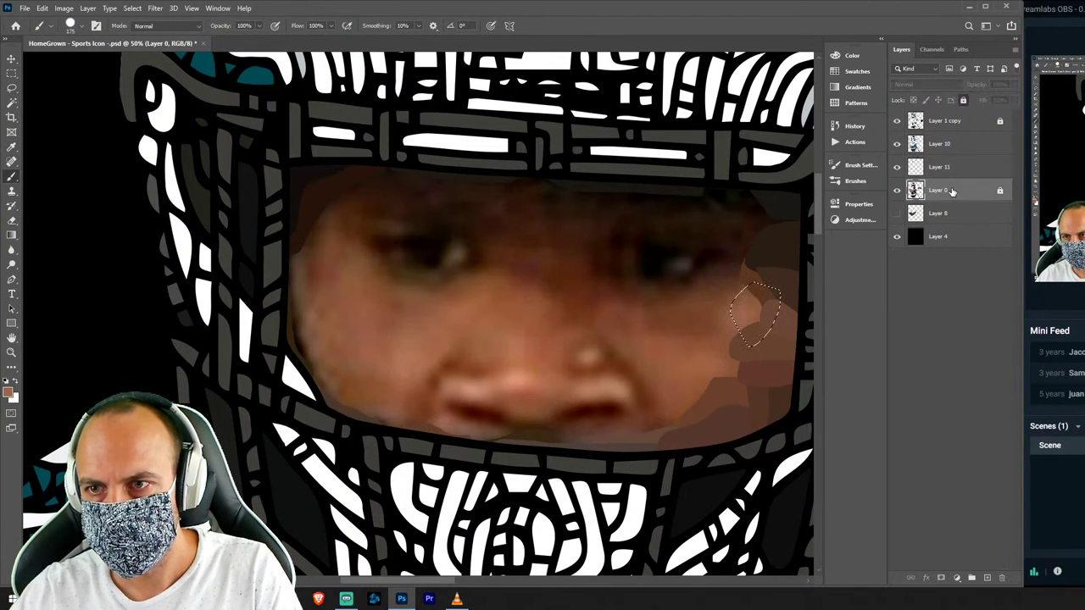
{"action": "key", "text": "ctrl+shift+n"}
{"action": "key", "text": "Return"}
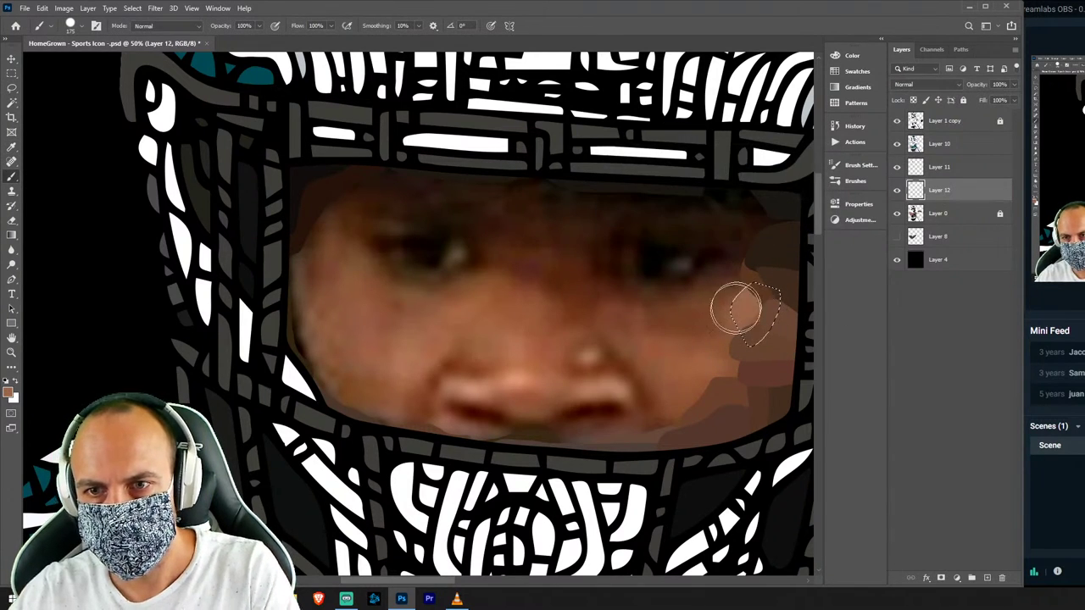
{"action": "left_click", "coordinate": [951, 144], "text": "shift"}
{"action": "key", "text": "ctrl+e"}
{"action": "left_click", "coordinate": [959, 167]}
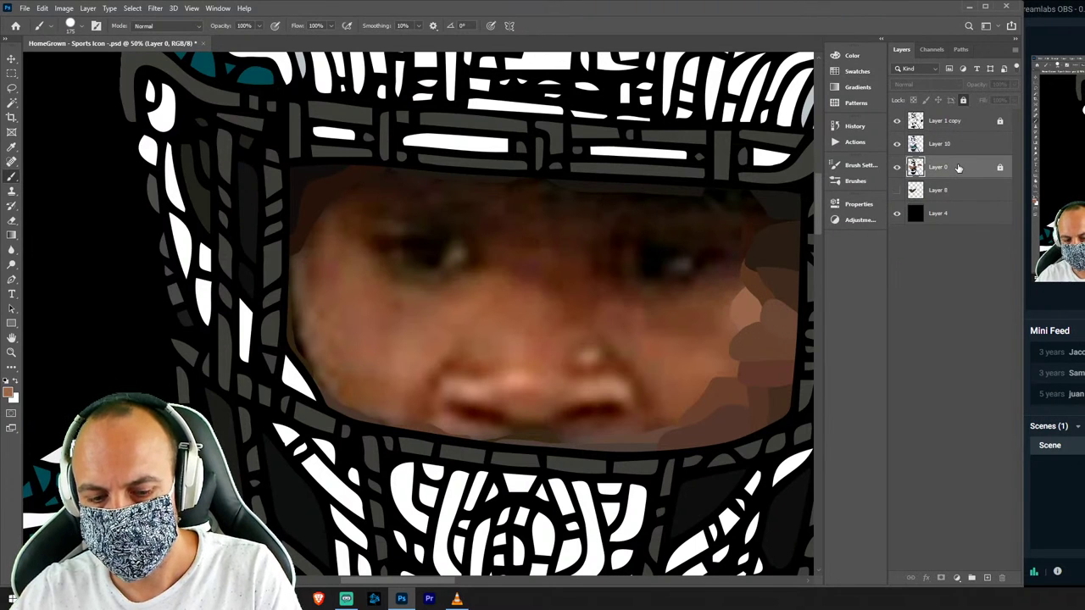
{"action": "key", "text": "ctrl+shift+n"}
{"action": "key", "text": "Return"}
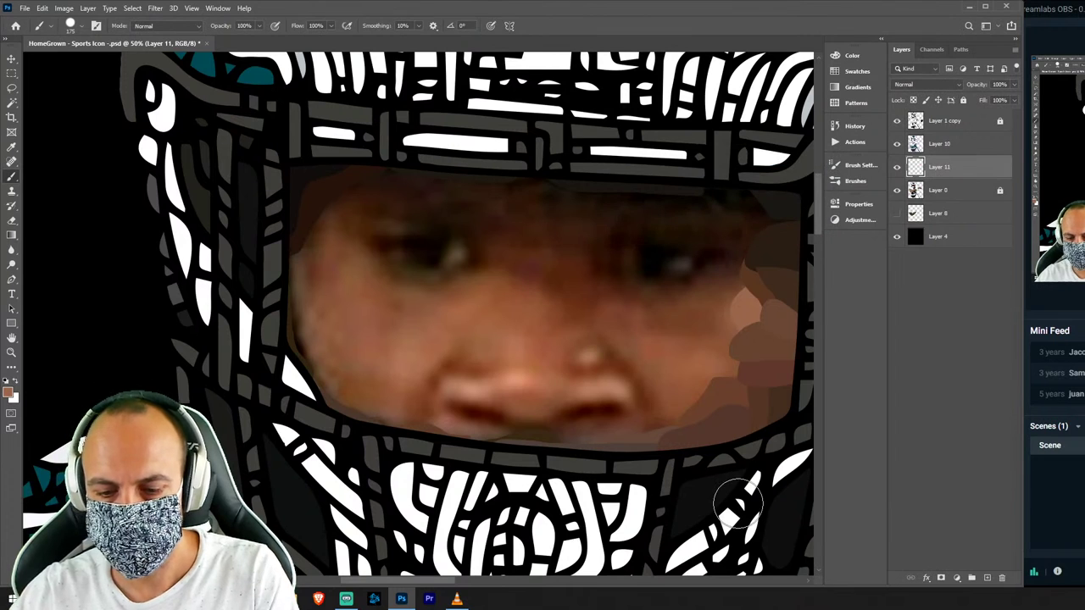
Start another lasso-and-paint shading pass along the visor's bottom edge.
{"action": "key", "text": "l"}
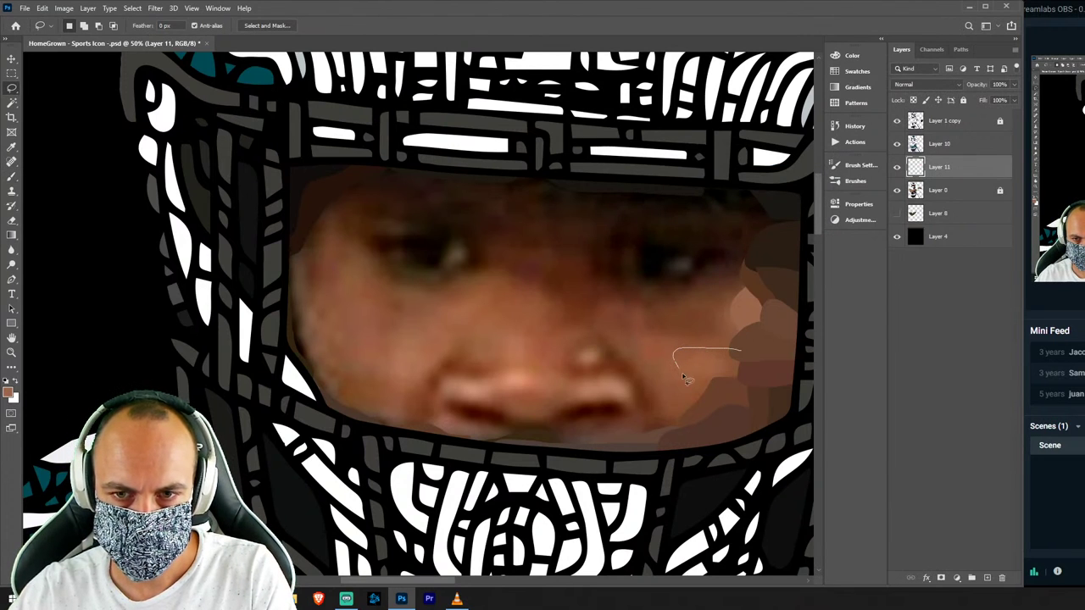
{"action": "key", "text": "i"}
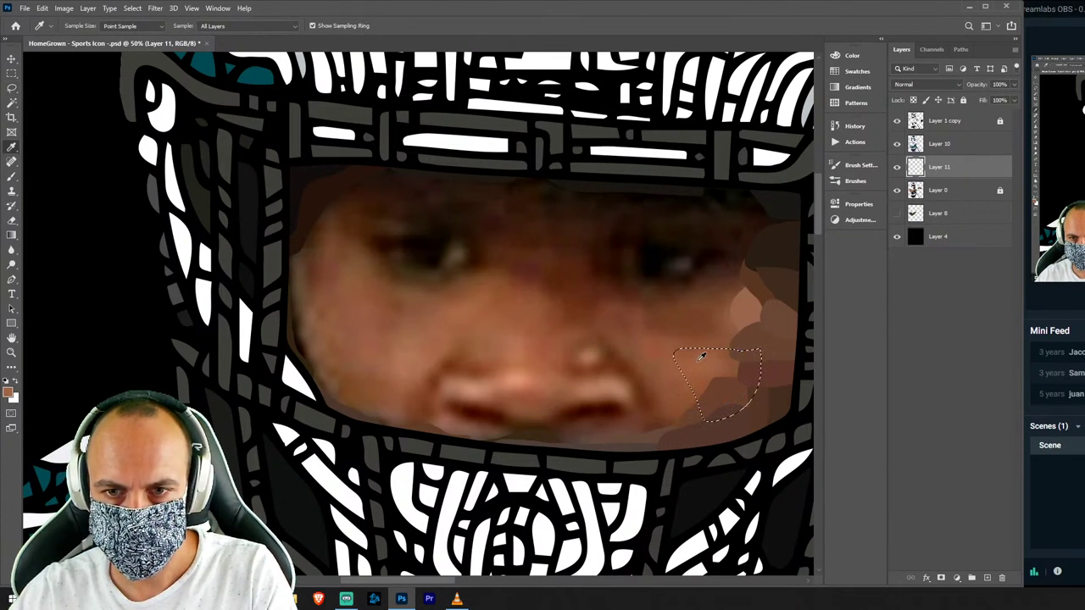
{"action": "key", "text": "b"}
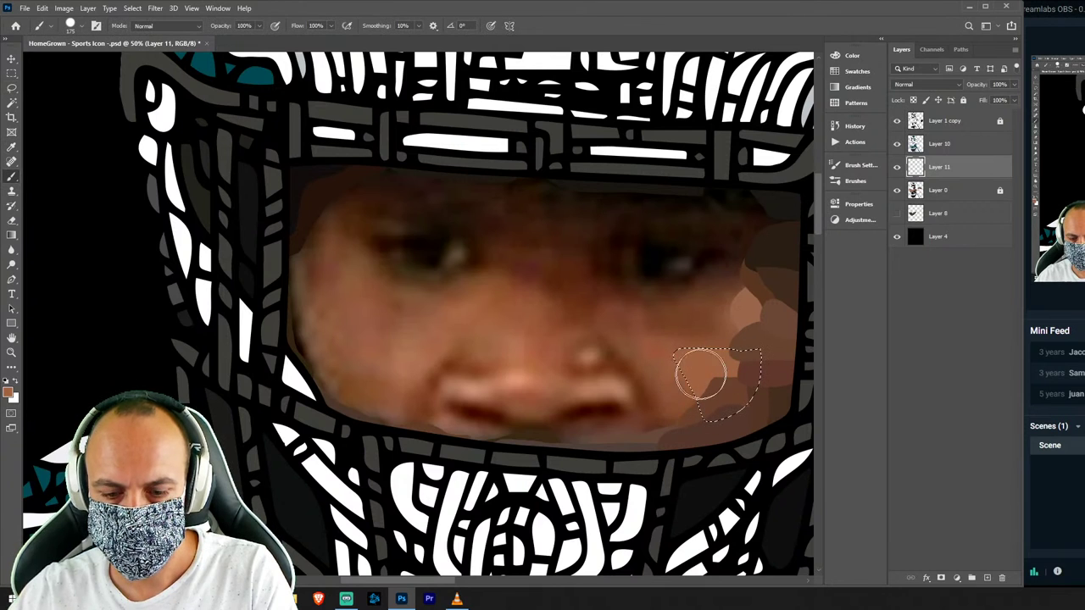
{"action": "key", "text": "l"}
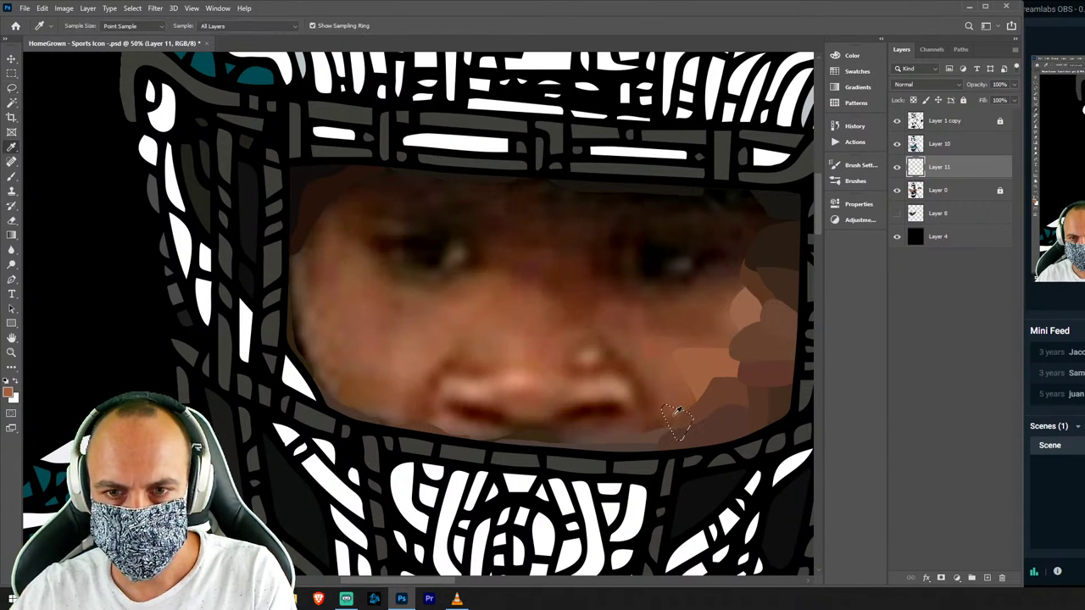
{"action": "key", "text": "b"}
{"action": "key", "text": "l"}
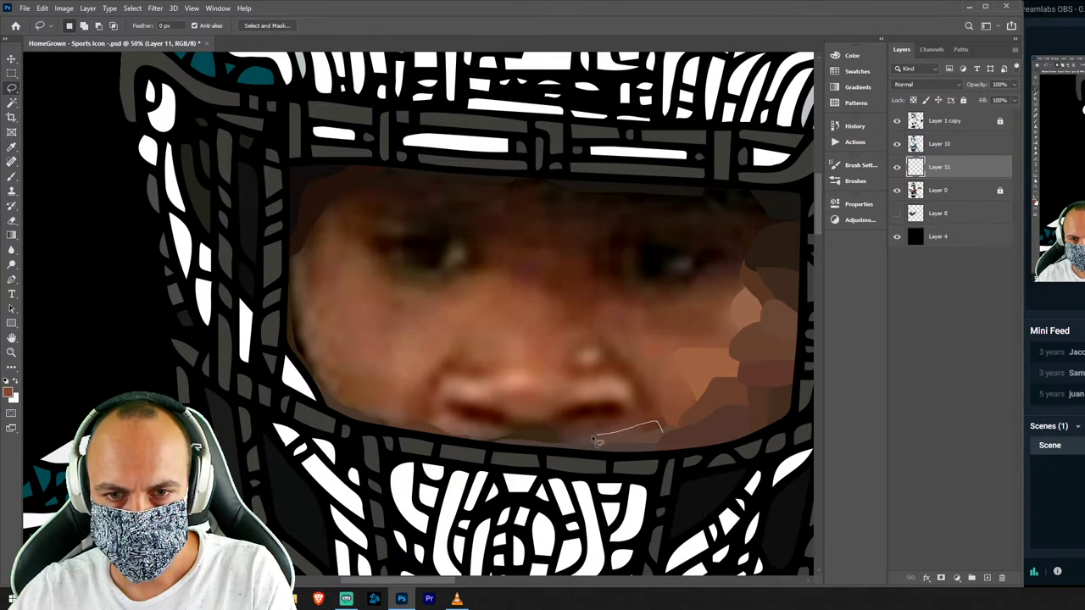
Paint flat skin-tone patches under the lower lip and along the chin.
{"action": "left_click_drag", "start_coordinate": [646, 460], "coordinate": [642, 455]}
{"action": "key", "text": "i"}
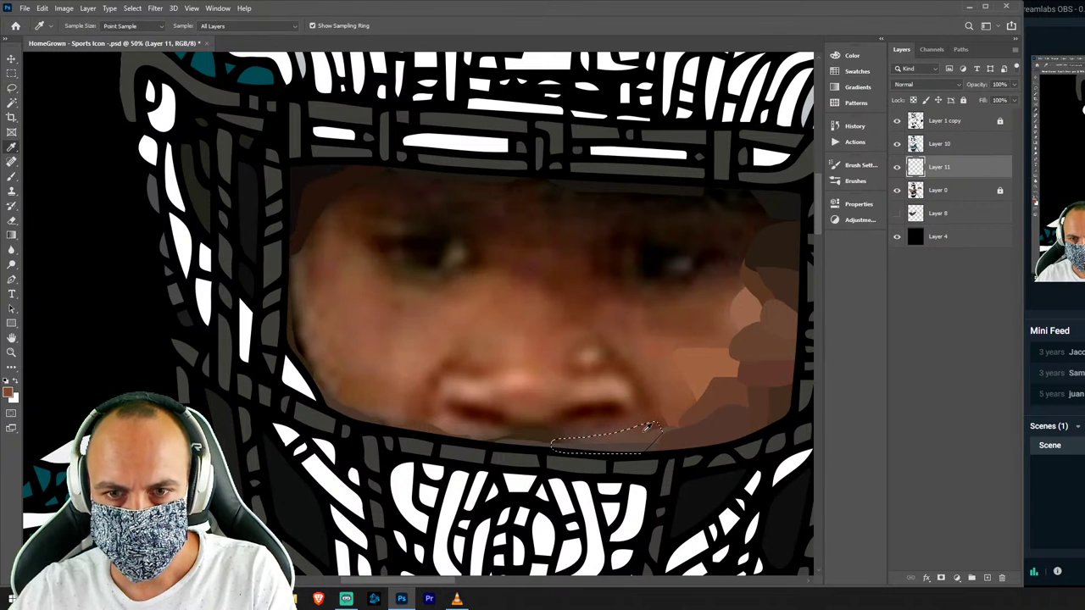
{"action": "left_click", "coordinate": [649, 426]}
{"action": "key", "text": "b"}
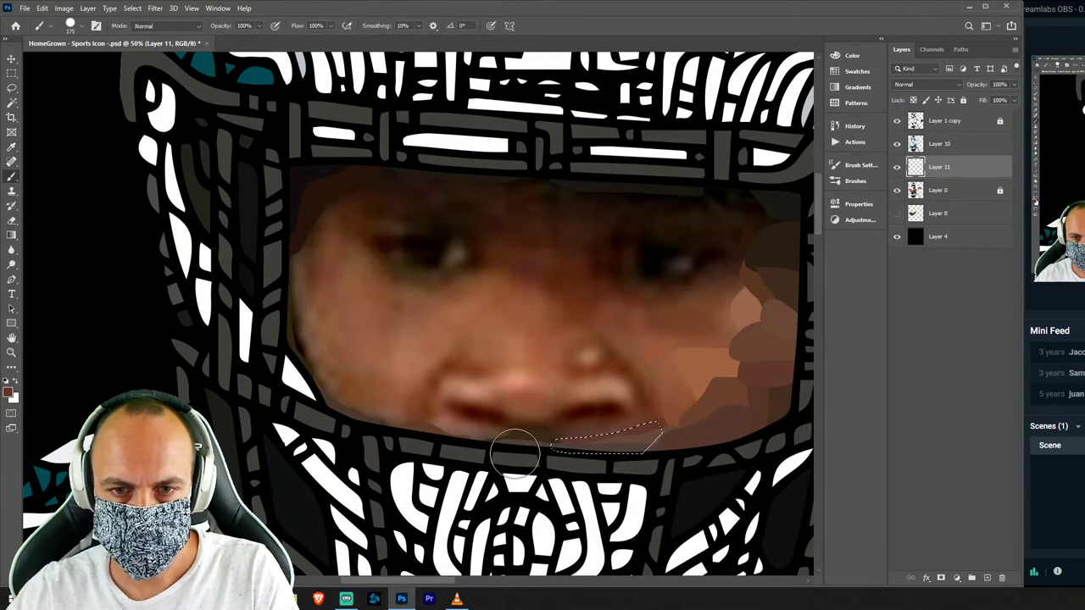
{"action": "key", "text": "l"}
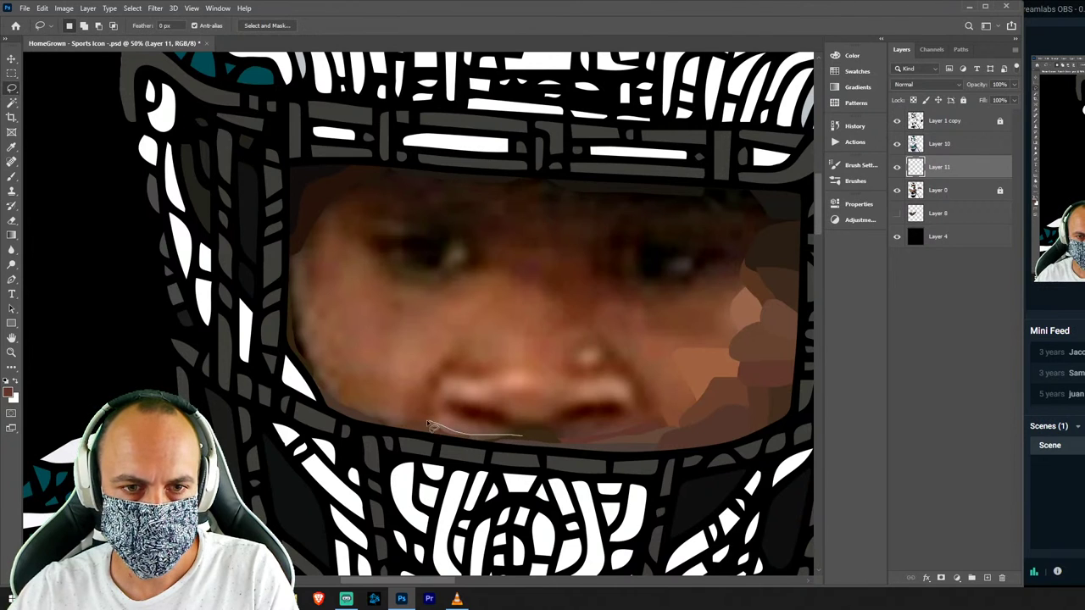
{"action": "left_click_drag", "start_coordinate": [490, 459], "coordinate": [490, 458]}
{"action": "key", "text": "b"}
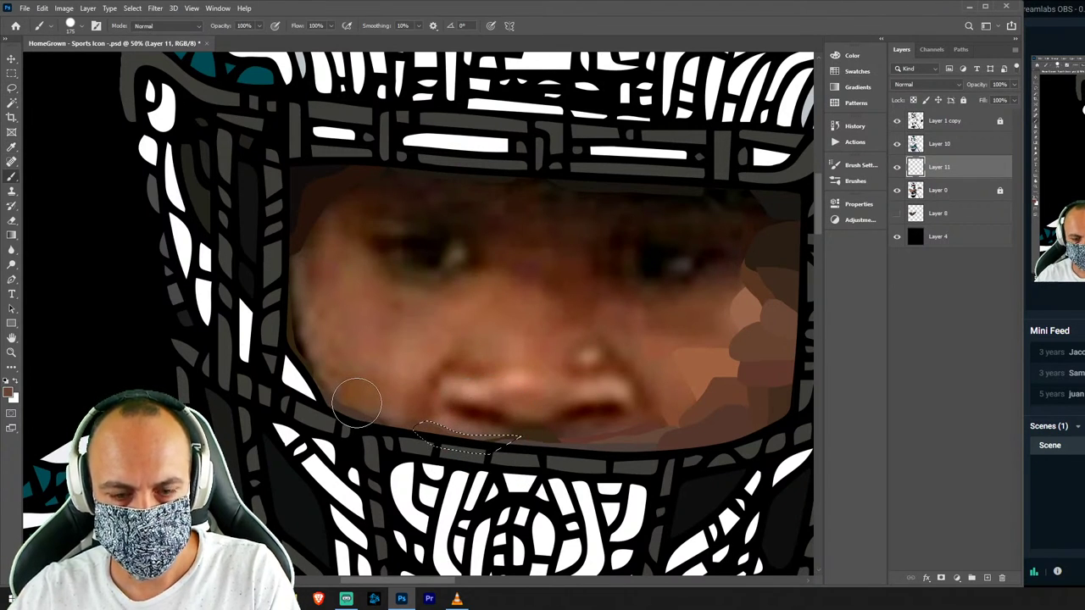
{"action": "key", "text": "d"}
{"action": "key", "text": "l"}
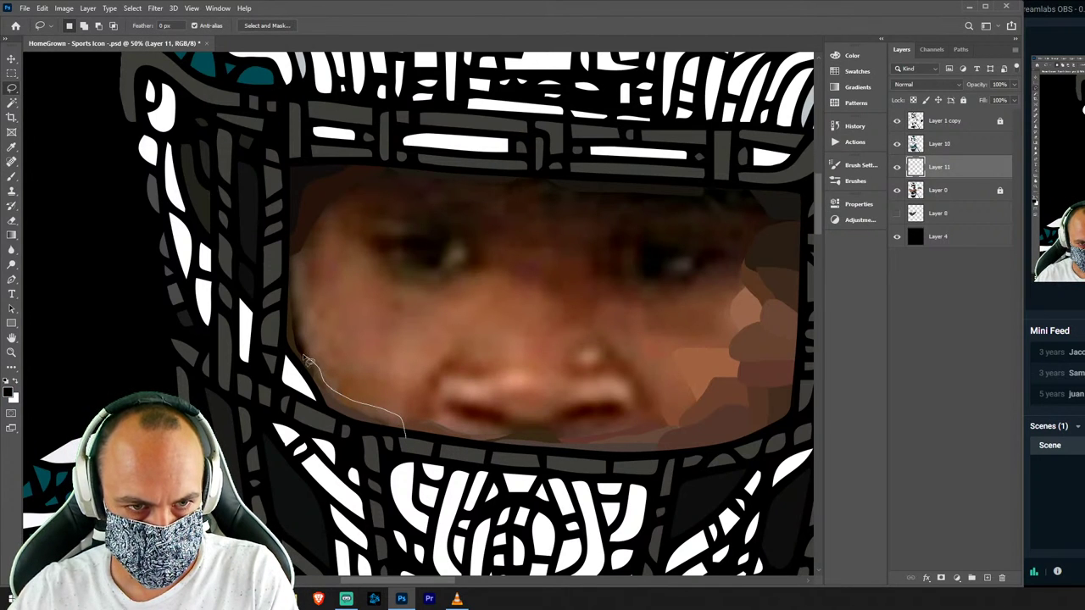
Fill a patch on the lower left of the face with a sampled skin tone.
{"action": "left_click_drag", "start_coordinate": [307, 416], "coordinate": [364, 447]}
{"action": "key", "text": "i"}
{"action": "left_click", "coordinate": [395, 416]}
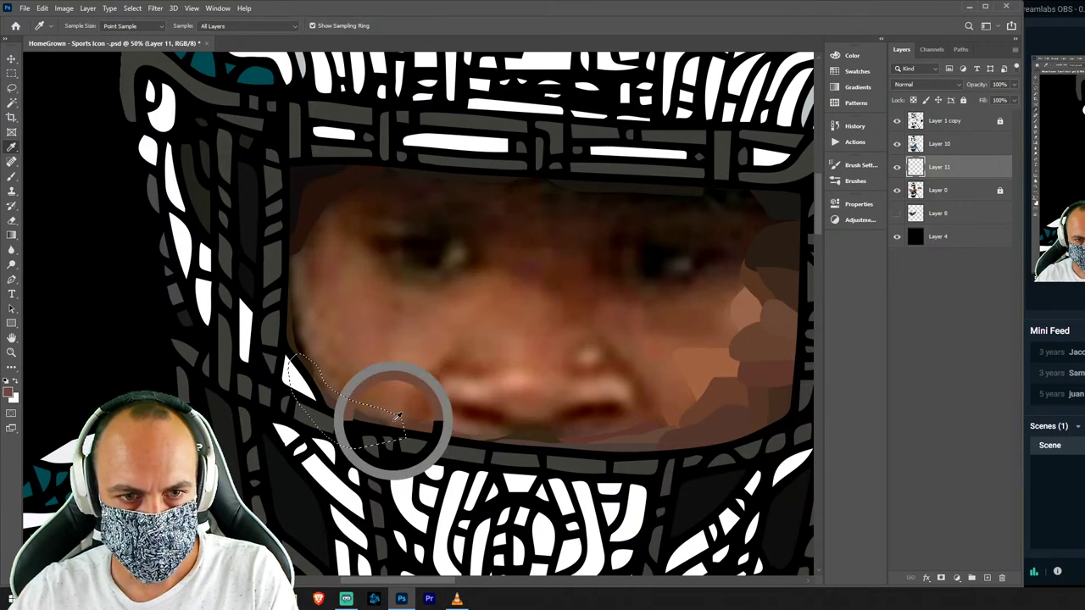
{"action": "key", "text": "b"}
{"action": "key", "text": "ctrl+d"}
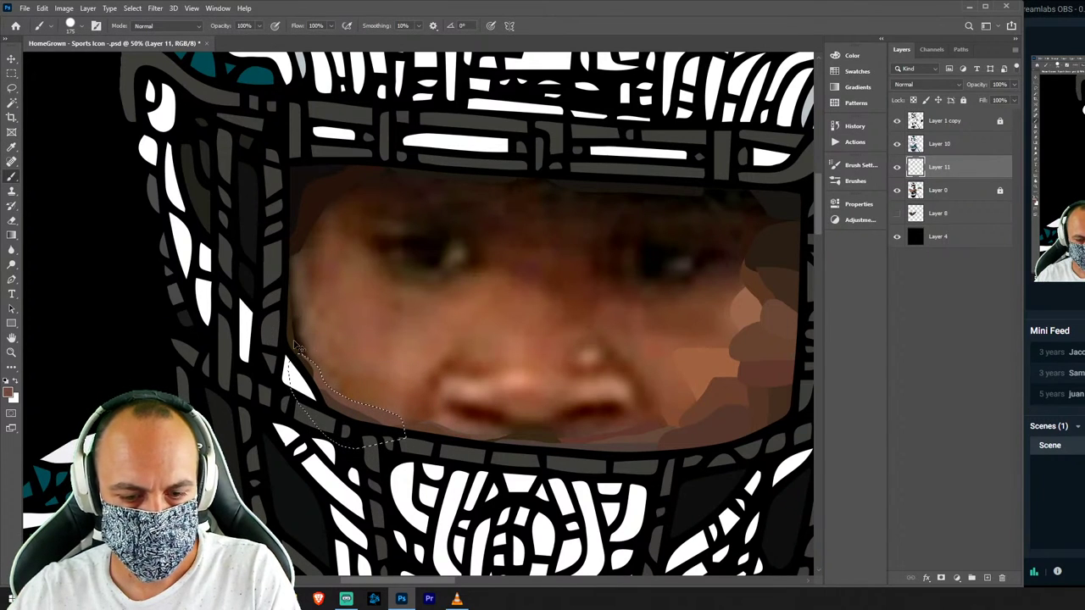
{"action": "key", "text": "l"}
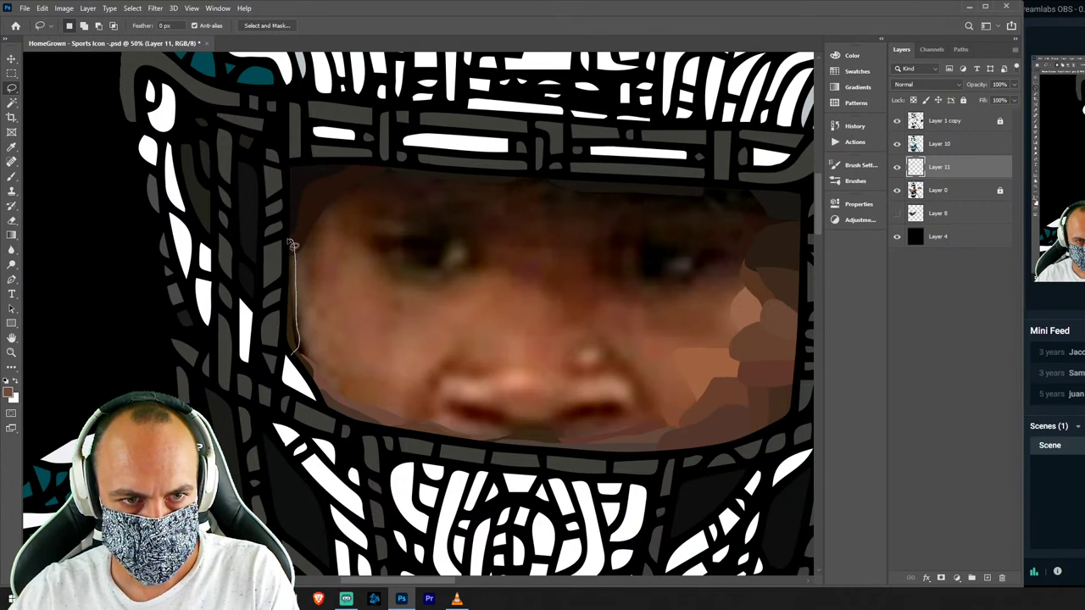
Paint a flat brown strip down the left edge of the face.
{"action": "left_click_drag", "start_coordinate": [273, 315], "coordinate": [271, 284]}
{"action": "key", "text": "b"}
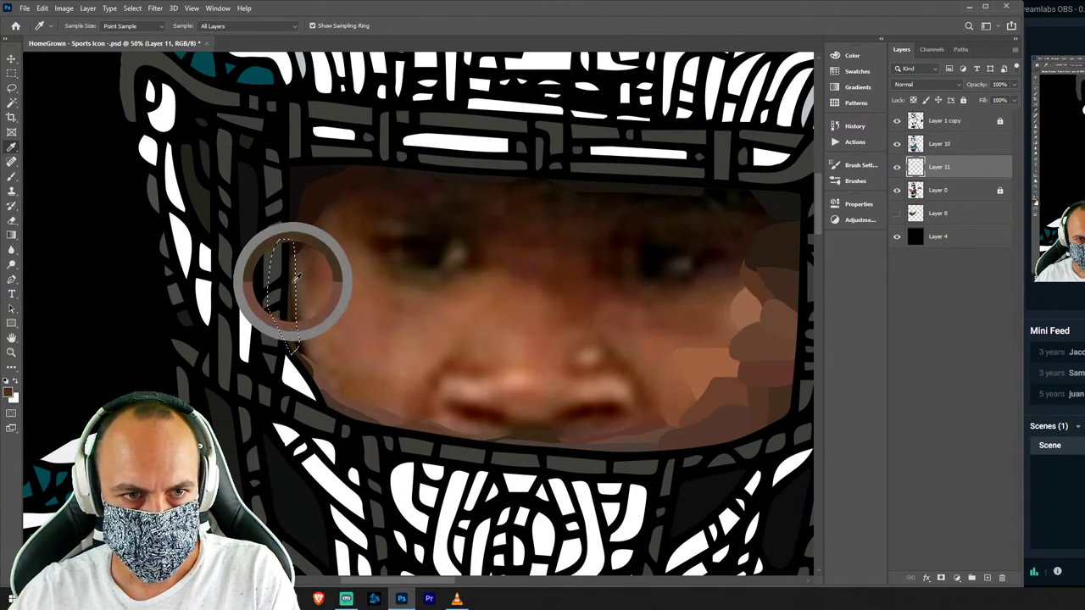
{"action": "left_click_drag", "start_coordinate": [299, 231], "coordinate": [290, 365]}
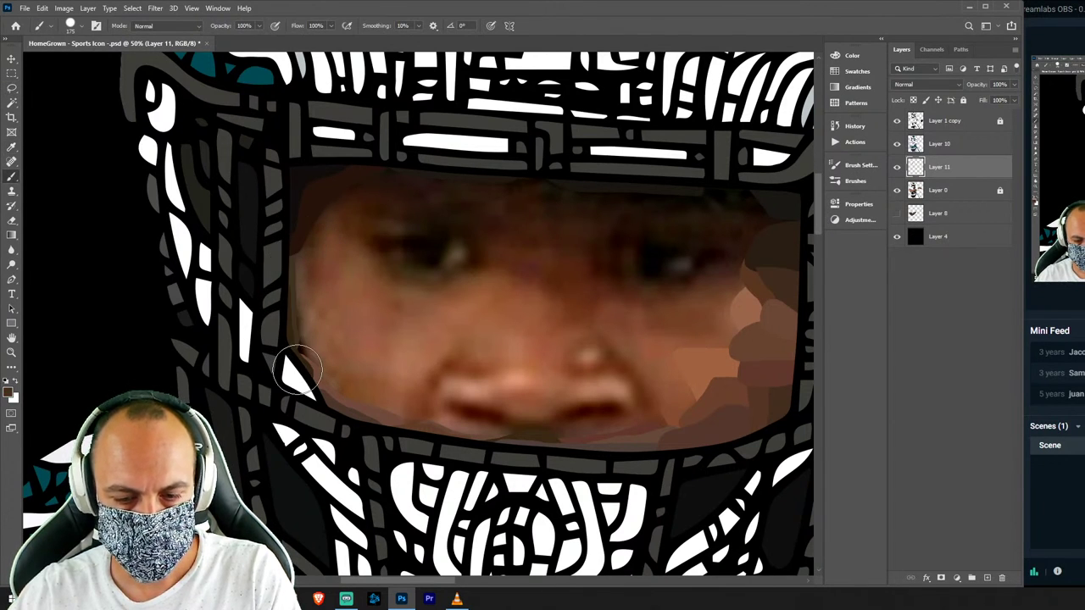
{"action": "key", "text": "ctrl+d"}
{"action": "key", "text": "l"}
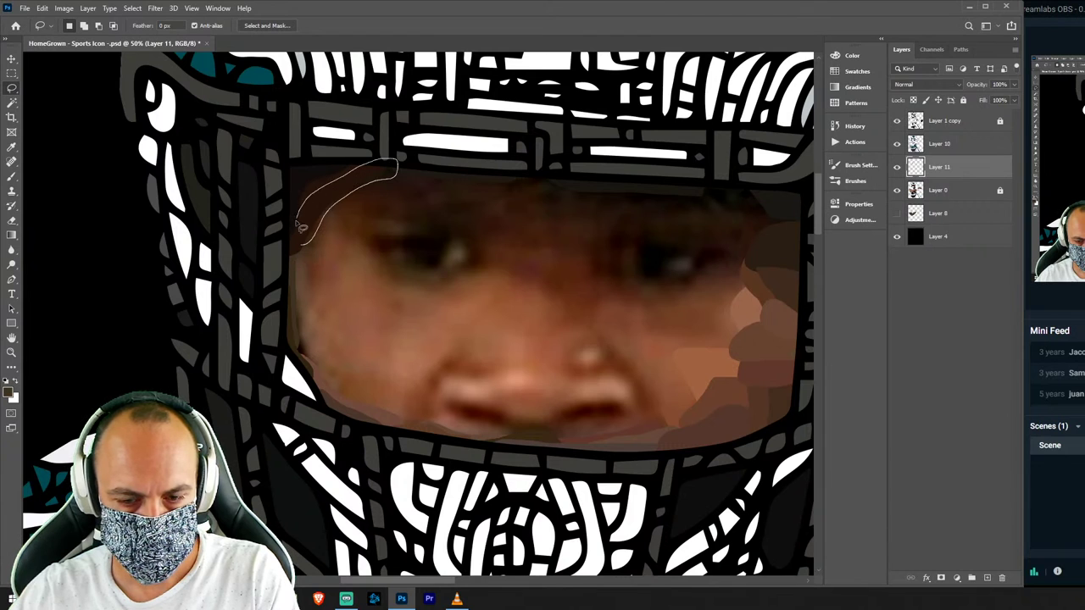
Paint brown shadow down the face's left edge and along the forehead under the visor.
{"action": "left_click_drag", "start_coordinate": [301, 227], "coordinate": [298, 222]}
{"action": "key", "text": "b"}
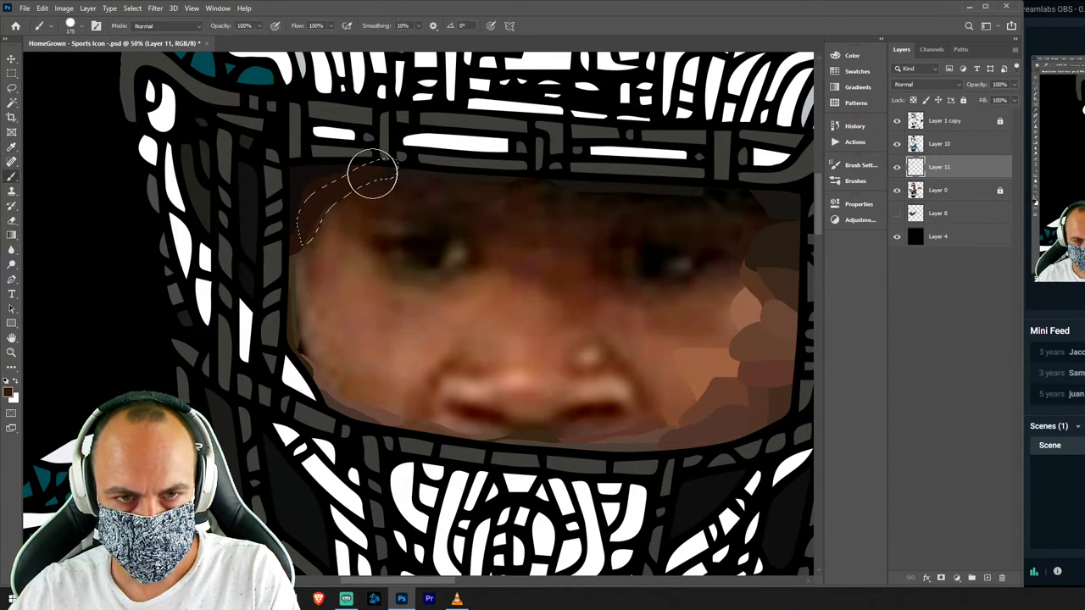
{"action": "left_click_drag", "start_coordinate": [373, 174], "coordinate": [298, 283]}
{"action": "key", "text": "ctrl+d"}
{"action": "key", "text": "l"}
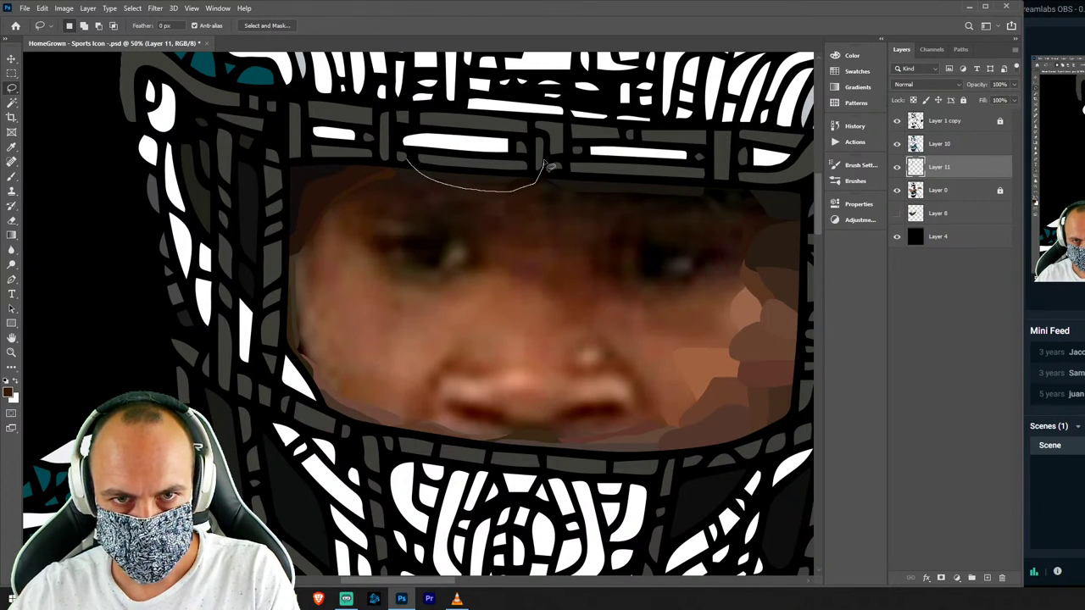
{"action": "key", "text": "b"}
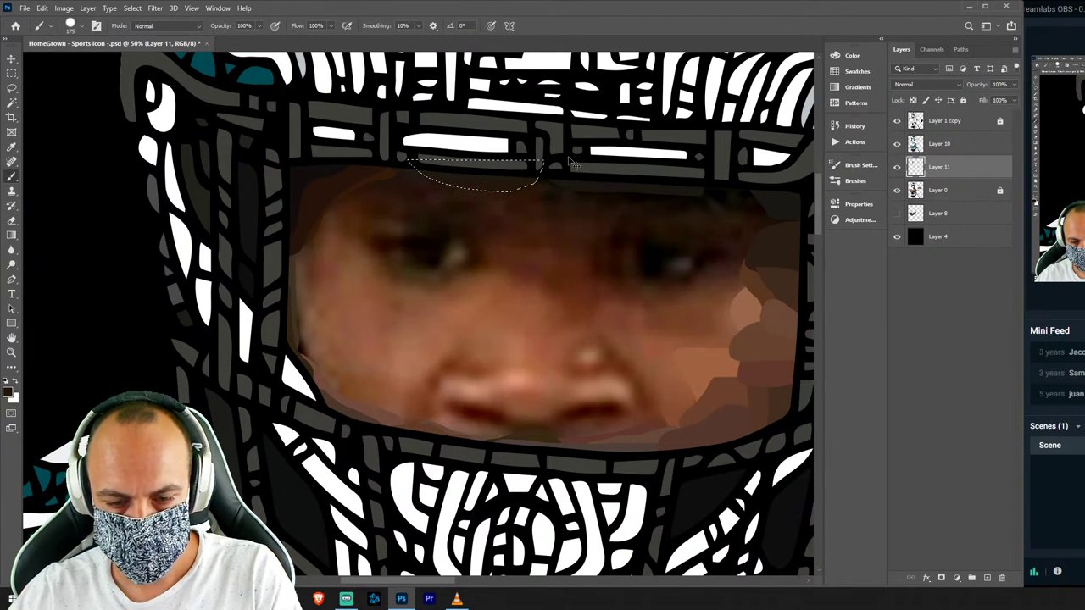
{"action": "key", "text": "ctrl+d"}
{"action": "key", "text": "l"}
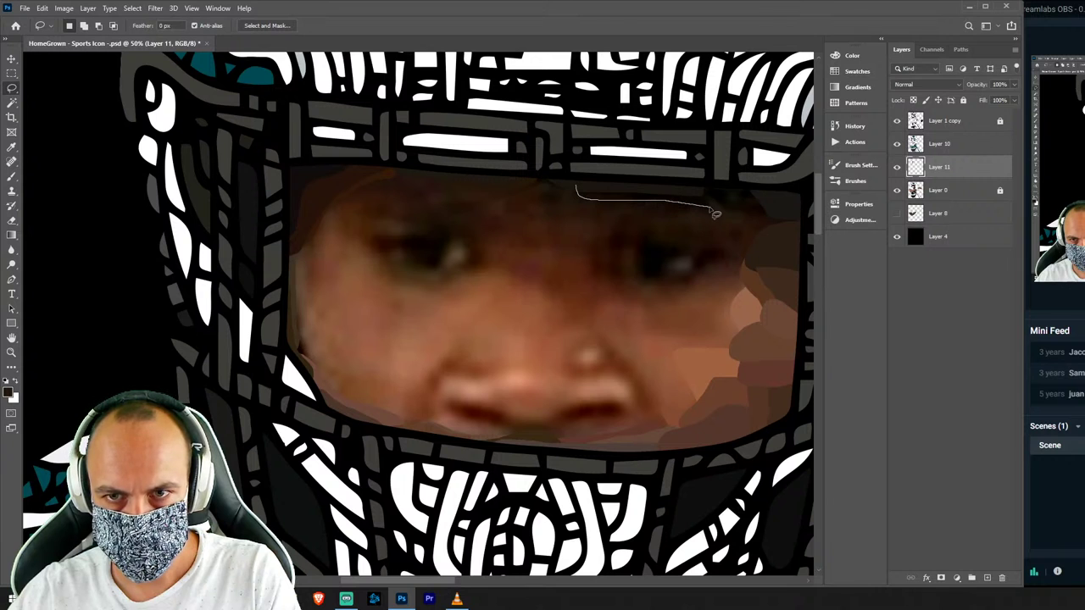
Shade the upper right forehead with a sampled darker skin tone.
{"action": "left_click_drag", "start_coordinate": [628, 167], "coordinate": [593, 177]}
{"action": "key", "text": "i"}
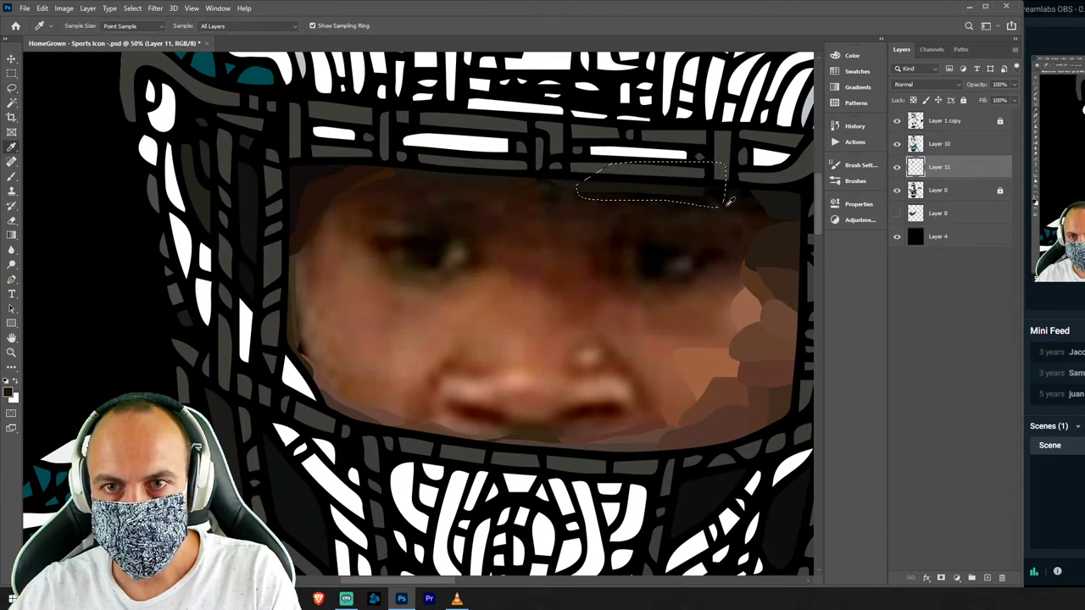
{"action": "left_click", "coordinate": [715, 198]}
{"action": "key", "text": "b"}
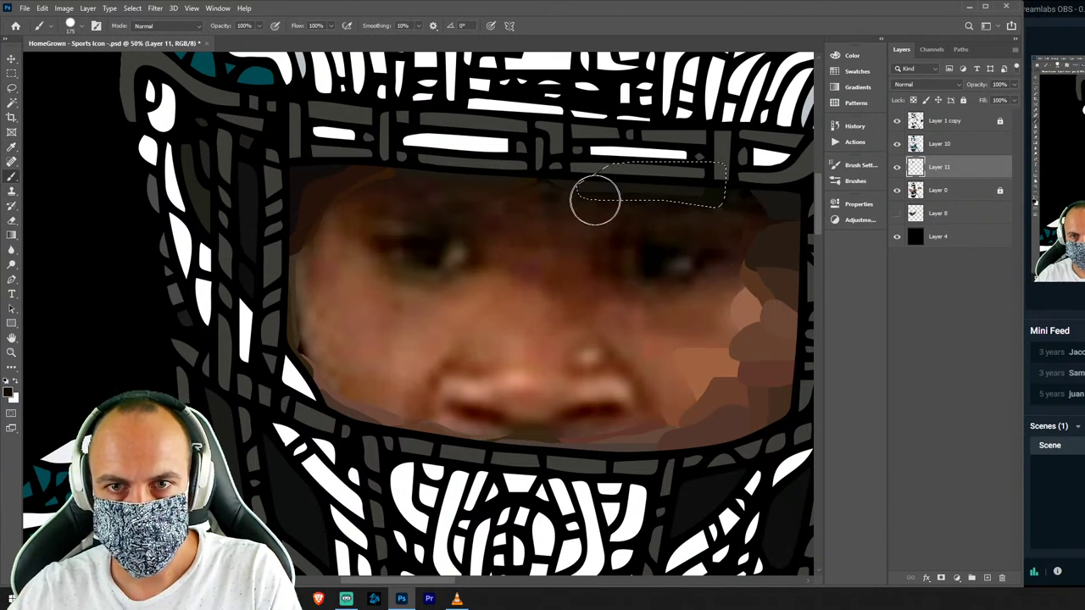
{"action": "key", "text": "l"}
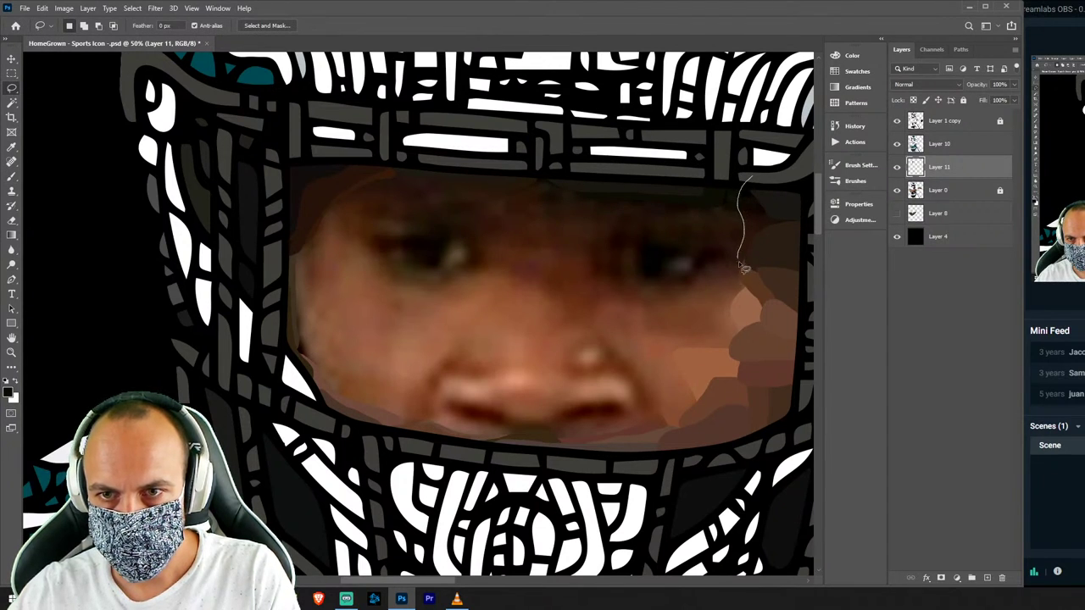
Fill a shadow area beside the right eye with sampled brown.
{"action": "left_click_drag", "start_coordinate": [794, 176], "coordinate": [785, 174]}
{"action": "key", "text": "i"}
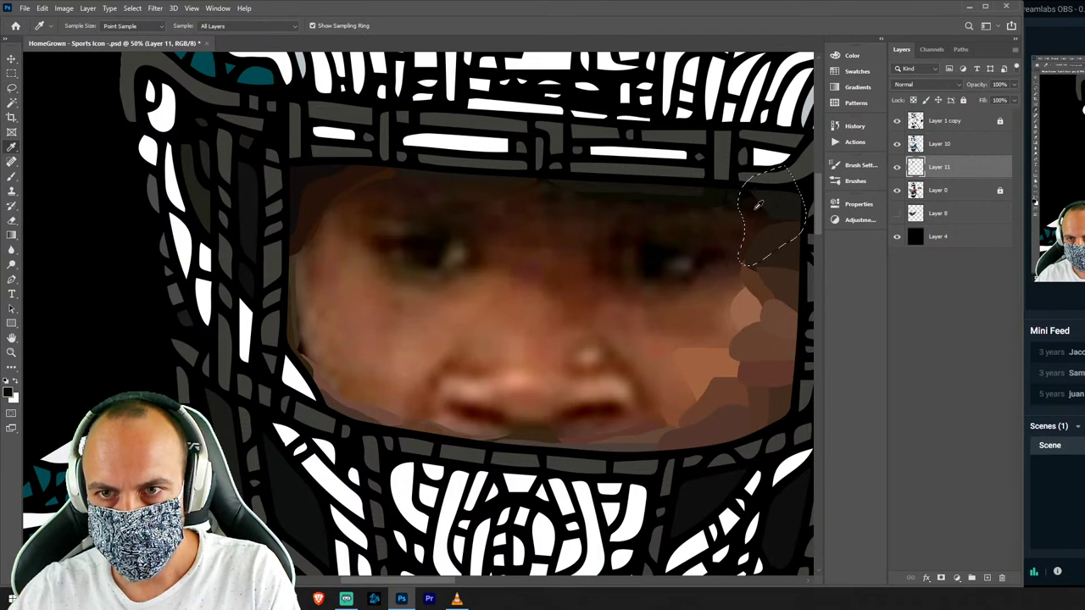
{"action": "left_click", "coordinate": [769, 231]}
{"action": "key", "text": "b"}
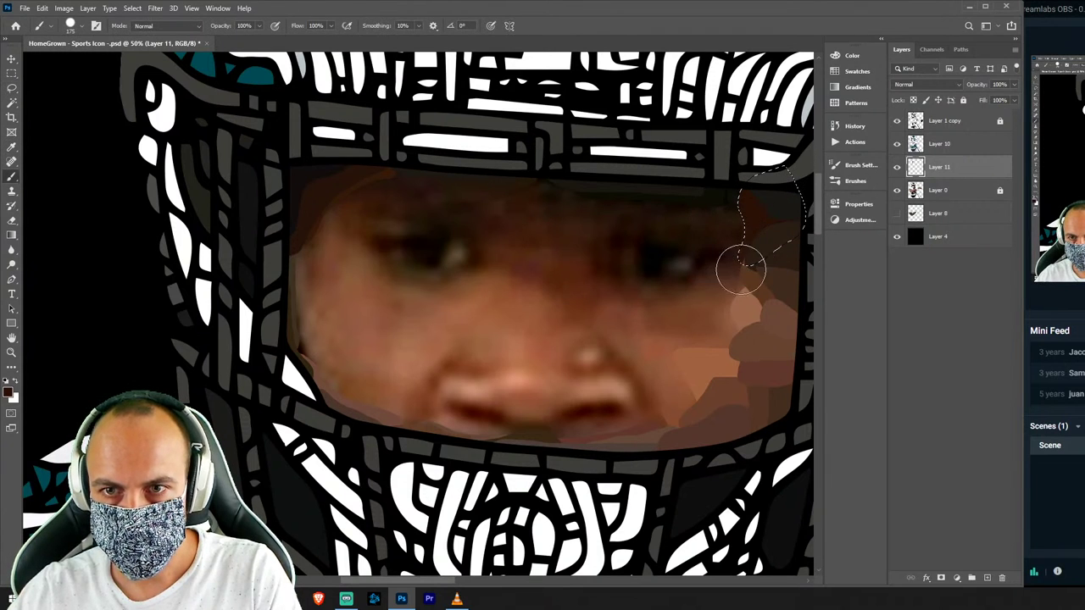
{"action": "left_click_drag", "start_coordinate": [797, 199], "coordinate": [782, 223]}
{"action": "key", "text": "ctrl+d"}
Paint a flat skin-tone patch on the right cheek on new Layer 12.
{"action": "key", "text": "l"}
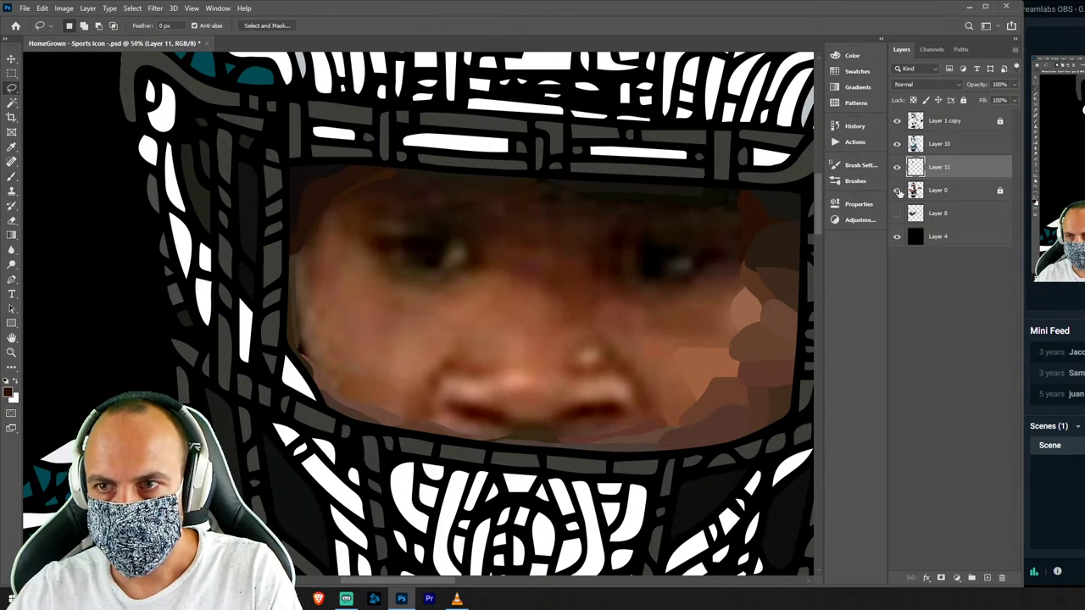
{"action": "left_click", "coordinate": [947, 191]}
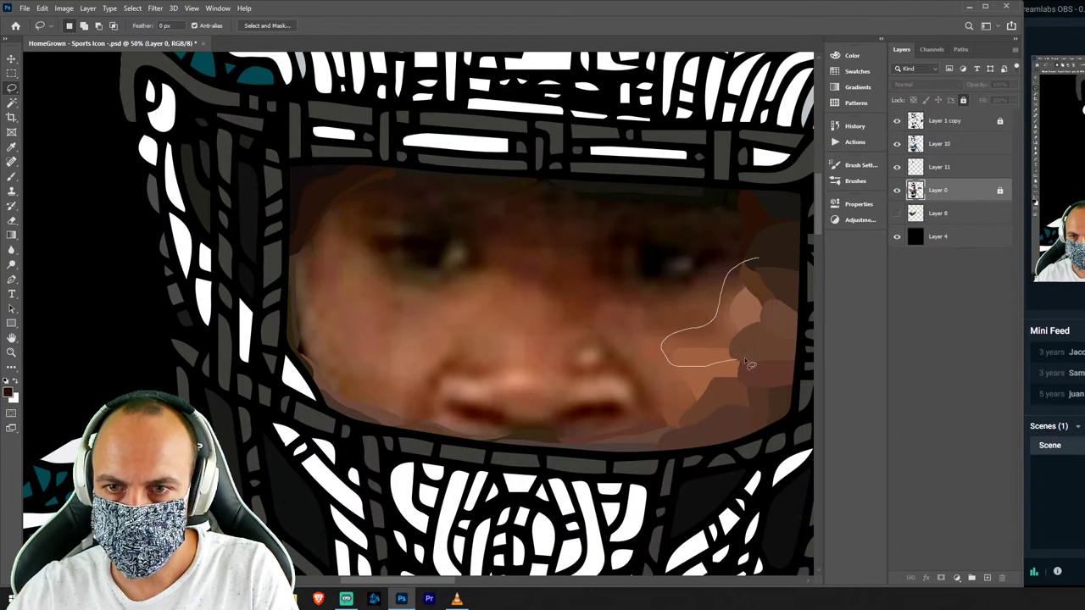
{"action": "left_click_drag", "start_coordinate": [776, 279], "coordinate": [774, 280]}
{"action": "key", "text": "b"}
{"action": "left_click", "coordinate": [727, 311], "text": "alt"}
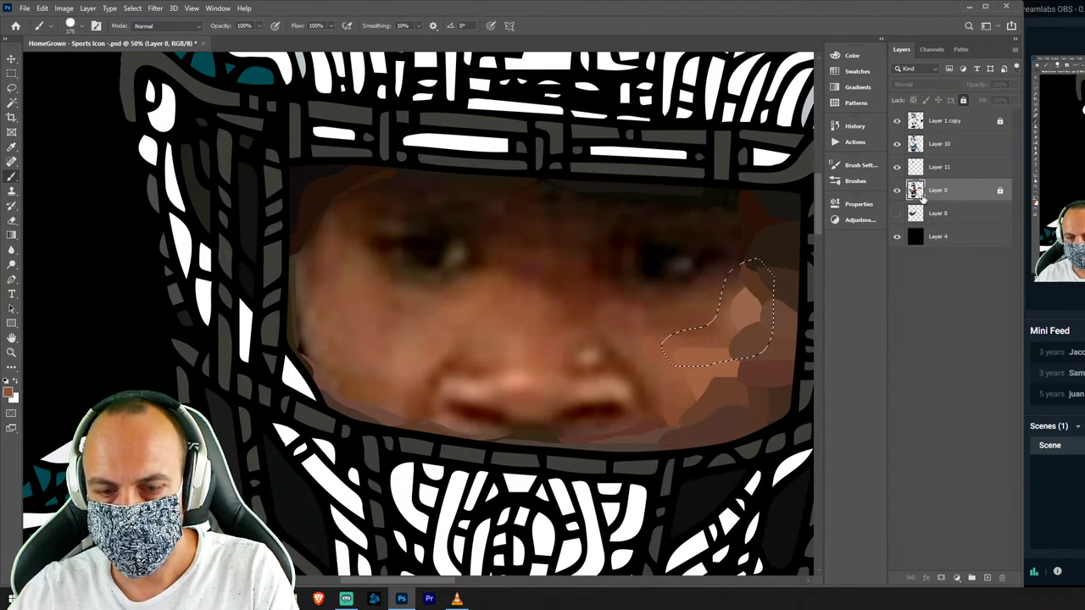
{"action": "key", "text": "ctrl+shift+n"}
{"action": "key", "text": "Return"}
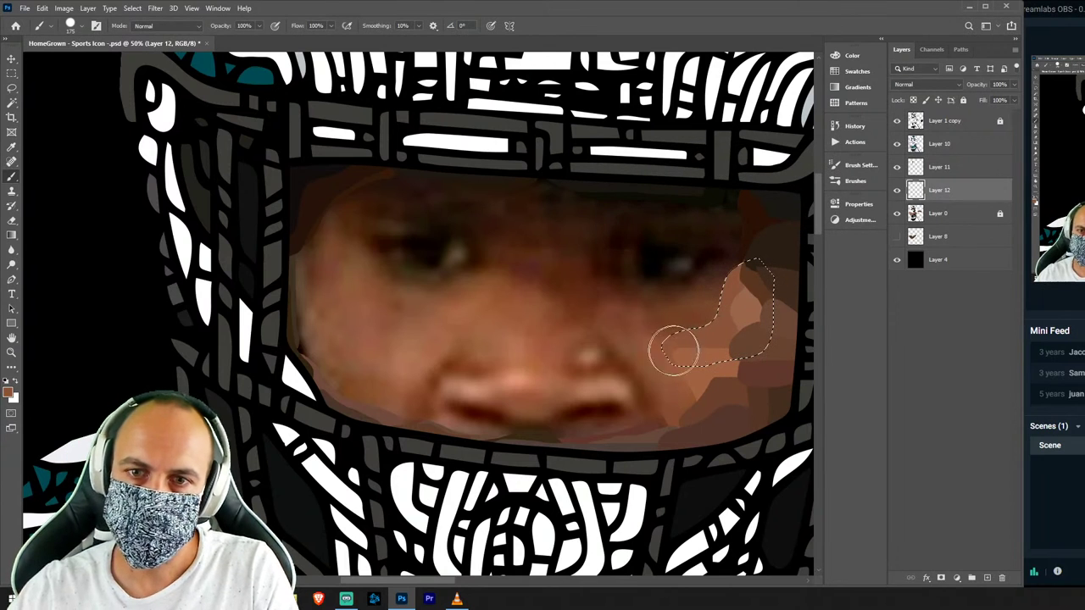
{"action": "left_click_drag", "start_coordinate": [672, 405], "coordinate": [727, 381]}
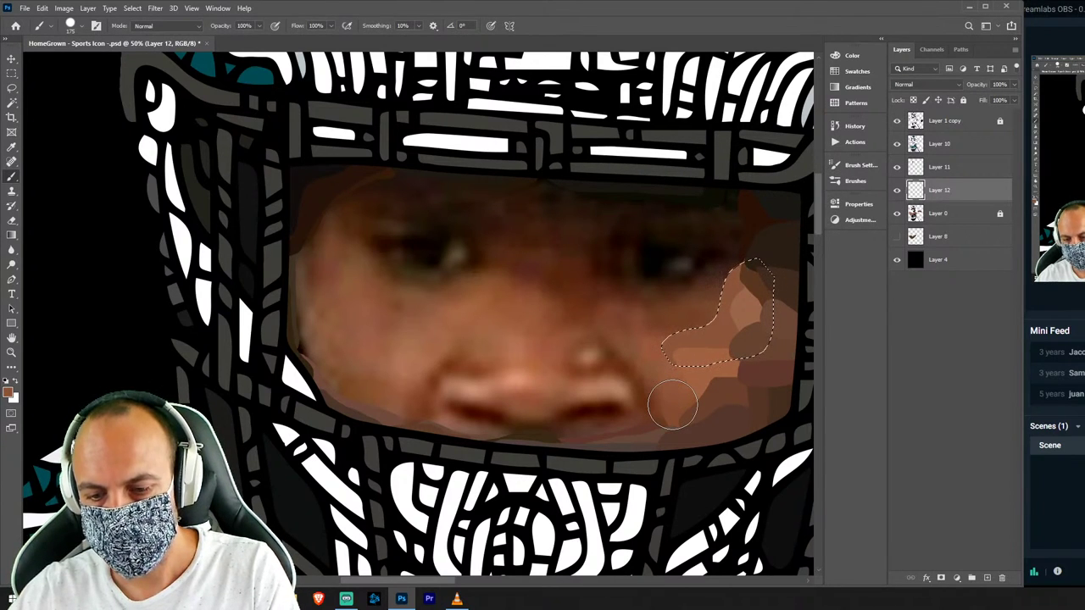
{"action": "key", "text": "ctrl+d"}
{"action": "key", "text": "l"}
Add Layer 13 above Layer 0 and merge shading Layers 10–12 into Layer 10.
{"action": "left_click", "coordinate": [968, 213]}
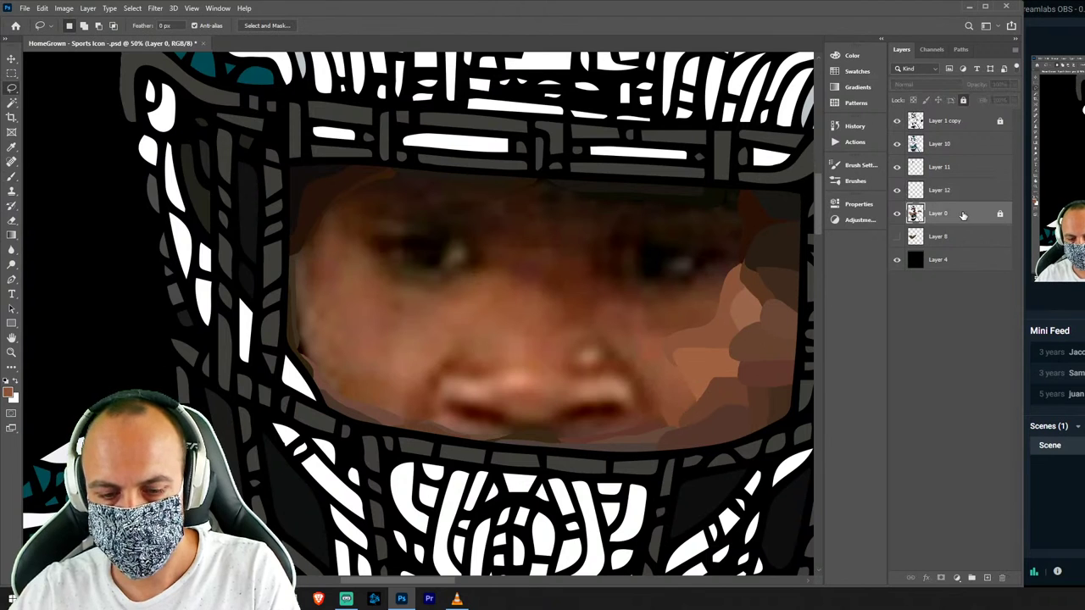
{"action": "key", "text": "ctrl+shift+n"}
{"action": "key", "text": "Return"}
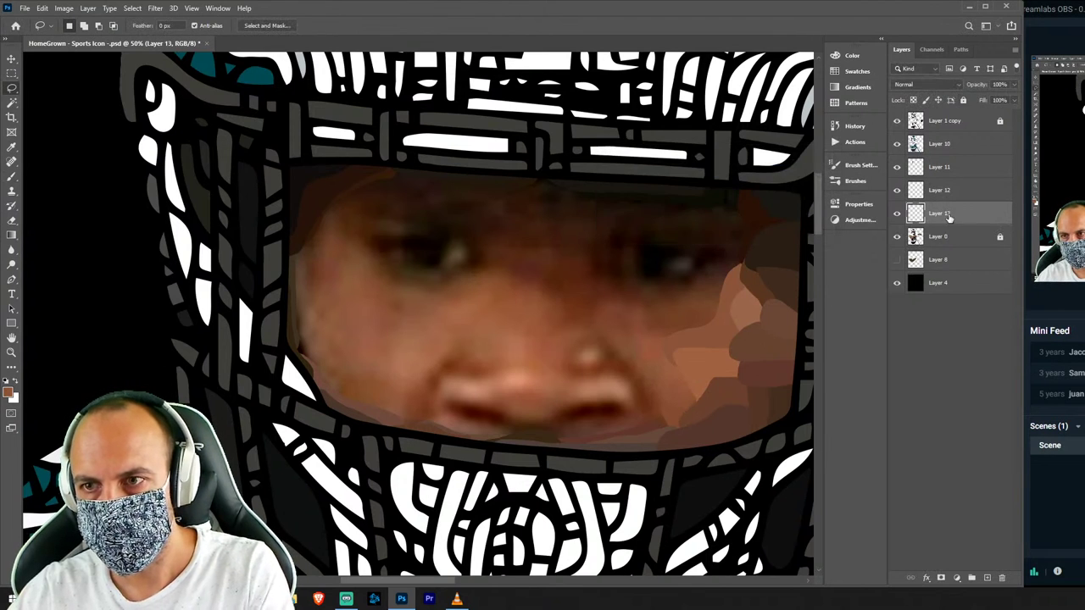
{"action": "key", "text": "alt+e"}
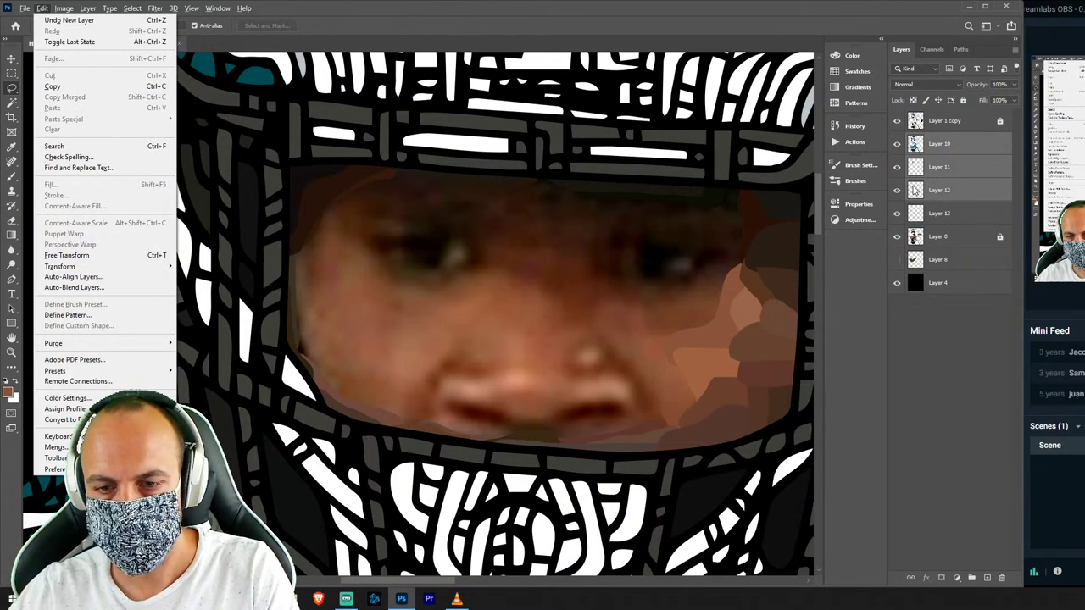
{"action": "key", "text": "Escape"}
{"action": "key", "text": "alt+e"}
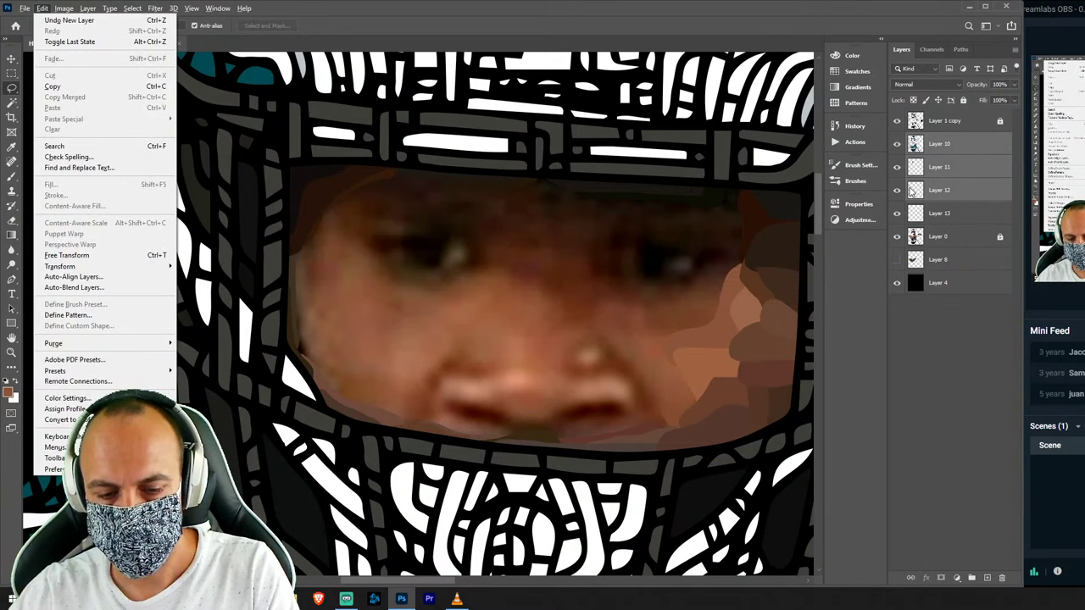
{"action": "key", "text": "Escape"}
{"action": "key", "text": "ctrl+e"}
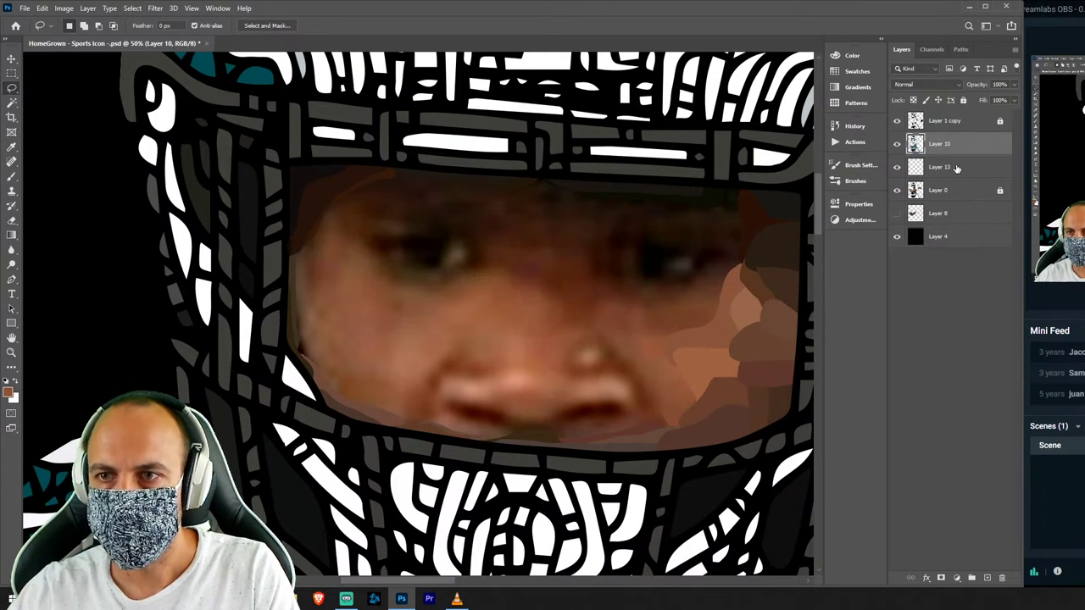
On Layer 13, paint a flat shadow patch on the right cheek.
{"action": "left_click", "coordinate": [954, 168]}
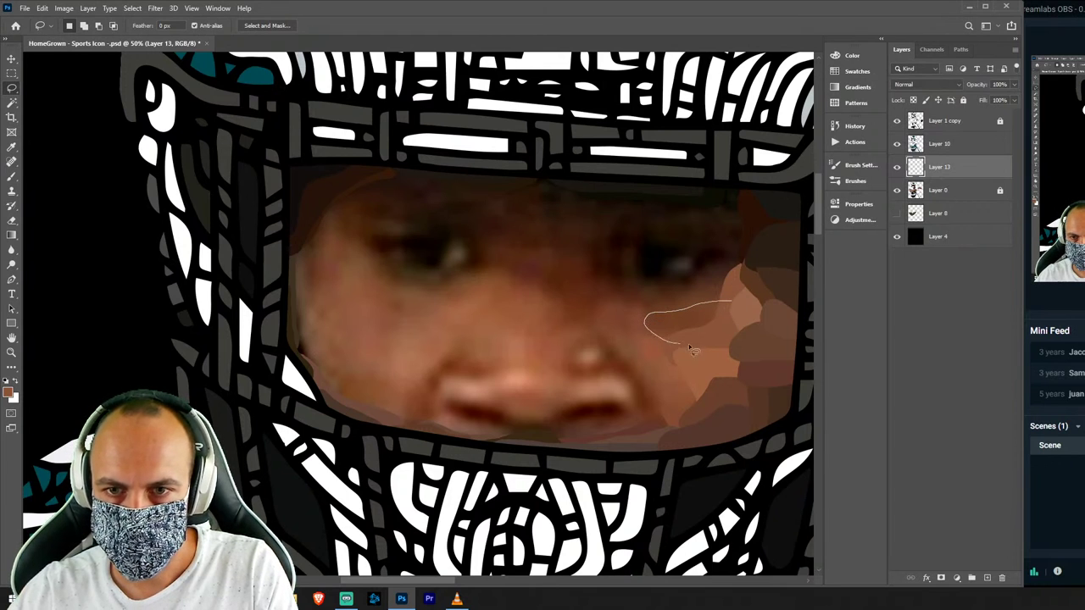
{"action": "left_click_drag", "start_coordinate": [737, 326], "coordinate": [734, 321]}
{"action": "key", "text": "i"}
{"action": "key", "text": "b"}
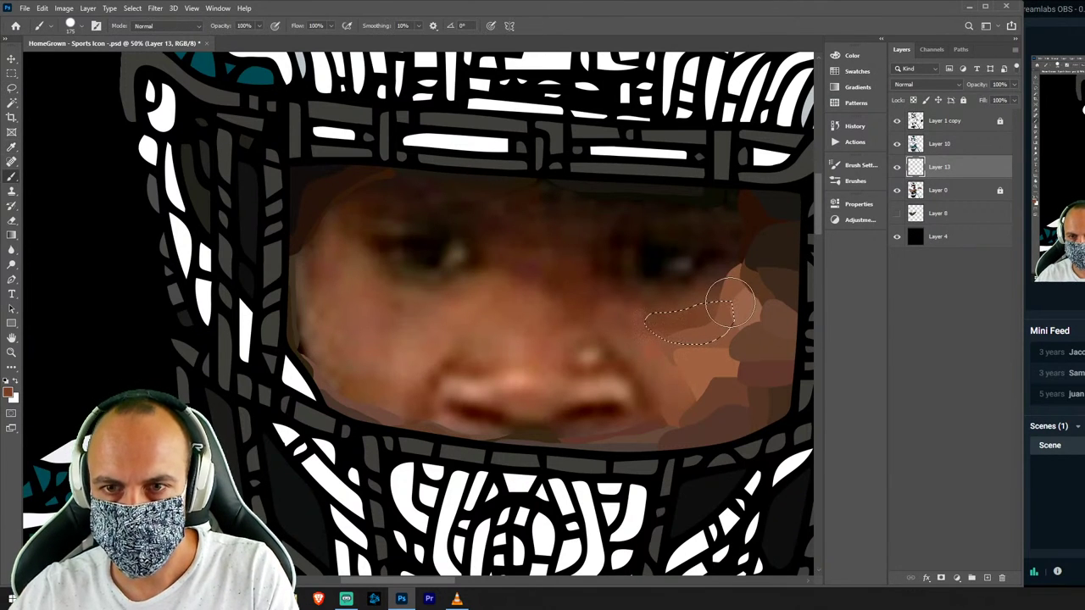
{"action": "key", "text": "ctrl+d"}
{"action": "key", "text": "l"}
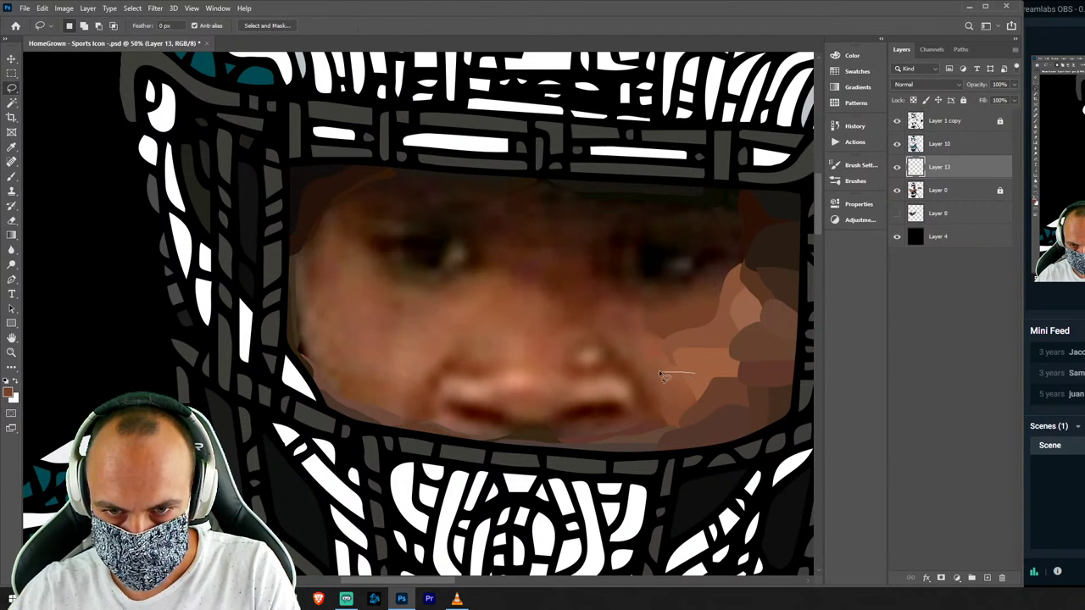
Paint flat shadow patches beside the nose and under the mouth.
{"action": "left_click_drag", "start_coordinate": [715, 392], "coordinate": [702, 388]}
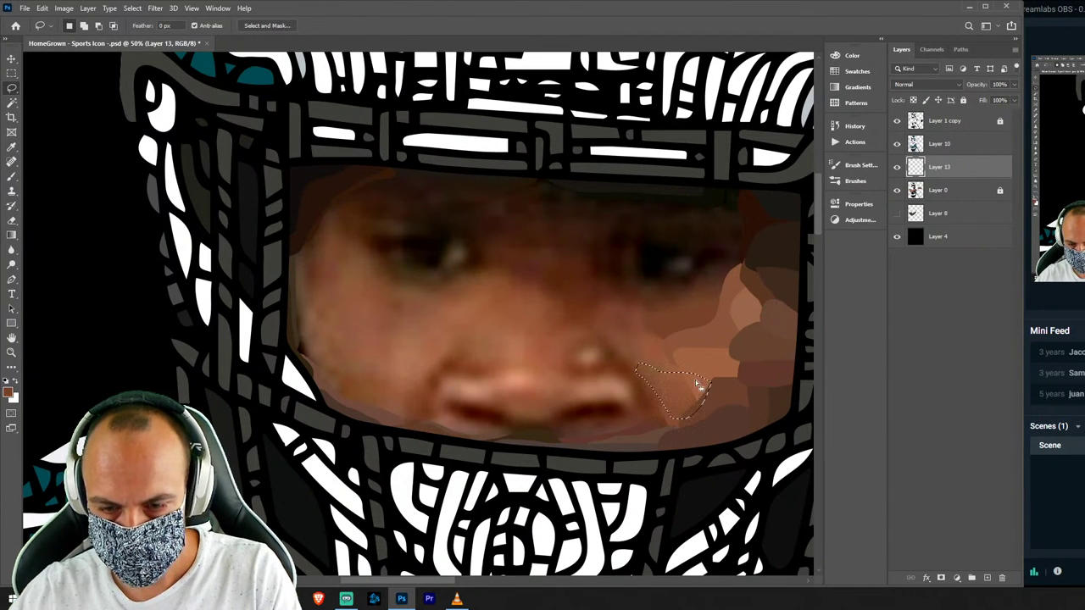
{"action": "key", "text": "b"}
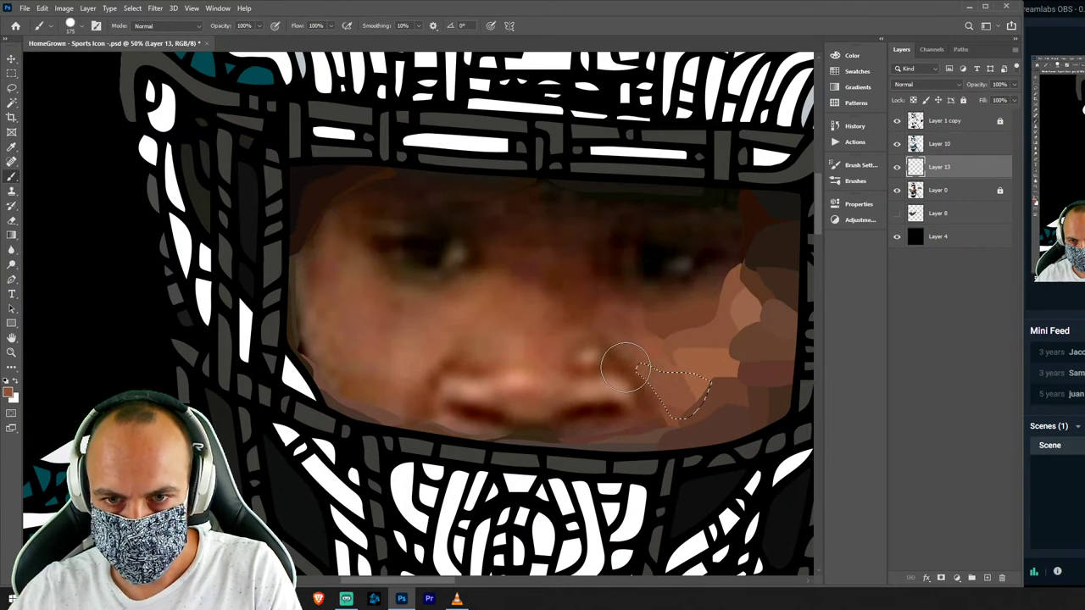
{"action": "key", "text": "l"}
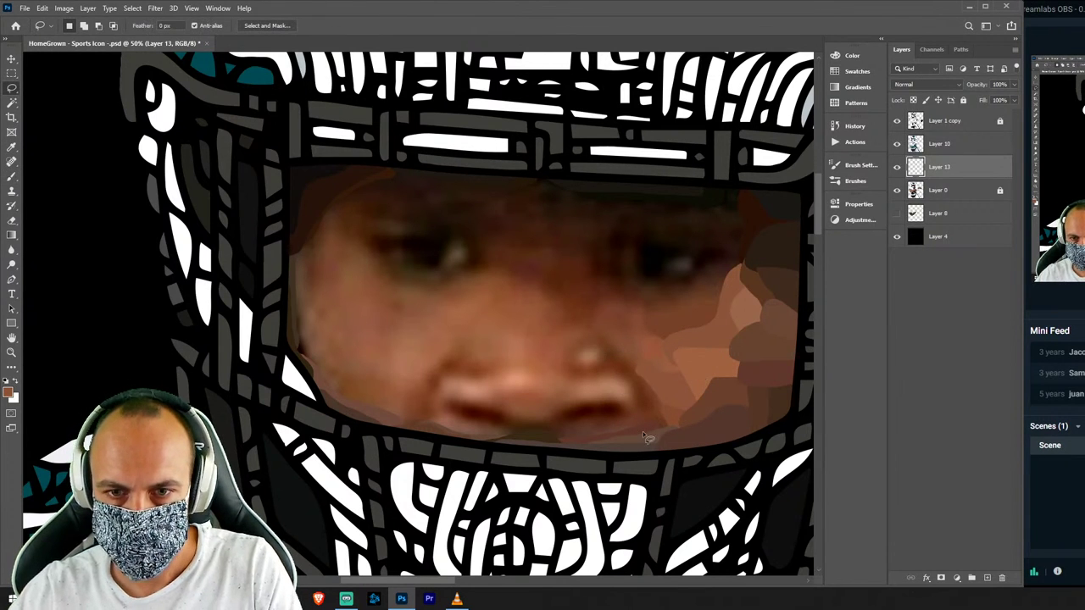
{"action": "left_click_drag", "start_coordinate": [642, 430], "coordinate": [617, 432]}
{"action": "left_click_drag", "start_coordinate": [557, 455], "coordinate": [560, 454]}
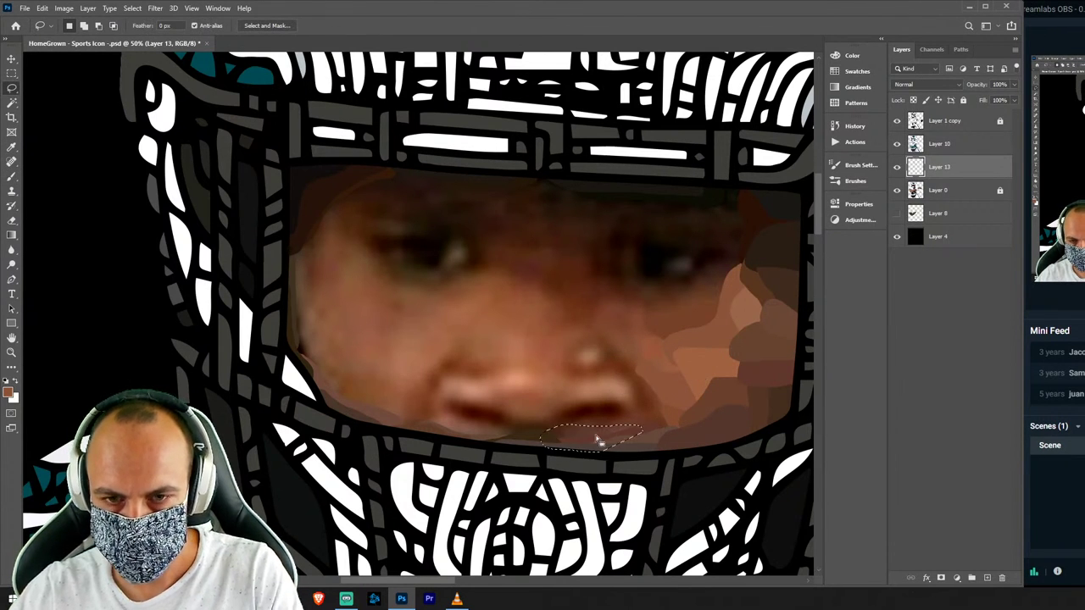
{"action": "key", "text": "b"}
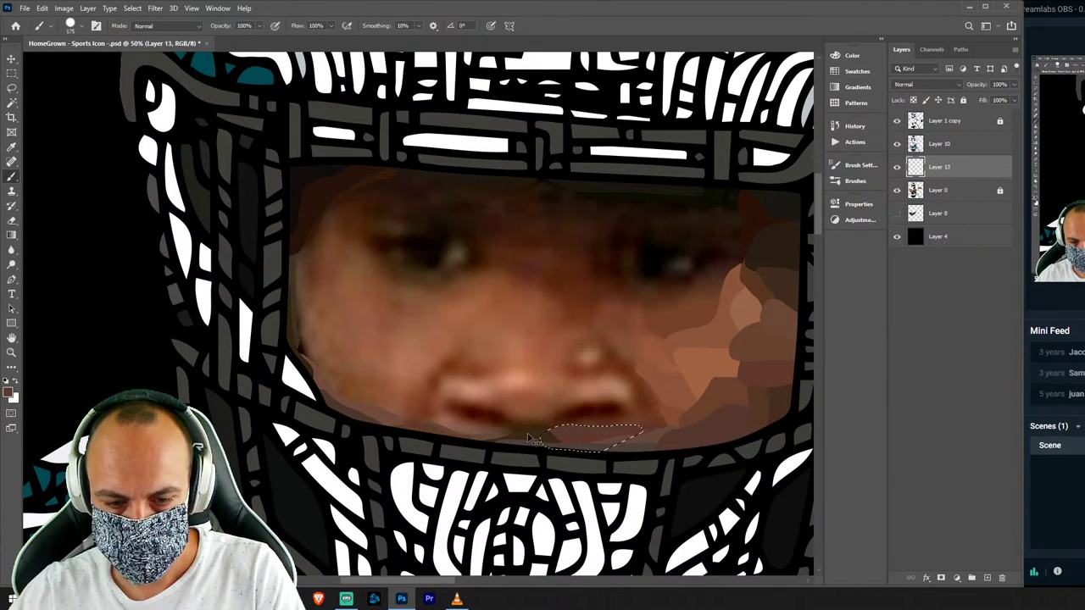
{"action": "key", "text": "l"}
{"action": "key", "text": "ctrl+d"}
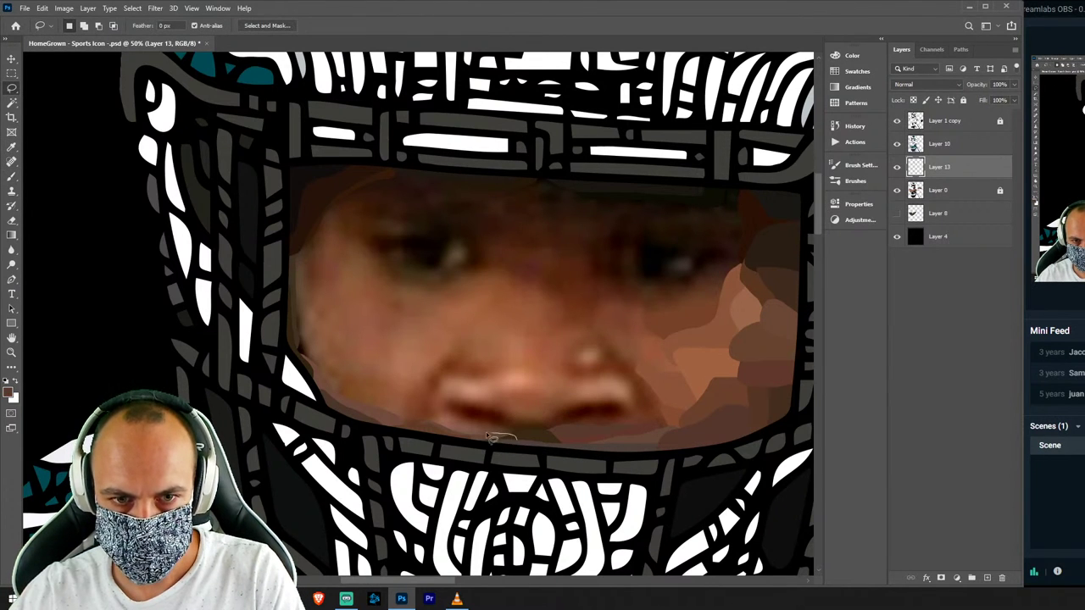
Paint a flat shadow patch under the left side of the lower lip.
{"action": "left_click_drag", "start_coordinate": [512, 456], "coordinate": [495, 443]}
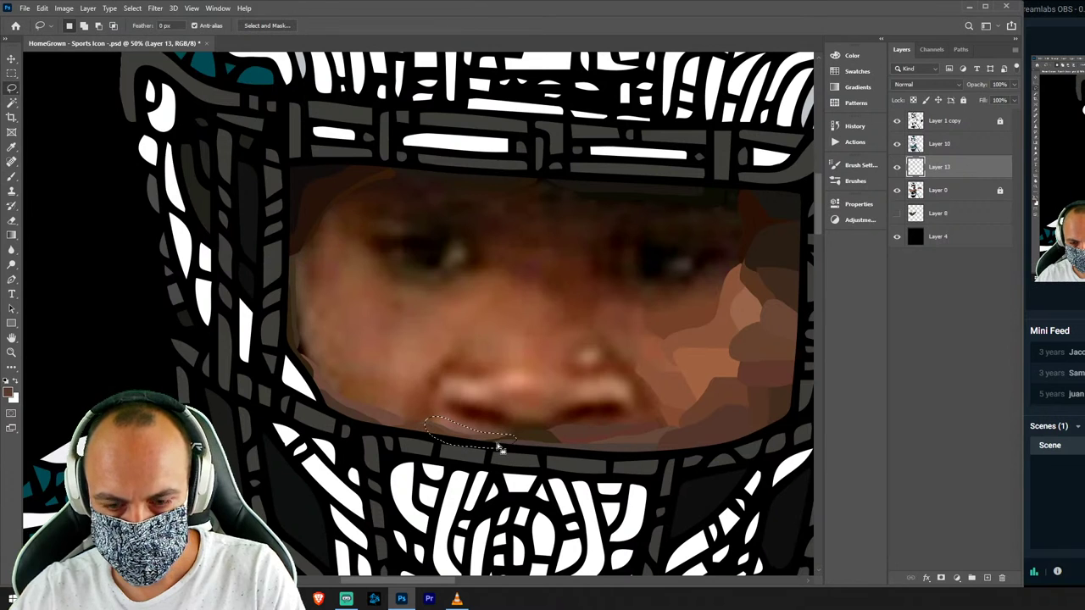
{"action": "key", "text": "b"}
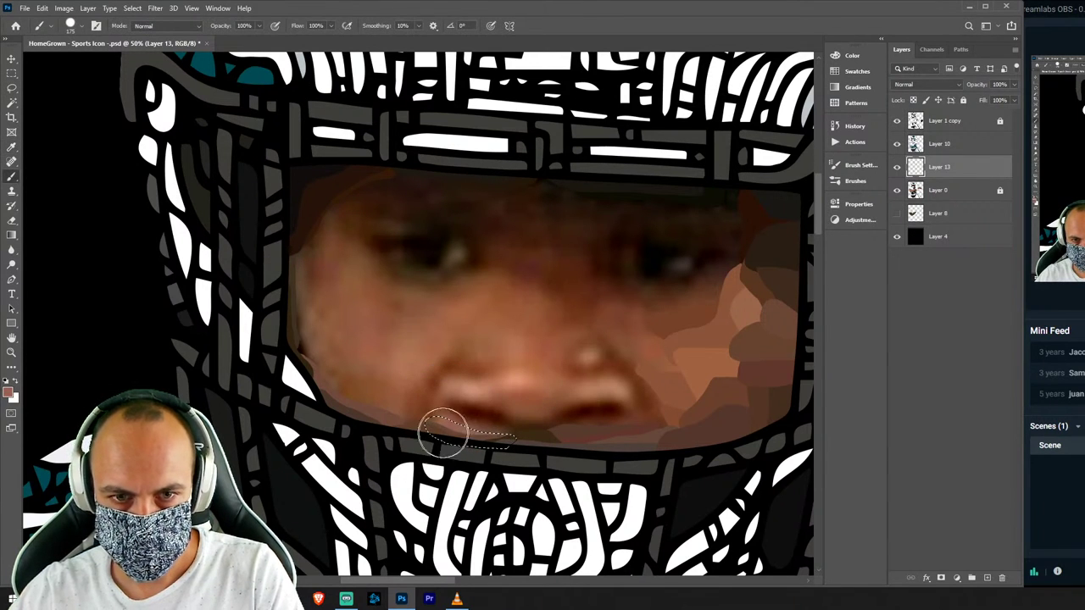
{"action": "key", "text": "ctrl+d"}
{"action": "key", "text": "l"}
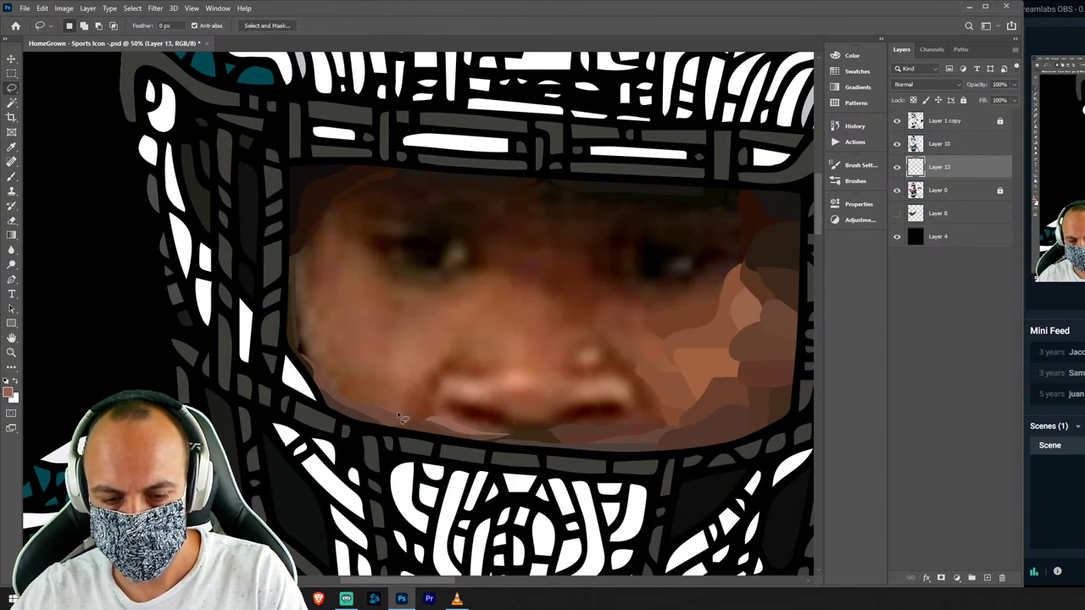
{"action": "key", "text": "b"}
{"action": "key", "text": "l"}
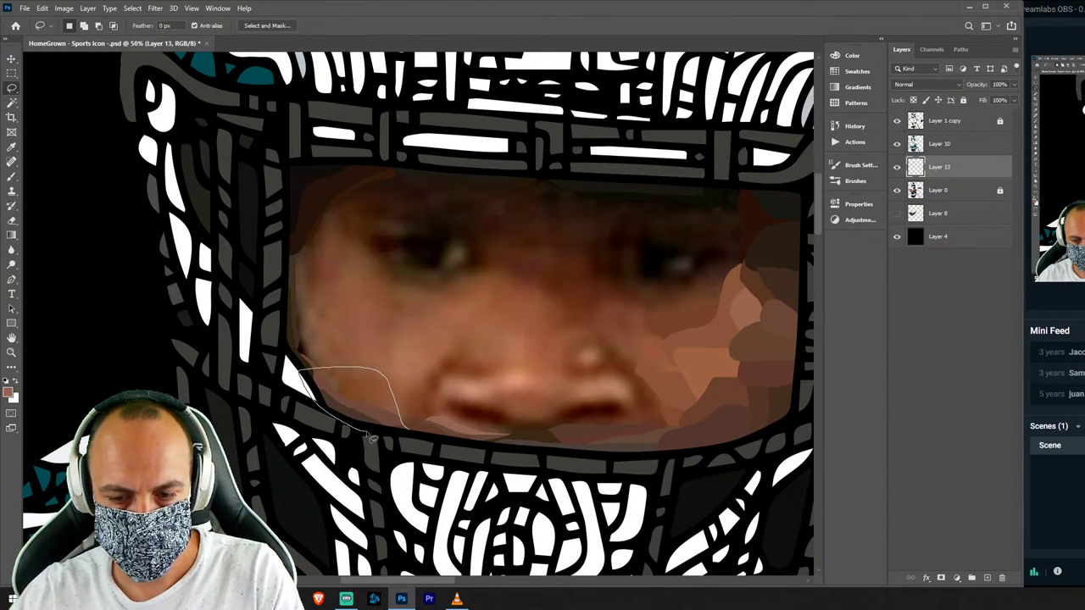
Fill a lassoed shading patch under the cheek with flat brown.
{"action": "left_click_drag", "start_coordinate": [329, 416], "coordinate": [302, 375]}
{"action": "key", "text": "o"}
{"action": "key", "text": "b"}
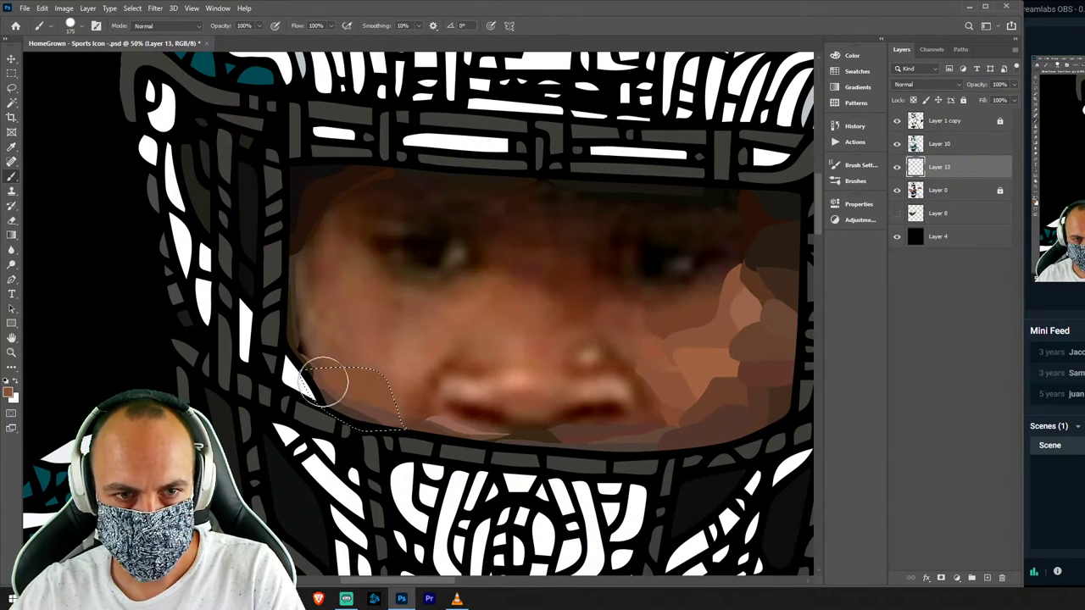
{"action": "key", "text": "ctrl+d"}
Paint a strip along the left cheek edge in a darker brown sampled from the face.
{"action": "key", "text": "l"}
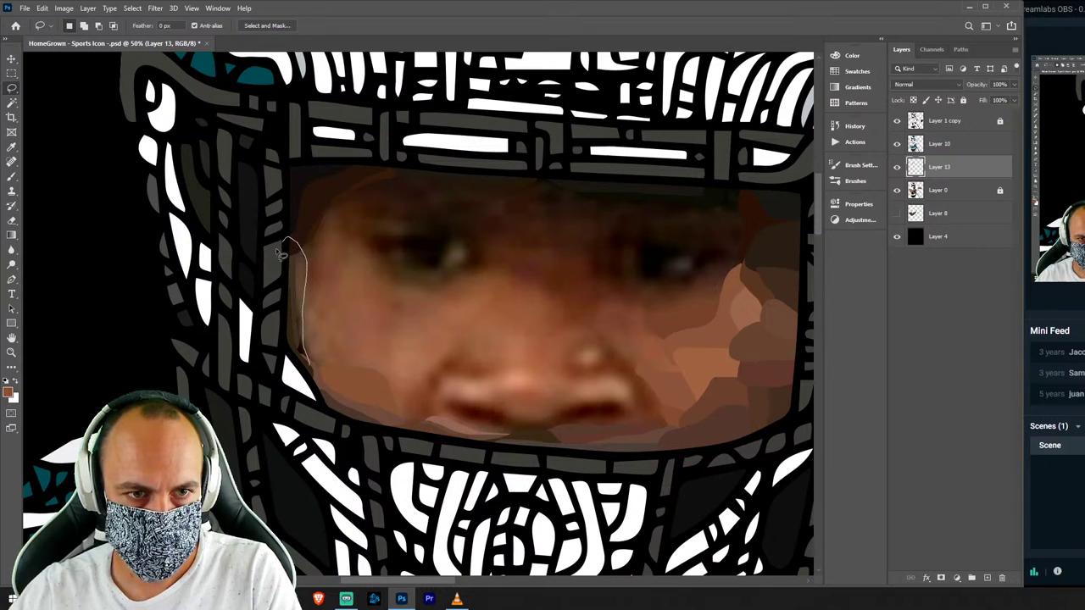
{"action": "left_click_drag", "start_coordinate": [280, 252], "coordinate": [250, 352]}
{"action": "key", "text": "i"}
{"action": "left_click", "coordinate": [306, 282]}
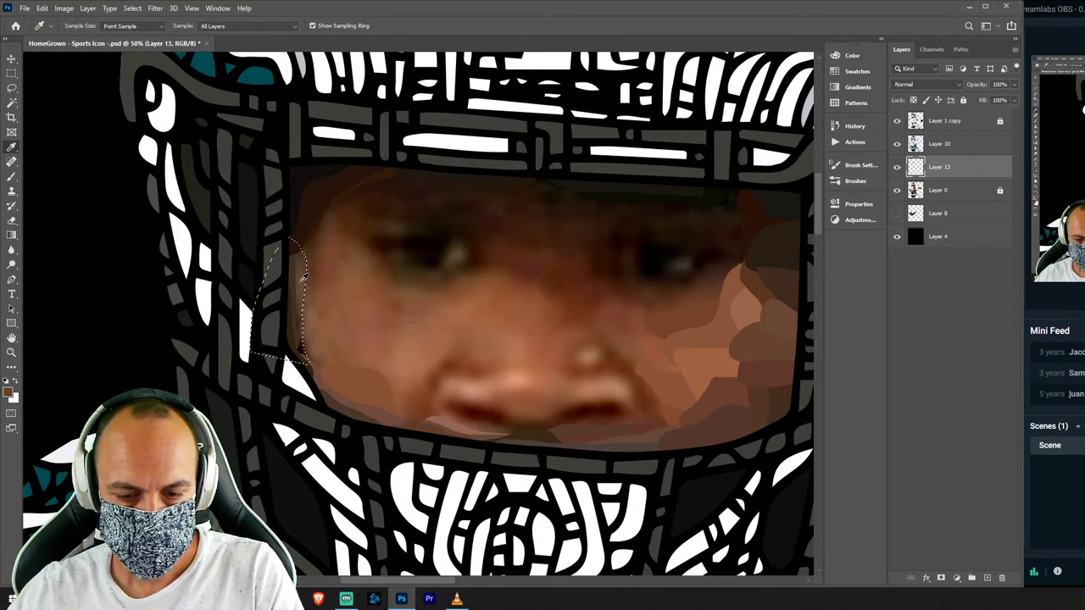
{"action": "key", "text": "b"}
{"action": "left_click_drag", "start_coordinate": [286, 254], "coordinate": [297, 356]}
{"action": "key", "text": "ctrl+d"}
Paint the upper cheek patch brown.
{"action": "key", "text": "l"}
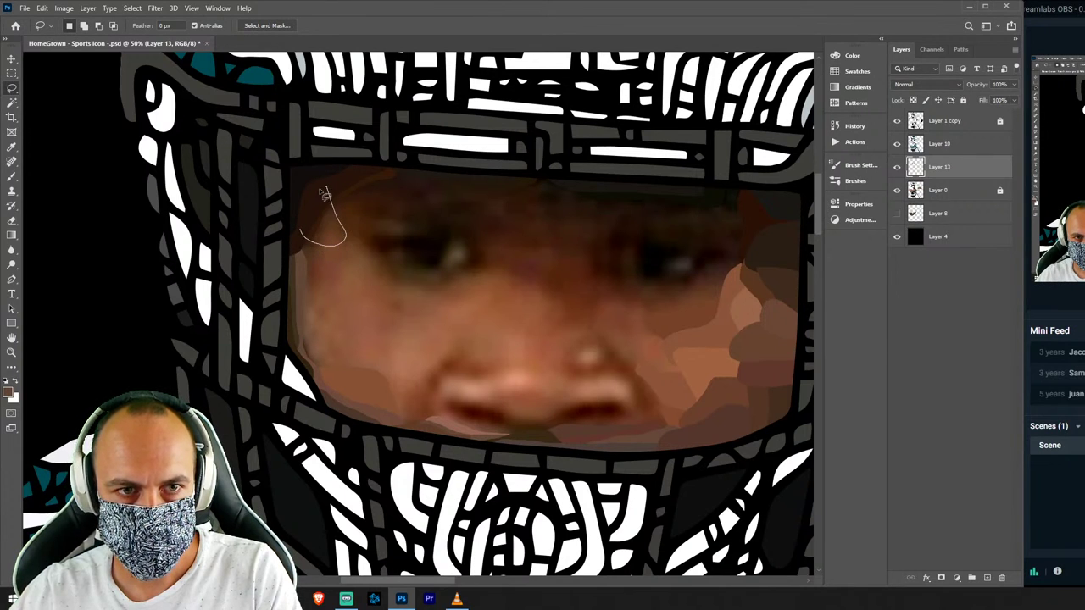
{"action": "key", "text": "b"}
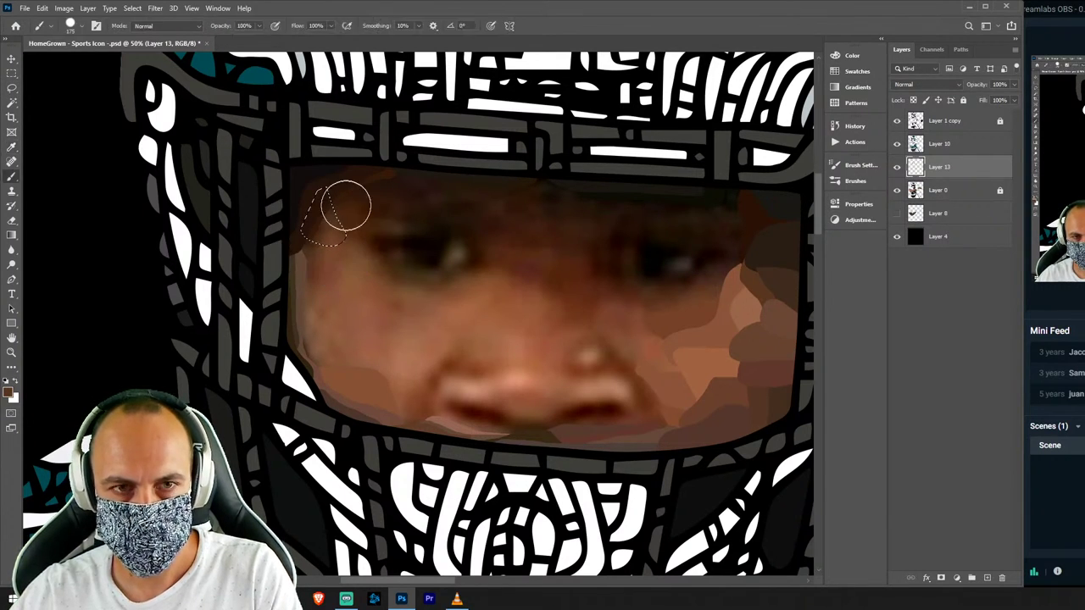
{"action": "left_click_drag", "start_coordinate": [335, 246], "coordinate": [326, 208]}
{"action": "key", "text": "ctrl+d"}
Shade a patch just under the visor bar a darker brown.
{"action": "key", "text": "l"}
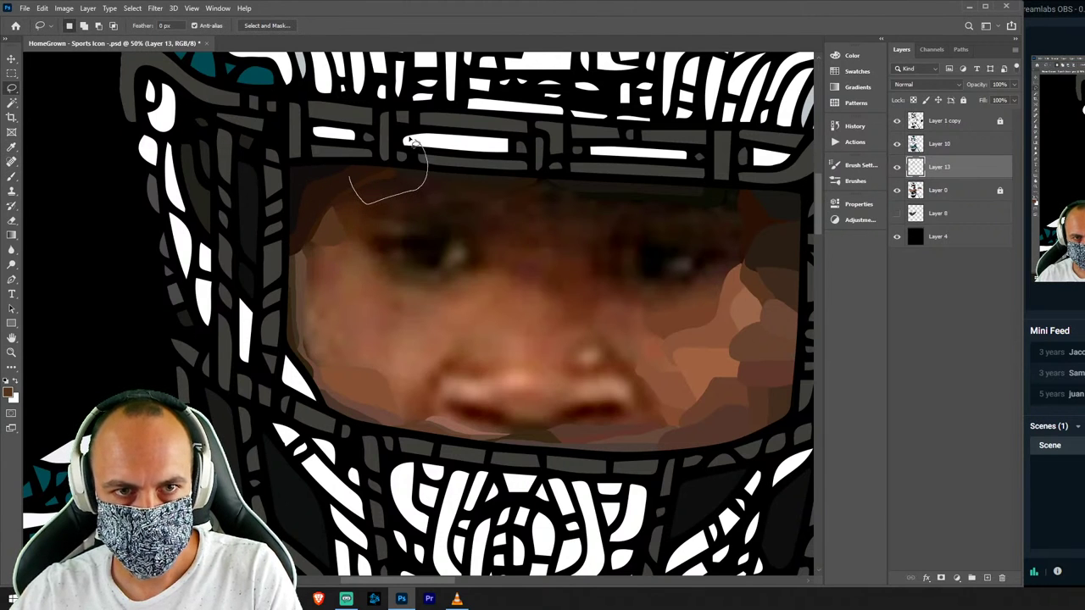
{"action": "mouse_move", "coordinate": [410, 141]}
{"action": "left_mouse_down"}
{"action": "mouse_move", "coordinate": [368, 197]}
{"action": "mouse_move", "coordinate": [356, 194]}
{"action": "left_mouse_up"}
{"action": "key", "text": "b"}
{"action": "key", "text": "ctrl+d"}
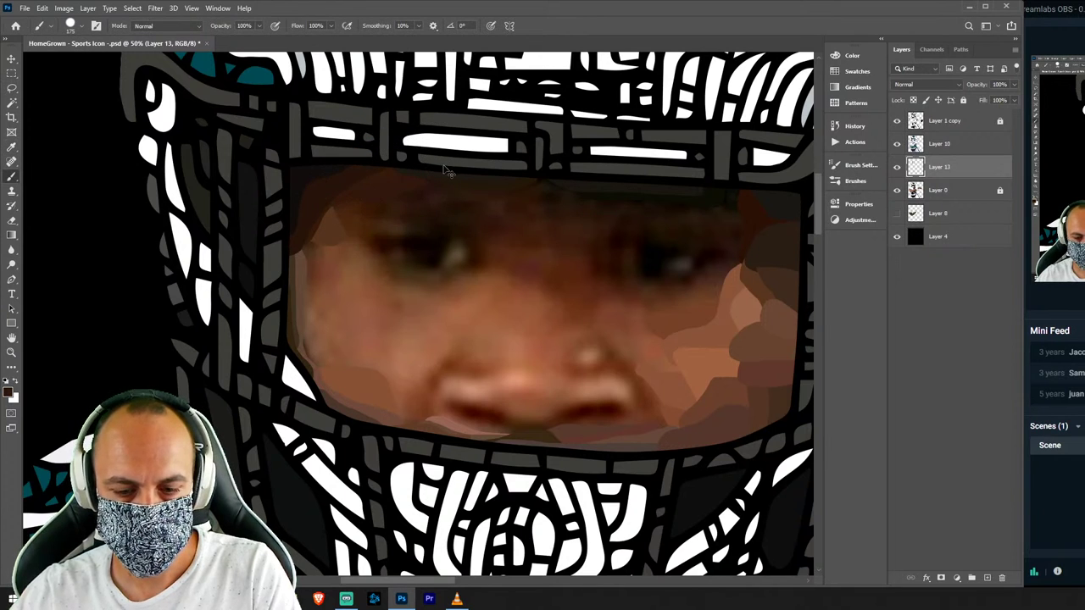
Paint a brown patch across the top of the face, sampled from the face.
{"action": "key", "text": "l"}
{"action": "left_click_drag", "start_coordinate": [454, 154], "coordinate": [442, 177]}
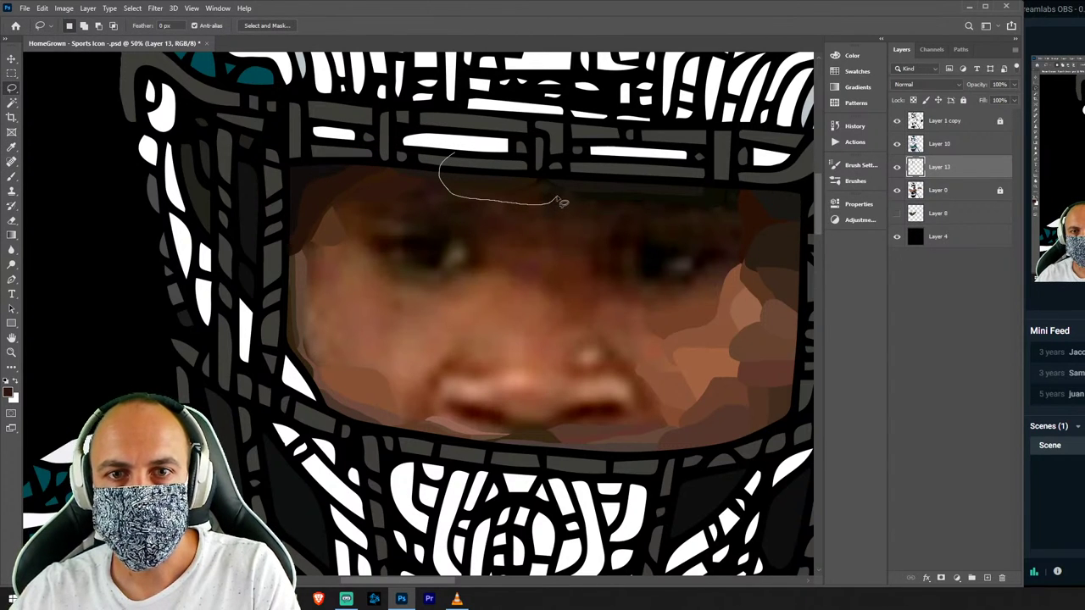
{"action": "left_click_drag", "start_coordinate": [602, 185], "coordinate": [424, 182]}
{"action": "key", "text": "i"}
{"action": "left_click", "coordinate": [533, 193]}
{"action": "key", "text": "b"}
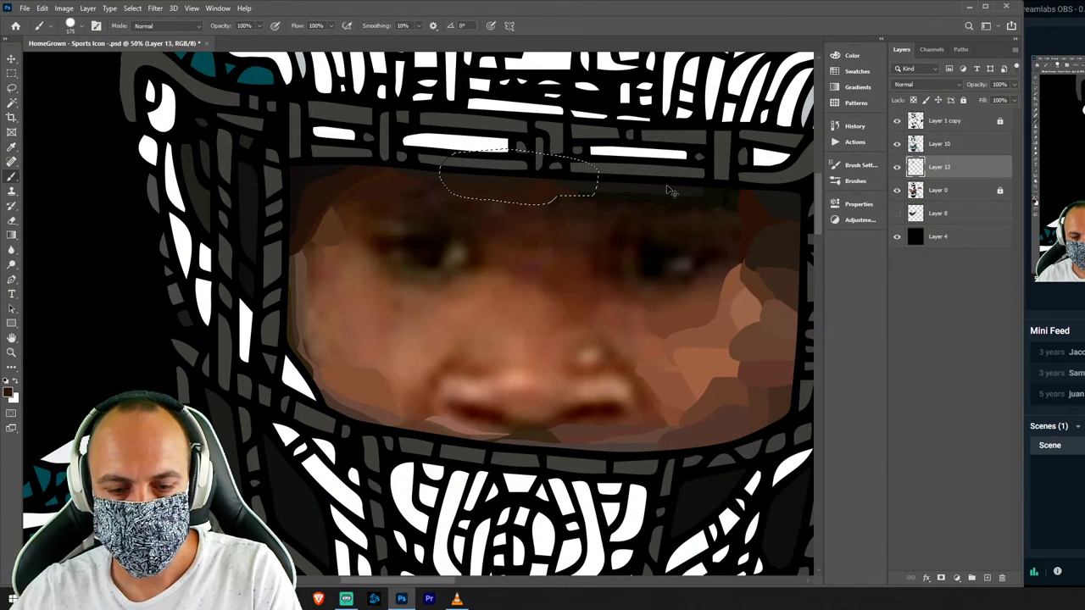
{"action": "key", "text": "ctrl+d"}
Outline a patch beside the right eye and fill it with a nearby sampled skin tone.
{"action": "key", "text": "l"}
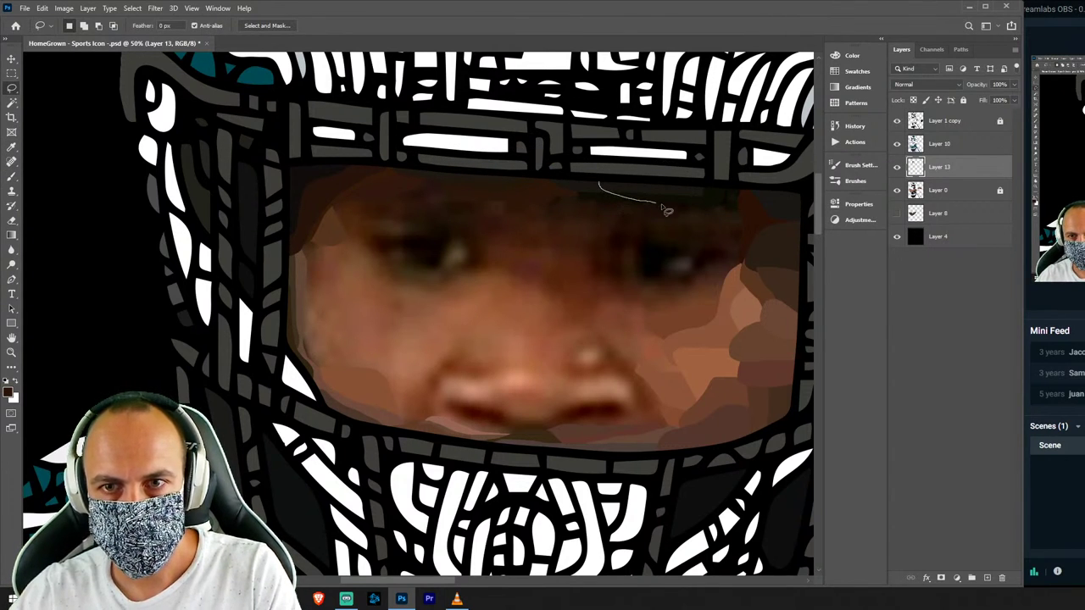
{"action": "left_click_drag", "start_coordinate": [666, 210], "coordinate": [633, 227]}
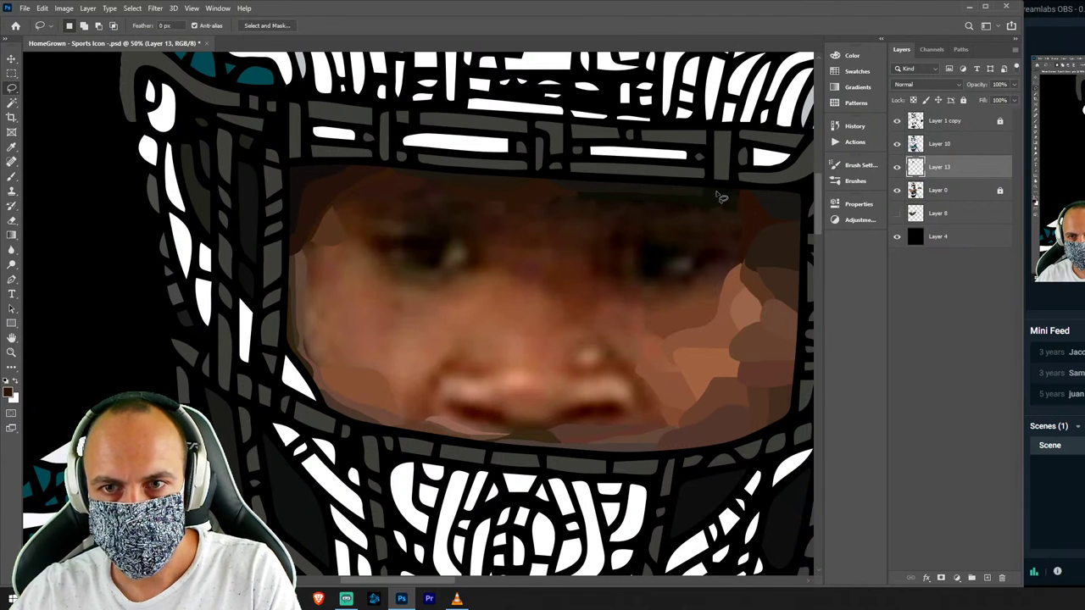
{"action": "left_click_drag", "start_coordinate": [732, 182], "coordinate": [727, 182]}
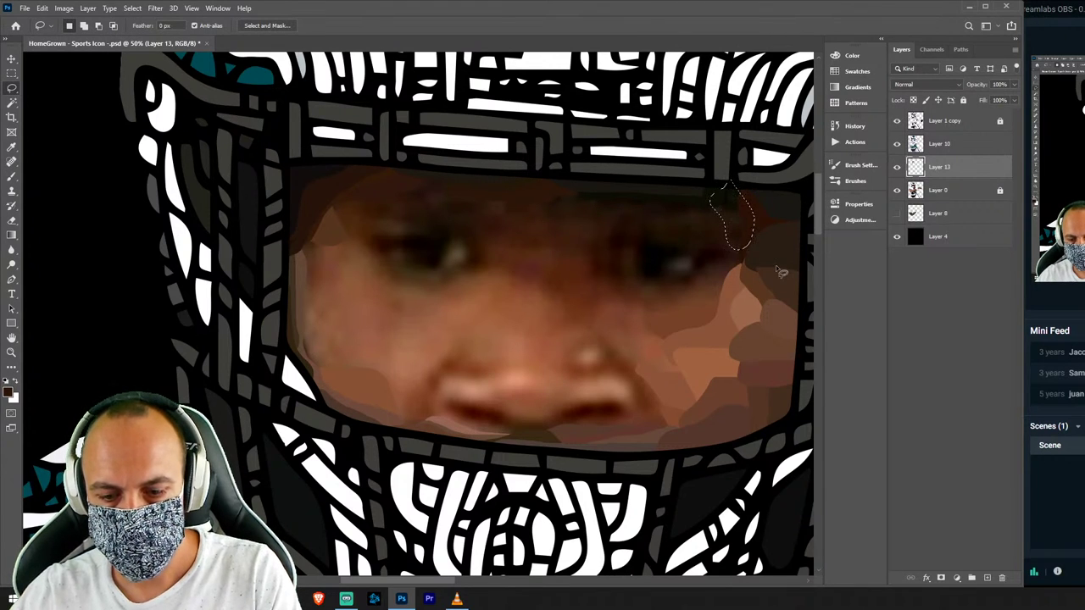
{"action": "key", "text": "i"}
{"action": "left_click", "coordinate": [732, 213]}
{"action": "key", "text": "b"}
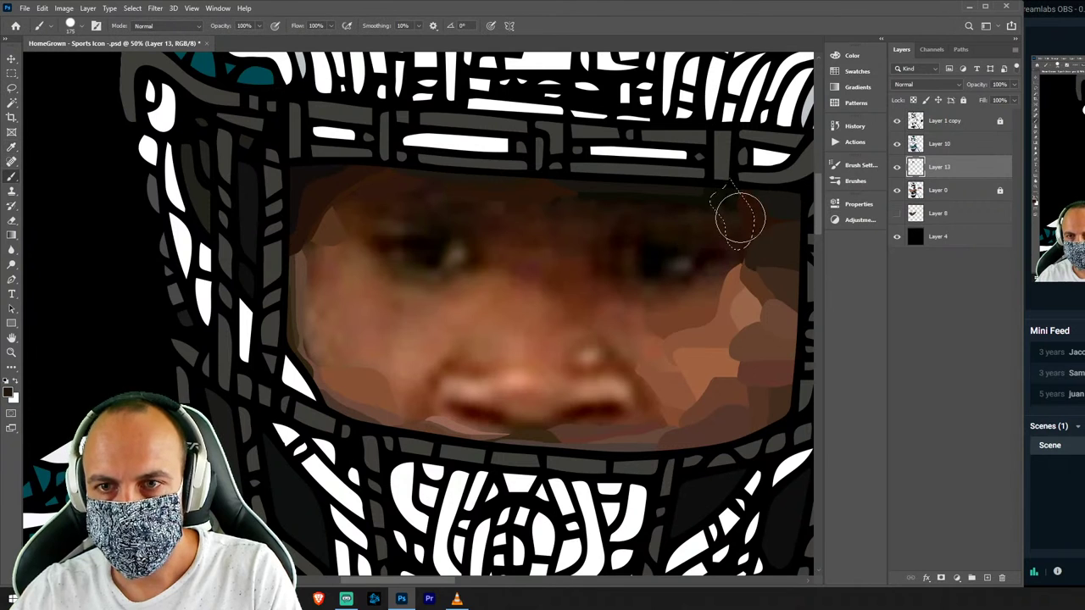
{"action": "left_click", "coordinate": [957, 144]}
Merge Layer 10 into Layer 13 and add a new Layer 14 above Layer 0.
{"action": "key", "text": "ctrl+e"}
{"action": "left_click", "coordinate": [947, 167]}
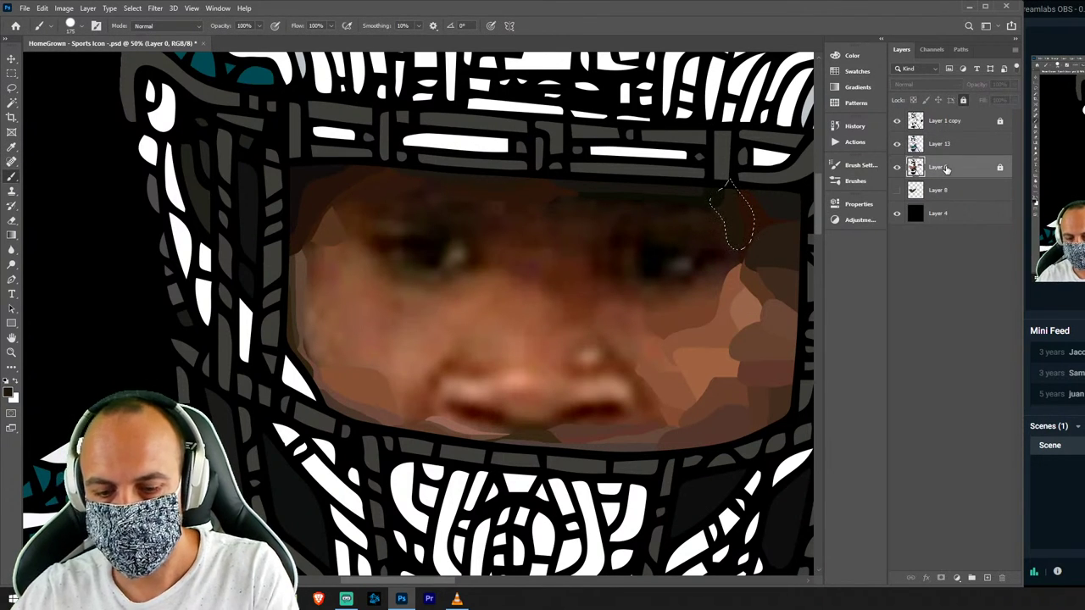
{"action": "key", "text": "ctrl+shift+n"}
{"action": "key", "text": "Return"}
{"action": "key", "text": "i"}
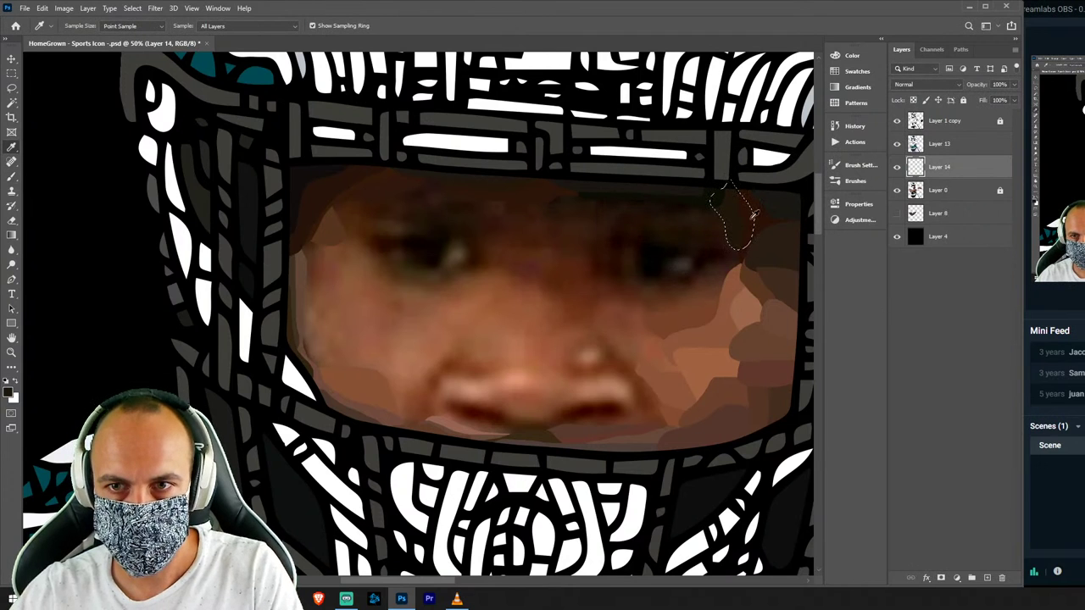
{"action": "key", "text": "ctrl+d"}
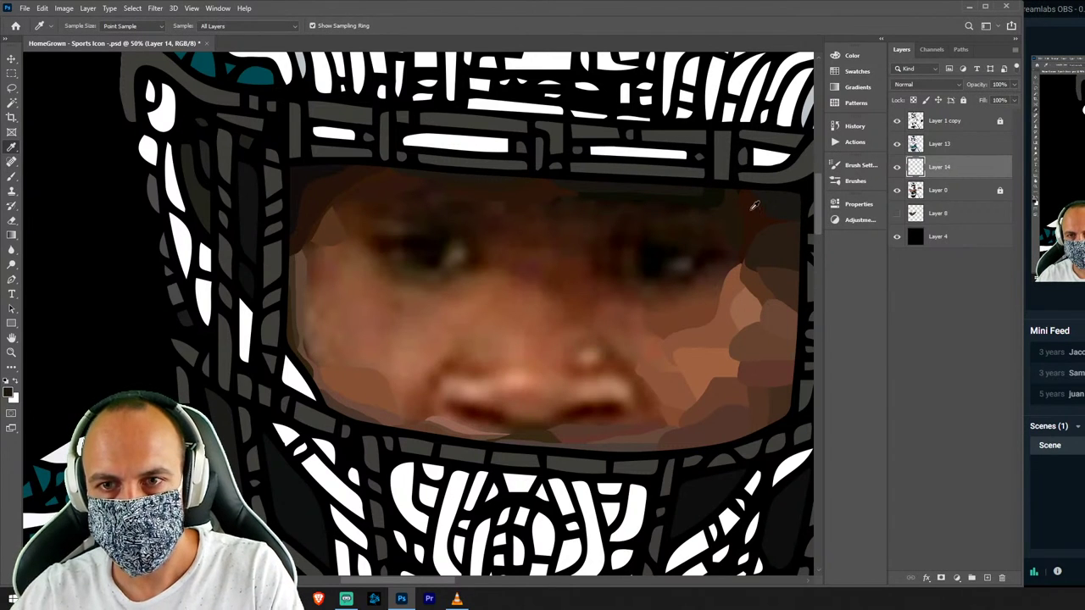
Fill another lassoed face patch with a lighter brown sampled from the face.
{"action": "key", "text": "l"}
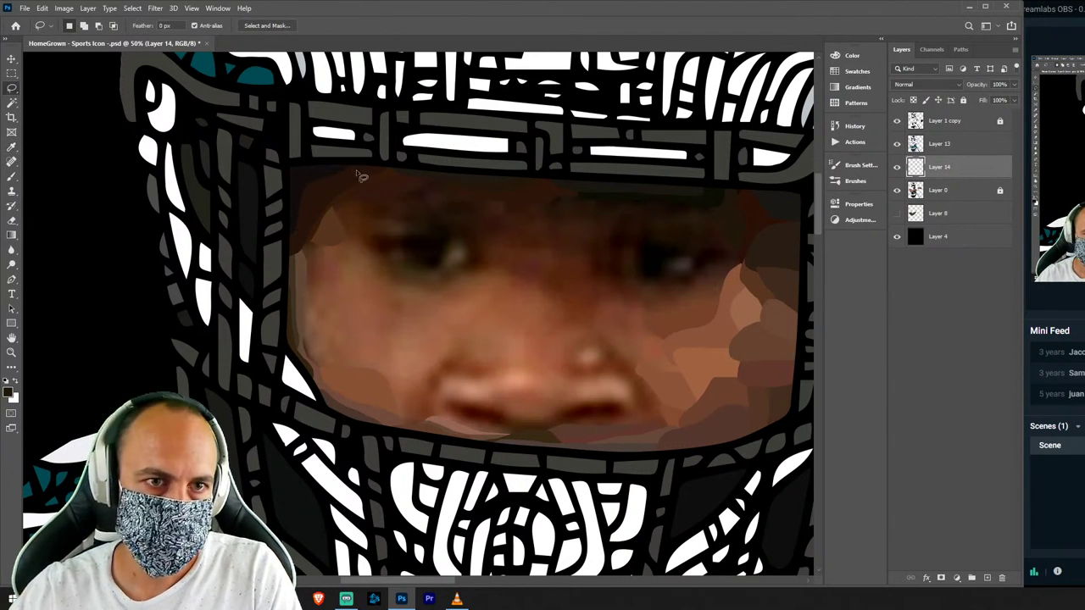
{"action": "mouse_move", "coordinate": [321, 222]}
{"action": "left_mouse_down"}
{"action": "mouse_move", "coordinate": [339, 174]}
{"action": "mouse_move", "coordinate": [314, 198]}
{"action": "left_mouse_up"}
{"action": "key", "text": "i"}
{"action": "left_click", "coordinate": [358, 203]}
{"action": "key", "text": "b"}
{"action": "key", "text": "ctrl+d"}
Repaint the dark strip on the left cheek in the neighbouring skin brown.
{"action": "key", "text": "l"}
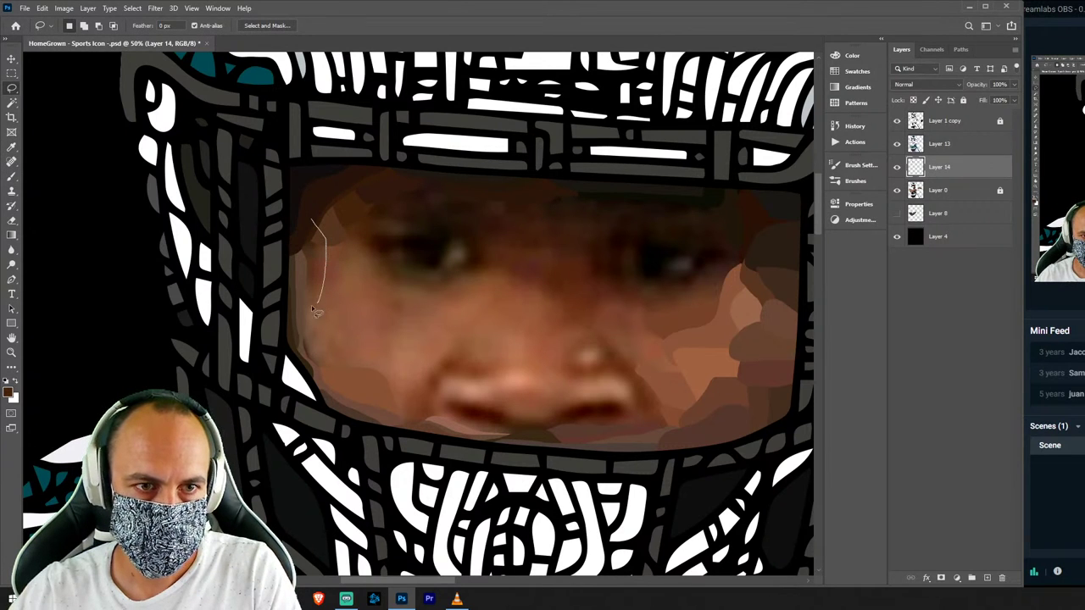
{"action": "left_click_drag", "start_coordinate": [286, 254], "coordinate": [299, 223]}
{"action": "key", "text": "i"}
{"action": "left_click", "coordinate": [322, 264]}
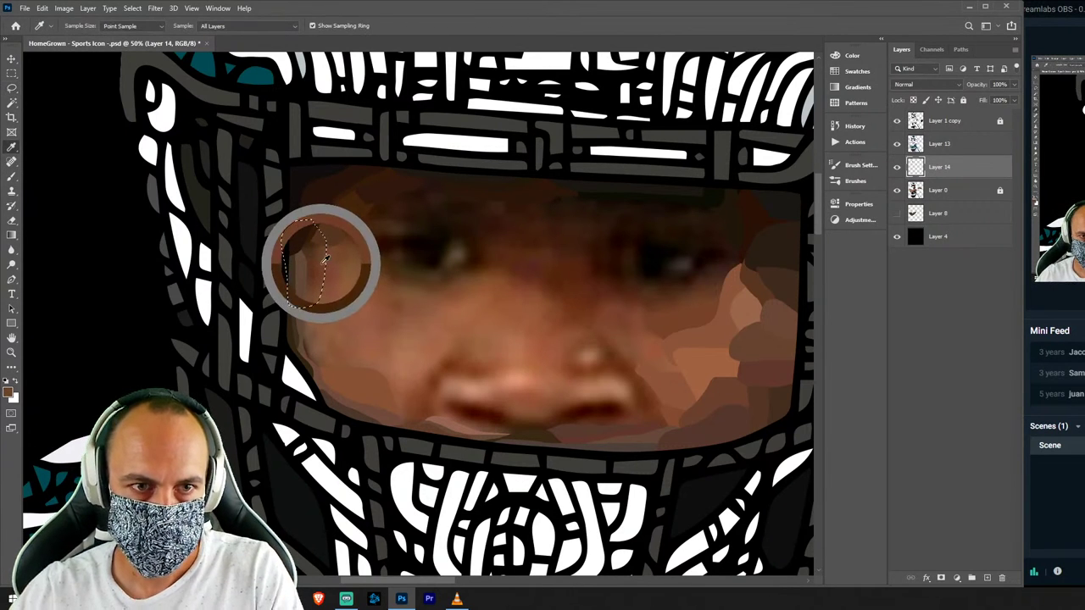
{"action": "key", "text": "b"}
{"action": "left_click_drag", "start_coordinate": [323, 264], "coordinate": [311, 235]}
{"action": "key", "text": "ctrl+d"}
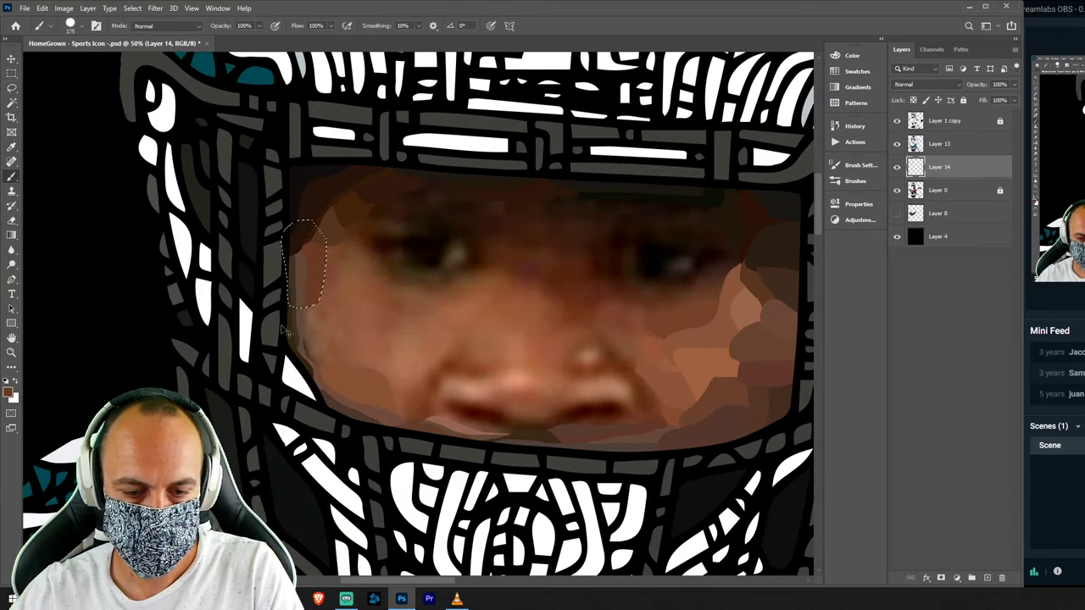
Fill a lower left cheek patch with sampled cheek colour, then outline a small patch left of the nose.
{"action": "key", "text": "l"}
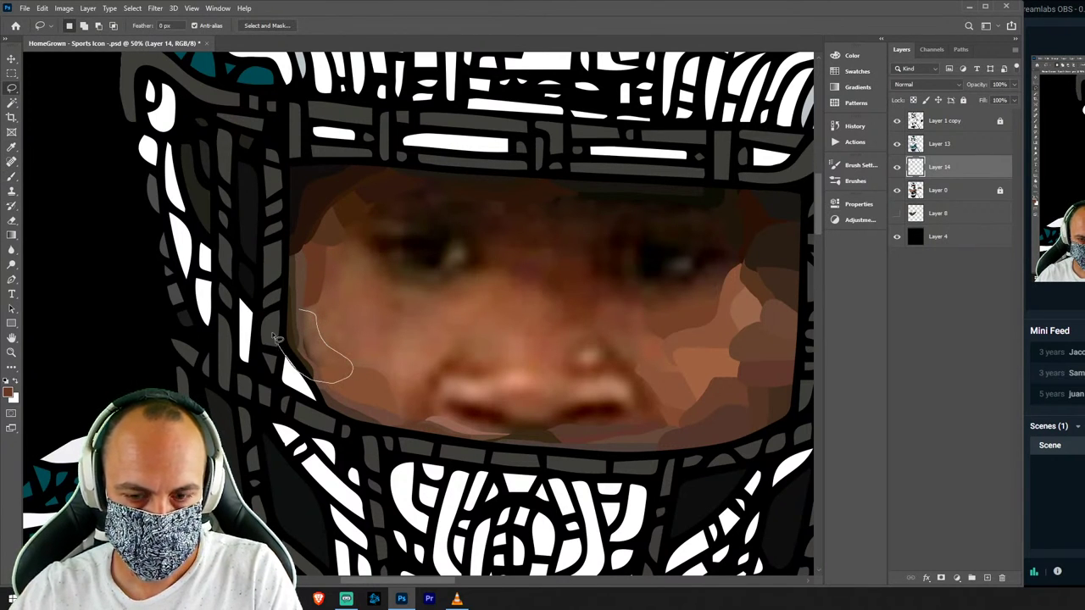
{"action": "left_click_drag", "start_coordinate": [277, 338], "coordinate": [275, 333]}
{"action": "key", "text": "i"}
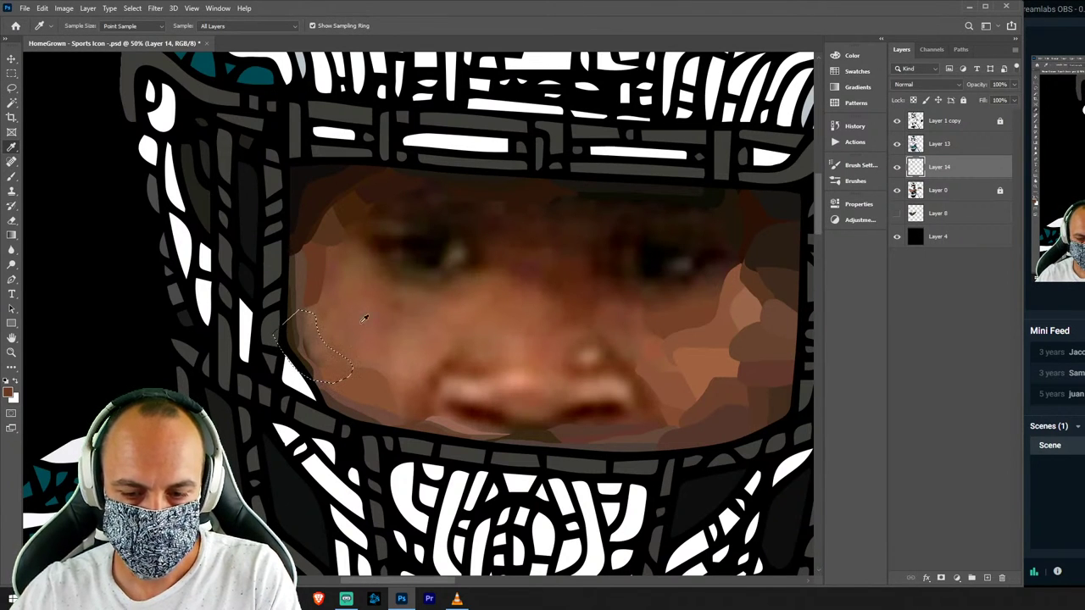
{"action": "left_click", "coordinate": [321, 340]}
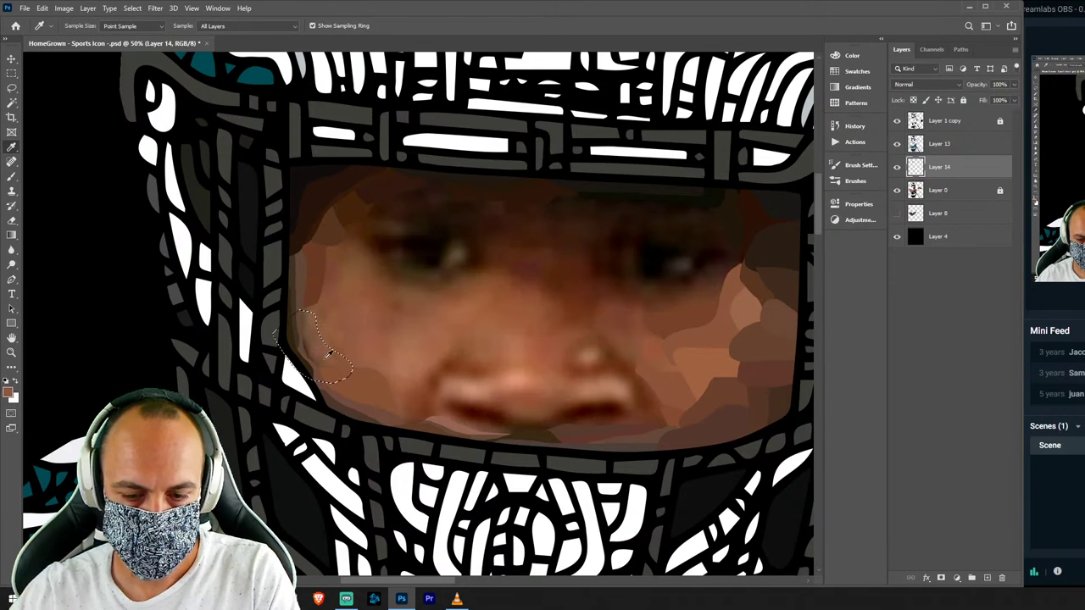
{"action": "key", "text": "b"}
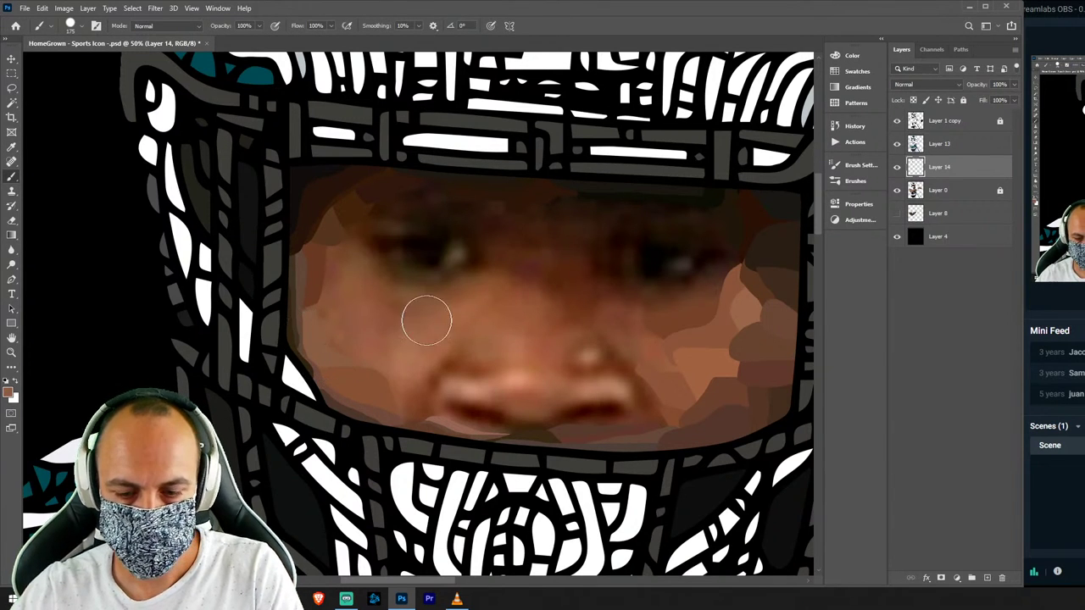
{"action": "key", "text": "l"}
{"action": "left_click", "coordinate": [464, 386]}
{"action": "left_click_drag", "start_coordinate": [354, 371], "coordinate": [366, 374]}
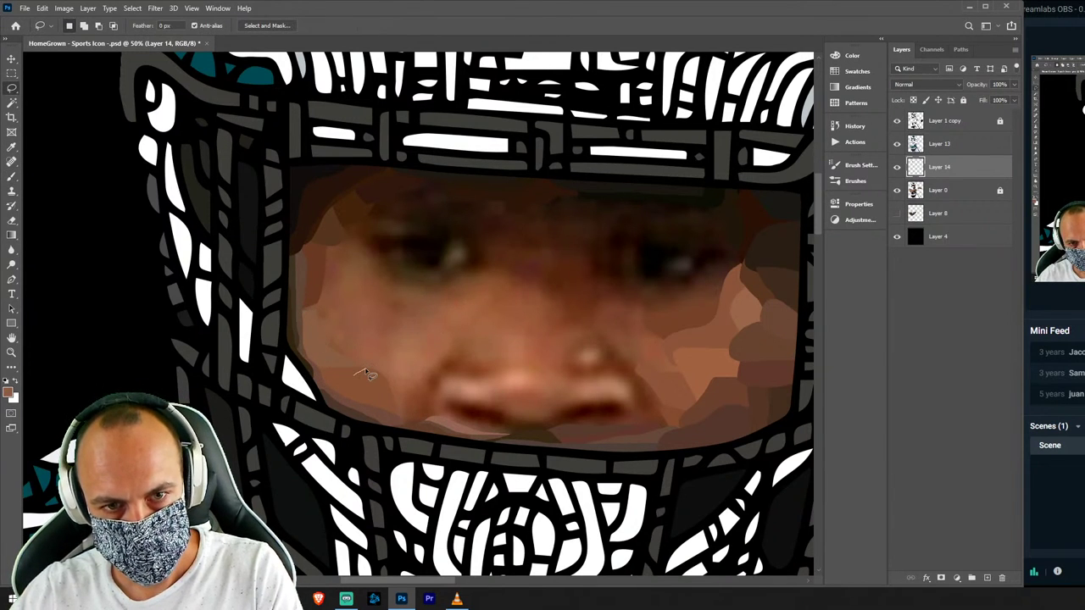
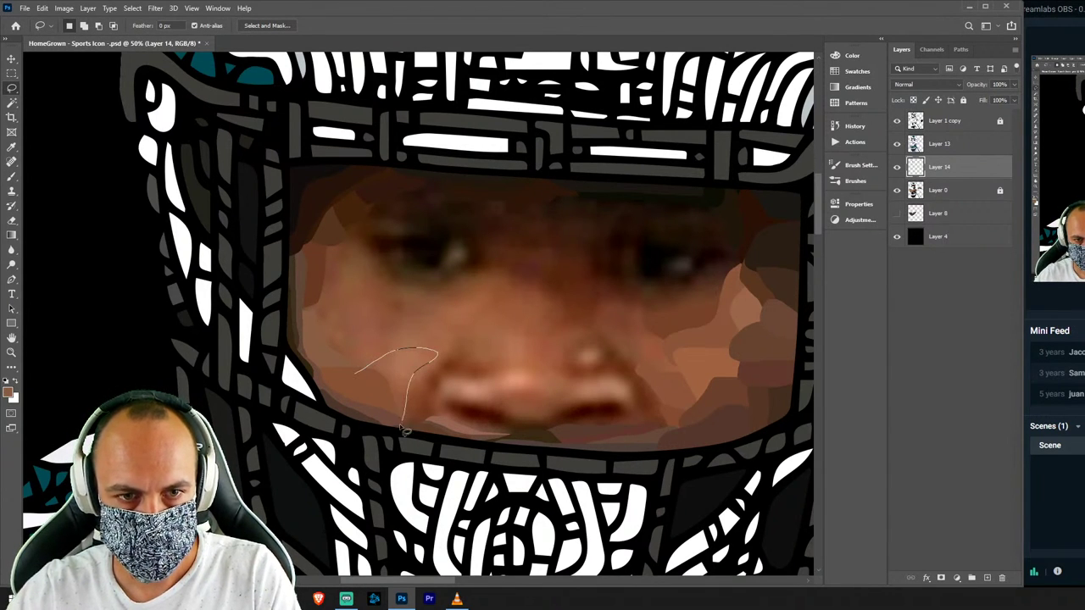
Outline and paint a flat skin-tone facet on the lower left cheek.
{"action": "left_click_drag", "start_coordinate": [360, 402], "coordinate": [356, 375]}
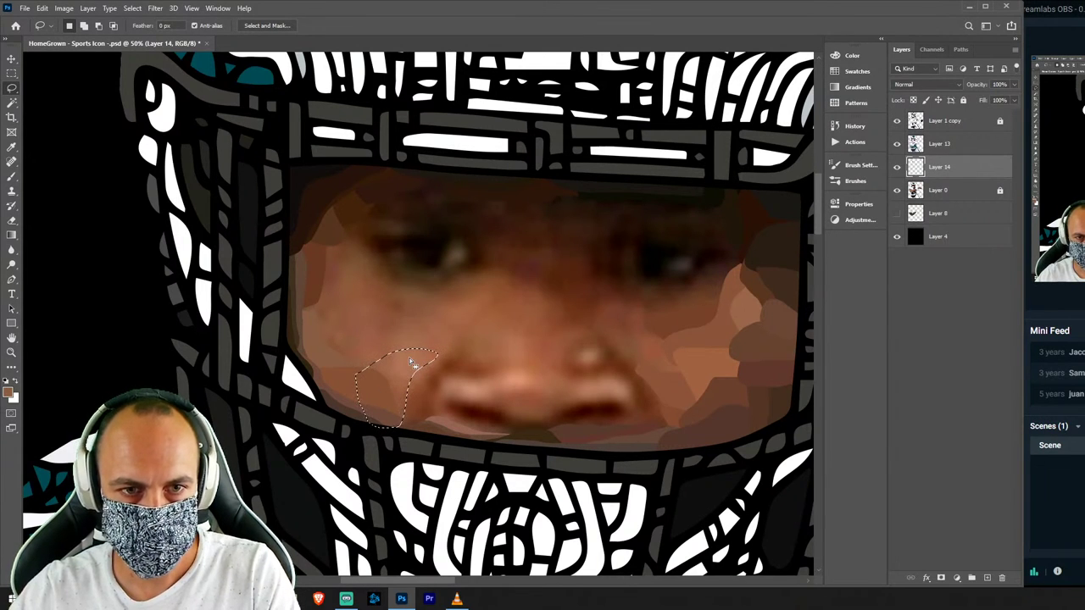
{"action": "key", "text": "b"}
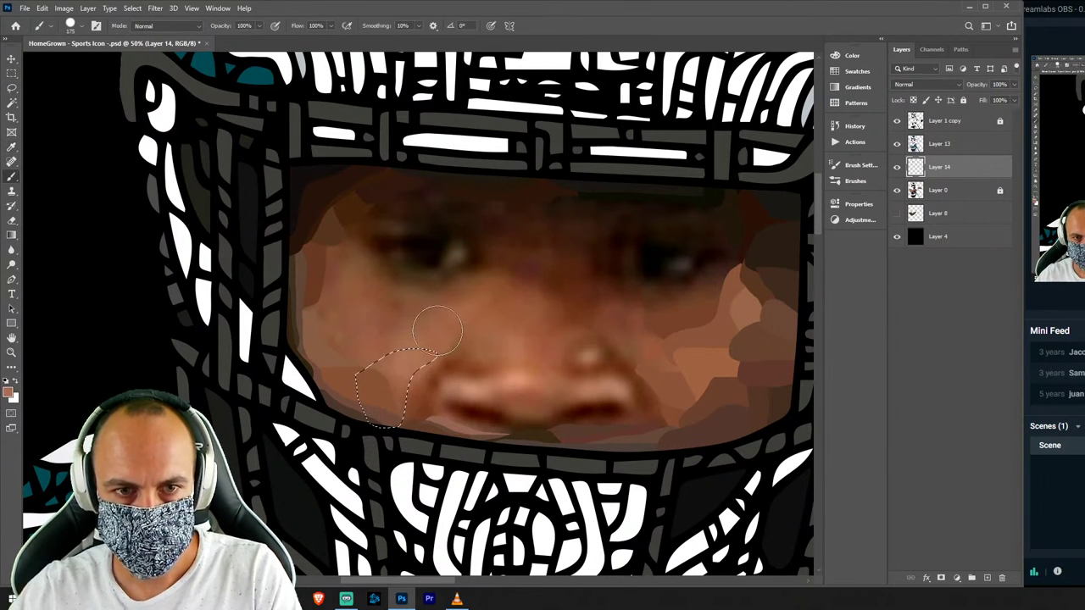
{"action": "key", "text": "ctrl+d"}
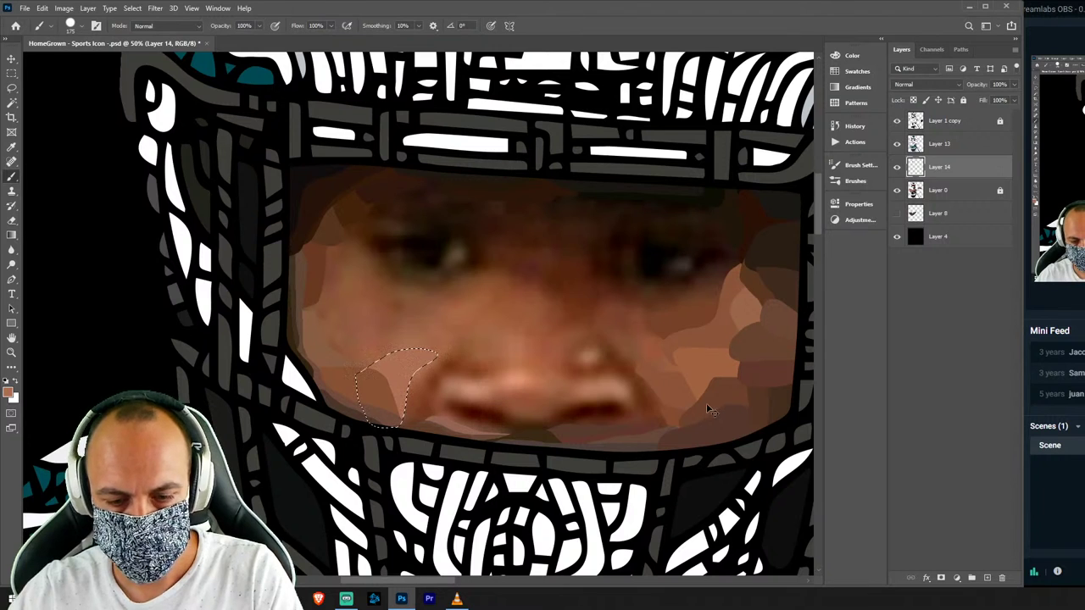
{"action": "key", "text": "i"}
{"action": "key", "text": "l"}
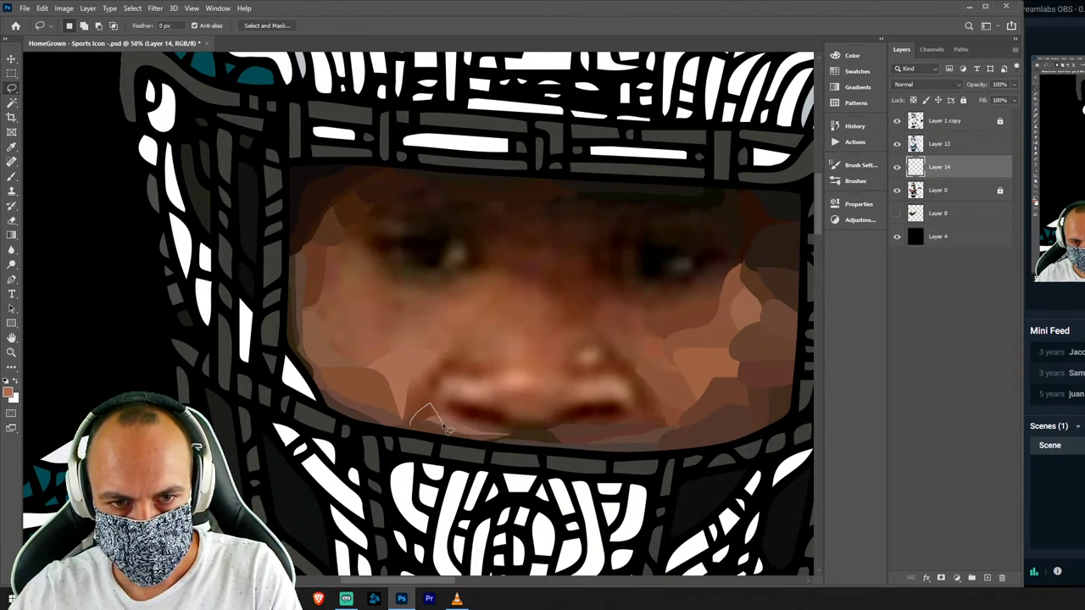
Paint a sampled skin-tone facet near the chin.
{"action": "left_click_drag", "start_coordinate": [447, 429], "coordinate": [416, 448]}
{"action": "key", "text": "i"}
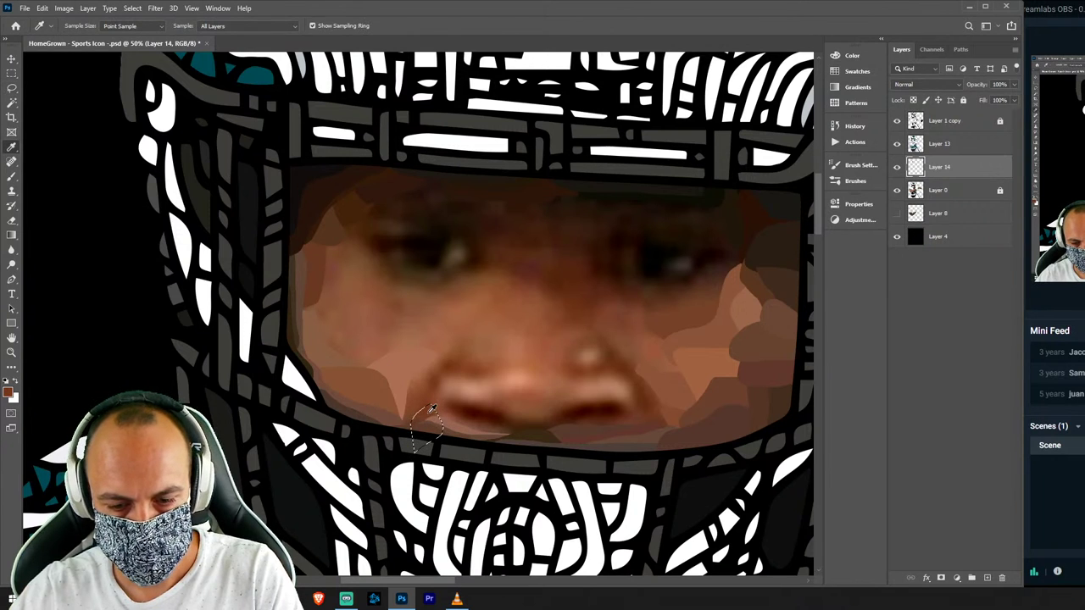
{"action": "key", "text": "b"}
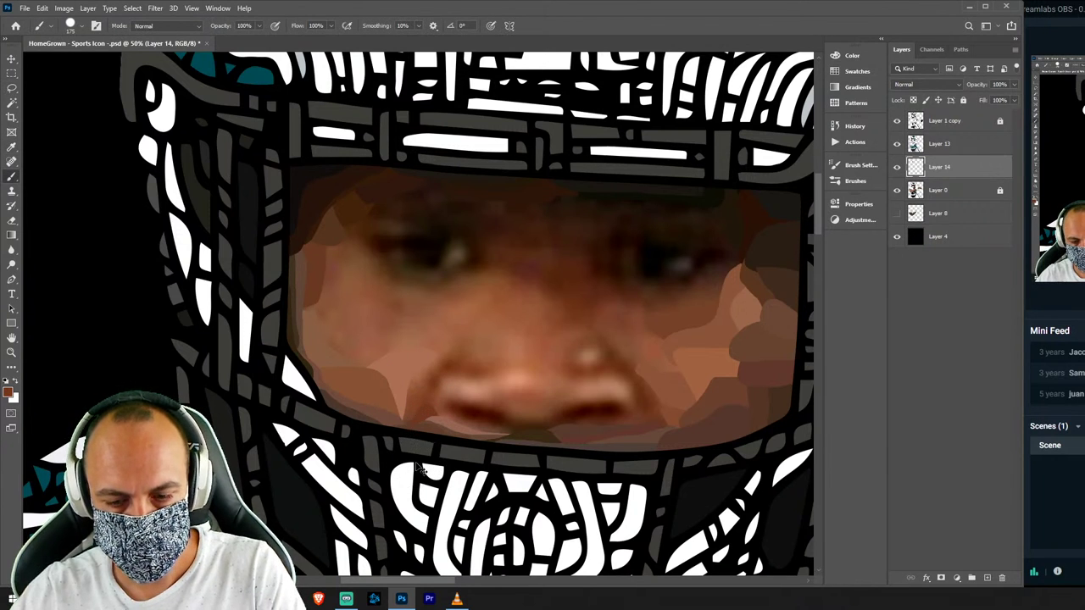
{"action": "key", "text": "ctrl+d"}
{"action": "key", "text": "l"}
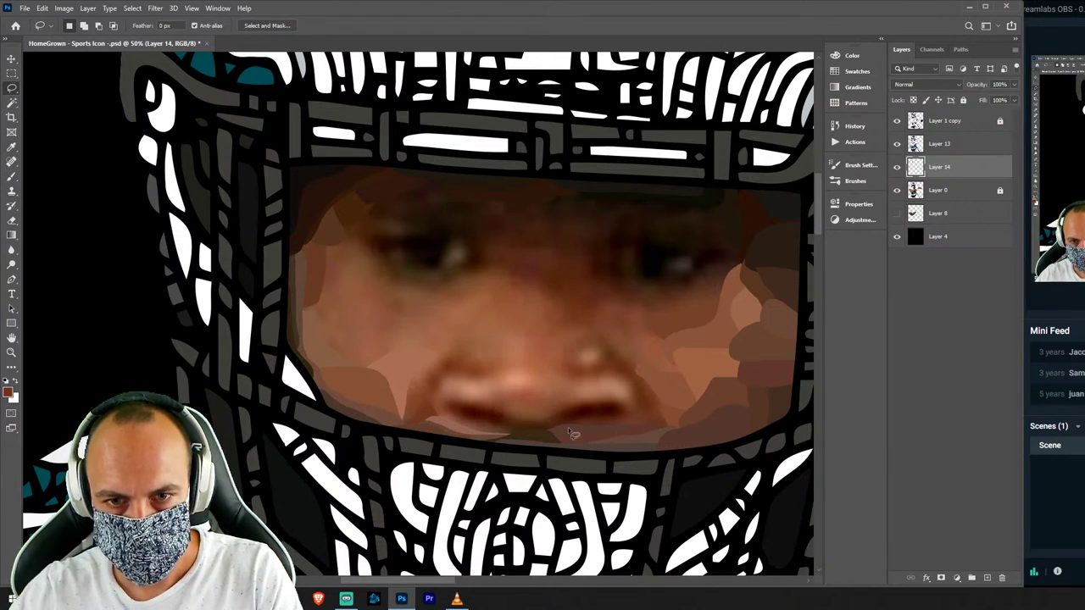
Outline a longer facet along the chin and fill it with sampled skin tone.
{"action": "left_click_drag", "start_coordinate": [569, 431], "coordinate": [628, 428]}
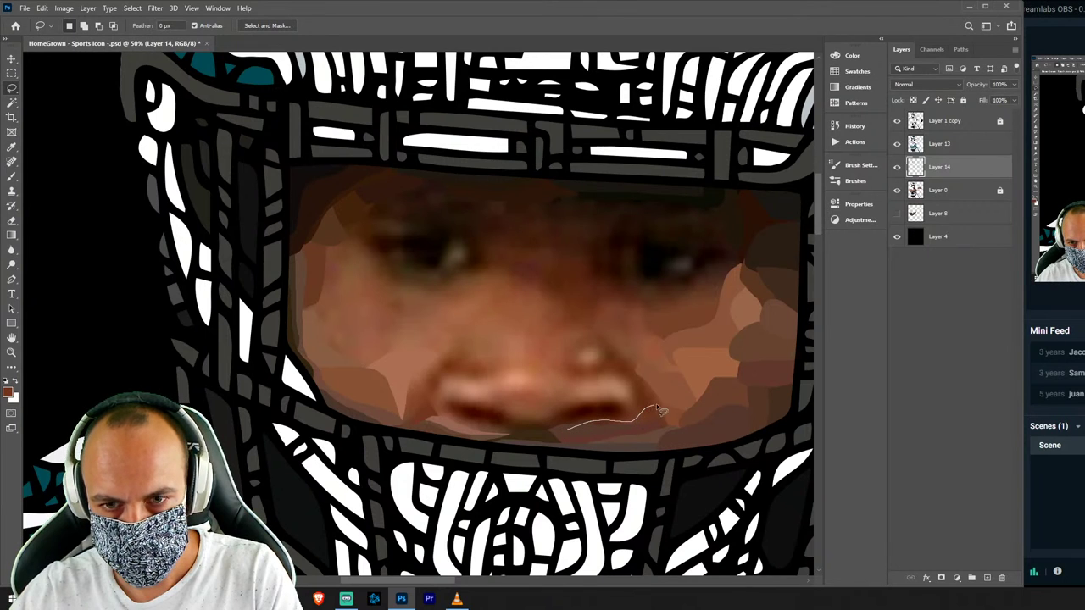
{"action": "left_click_drag", "start_coordinate": [703, 426], "coordinate": [677, 454]}
{"action": "key", "text": "i"}
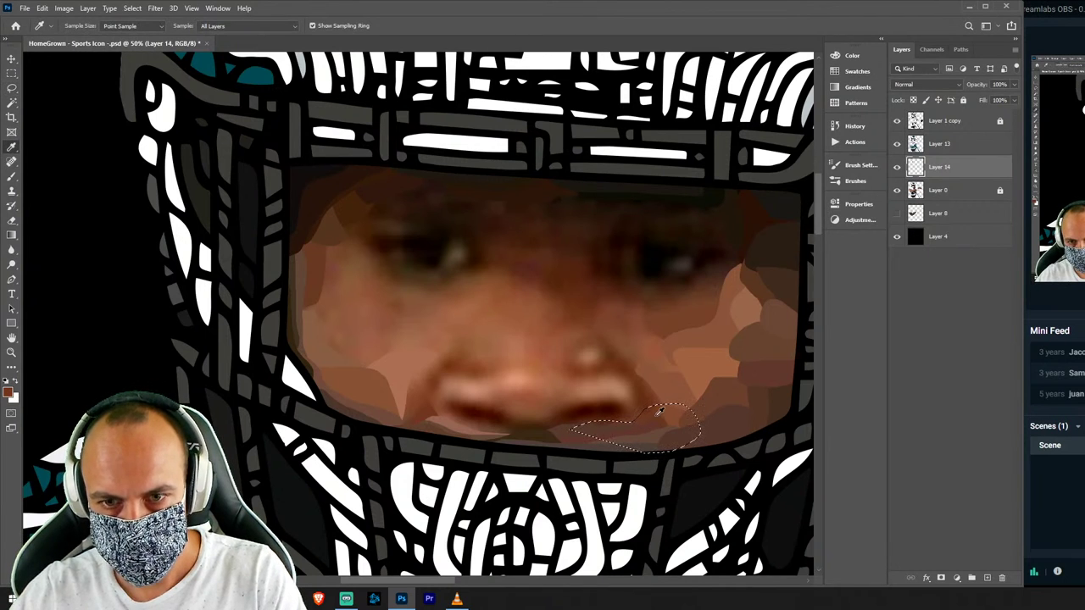
{"action": "key", "text": "b"}
{"action": "key", "text": "ctrl+h"}
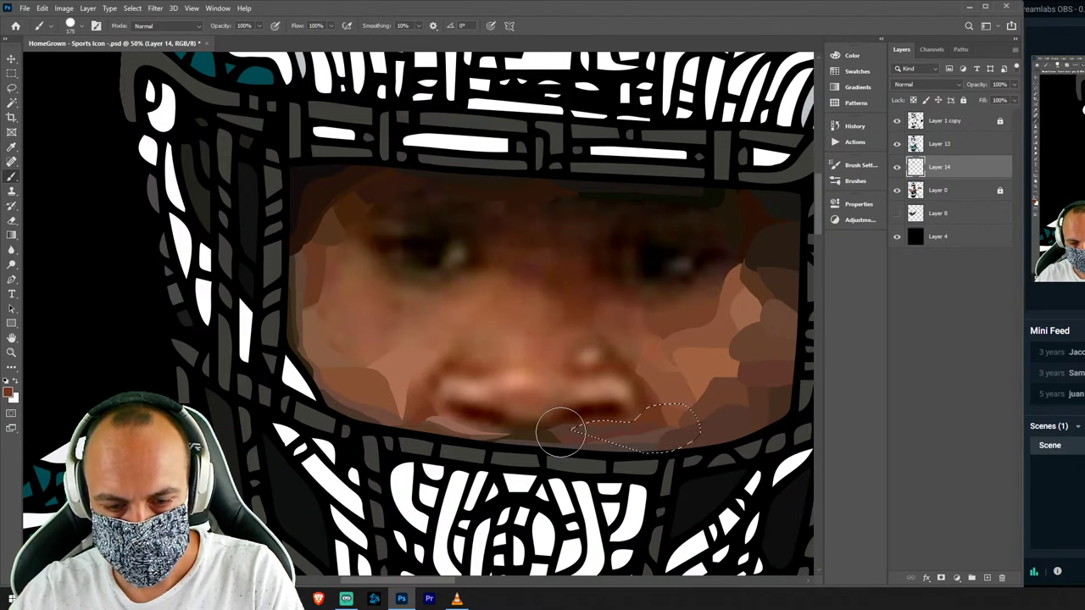
{"action": "key", "text": "l"}
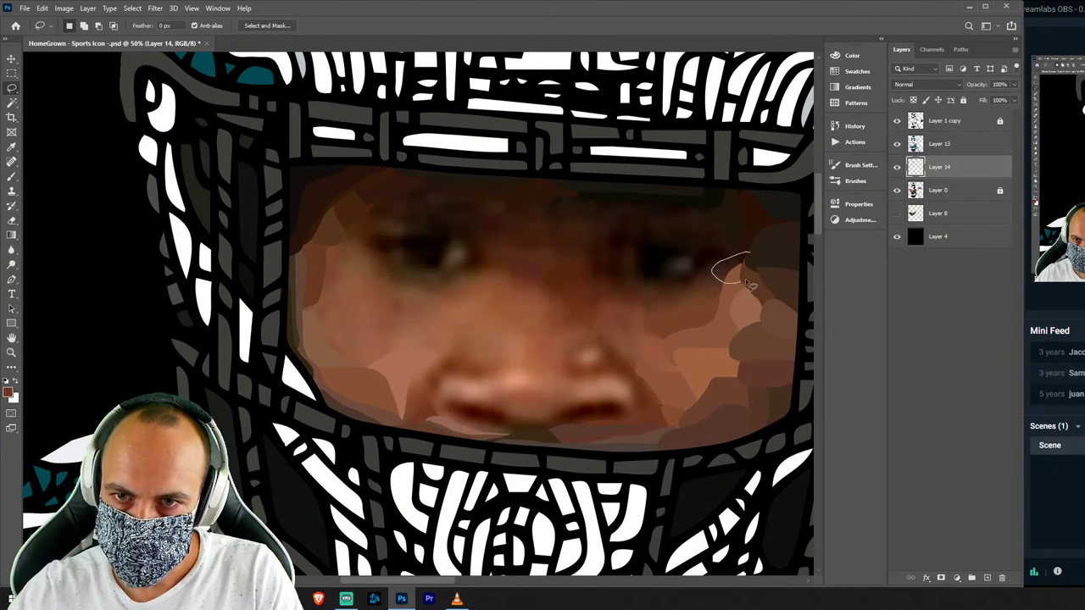
Sample a darker brown from beside the right eye and paint with it.
{"action": "key", "text": "i"}
{"action": "left_click", "coordinate": [727, 260]}
{"action": "key", "text": "b"}
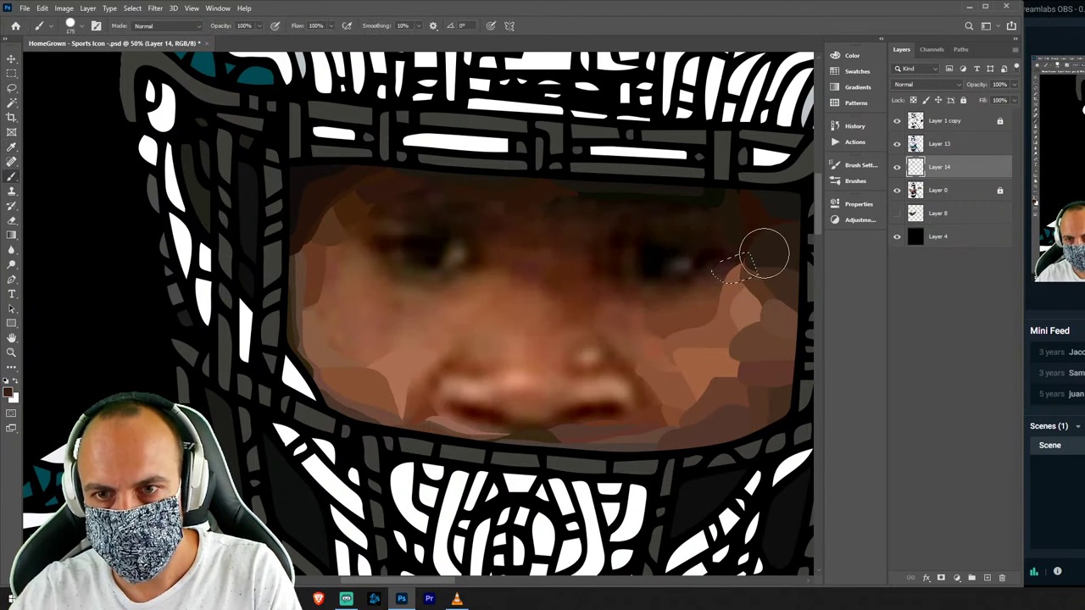
{"action": "key", "text": "l"}
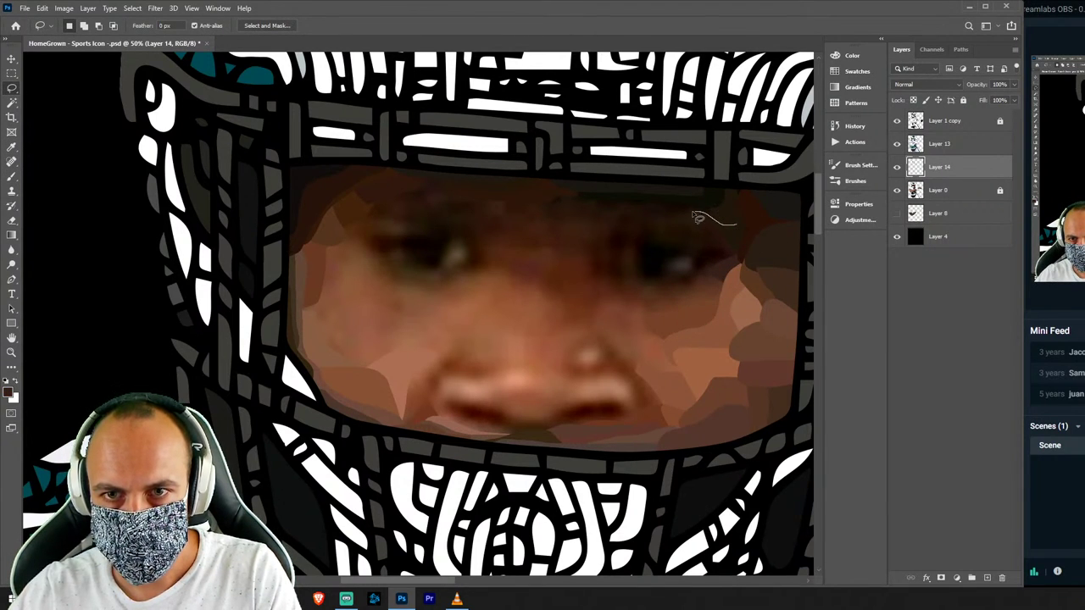
Paint a flat skin-tone facet above the right eye.
{"action": "left_click_drag", "start_coordinate": [664, 192], "coordinate": [717, 197]}
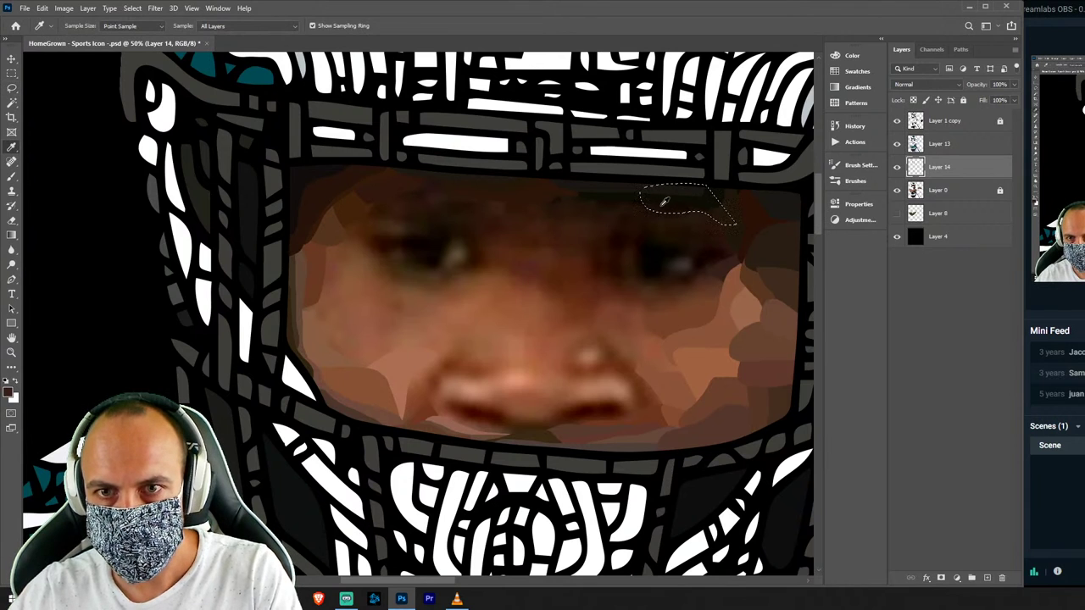
{"action": "key", "text": "b"}
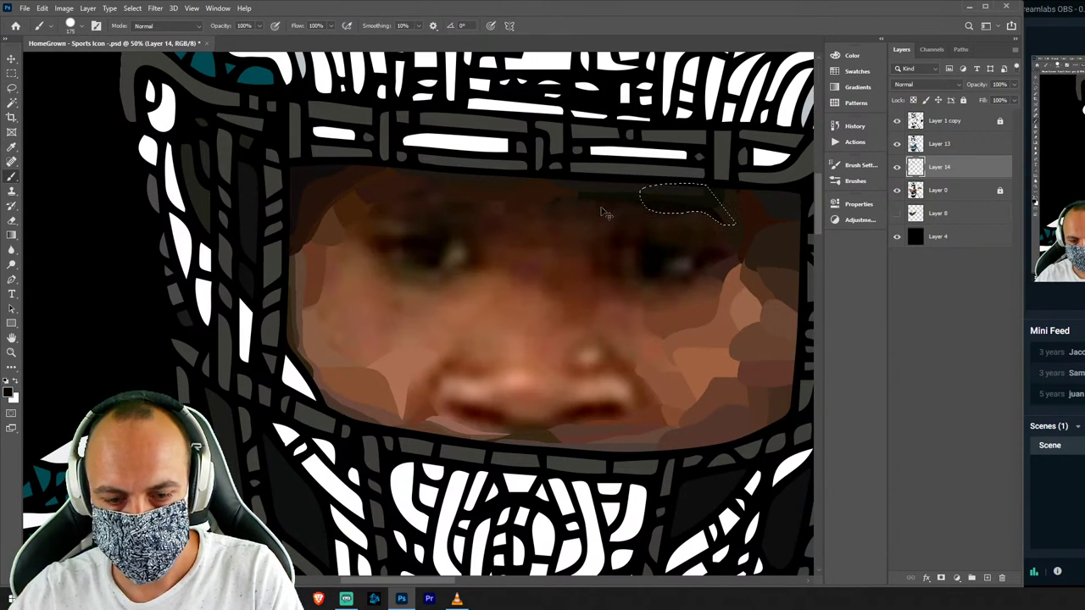
{"action": "key", "text": "ctrl+d"}
{"action": "key", "text": "l"}
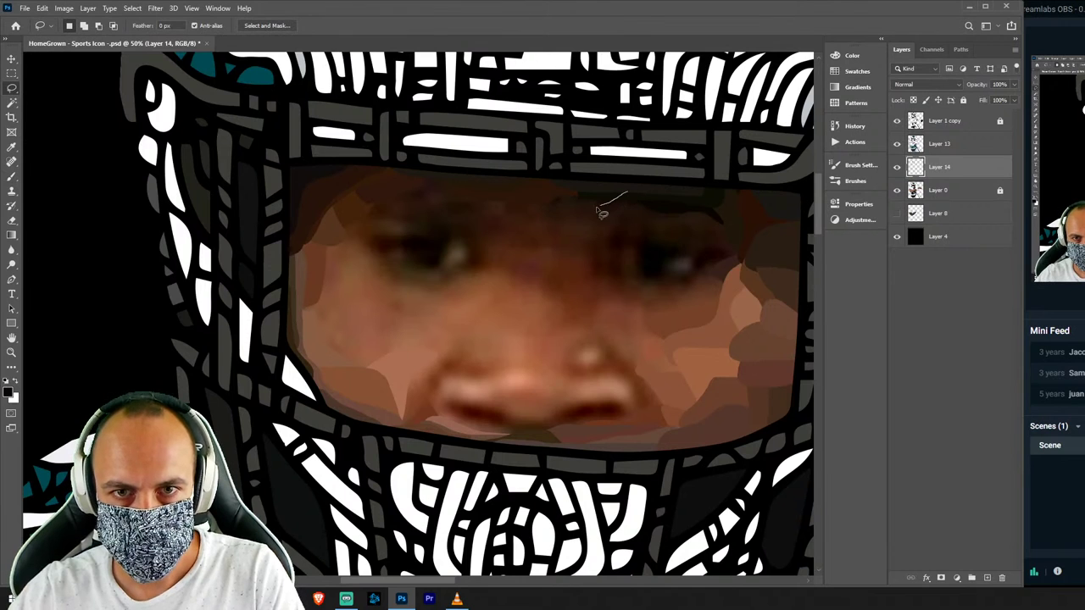
Paint a sampled-colour facet on the middle of the forehead.
{"action": "mouse_move", "coordinate": [553, 186]}
{"action": "left_mouse_down"}
{"action": "mouse_move", "coordinate": [605, 177]}
{"action": "mouse_move", "coordinate": [564, 206]}
{"action": "left_mouse_up"}
{"action": "key", "text": "i"}
{"action": "key", "text": "b"}
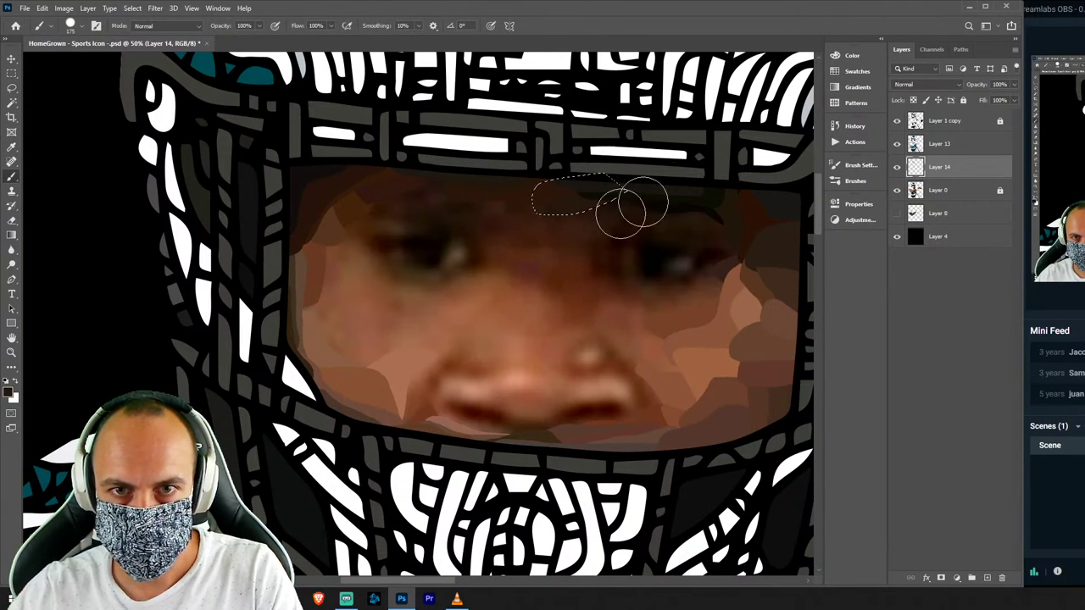
{"action": "key", "text": "l"}
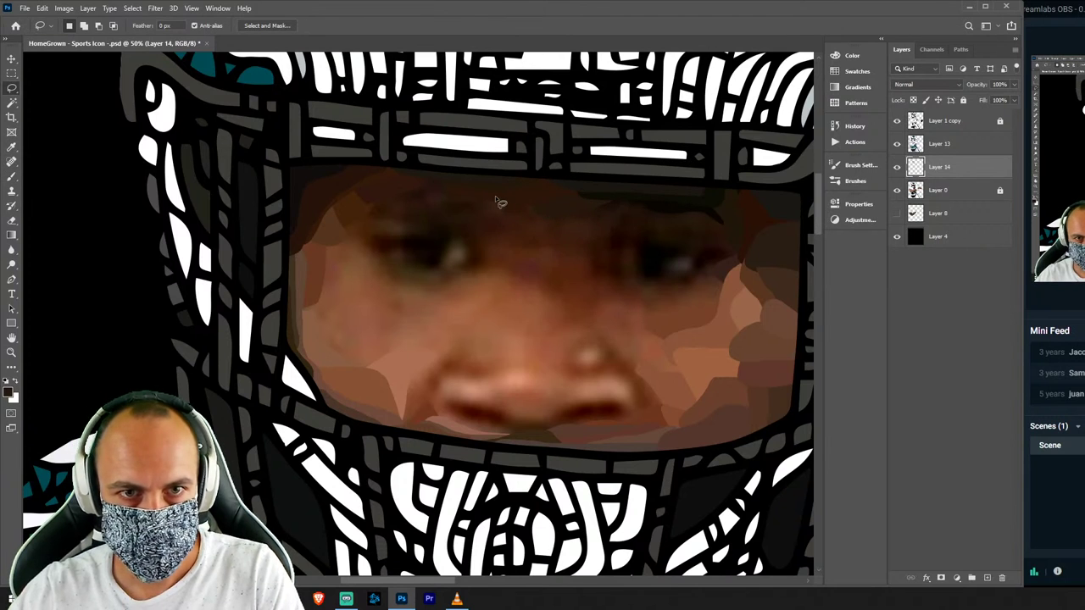
Paint an upper-left forehead facet in the sampled skin tone, cancelling the accidental Color Balance dialog.
{"action": "left_click_drag", "start_coordinate": [389, 217], "coordinate": [497, 165]}
{"action": "key", "text": "i"}
{"action": "left_click", "coordinate": [433, 180]}
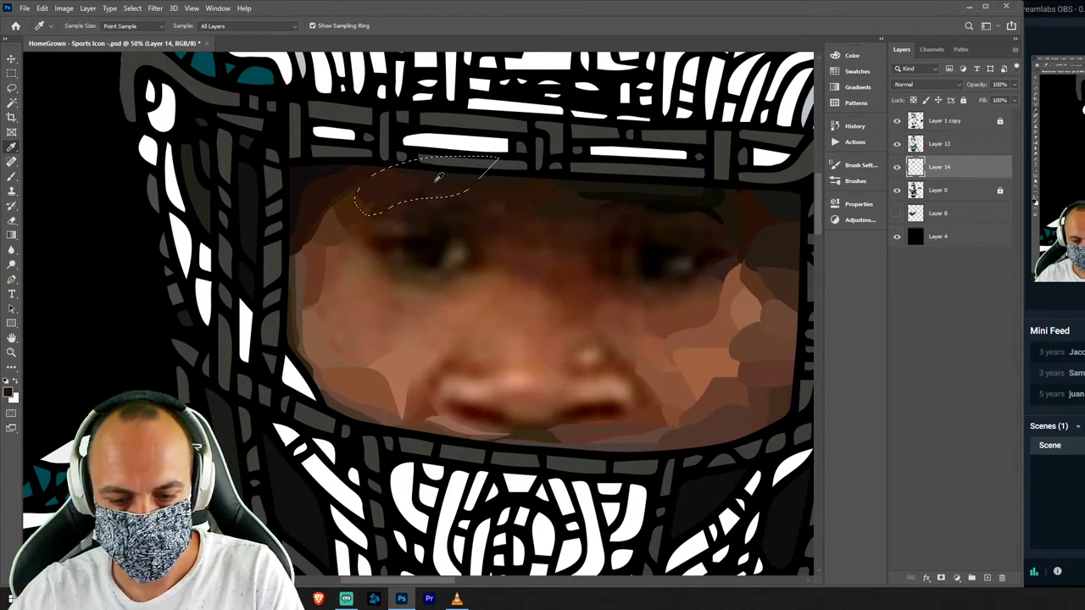
{"action": "key", "text": "ctrl+b"}
{"action": "left_click", "coordinate": [820, 181]}
{"action": "key", "text": "b"}
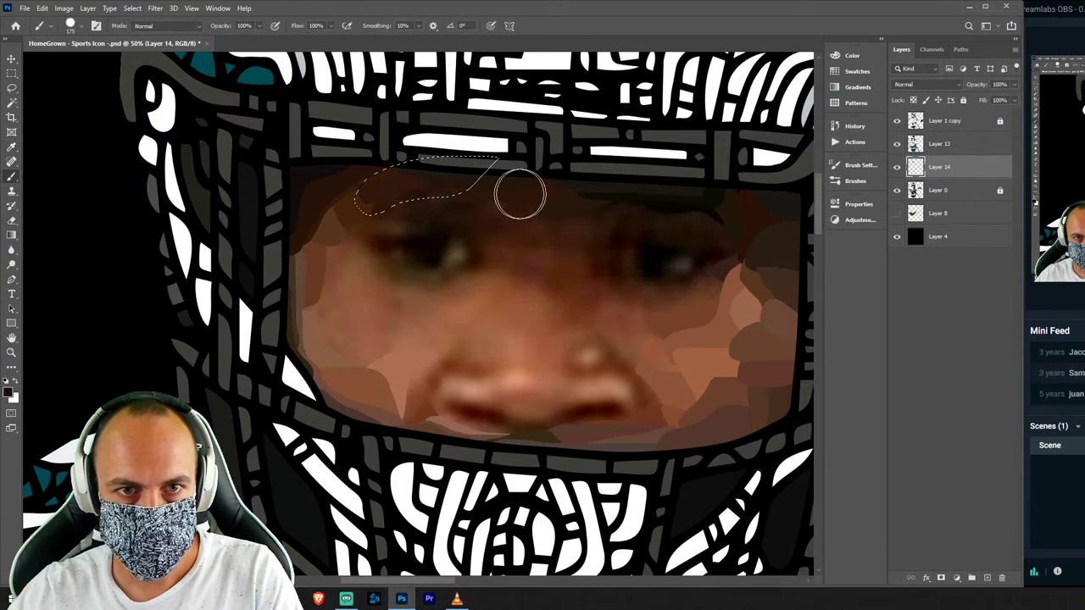
{"action": "key", "text": "ctrl+d"}
{"action": "key", "text": "l"}
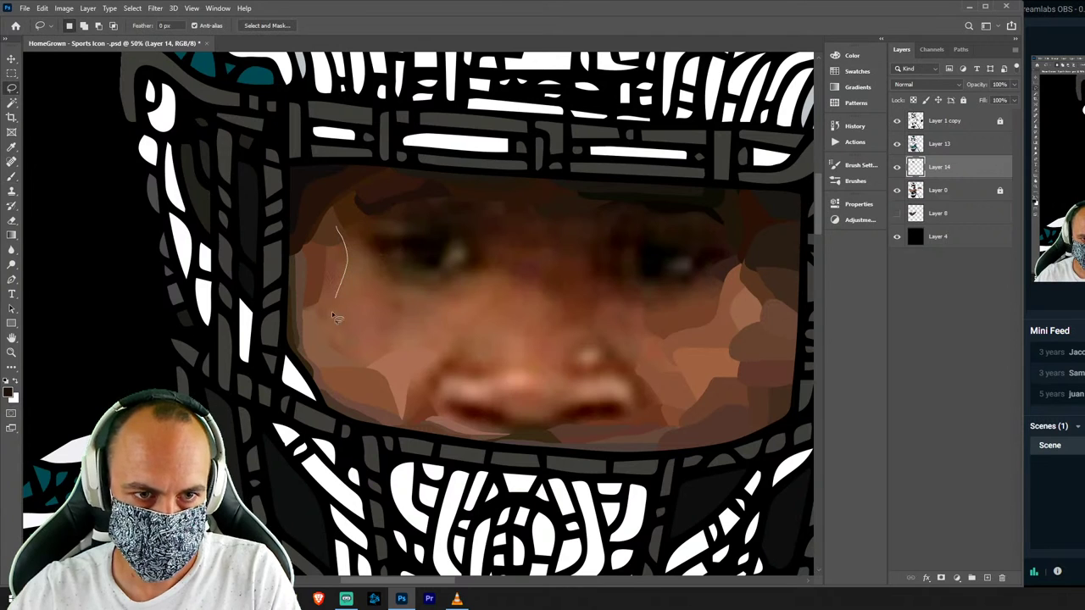
Paint a tall light-toned facet down the left cheek, then undo it.
{"action": "left_click_drag", "start_coordinate": [333, 315], "coordinate": [298, 349]}
{"action": "left_click_drag", "start_coordinate": [315, 257], "coordinate": [310, 259]}
{"action": "key", "text": "i"}
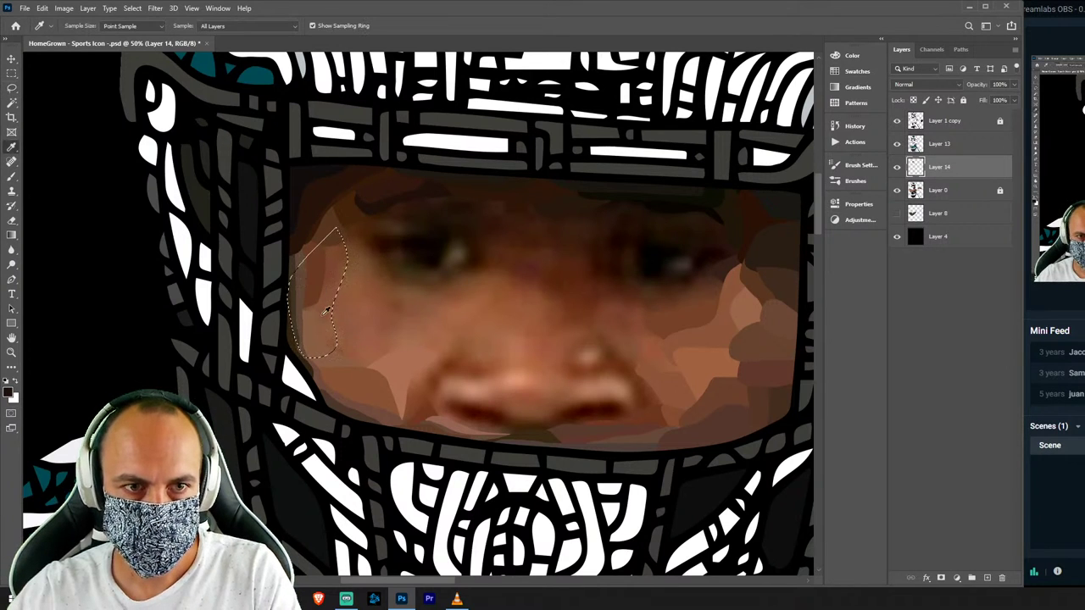
{"action": "left_click", "coordinate": [343, 337]}
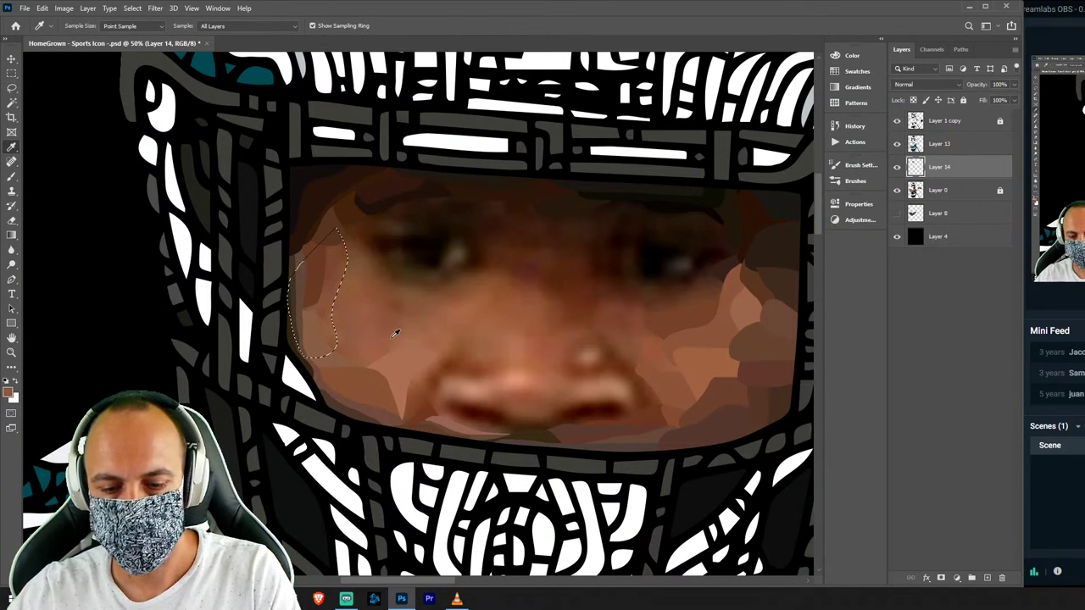
{"action": "key", "text": "b"}
{"action": "left_click_drag", "start_coordinate": [322, 292], "coordinate": [331, 230]}
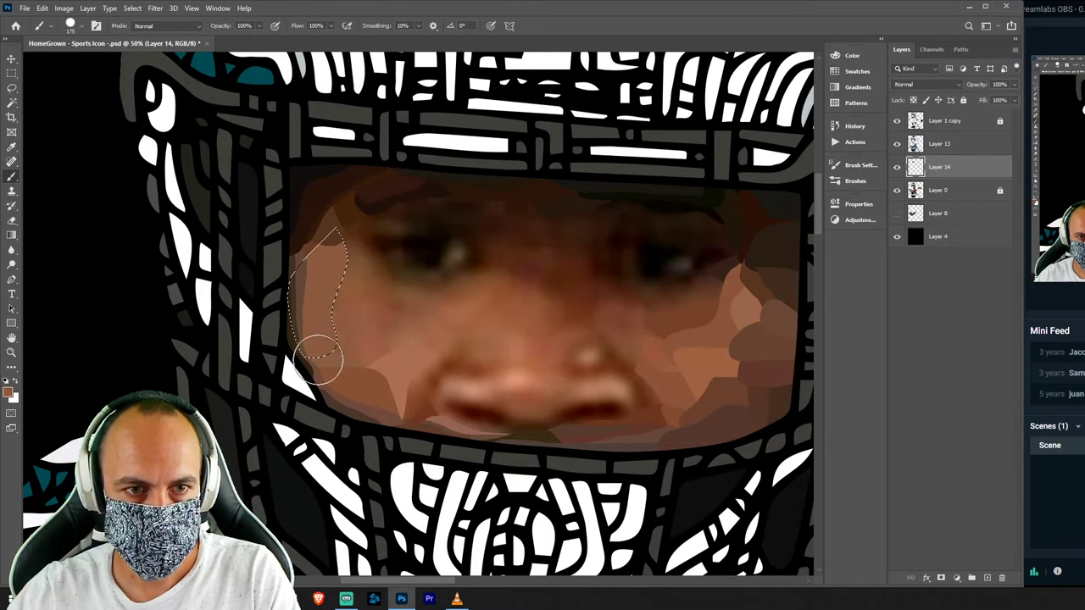
{"action": "key", "text": "ctrl+z"}
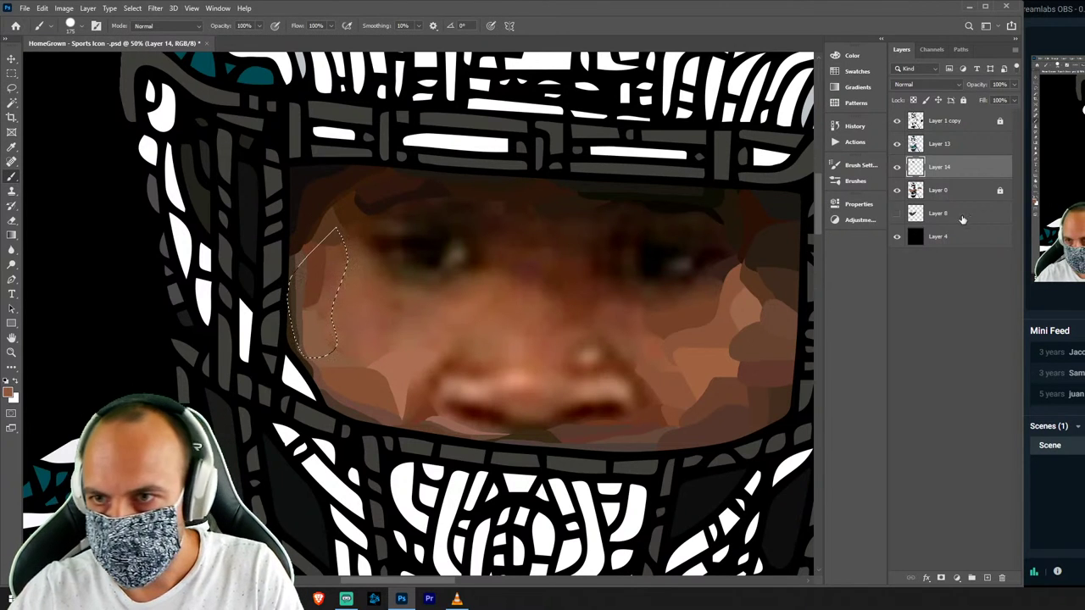
{"action": "key", "text": "ctrl+z"}
Replace the extra paint layers with a fresh empty Layer 14 above the photo.
{"action": "left_click", "coordinate": [956, 190]}
{"action": "key", "text": "ctrl+shift+n"}
{"action": "left_click", "coordinate": [811, 173]}
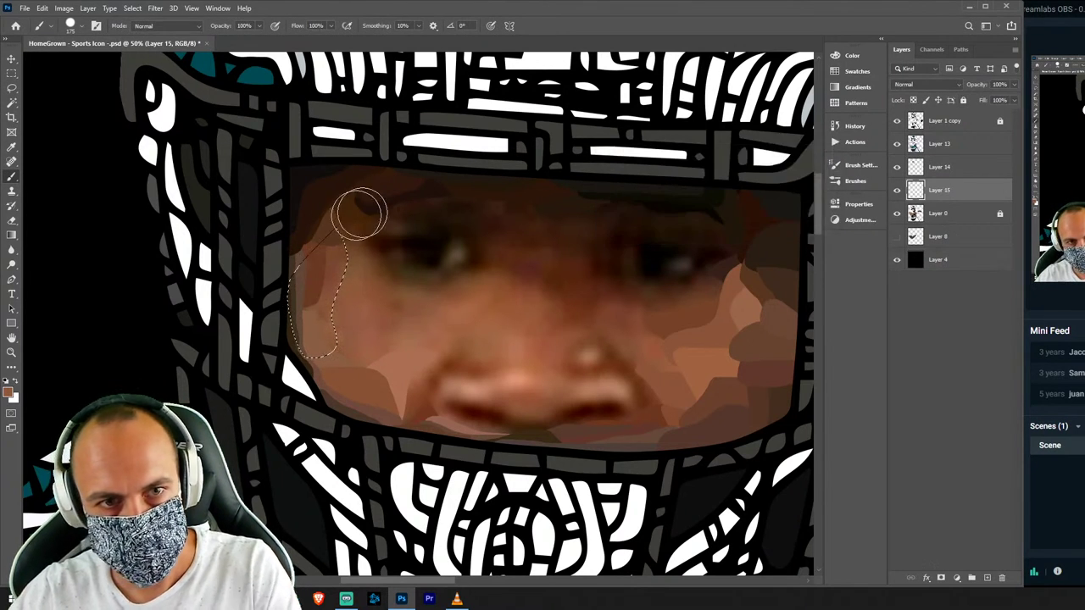
{"action": "key", "text": "ctrl+d"}
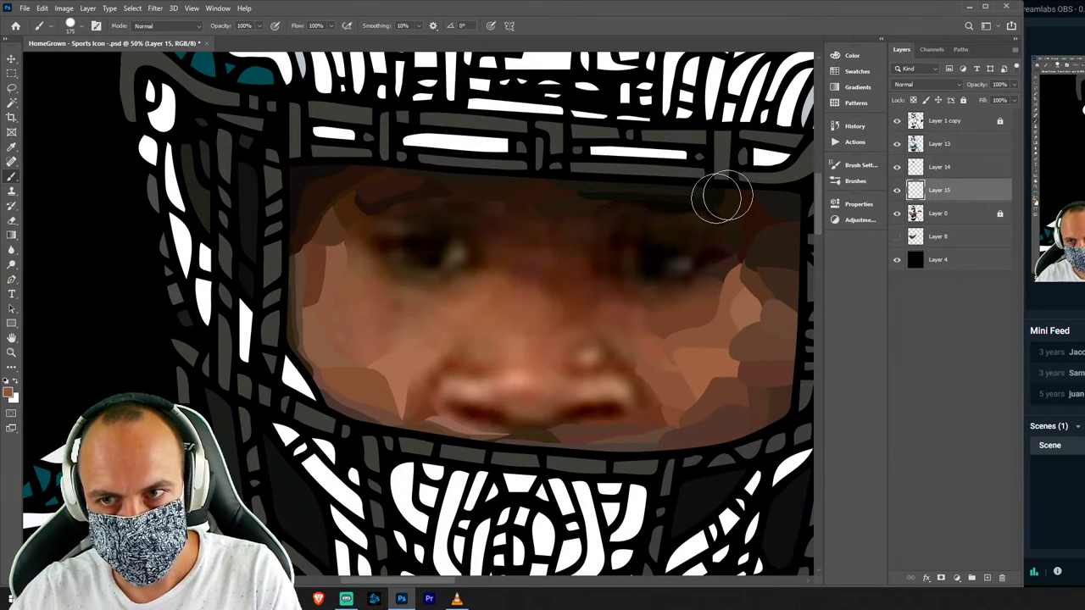
{"action": "left_click", "coordinate": [967, 167]}
{"action": "key", "text": "Delete"}
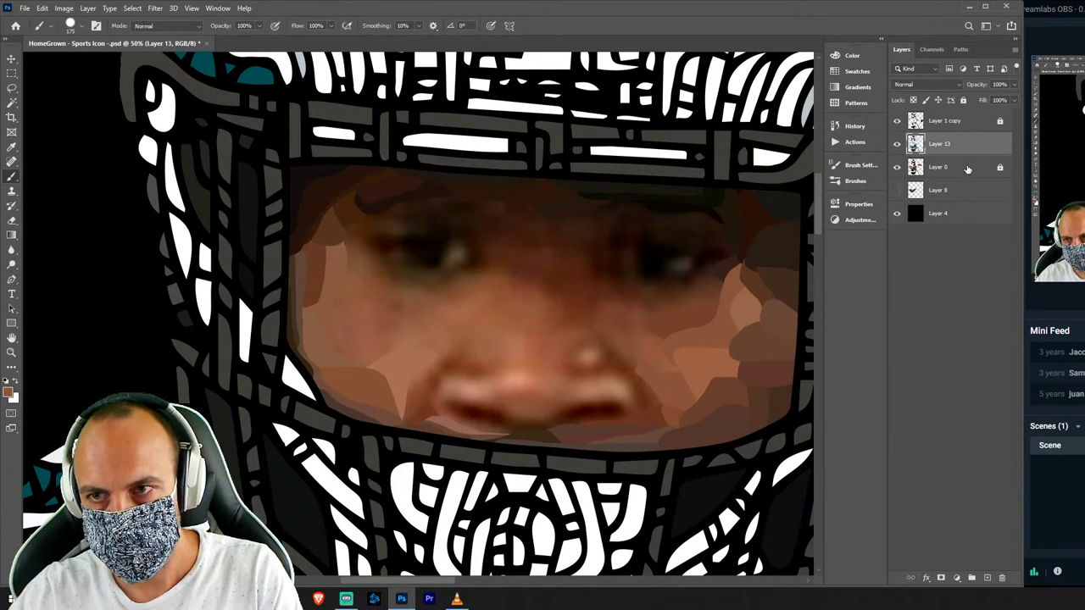
{"action": "key", "text": "Delete"}
{"action": "key", "text": "ctrl+shift+n"}
{"action": "key", "text": "Return"}
Fill an outlined left cheek patch with a flat sampled skin tone.
{"action": "key", "text": "i"}
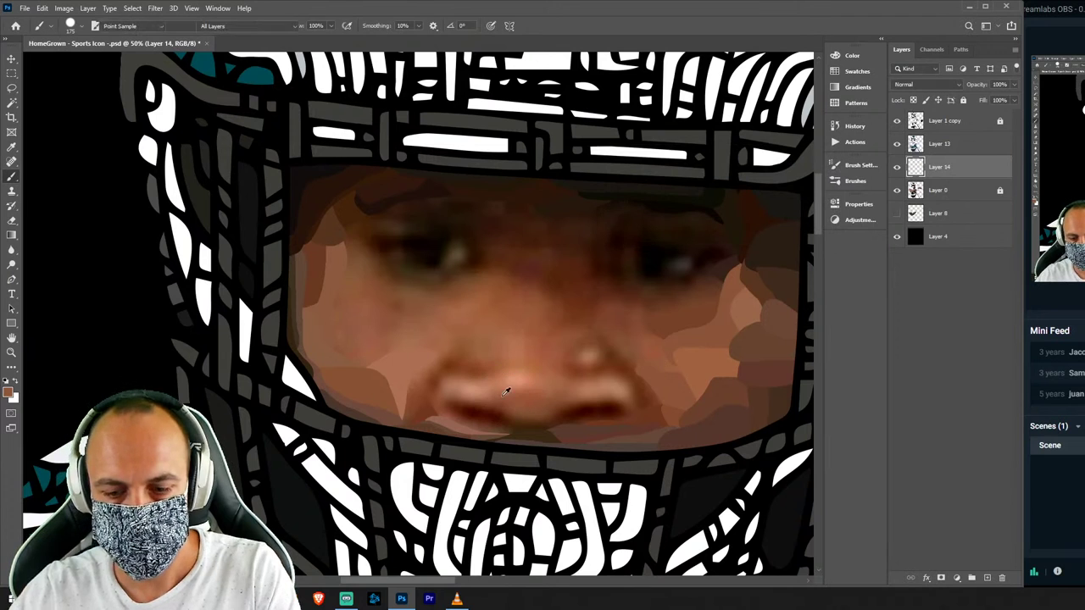
{"action": "key", "text": "l"}
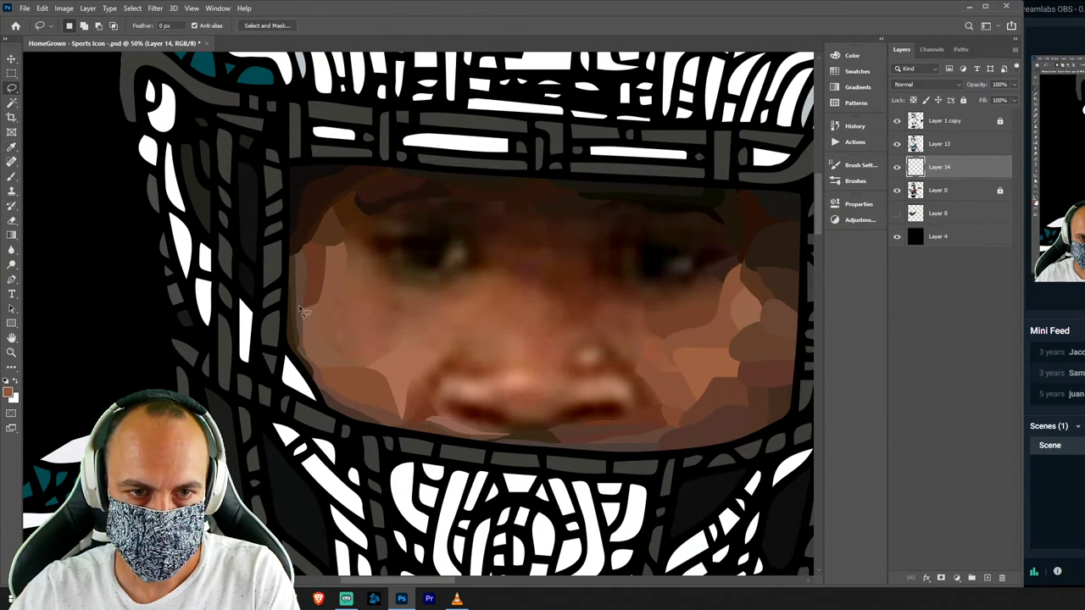
{"action": "left_click_drag", "start_coordinate": [336, 395], "coordinate": [306, 311]}
{"action": "key", "text": "i"}
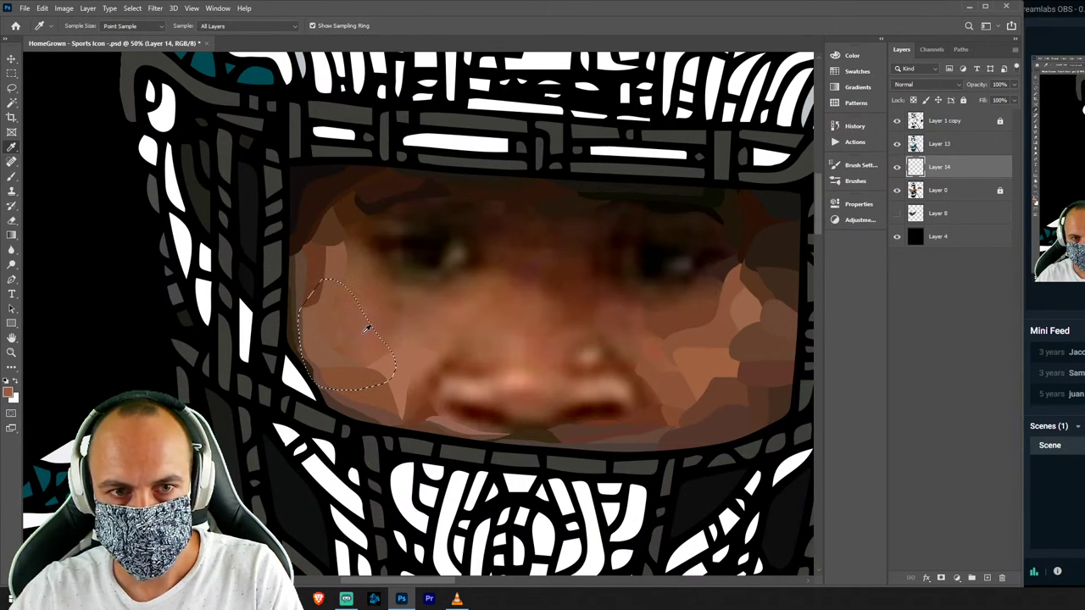
{"action": "key", "text": "b"}
{"action": "left_click_drag", "start_coordinate": [338, 340], "coordinate": [400, 339]}
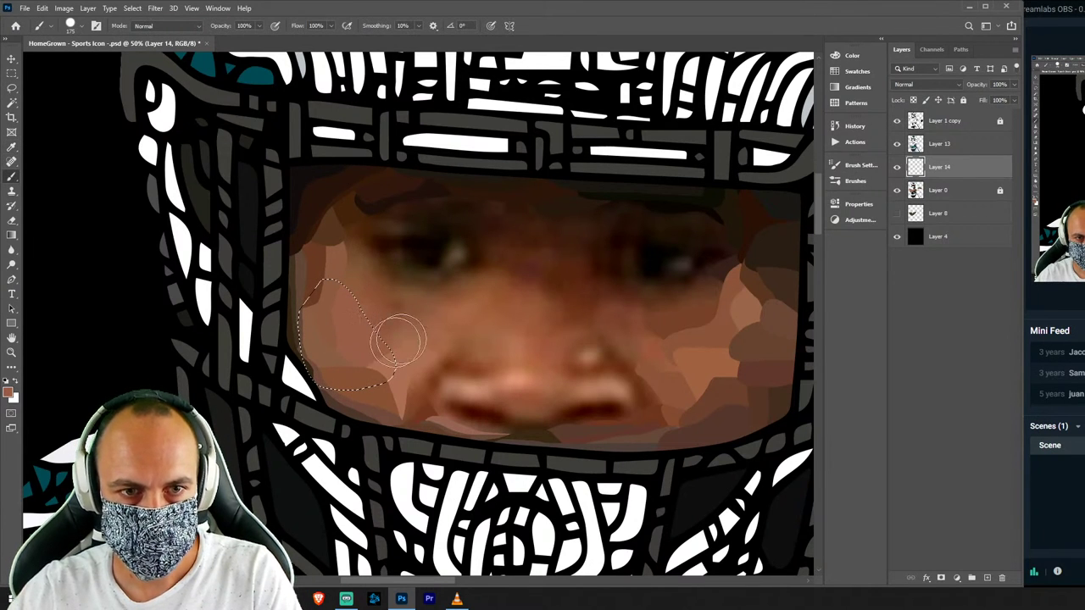
{"action": "key", "text": "ctrl+d"}
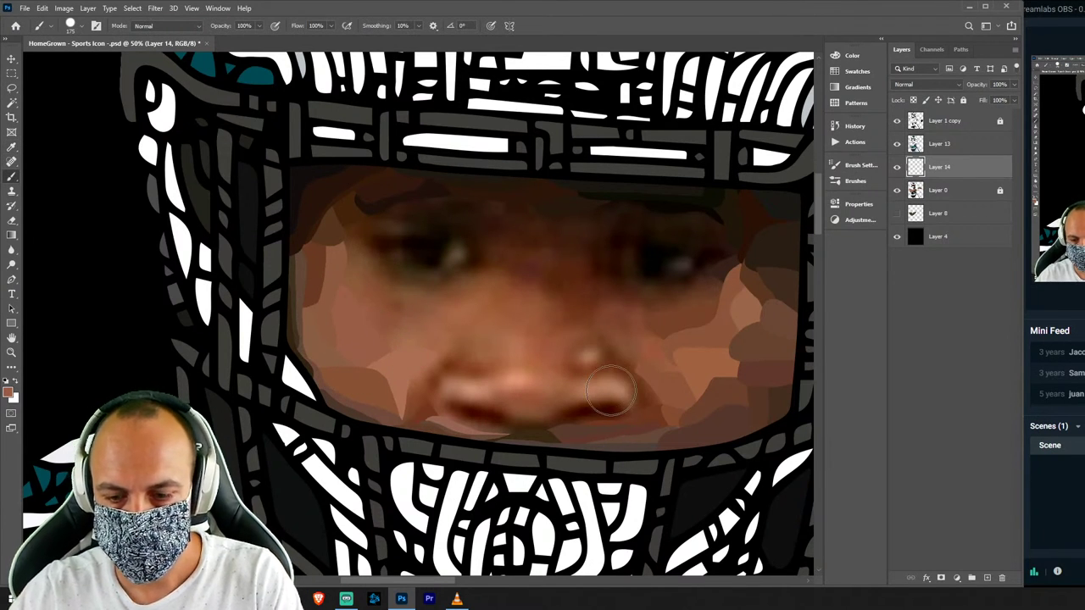
Fill a right cheek patch with the current flat colour.
{"action": "key", "text": "l"}
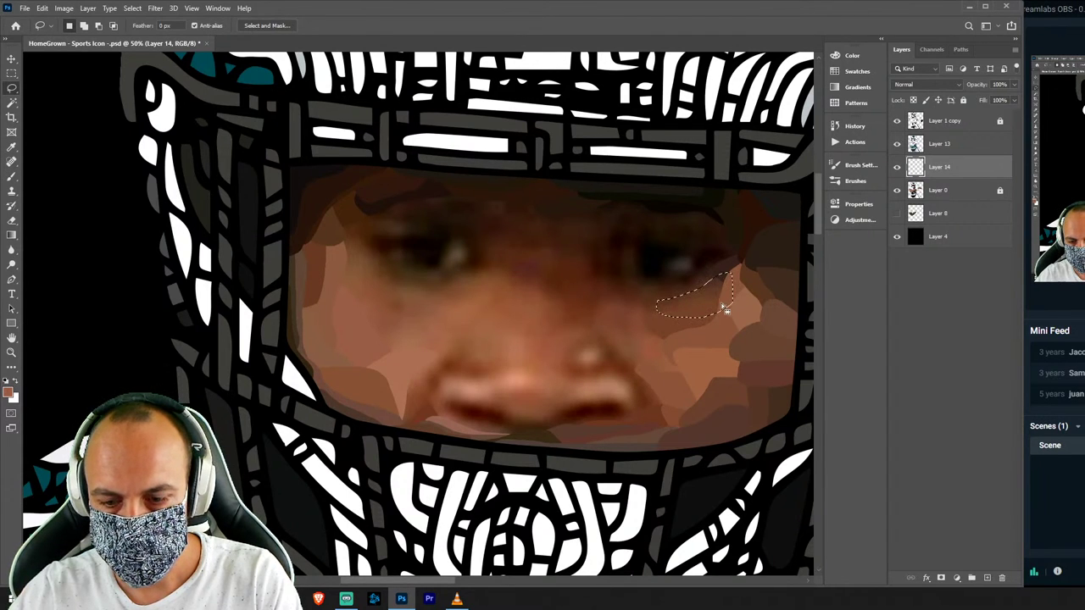
{"action": "key", "text": "b"}
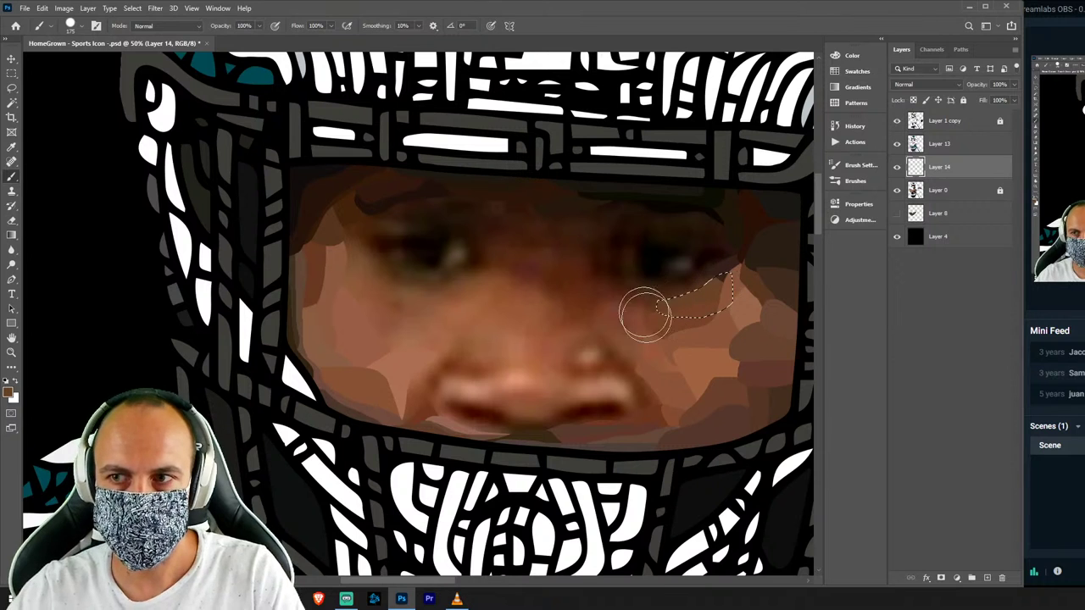
{"action": "left_click_drag", "start_coordinate": [645, 315], "coordinate": [730, 292]}
{"action": "key", "text": "ctrl+d"}
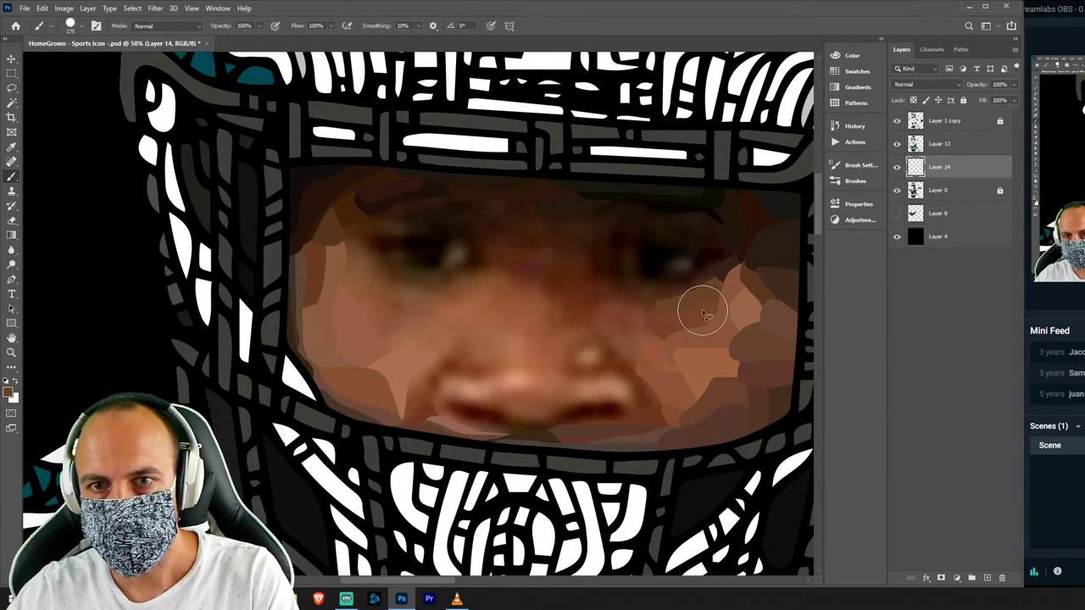
Reactivate Layer 14 and paint a dark brown patch across the forehead.
{"action": "key", "text": "l"}
{"action": "left_click", "coordinate": [955, 192]}
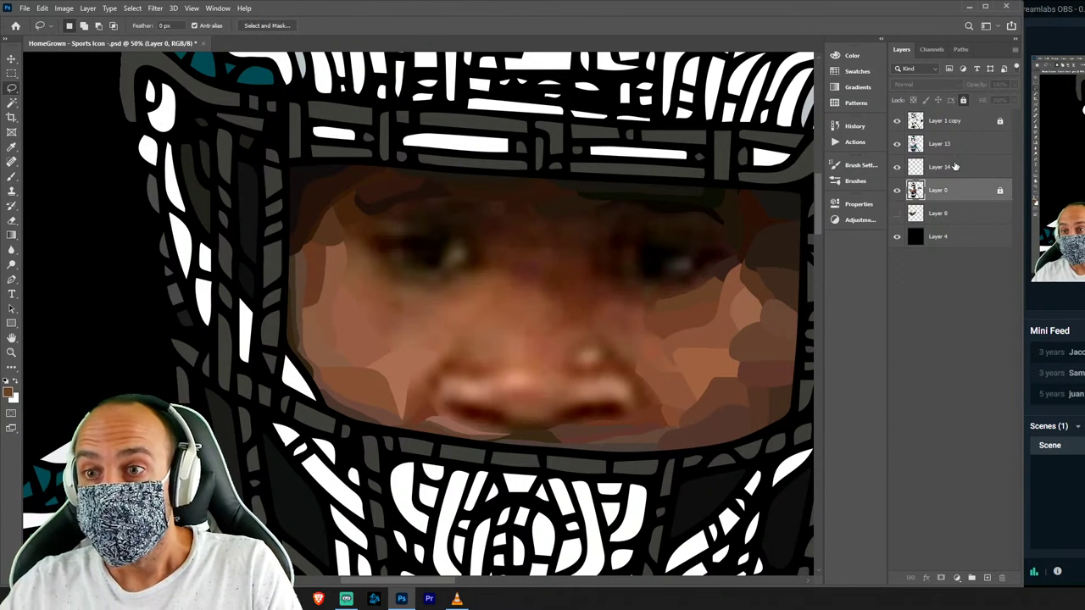
{"action": "left_click", "coordinate": [955, 166]}
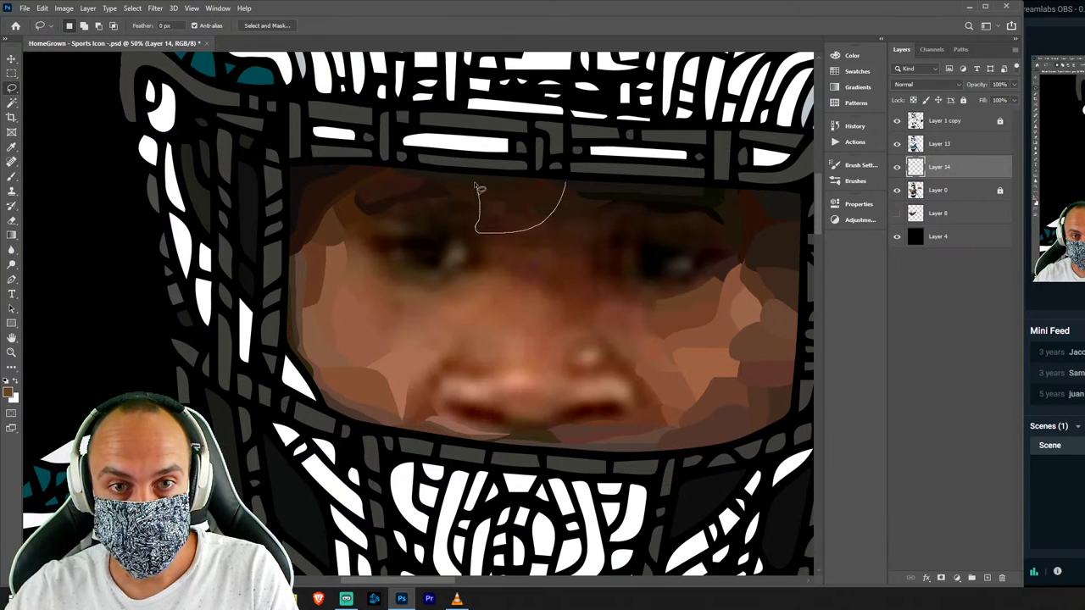
{"action": "left_click_drag", "start_coordinate": [479, 188], "coordinate": [556, 174]}
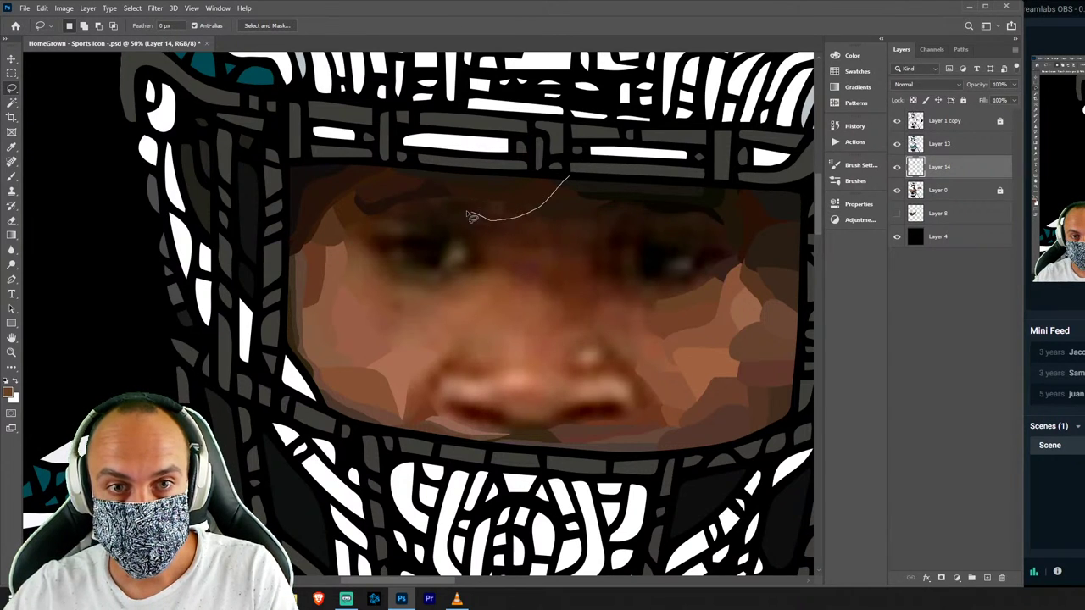
{"action": "key", "text": "i"}
{"action": "left_click", "coordinate": [498, 205]}
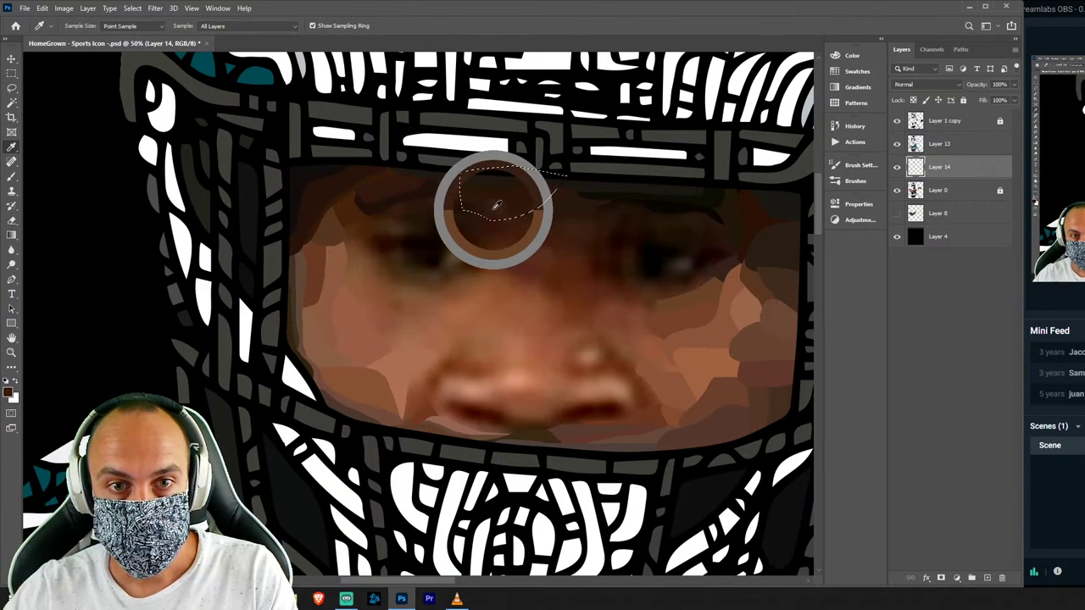
{"action": "key", "text": "b"}
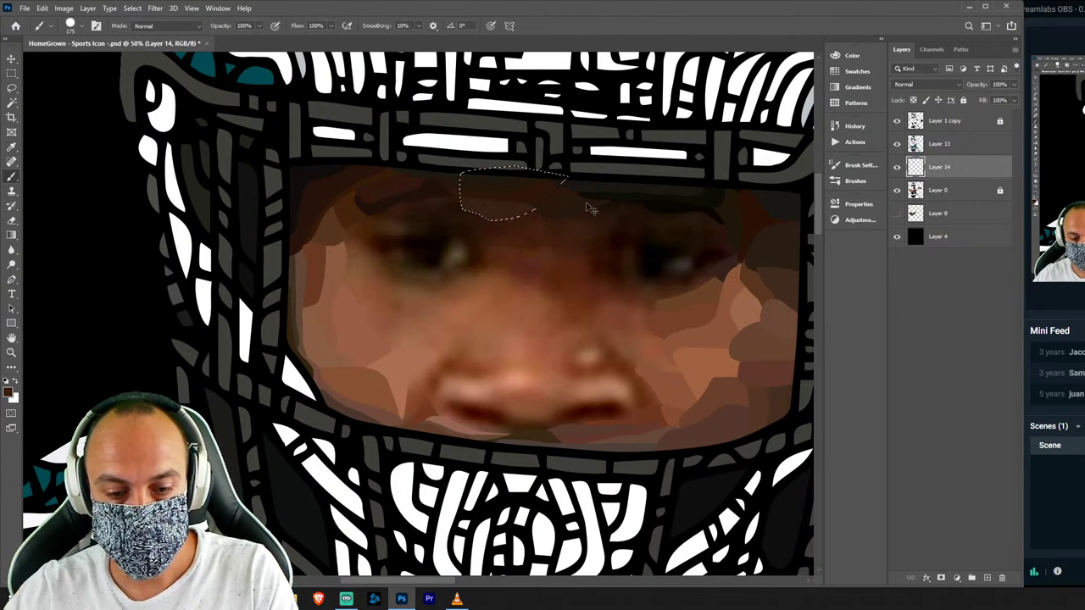
{"action": "key", "text": "ctrl+d"}
Paint a thin patch along the left eyebrow.
{"action": "key", "text": "l"}
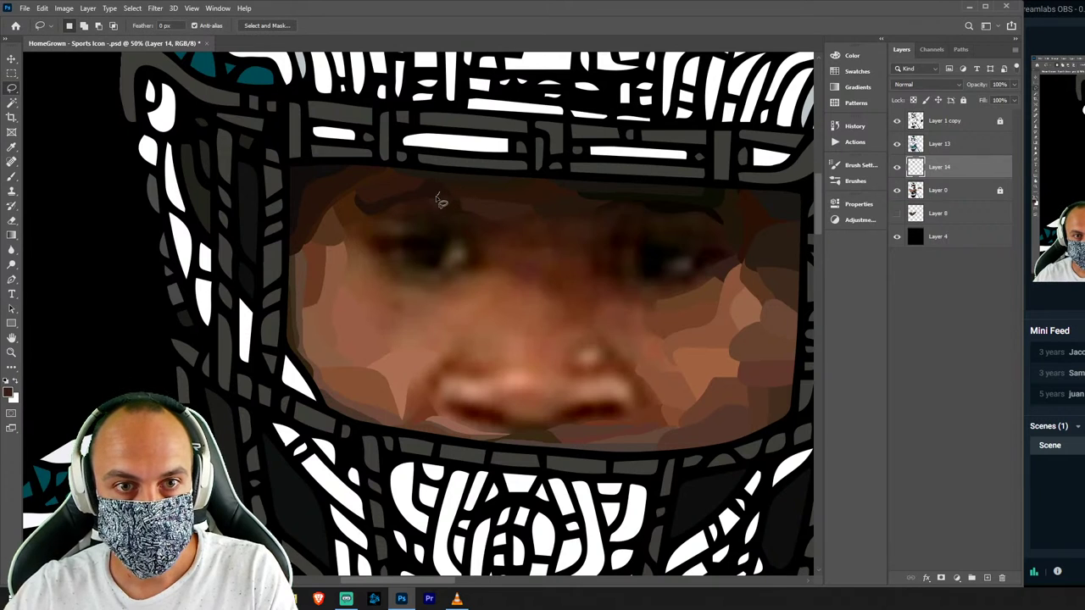
{"action": "left_click_drag", "start_coordinate": [369, 221], "coordinate": [425, 190]}
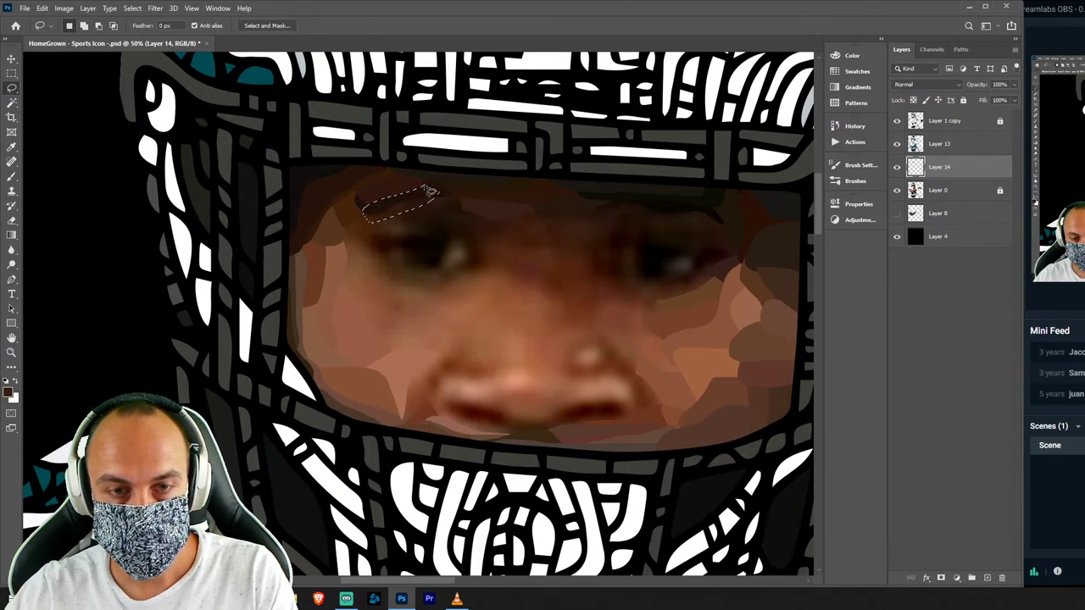
{"action": "key", "text": "b"}
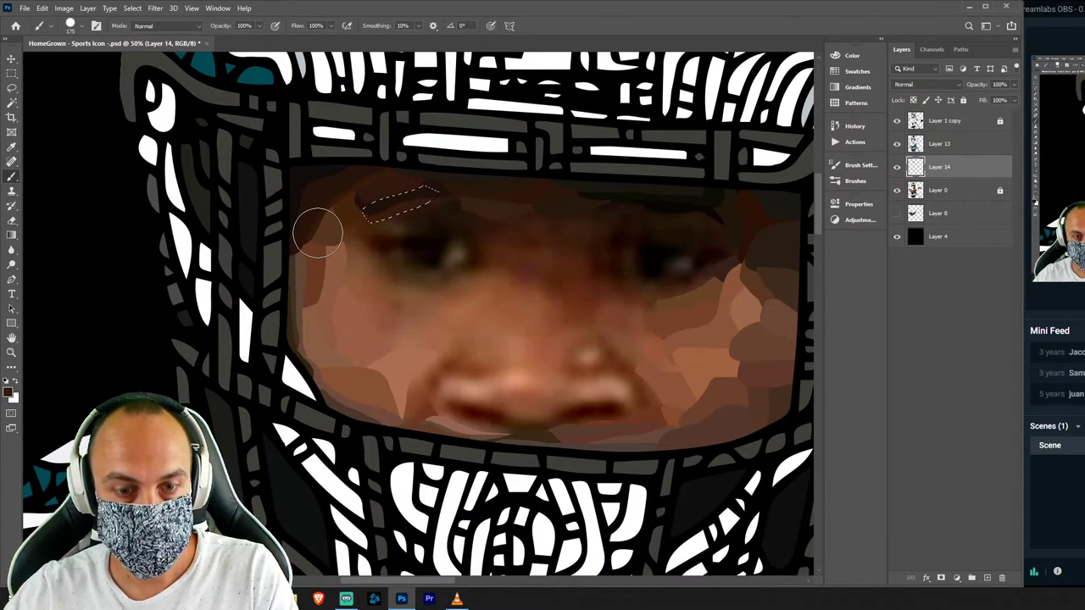
{"action": "key", "text": "l"}
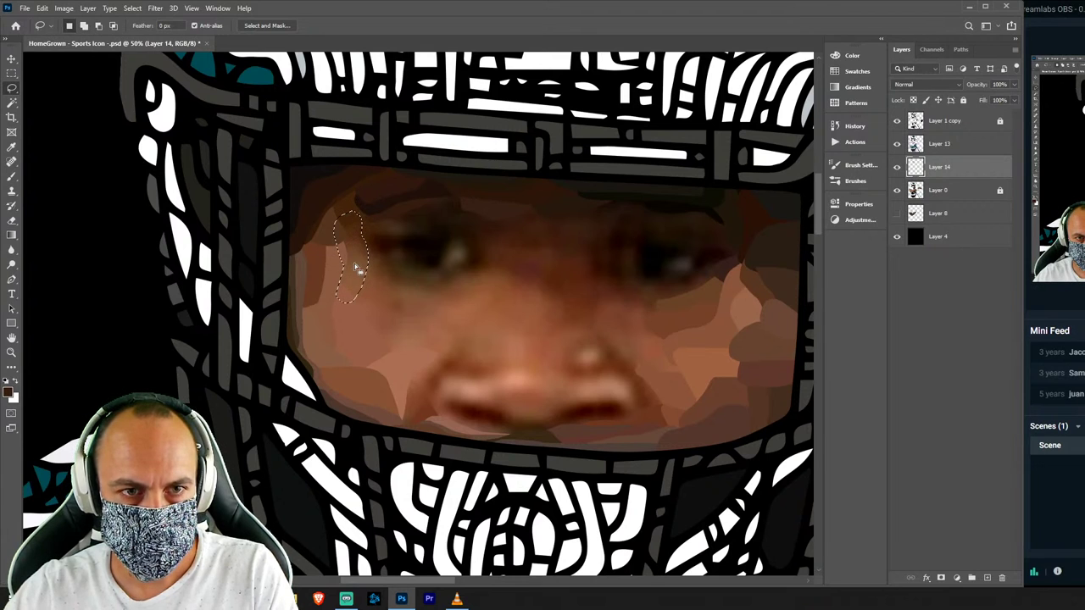
Paint a patch with a skin tone sampled beside the left eye.
{"action": "key", "text": "i"}
{"action": "left_click", "coordinate": [366, 253]}
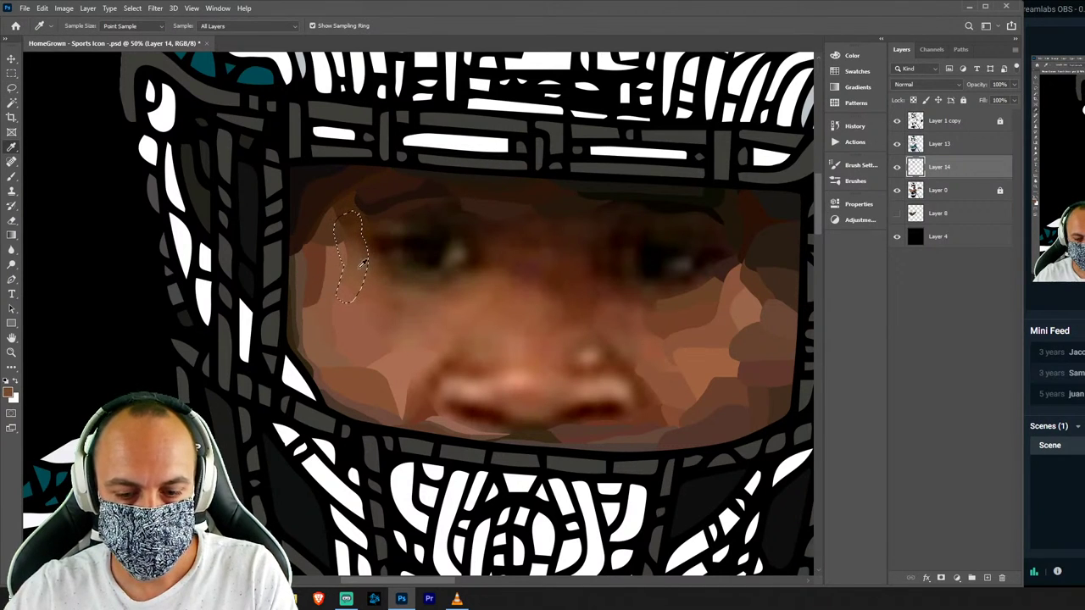
{"action": "key", "text": "b"}
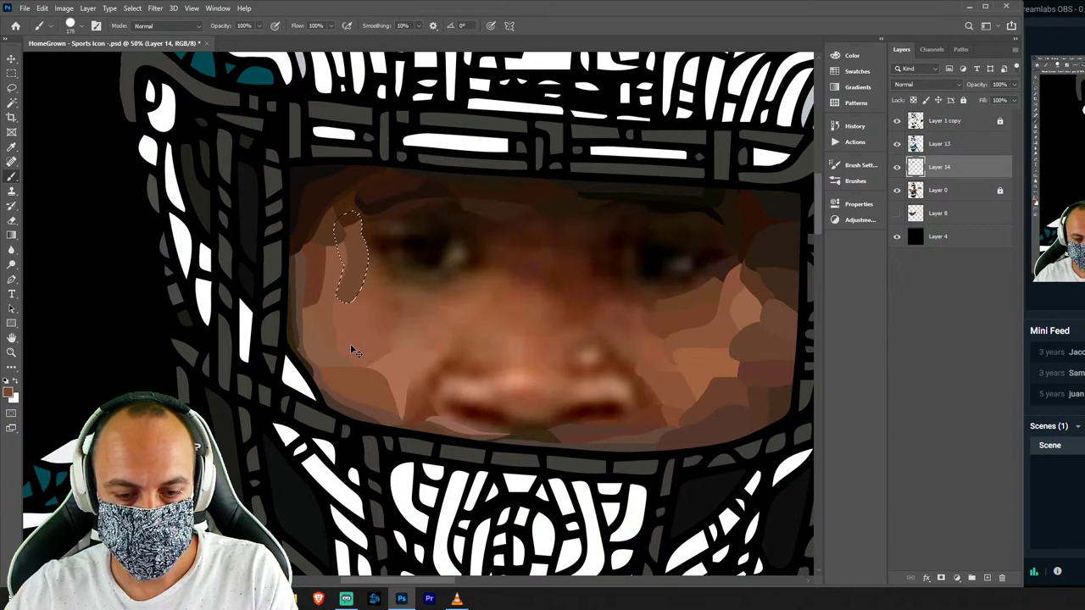
{"action": "key", "text": "ctrl+d"}
Paint another flat patch on the left cheek below the eye.
{"action": "key", "text": "i"}
{"action": "key", "text": "l"}
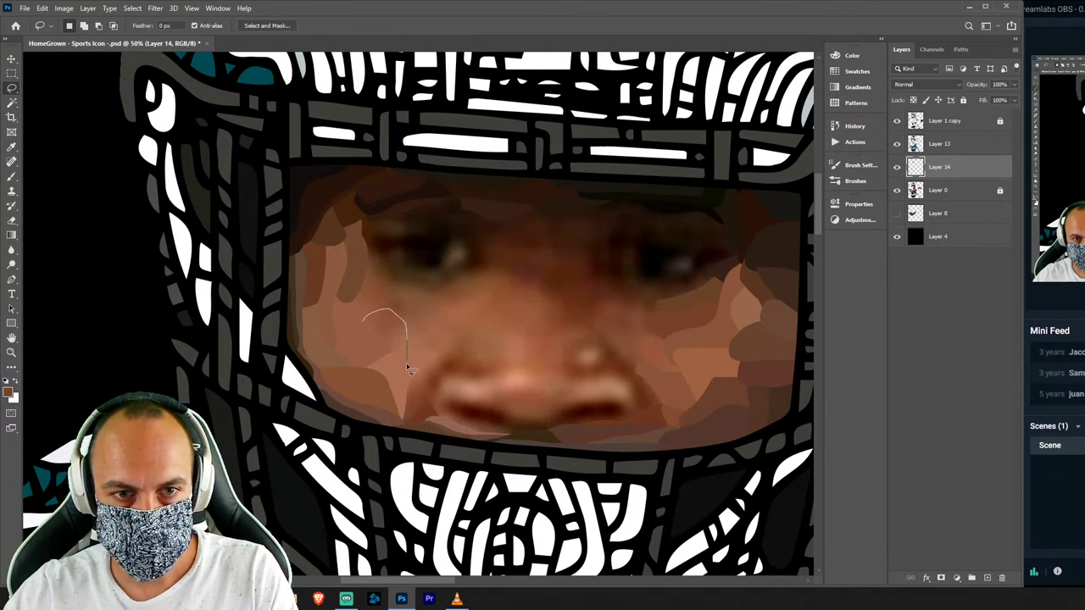
{"action": "key", "text": "i"}
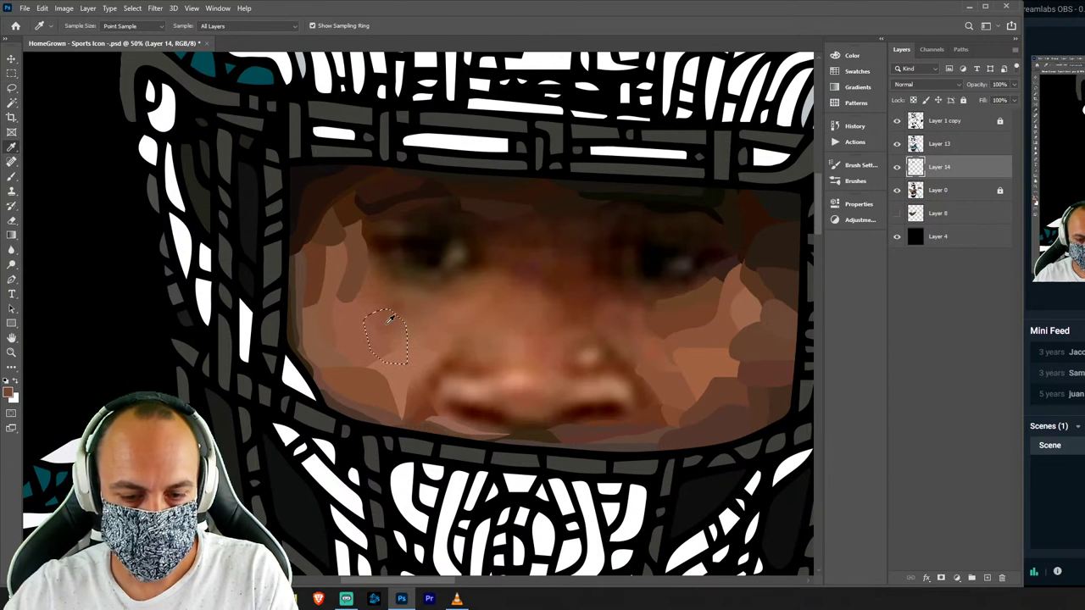
{"action": "key", "text": "b"}
{"action": "key", "text": "ctrl+d"}
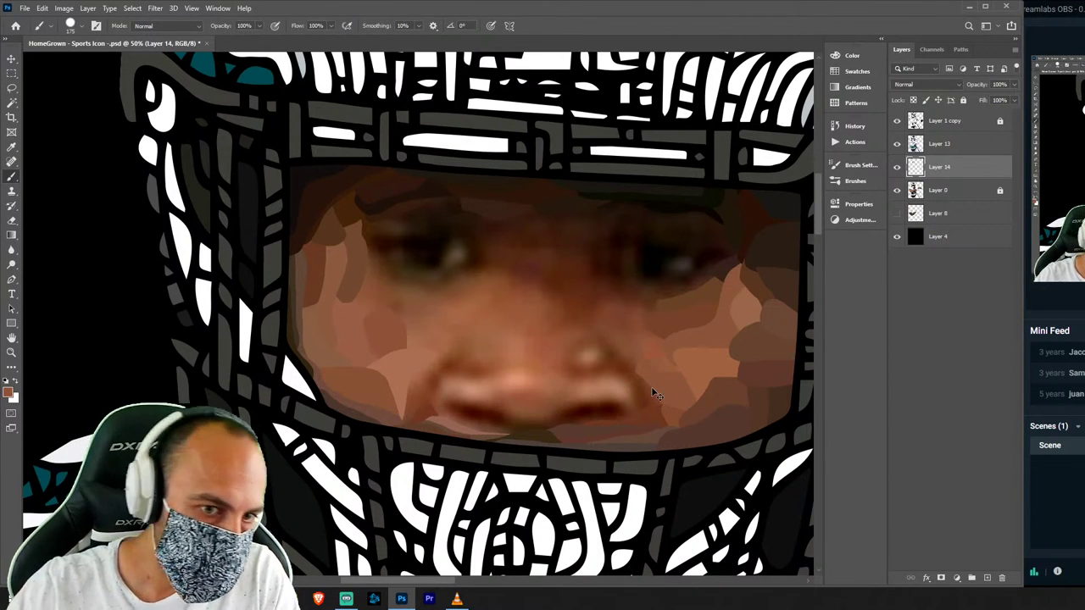
Clear the painted patches and add a fresh empty layer above Layer 0.
{"action": "key", "text": "i"}
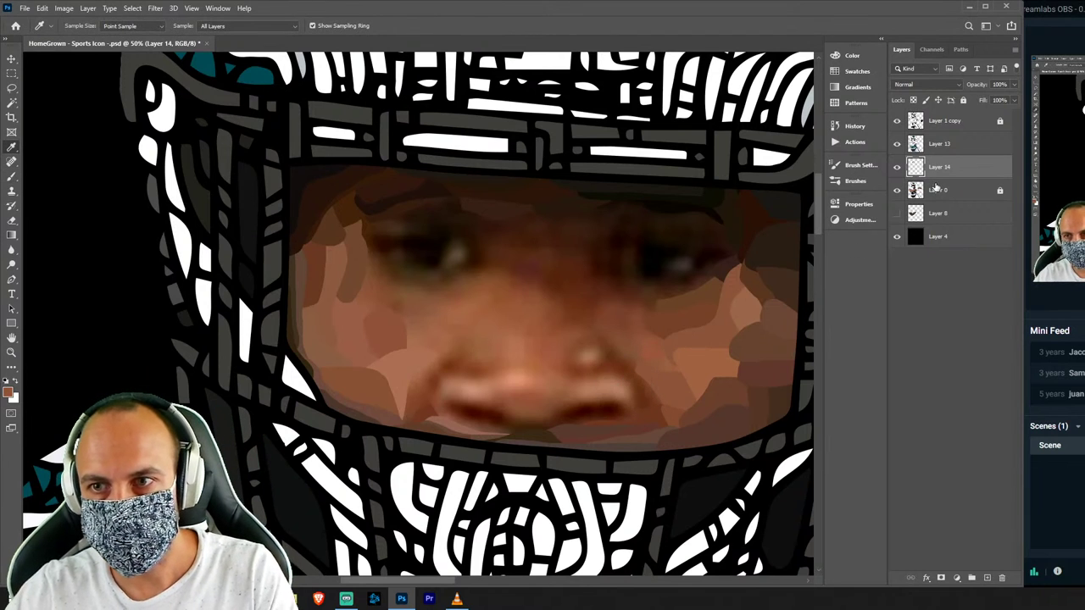
{"action": "key", "text": "Delete"}
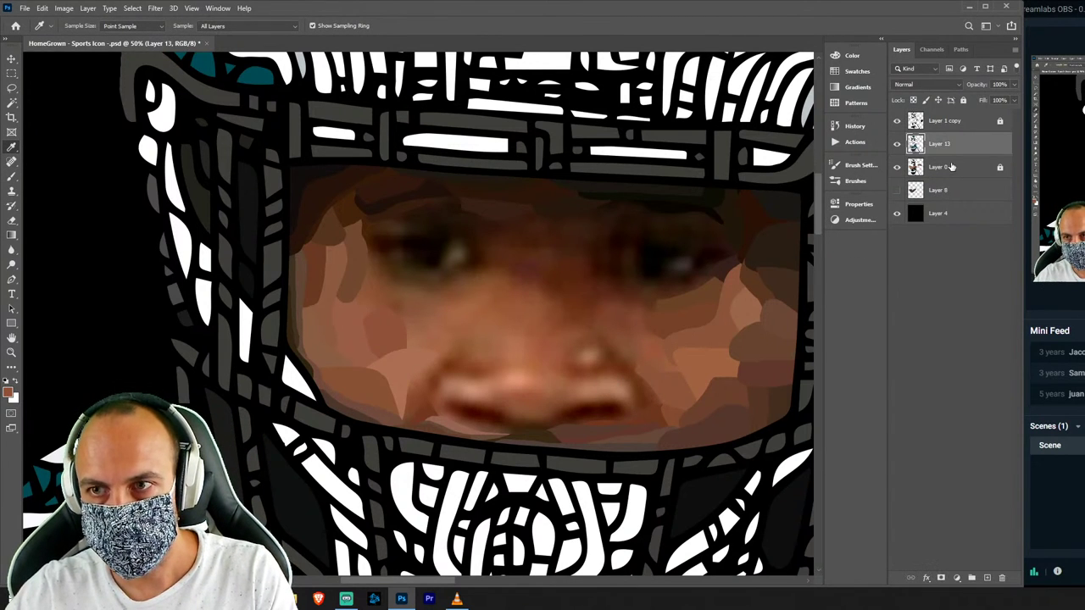
{"action": "key", "text": "ctrl+shift+n"}
{"action": "key", "text": "Return"}
{"action": "key", "text": "l"}
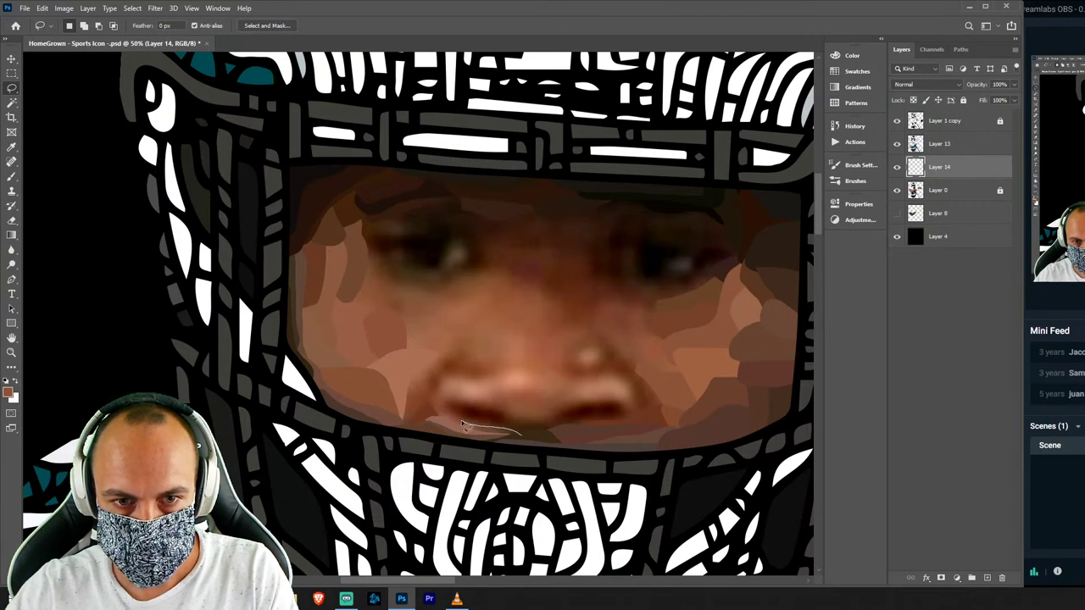
Paint a chin patch with a skin tone sampled near the chin.
{"action": "left_click_drag", "start_coordinate": [461, 420], "coordinate": [461, 420]}
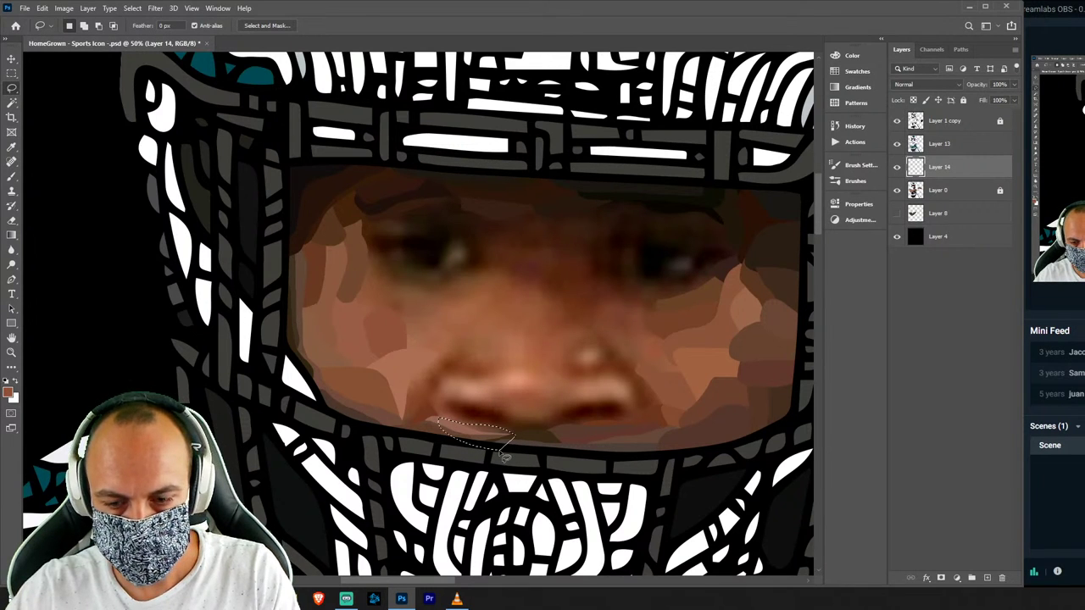
{"action": "key", "text": "i"}
{"action": "left_click", "coordinate": [493, 431]}
{"action": "key", "text": "ctrl+d"}
{"action": "key", "text": "b"}
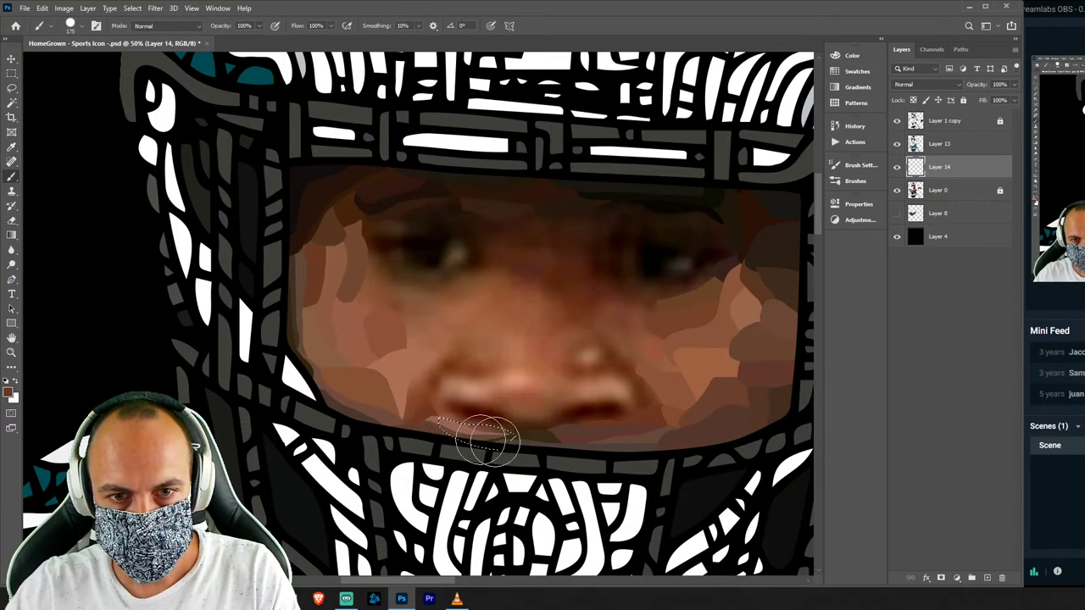
{"action": "key", "text": "l"}
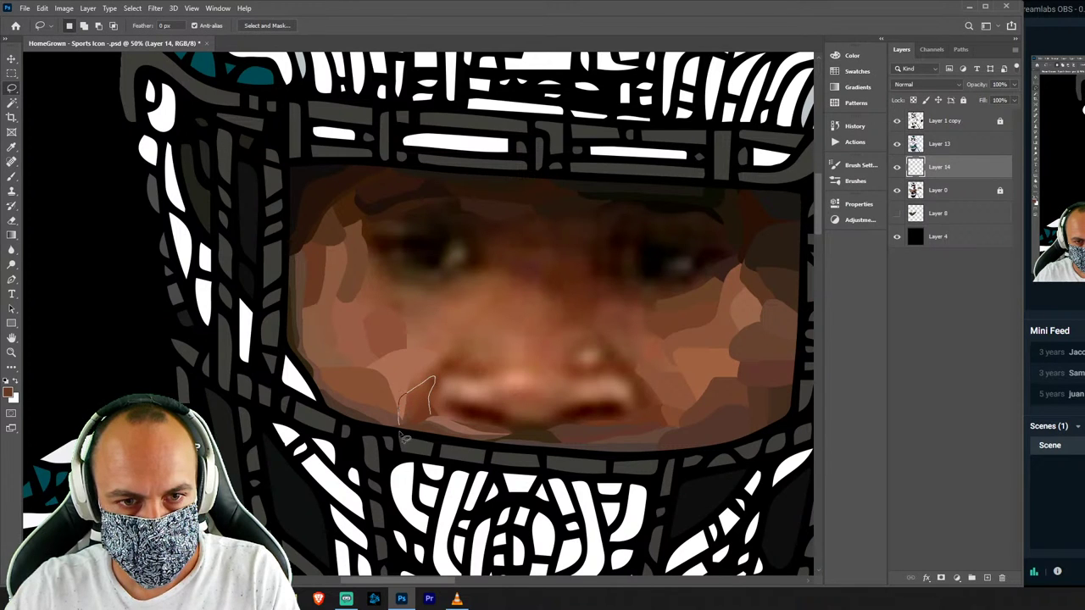
Paint a lower cheek patch with a tone sampled inside it.
{"action": "key", "text": "i"}
{"action": "left_click", "coordinate": [419, 408]}
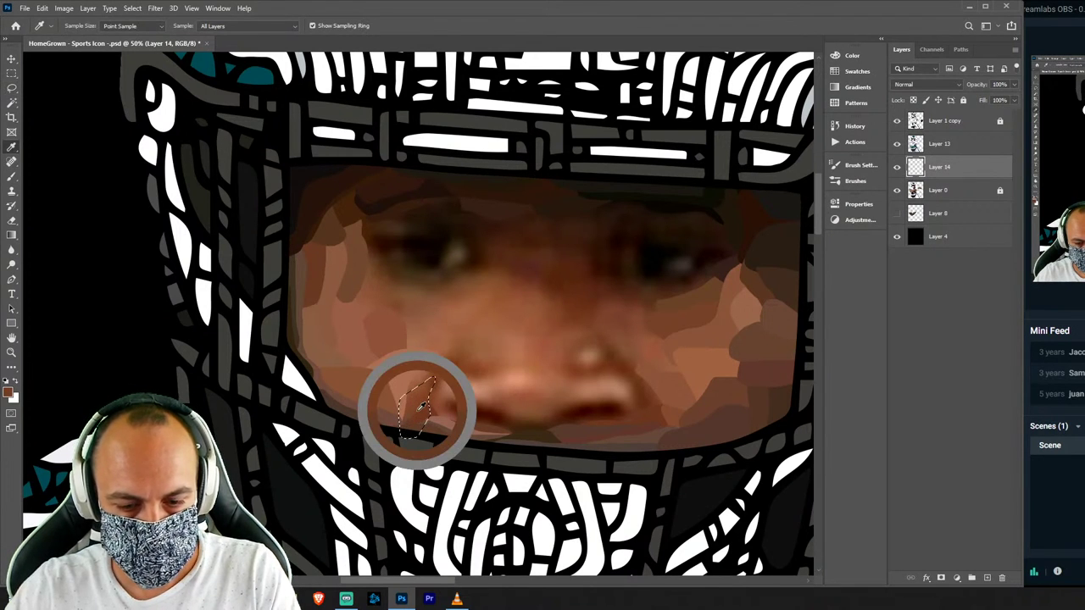
{"action": "key", "text": "b"}
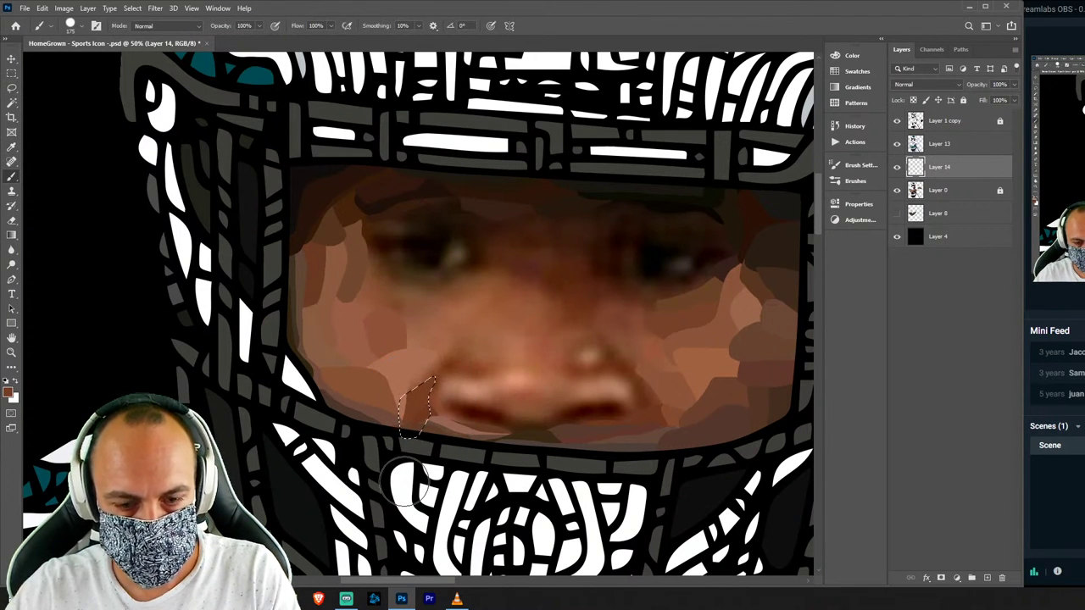
{"action": "key", "text": "ctrl+d"}
{"action": "key", "text": "l"}
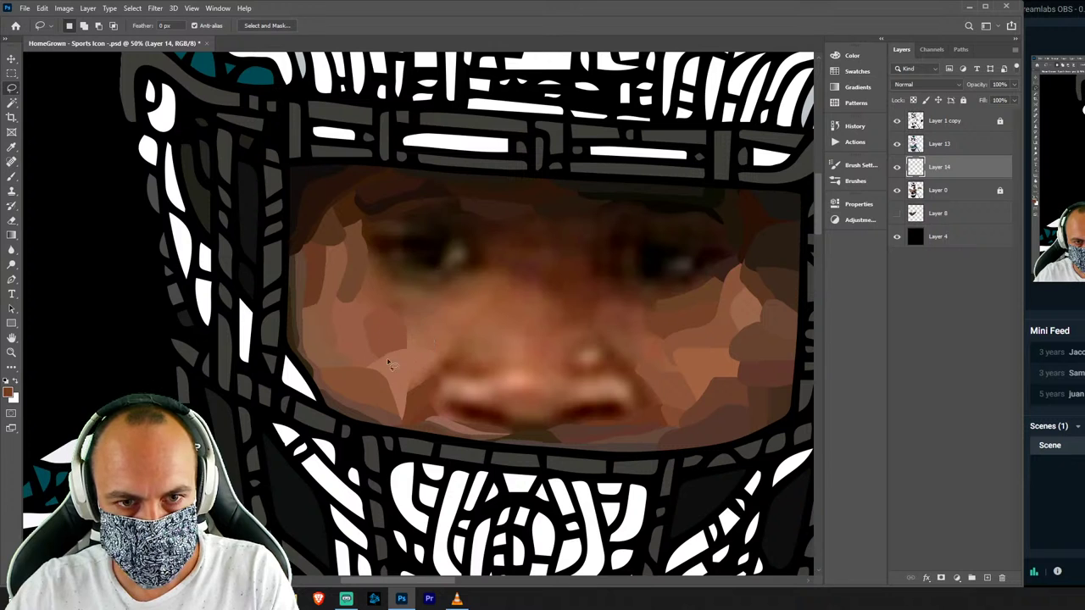
Outline and paint a new left cheek patch, closing the accidental app search panel.
{"action": "left_click_drag", "start_coordinate": [388, 363], "coordinate": [399, 361]}
{"action": "key", "text": "b"}
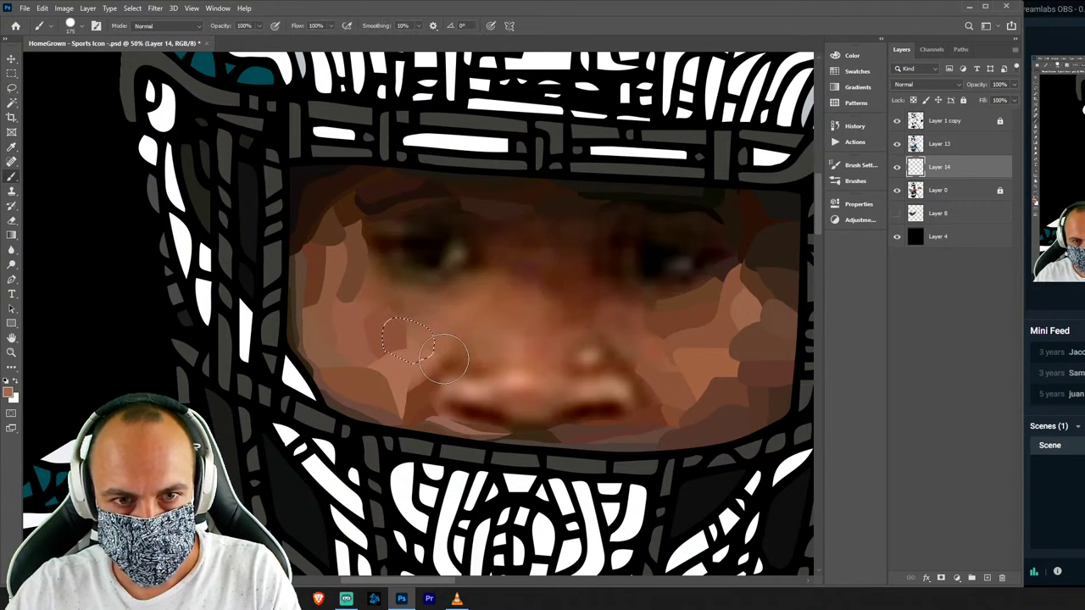
{"action": "key", "text": "ctrl+f"}
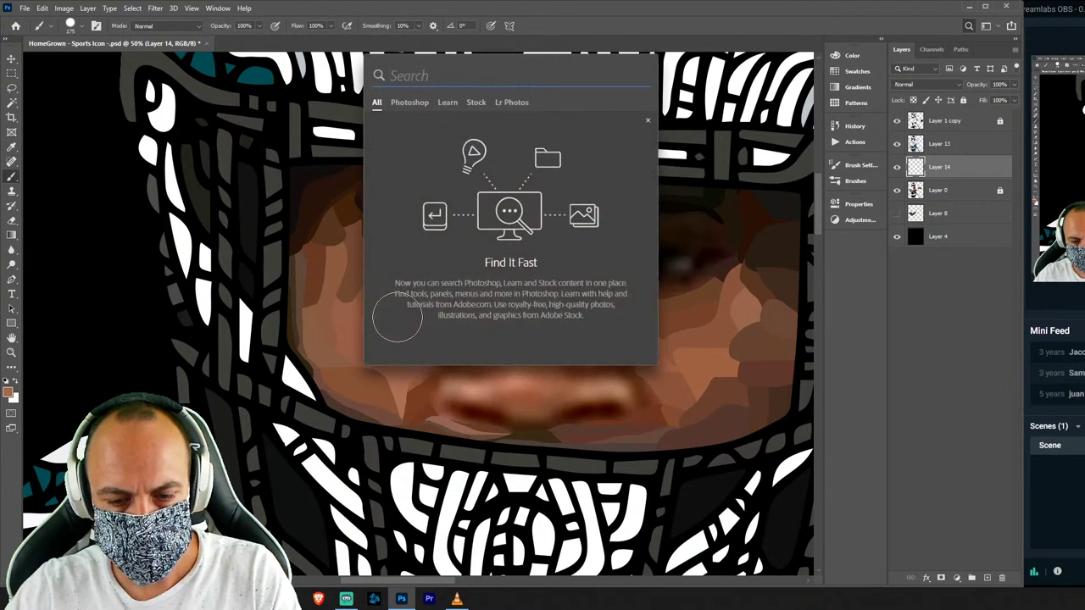
{"action": "key", "text": "Escape"}
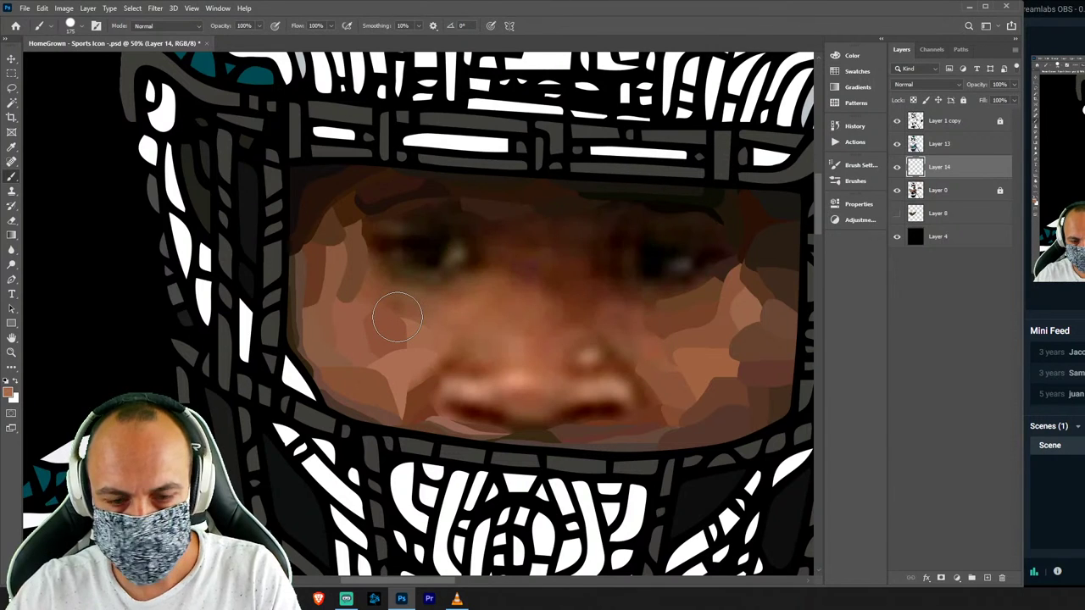
Paint a dark brown facet beside the left eye.
{"action": "key", "text": "l"}
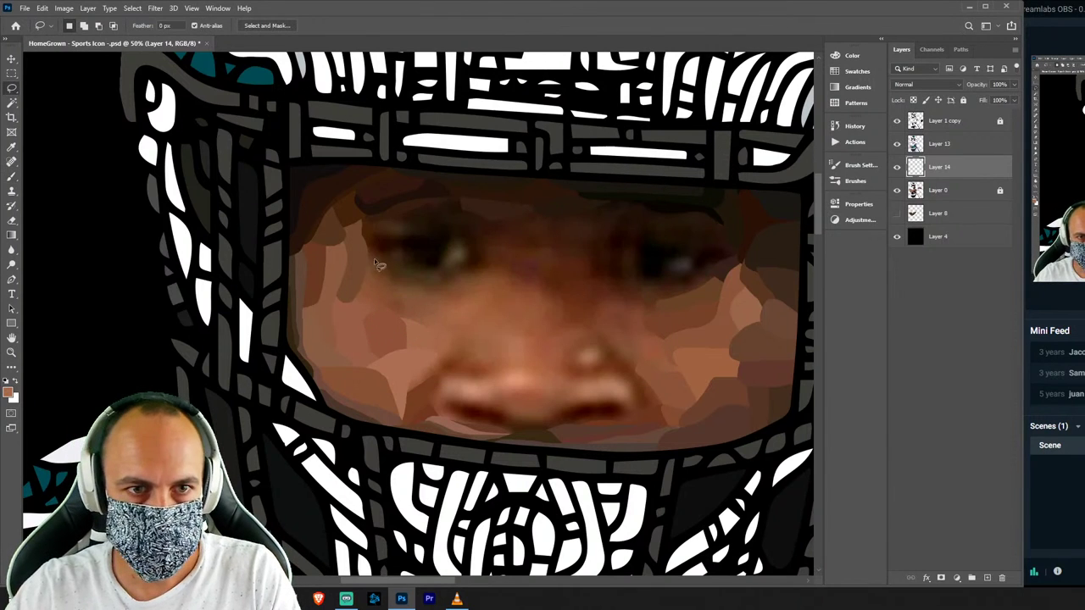
{"action": "left_click_drag", "start_coordinate": [360, 244], "coordinate": [388, 216]}
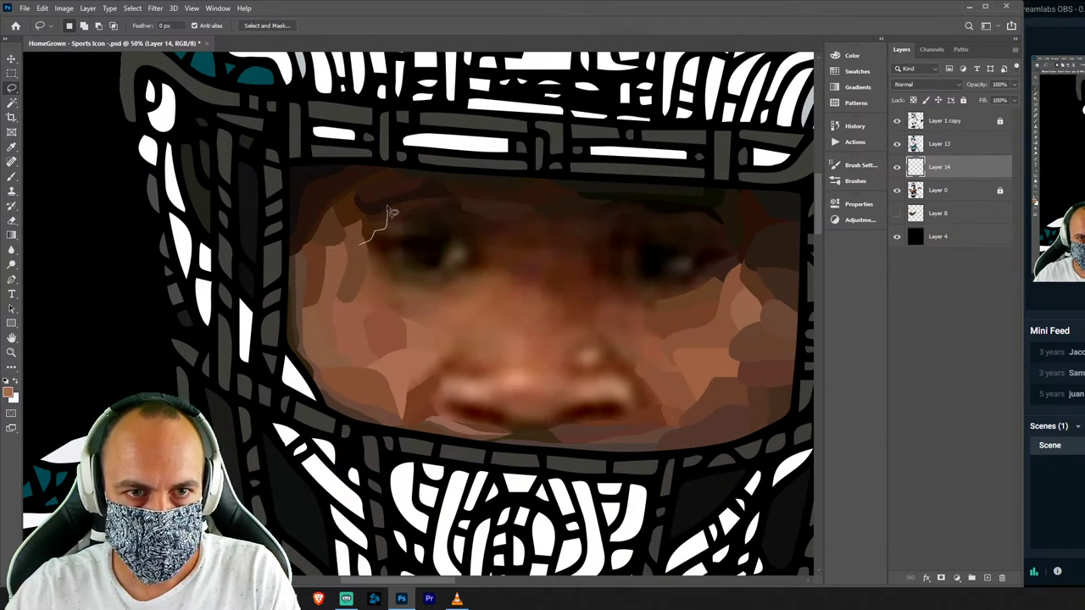
{"action": "key", "text": "b"}
{"action": "left_click", "coordinate": [376, 216], "text": "alt"}
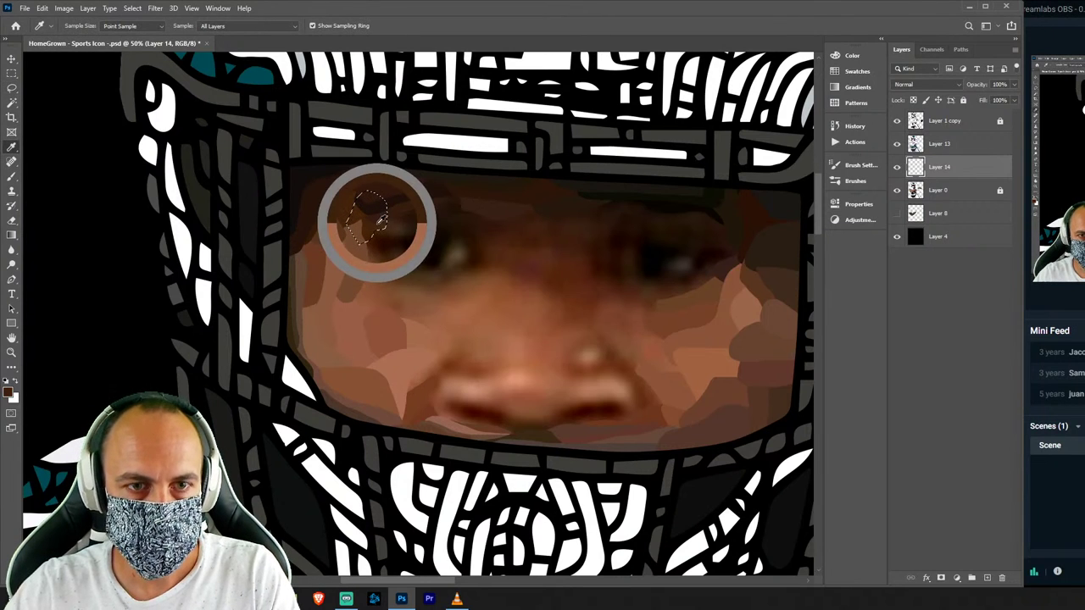
{"action": "left_click_drag", "start_coordinate": [367, 236], "coordinate": [350, 280]}
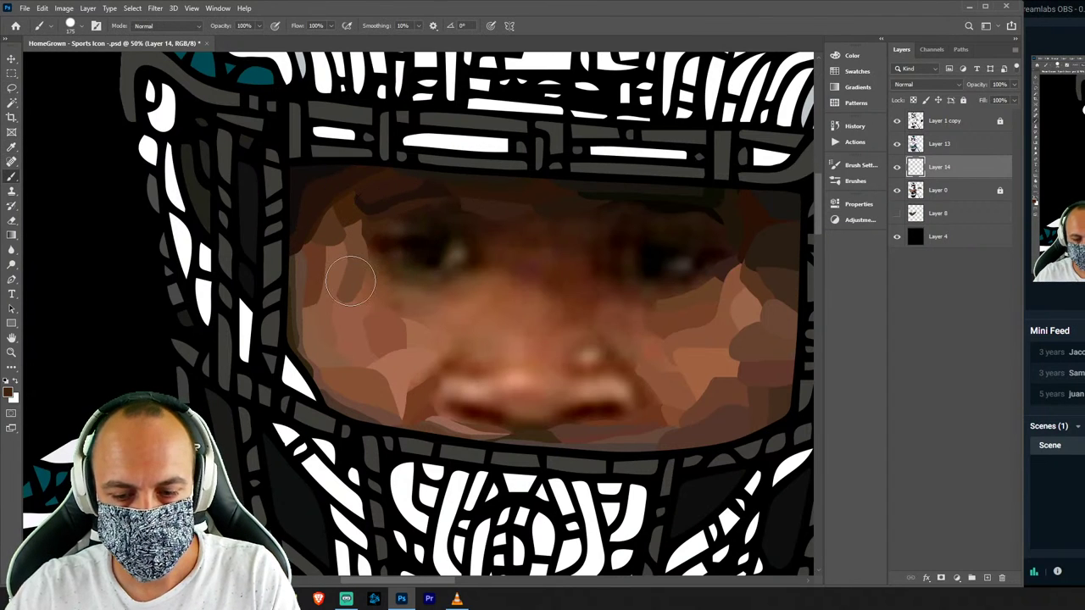
{"action": "key", "text": "l"}
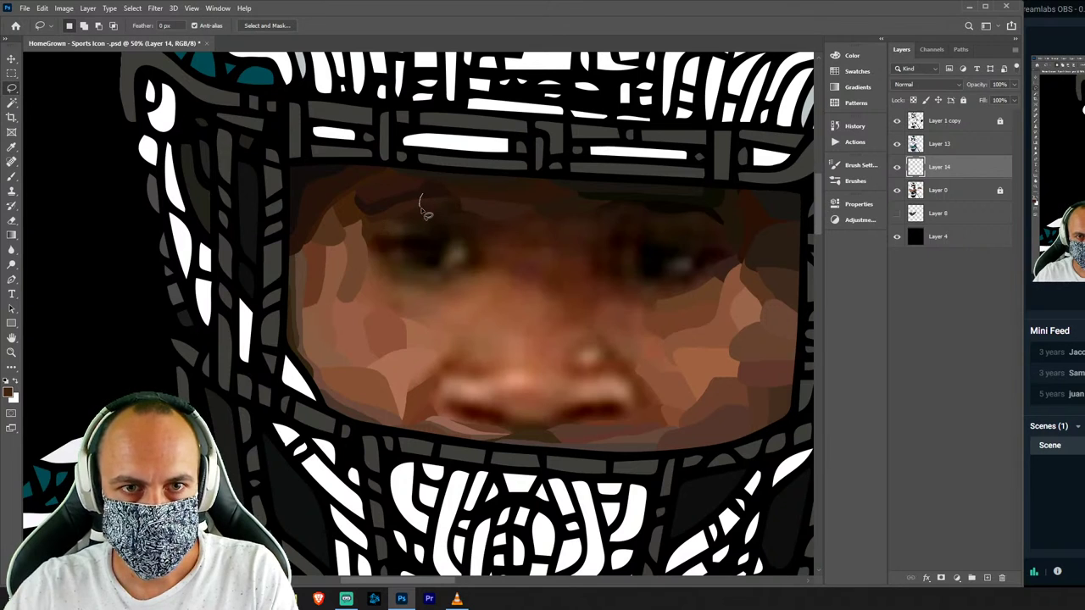
Paint a darker brown facet above the right eye using a brow-sampled colour.
{"action": "key", "text": "b"}
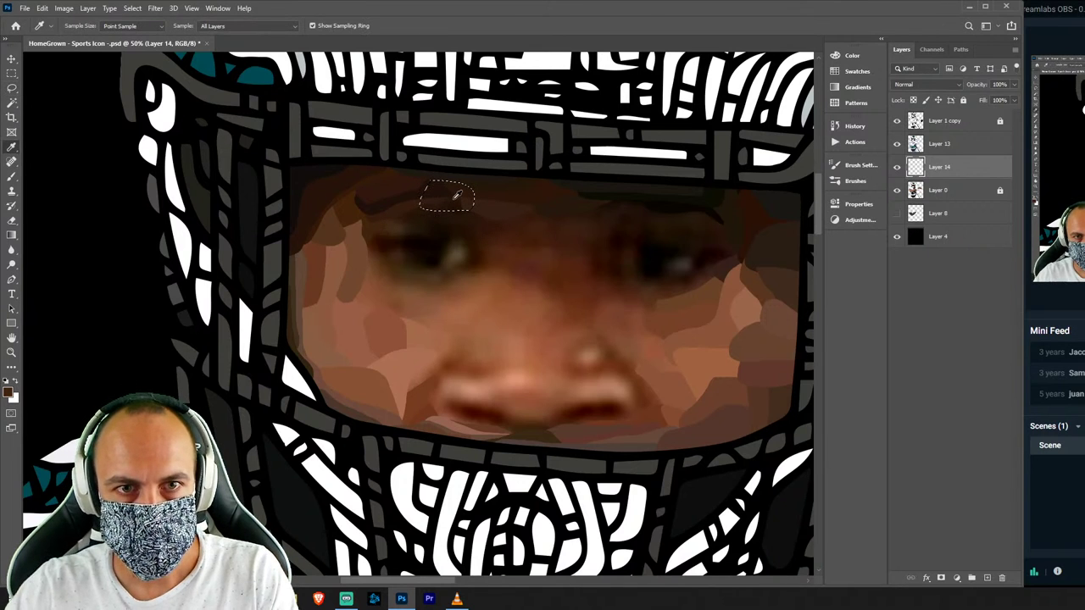
{"action": "left_click", "coordinate": [447, 199], "text": "alt"}
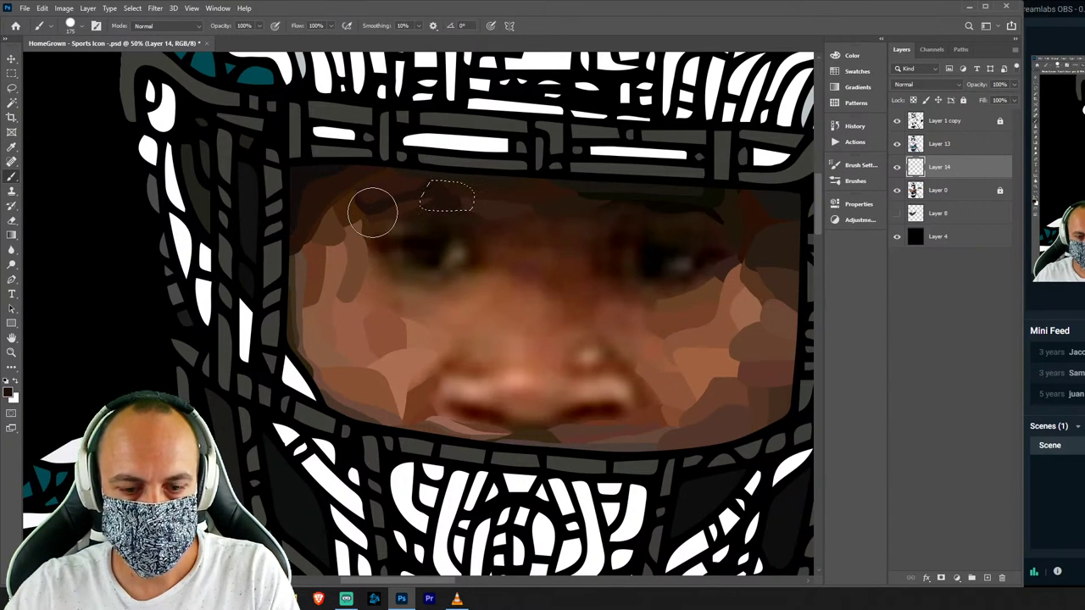
{"action": "key", "text": "l"}
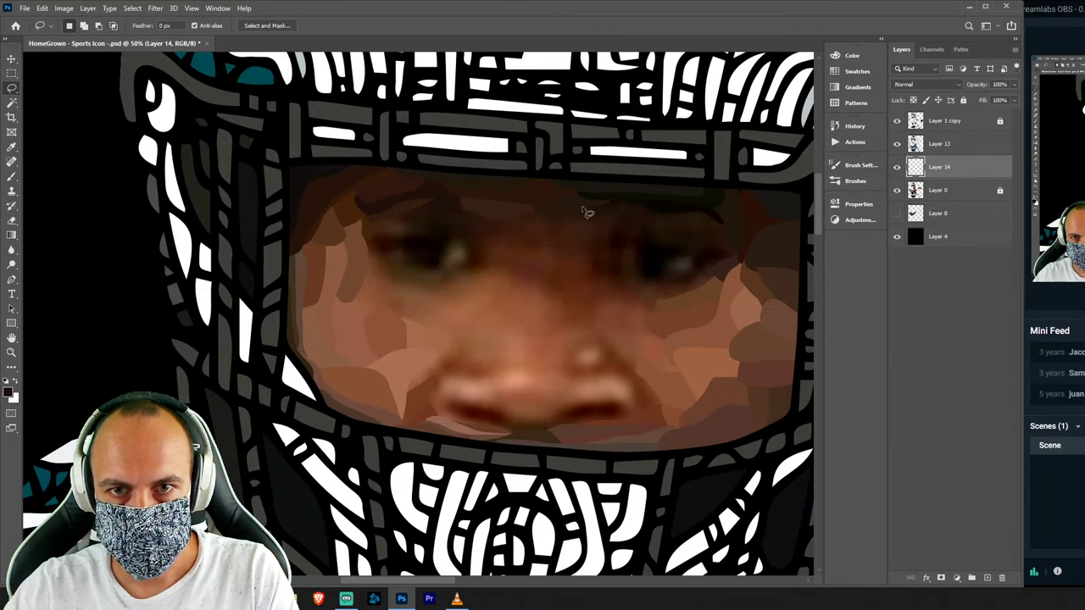
{"action": "left_click_drag", "start_coordinate": [615, 180], "coordinate": [592, 193]}
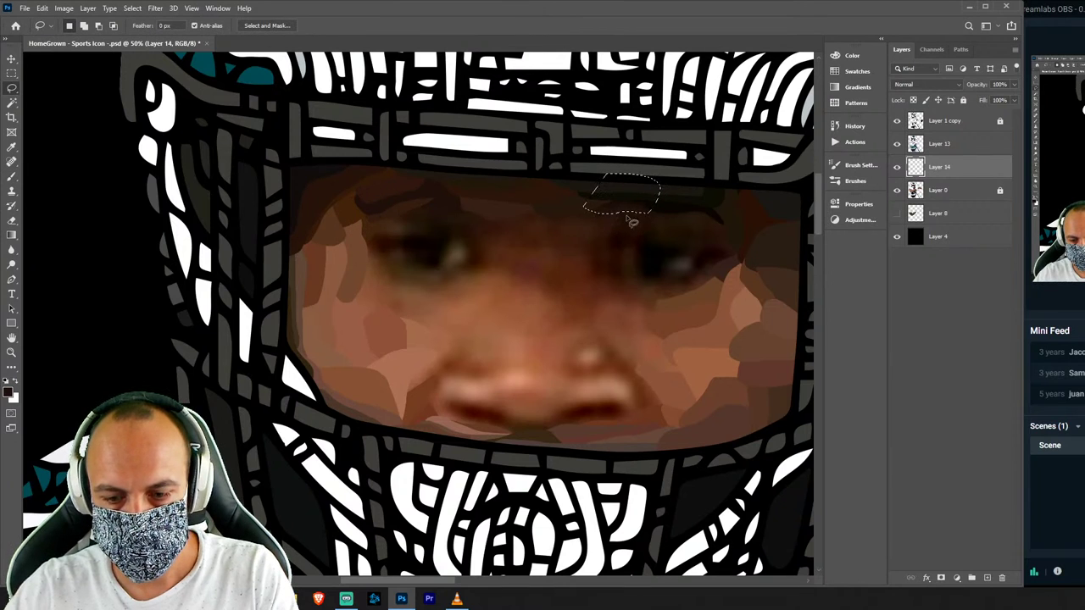
{"action": "key", "text": "b"}
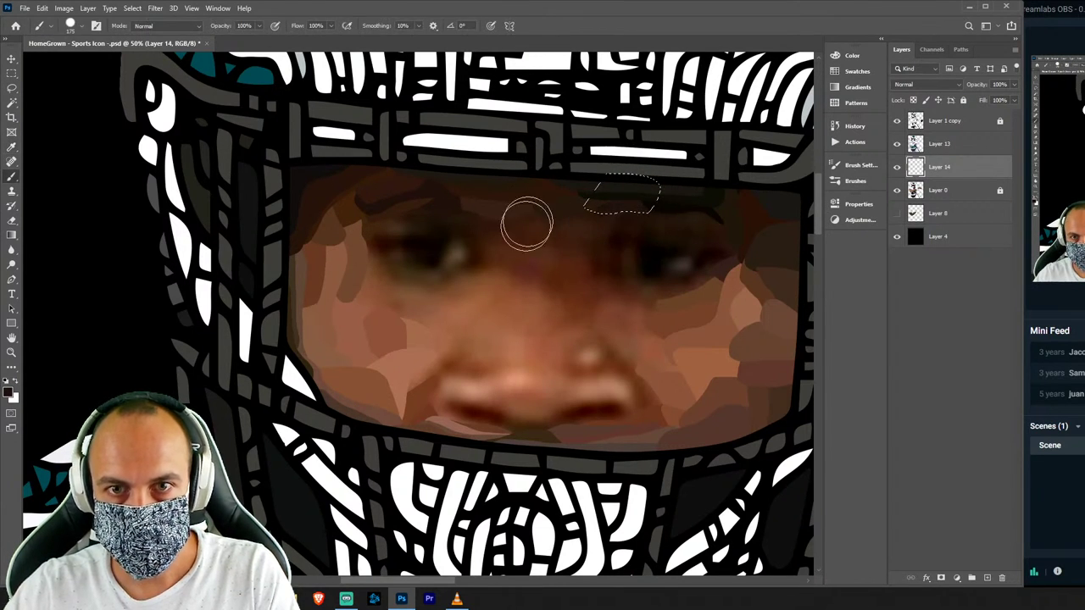
{"action": "key", "text": "ctrl+d"}
Paint a darker facet at the right eye's outer corner.
{"action": "key", "text": "l"}
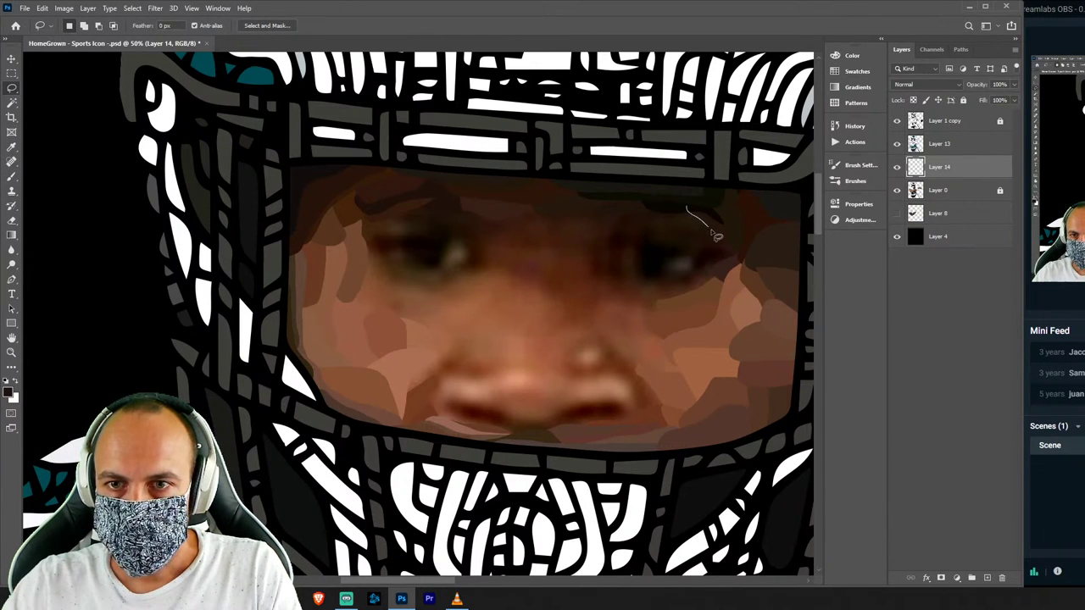
{"action": "left_click_drag", "start_coordinate": [742, 201], "coordinate": [731, 189]}
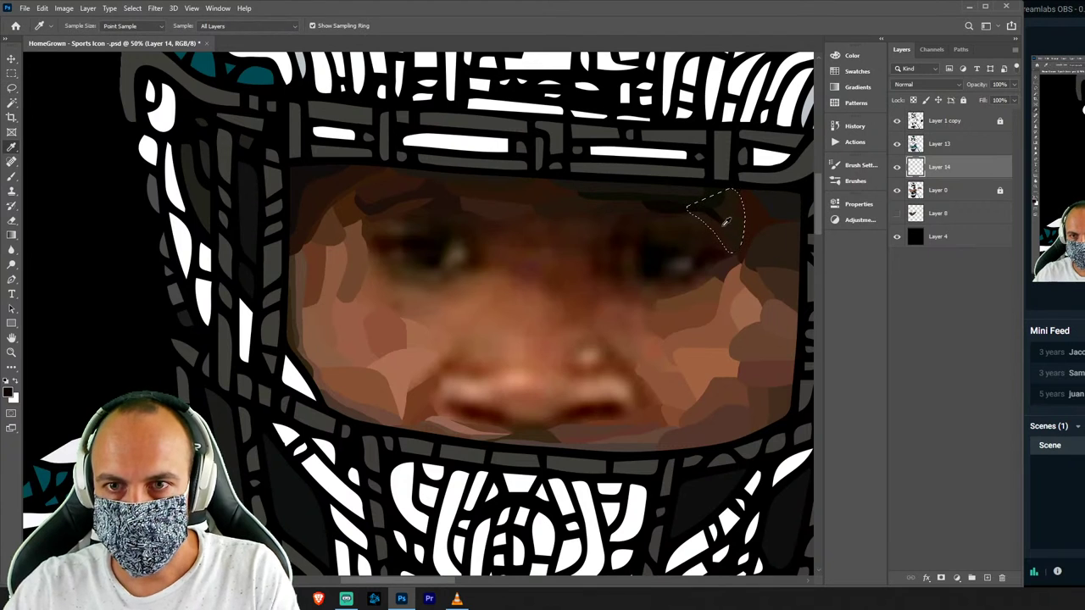
{"action": "key", "text": "b"}
{"action": "left_click_drag", "start_coordinate": [728, 244], "coordinate": [686, 213]}
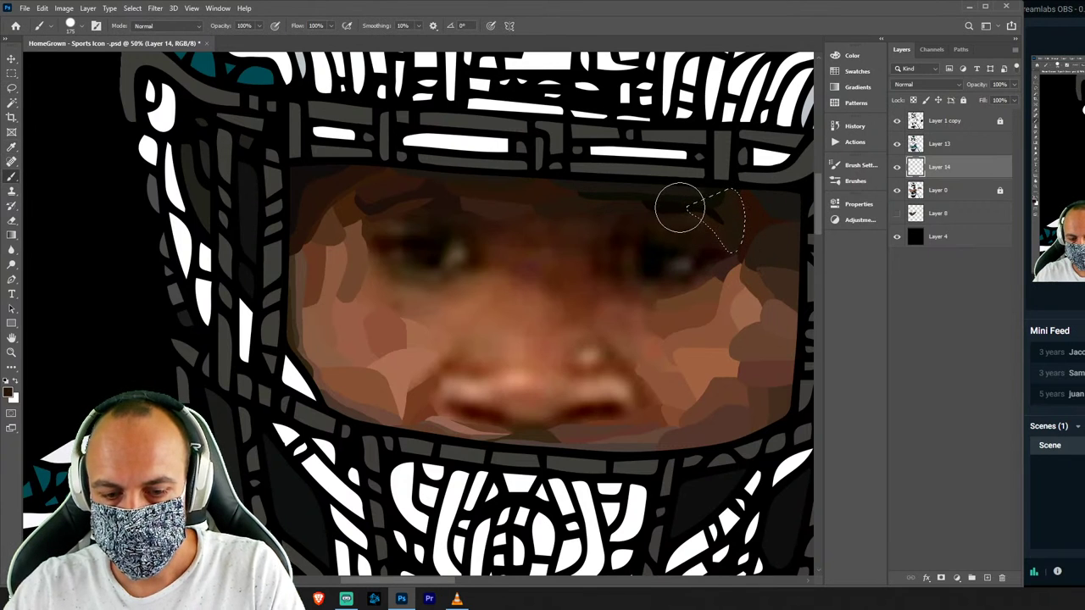
{"action": "key", "text": "ctrl+d"}
{"action": "key", "text": "l"}
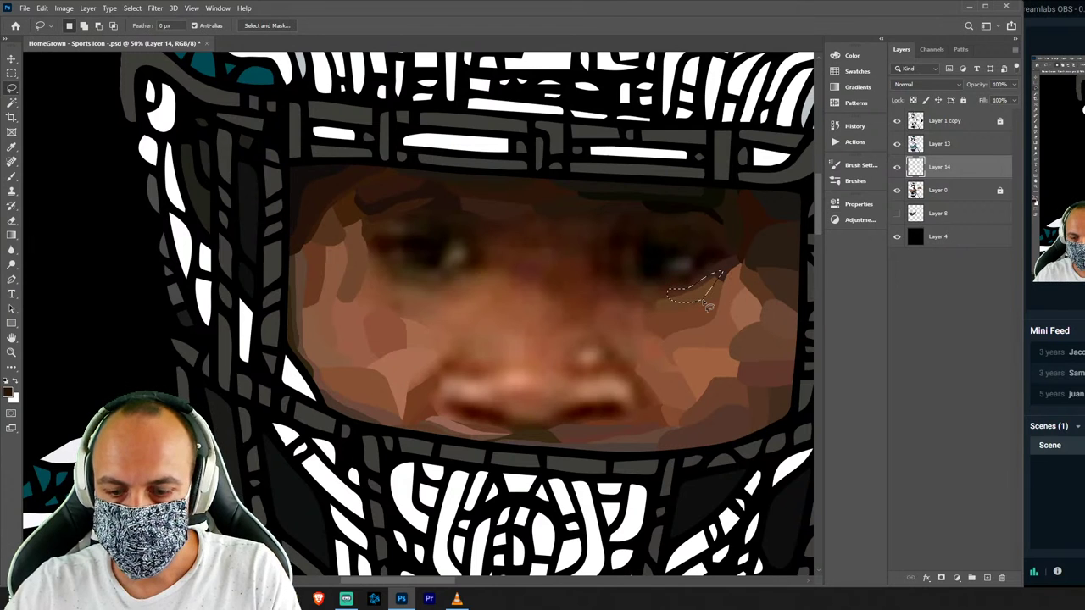
Paint more right-cheek facets, including a sampled skin-tone facet beside the right nostril.
{"action": "key", "text": "i"}
{"action": "key", "text": "b"}
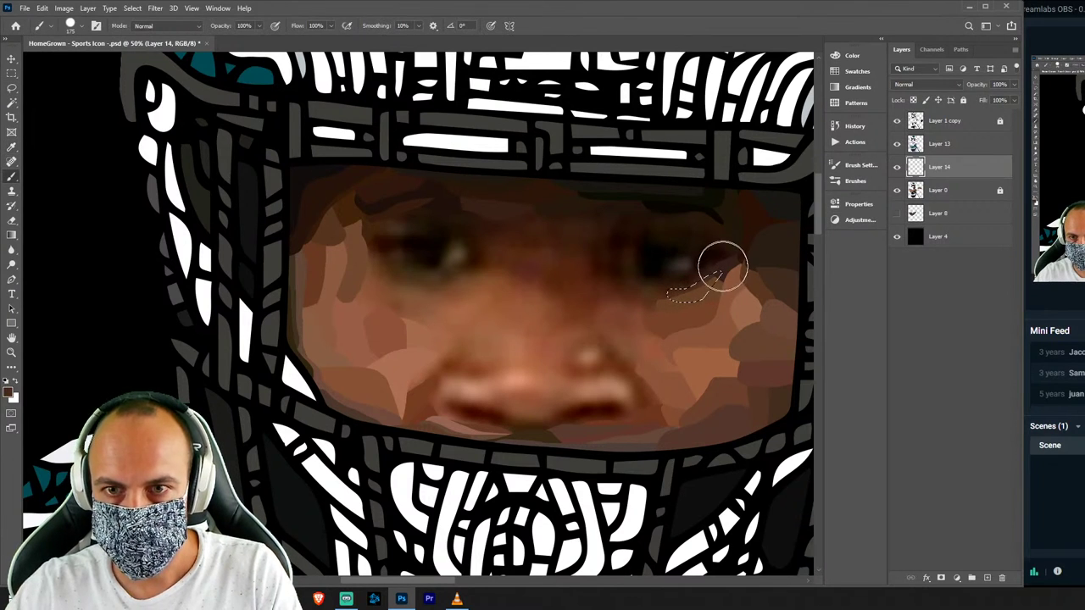
{"action": "key", "text": "l"}
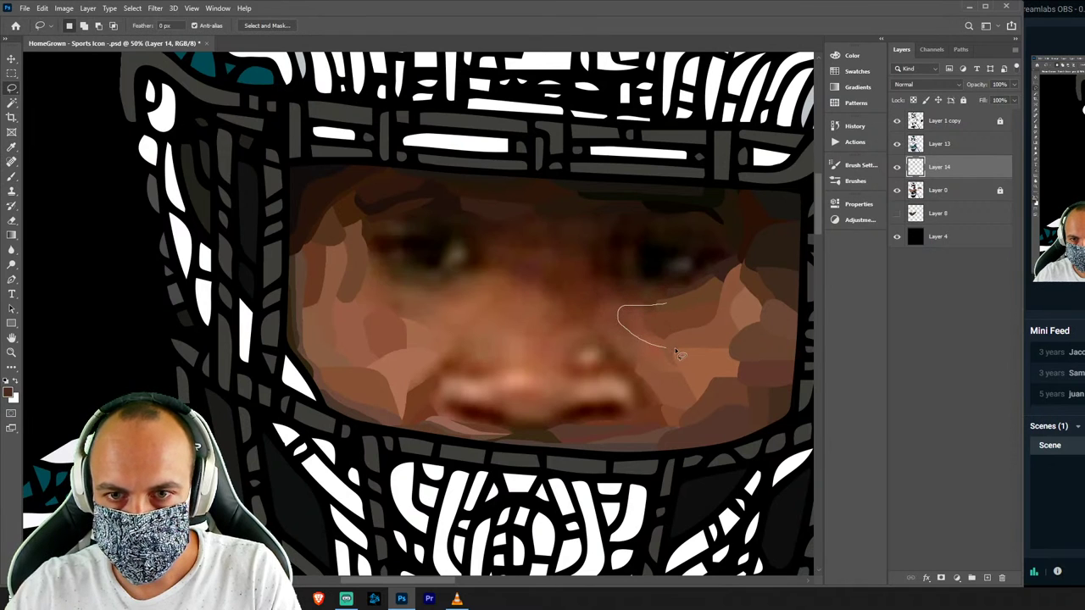
{"action": "key", "text": "b"}
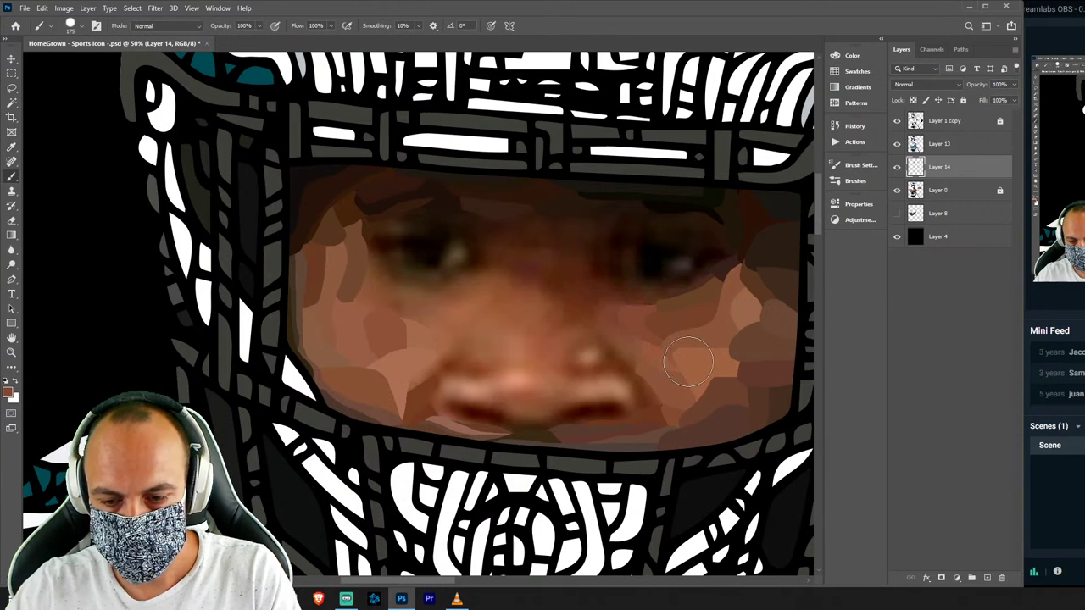
{"action": "key", "text": "l"}
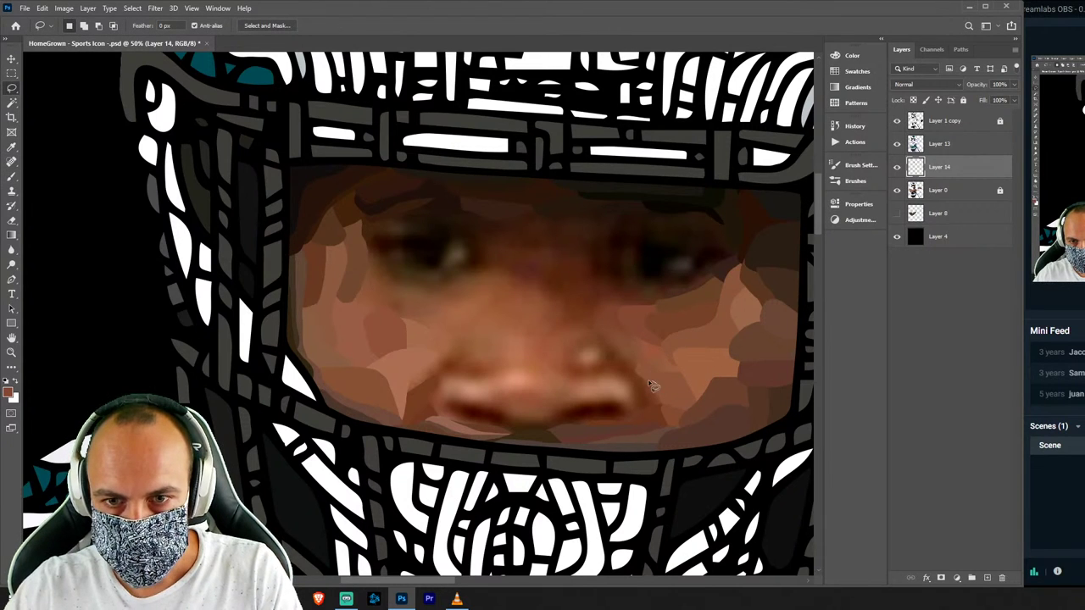
{"action": "left_click_drag", "start_coordinate": [685, 399], "coordinate": [678, 389]}
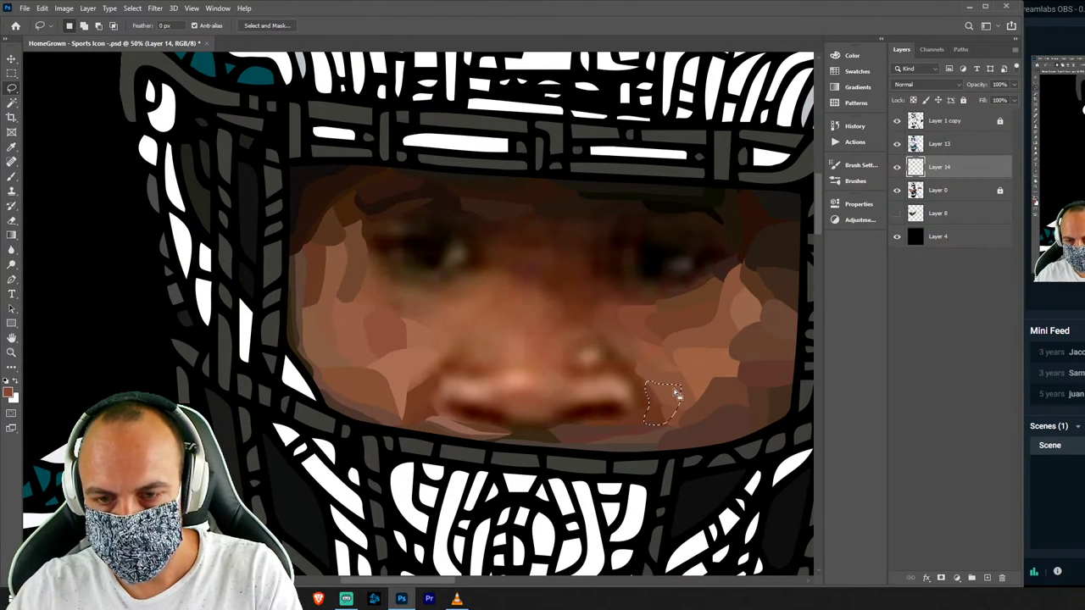
{"action": "key", "text": "i"}
{"action": "left_click", "coordinate": [656, 395]}
{"action": "key", "text": "b"}
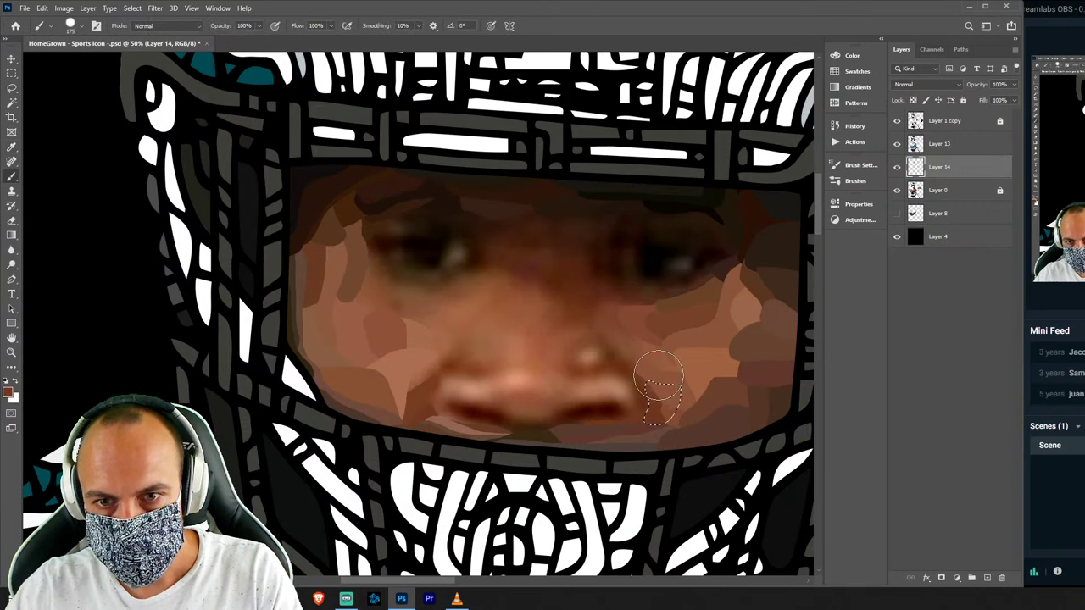
{"action": "key", "text": "ctrl+d"}
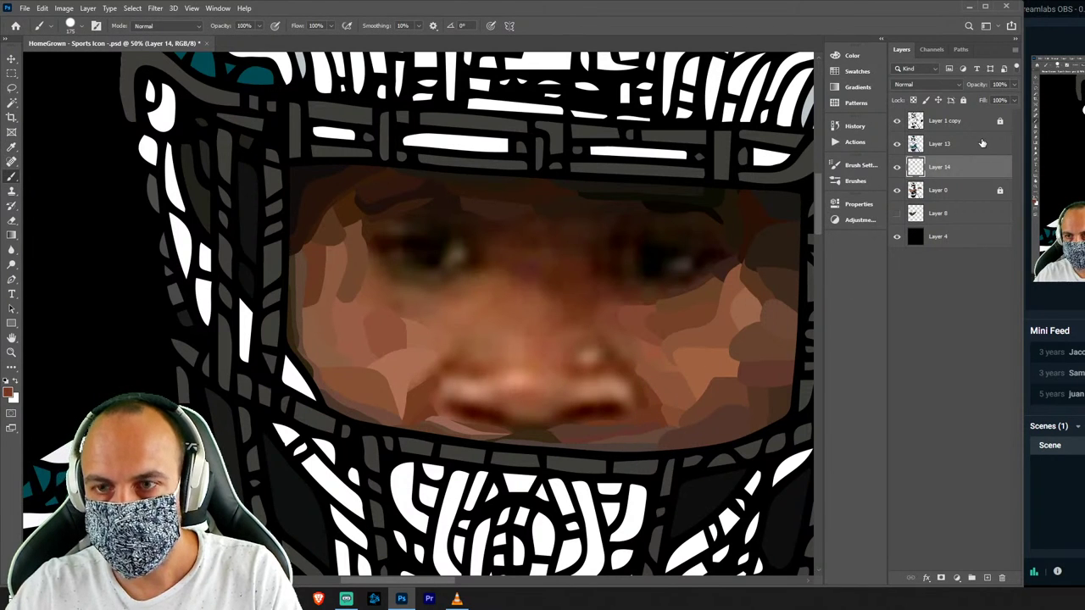
Merge the painted facet layer into Layer 13 and add a new empty layer above Layer 0.
{"action": "left_click", "coordinate": [983, 143], "text": "shift"}
{"action": "key", "text": "ctrl+e"}
{"action": "left_click", "coordinate": [947, 167]}
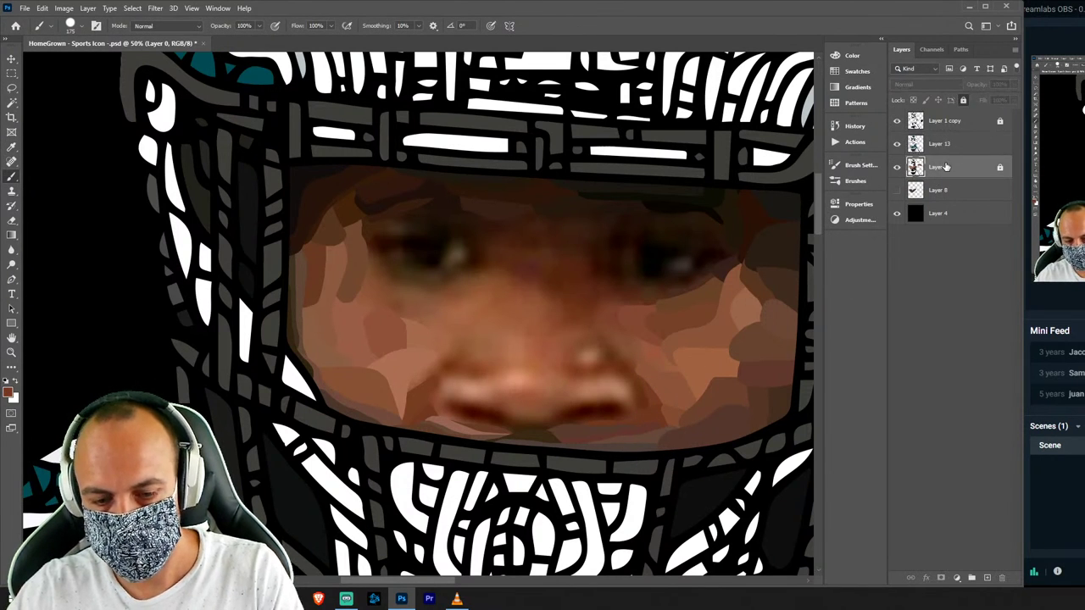
{"action": "key", "text": "ctrl+shift+n"}
{"action": "key", "text": "Return"}
Outline a facet under the right nostril and sample a skin tone for it.
{"action": "key", "text": "l"}
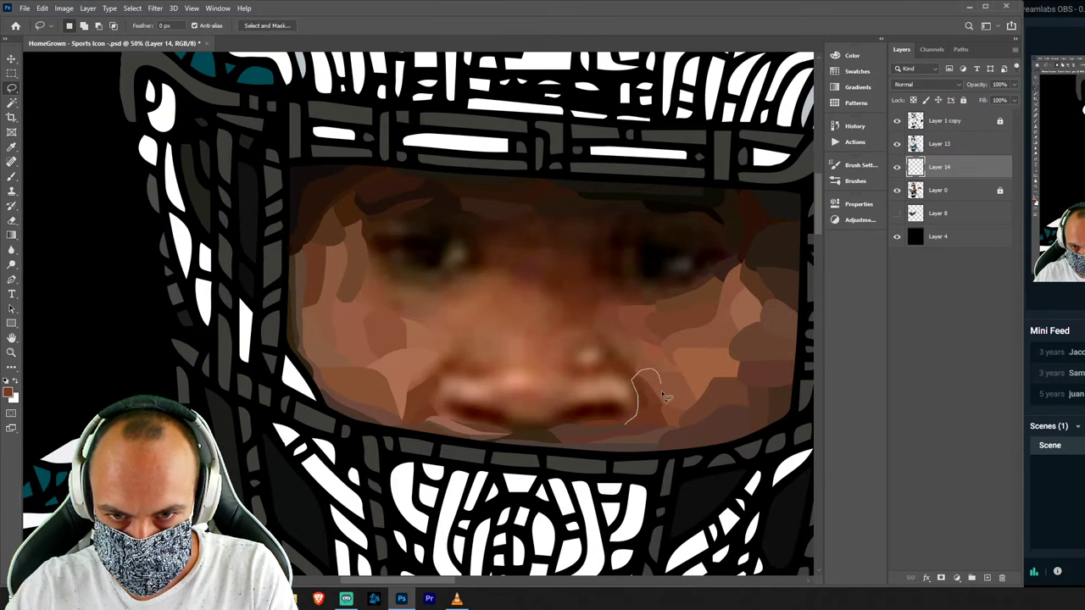
{"action": "left_click_drag", "start_coordinate": [668, 398], "coordinate": [659, 414]}
{"action": "key", "text": "i"}
{"action": "left_click", "coordinate": [646, 392]}
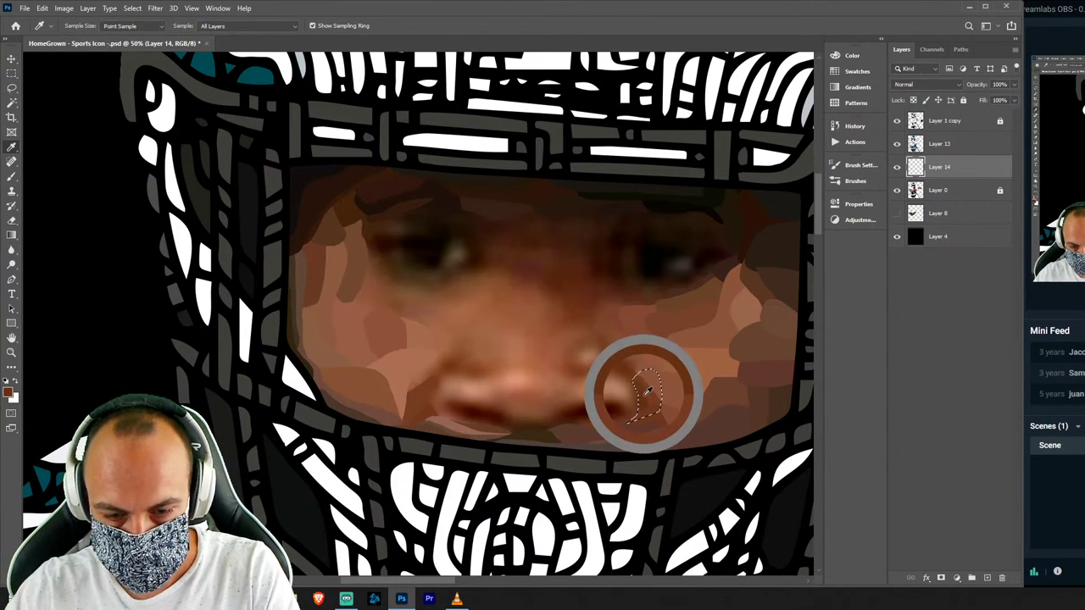
{"action": "key", "text": "b"}
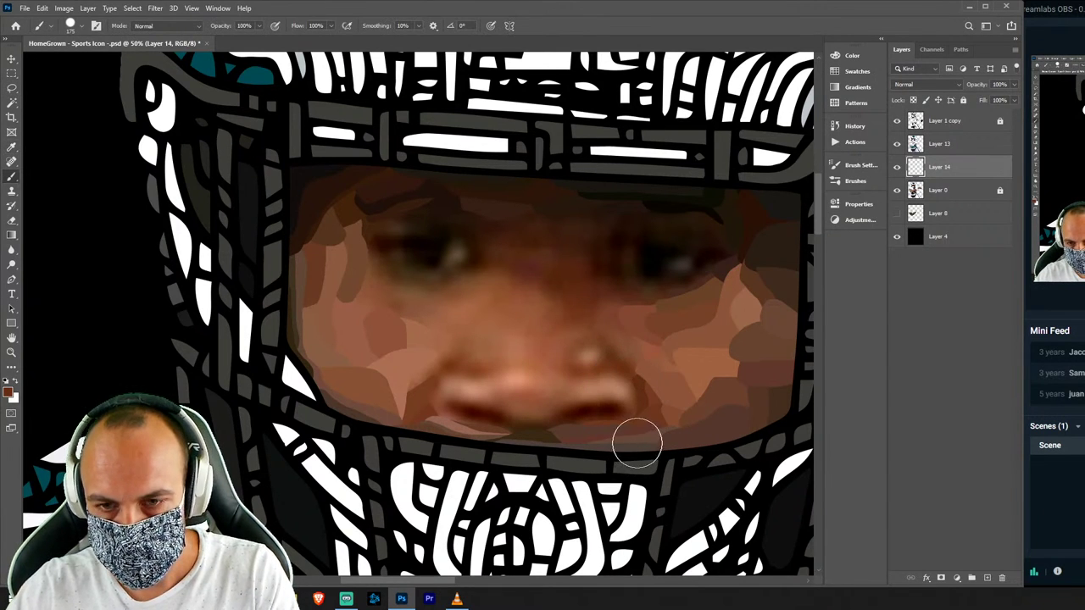
Paint a thin strip under the lips in a darker sampled brown.
{"action": "key", "text": "l"}
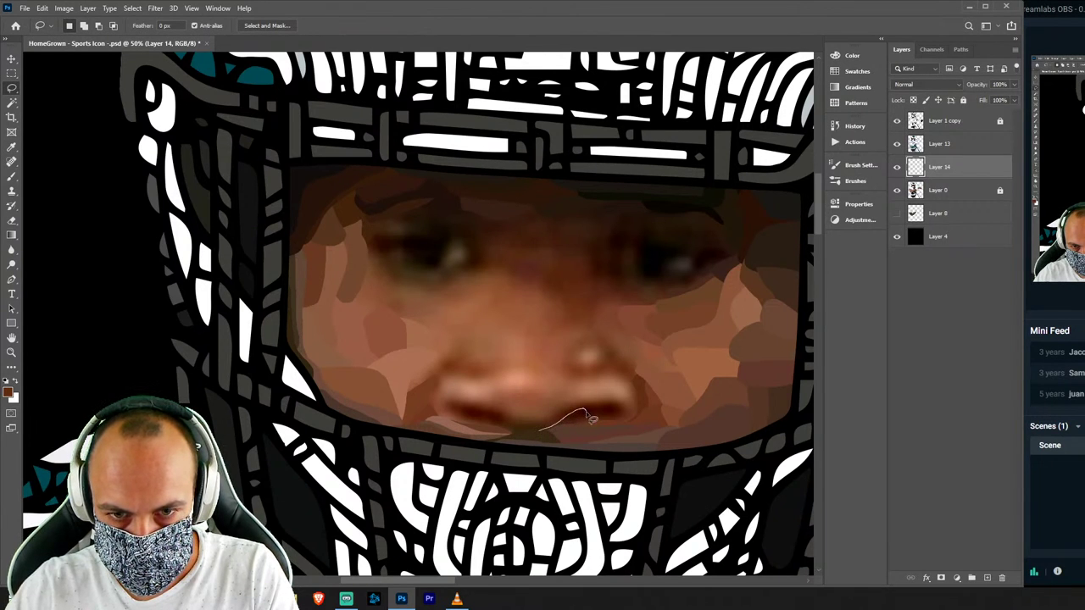
{"action": "left_click_drag", "start_coordinate": [549, 436], "coordinate": [478, 421]}
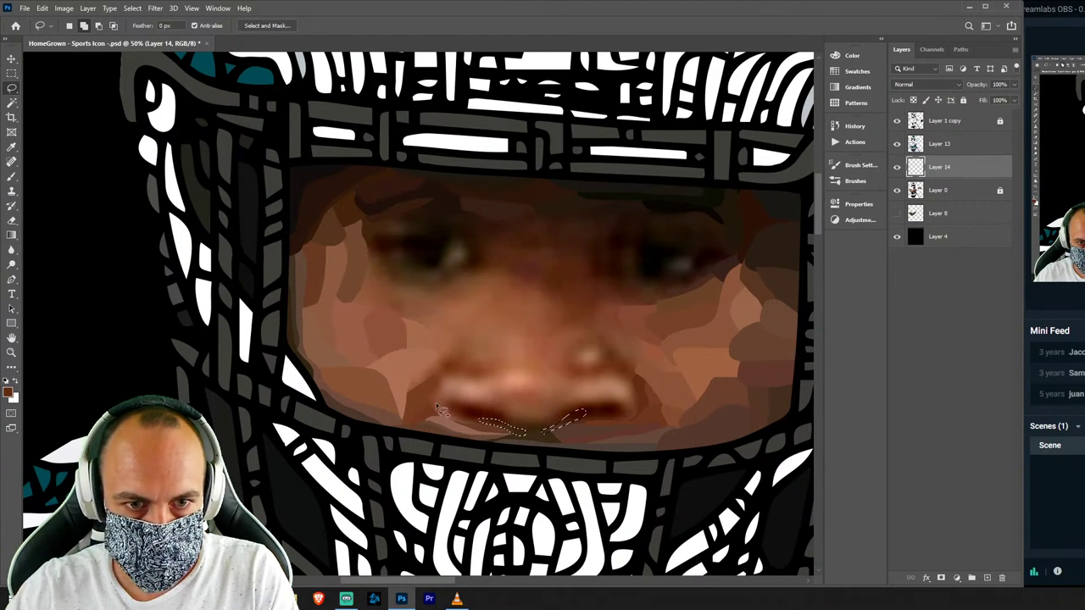
{"action": "key", "text": "i"}
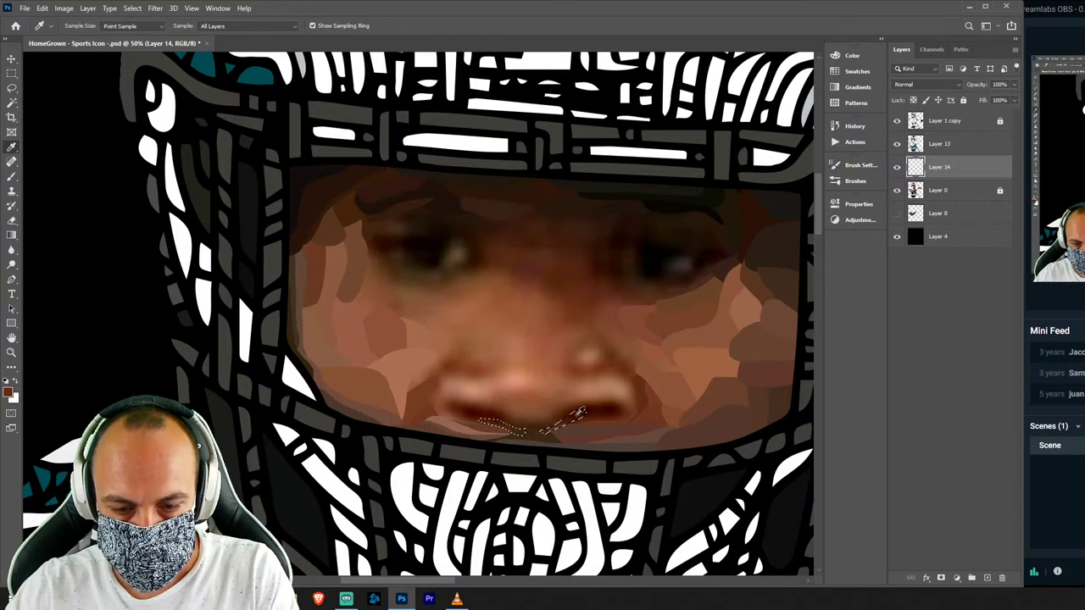
{"action": "left_click", "coordinate": [573, 415]}
{"action": "key", "text": "b"}
{"action": "left_click_drag", "start_coordinate": [506, 429], "coordinate": [542, 434]}
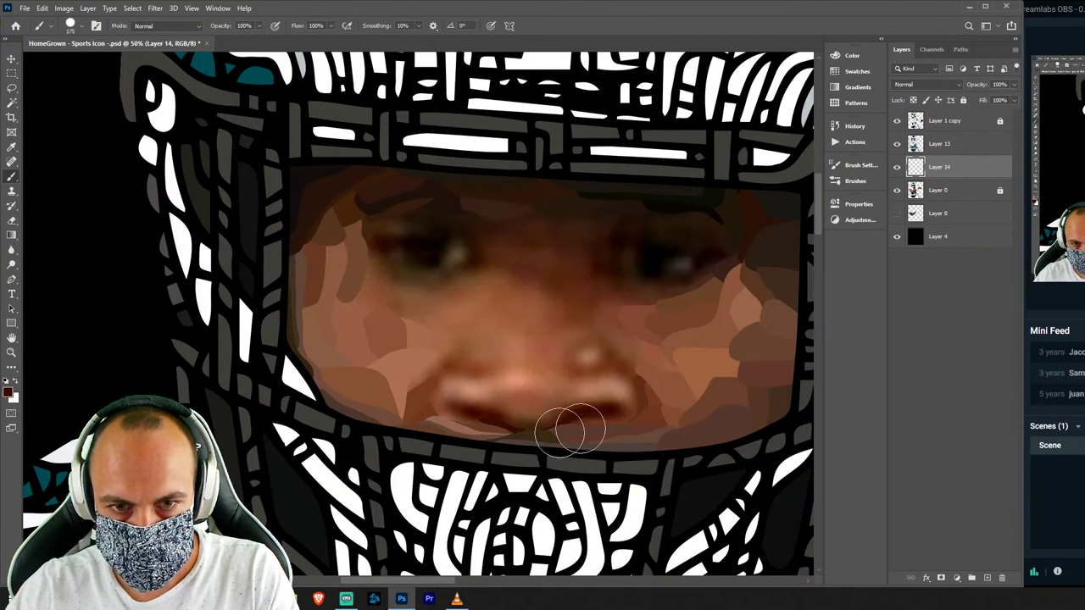
{"action": "key", "text": "ctrl+d"}
Fill a facet beside the nose with a brown skin tone sampled from the photo.
{"action": "key", "text": "l"}
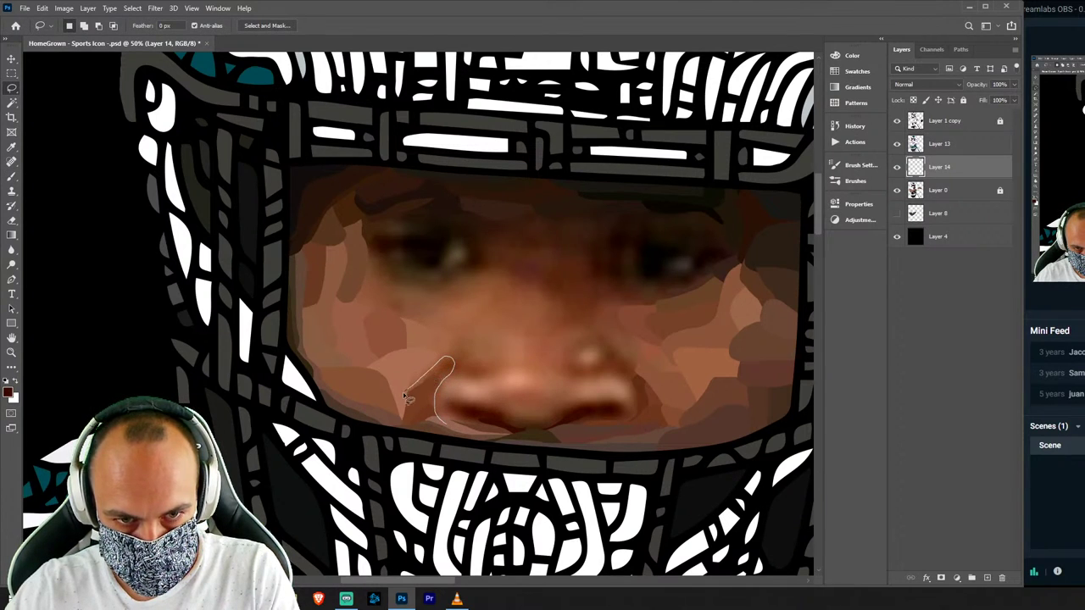
{"action": "left_click_drag", "start_coordinate": [422, 418], "coordinate": [432, 423]}
{"action": "key", "text": "i"}
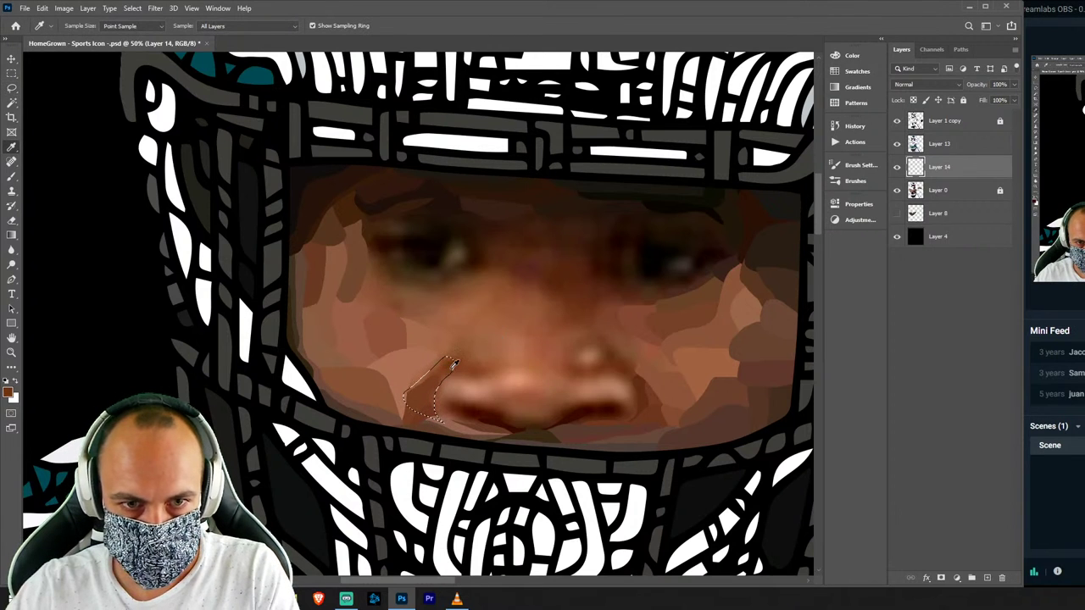
{"action": "left_click", "coordinate": [449, 367]}
{"action": "key", "text": "b"}
{"action": "left_click_drag", "start_coordinate": [447, 367], "coordinate": [423, 412]}
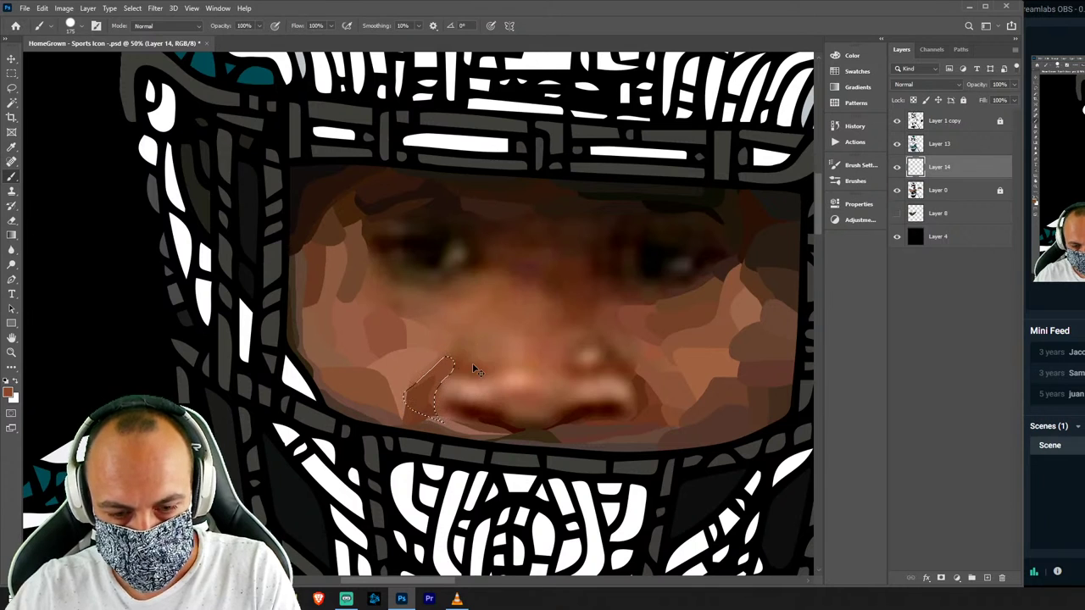
{"action": "key", "text": "ctrl+d"}
Paint flat facets on the left cheek, including one in a lighter tone.
{"action": "key", "text": "l"}
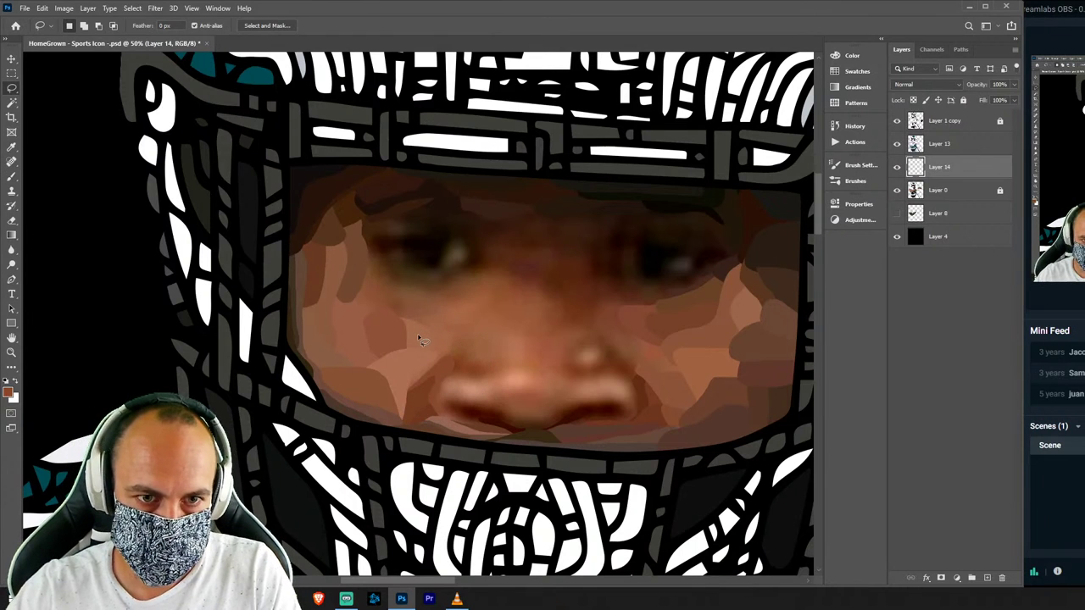
{"action": "left_click_drag", "start_coordinate": [395, 325], "coordinate": [397, 329]}
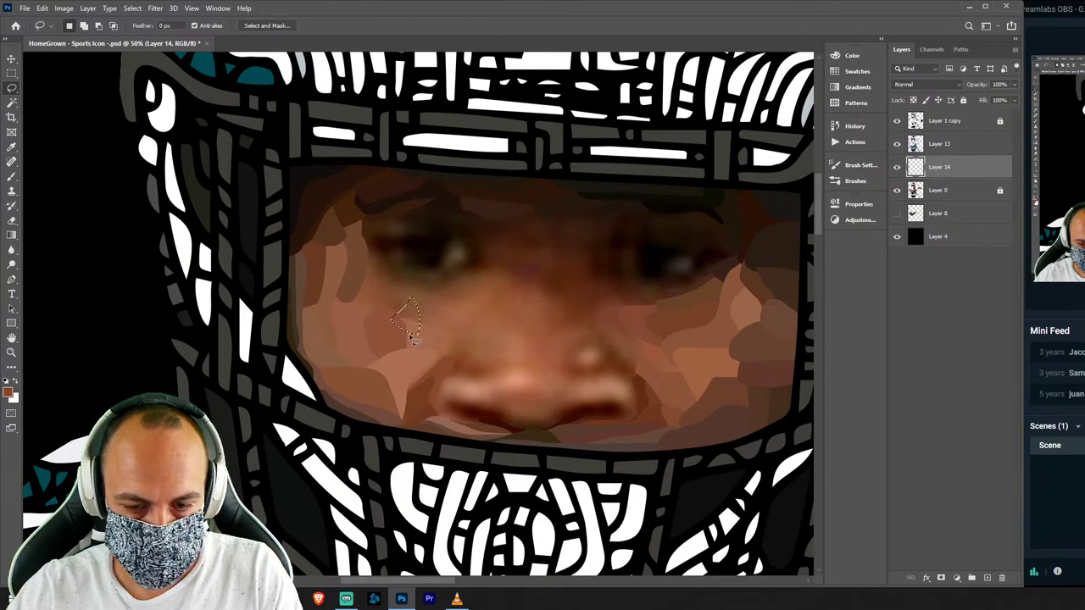
{"action": "key", "text": "i"}
{"action": "key", "text": "b"}
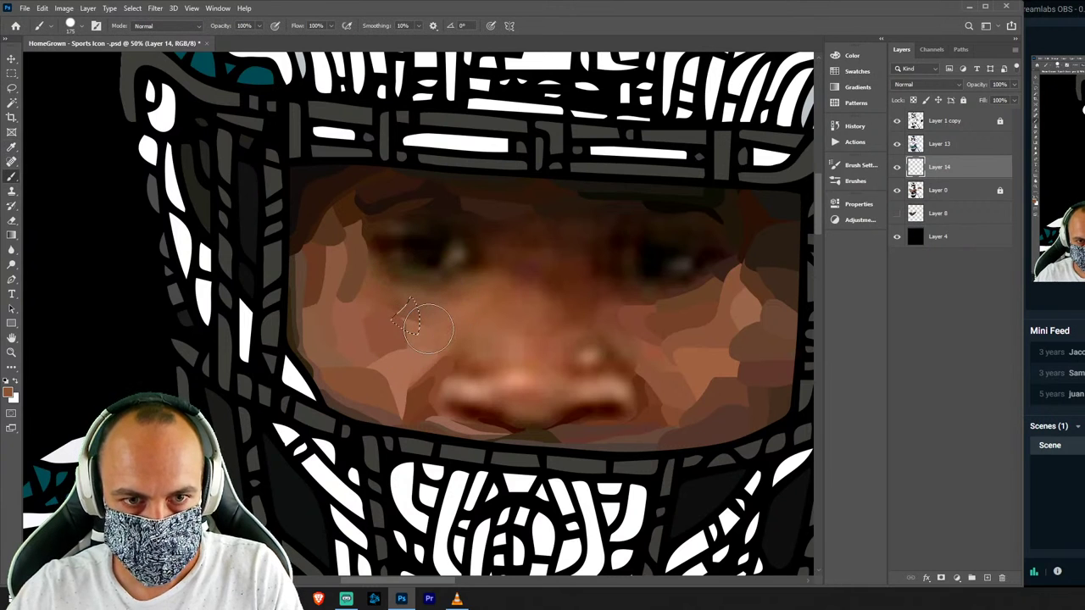
{"action": "key", "text": "l"}
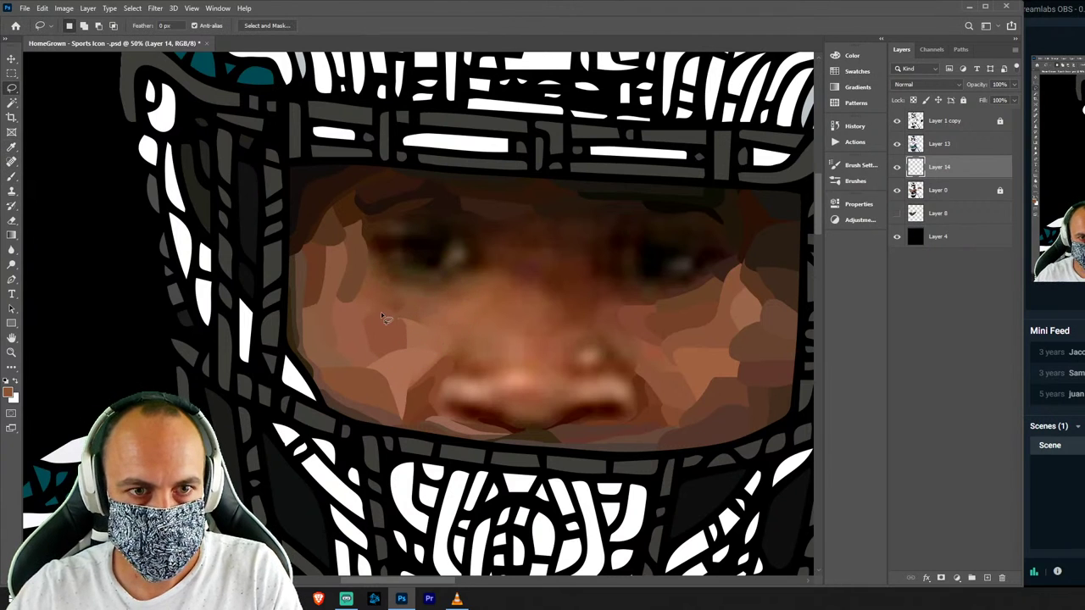
{"action": "left_click_drag", "start_coordinate": [348, 339], "coordinate": [350, 338]}
{"action": "key", "text": "b"}
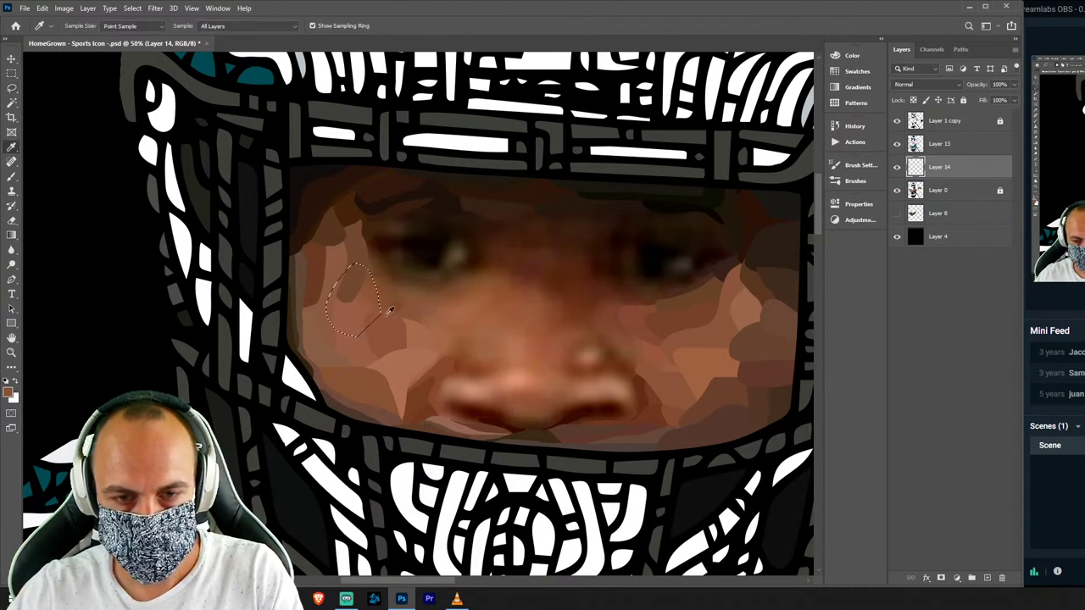
{"action": "left_click_drag", "start_coordinate": [371, 259], "coordinate": [360, 339]}
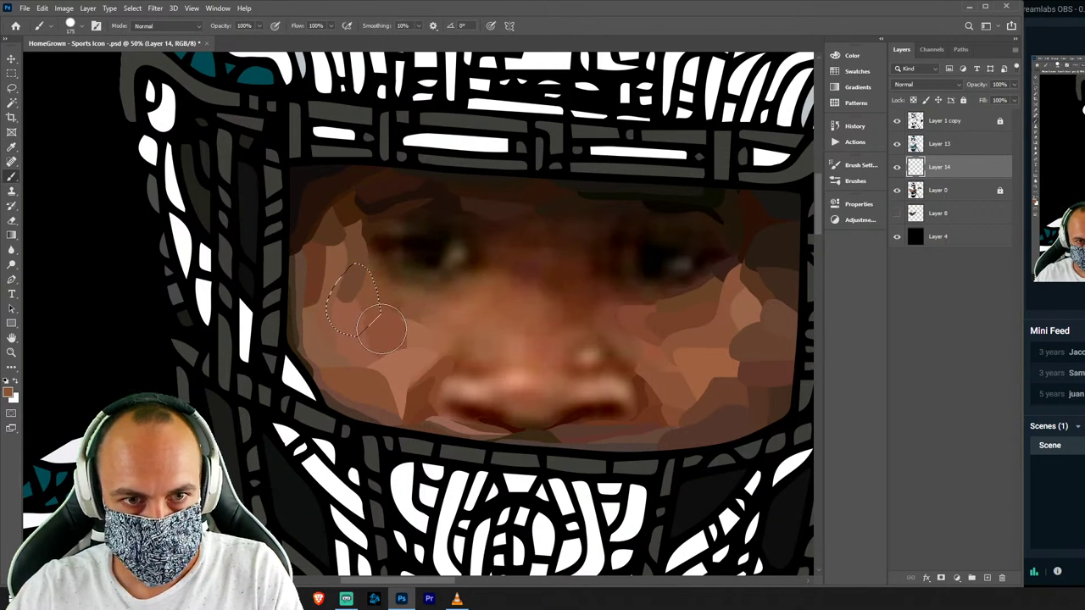
{"action": "key", "text": "ctrl+d"}
{"action": "key", "text": "l"}
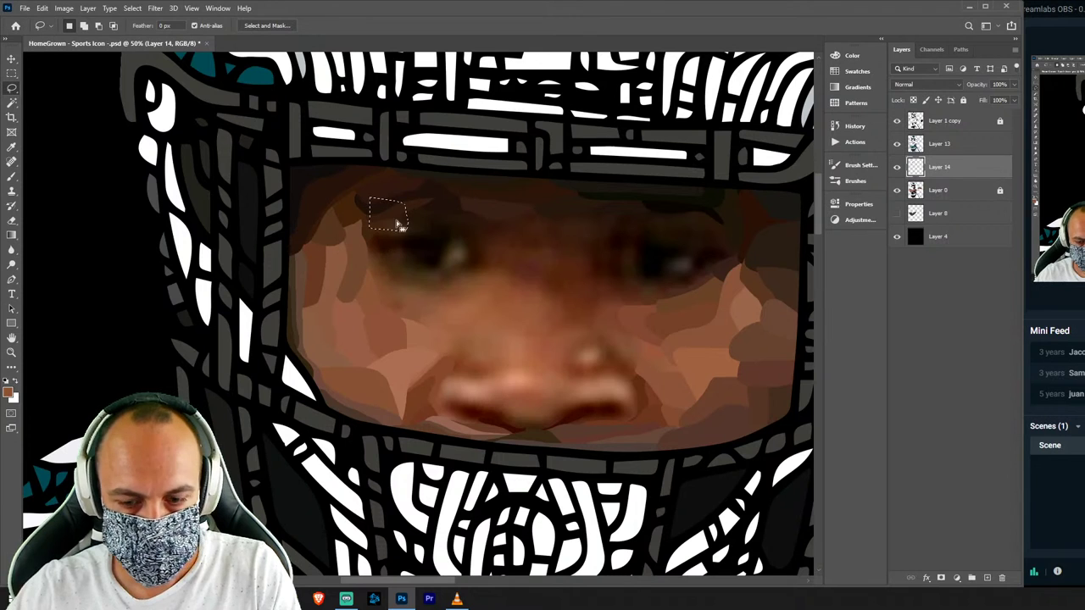
Paint a facet and a strip above the left eye in darker brown.
{"action": "key", "text": "i"}
{"action": "mouse_move", "coordinate": [401, 206]}
{"action": "left_mouse_down"}
{"action": "mouse_move", "coordinate": [371, 200]}
{"action": "mouse_move", "coordinate": [419, 213]}
{"action": "mouse_move", "coordinate": [358, 218]}
{"action": "left_mouse_up"}
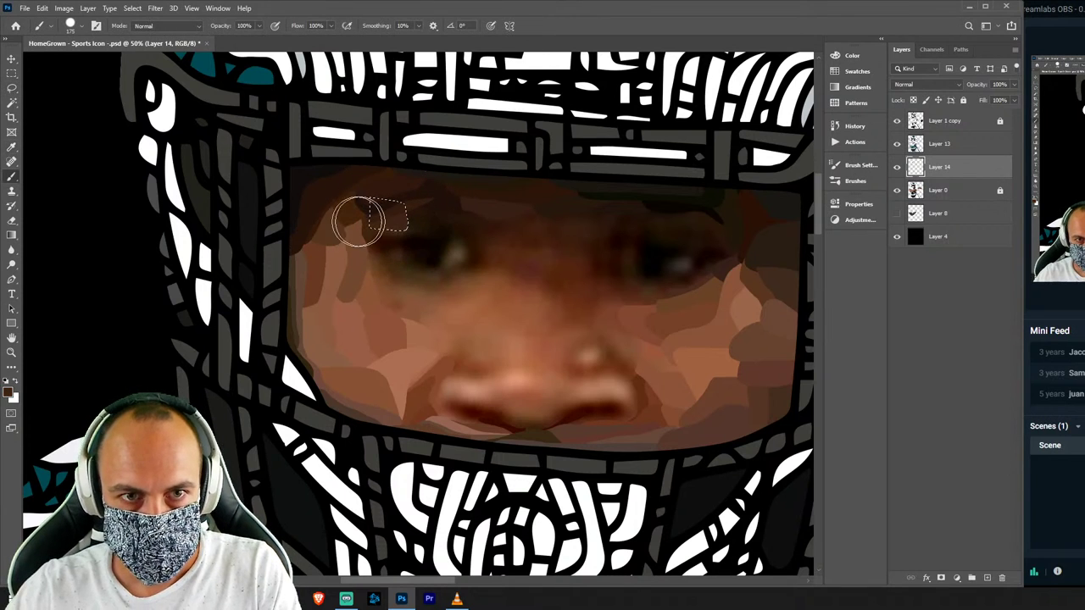
{"action": "key", "text": "b"}
{"action": "key", "text": "l"}
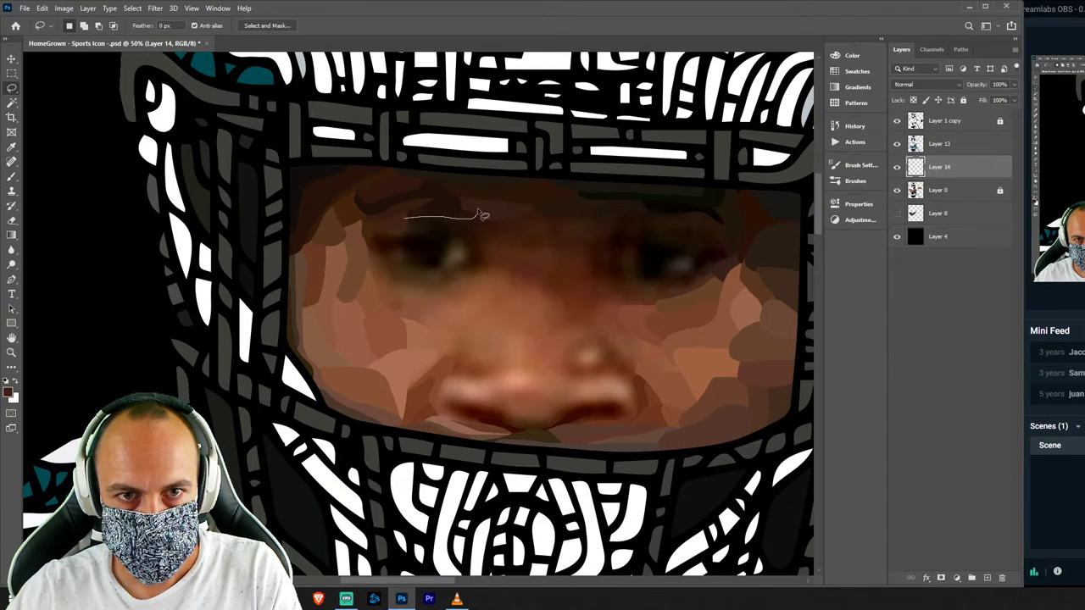
{"action": "key", "text": "i"}
{"action": "left_click_drag", "start_coordinate": [410, 191], "coordinate": [424, 205]}
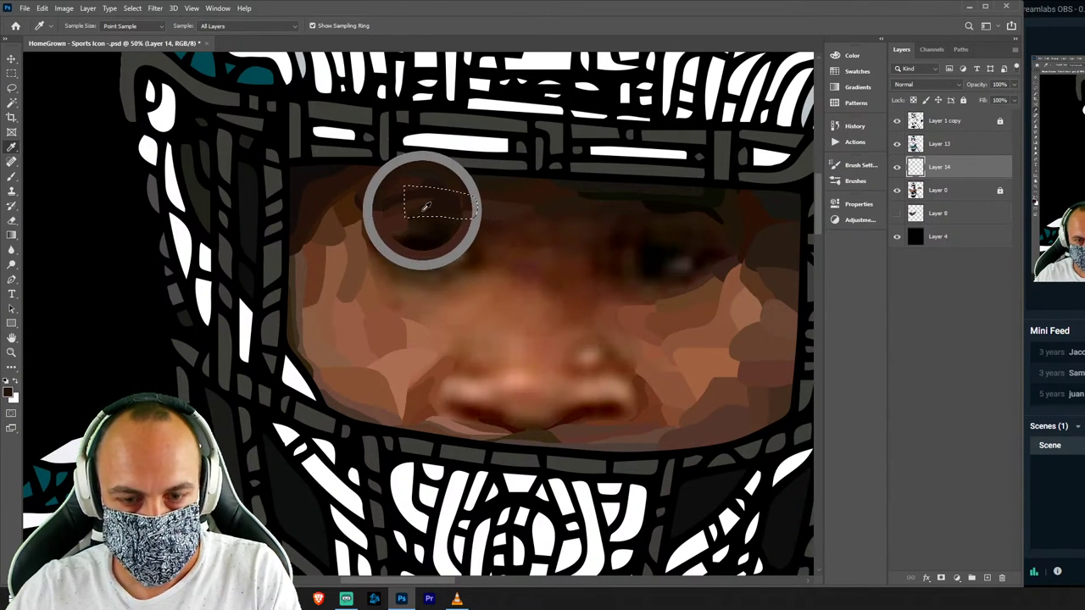
{"action": "key", "text": "b"}
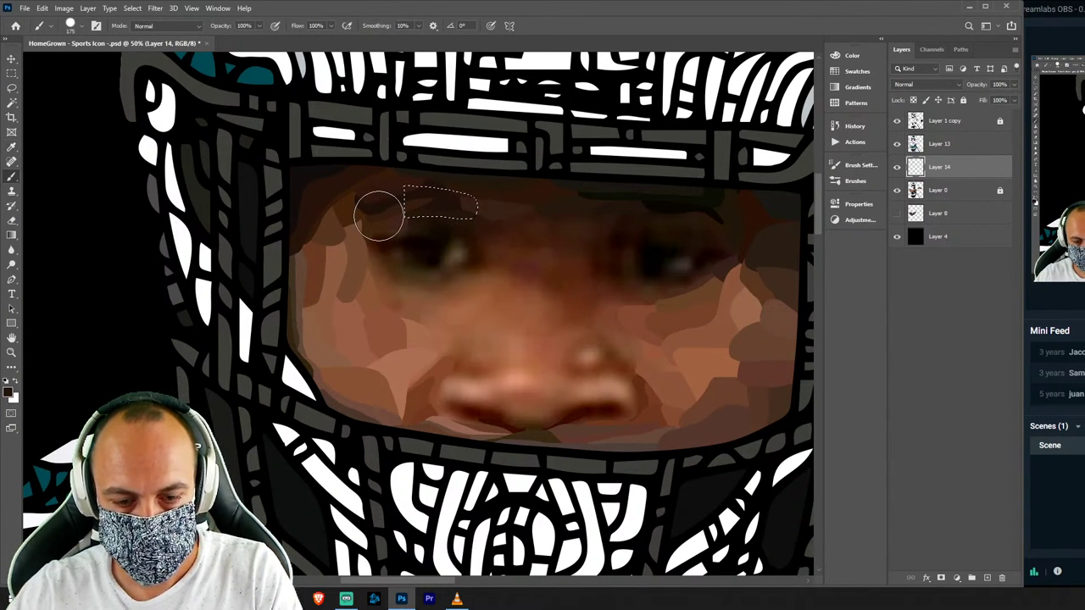
{"action": "key", "text": "ctrl+d"}
Paint a brow facet between the eyes with a sampled brown tone.
{"action": "key", "text": "l"}
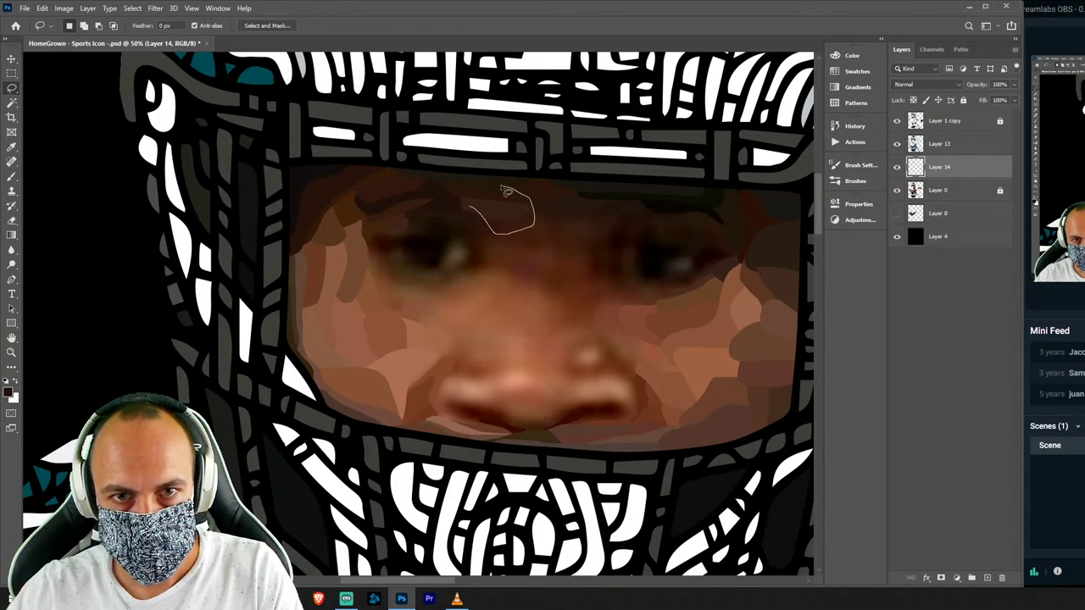
{"action": "left_click_drag", "start_coordinate": [505, 191], "coordinate": [500, 186]}
{"action": "key", "text": "i"}
{"action": "left_click", "coordinate": [516, 225]}
{"action": "key", "text": "b"}
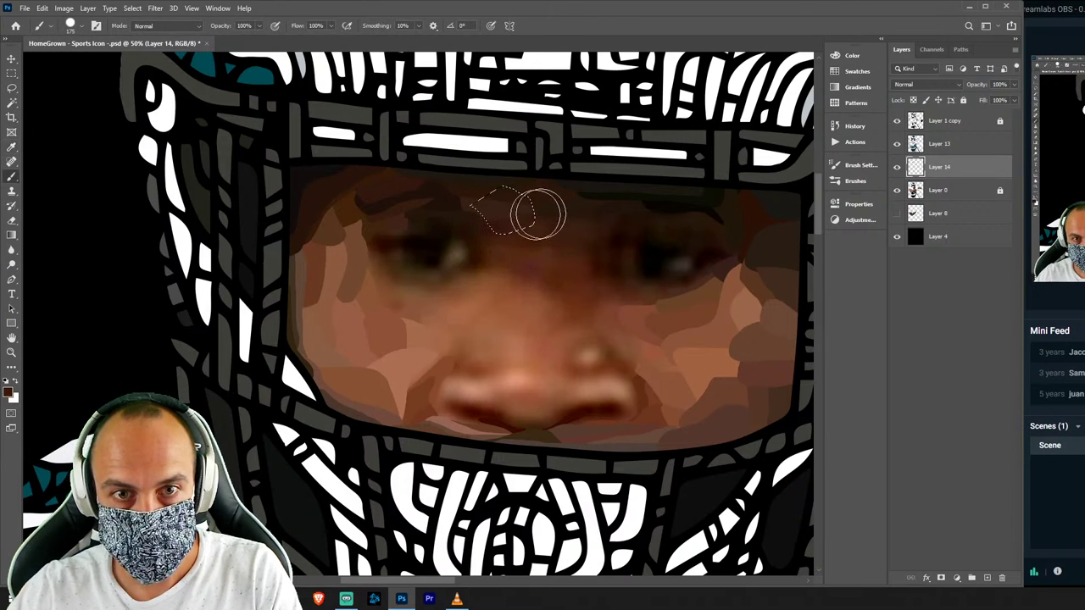
{"action": "key", "text": "ctrl+d"}
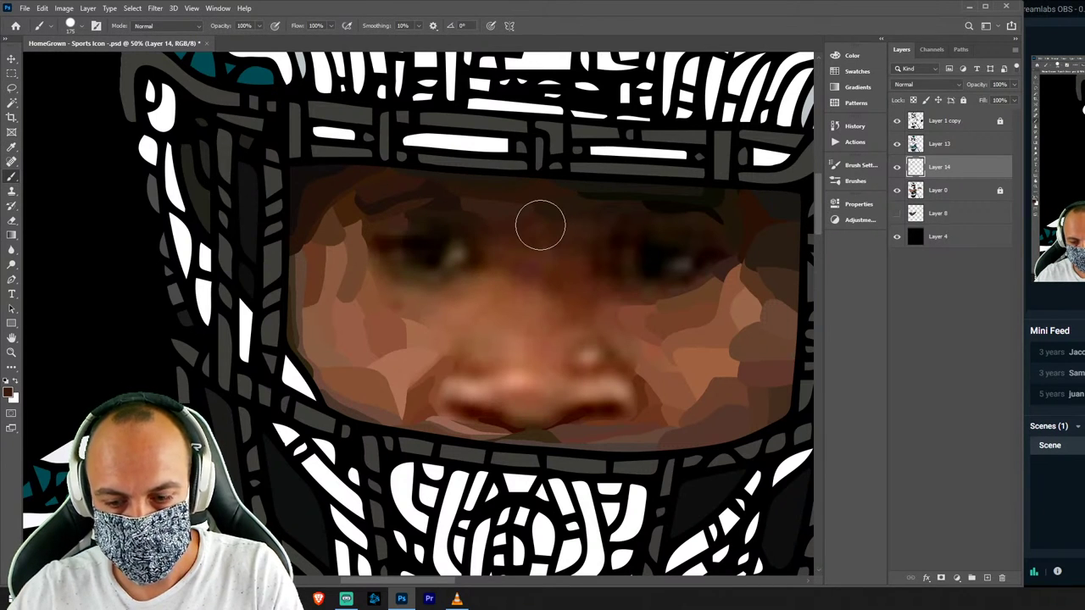
Paint the area above the right eye with a sampled dark brown.
{"action": "key", "text": "l"}
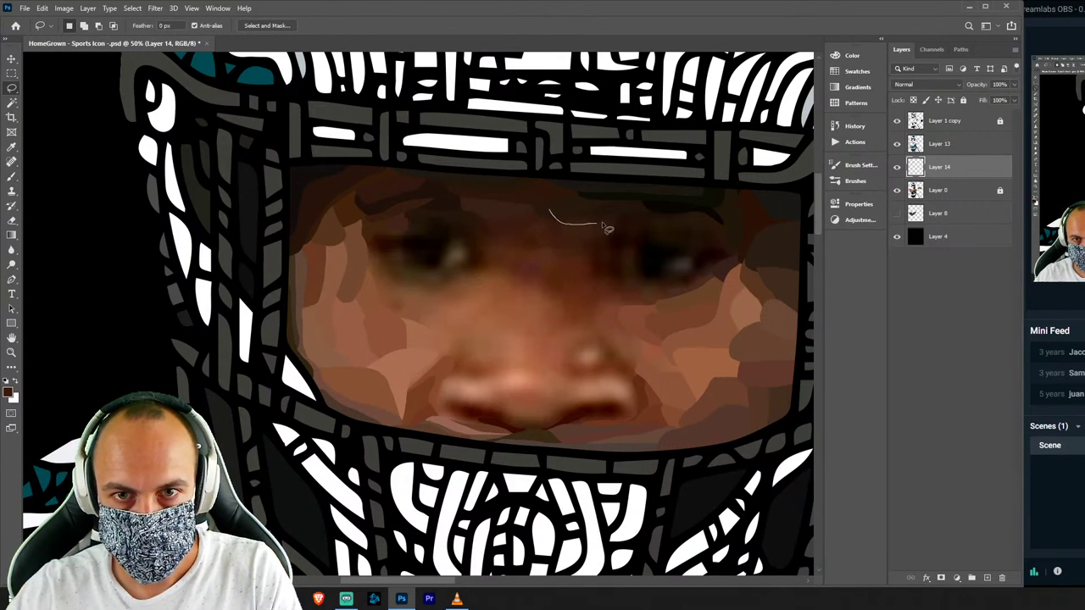
{"action": "key", "text": "i"}
{"action": "left_click", "coordinate": [590, 212]}
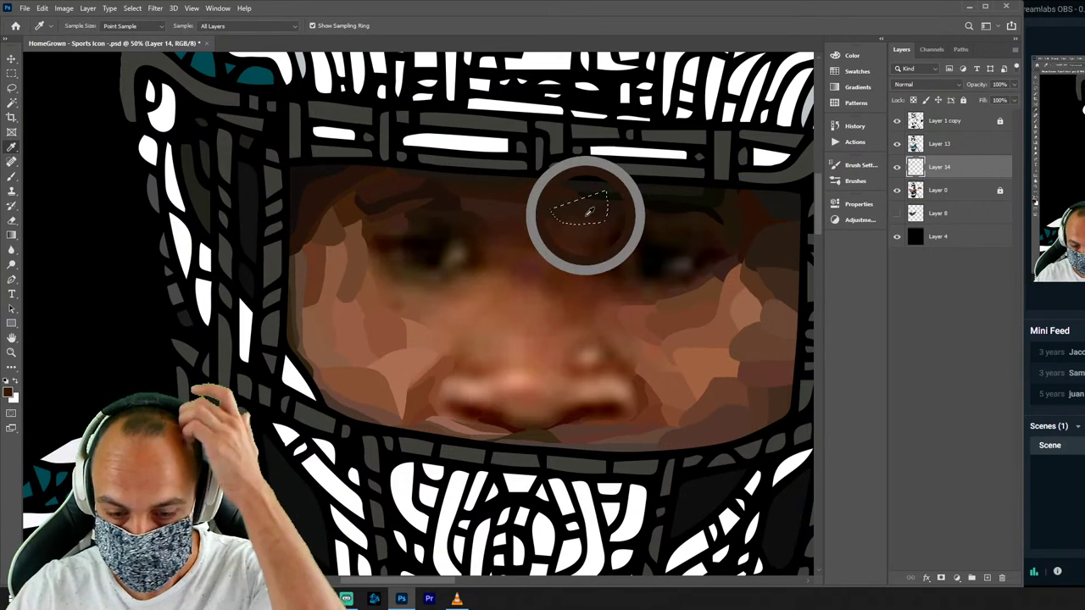
{"action": "key", "text": "b"}
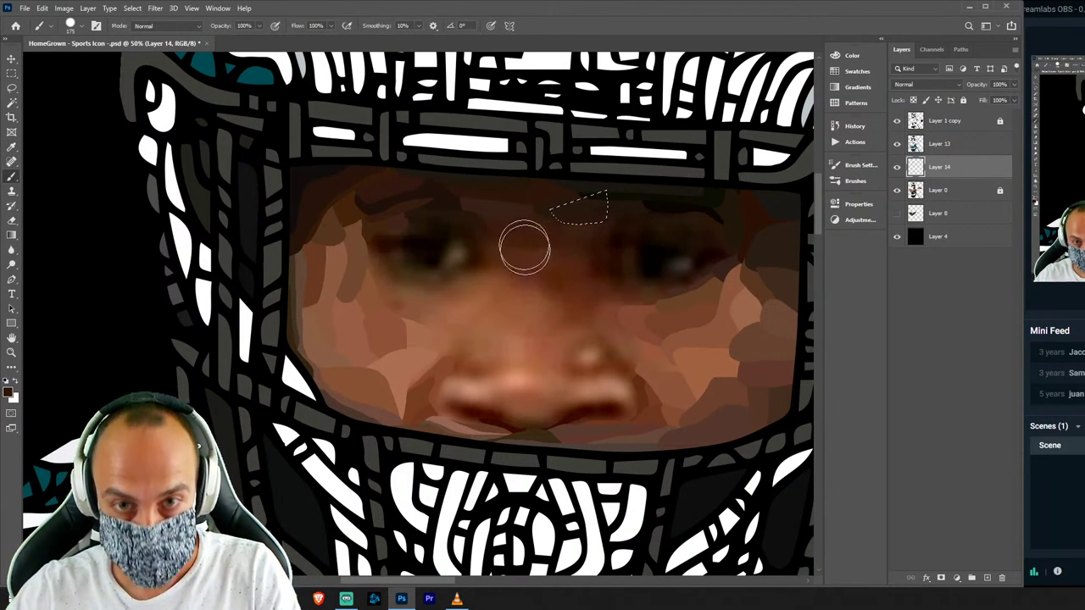
{"action": "key", "text": "ctrl+d"}
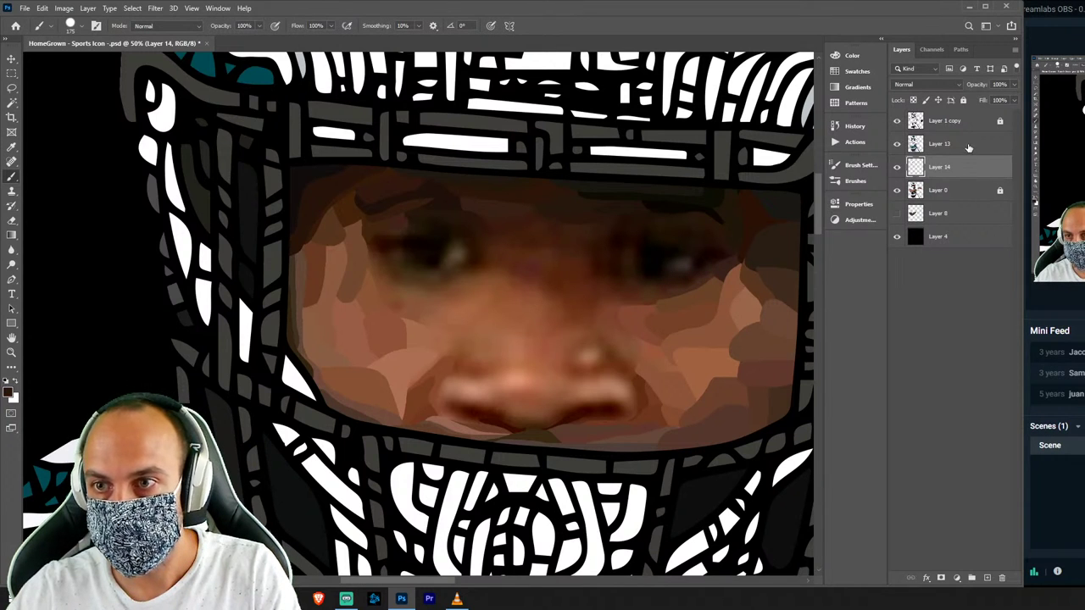
Merge the painted patches into Layer 13 and add a new empty layer above Layer 0.
{"action": "left_click", "coordinate": [969, 146]}
{"action": "key", "text": "ctrl+e"}
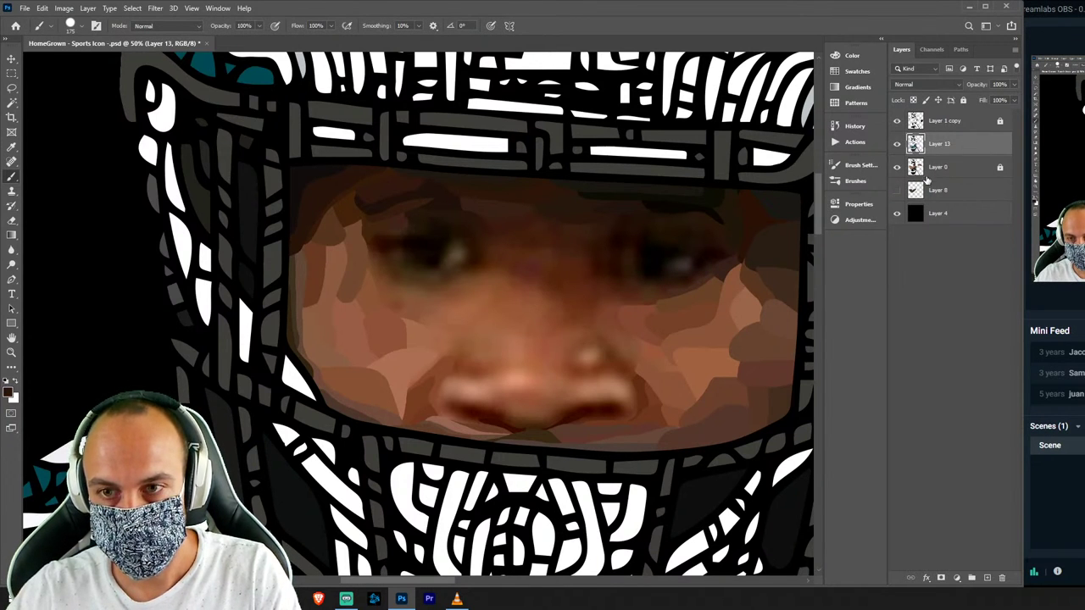
{"action": "left_click", "coordinate": [929, 166]}
{"action": "key", "text": "ctrl+shift+n"}
{"action": "key", "text": "Return"}
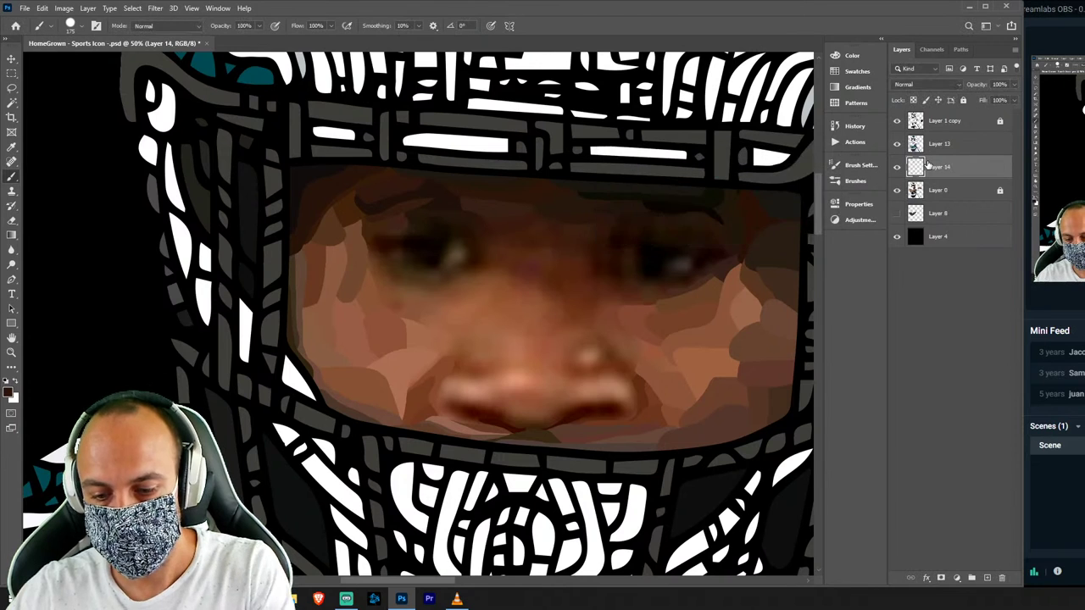
Paint a facet beside the right eye with the adjacent sampled skin tone.
{"action": "key", "text": "l"}
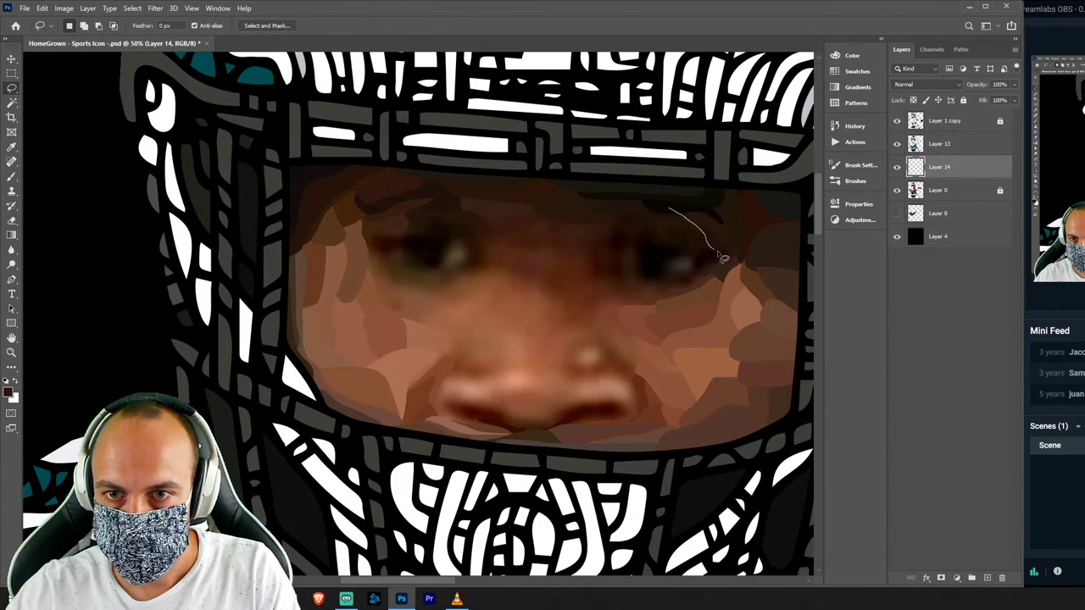
{"action": "left_click_drag", "start_coordinate": [750, 257], "coordinate": [729, 203]}
{"action": "key", "text": "i"}
{"action": "left_click", "coordinate": [716, 234]}
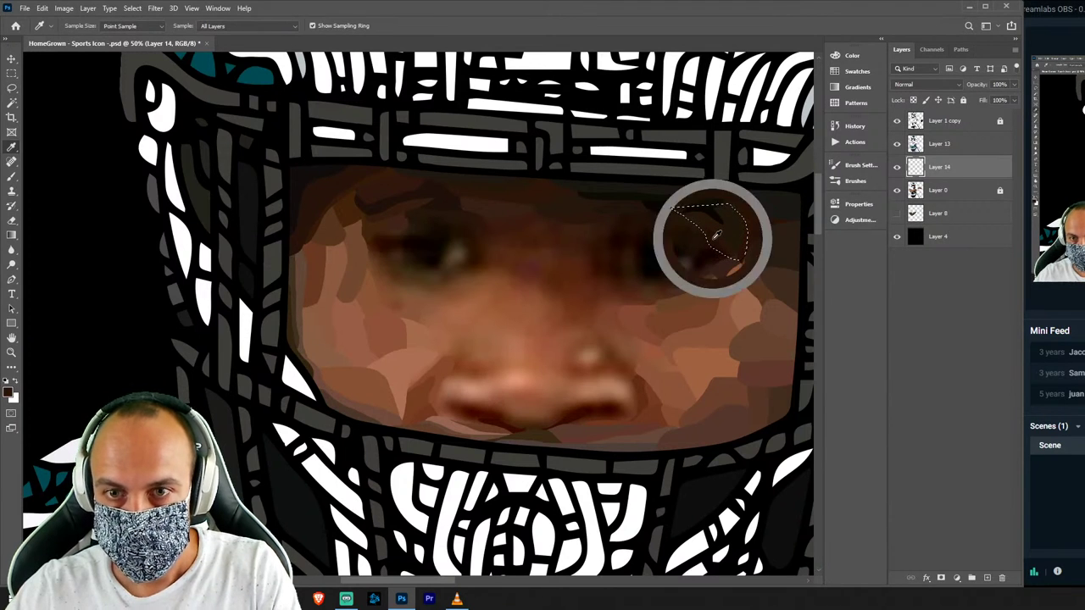
{"action": "key", "text": "b"}
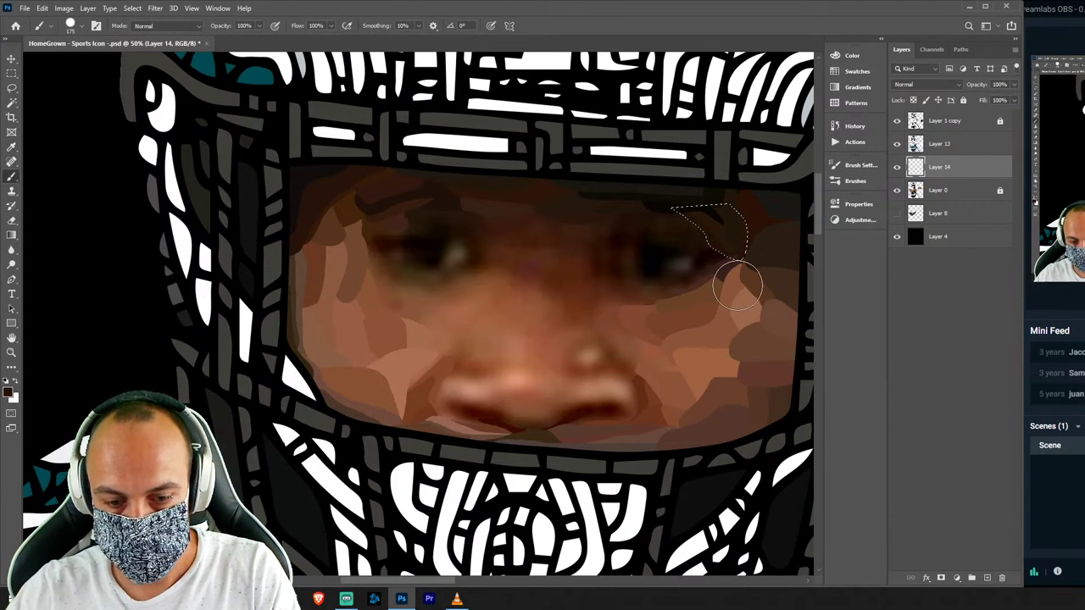
Paint a facet below the right eye with a sampled cheek tone.
{"action": "key", "text": "l"}
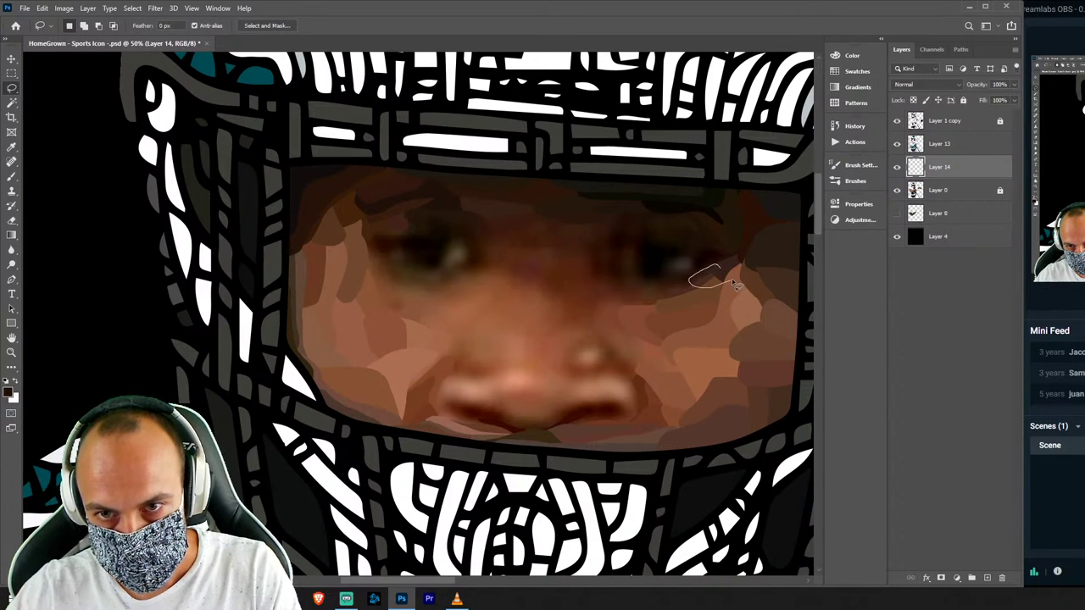
{"action": "key", "text": "i"}
{"action": "left_click", "coordinate": [705, 272]}
{"action": "key", "text": "b"}
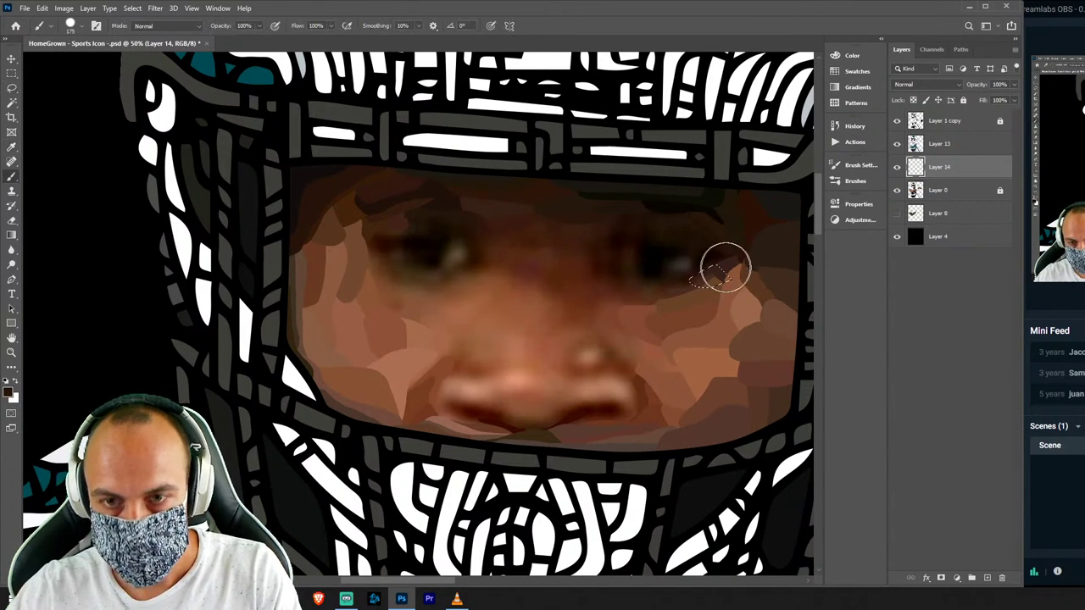
{"action": "key", "text": "l"}
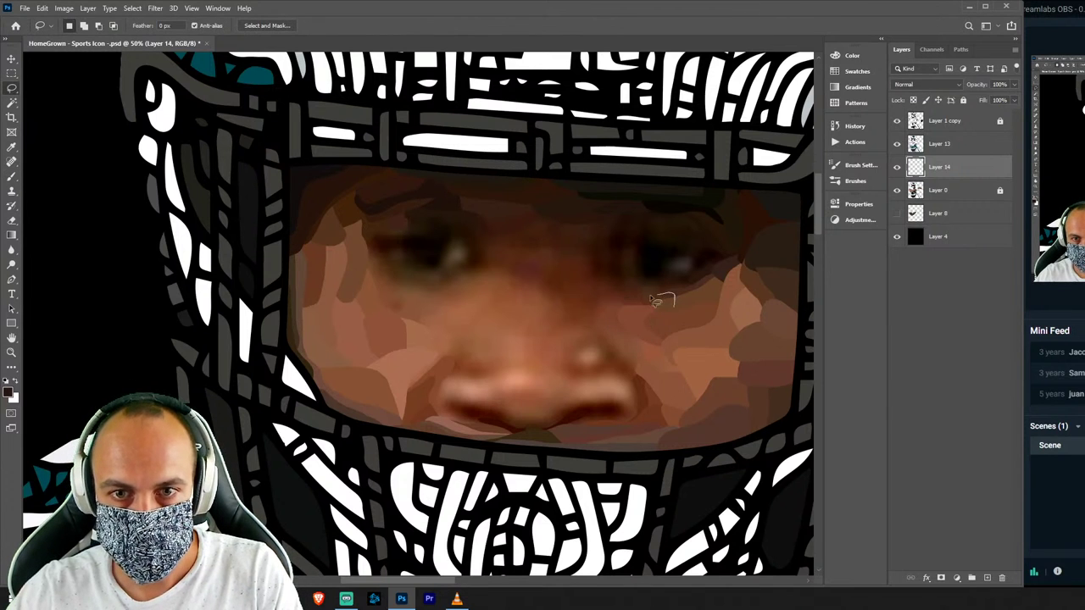
Paint a right-cheek facet with a sampled skin tone.
{"action": "left_click_drag", "start_coordinate": [680, 321], "coordinate": [676, 317]}
{"action": "key", "text": "i"}
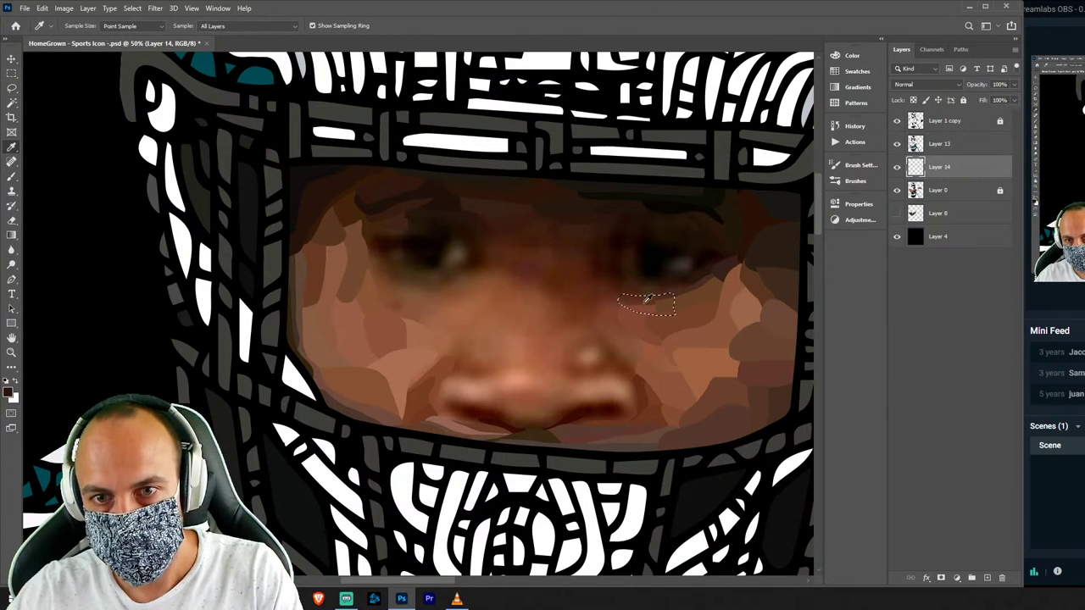
{"action": "left_click", "coordinate": [640, 301]}
{"action": "key", "text": "b"}
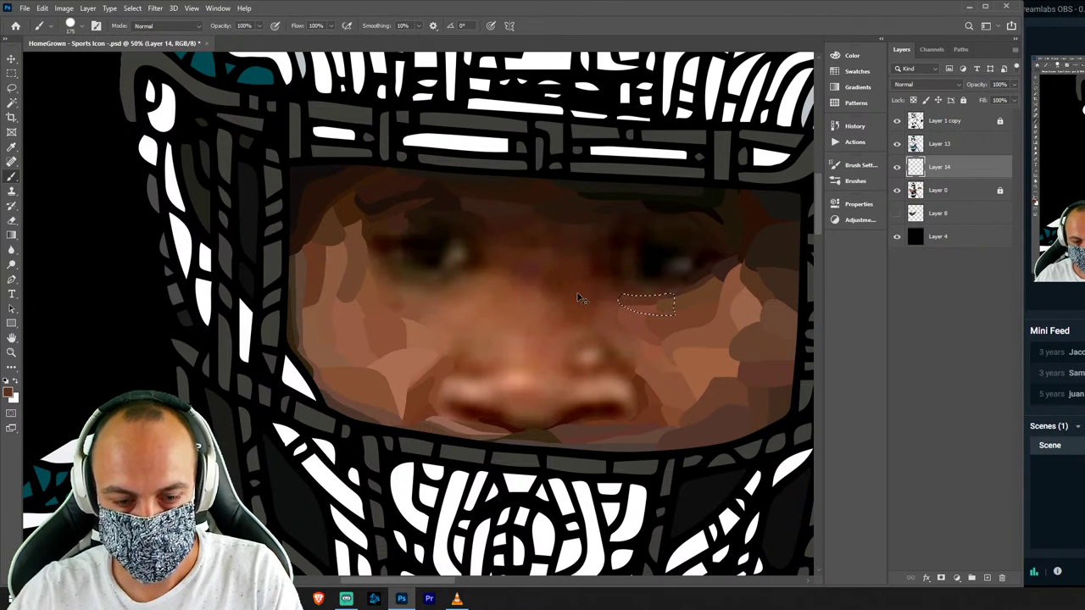
{"action": "key", "text": "ctrl+d"}
{"action": "key", "text": "l"}
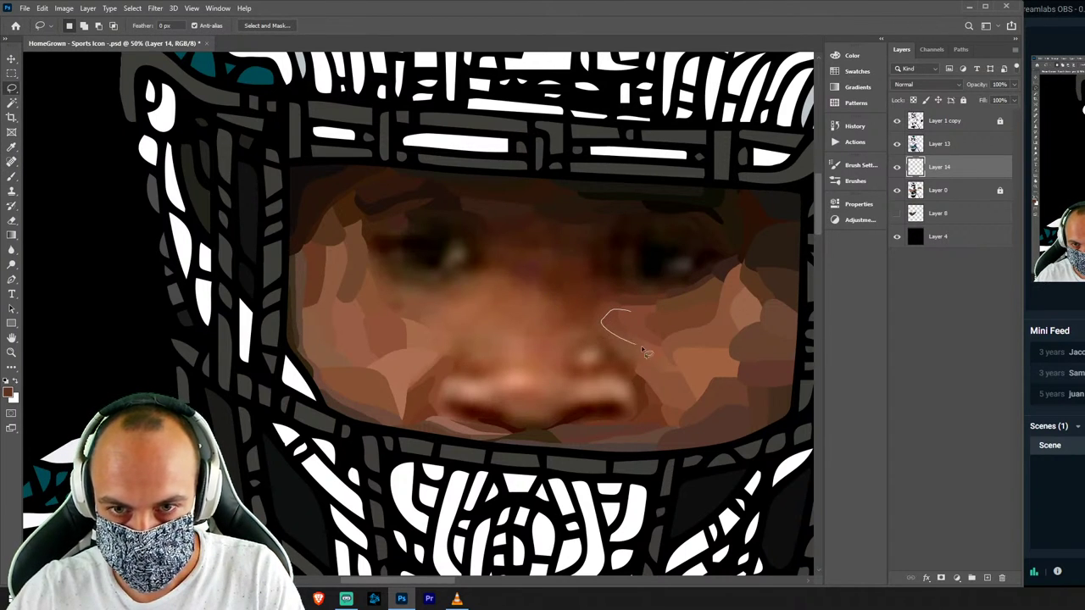
Outline and paint a second facet on the right cheek.
{"action": "left_click_drag", "start_coordinate": [666, 330], "coordinate": [666, 333]}
{"action": "key", "text": "b"}
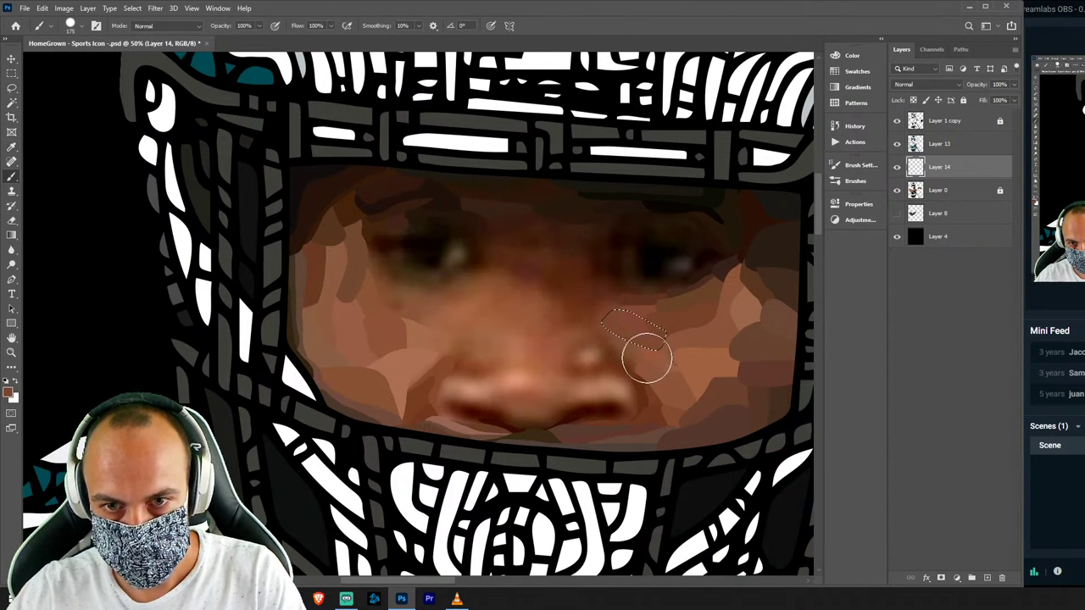
{"action": "key", "text": "i"}
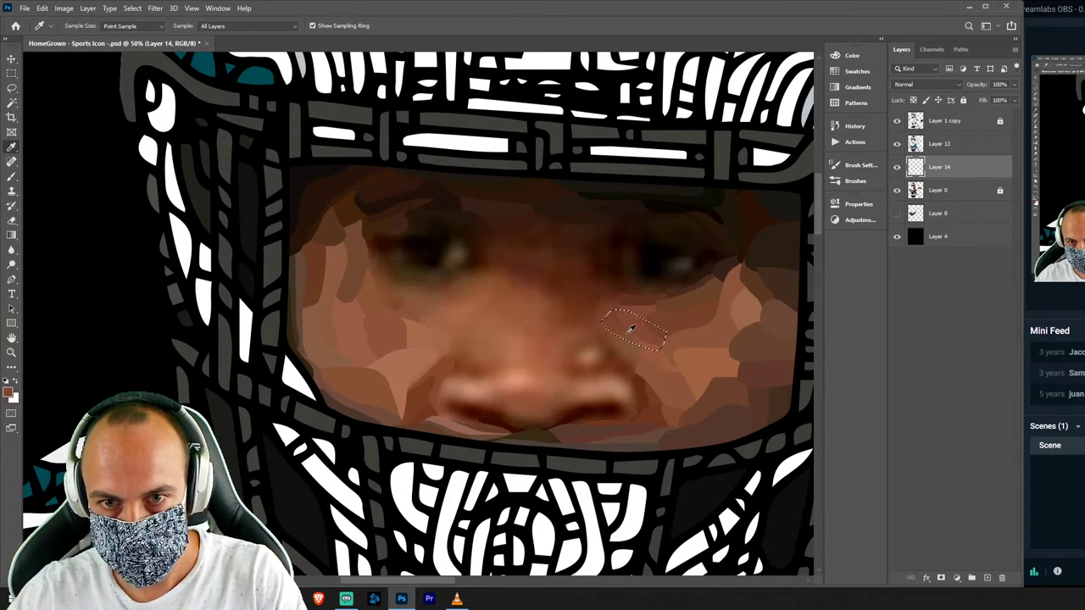
{"action": "key", "text": "b"}
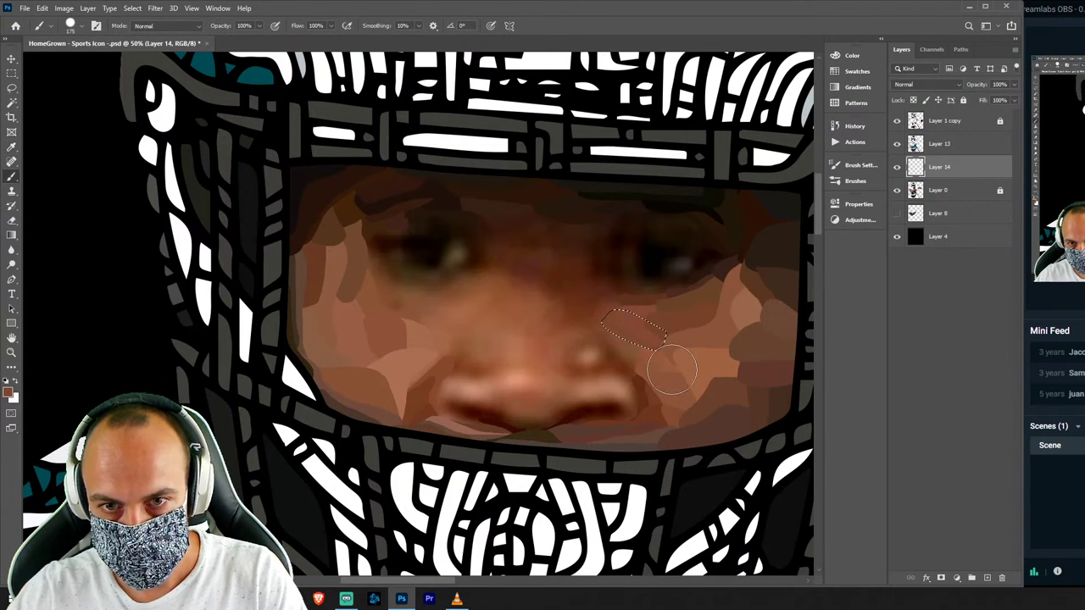
{"action": "key", "text": "l"}
{"action": "key", "text": "ctrl+d"}
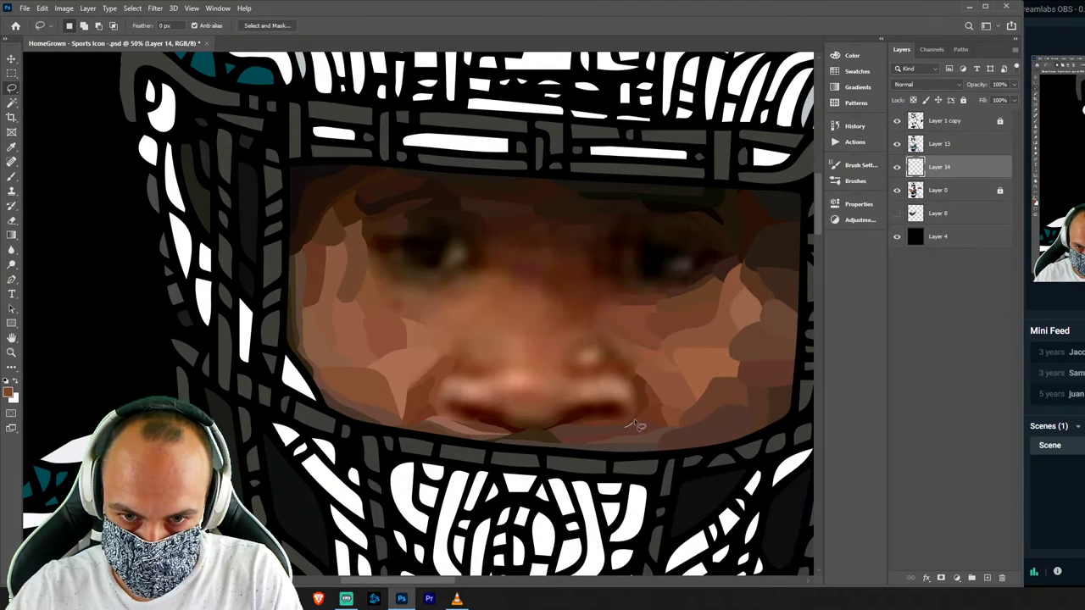
Fill a facet beside the right nostril with a darker sampled tone.
{"action": "mouse_move", "coordinate": [625, 428]}
{"action": "left_mouse_down"}
{"action": "mouse_move", "coordinate": [636, 405]}
{"action": "mouse_move", "coordinate": [646, 429]}
{"action": "left_mouse_up"}
{"action": "key", "text": "i"}
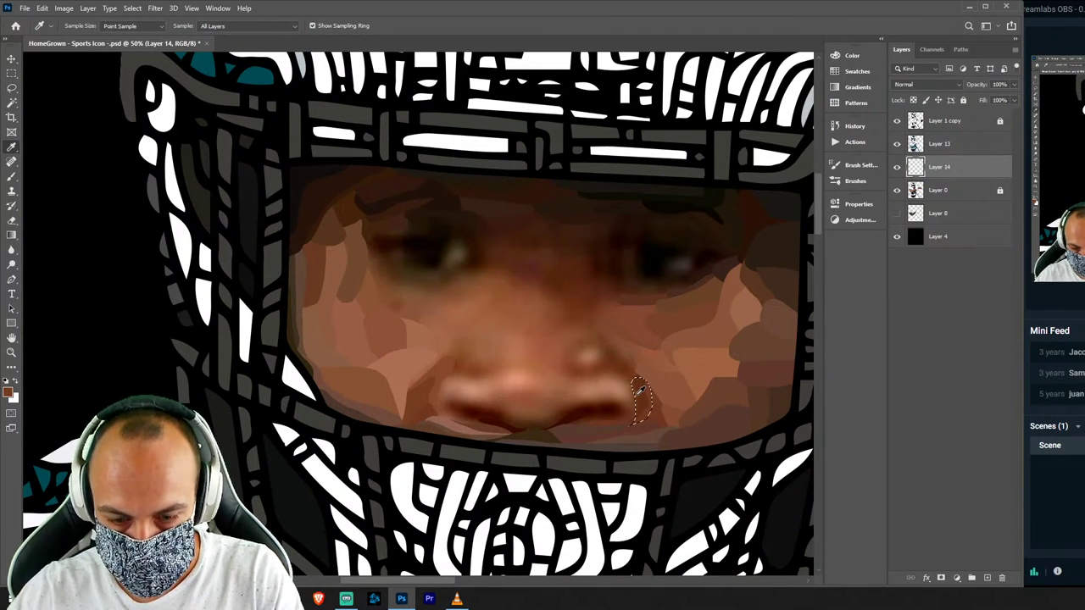
{"action": "key", "text": "b"}
{"action": "left_click_drag", "start_coordinate": [632, 377], "coordinate": [640, 407]}
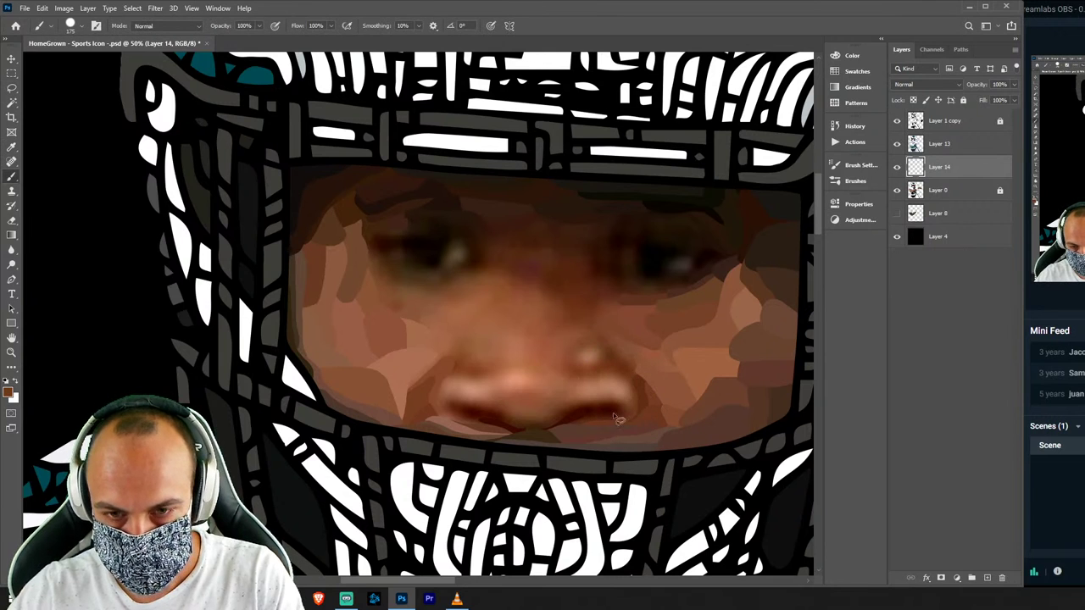
{"action": "key", "text": "l"}
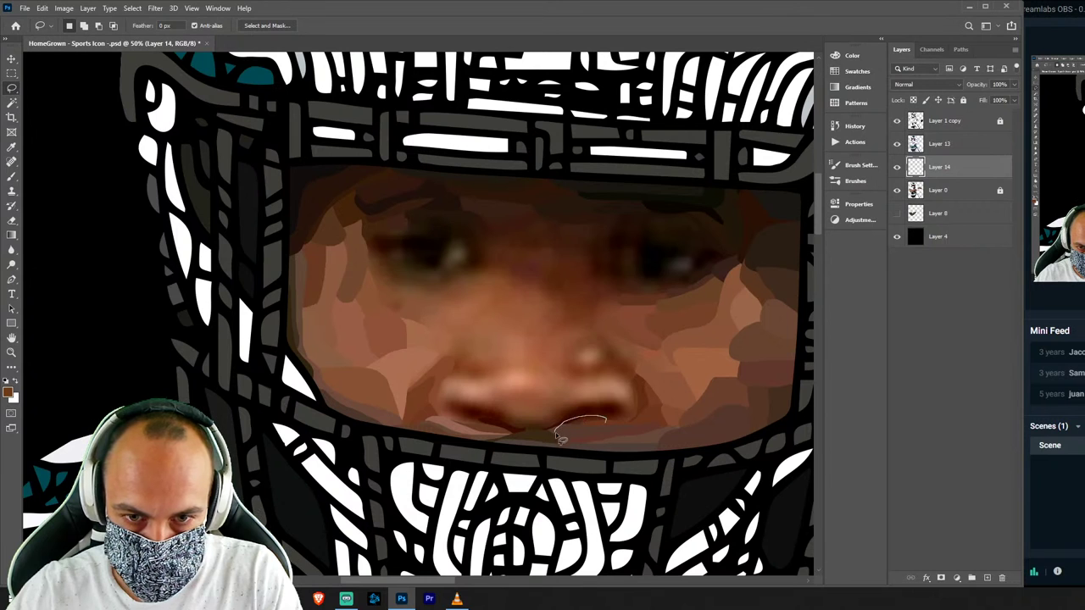
Paint facets under the nose in darker browns sampled near the upper lip.
{"action": "left_click_drag", "start_coordinate": [566, 430], "coordinate": [594, 420]}
{"action": "key", "text": "i"}
{"action": "left_click", "coordinate": [589, 415]}
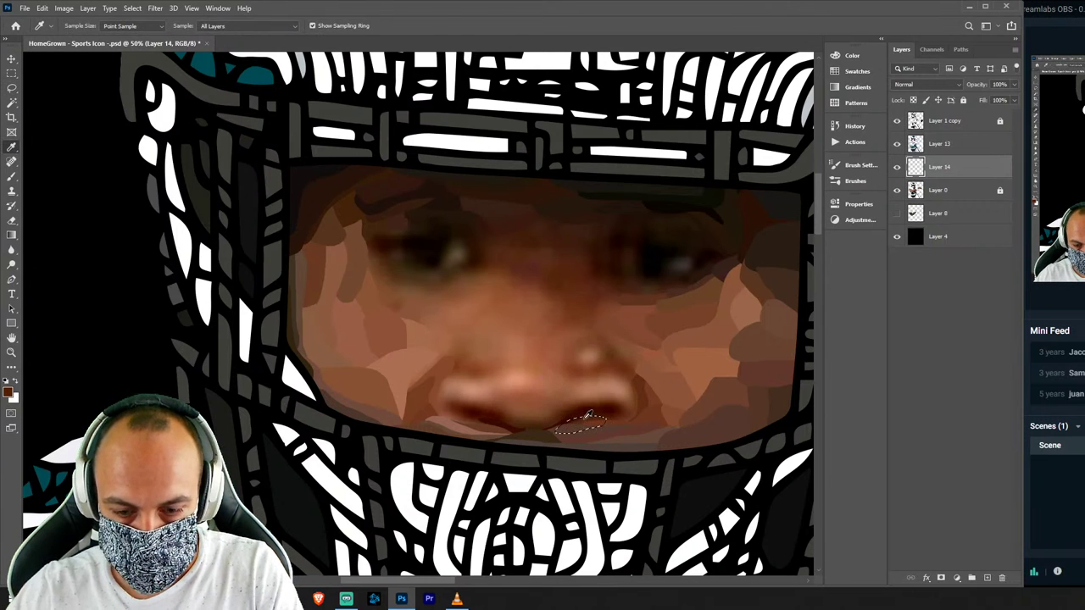
{"action": "key", "text": "b"}
{"action": "key", "text": "l"}
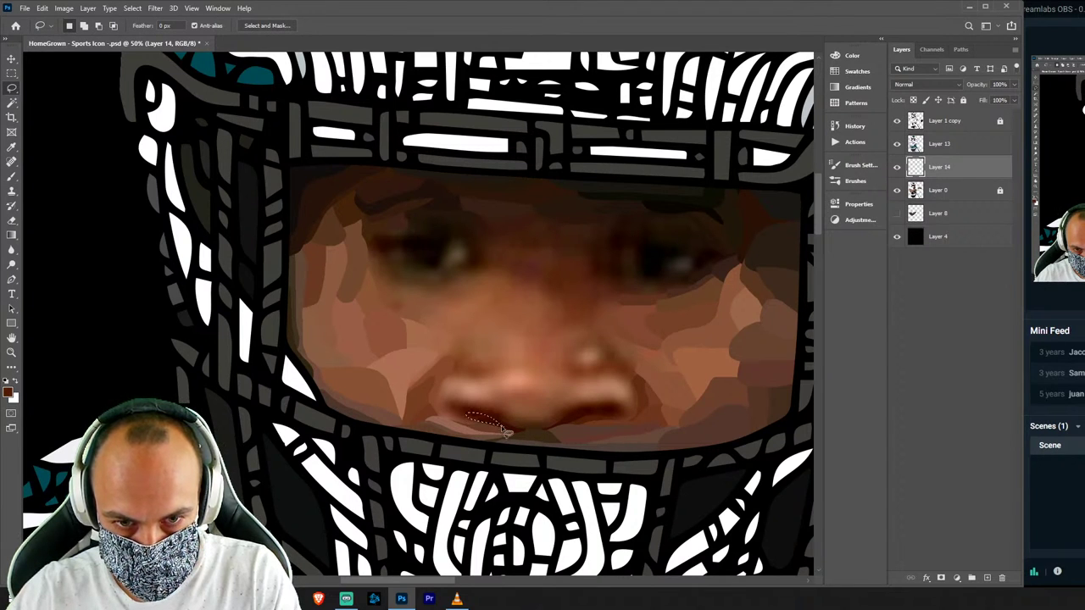
{"action": "key", "text": "i"}
{"action": "left_click", "coordinate": [478, 415]}
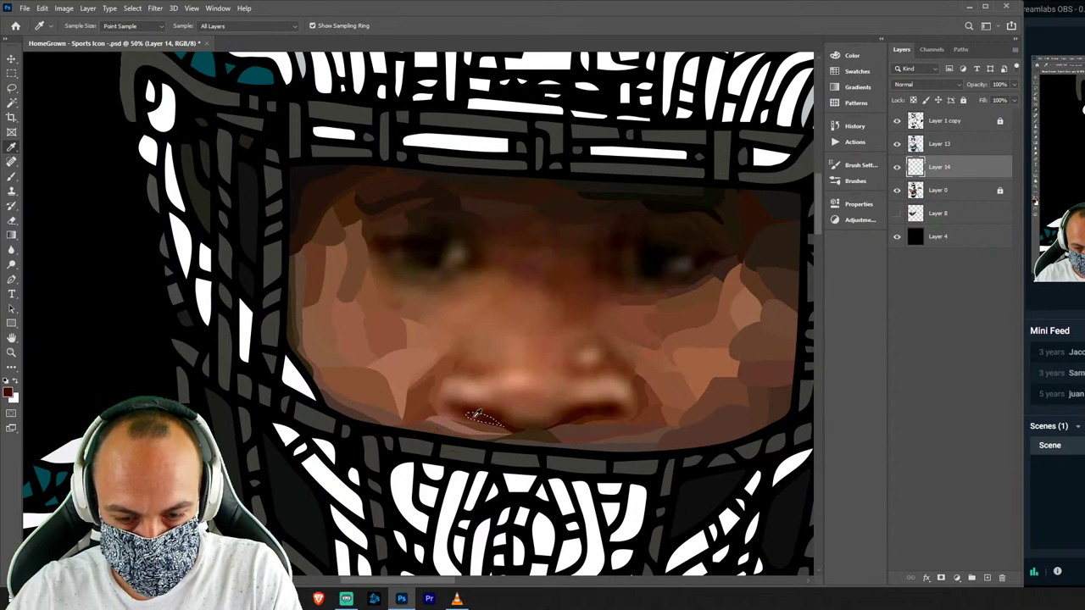
{"action": "key", "text": "b"}
{"action": "key", "text": "l"}
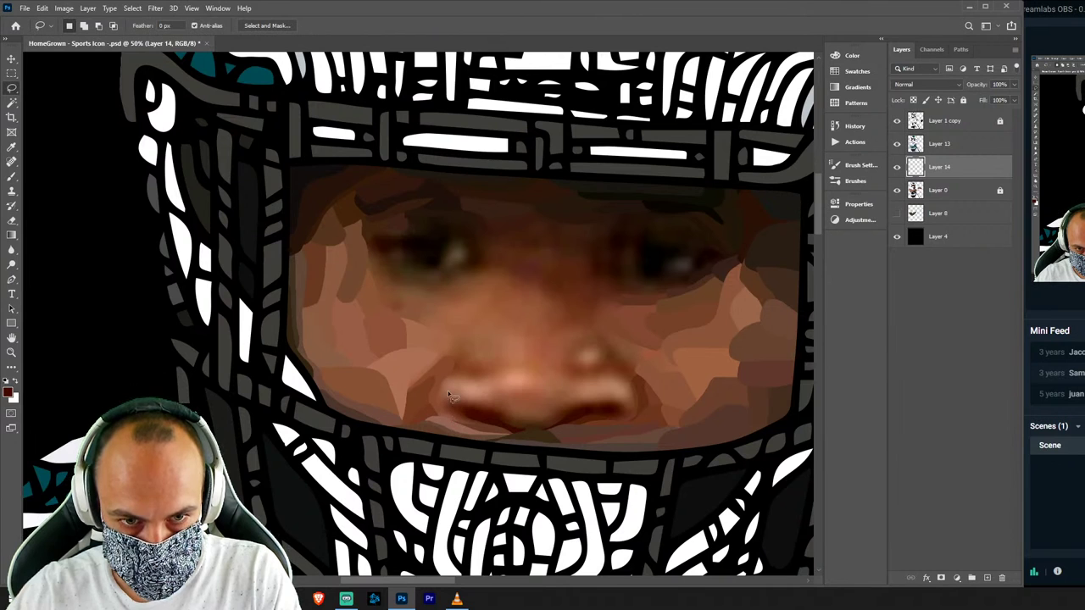
Fill a facet beside the left nostril with a light cheek skin tone.
{"action": "left_click_drag", "start_coordinate": [440, 387], "coordinate": [477, 382]}
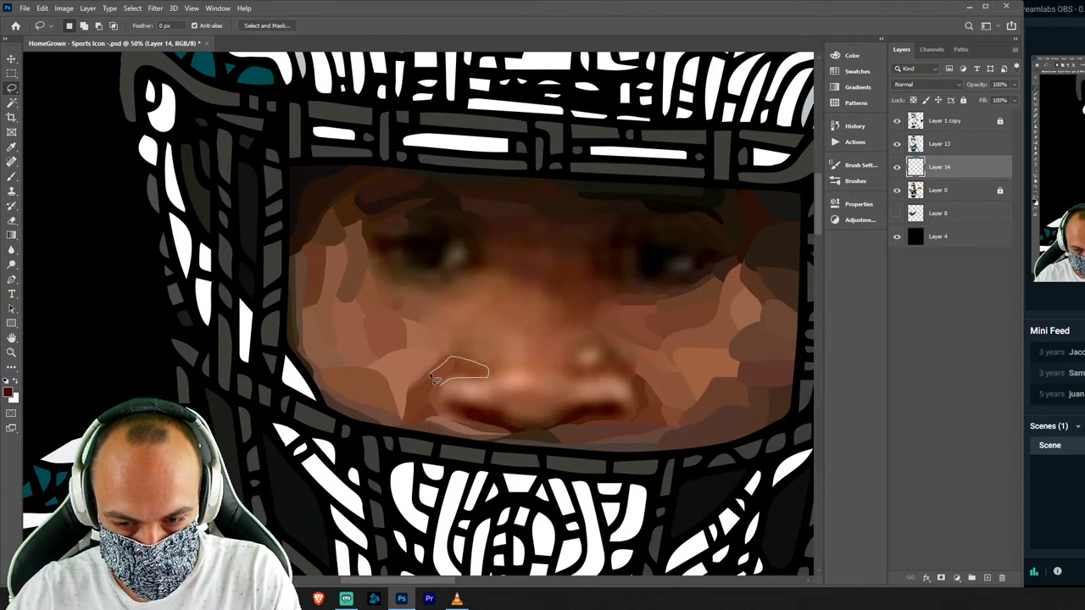
{"action": "left_click_drag", "start_coordinate": [454, 362], "coordinate": [477, 380]}
{"action": "key", "text": "i"}
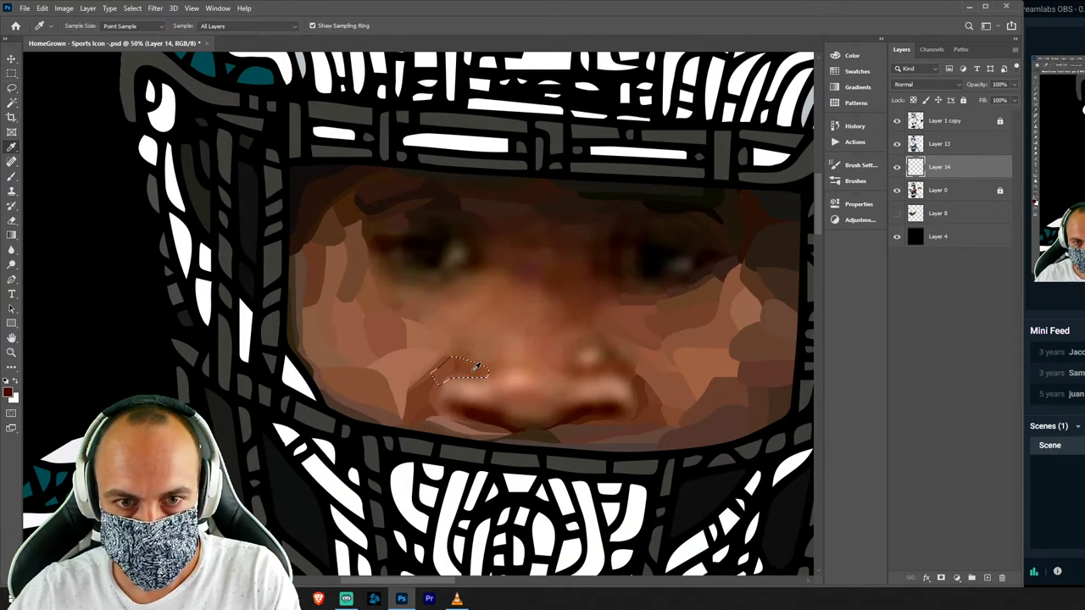
{"action": "left_click", "coordinate": [472, 365]}
{"action": "key", "text": "b"}
{"action": "left_click_drag", "start_coordinate": [424, 369], "coordinate": [472, 364]}
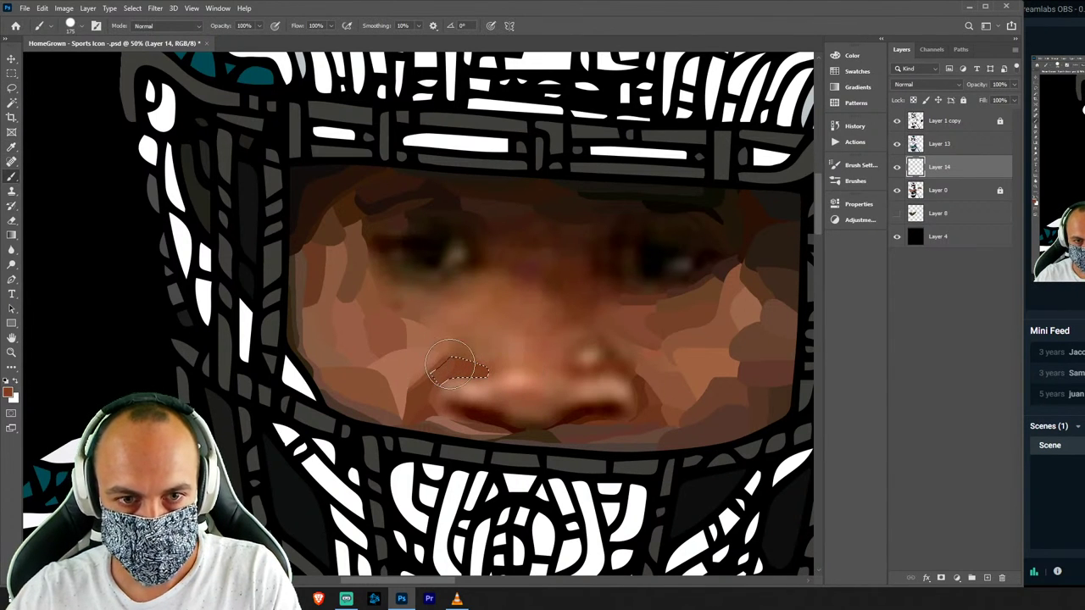
{"action": "key", "text": "ctrl+d"}
{"action": "key", "text": "l"}
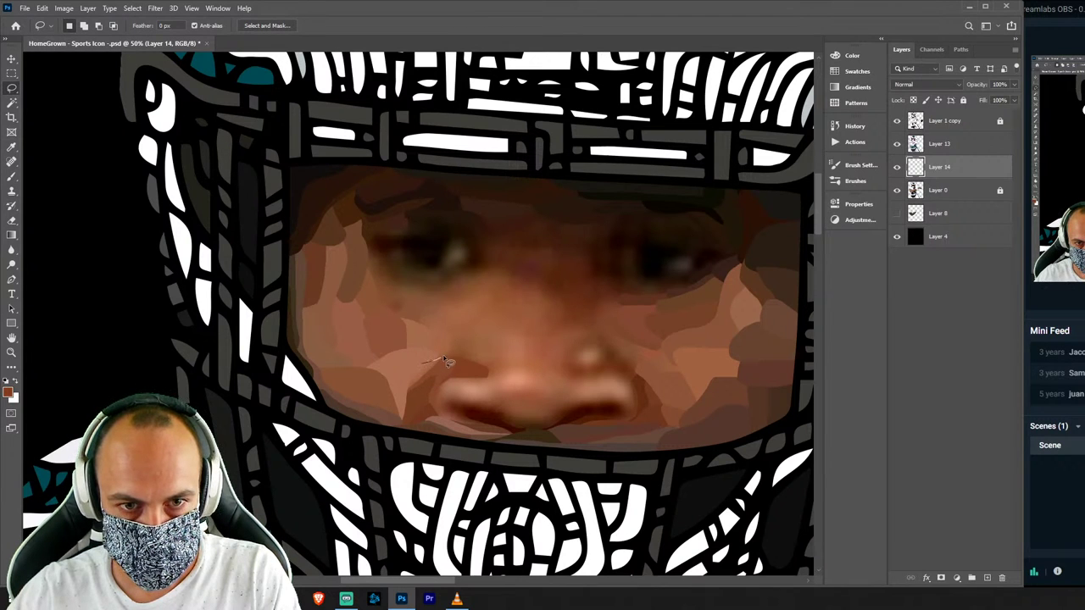
Paint two left-cheek facets below the eye in a lighter sampled brown.
{"action": "mouse_move", "coordinate": [420, 331]}
{"action": "left_mouse_down"}
{"action": "mouse_move", "coordinate": [450, 356]}
{"action": "mouse_move", "coordinate": [421, 332]}
{"action": "left_mouse_up"}
{"action": "key", "text": "i"}
{"action": "left_click", "coordinate": [448, 340]}
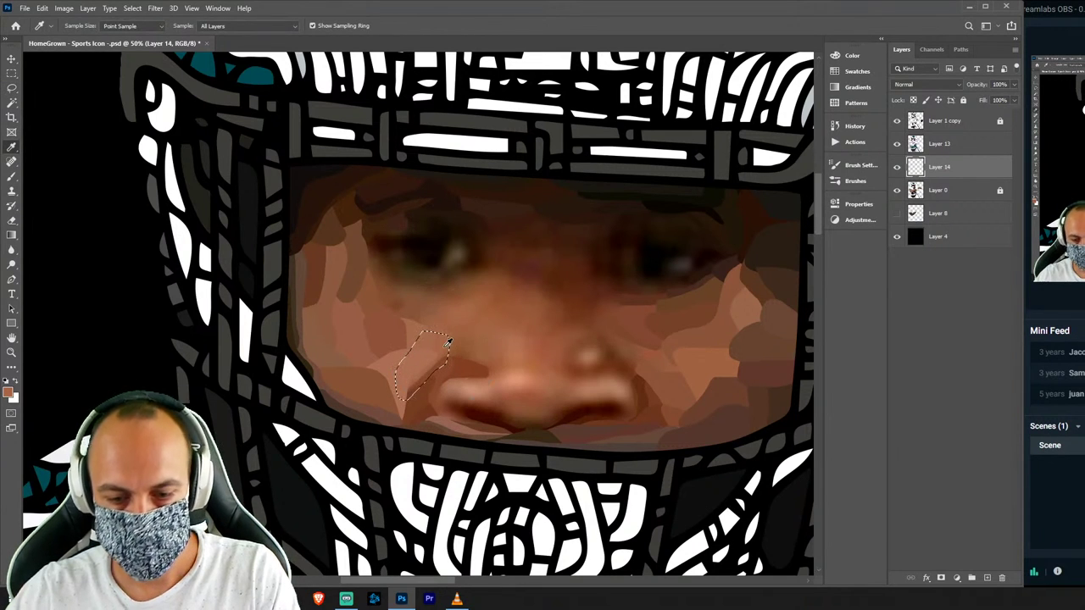
{"action": "key", "text": "b"}
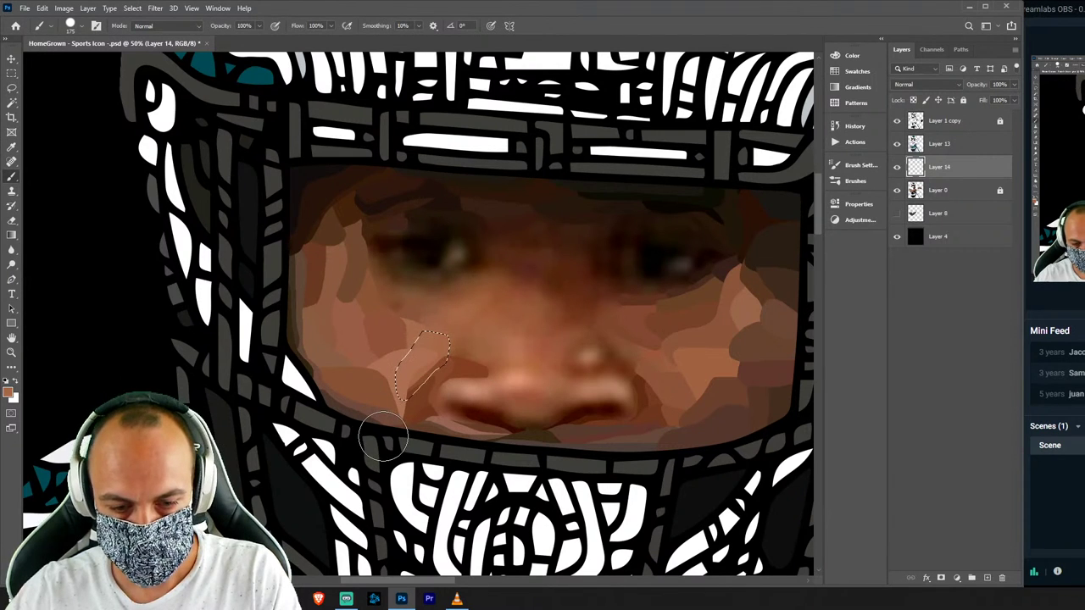
{"action": "key", "text": "ctrl+d"}
{"action": "key", "text": "l"}
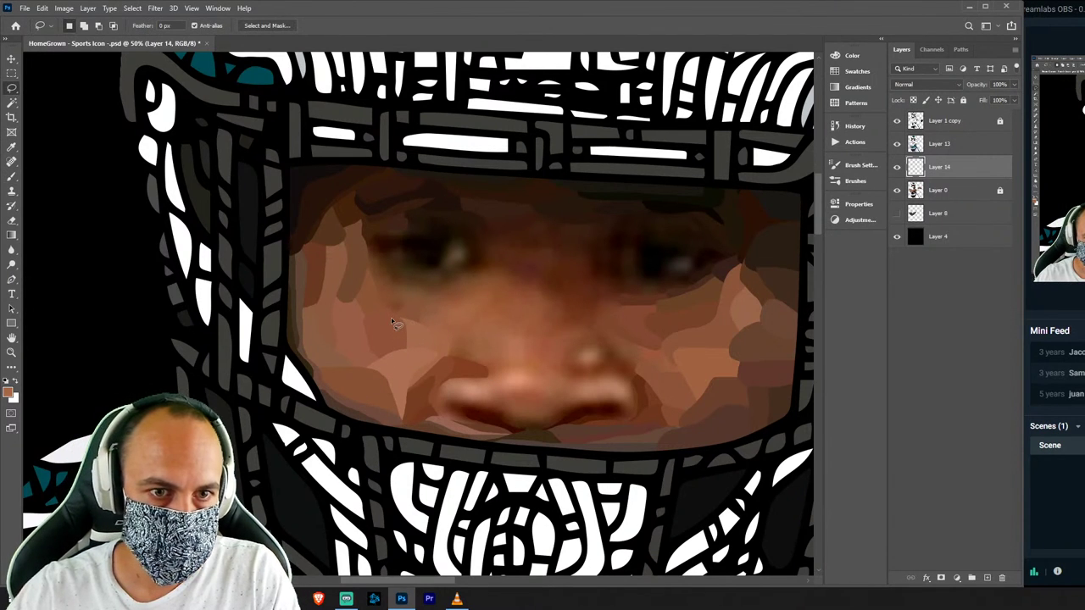
{"action": "left_click_drag", "start_coordinate": [406, 313], "coordinate": [407, 297]}
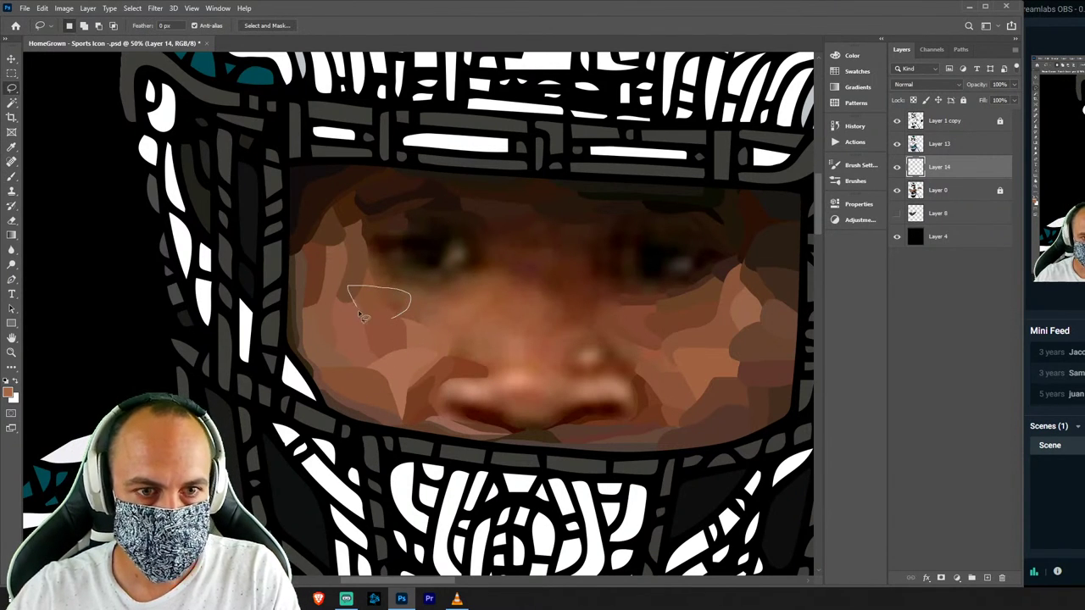
{"action": "key", "text": "b"}
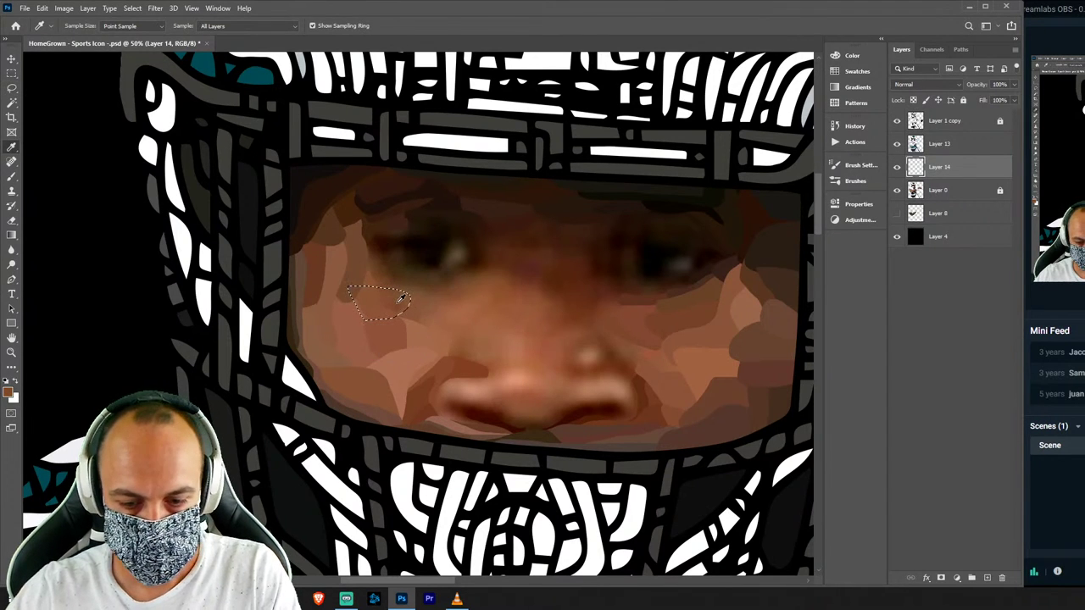
{"action": "key", "text": "ctrl+d"}
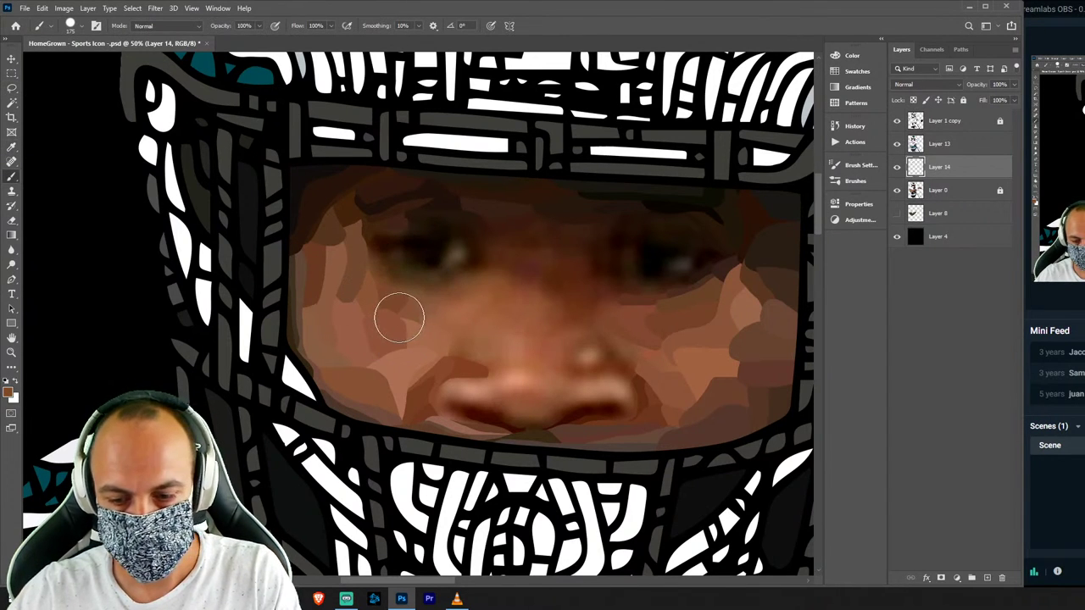
Paint a facet beside the left eye with a sampled skin tone.
{"action": "key", "text": "l"}
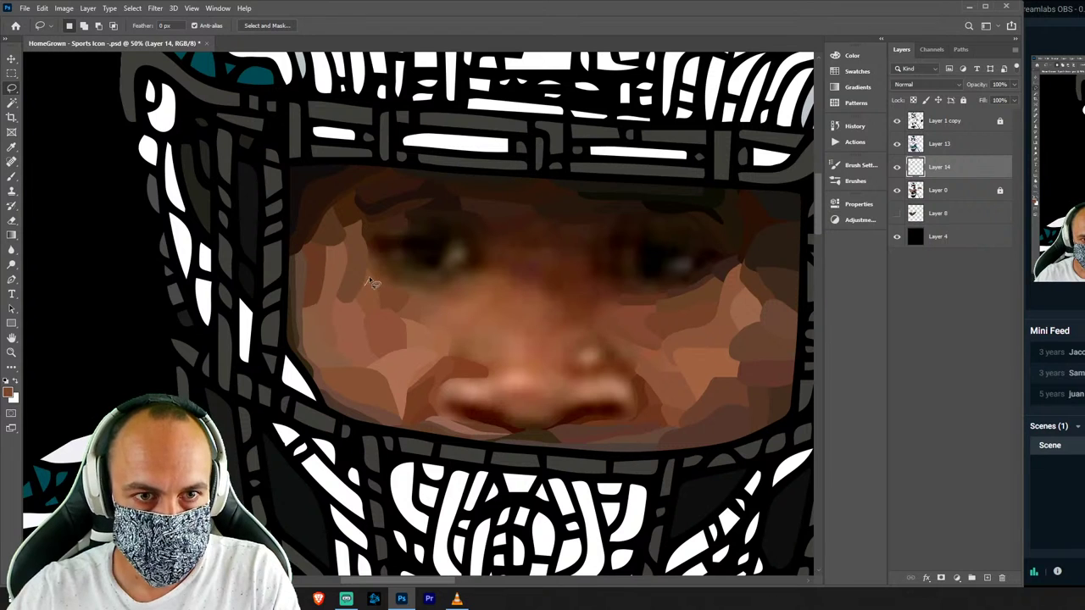
{"action": "left_click_drag", "start_coordinate": [366, 285], "coordinate": [379, 258]}
{"action": "left_click_drag", "start_coordinate": [362, 222], "coordinate": [346, 254]}
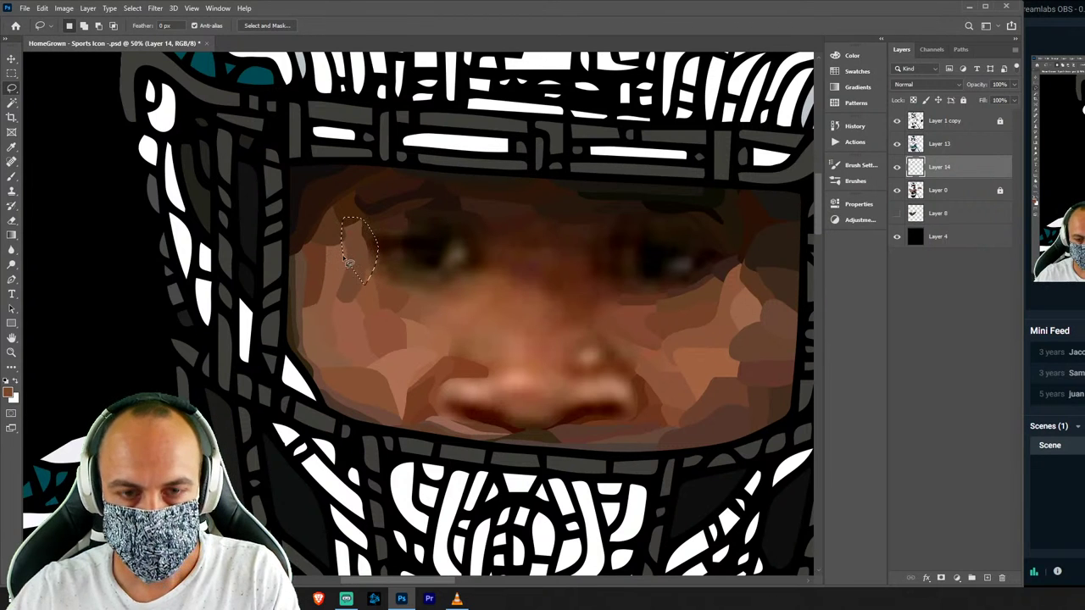
{"action": "key", "text": "i"}
{"action": "left_click", "coordinate": [377, 247]}
{"action": "key", "text": "b"}
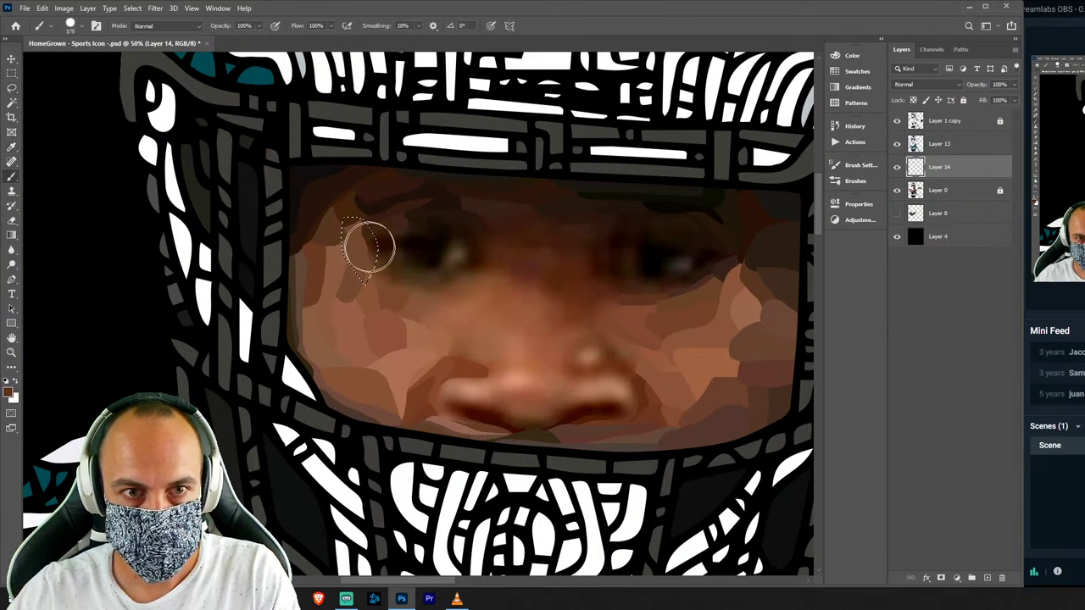
{"action": "key", "text": "l"}
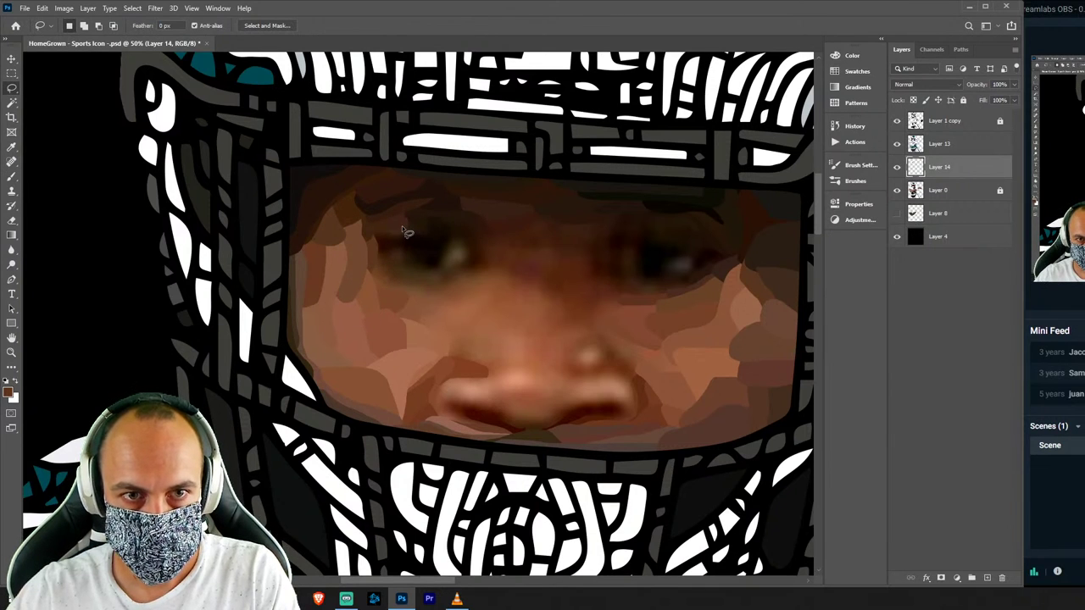
Paint a small brow facet above the left eye in a dark sampled tone.
{"action": "left_click_drag", "start_coordinate": [389, 205], "coordinate": [392, 219]}
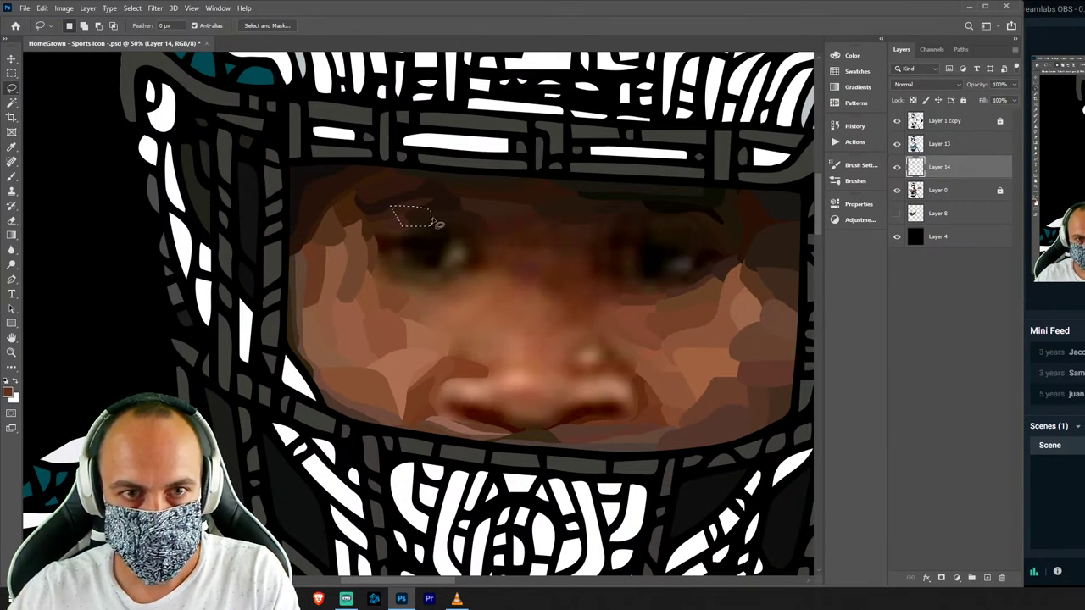
{"action": "key", "text": "i"}
{"action": "left_click", "coordinate": [424, 213]}
{"action": "key", "text": "b"}
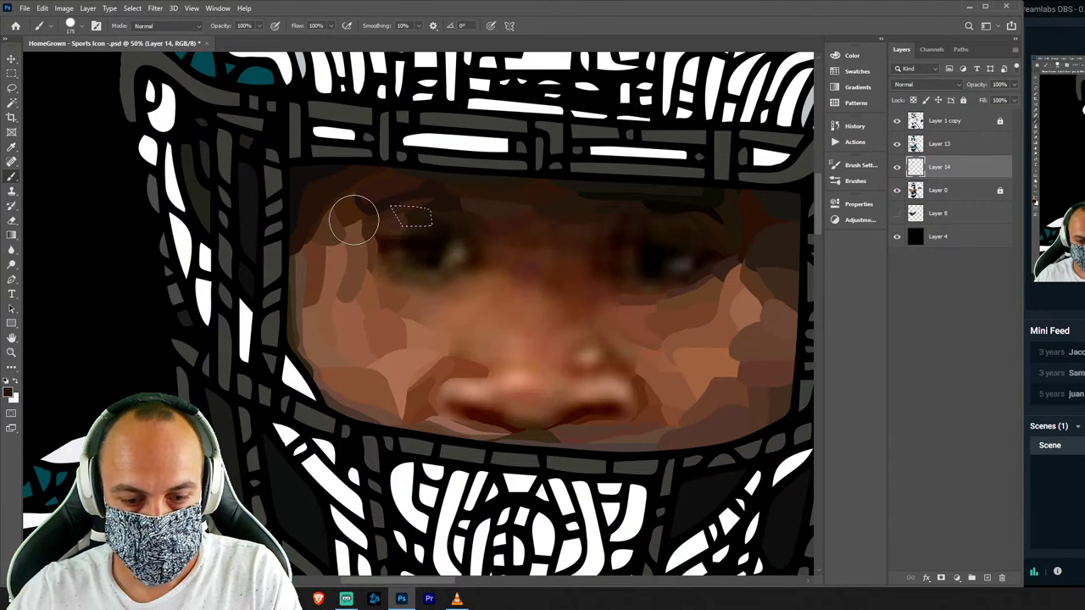
{"action": "key", "text": "ctrl+d"}
{"action": "key", "text": "l"}
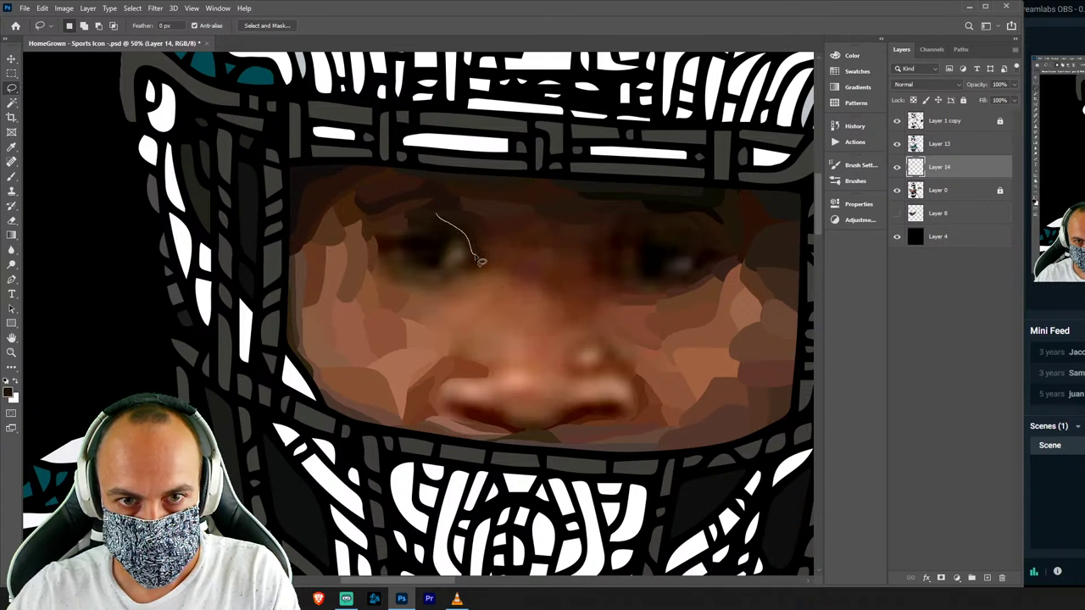
Paint a facet over the inner eye corner with a sampled tone.
{"action": "left_click_drag", "start_coordinate": [473, 210], "coordinate": [456, 201]}
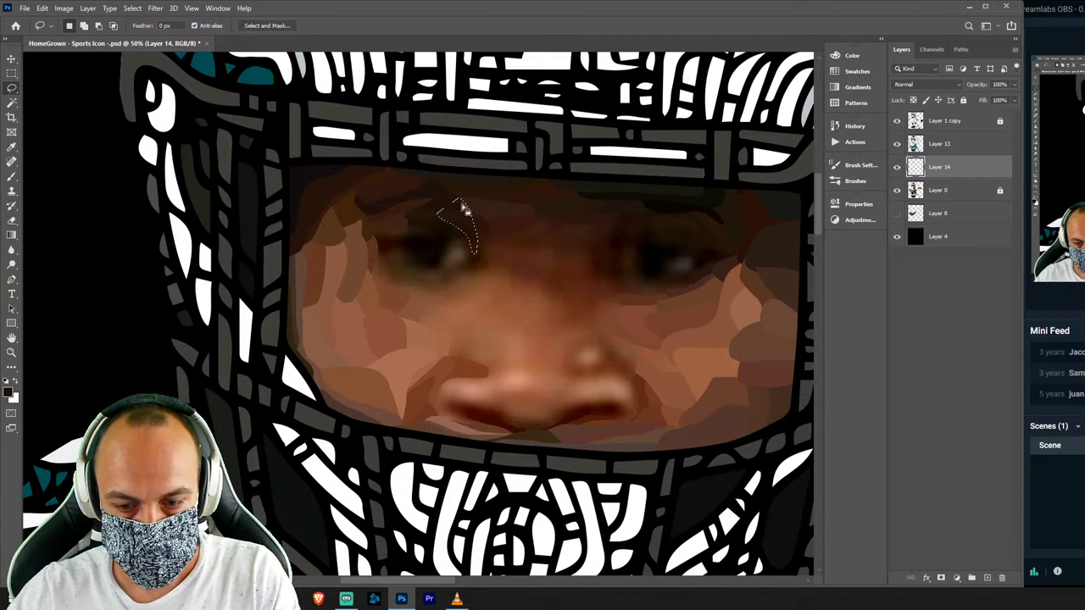
{"action": "key", "text": "i"}
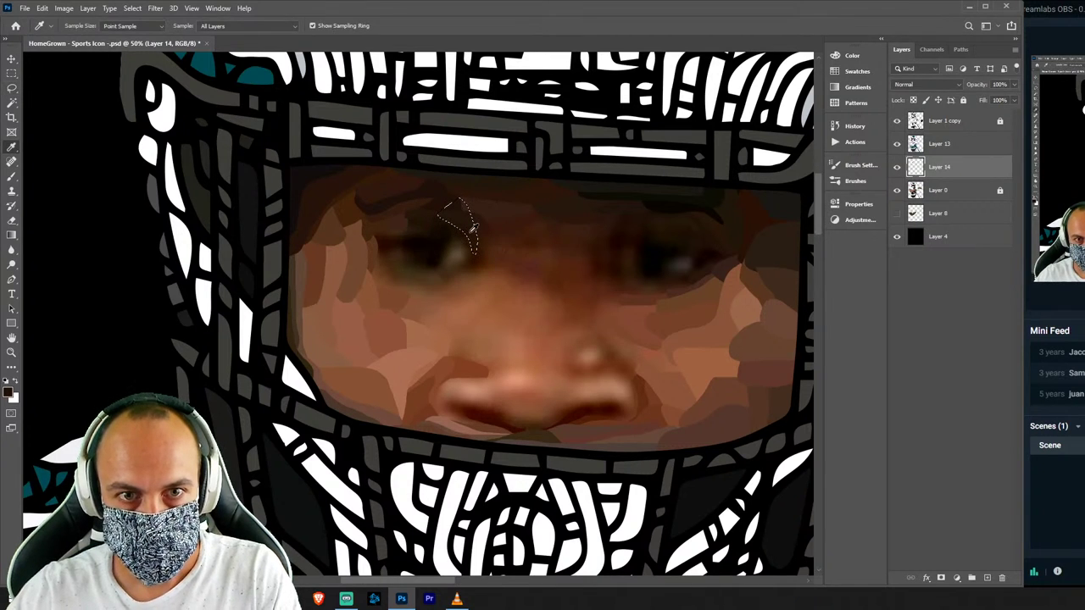
{"action": "left_click", "coordinate": [460, 230]}
{"action": "key", "text": "b"}
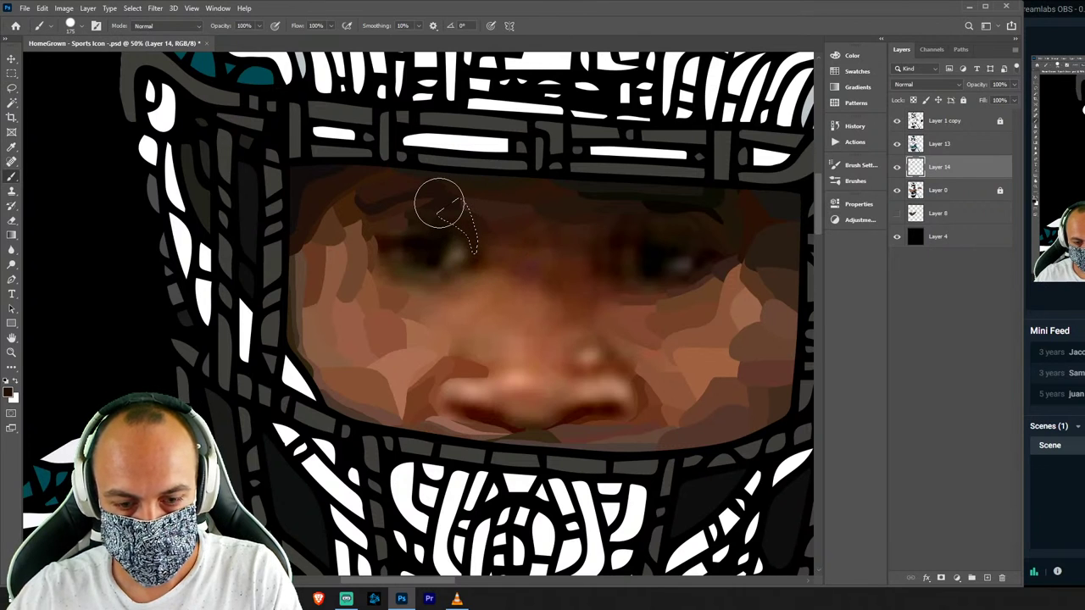
{"action": "key", "text": "ctrl+d"}
{"action": "key", "text": "l"}
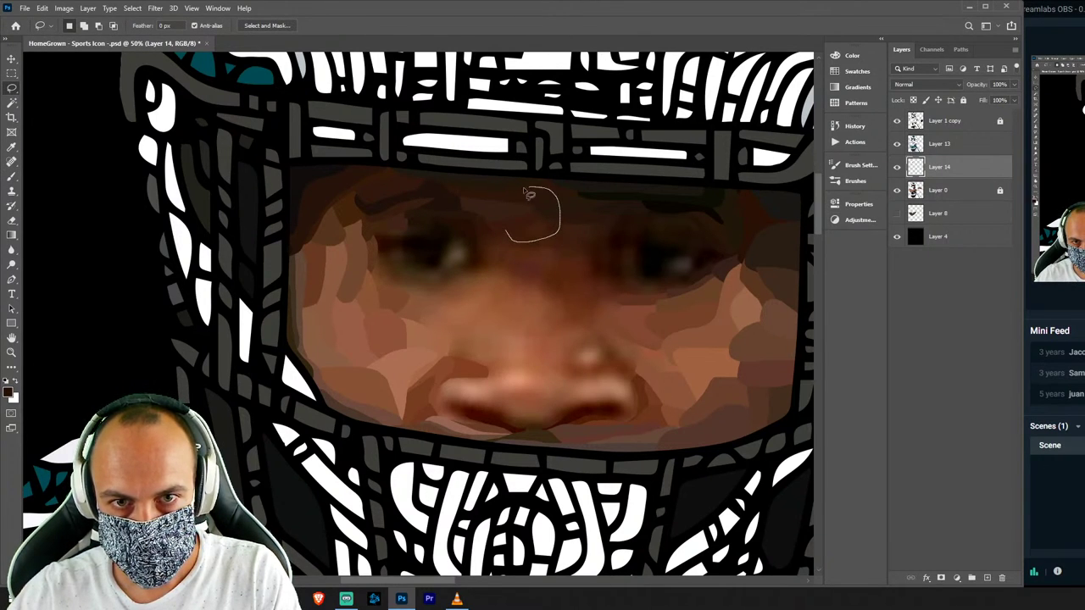
Fill a brow patch with a skin tone sampled from the face.
{"action": "left_click_drag", "start_coordinate": [538, 239], "coordinate": [508, 224]}
{"action": "key", "text": "i"}
{"action": "left_click", "coordinate": [538, 222]}
{"action": "key", "text": "b"}
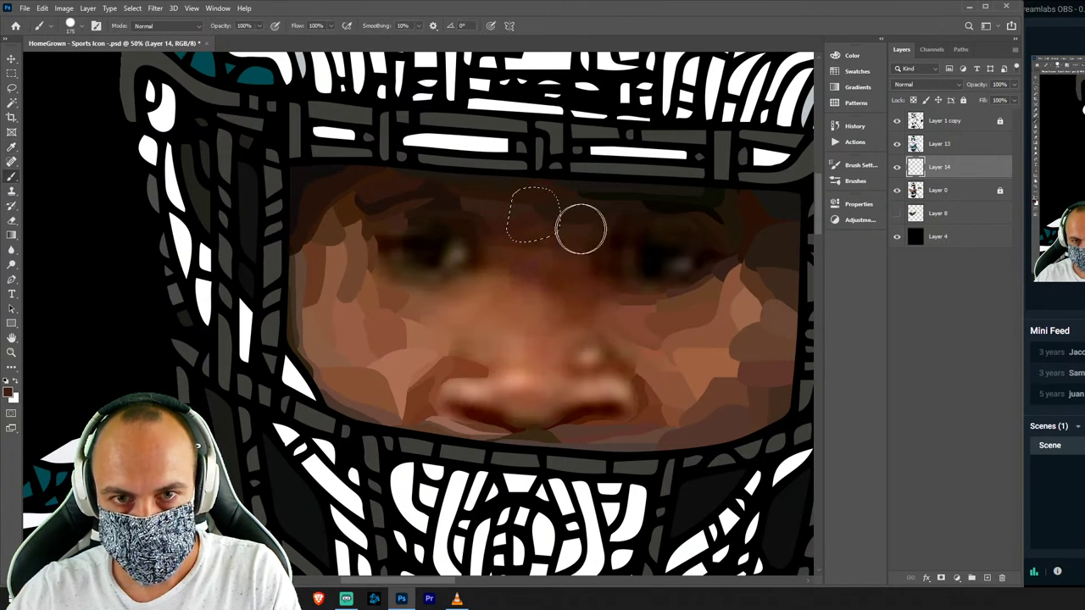
{"action": "key", "text": "ctrl+d"}
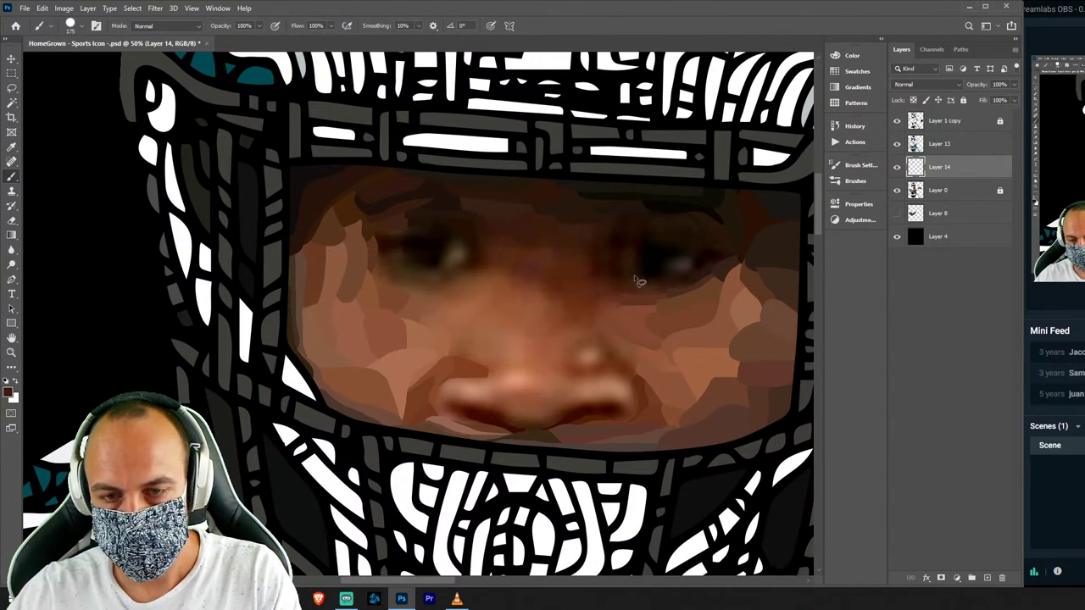
Paint a second brow patch, resampling to a different skin tone.
{"action": "key", "text": "l"}
{"action": "left_click_drag", "start_coordinate": [566, 221], "coordinate": [598, 245]}
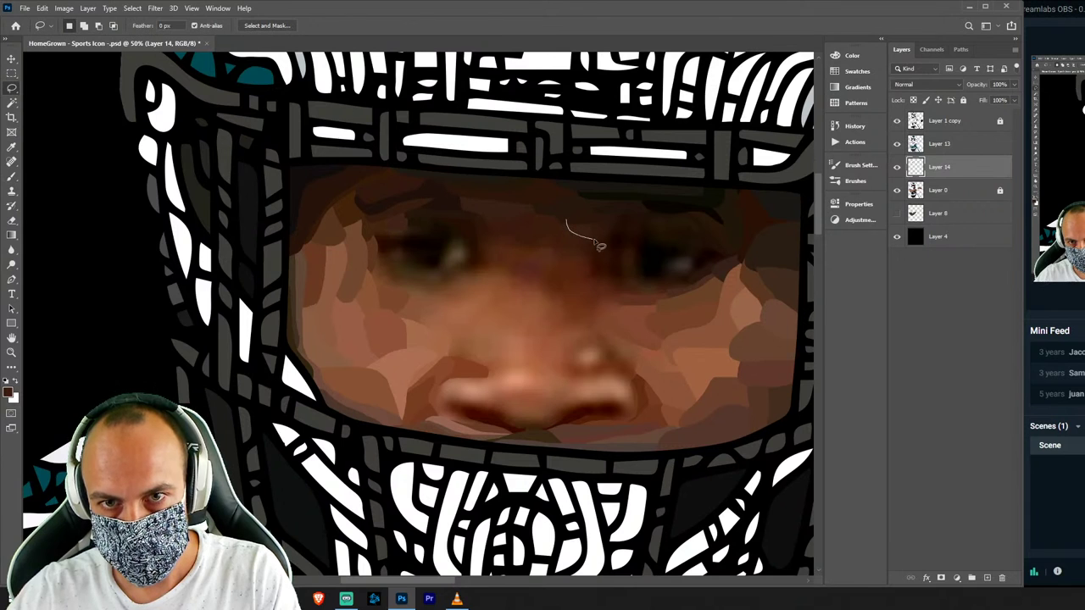
{"action": "left_click_drag", "start_coordinate": [599, 202], "coordinate": [599, 194]}
{"action": "key", "text": "i"}
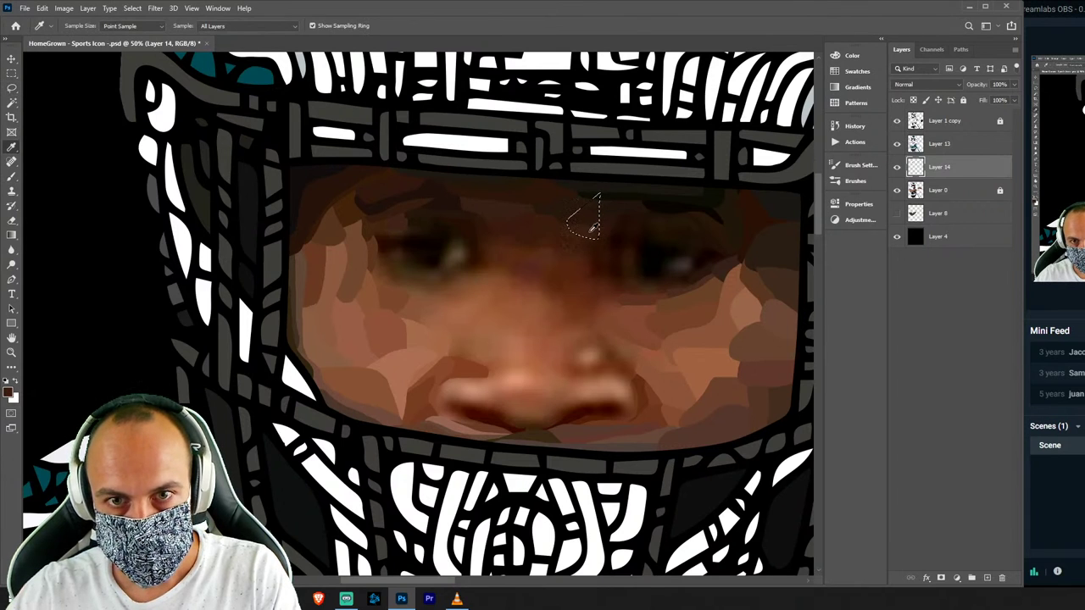
{"action": "left_click", "coordinate": [591, 230]}
{"action": "key", "text": "b"}
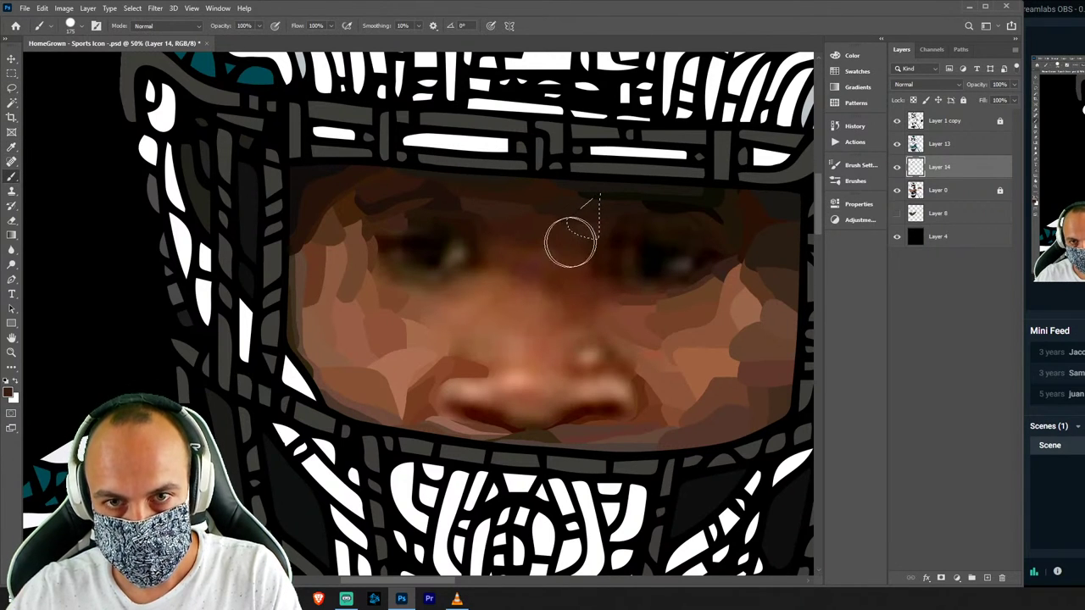
{"action": "key", "text": "i"}
{"action": "left_click", "coordinate": [592, 222]}
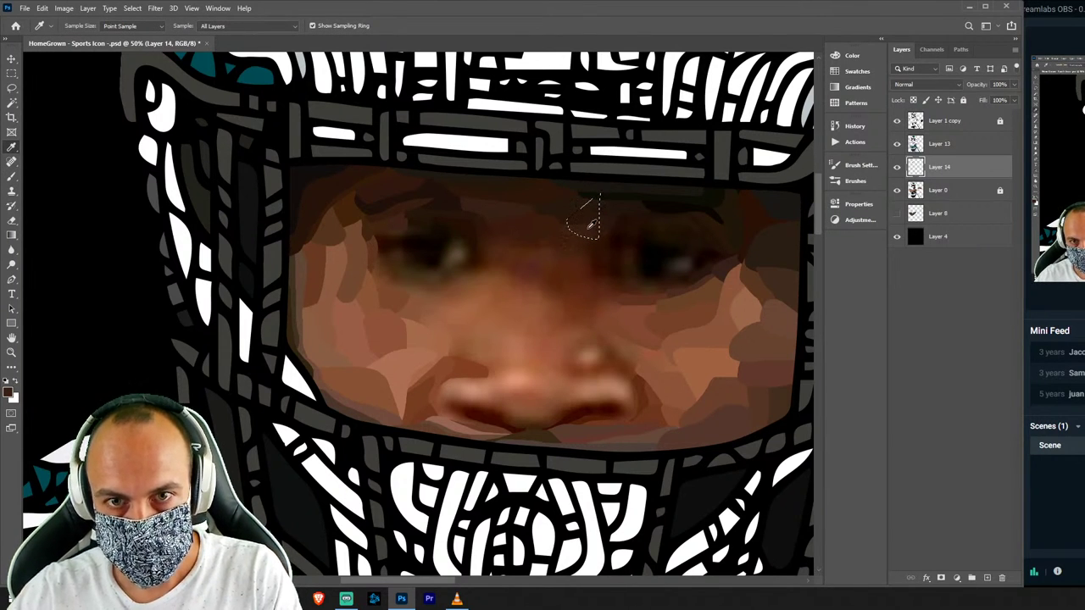
{"action": "key", "text": "b"}
{"action": "key", "text": "ctrl+d"}
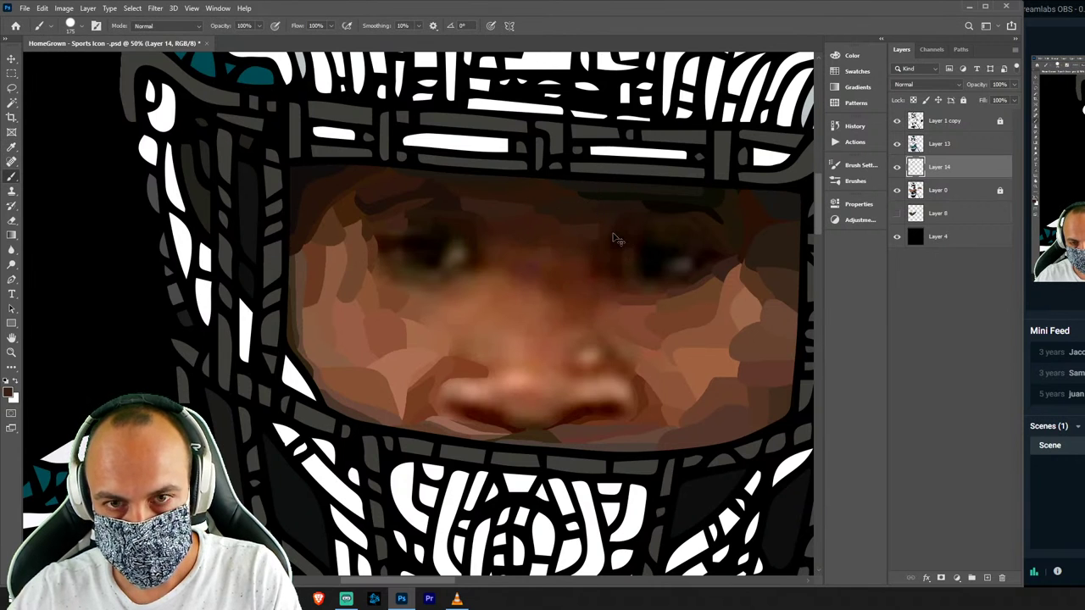
Fill a patch above the right eye with a sampled skin tone.
{"action": "key", "text": "l"}
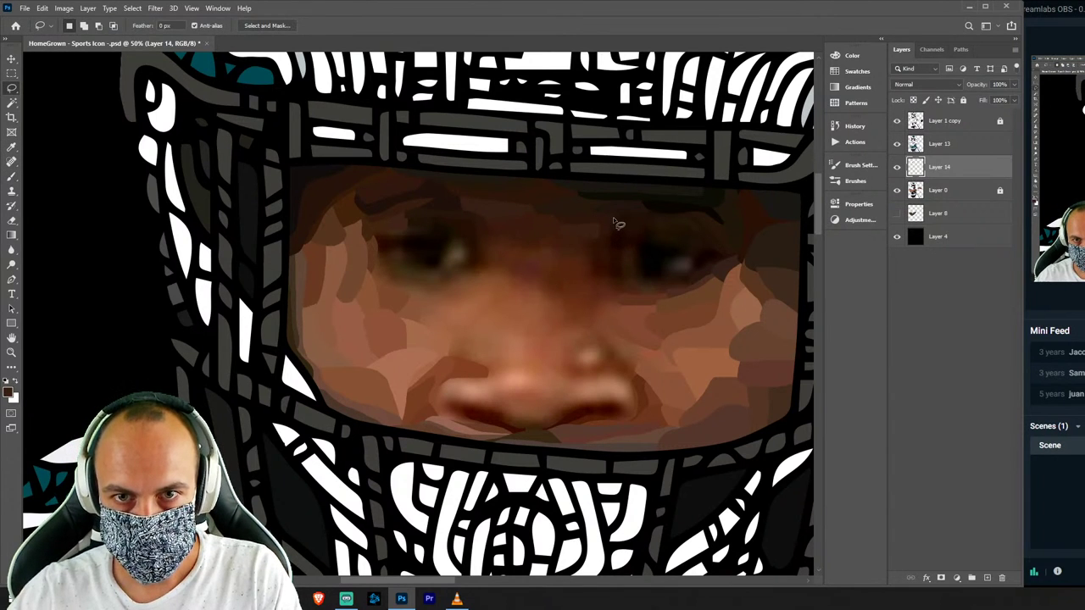
{"action": "mouse_move", "coordinate": [614, 222]}
{"action": "left_mouse_down"}
{"action": "mouse_move", "coordinate": [645, 225]}
{"action": "mouse_move", "coordinate": [629, 193]}
{"action": "left_mouse_up"}
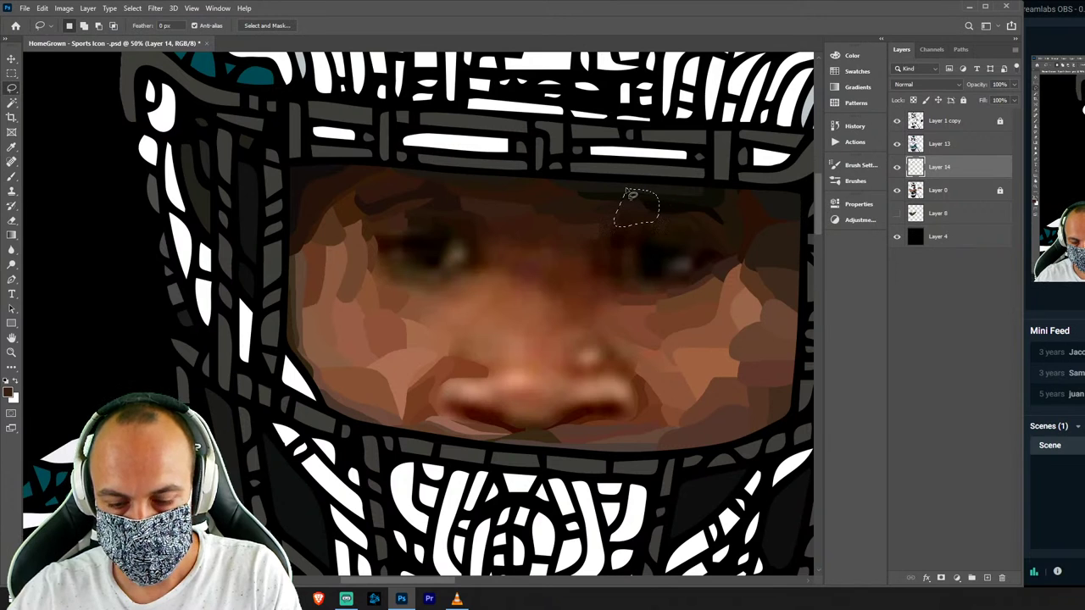
{"action": "key", "text": "i"}
{"action": "left_click", "coordinate": [637, 213]}
{"action": "key", "text": "b"}
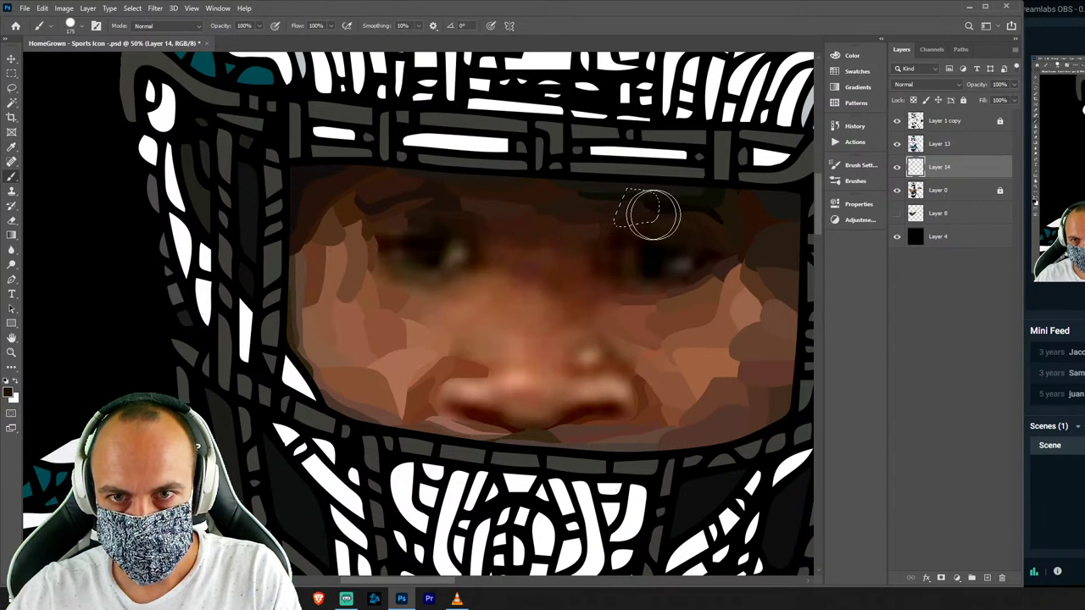
{"action": "key", "text": "ctrl+d"}
Paint a patch beside the right eye using a nearby sampled tone.
{"action": "key", "text": "l"}
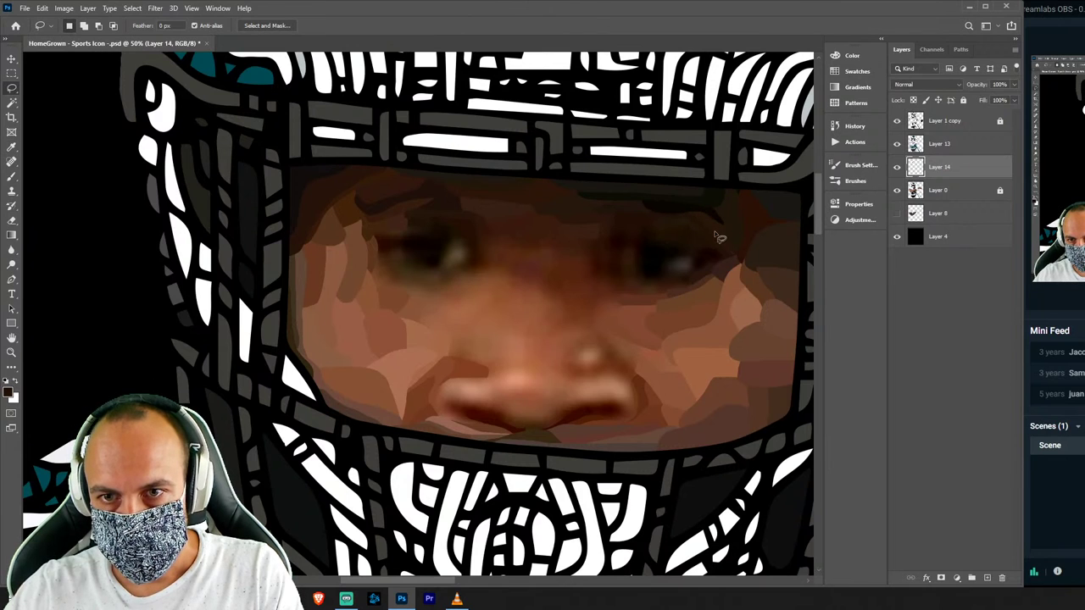
{"action": "left_click_drag", "start_coordinate": [717, 265], "coordinate": [744, 237]}
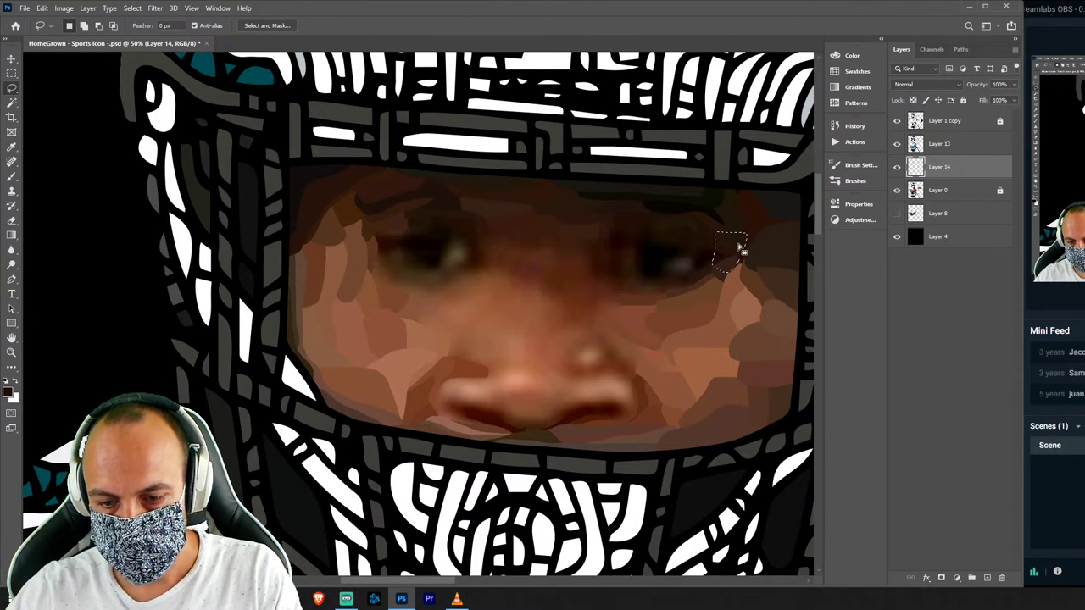
{"action": "key", "text": "i"}
{"action": "left_click", "coordinate": [722, 252]}
{"action": "key", "text": "b"}
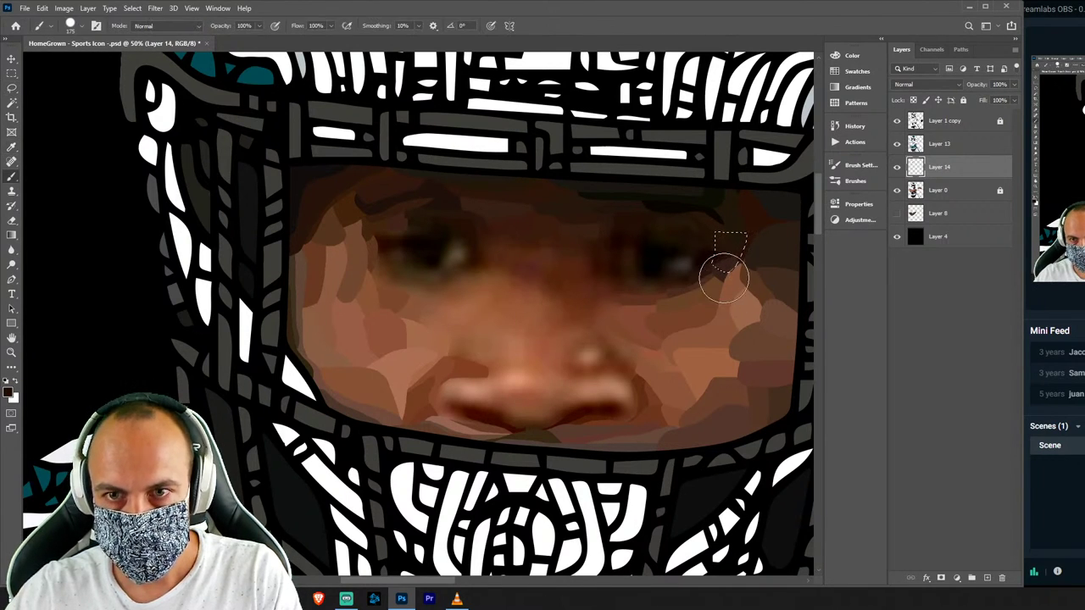
{"action": "key", "text": "l"}
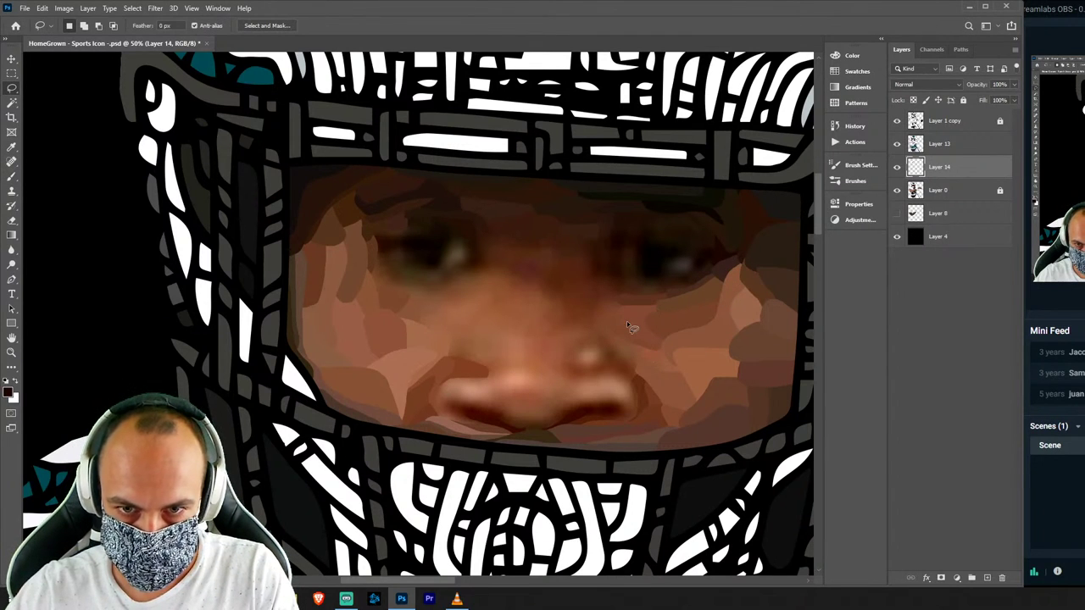
{"action": "left_click_drag", "start_coordinate": [654, 370], "coordinate": [658, 327]}
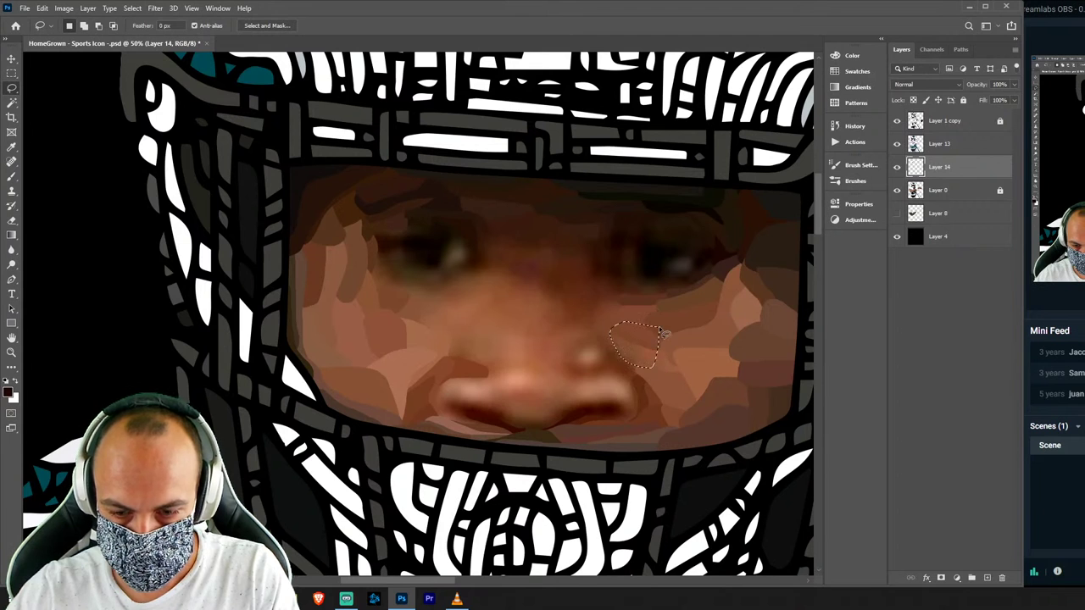
{"action": "key", "text": "b"}
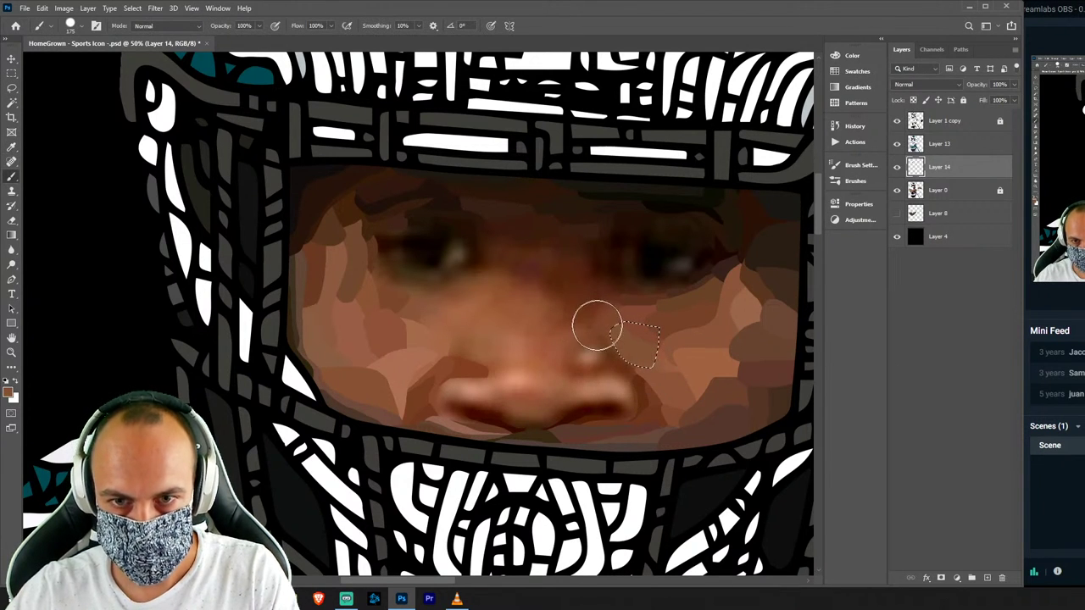
{"action": "left_click", "coordinate": [960, 196]}
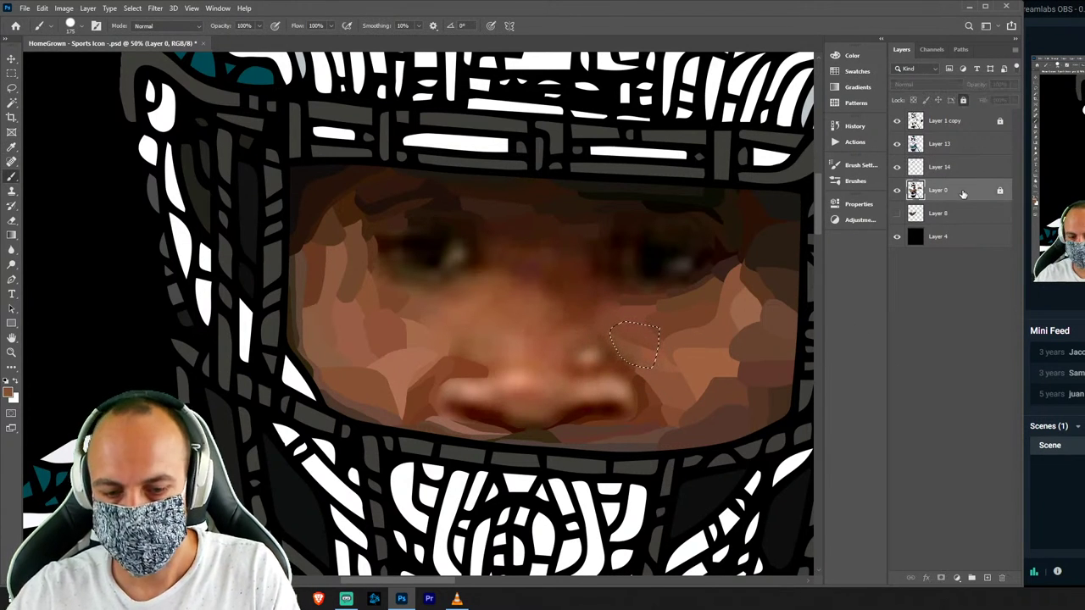
{"action": "key", "text": "ctrl+shift+n"}
{"action": "key", "text": "Return"}
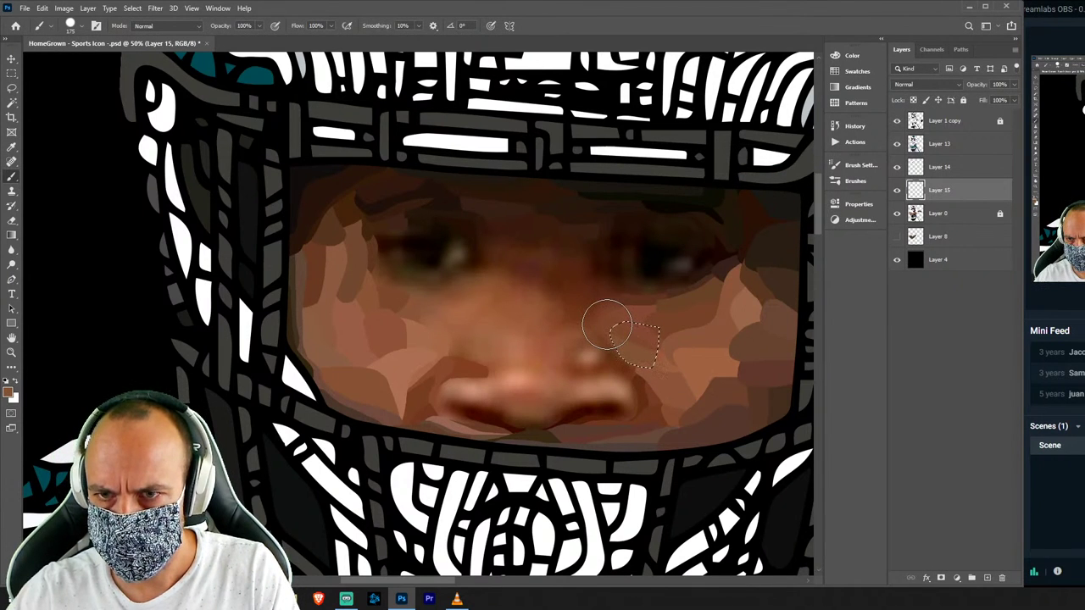
{"action": "key", "text": "ctrl+z"}
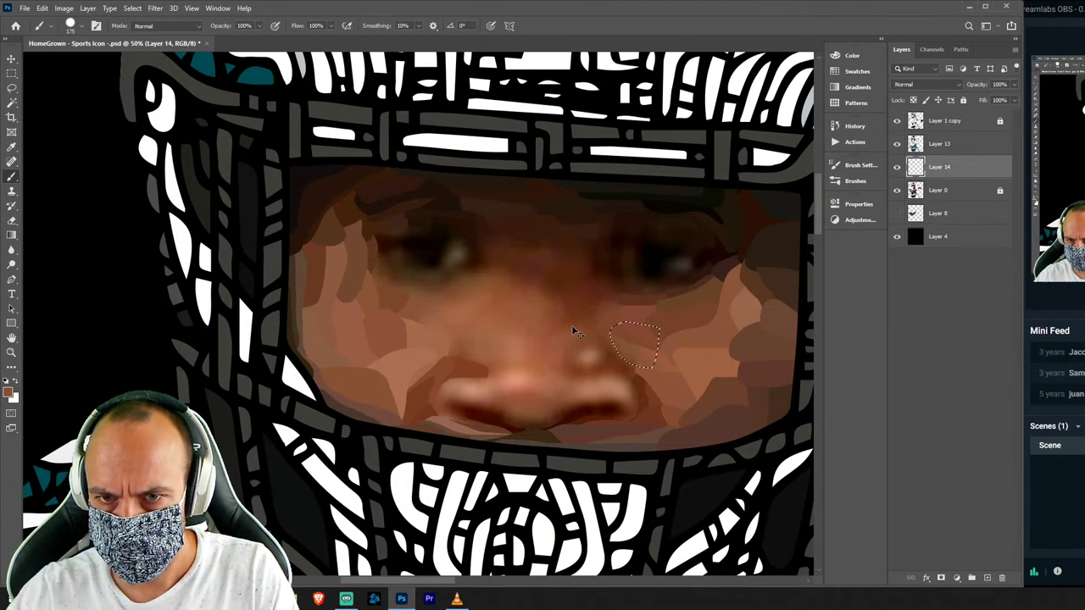
{"action": "key", "text": "ctrl+d"}
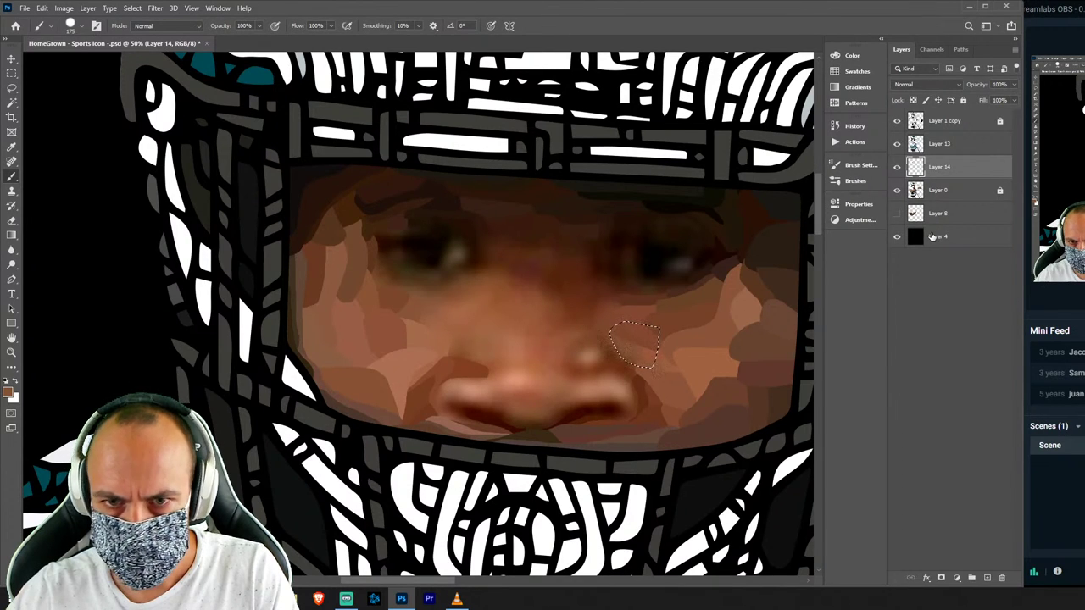
Check the painted patches against the photo and merge Layer 14 into Layer 13.
{"action": "left_click", "coordinate": [896, 175]}
{"action": "left_click", "coordinate": [897, 189]}
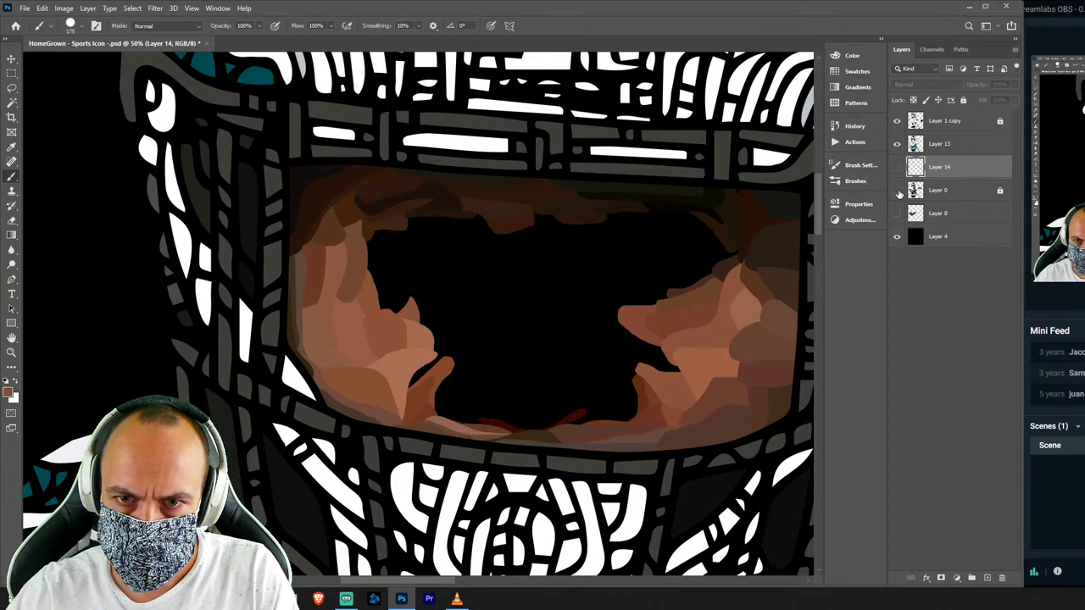
{"action": "left_click", "coordinate": [897, 191]}
{"action": "left_click", "coordinate": [898, 167]}
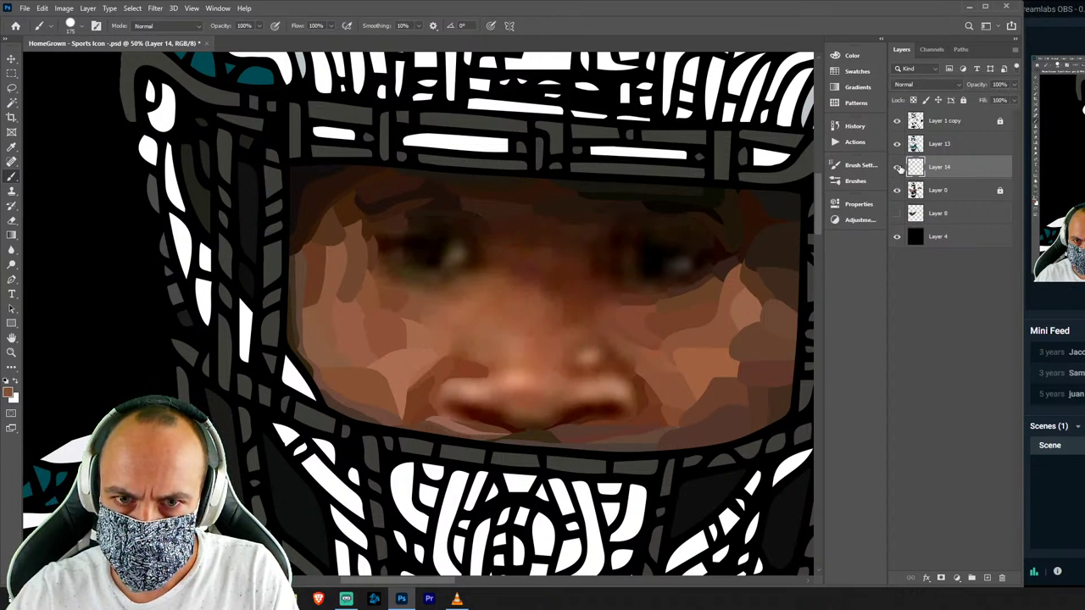
{"action": "left_click", "coordinate": [937, 146], "text": "shift"}
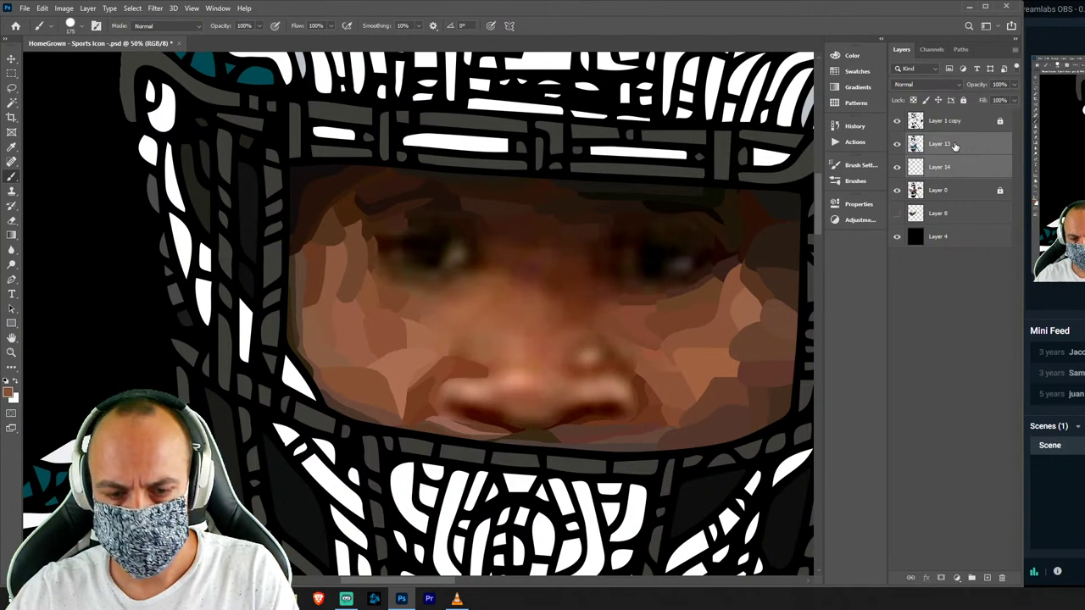
{"action": "key", "text": "ctrl+e"}
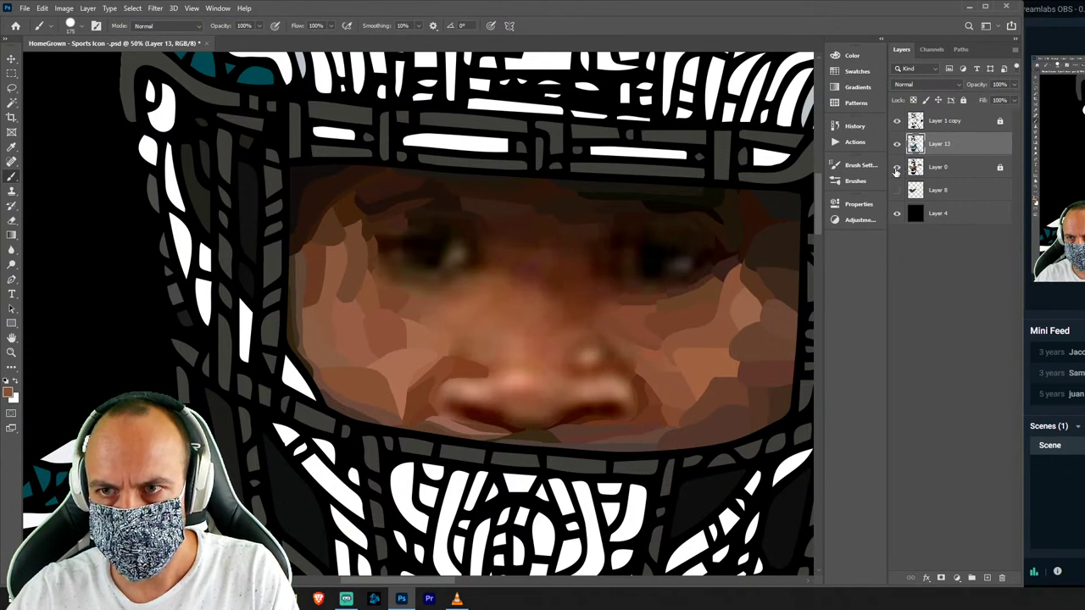
Compare Layer 13 with the photo for gaps and add a new empty Layer 14 above Layer 0.
{"action": "left_click", "coordinate": [897, 167]}
{"action": "left_click", "coordinate": [897, 144]}
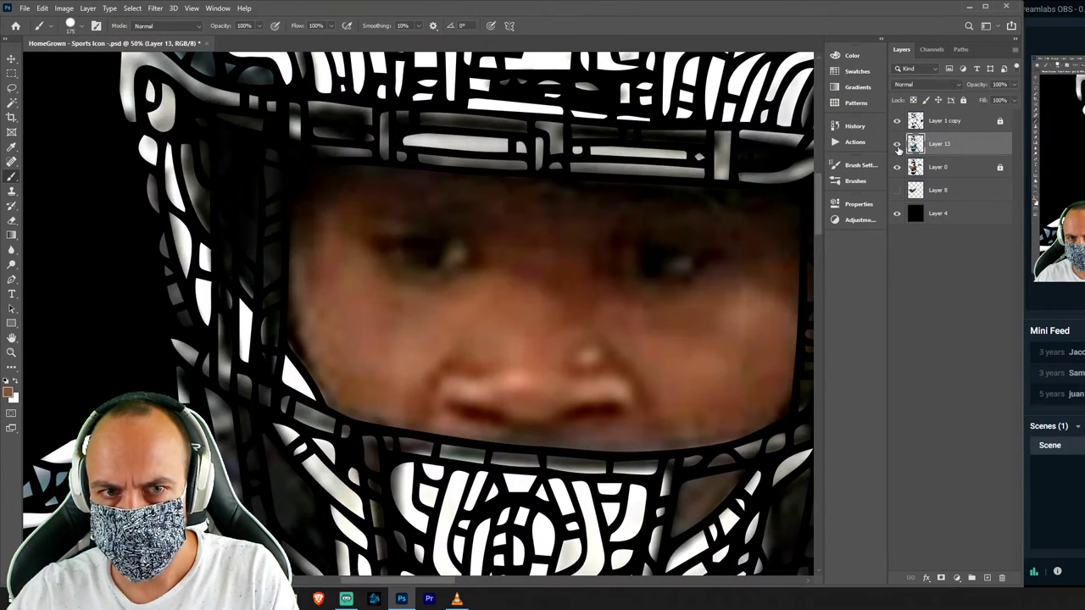
{"action": "left_click", "coordinate": [897, 145]}
{"action": "left_click", "coordinate": [898, 168]}
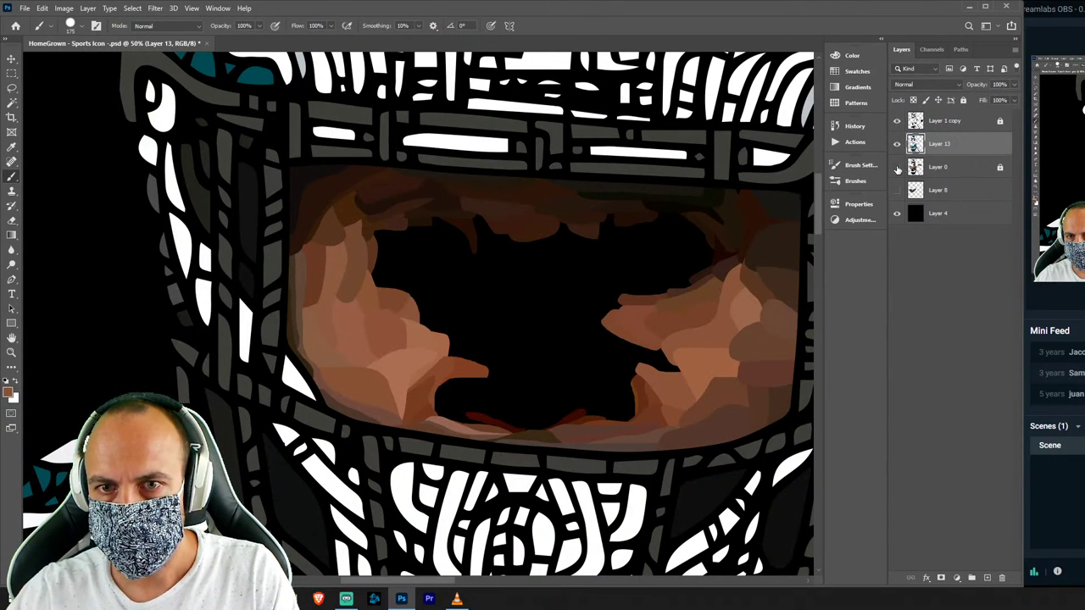
{"action": "left_click", "coordinate": [897, 168]}
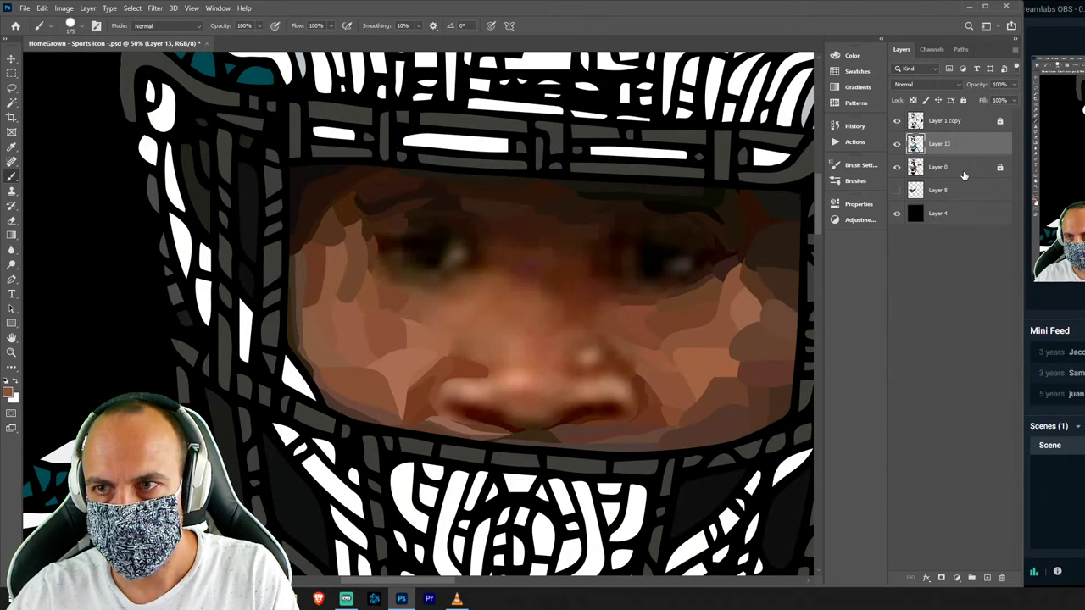
{"action": "left_click", "coordinate": [964, 175]}
{"action": "key", "text": "ctrl+shift+n"}
{"action": "key", "text": "Return"}
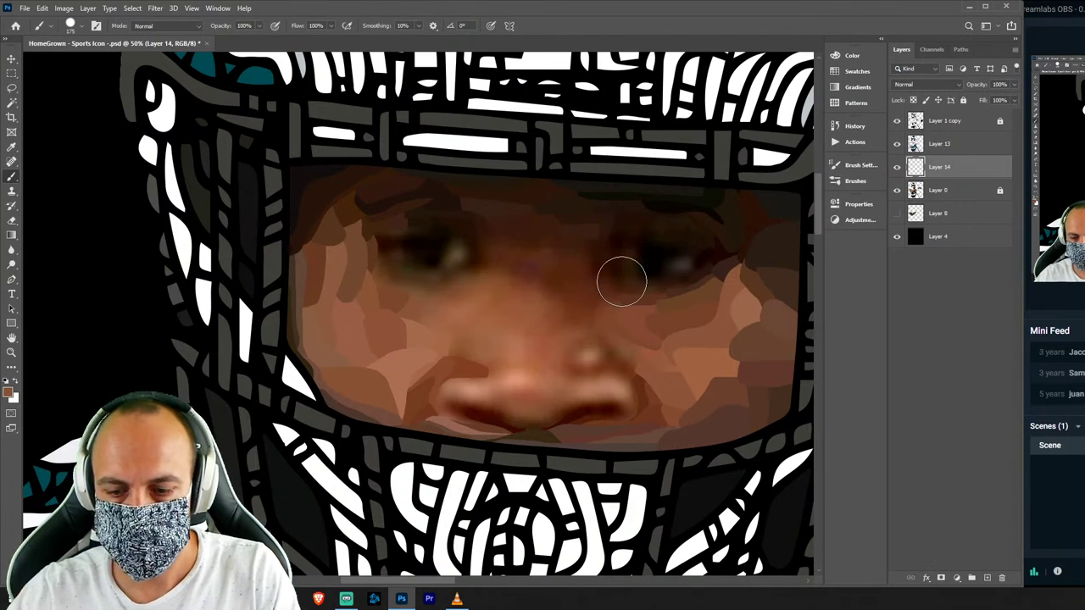
{"action": "key", "text": "l"}
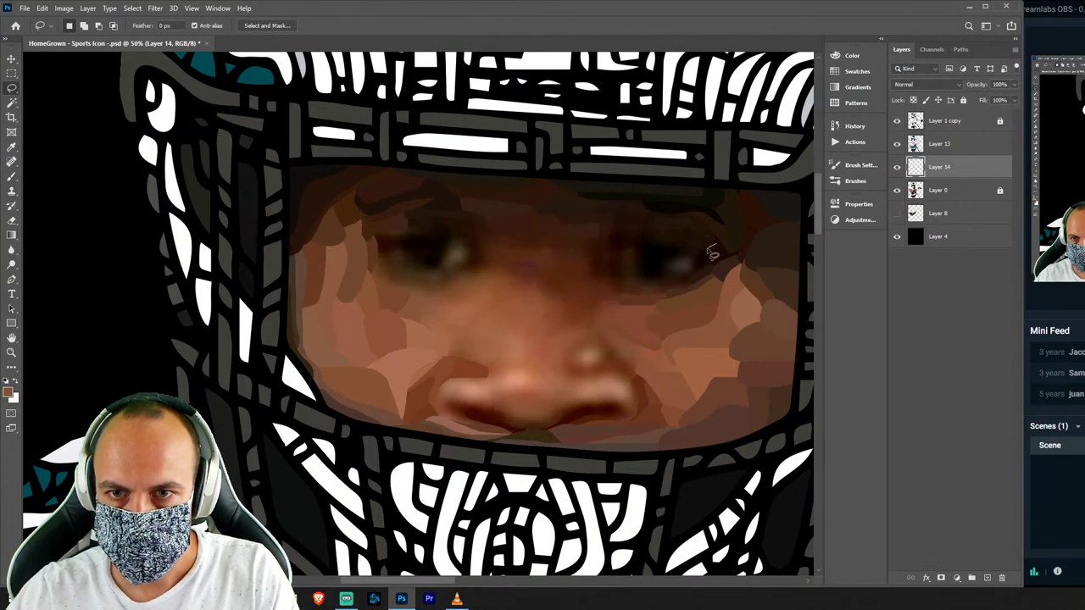
Paint a patch around the right eye in a dark eye tone.
{"action": "mouse_move", "coordinate": [723, 271]}
{"action": "left_mouse_down"}
{"action": "mouse_move", "coordinate": [750, 230]}
{"action": "mouse_move", "coordinate": [701, 261]}
{"action": "left_mouse_up"}
{"action": "key", "text": "i"}
{"action": "left_click", "coordinate": [749, 230]}
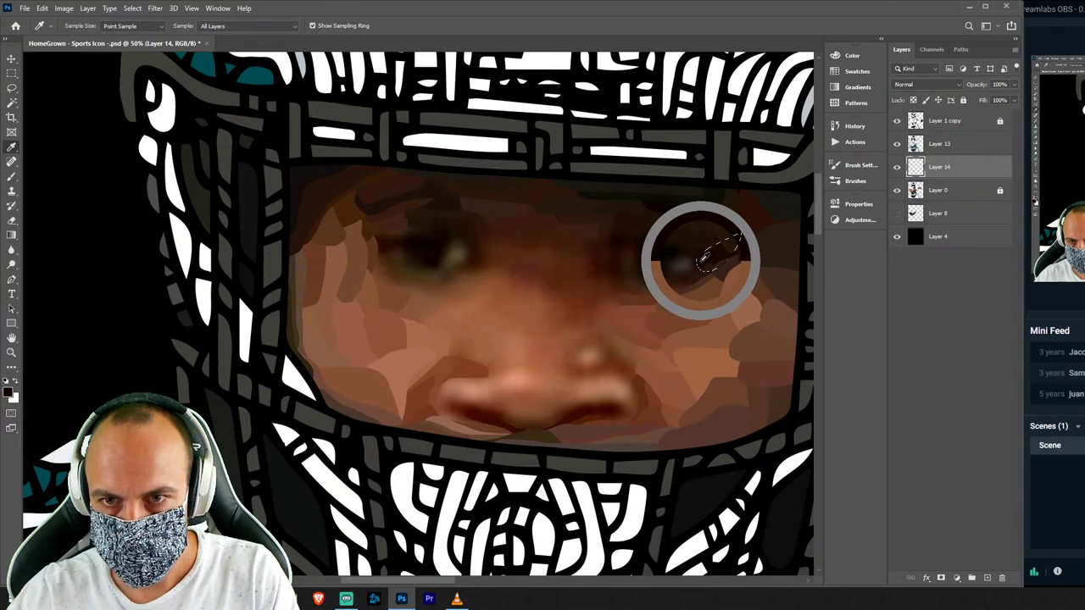
{"action": "left_click_drag", "start_coordinate": [701, 260], "coordinate": [703, 249]}
{"action": "key", "text": "b"}
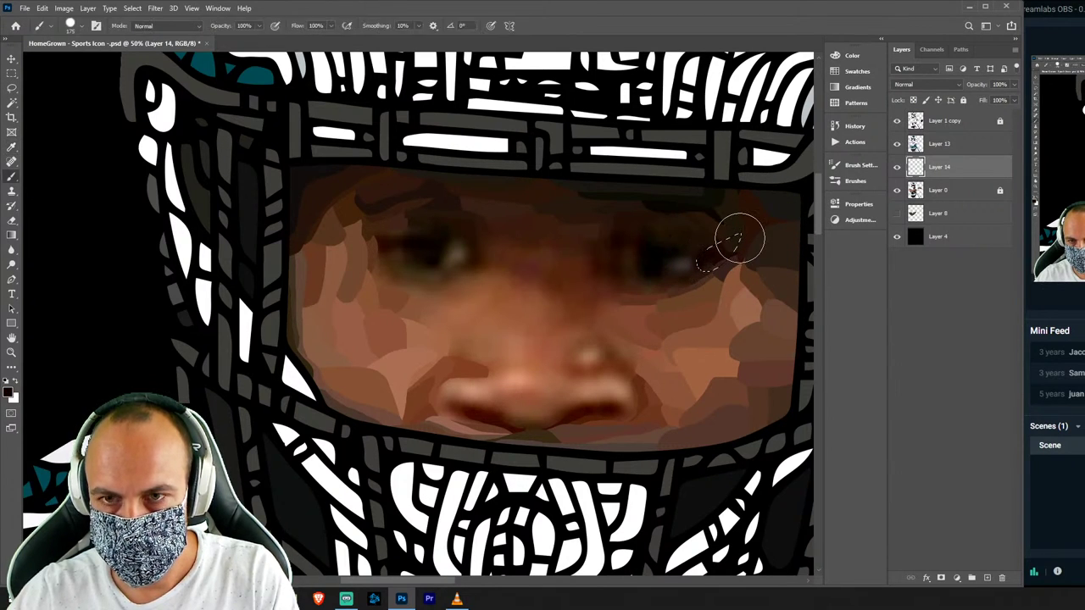
Fill a patch under the right-hand eye with a sampled skin tone.
{"action": "key", "text": "l"}
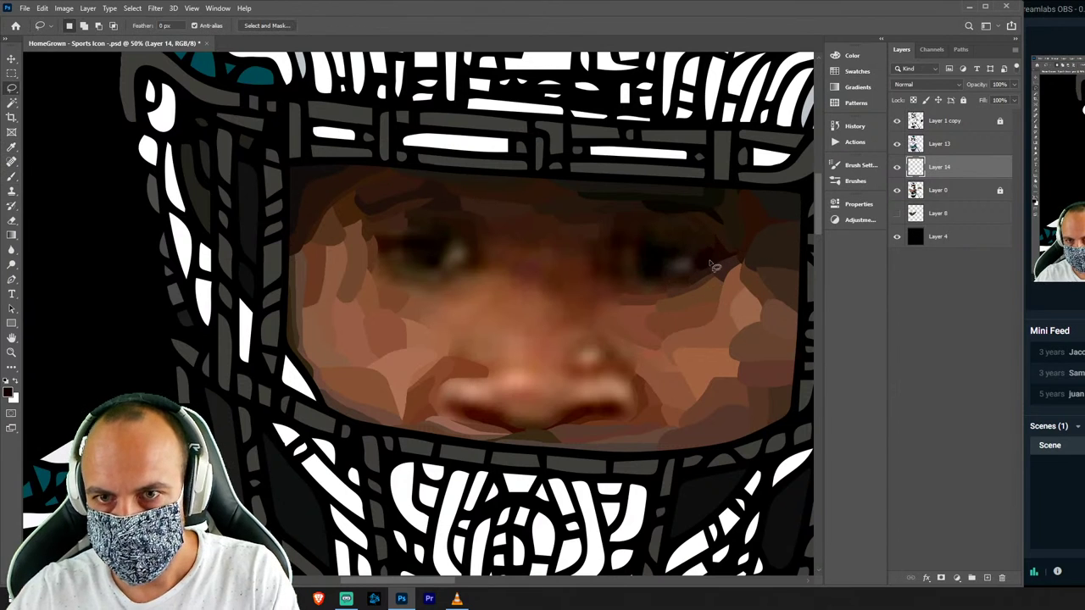
{"action": "mouse_move", "coordinate": [697, 280]}
{"action": "left_mouse_down"}
{"action": "mouse_move", "coordinate": [659, 290]}
{"action": "mouse_move", "coordinate": [701, 281]}
{"action": "left_mouse_up"}
{"action": "key", "text": "i"}
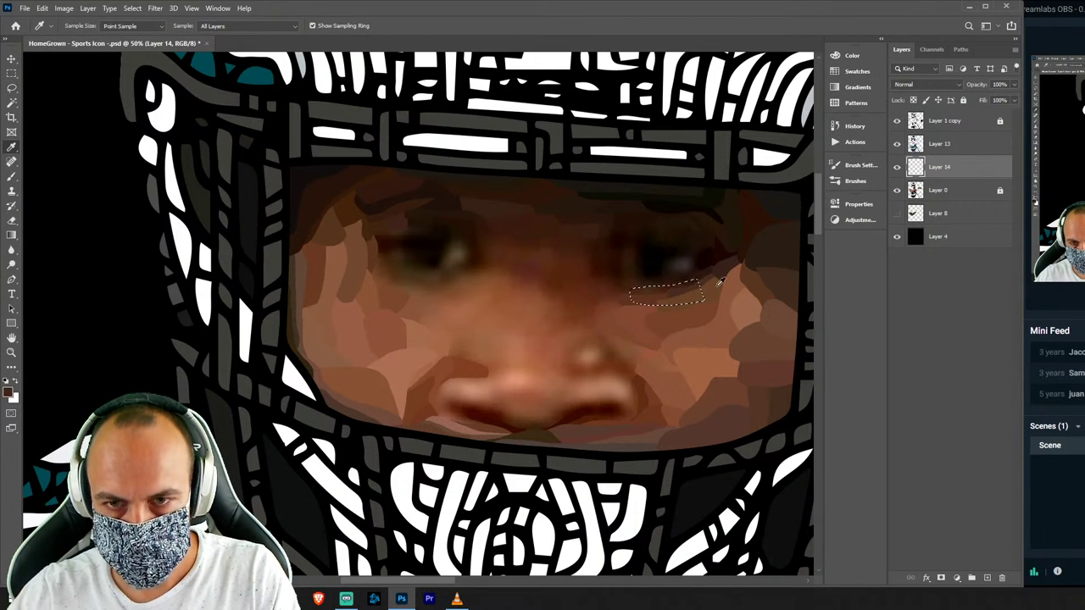
{"action": "key", "text": "b"}
{"action": "key", "text": "ctrl+d"}
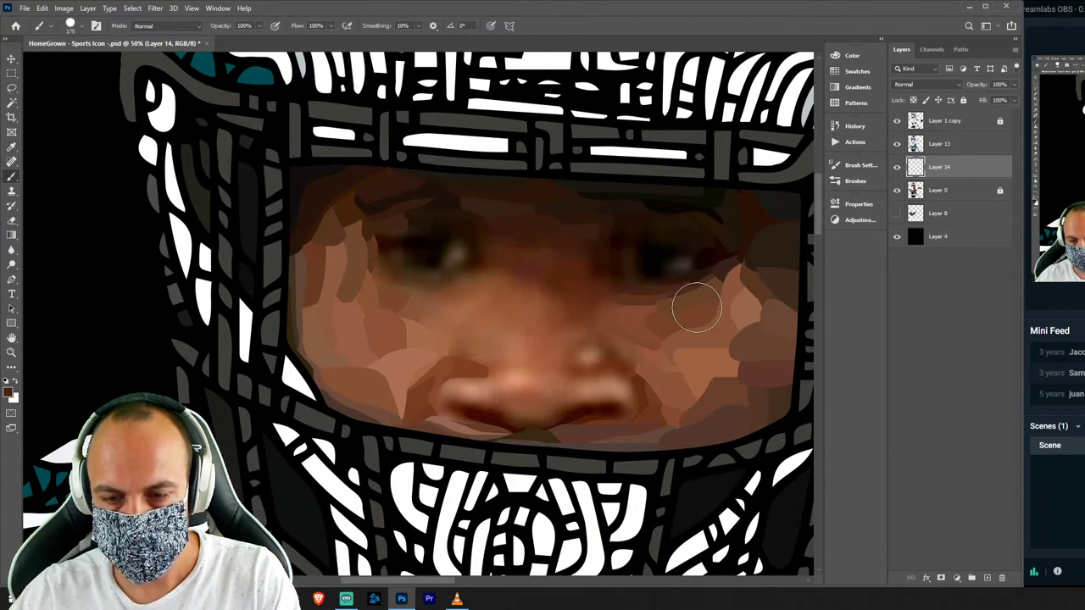
Paint a cheek patch right of the nose in a lighter sampled brown.
{"action": "key", "text": "l"}
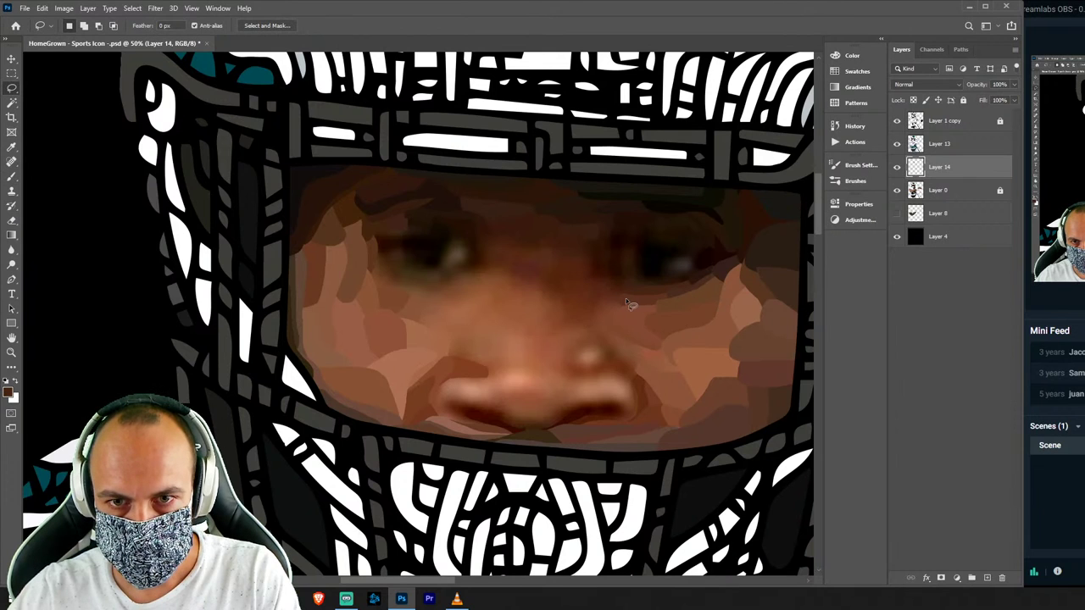
{"action": "left_click_drag", "start_coordinate": [628, 299], "coordinate": [599, 330]}
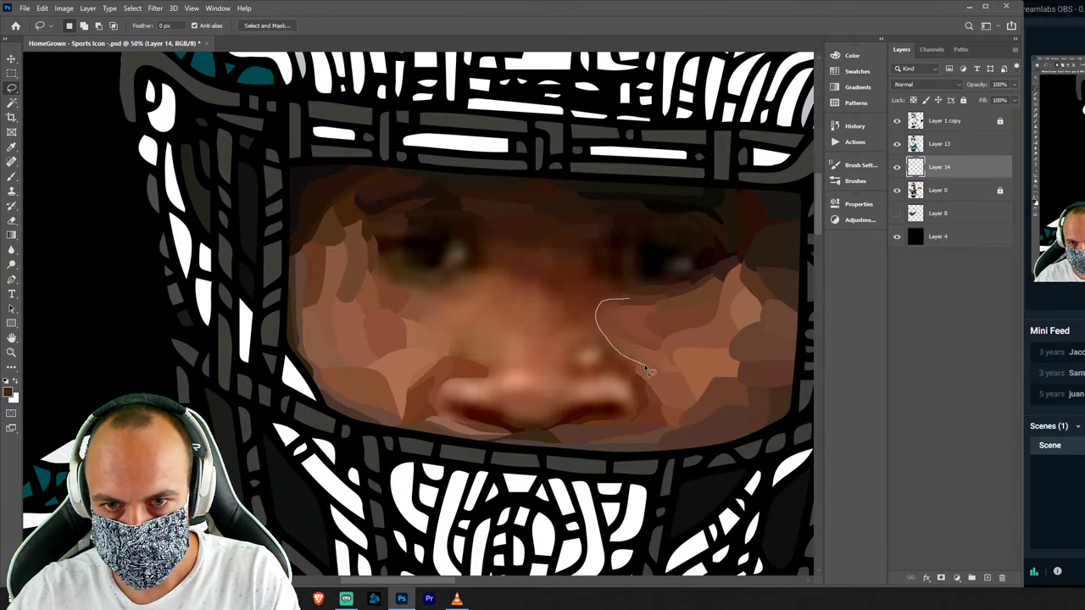
{"action": "left_click_drag", "start_coordinate": [646, 370], "coordinate": [668, 329]}
{"action": "key", "text": "i"}
{"action": "left_click", "coordinate": [631, 348]}
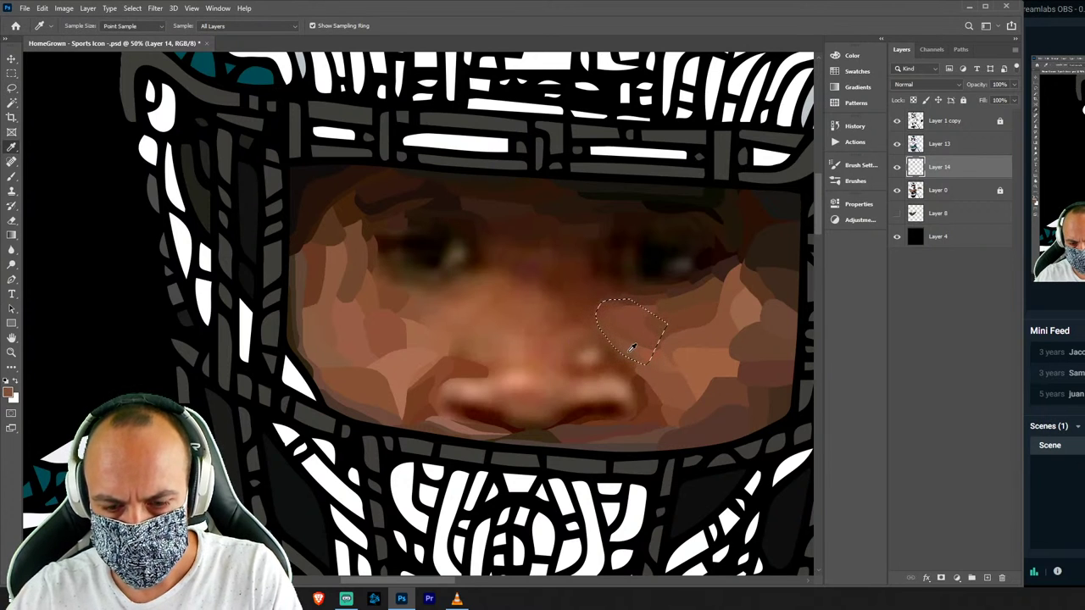
{"action": "key", "text": "l"}
{"action": "key", "text": "b"}
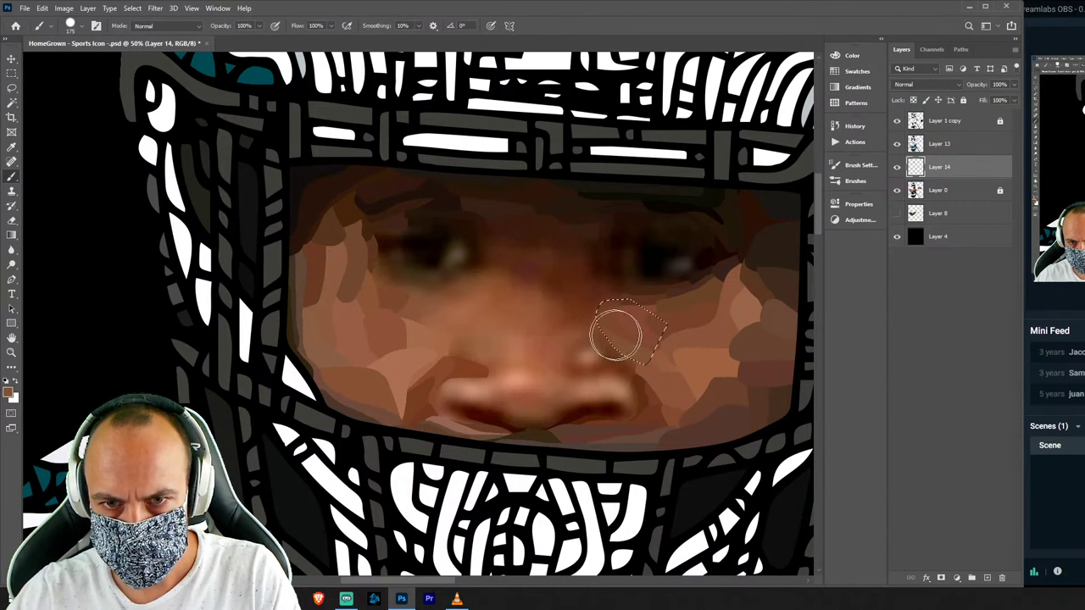
{"action": "key", "text": "ctrl+d"}
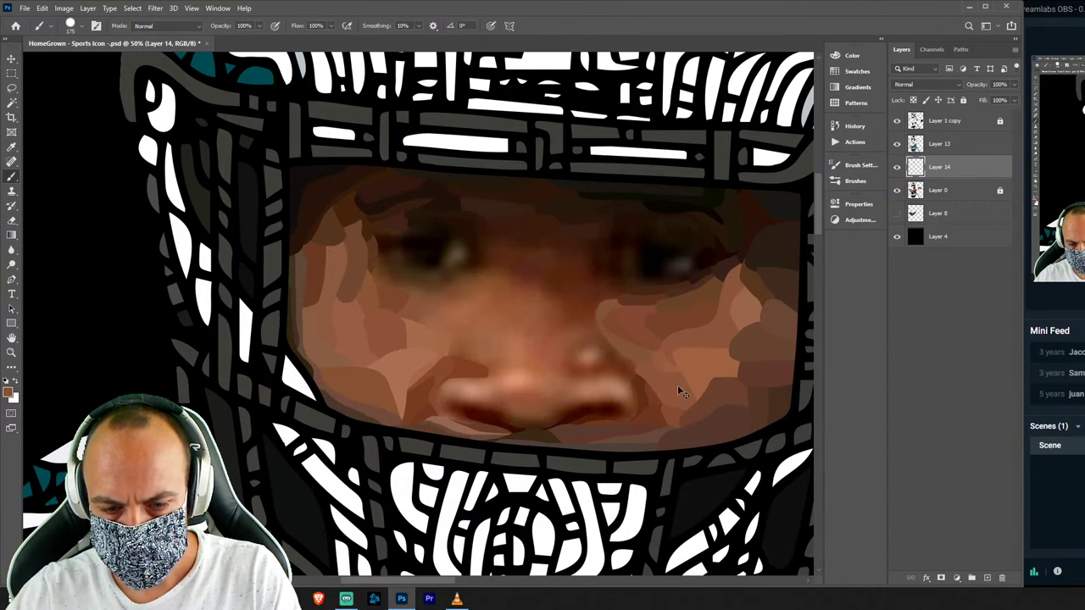
Sample another right-cheek skin tone for painting and select Layer 0.
{"action": "key", "text": "l"}
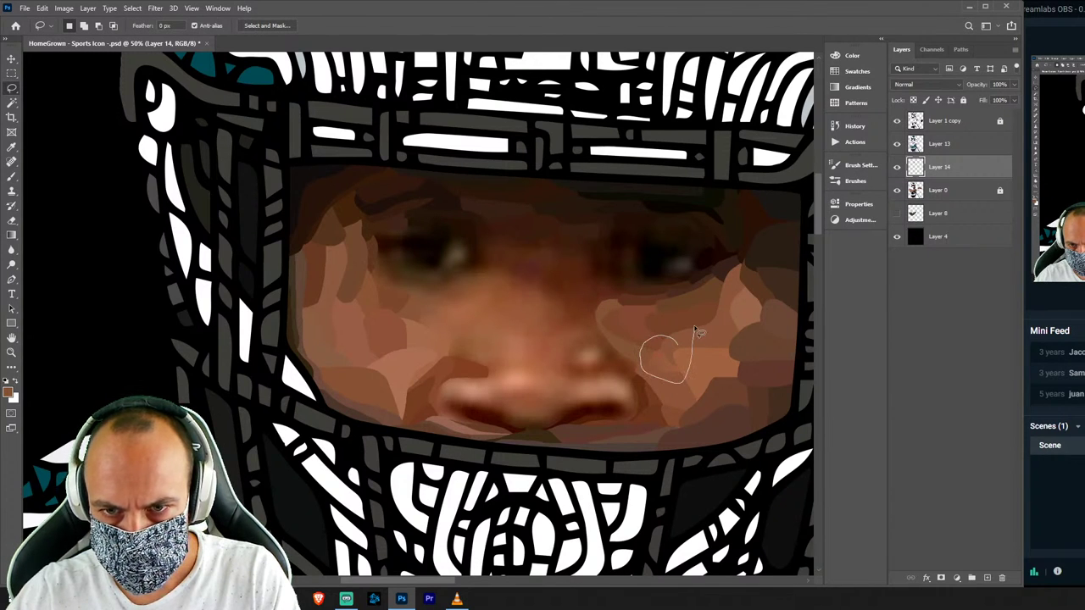
{"action": "key", "text": "i"}
{"action": "left_click", "coordinate": [657, 351]}
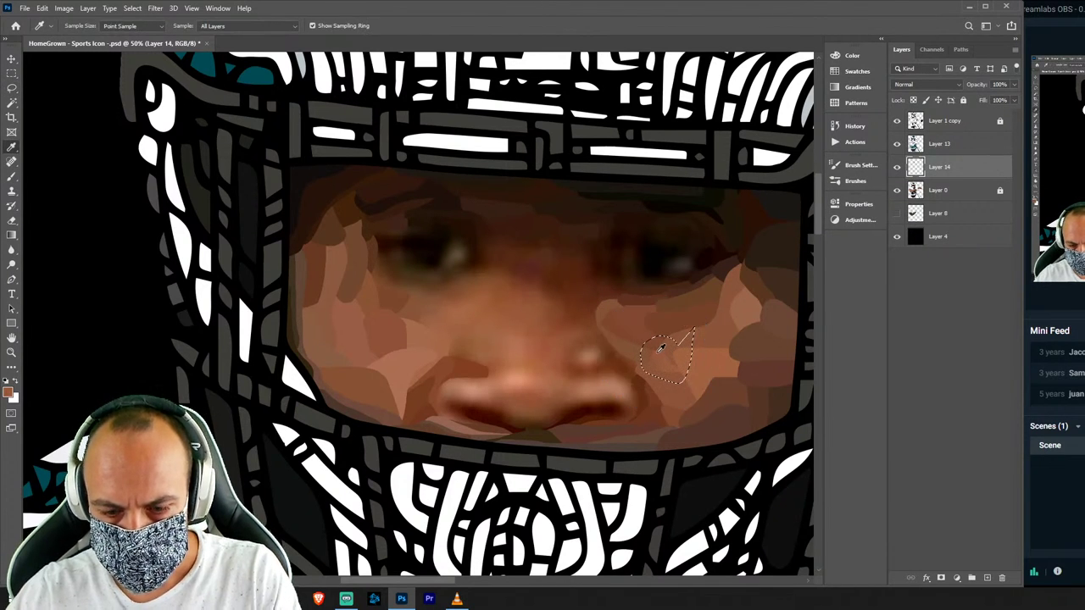
{"action": "key", "text": "b"}
{"action": "left_click", "coordinate": [939, 190]}
Add Layer 15 and paint the right-cheek patch a darker tone.
{"action": "key", "text": "ctrl+shift+n"}
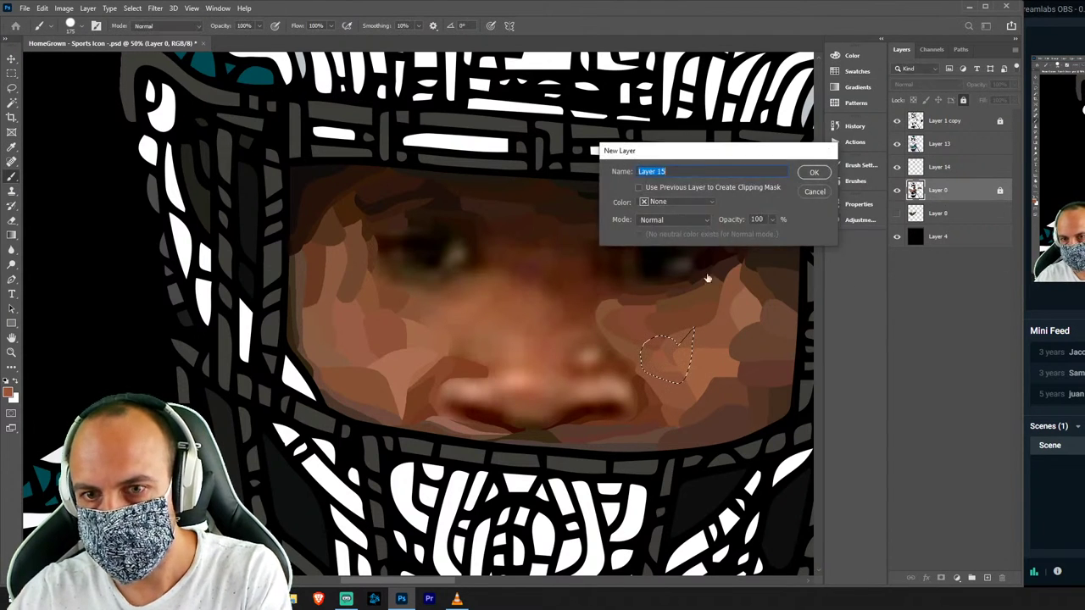
{"action": "key", "text": "Return"}
{"action": "left_click_drag", "start_coordinate": [646, 364], "coordinate": [678, 373]}
{"action": "key", "text": "ctrl+d"}
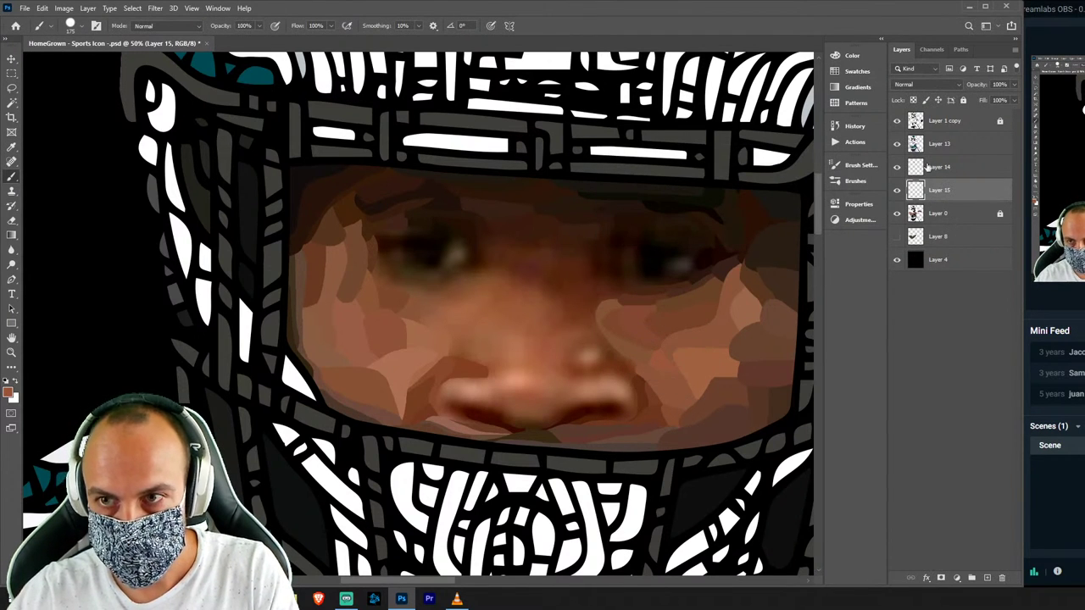
Merge the patch layers into Layer 13 and add an empty Layer 14 above Layer 0.
{"action": "left_click", "coordinate": [948, 145], "text": "shift"}
{"action": "key", "text": "ctrl+e"}
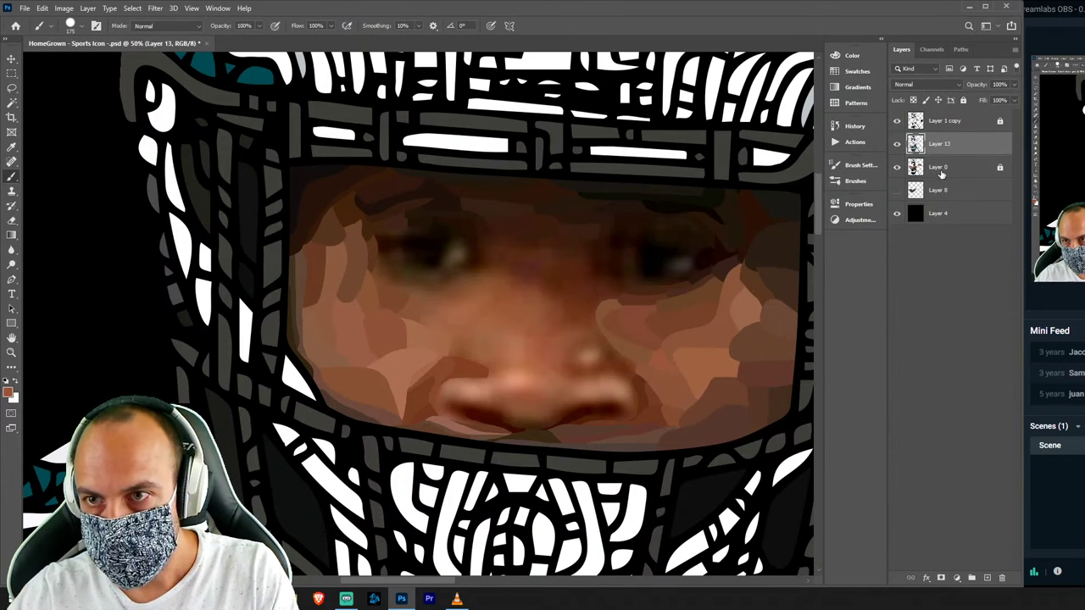
{"action": "left_click", "coordinate": [947, 167]}
{"action": "key", "text": "ctrl+shift+n"}
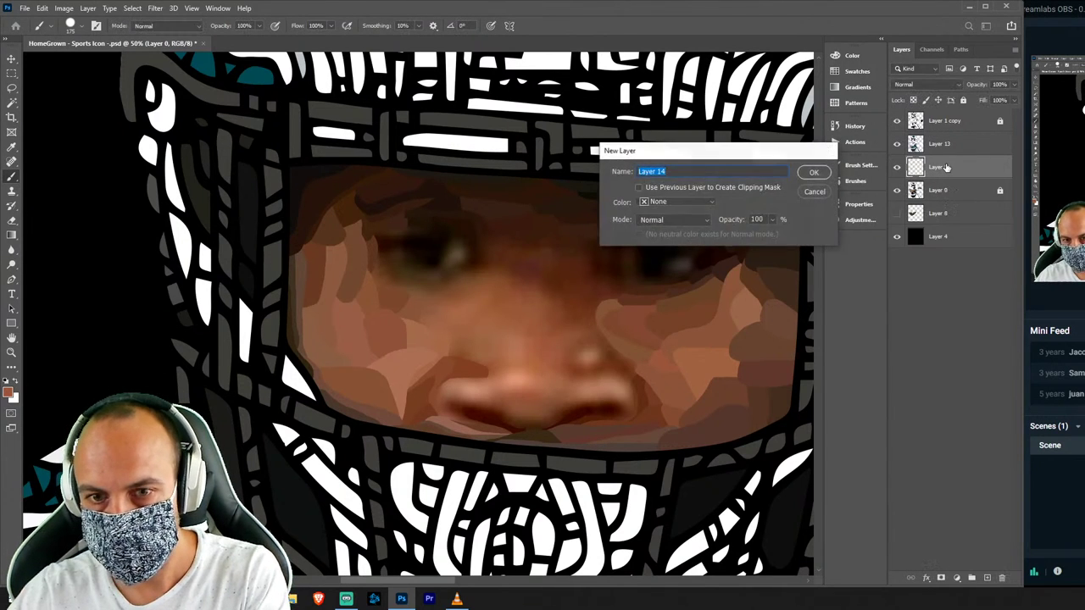
{"action": "key", "text": "Return"}
Paint a flat patch beside the right nostril.
{"action": "key", "text": "l"}
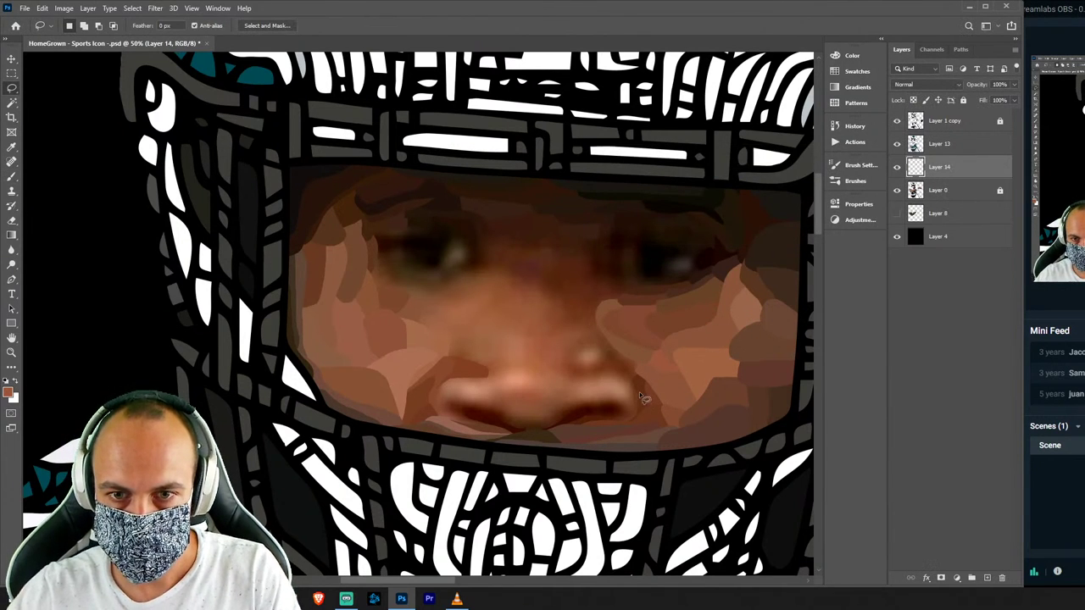
{"action": "left_click_drag", "start_coordinate": [636, 392], "coordinate": [612, 377]}
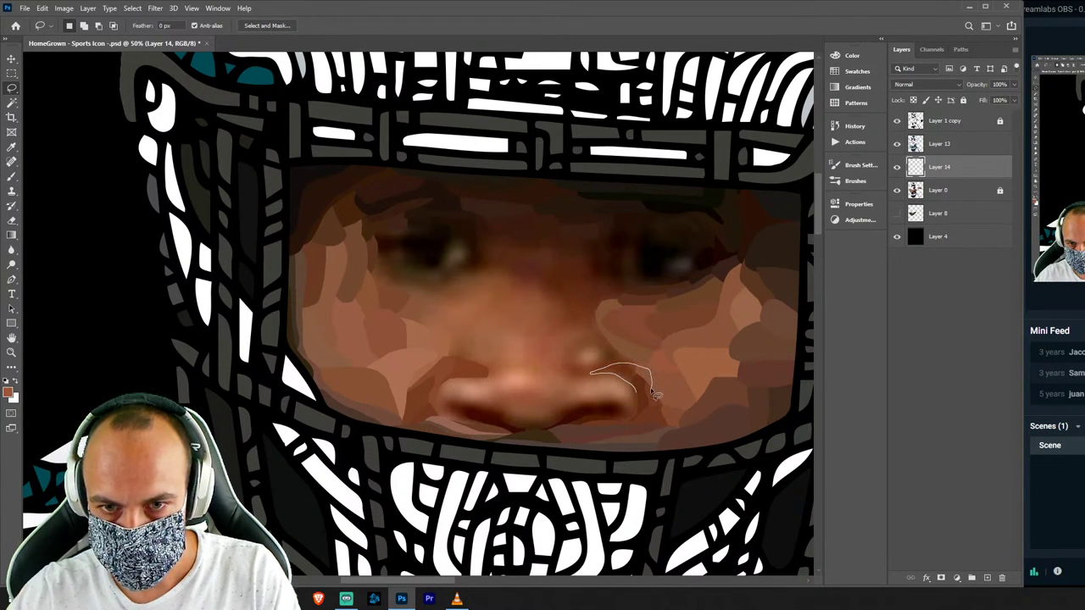
{"action": "left_click_drag", "start_coordinate": [655, 394], "coordinate": [653, 391]}
{"action": "key", "text": "b"}
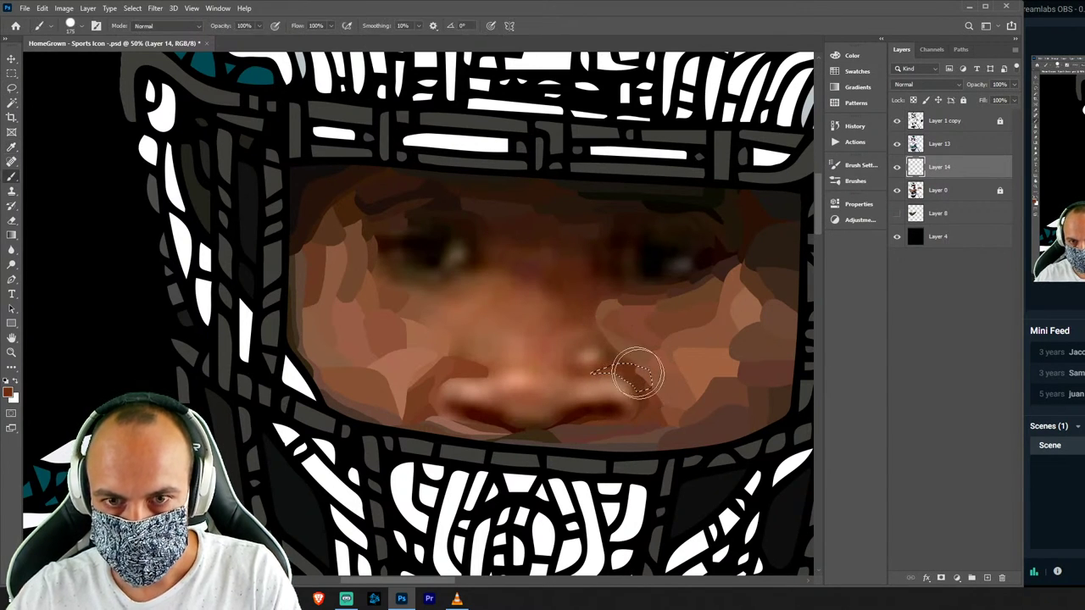
{"action": "key", "text": "ctrl+d"}
{"action": "key", "text": "l"}
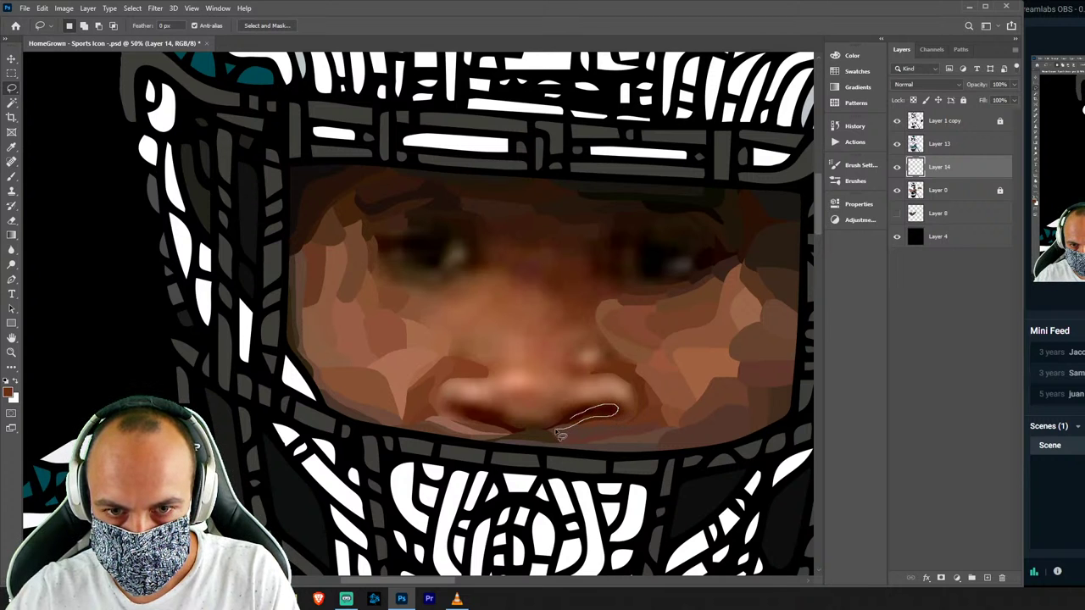
Fill a lower-lip patch with dark maroon sampled from the lip.
{"action": "left_click_drag", "start_coordinate": [561, 434], "coordinate": [552, 429]}
{"action": "key", "text": "i"}
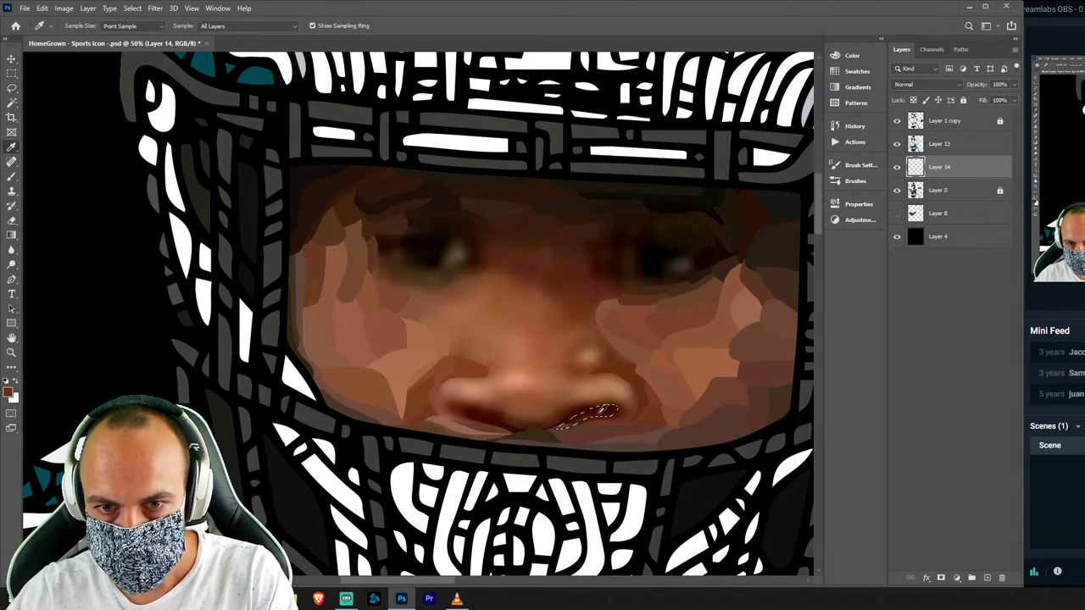
{"action": "left_click", "coordinate": [607, 409]}
{"action": "key", "text": "b"}
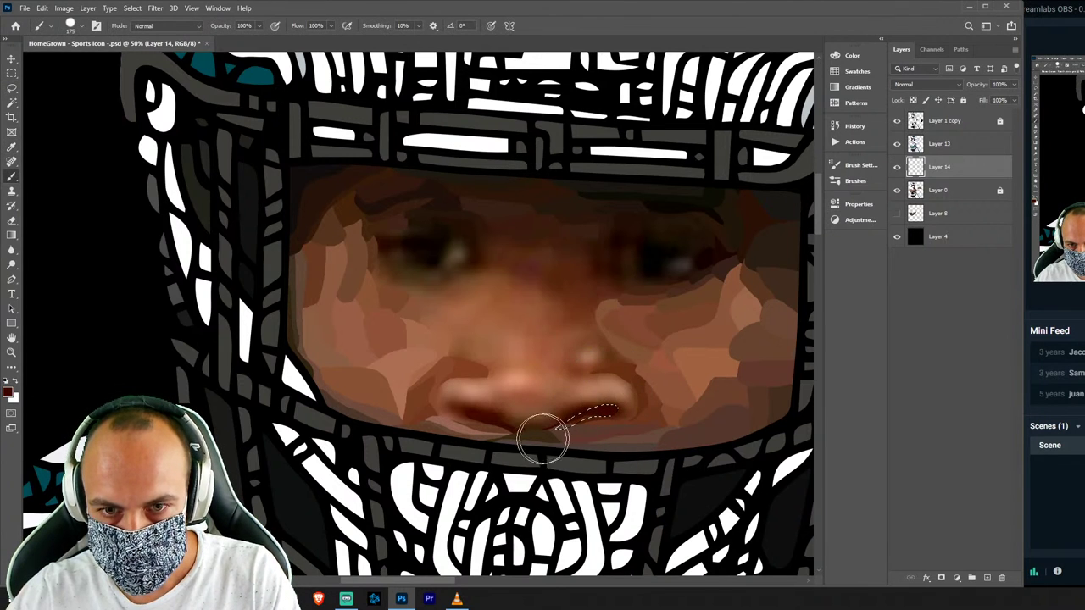
{"action": "key", "text": "ctrl+d"}
{"action": "key", "text": "l"}
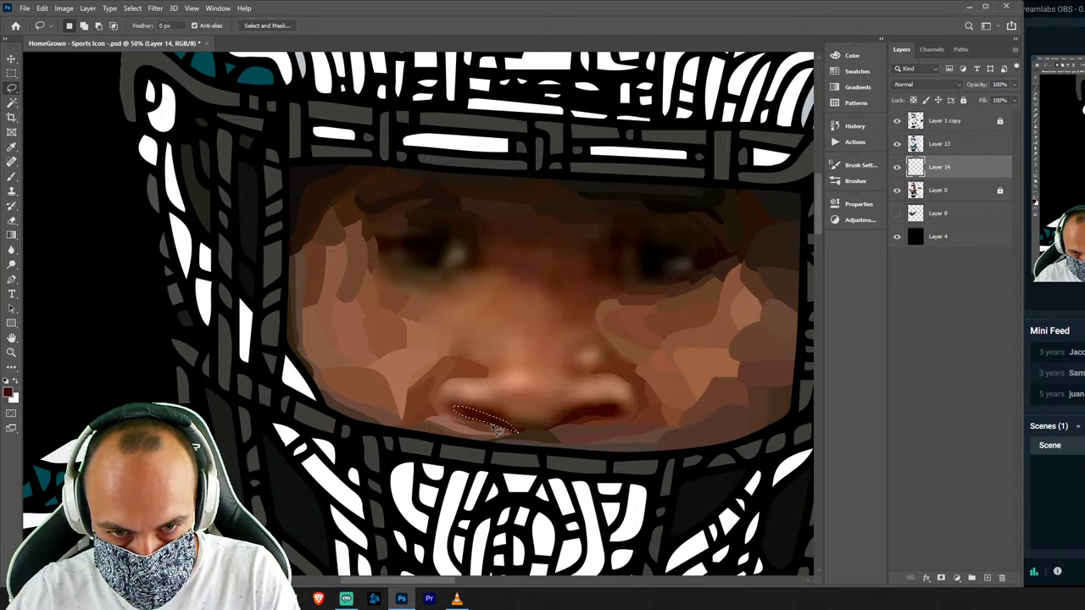
Paint a patch along the left side of the lips in the sampled lip colour.
{"action": "left_click_drag", "start_coordinate": [475, 423], "coordinate": [501, 432]}
{"action": "key", "text": "i"}
{"action": "left_click", "coordinate": [482, 413]}
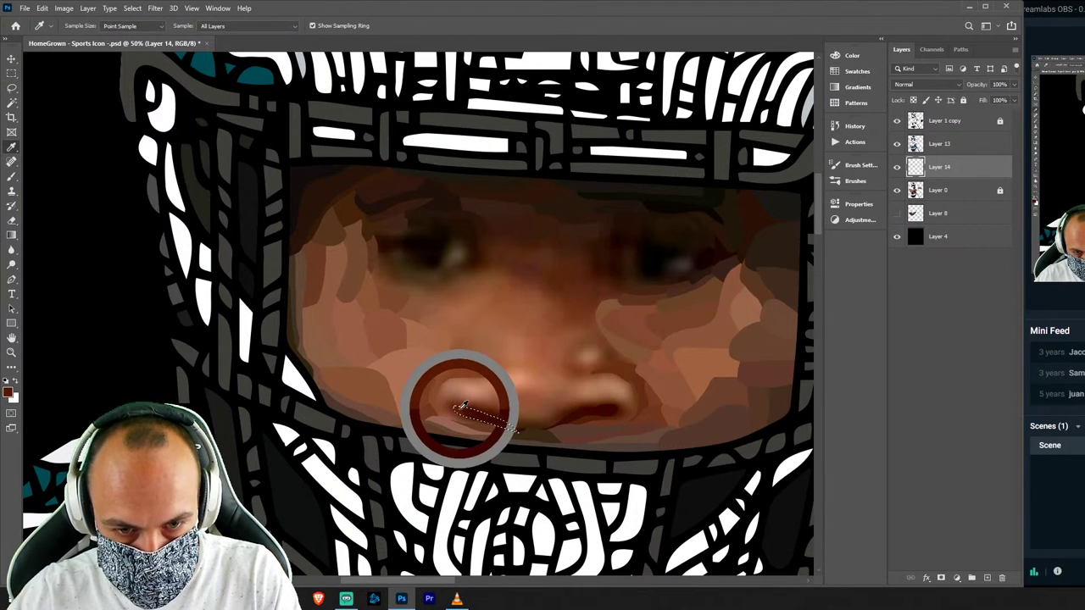
{"action": "key", "text": "b"}
{"action": "key", "text": "ctrl+d"}
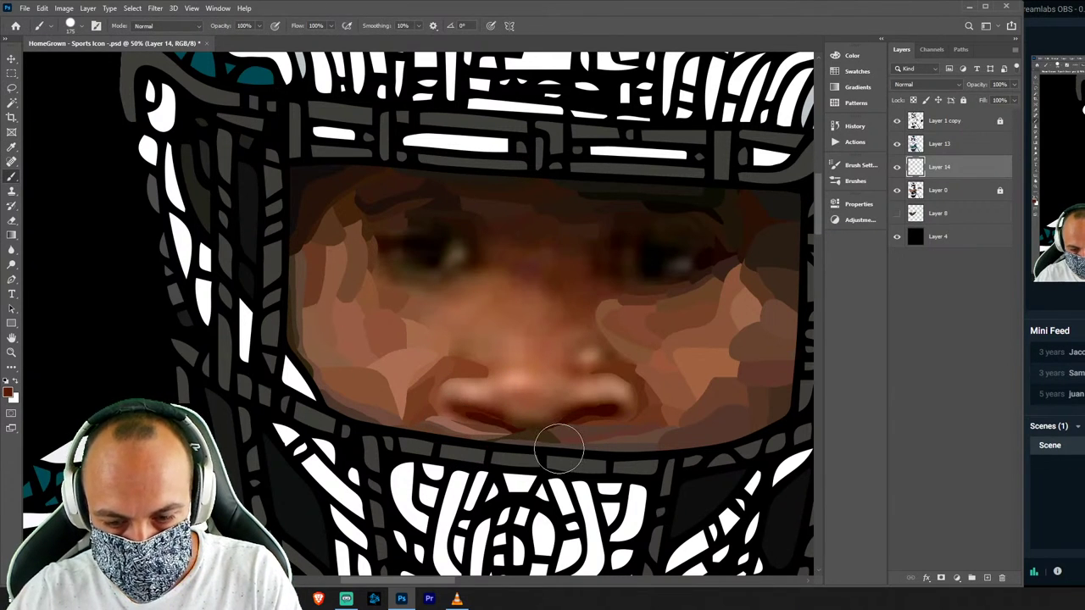
{"action": "key", "text": "l"}
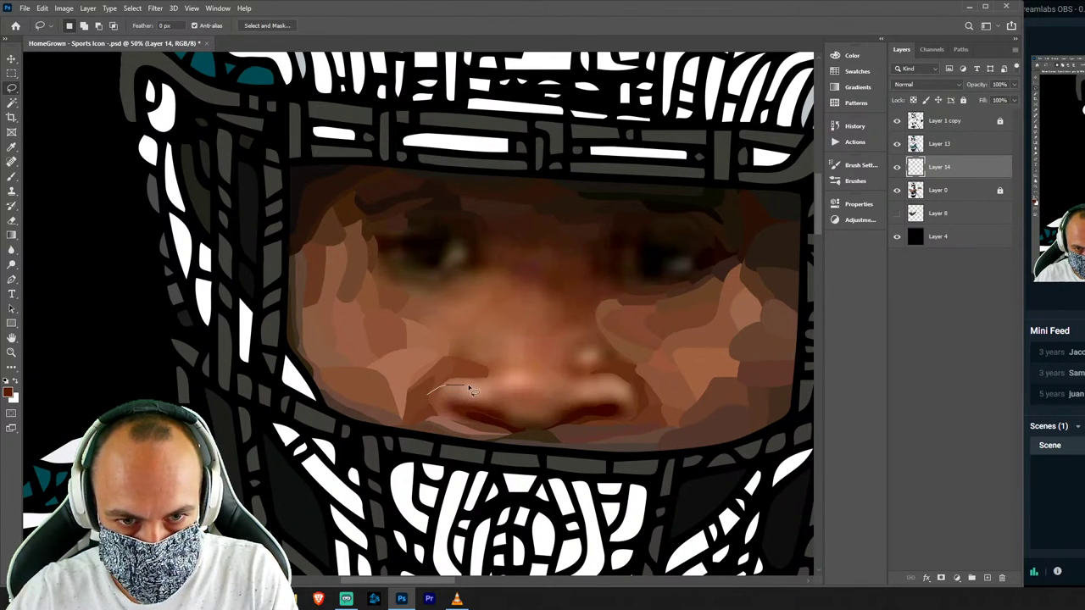
Fill a patch left of the nose with a lighter skin tone.
{"action": "left_click_drag", "start_coordinate": [487, 376], "coordinate": [434, 371]}
{"action": "key", "text": "b"}
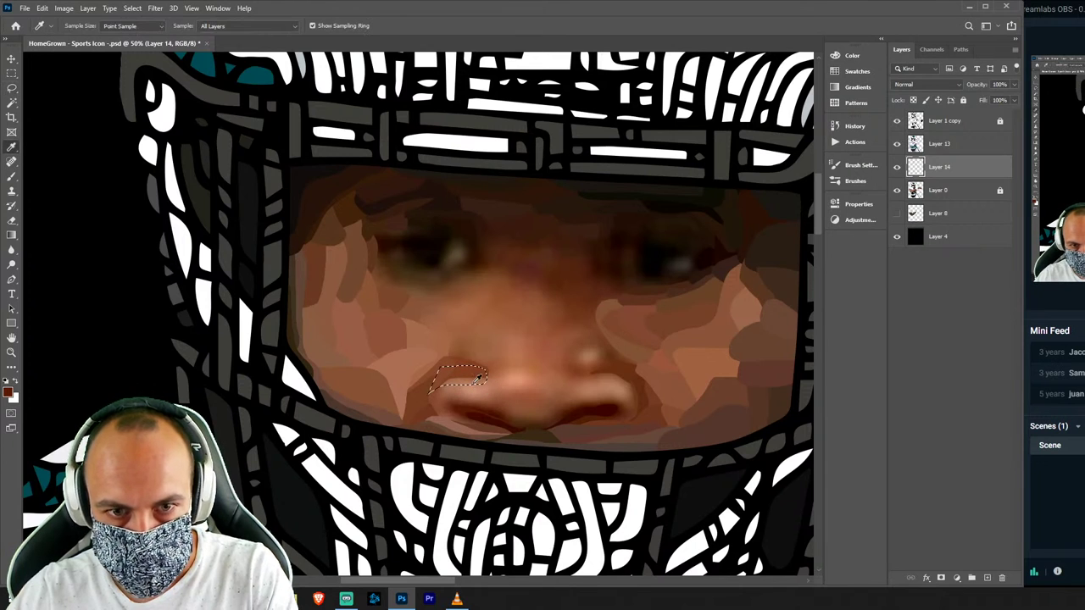
{"action": "left_click", "coordinate": [494, 372], "text": "alt"}
{"action": "key", "text": "ctrl+d"}
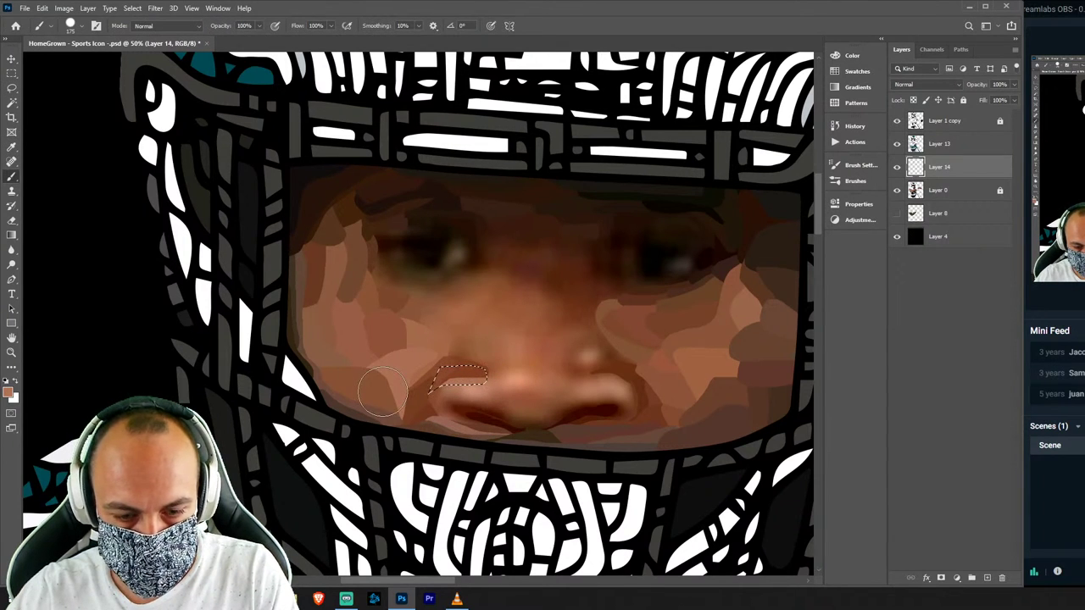
{"action": "key", "text": "l"}
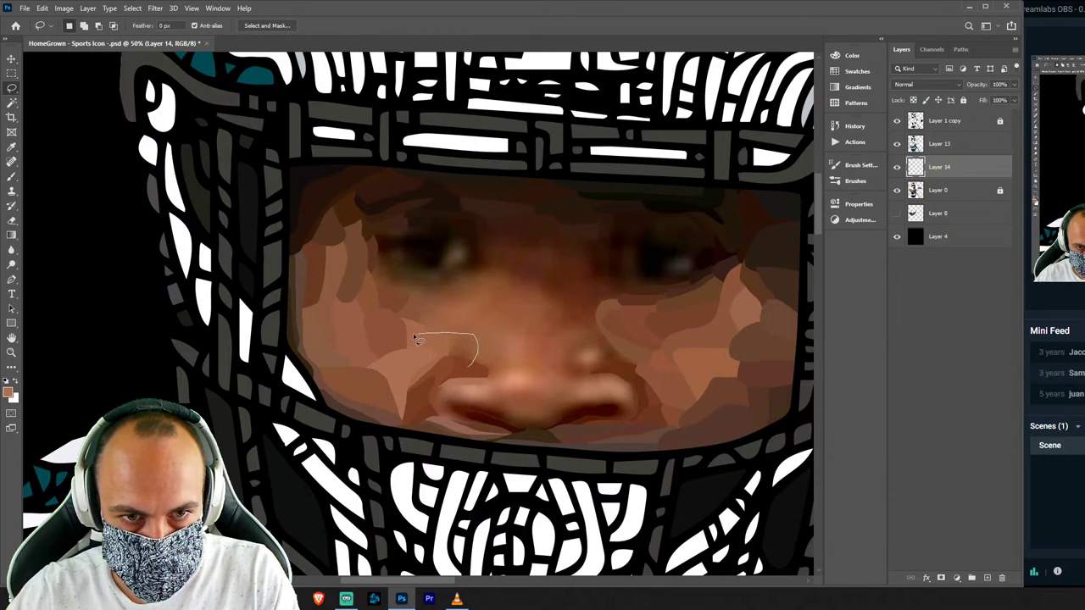
Sample skin tones from the left cheek and near the left eyebrow for painting.
{"action": "key", "text": "i"}
{"action": "left_click_drag", "start_coordinate": [494, 345], "coordinate": [448, 339]}
{"action": "key", "text": "b"}
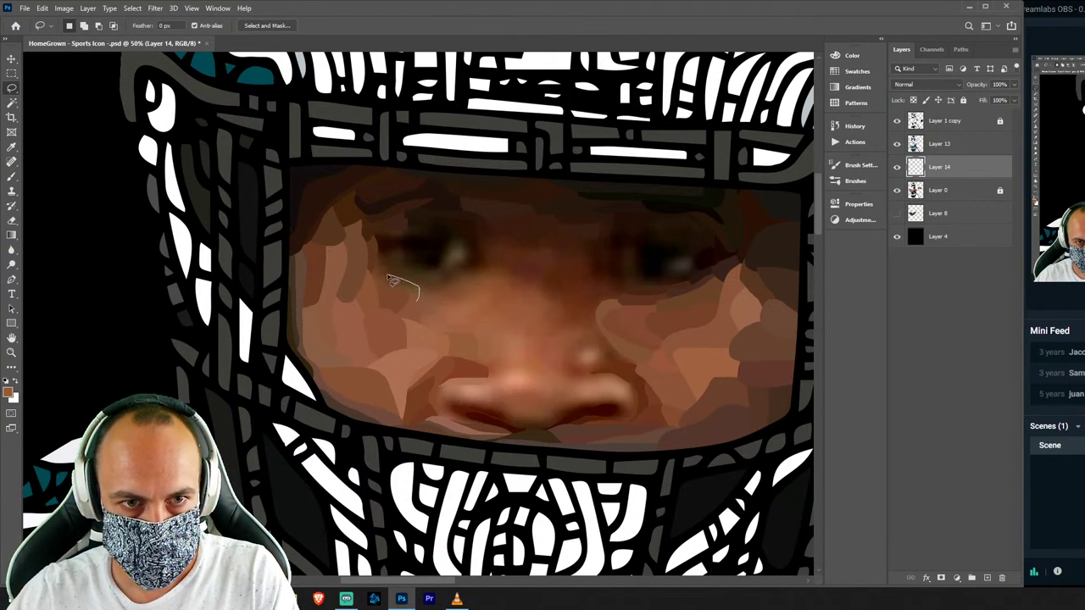
{"action": "key", "text": "b"}
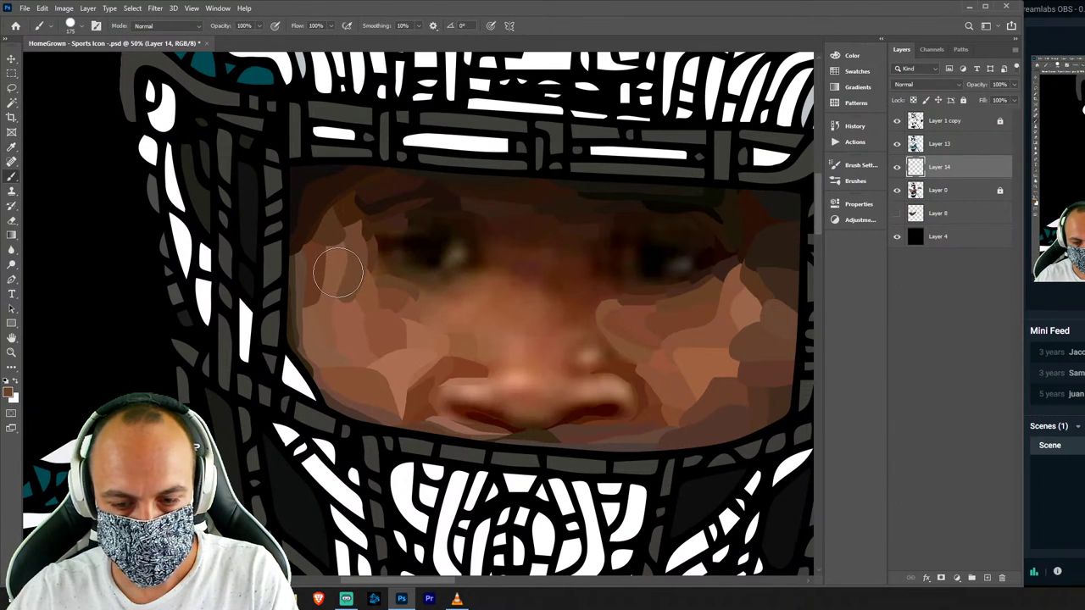
{"action": "key", "text": "l"}
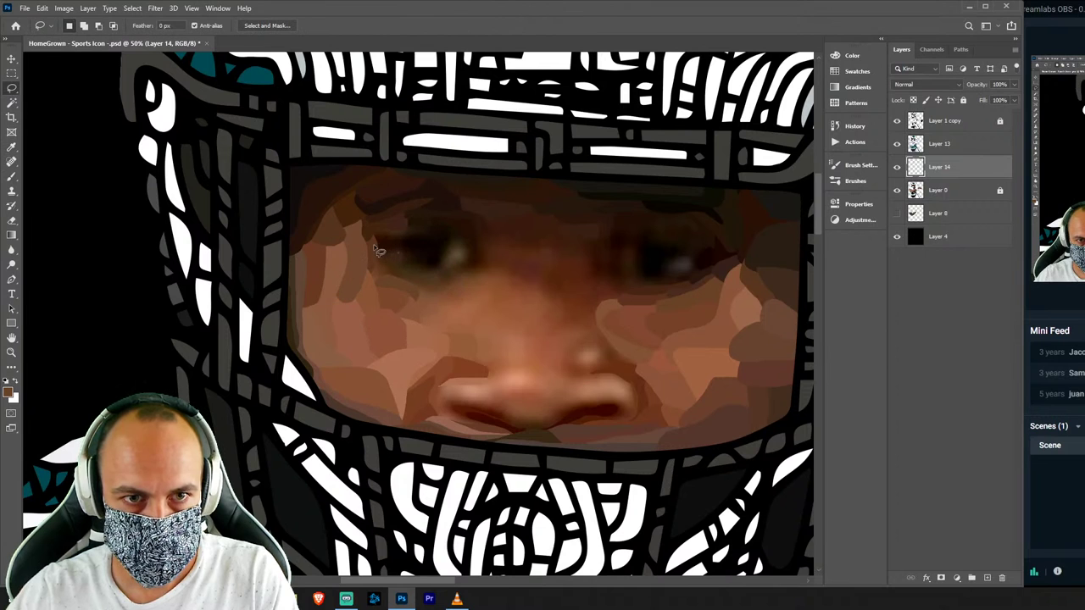
{"action": "key", "text": "i"}
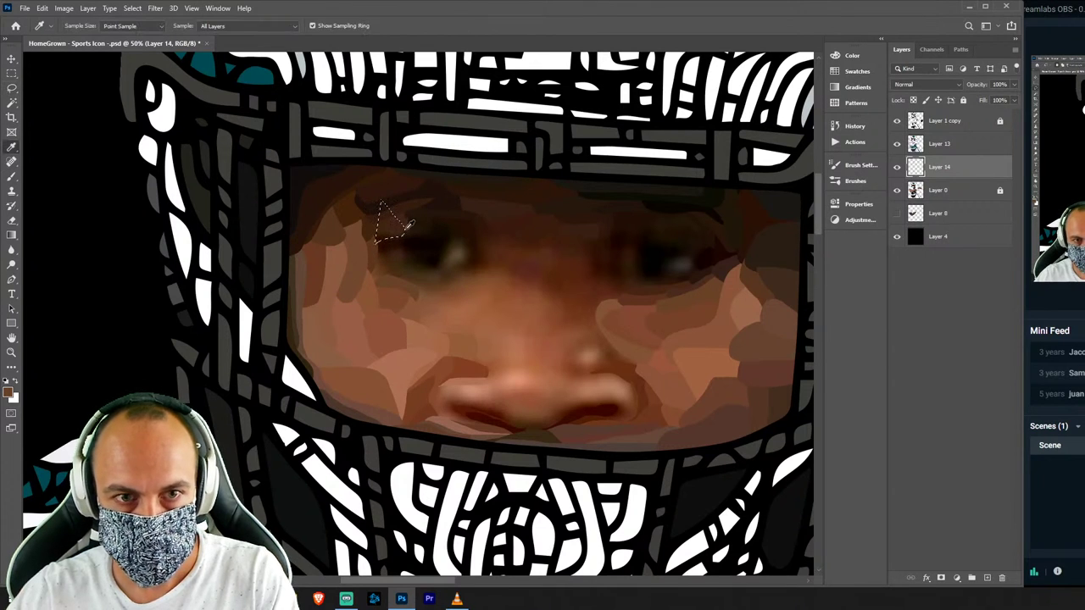
{"action": "left_click", "coordinate": [393, 227]}
{"action": "key", "text": "b"}
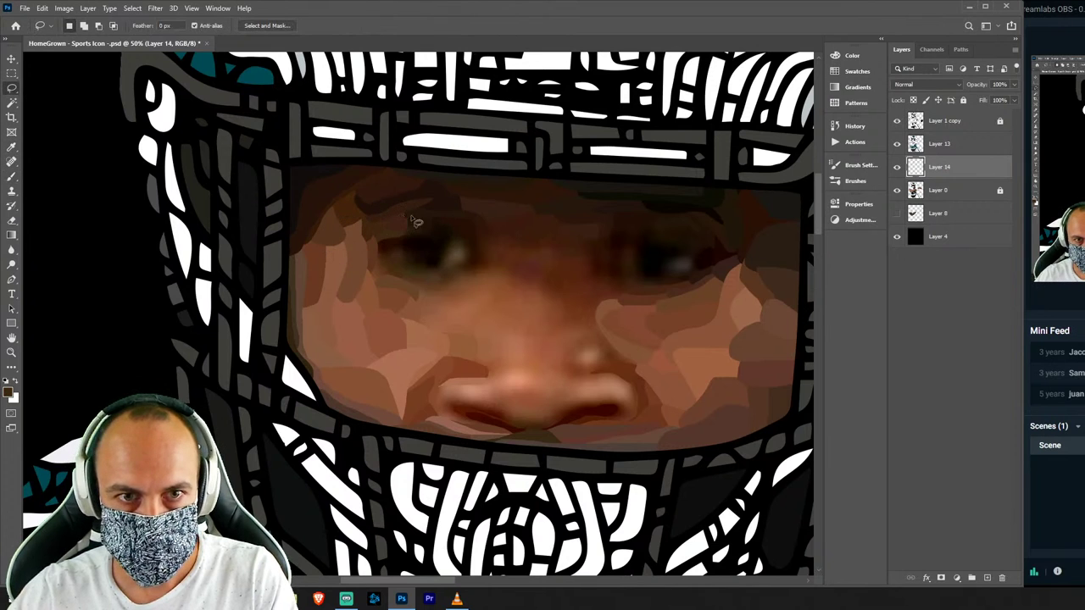
{"action": "key", "text": "l"}
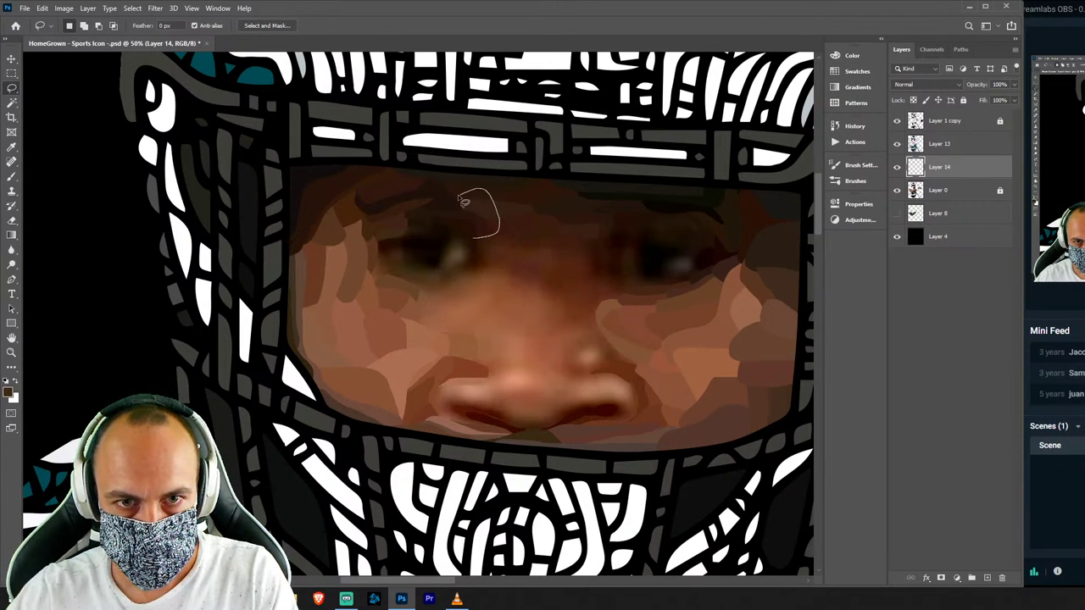
Fill forehead facets above the left eye and between the eyebrows with flat skin tone.
{"action": "left_click_drag", "start_coordinate": [458, 204], "coordinate": [455, 200]}
{"action": "key", "text": "b"}
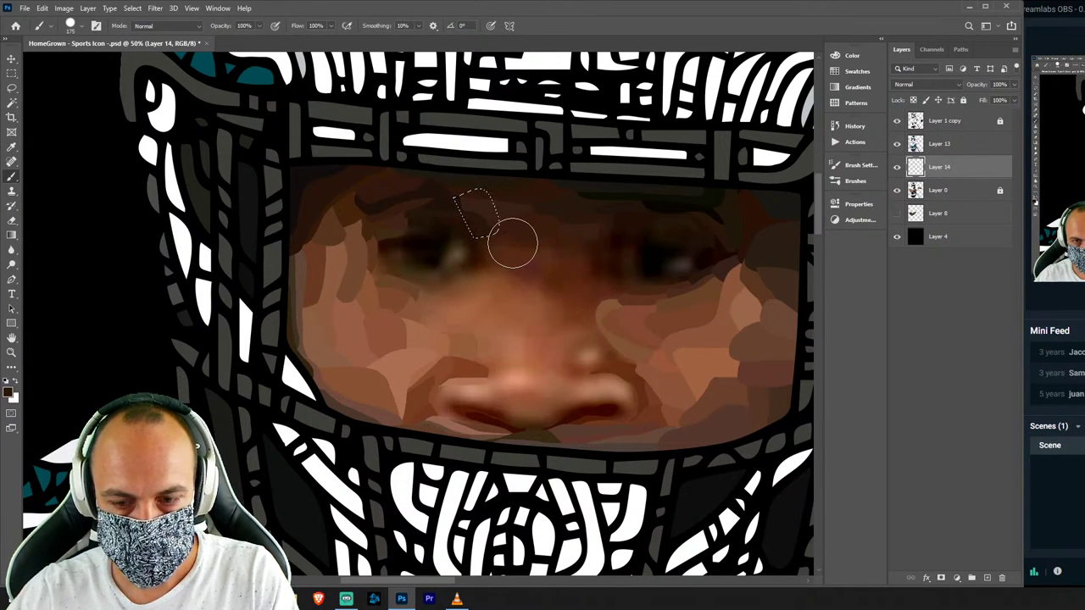
{"action": "key", "text": "l"}
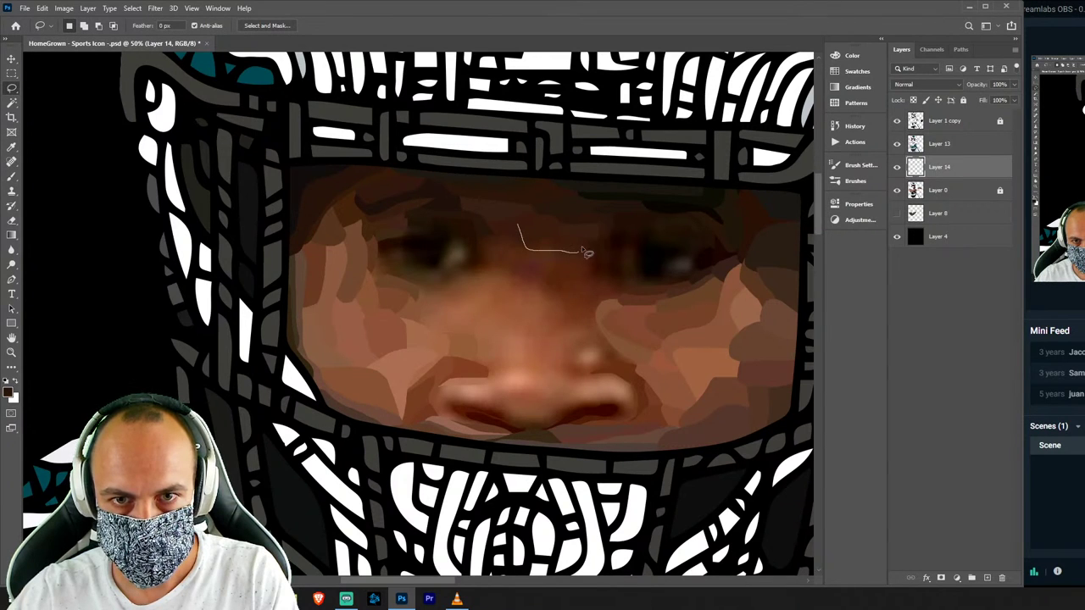
{"action": "left_click_drag", "start_coordinate": [570, 209], "coordinate": [582, 242]}
{"action": "key", "text": "i"}
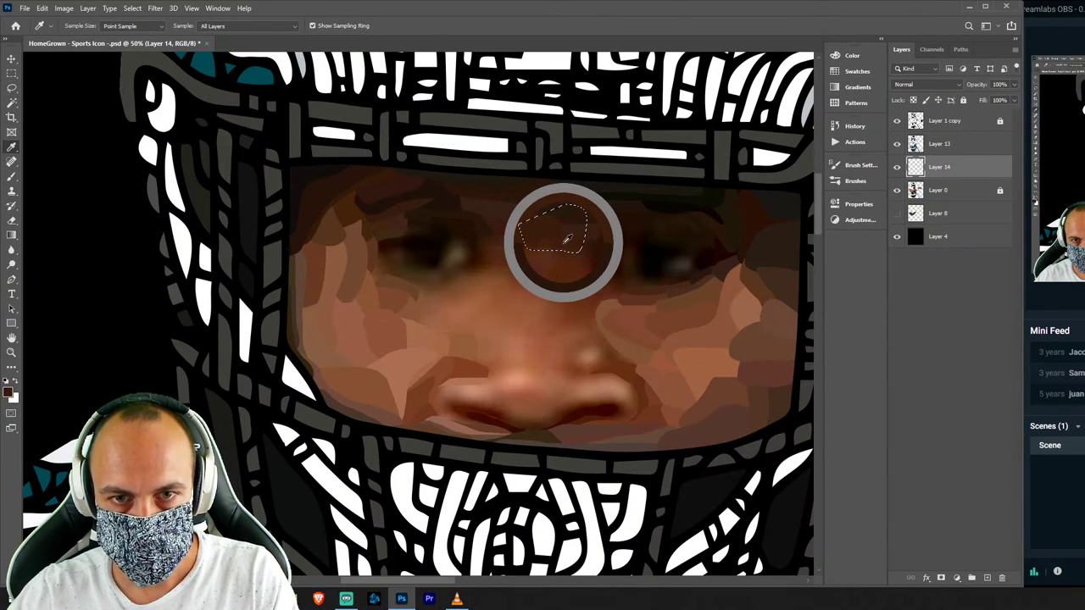
{"action": "key", "text": "b"}
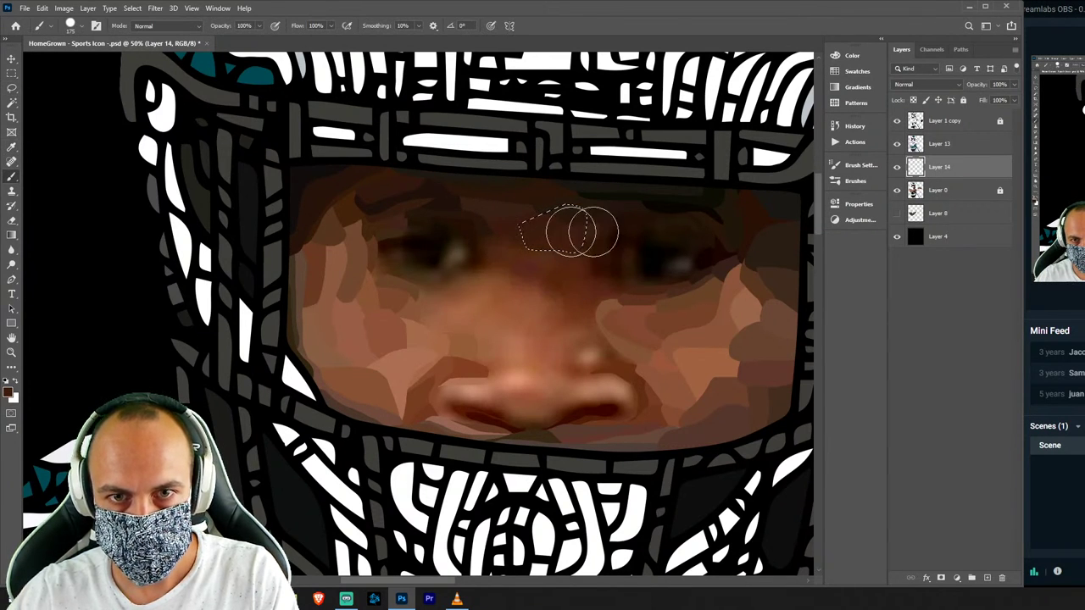
{"action": "key", "text": "ctrl+d"}
Fill a small flat skin-tone facet above the right eye.
{"action": "key", "text": "l"}
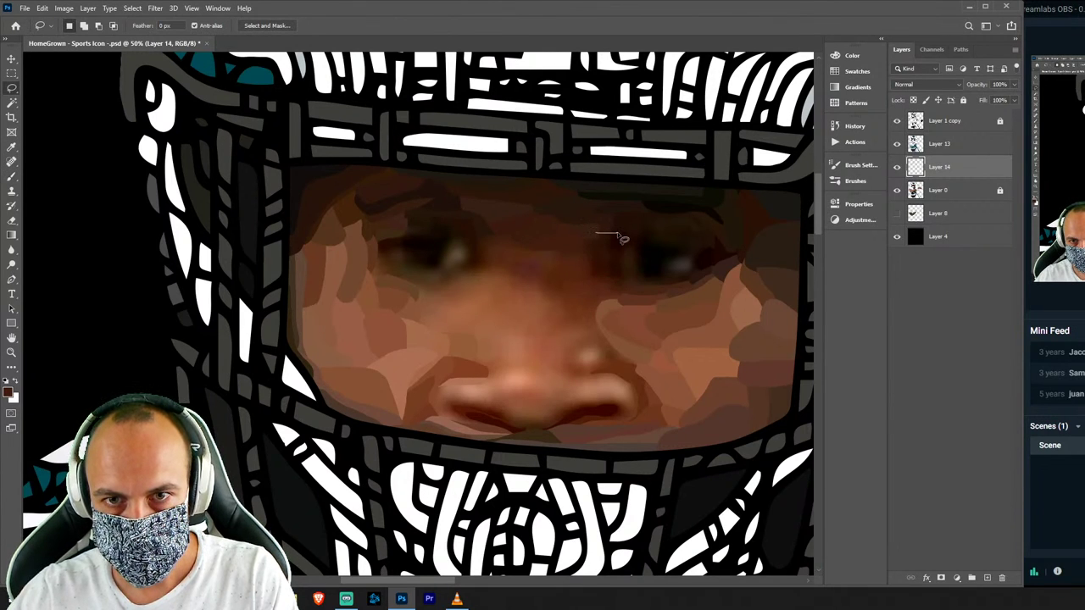
{"action": "left_click_drag", "start_coordinate": [598, 204], "coordinate": [597, 201]}
{"action": "key", "text": "i"}
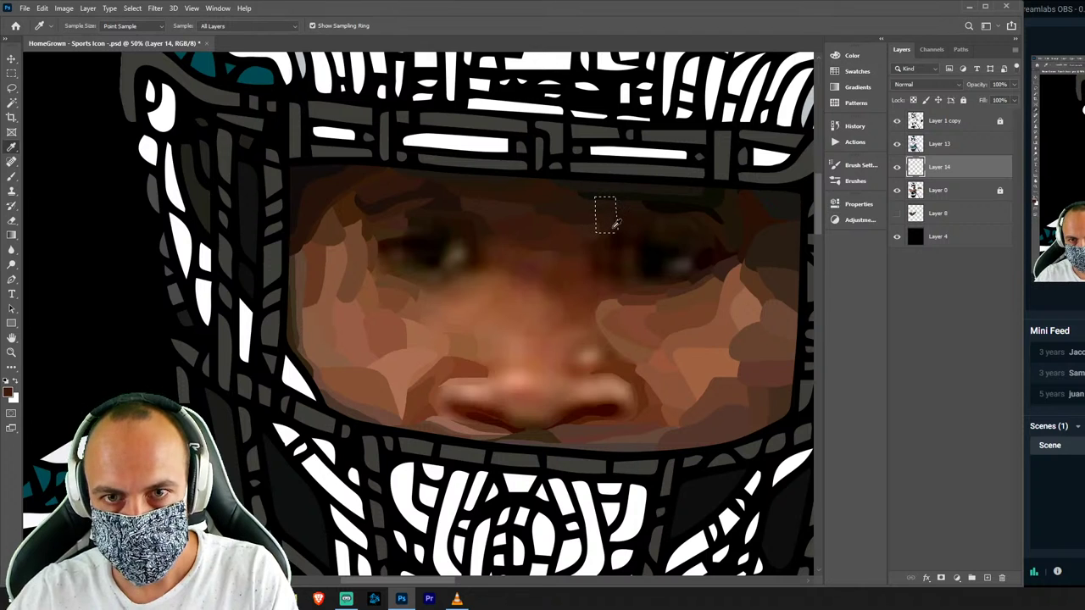
{"action": "left_click", "coordinate": [605, 223]}
{"action": "key", "text": "b"}
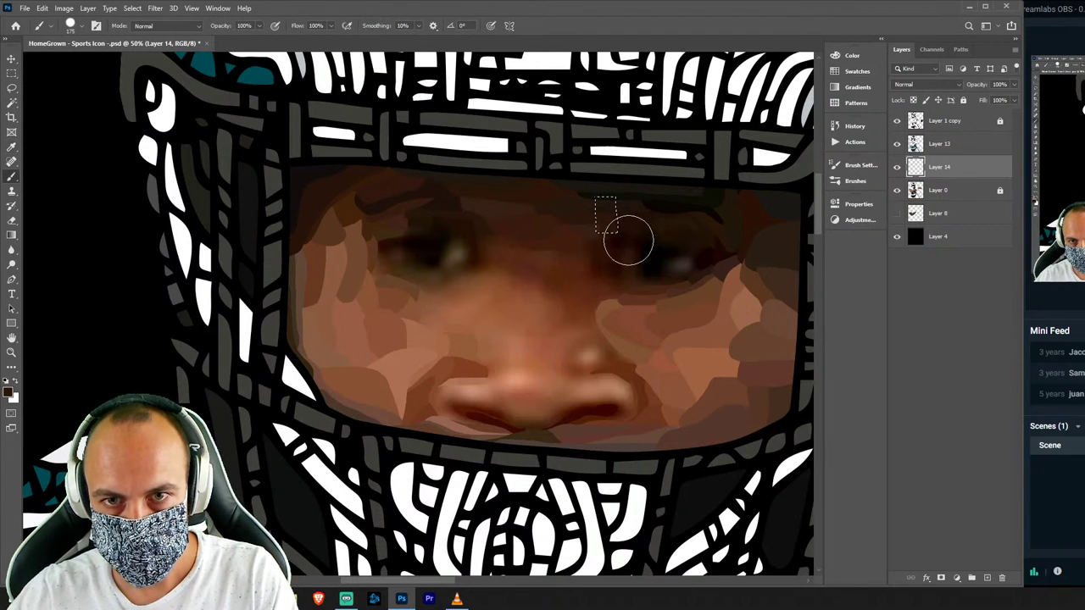
{"action": "key", "text": "ctrl+d"}
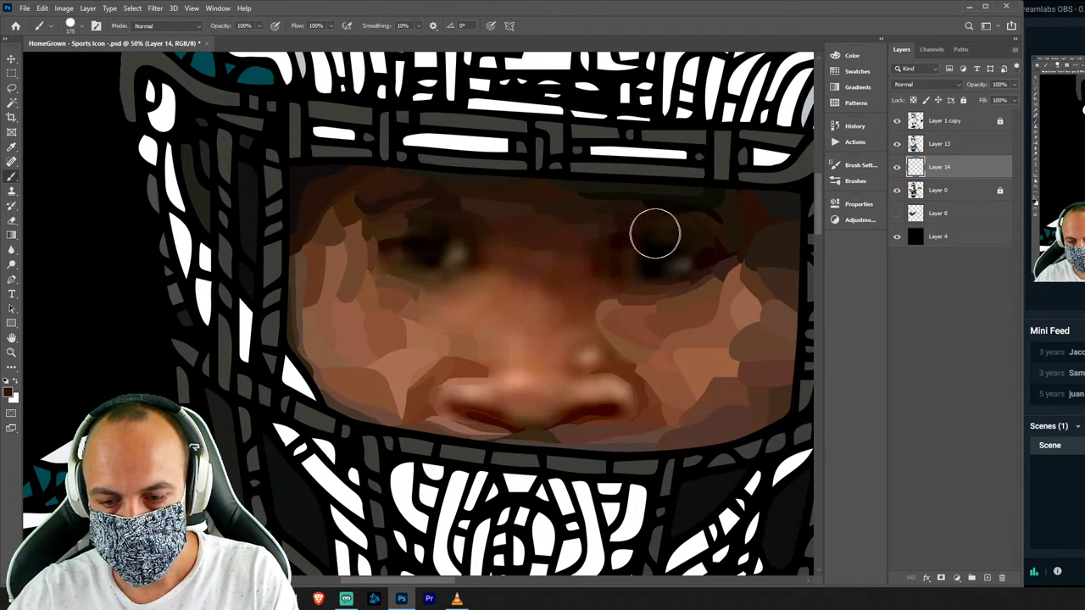
Paint flat facets at the right eye's outer corner and under the right eye.
{"action": "key", "text": "l"}
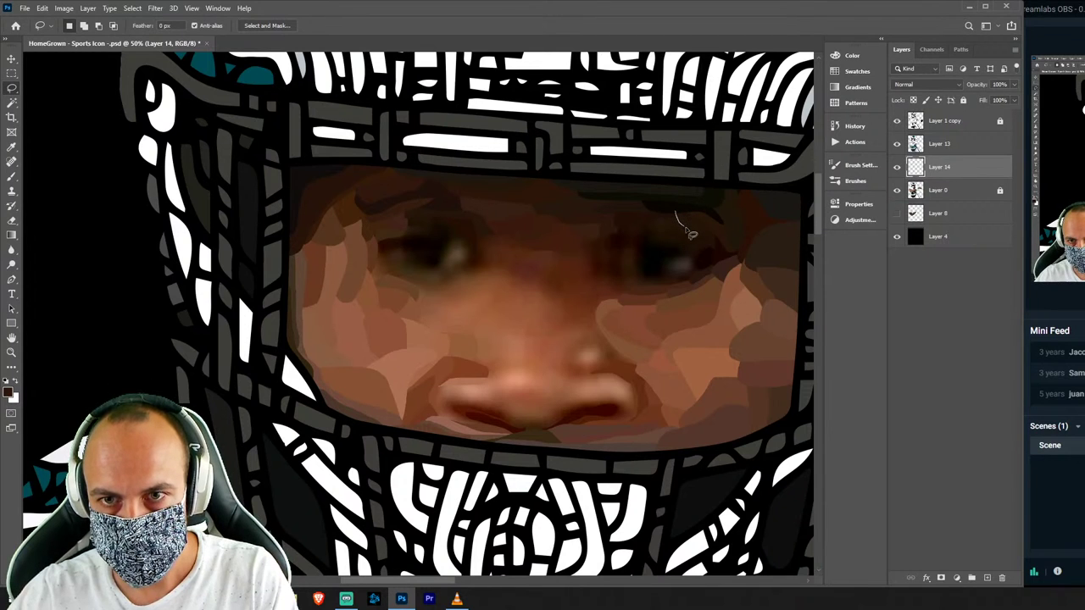
{"action": "left_click_drag", "start_coordinate": [693, 206], "coordinate": [673, 195]}
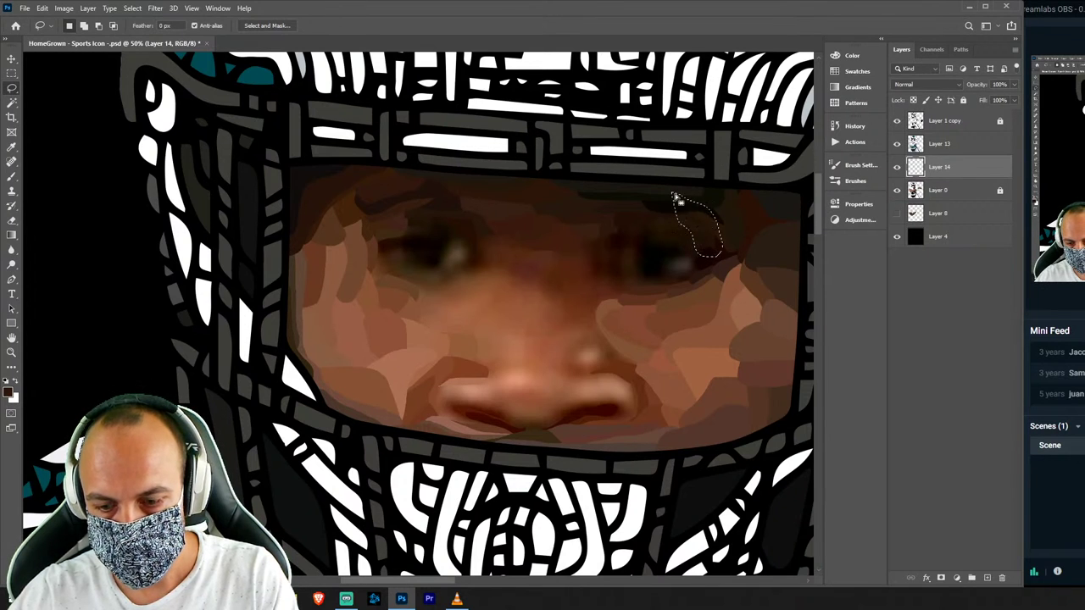
{"action": "key", "text": "i"}
{"action": "left_click", "coordinate": [702, 237]}
{"action": "key", "text": "b"}
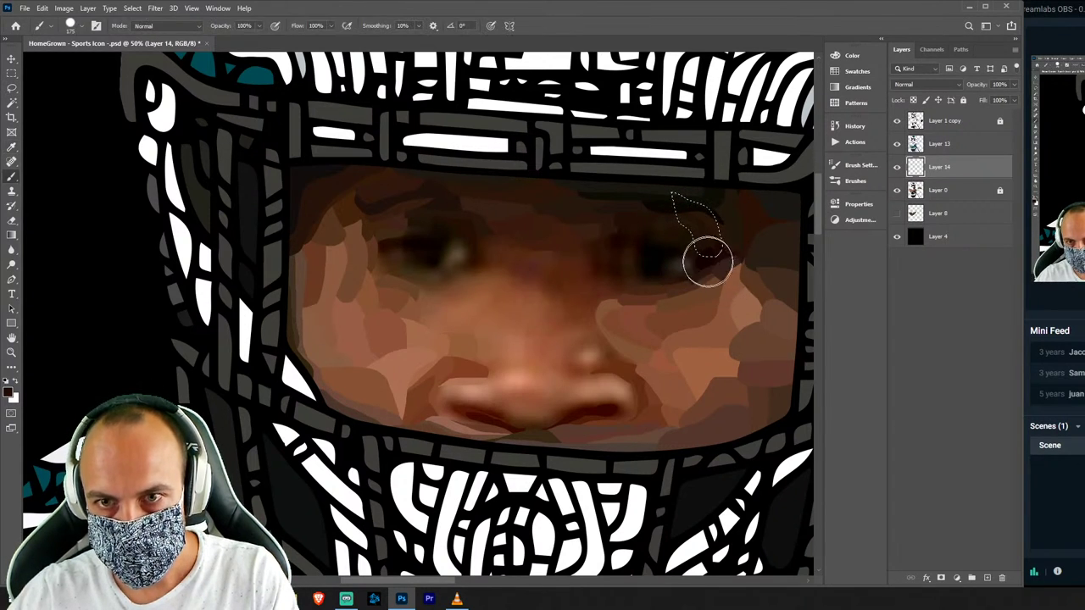
{"action": "key", "text": "l"}
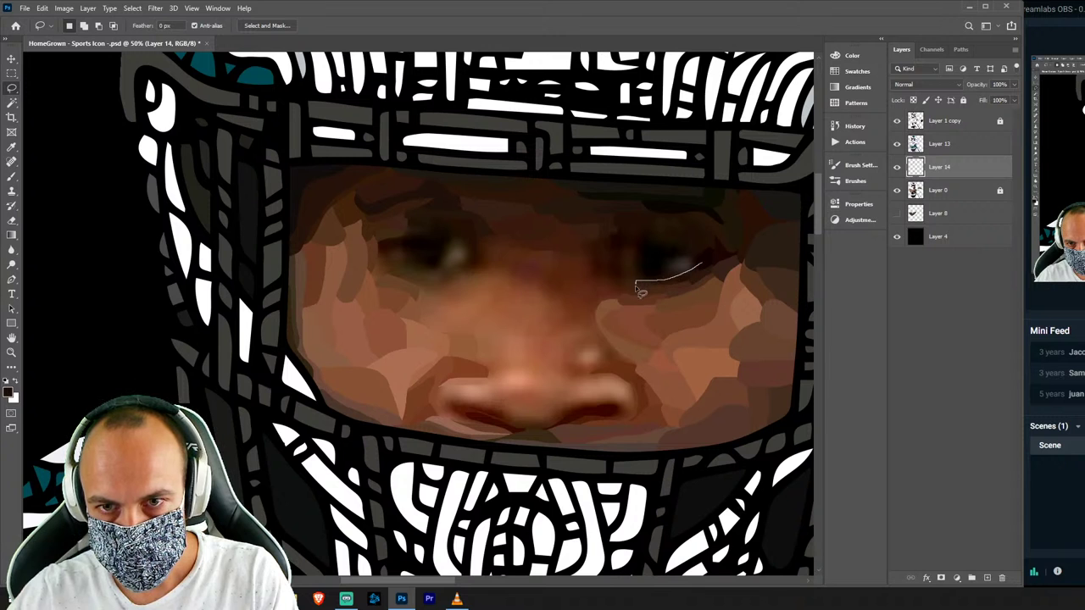
{"action": "key", "text": "i"}
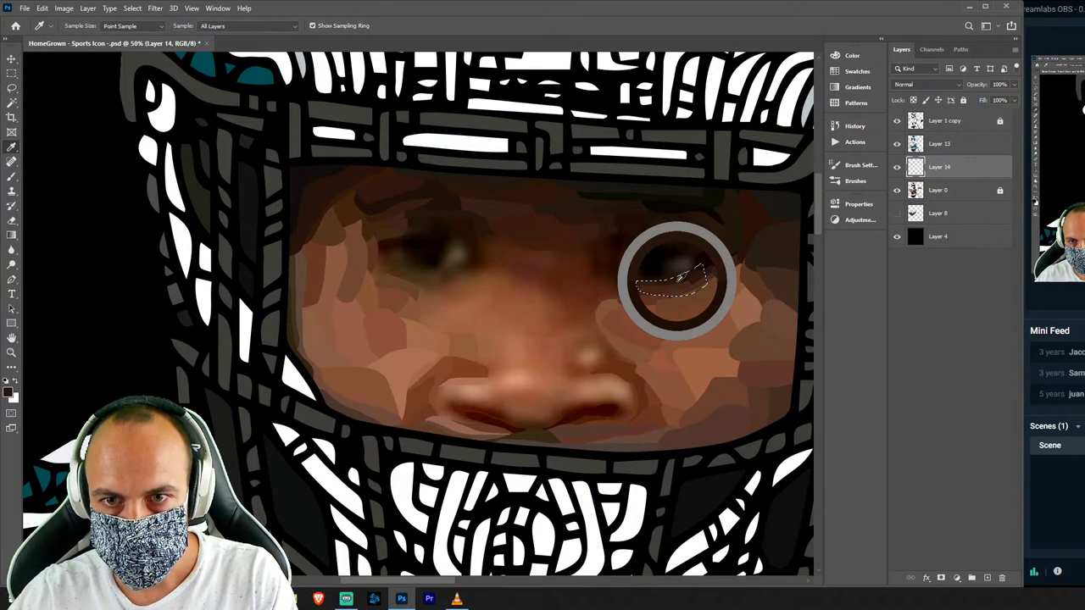
{"action": "left_click", "coordinate": [677, 281]}
{"action": "key", "text": "b"}
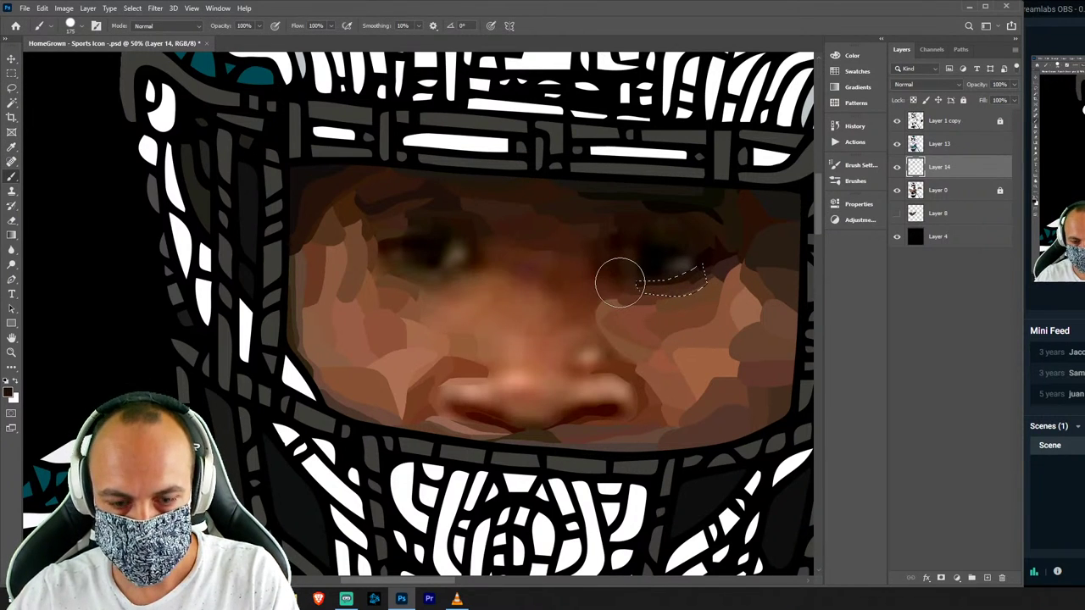
{"action": "key", "text": "l"}
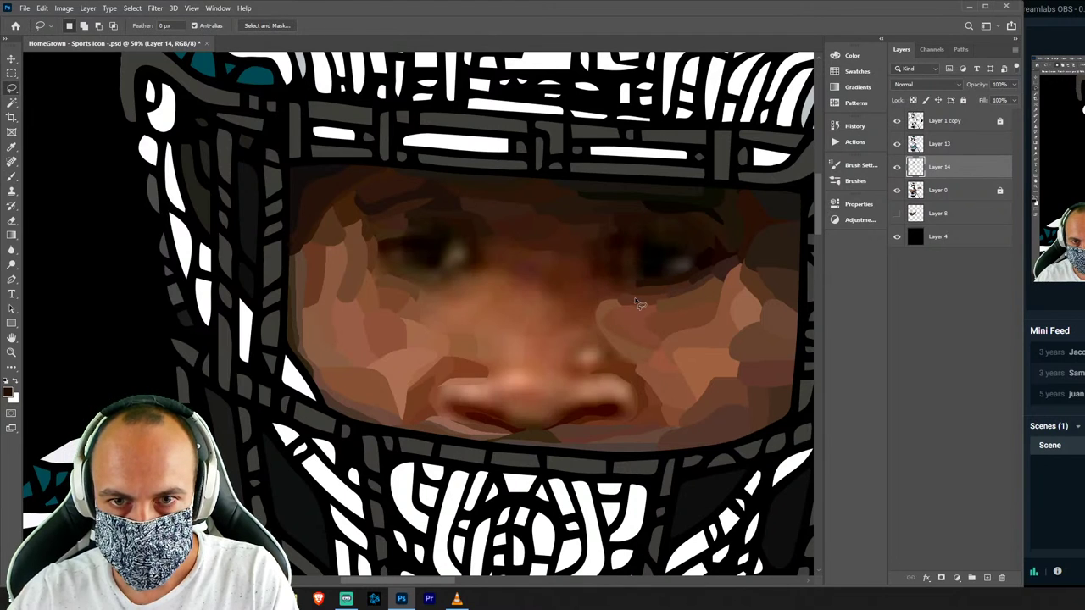
Fill a cheek facet beside the nose with a reddish-brown tone.
{"action": "left_click_drag", "start_coordinate": [638, 292], "coordinate": [620, 293]}
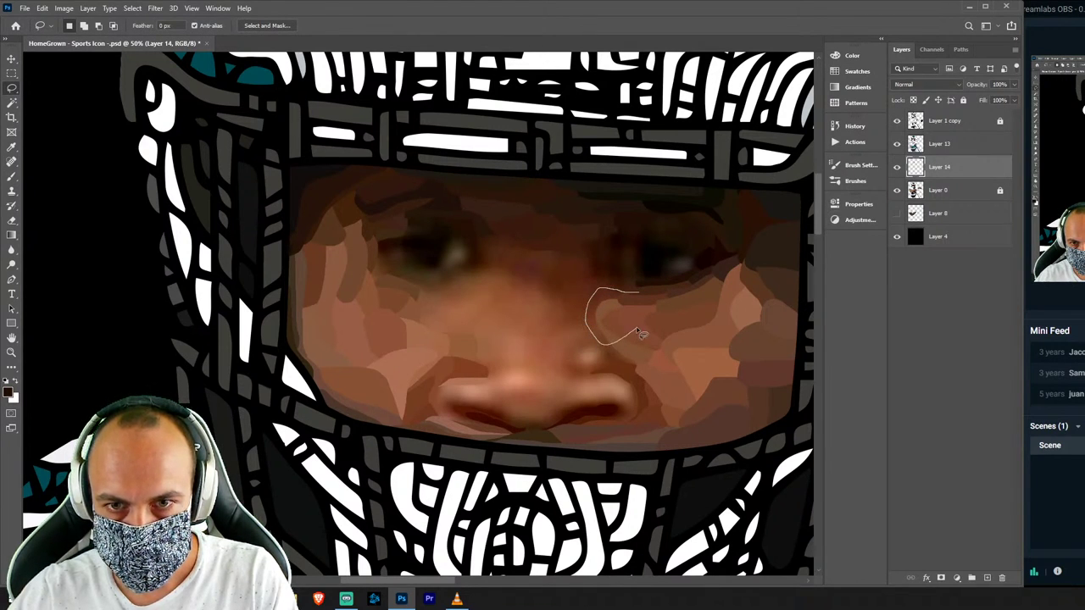
{"action": "mouse_move", "coordinate": [641, 334]}
{"action": "left_mouse_down"}
{"action": "mouse_move", "coordinate": [577, 300]}
{"action": "mouse_move", "coordinate": [635, 301]}
{"action": "left_mouse_up"}
{"action": "key", "text": "b"}
{"action": "left_click", "coordinate": [593, 319], "text": "alt"}
{"action": "key", "text": "ctrl+d"}
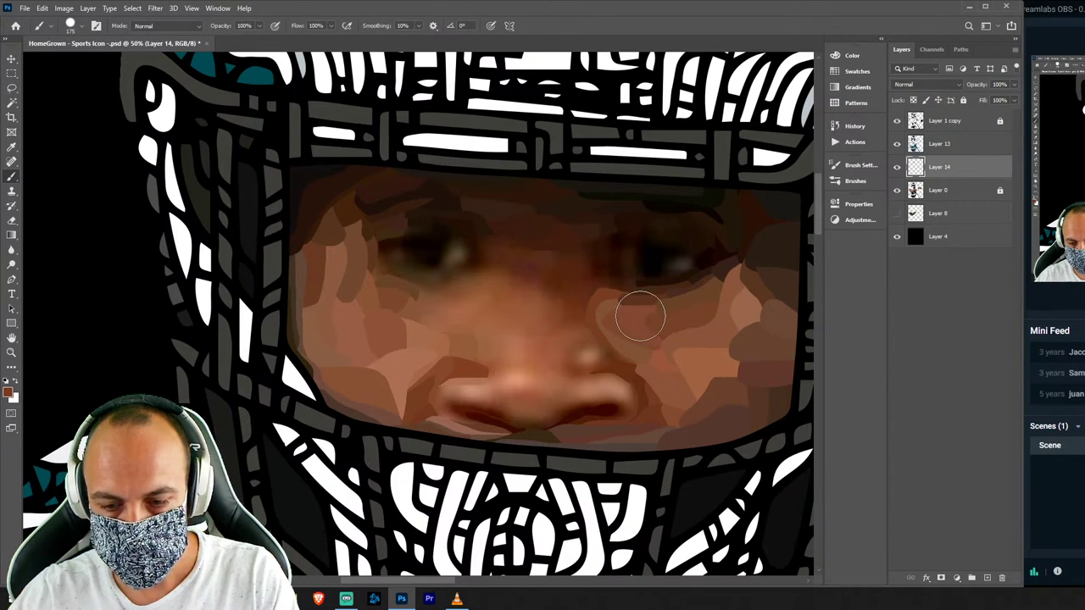
{"action": "key", "text": "l"}
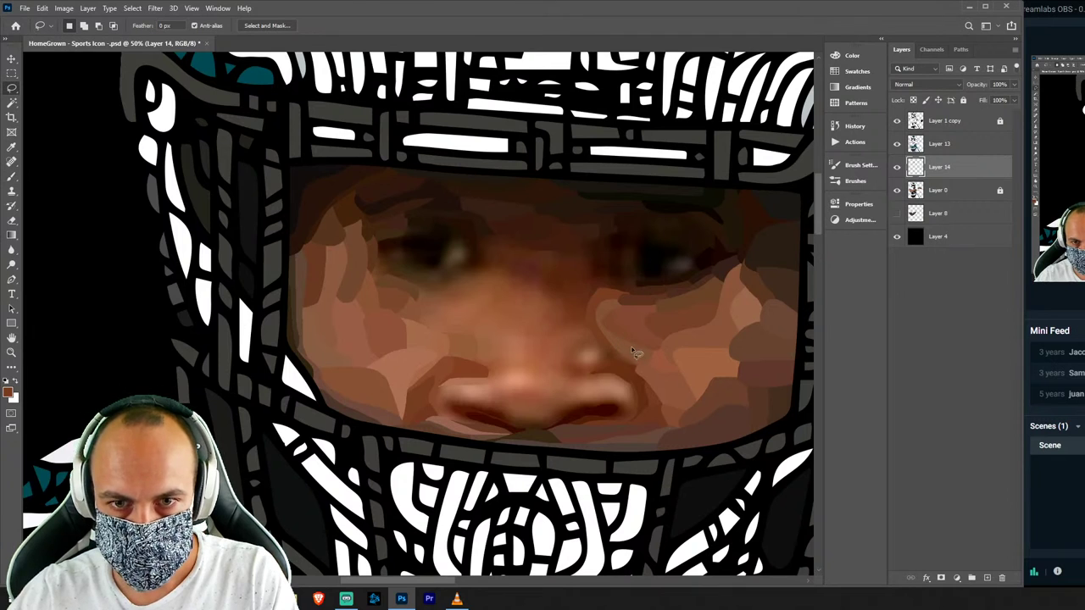
Merge Layer 14 down into Layer 13 and add a new empty layer above Layer 0.
{"action": "left_click", "coordinate": [956, 145], "text": "shift"}
{"action": "key", "text": "ctrl+e"}
{"action": "left_click", "coordinate": [938, 167]}
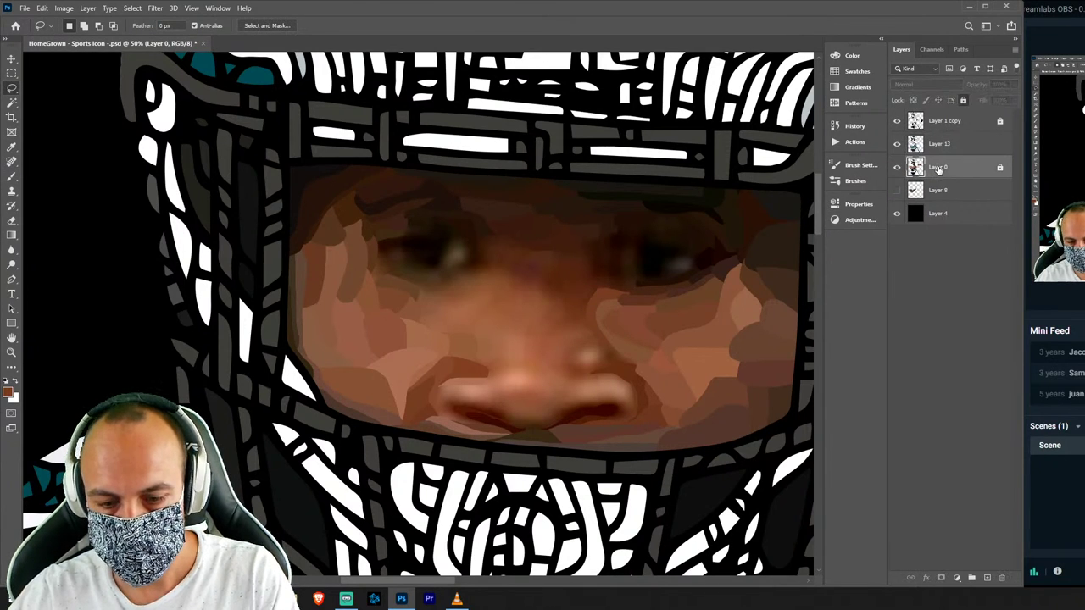
{"action": "key", "text": "ctrl+shift+alt+n"}
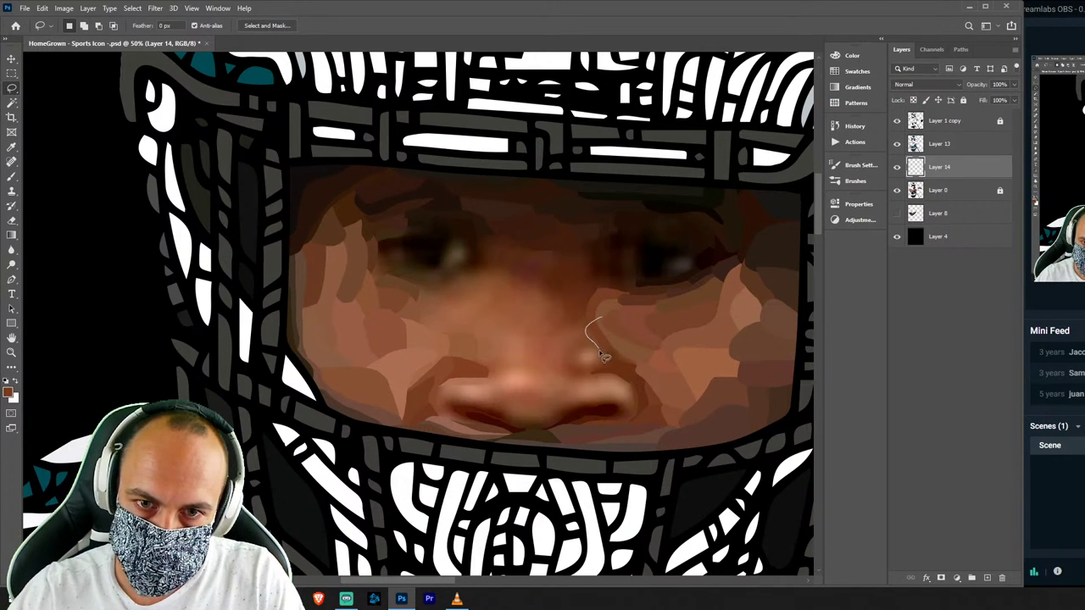
Paint flat facets on the cheek beside the nose and just under the right eye.
{"action": "left_click_drag", "start_coordinate": [648, 330], "coordinate": [648, 327]}
{"action": "key", "text": "i"}
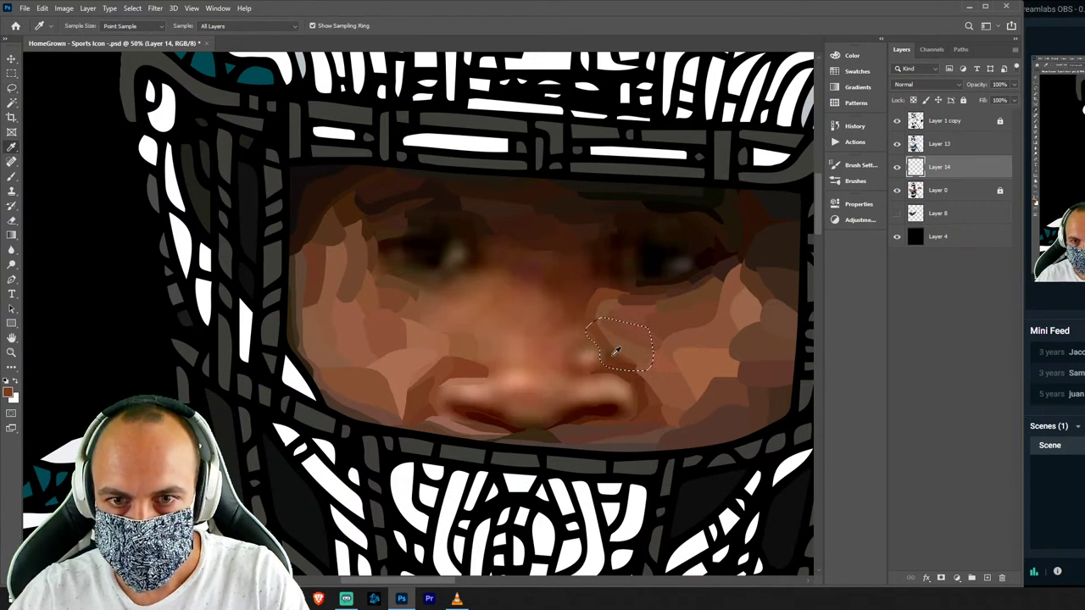
{"action": "key", "text": "b"}
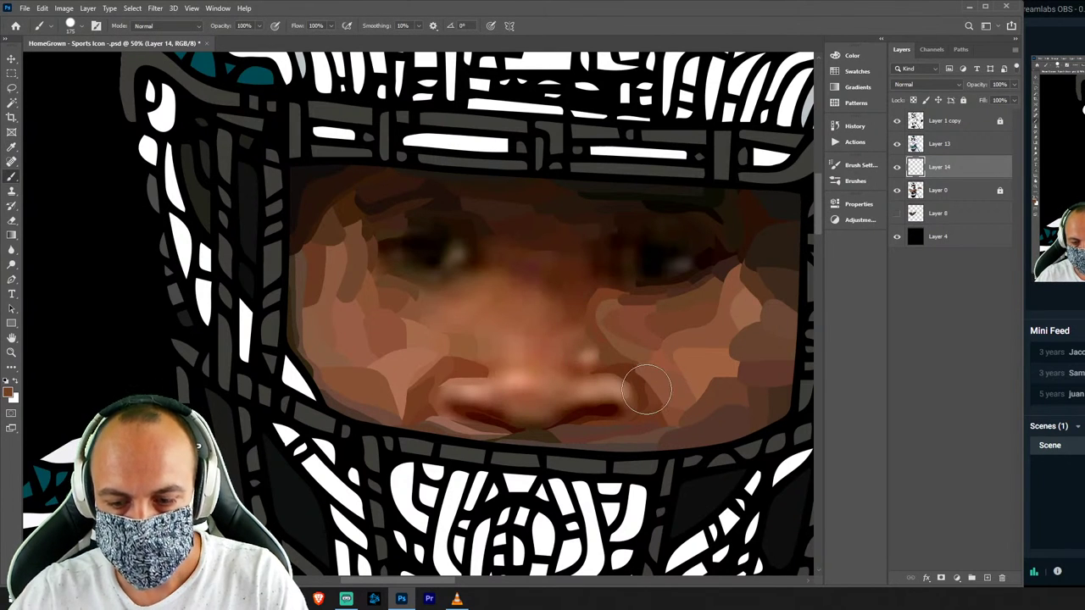
{"action": "key", "text": "l"}
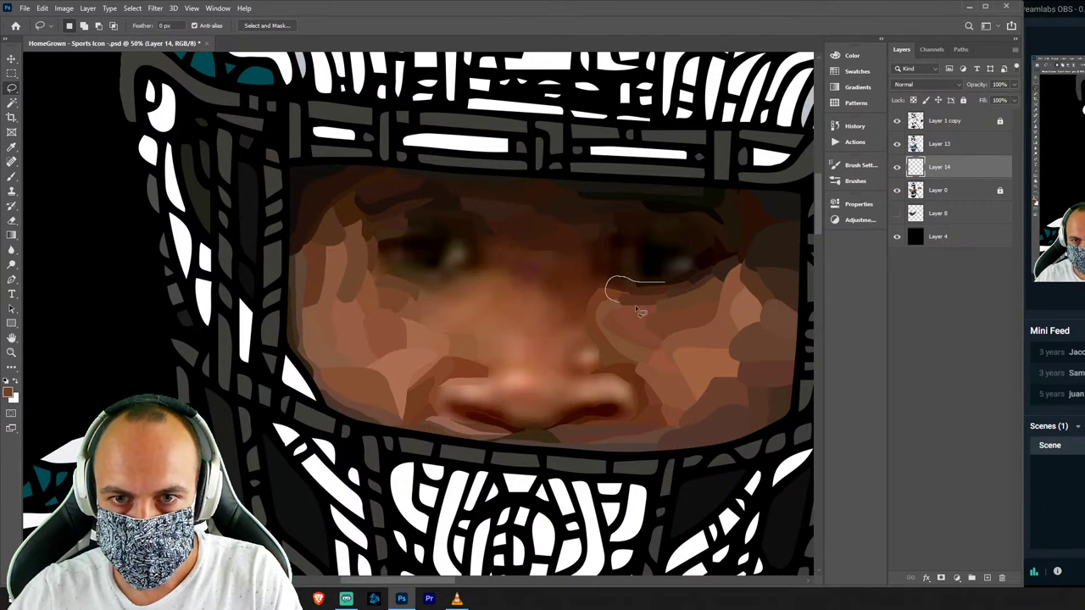
{"action": "left_click_drag", "start_coordinate": [642, 312], "coordinate": [666, 297]}
{"action": "key", "text": "i"}
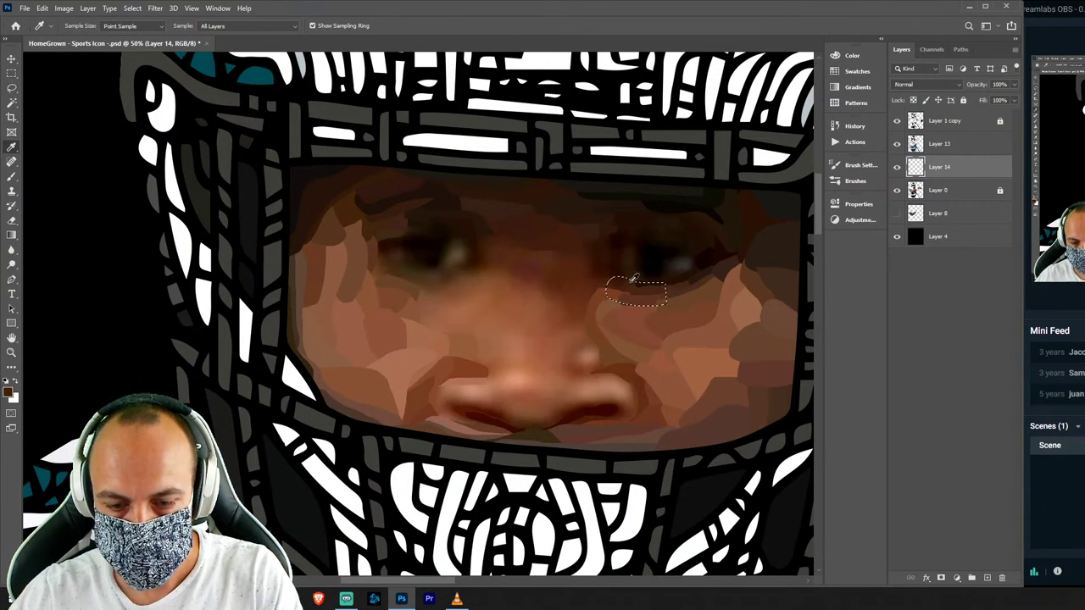
{"action": "key", "text": "b"}
{"action": "key", "text": "ctrl+d"}
Fill a flat skin-tone facet over the right eyebrow.
{"action": "key", "text": "l"}
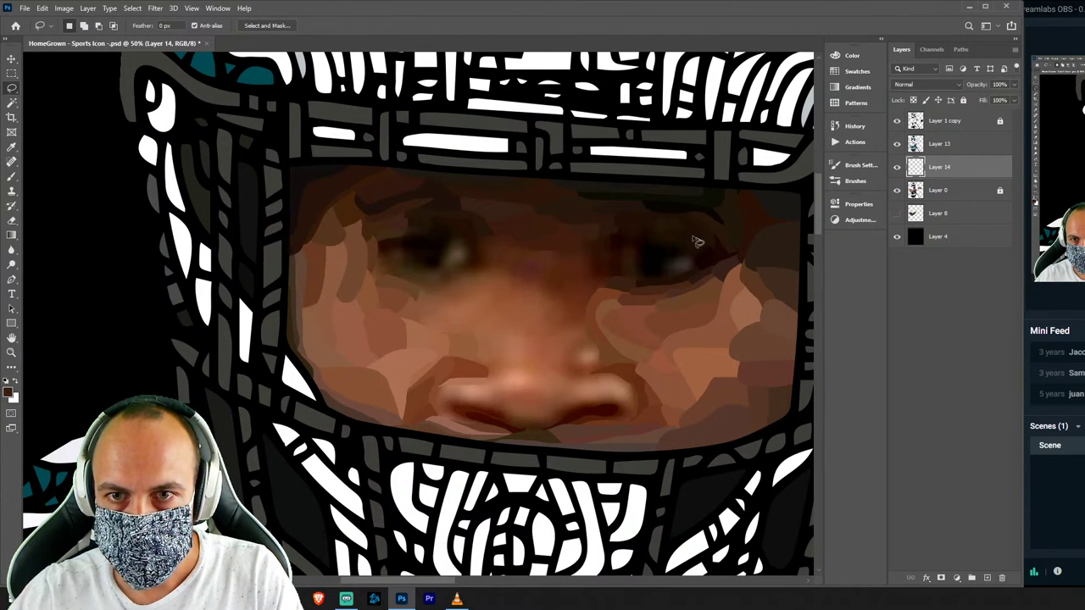
{"action": "left_click_drag", "start_coordinate": [657, 198], "coordinate": [734, 206]}
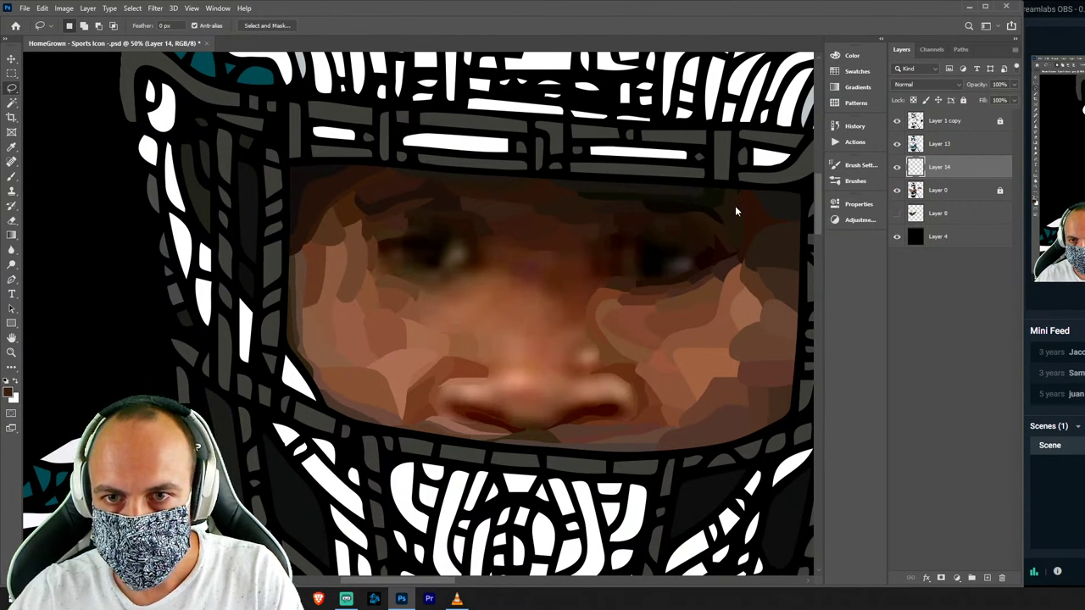
{"action": "key", "text": "i"}
{"action": "left_click", "coordinate": [683, 218]}
{"action": "key", "text": "b"}
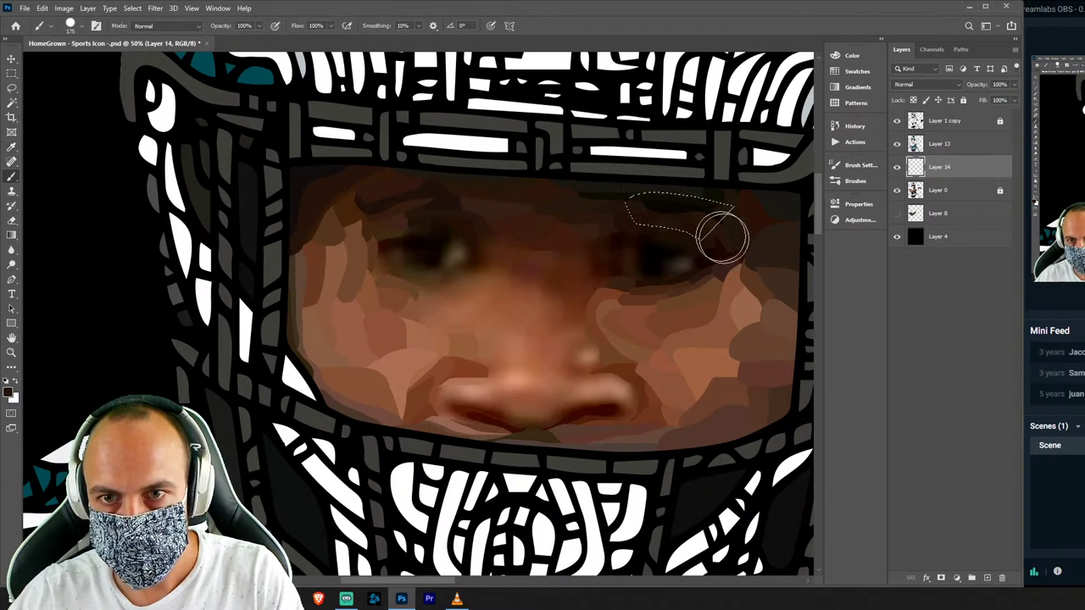
{"action": "key", "text": "l"}
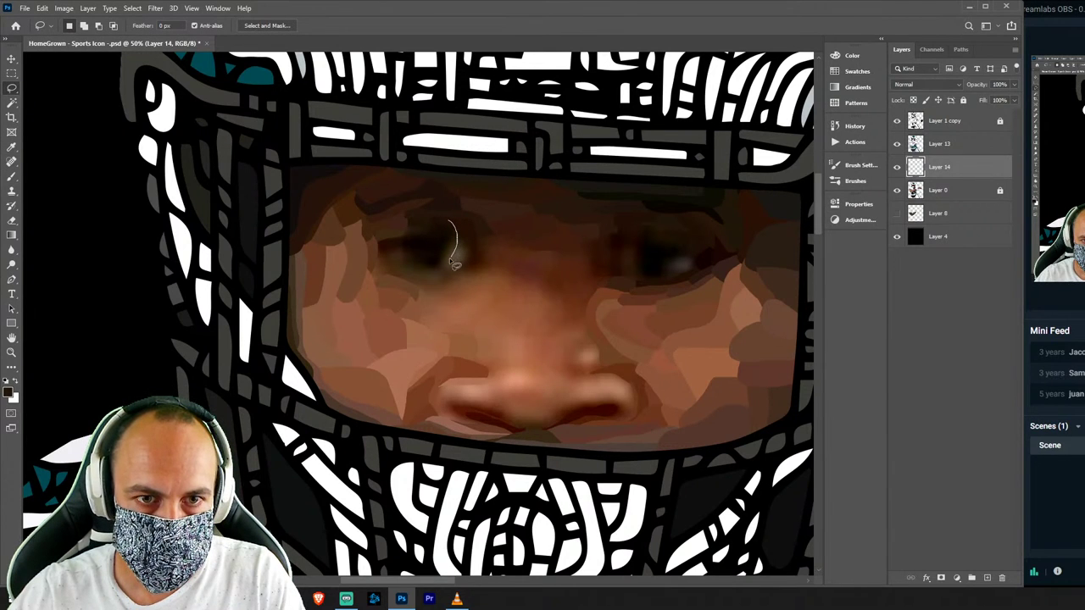
Paint a light catchlight highlight into the child's left eye.
{"action": "left_click_drag", "start_coordinate": [475, 239], "coordinate": [458, 222]}
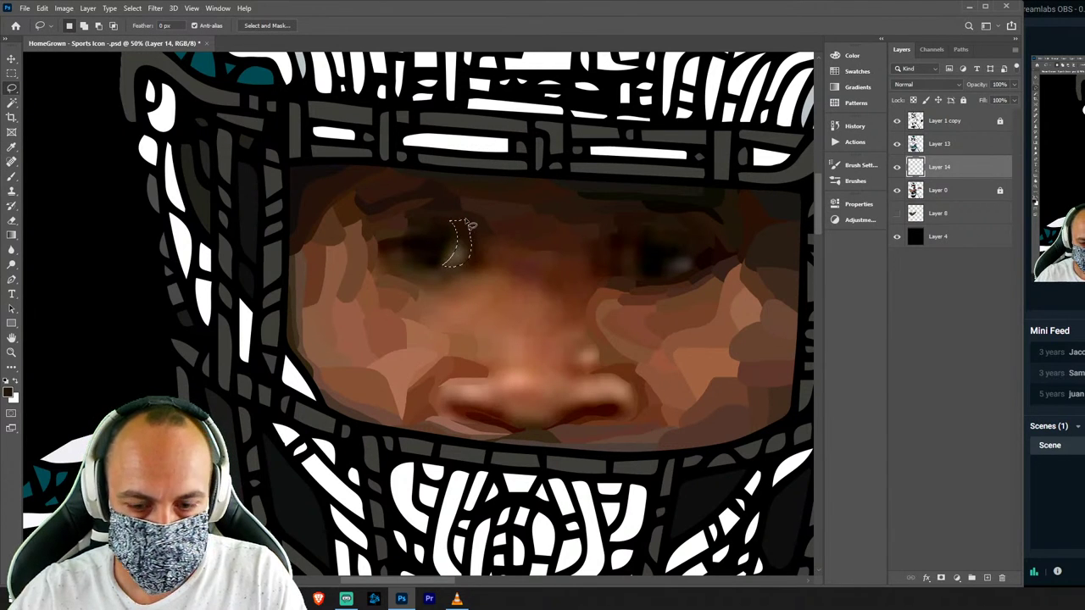
{"action": "key", "text": "i"}
{"action": "left_click", "coordinate": [449, 235]}
{"action": "key", "text": "b"}
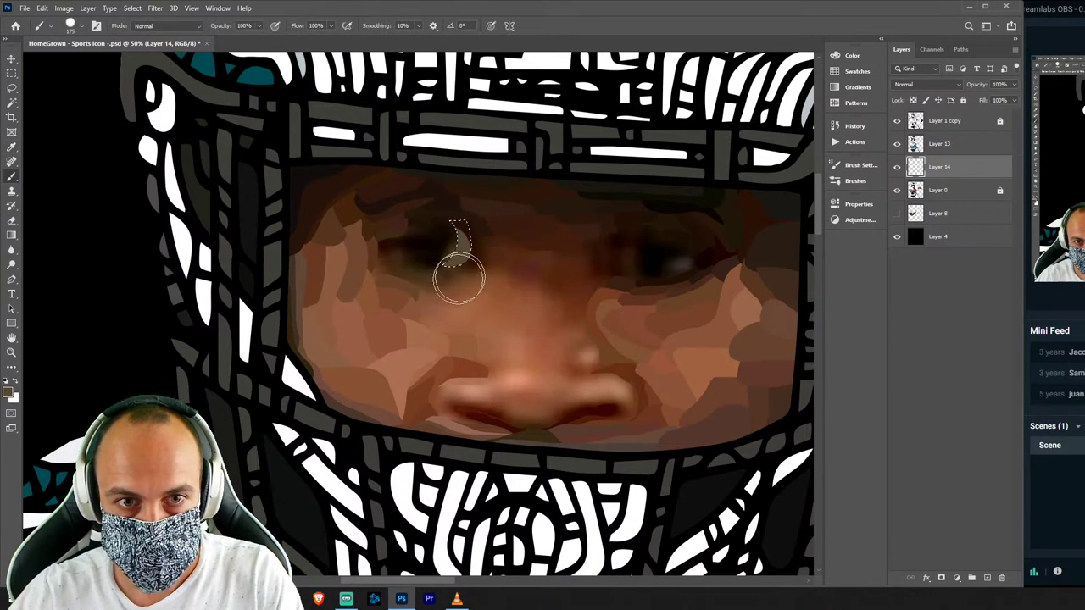
{"action": "left_click_drag", "start_coordinate": [448, 266], "coordinate": [472, 250]}
{"action": "key", "text": "ctrl+d"}
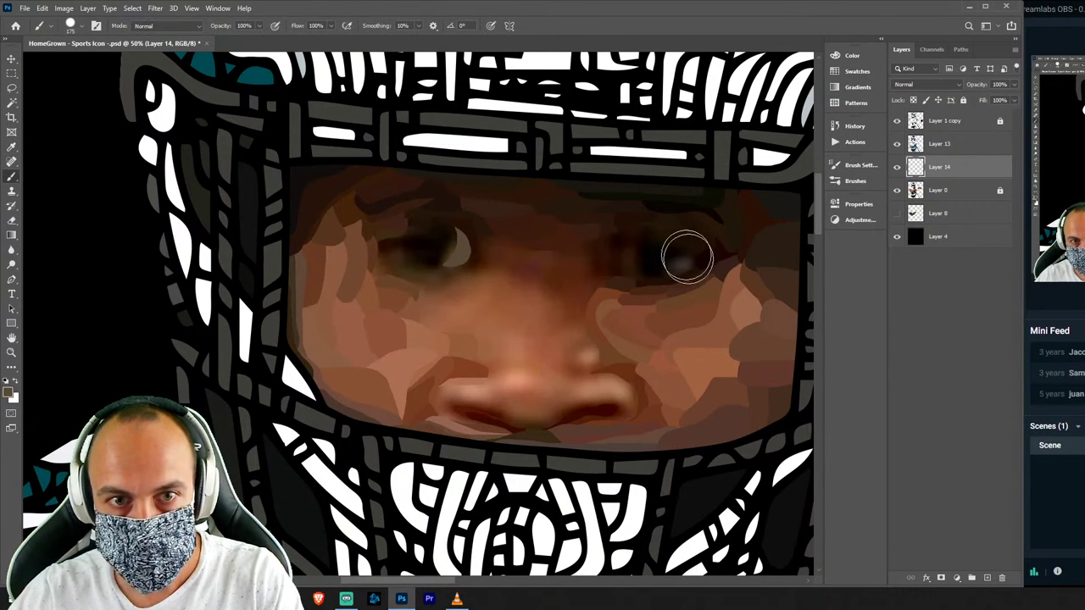
{"action": "key", "text": "l"}
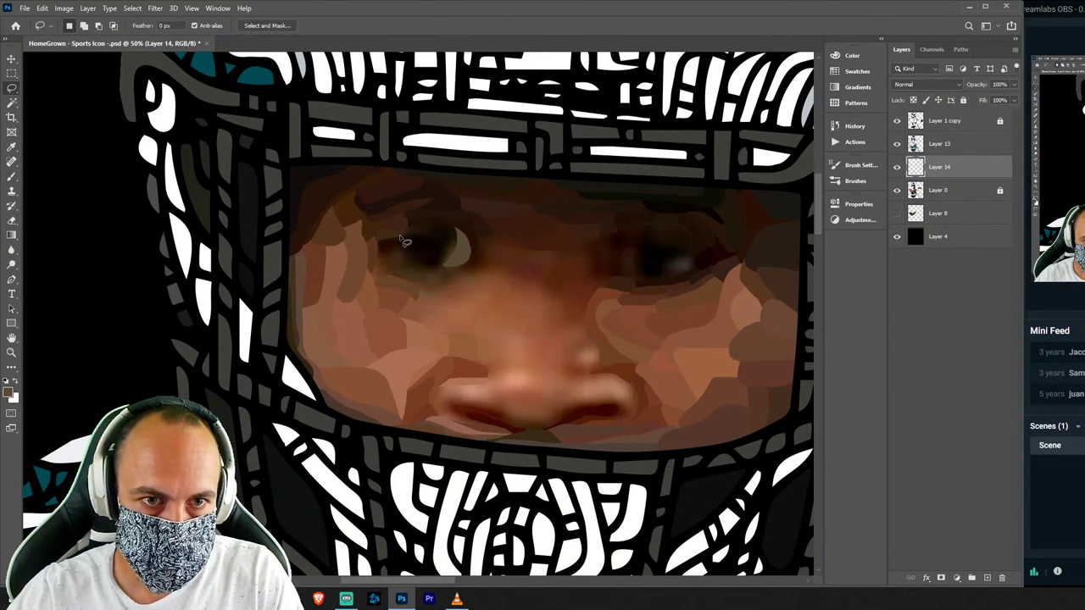
Fill a patch above the left eye with a dark sampled eye colour.
{"action": "left_click_drag", "start_coordinate": [392, 209], "coordinate": [386, 206]}
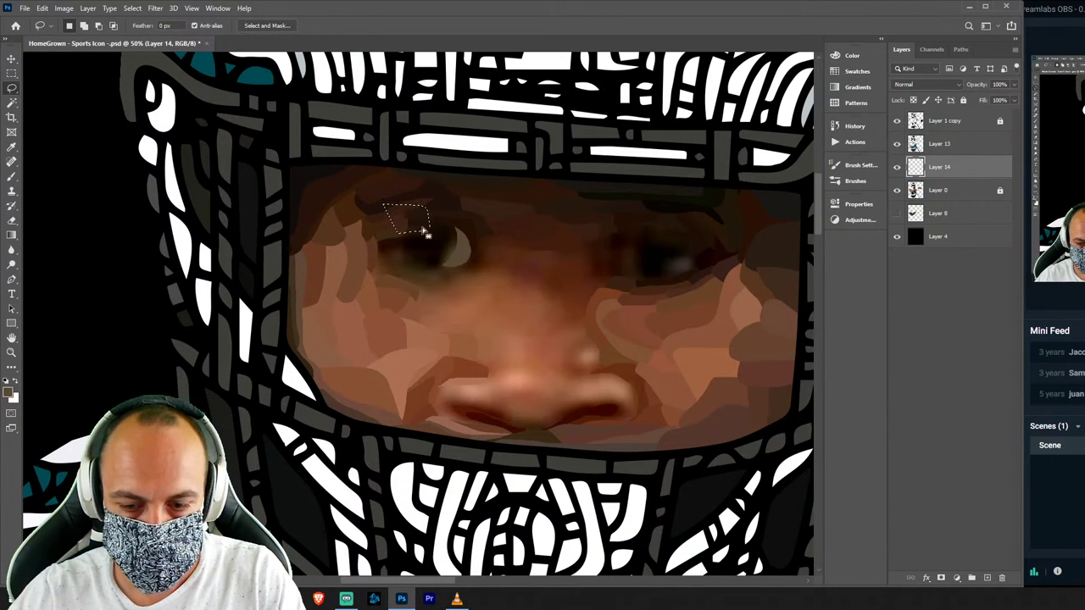
{"action": "key", "text": "i"}
{"action": "left_click", "coordinate": [416, 224]}
{"action": "left_click", "coordinate": [417, 224]}
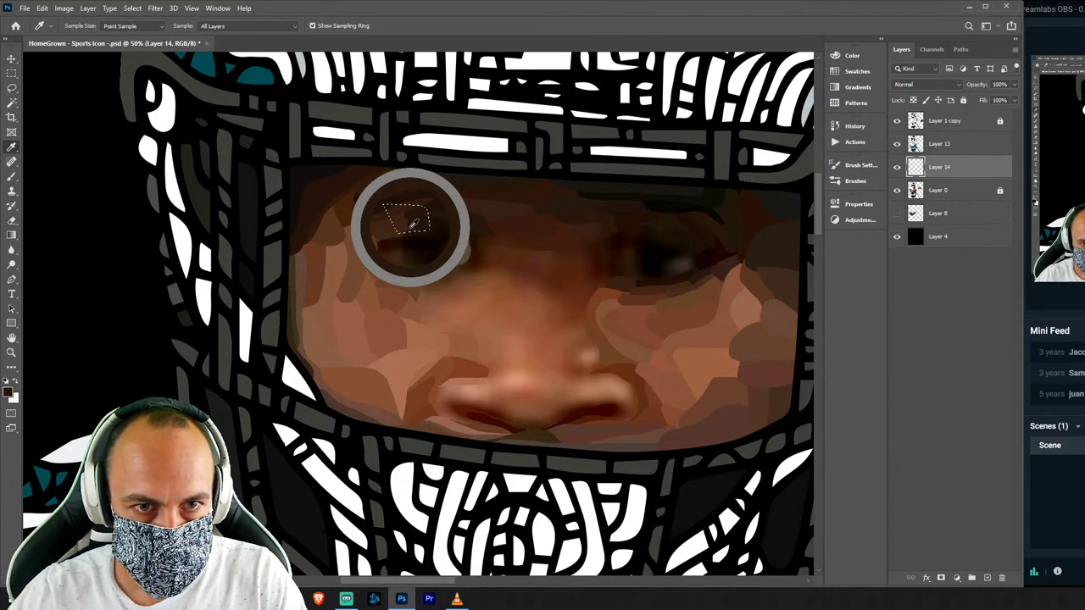
{"action": "key", "text": "b"}
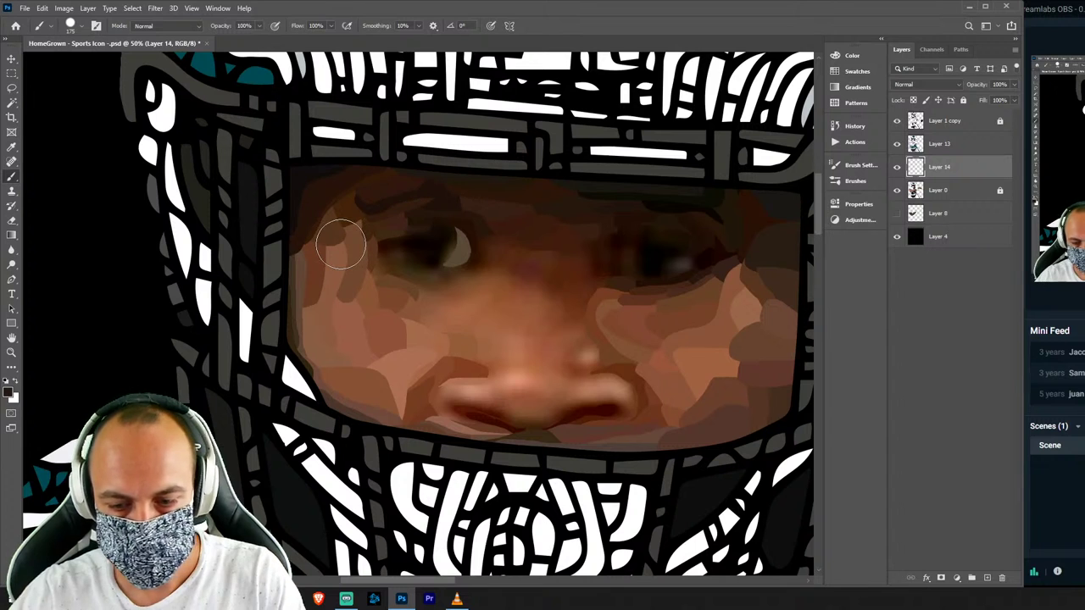
{"action": "key", "text": "ctrl+d"}
{"action": "key", "text": "l"}
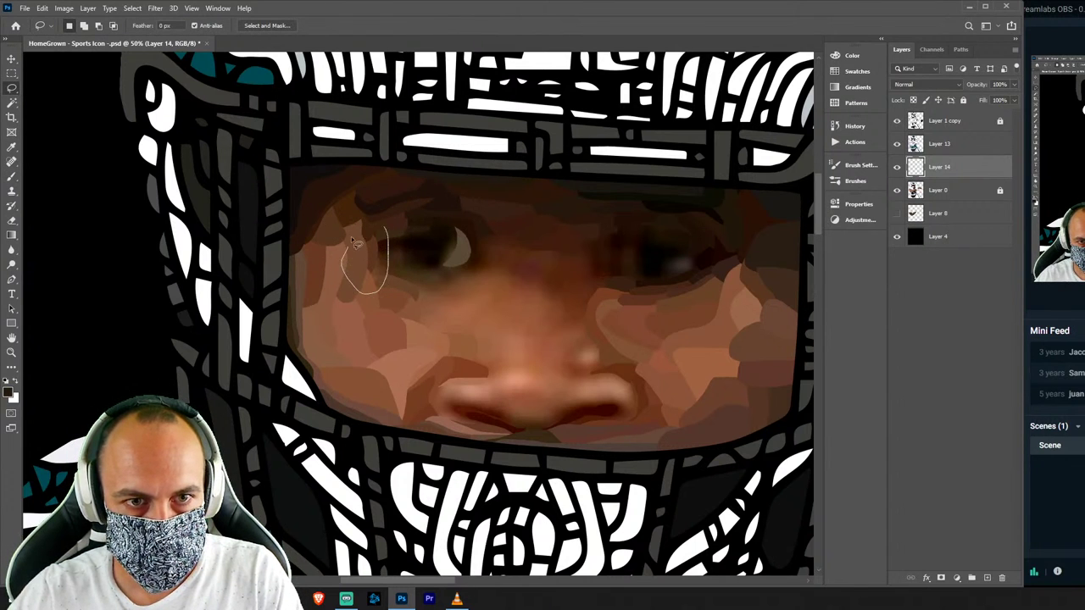
Fill a facet left of the left eye with a flat sampled skin tone.
{"action": "left_click_drag", "start_coordinate": [354, 241], "coordinate": [391, 278]}
{"action": "key", "text": "super"}
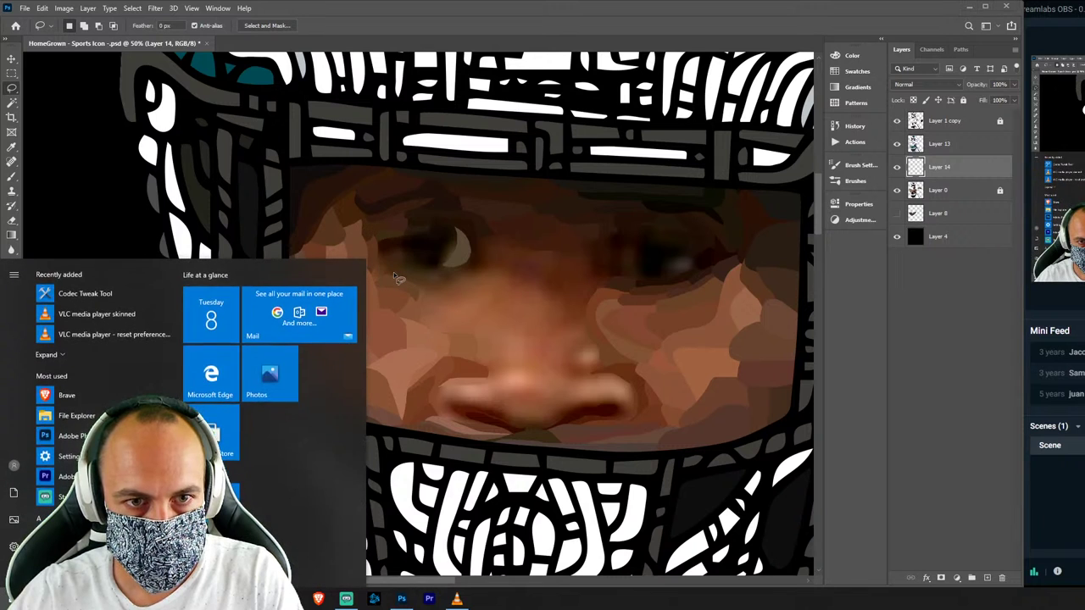
{"action": "key", "text": "super"}
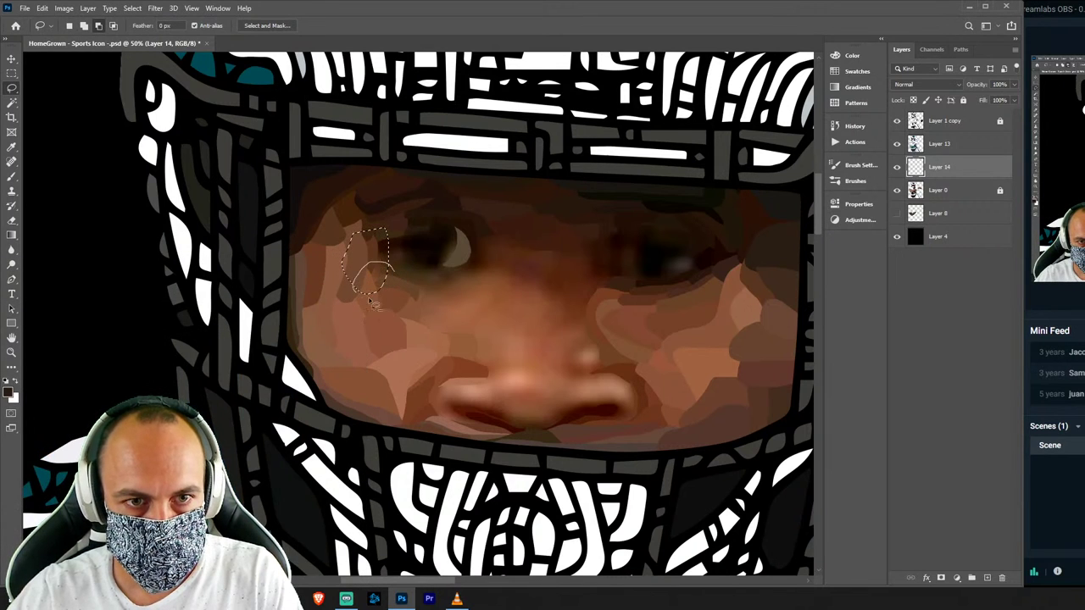
{"action": "key", "text": "i"}
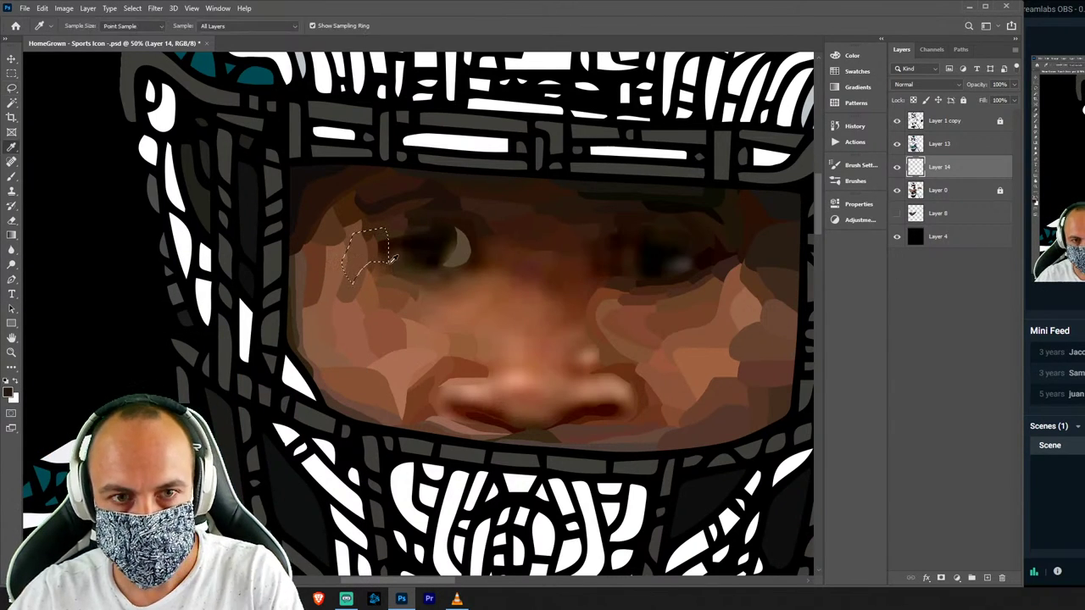
{"action": "left_click", "coordinate": [385, 254]}
{"action": "key", "text": "b"}
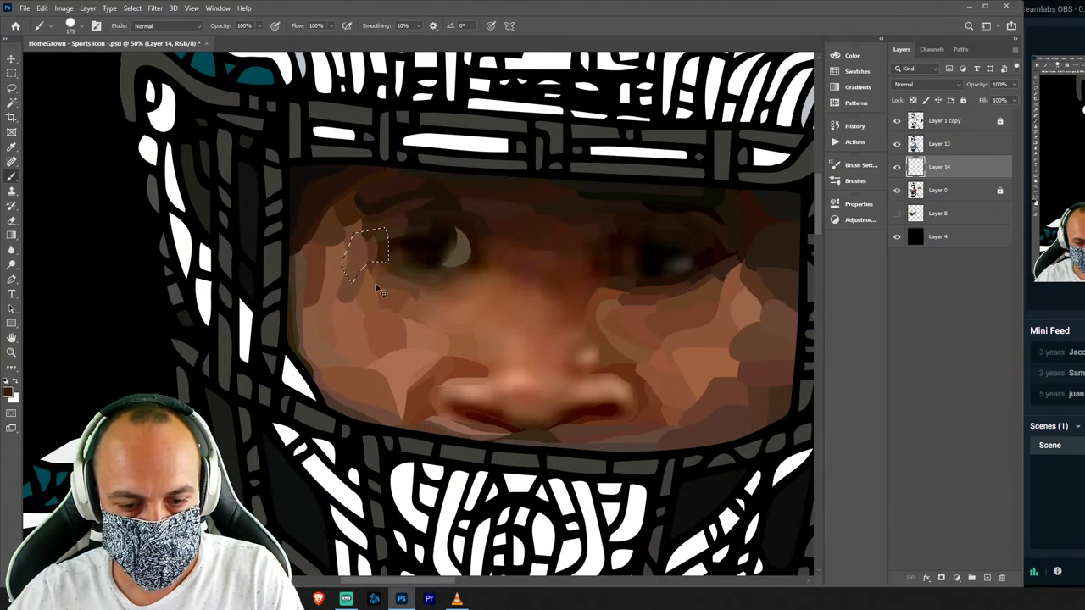
{"action": "key", "text": "l"}
{"action": "key", "text": "ctrl+d"}
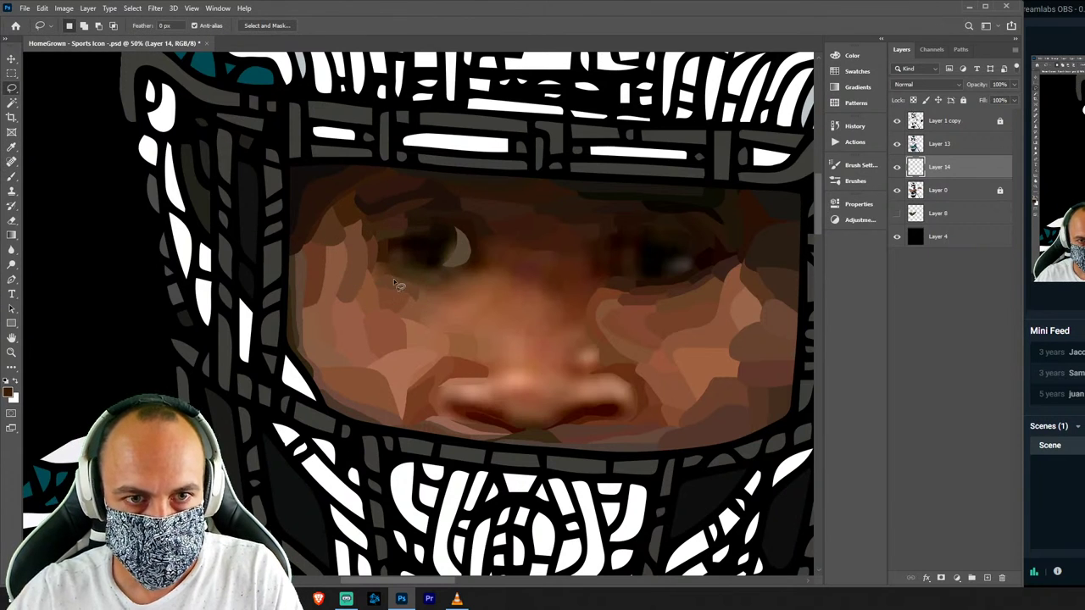
Paint a flat lighter brown facet on the left cheek.
{"action": "left_click_drag", "start_coordinate": [393, 279], "coordinate": [421, 278]}
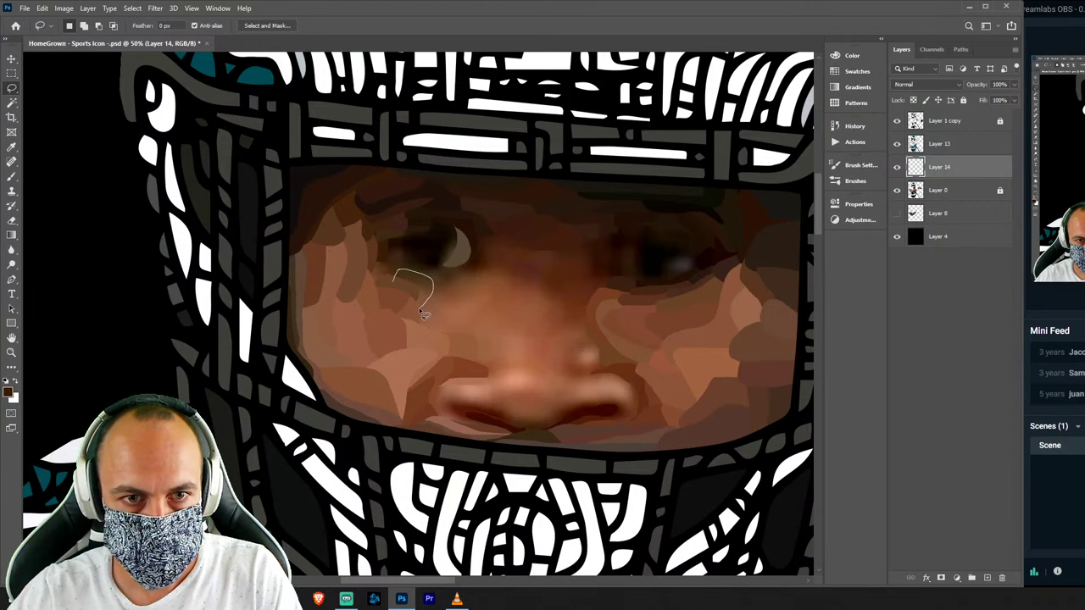
{"action": "left_click_drag", "start_coordinate": [415, 318], "coordinate": [412, 303]}
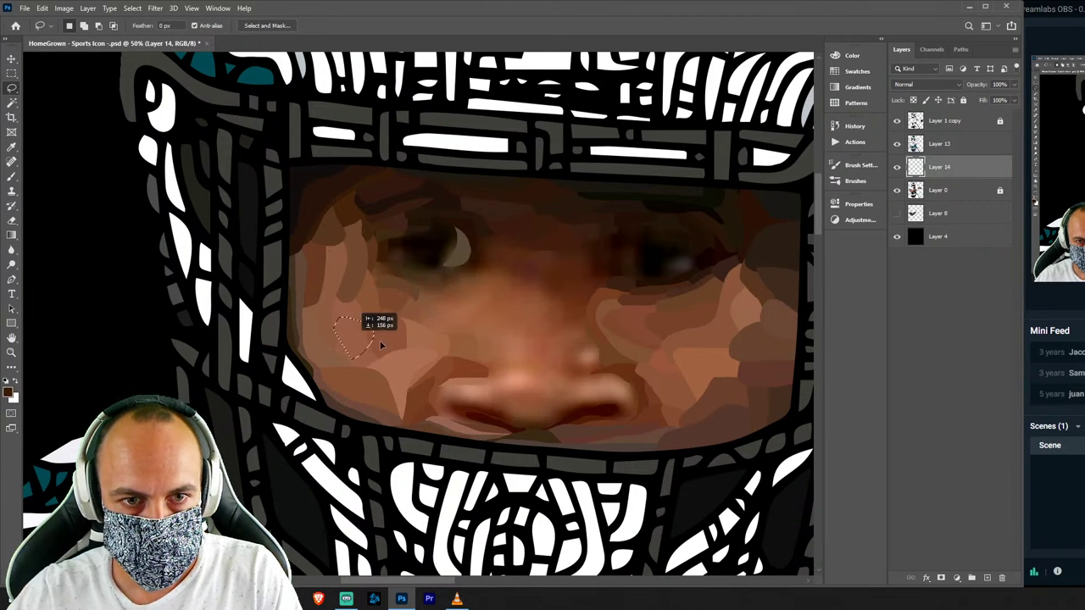
{"action": "key", "text": "ctrl+d"}
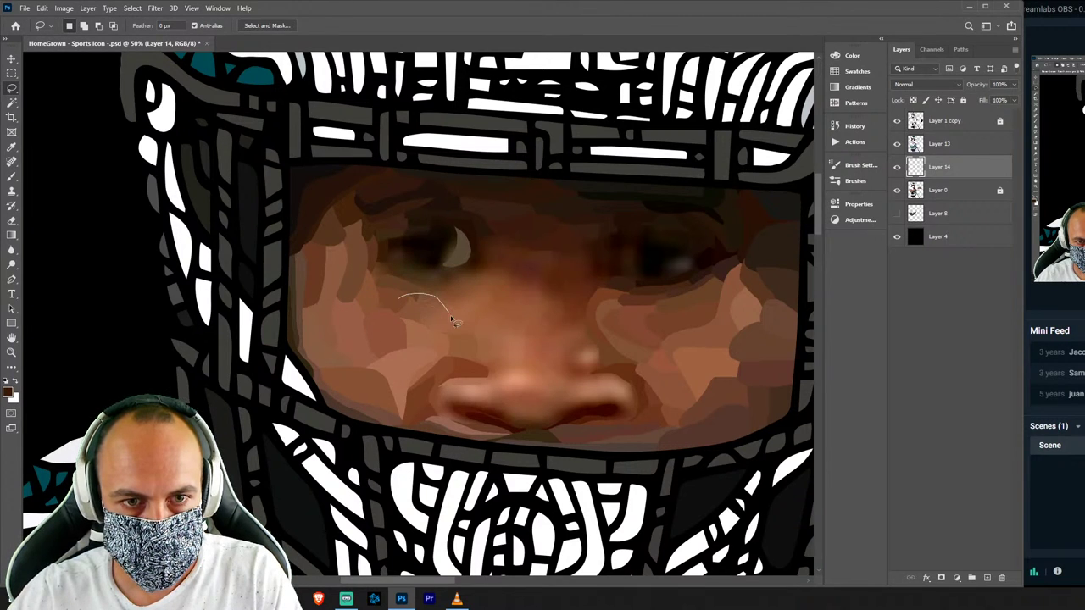
{"action": "left_click_drag", "start_coordinate": [388, 369], "coordinate": [365, 339]}
{"action": "key", "text": "i"}
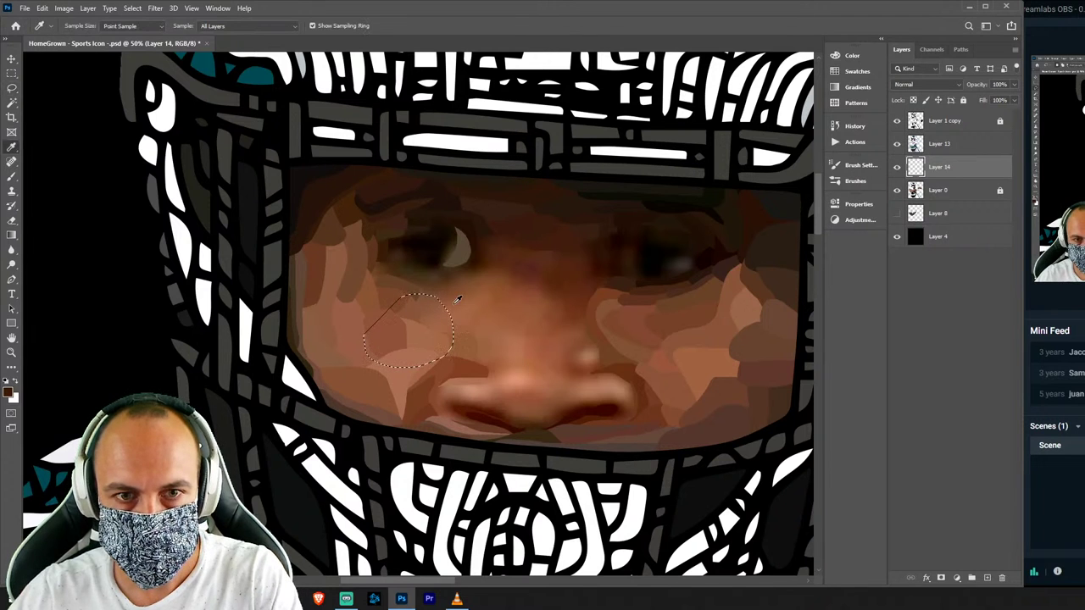
{"action": "left_click", "coordinate": [447, 315]}
{"action": "key", "text": "b"}
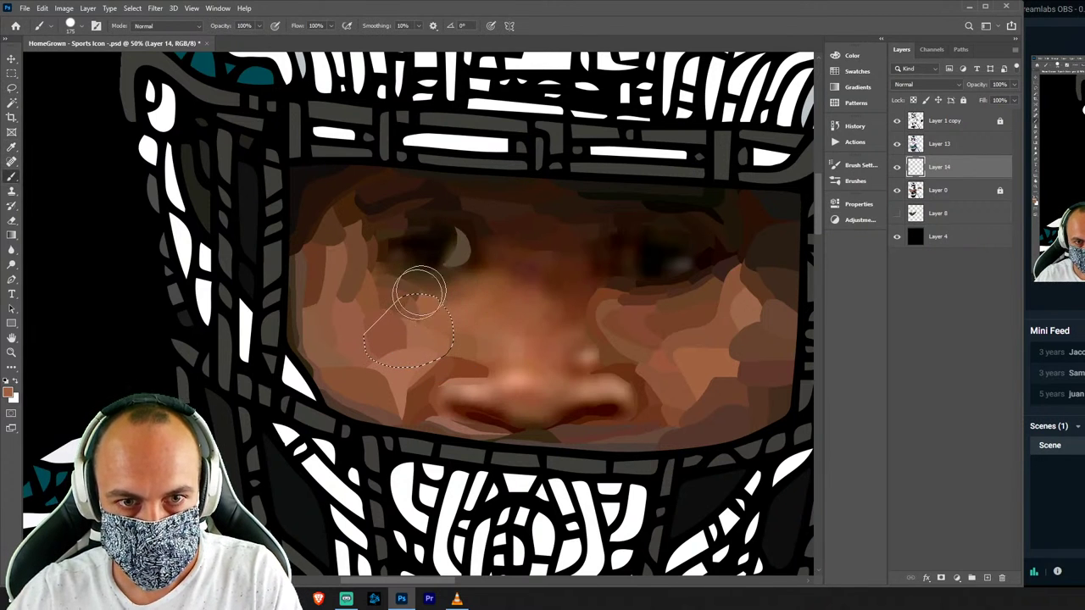
{"action": "mouse_move", "coordinate": [449, 363]}
{"action": "left_mouse_down"}
{"action": "mouse_move", "coordinate": [460, 339]}
{"action": "mouse_move", "coordinate": [499, 354]}
{"action": "left_mouse_up"}
{"action": "key", "text": "ctrl+d"}
{"action": "key", "text": "l"}
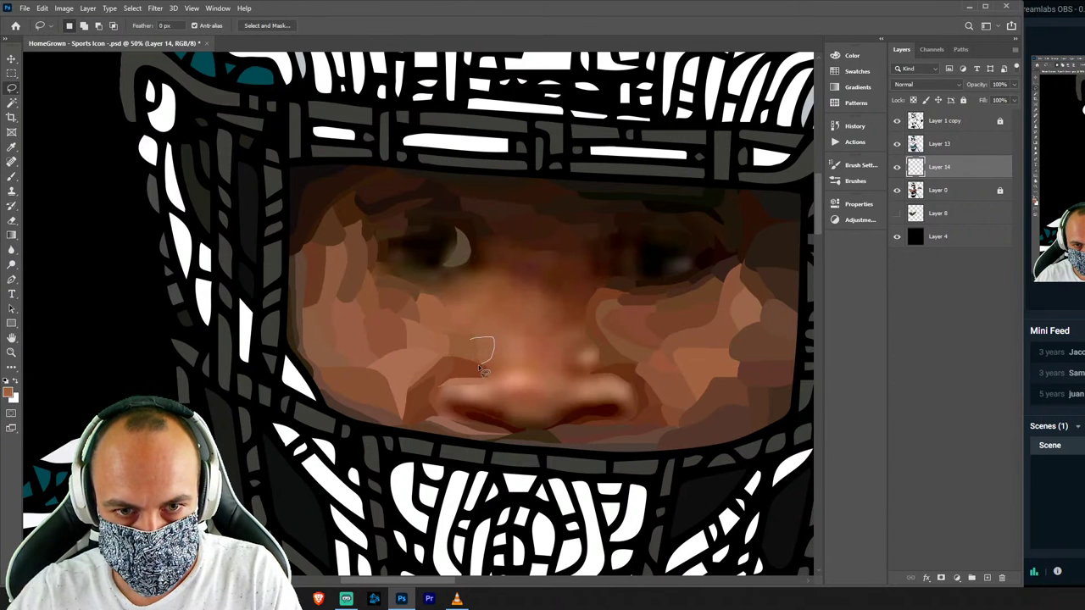
Fill a skin-tone facet beside the nostril and a darker brown facet along the mouth.
{"action": "key", "text": "b"}
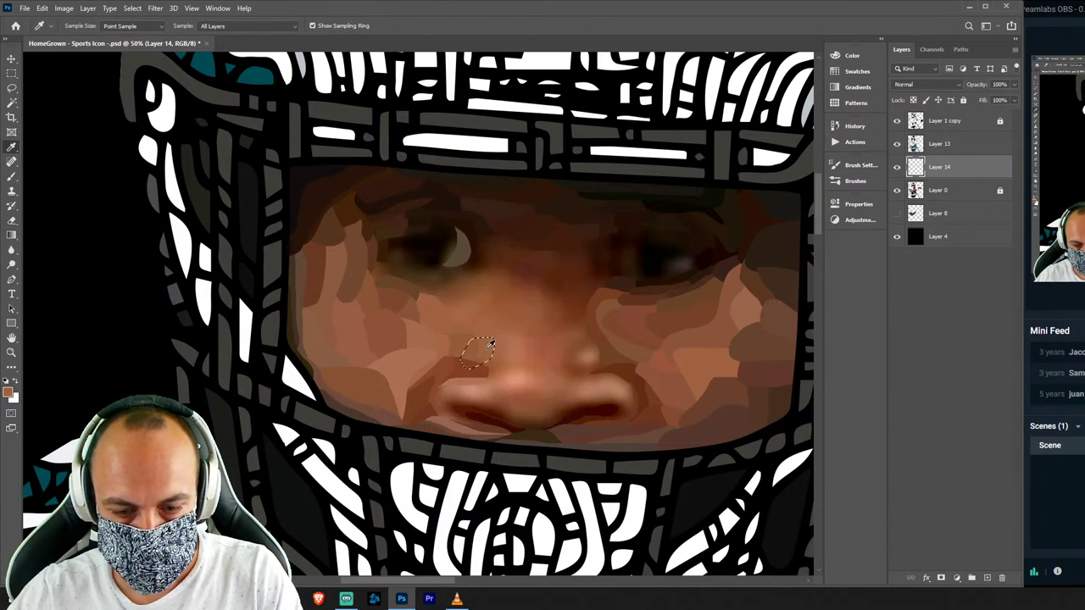
{"action": "key", "text": "ctrl+d"}
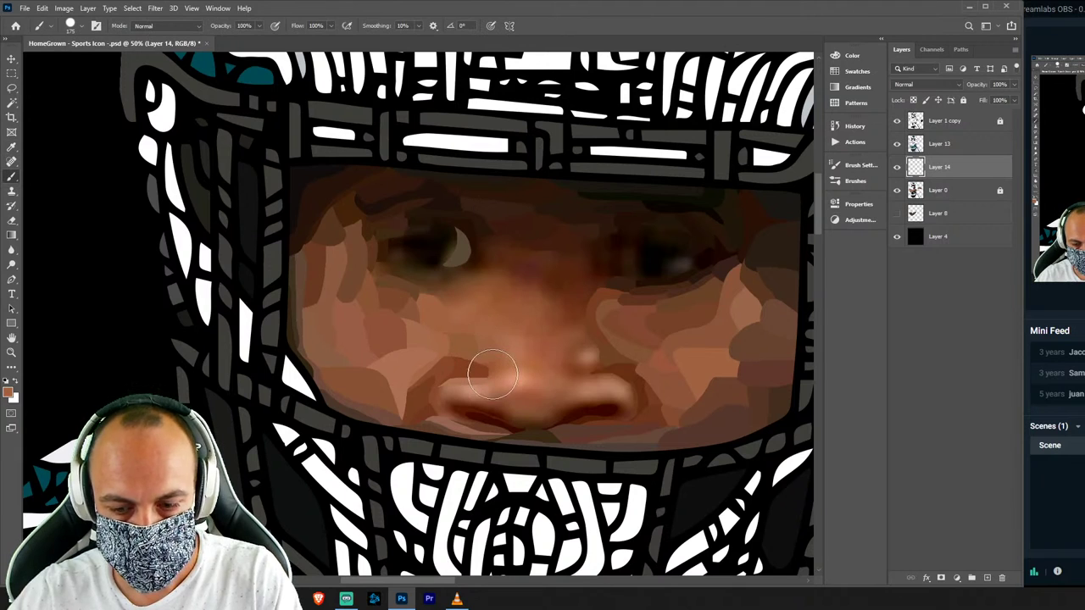
{"action": "key", "text": "l"}
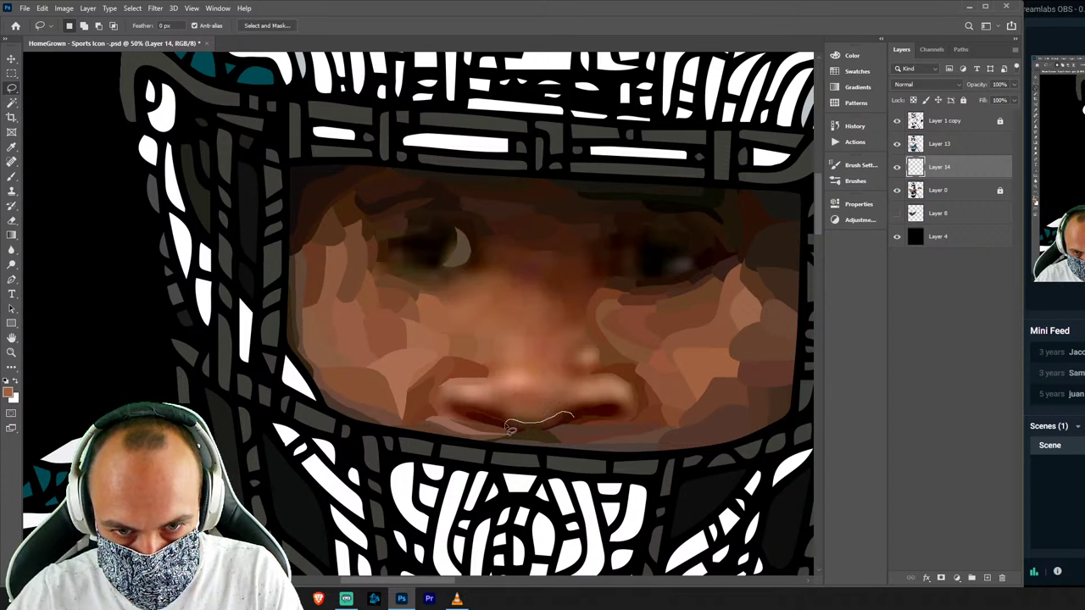
{"action": "left_click_drag", "start_coordinate": [539, 448], "coordinate": [560, 440]}
{"action": "key", "text": "i"}
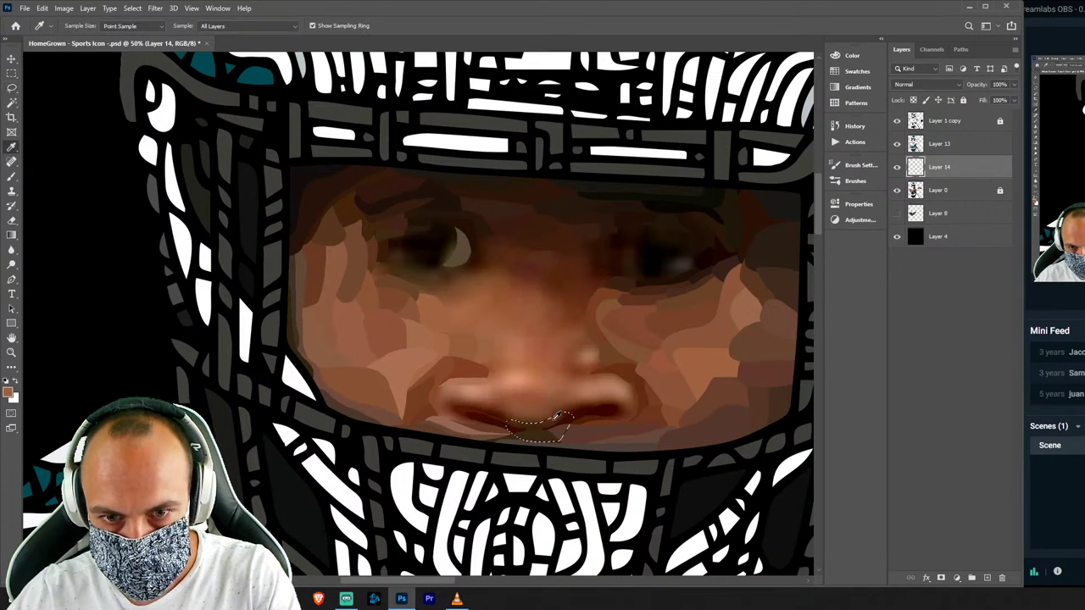
{"action": "left_click", "coordinate": [554, 419]}
{"action": "key", "text": "b"}
{"action": "key", "text": "ctrl+d"}
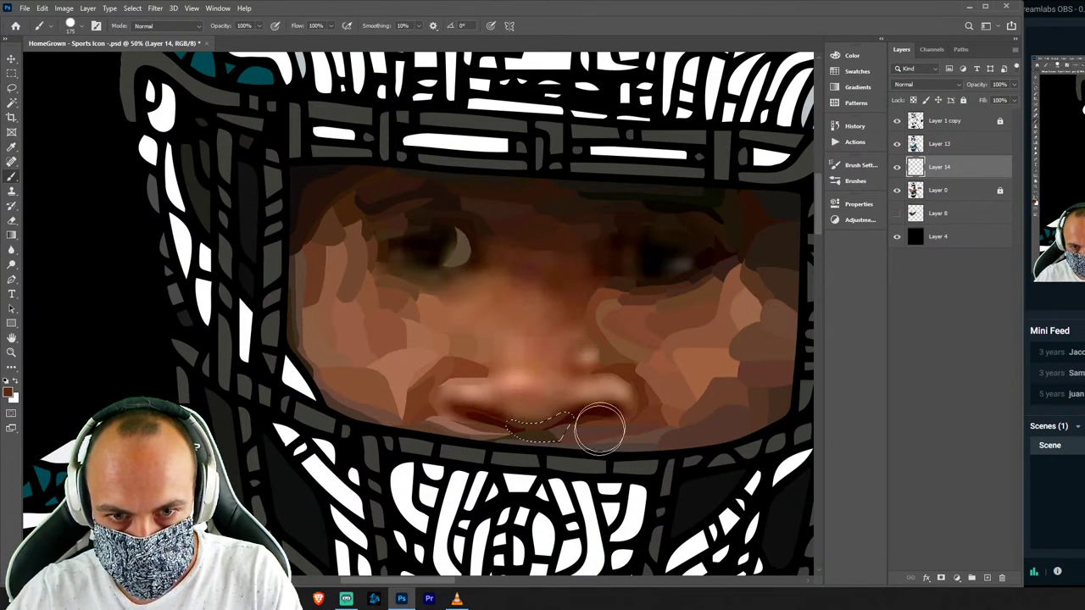
{"action": "key", "text": "l"}
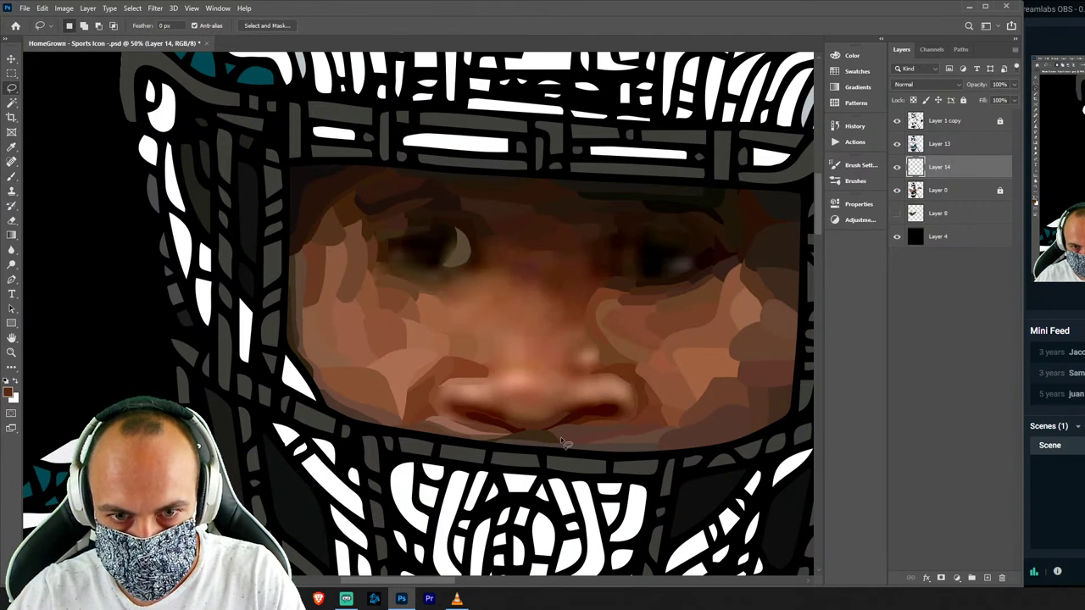
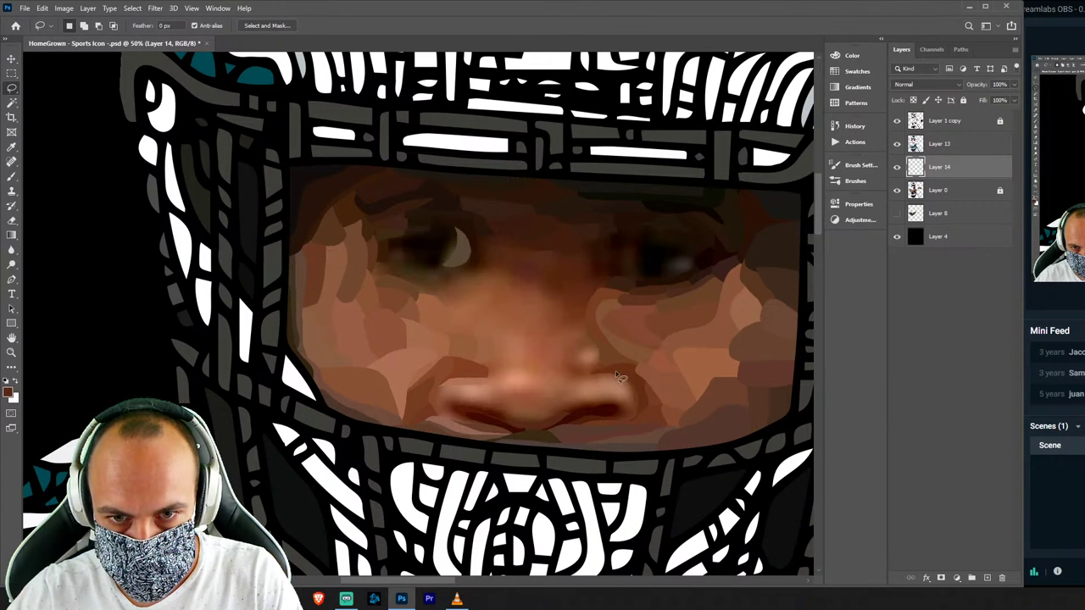
Paint the right-nostril facet with a lighter brown sampled from the face.
{"action": "mouse_move", "coordinate": [616, 371]}
{"action": "left_mouse_down"}
{"action": "mouse_move", "coordinate": [598, 385]}
{"action": "mouse_move", "coordinate": [655, 384]}
{"action": "left_mouse_up"}
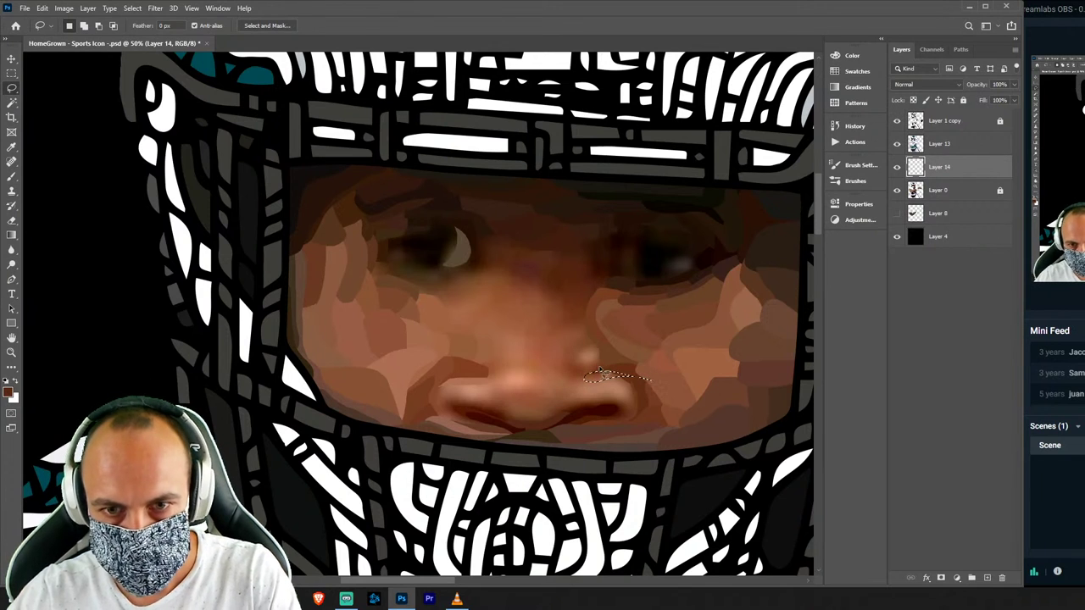
{"action": "key", "text": "i"}
{"action": "left_click", "coordinate": [605, 373]}
{"action": "key", "text": "b"}
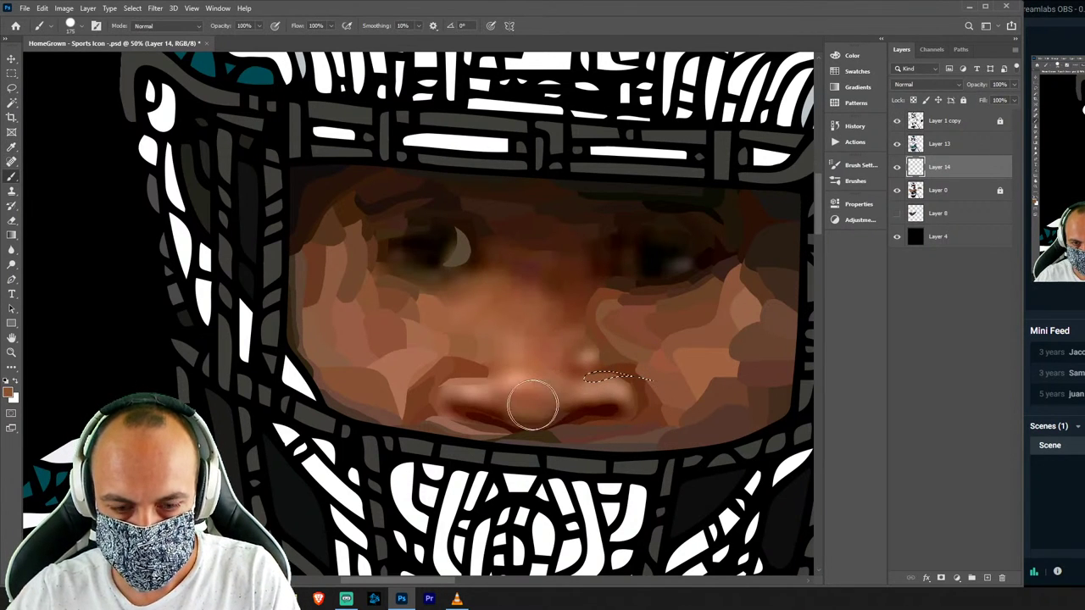
{"action": "key", "text": "ctrl+d"}
{"action": "key", "text": "l"}
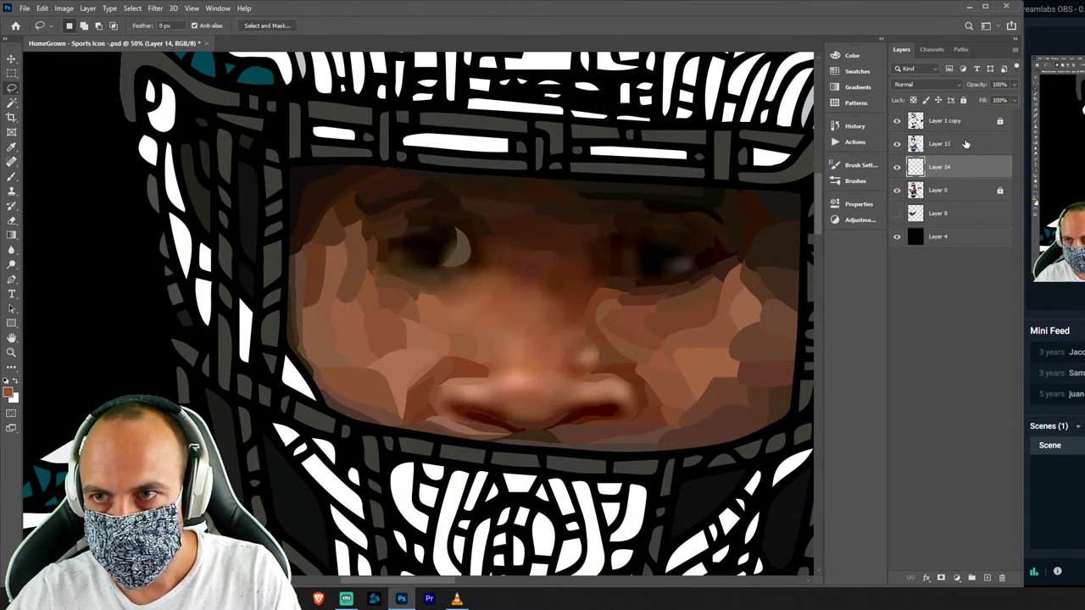
Delete Layer 14 and add a new empty Layer 14 above Layer 0.
{"action": "key", "text": "ctrl+e"}
{"action": "left_click", "coordinate": [963, 167]}
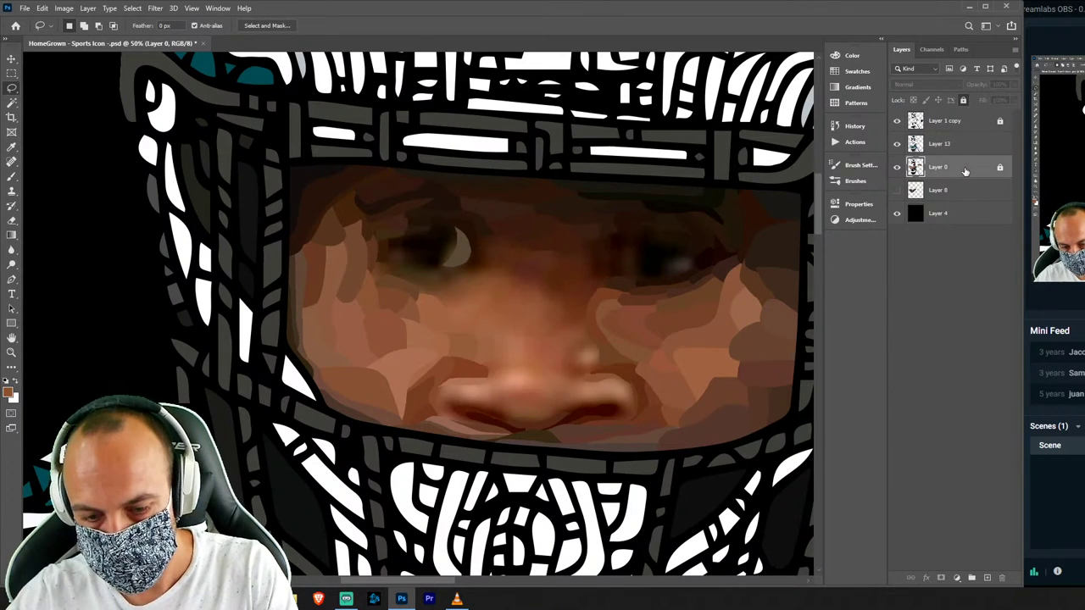
{"action": "key", "text": "ctrl+n"}
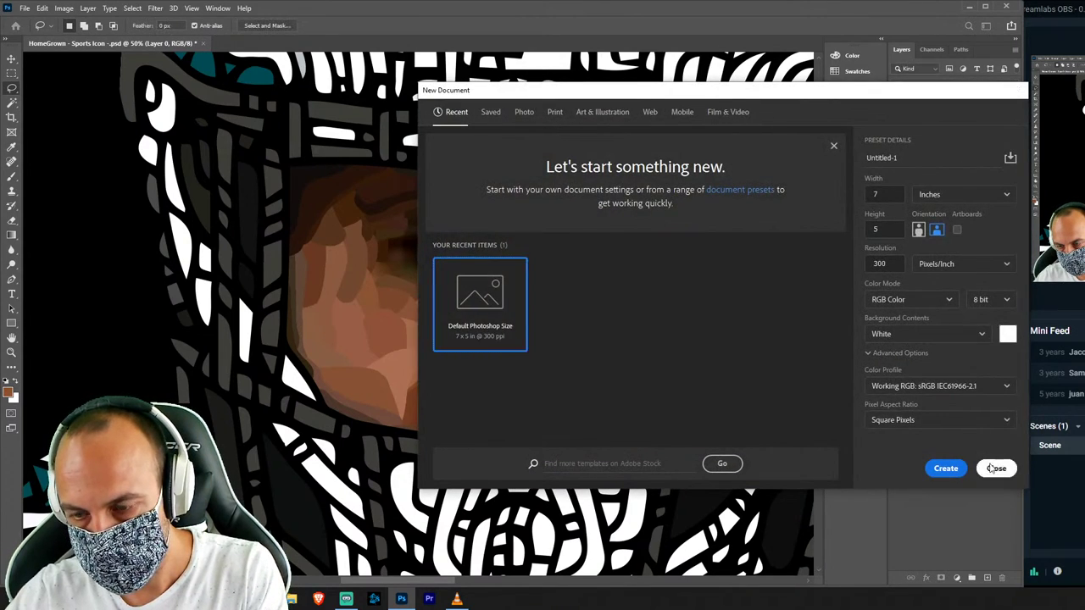
{"action": "left_click", "coordinate": [985, 472]}
{"action": "key", "text": "ctrl+shift+n"}
{"action": "key", "text": "Return"}
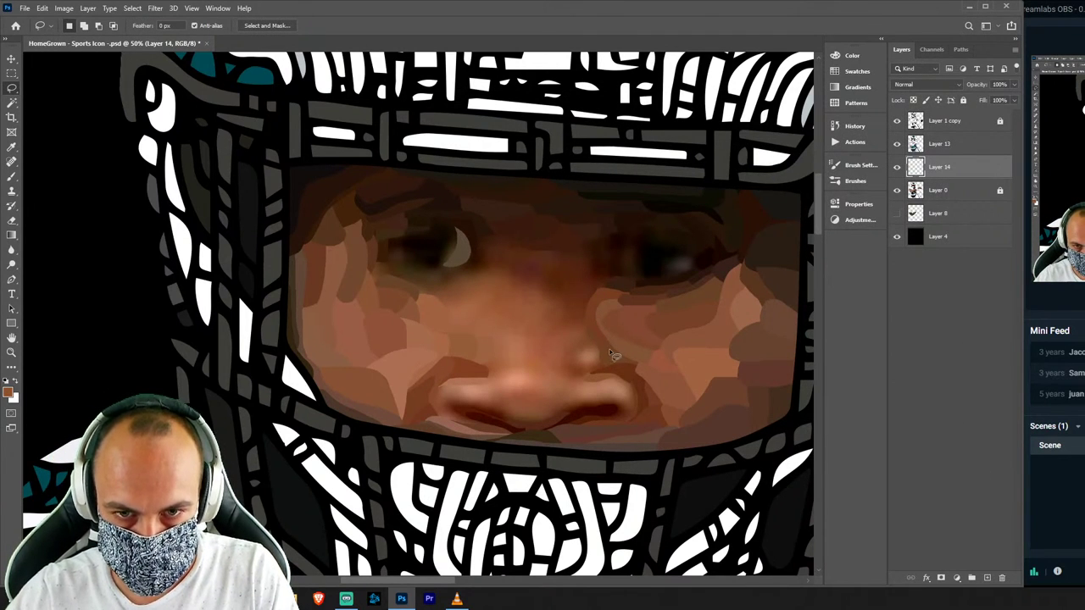
Paint a sampled skin-tone facet on the nose, then add another layer above Layer 0.
{"action": "mouse_move", "coordinate": [607, 349]}
{"action": "left_mouse_down"}
{"action": "mouse_move", "coordinate": [585, 373]}
{"action": "mouse_move", "coordinate": [616, 344]}
{"action": "left_mouse_up"}
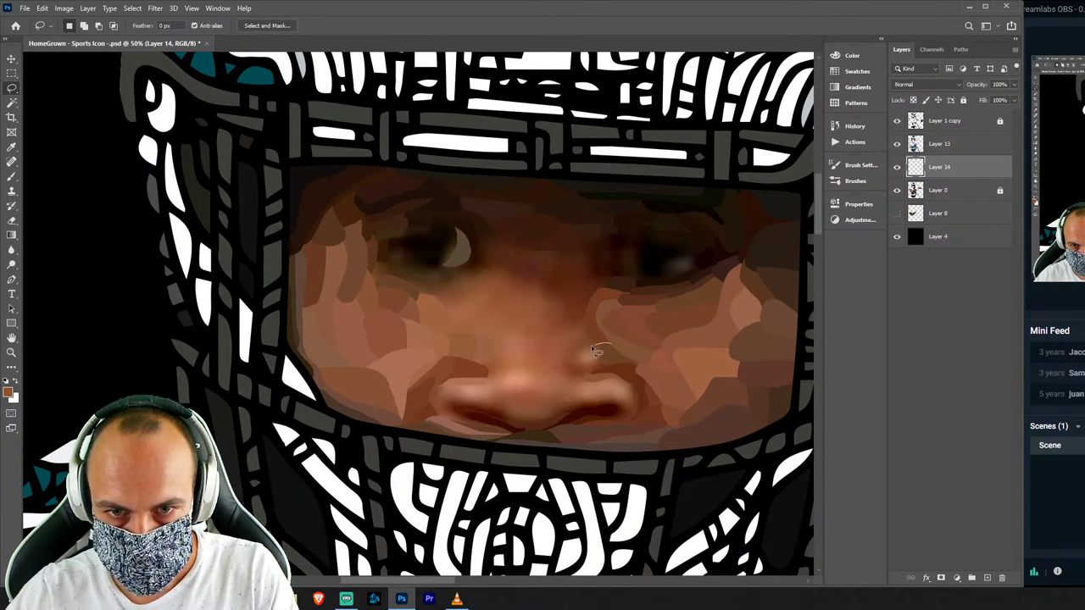
{"action": "key", "text": "i"}
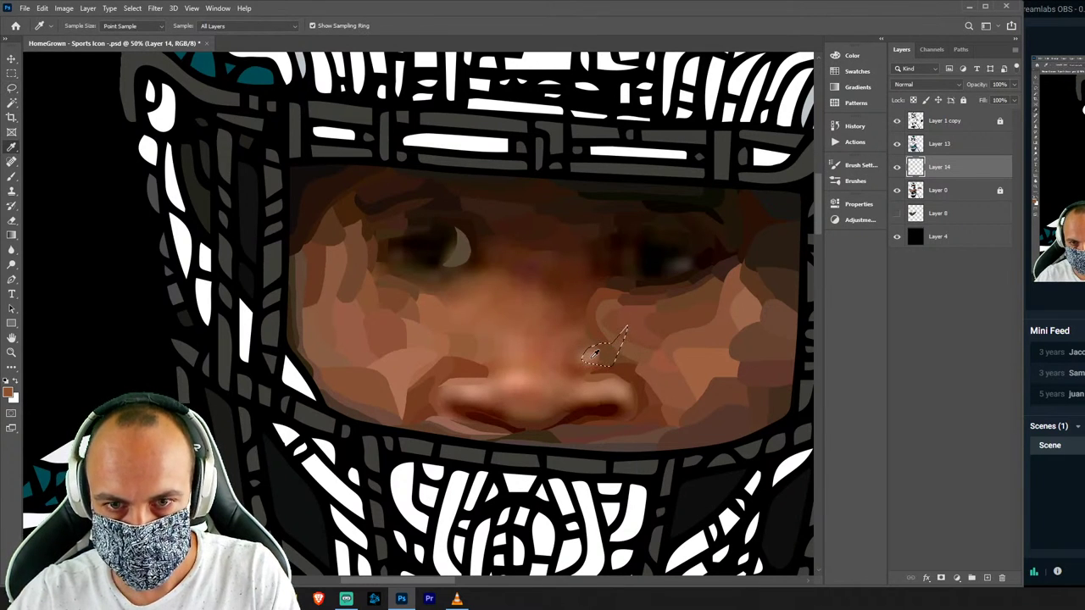
{"action": "left_click", "coordinate": [592, 354]}
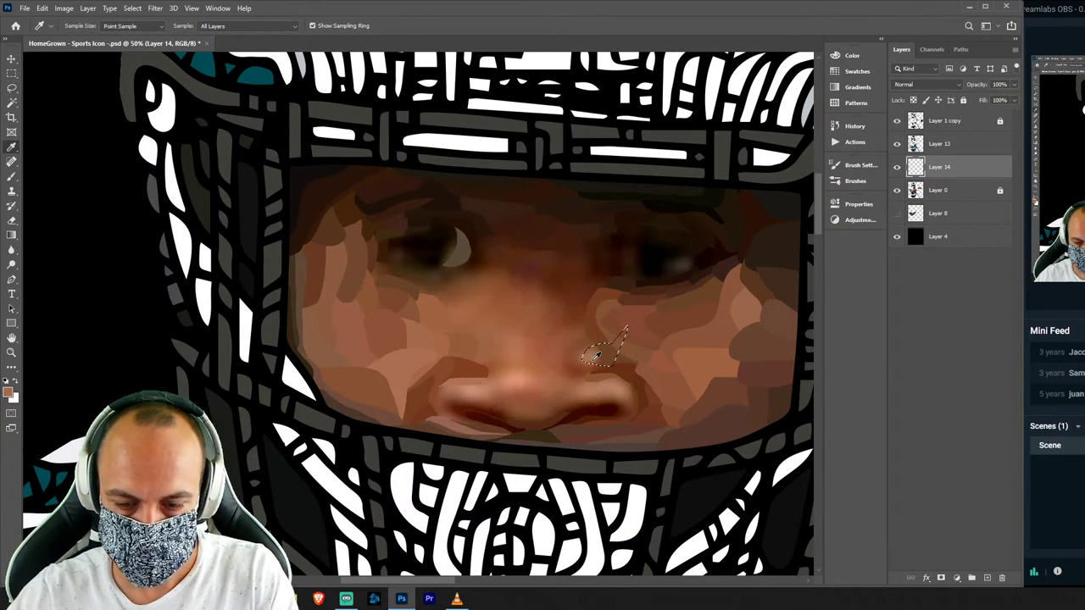
{"action": "key", "text": "b"}
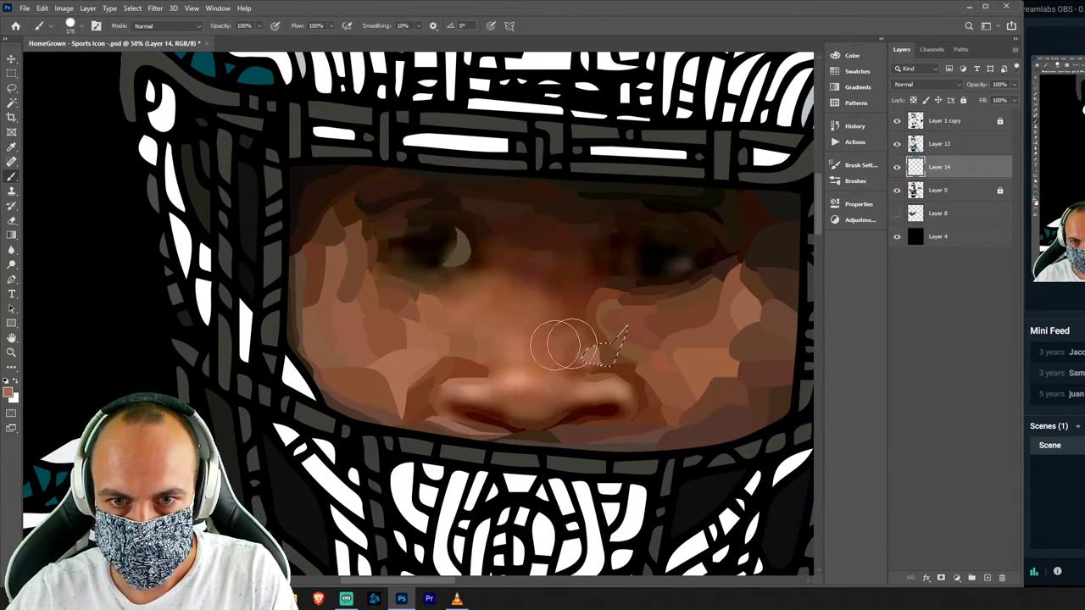
{"action": "key", "text": "ctrl+d"}
{"action": "left_click", "coordinate": [979, 190]}
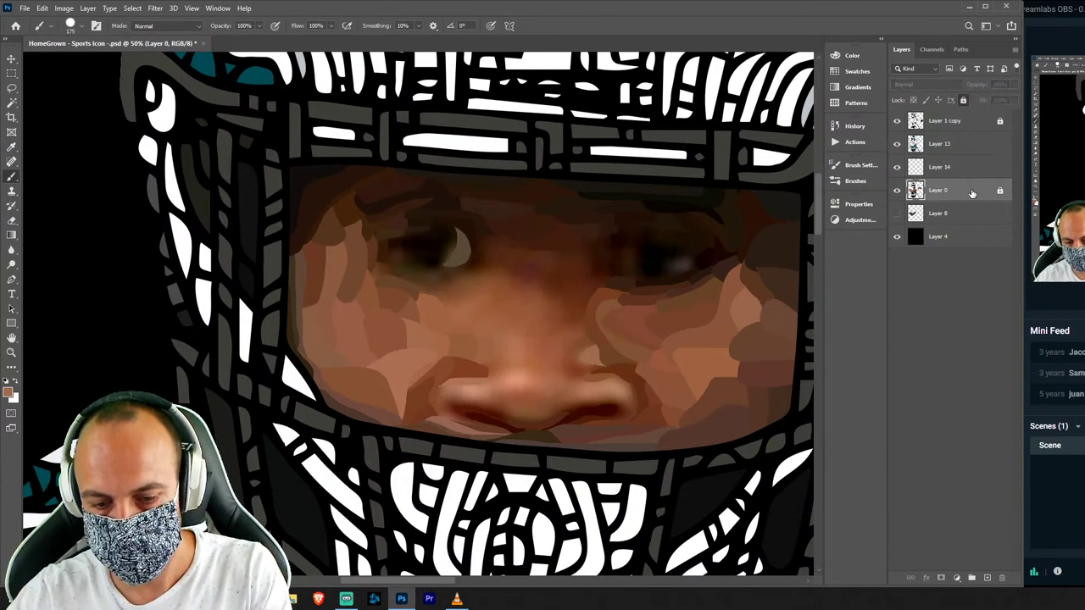
{"action": "key", "text": "ctrl+shift+n"}
Confirm Layer 15 and paint a flat facet over the right nostril.
{"action": "key", "text": "Return"}
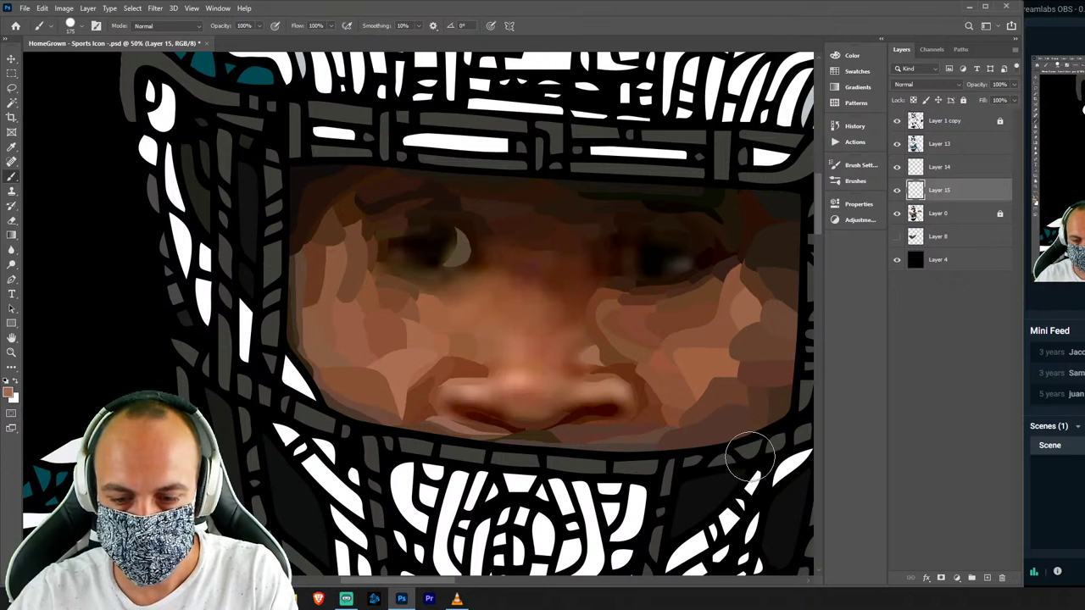
{"action": "key", "text": "l"}
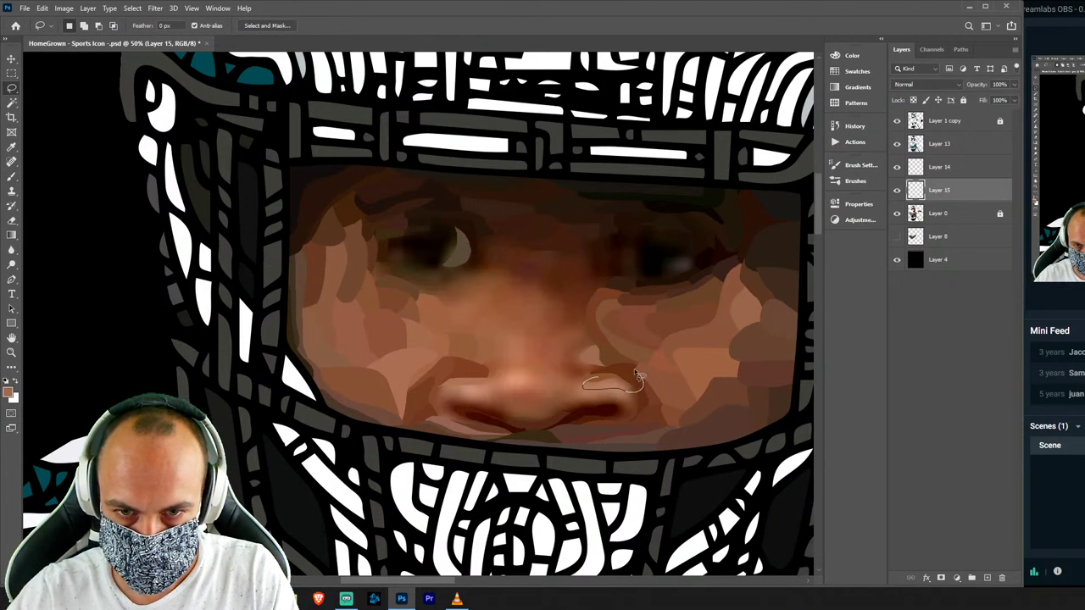
{"action": "left_click_drag", "start_coordinate": [617, 375], "coordinate": [615, 373]}
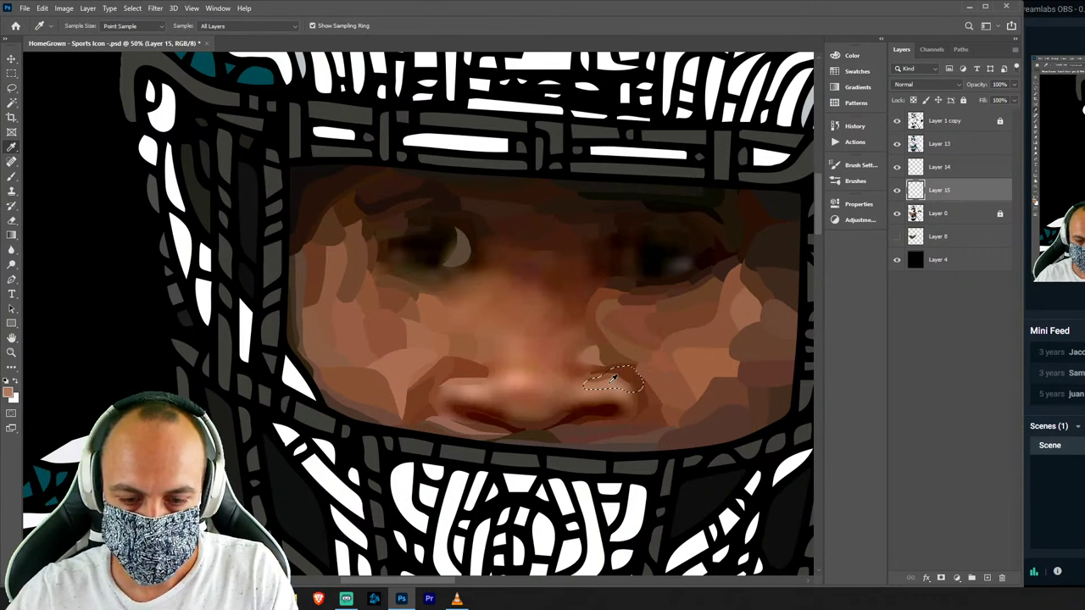
{"action": "key", "text": "b"}
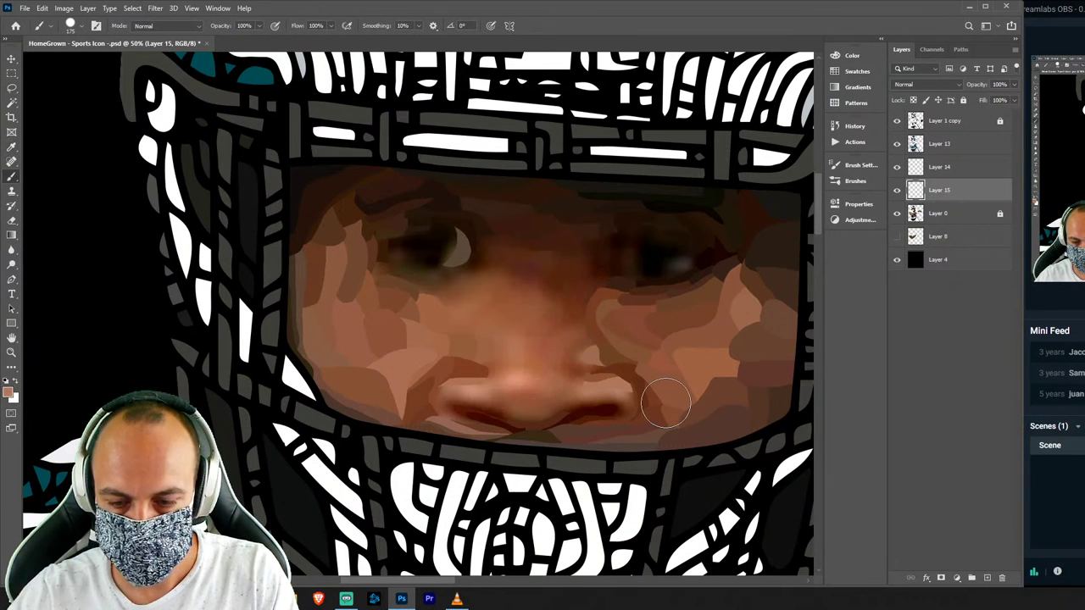
{"action": "key", "text": "ctrl+d"}
{"action": "key", "text": "l"}
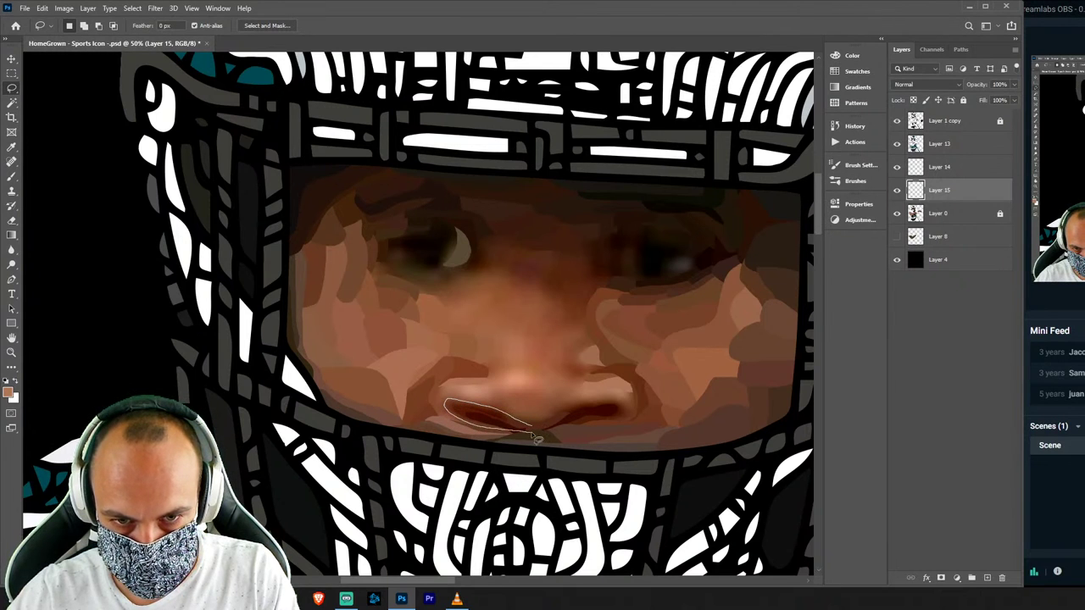
Paint the left lip facet a dark red-brown sampled from the lip.
{"action": "left_click_drag", "start_coordinate": [536, 438], "coordinate": [532, 432]}
{"action": "key", "text": "i"}
{"action": "left_click", "coordinate": [458, 404]}
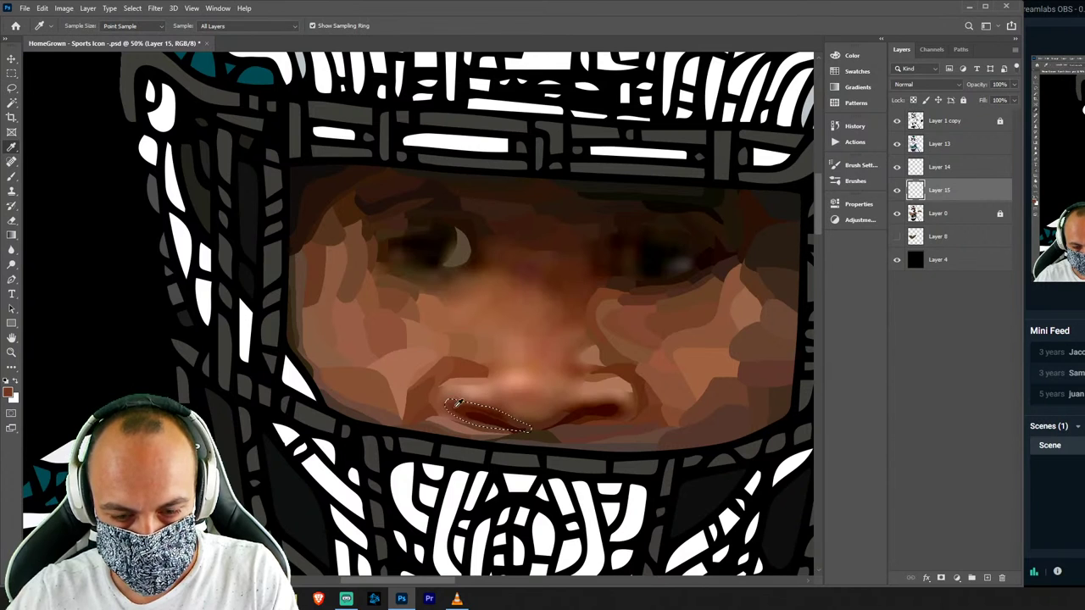
{"action": "key", "text": "b"}
{"action": "left_click_drag", "start_coordinate": [435, 399], "coordinate": [509, 424]}
{"action": "key", "text": "ctrl+d"}
{"action": "key", "text": "l"}
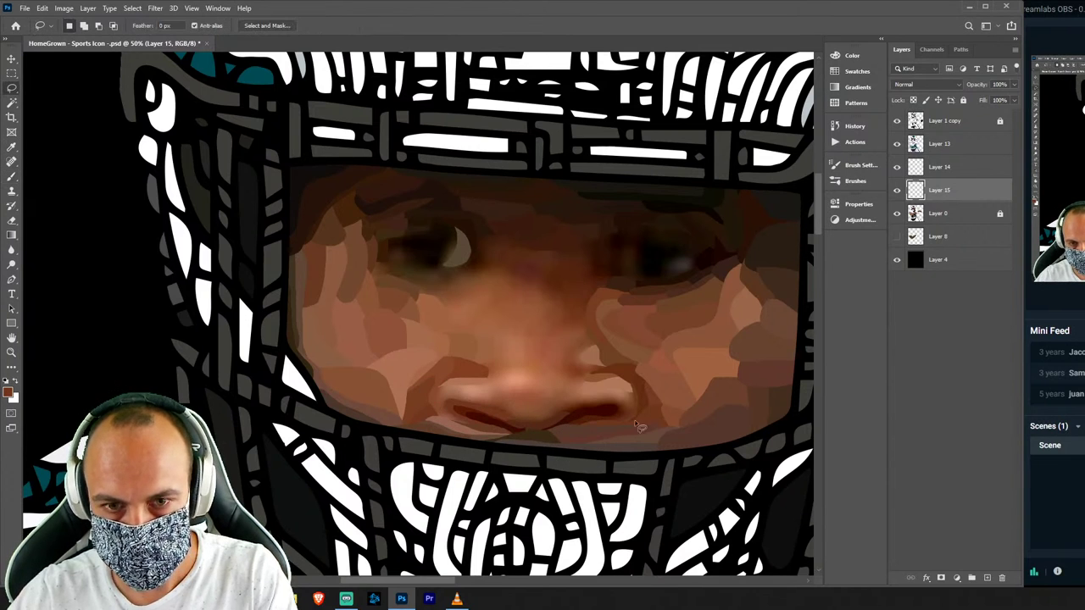
Paint the right lip facet dark red.
{"action": "mouse_move", "coordinate": [563, 419]}
{"action": "left_mouse_down"}
{"action": "mouse_move", "coordinate": [612, 407]}
{"action": "mouse_move", "coordinate": [621, 422]}
{"action": "left_mouse_up"}
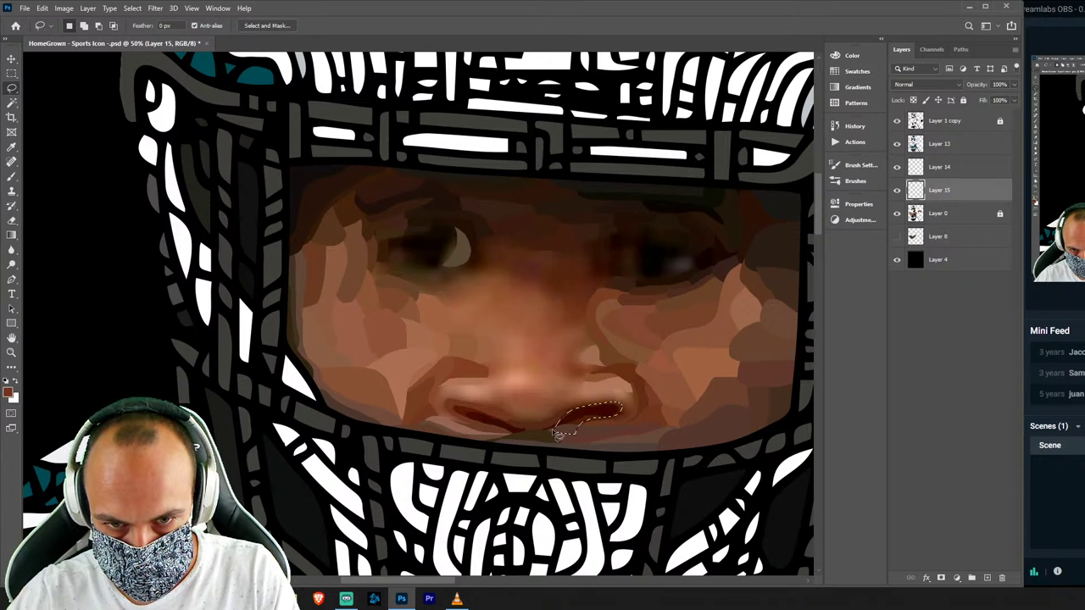
{"action": "key", "text": "i"}
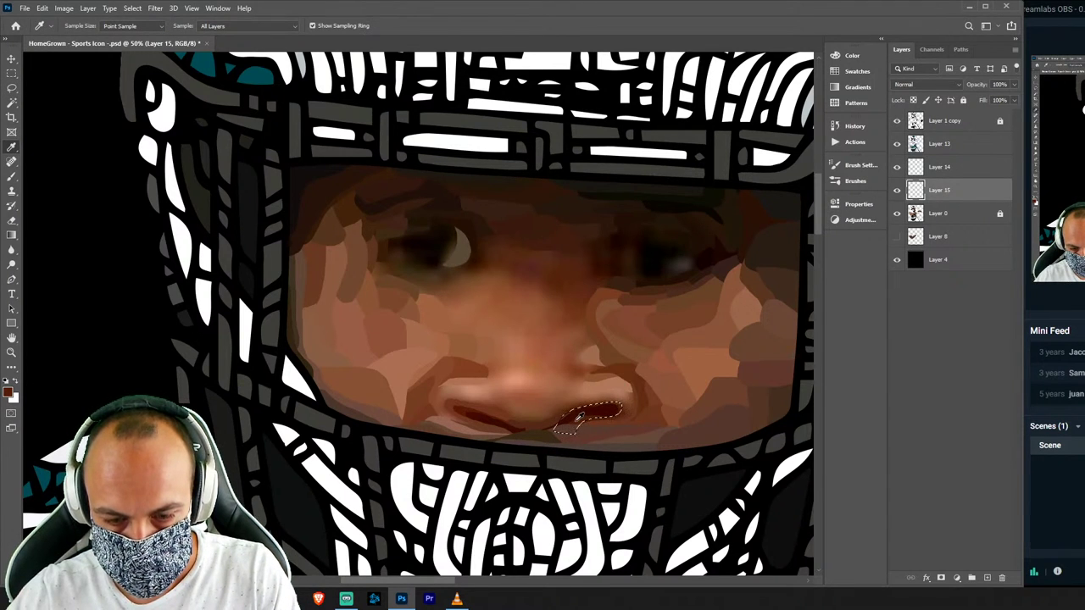
{"action": "key", "text": "b"}
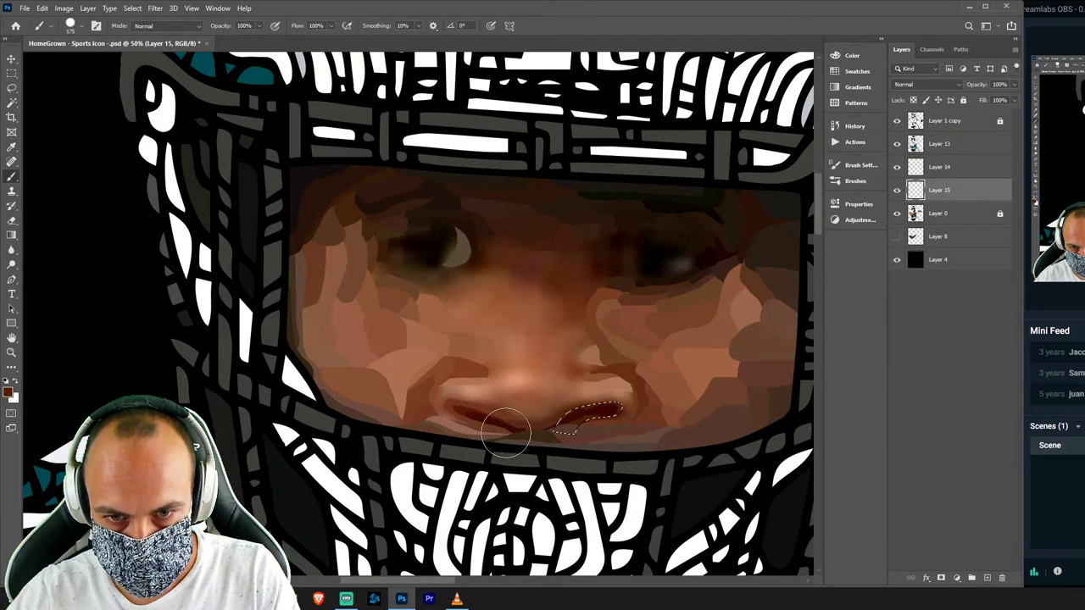
{"action": "left_click_drag", "start_coordinate": [642, 406], "coordinate": [585, 416]}
{"action": "key", "text": "ctrl+d"}
{"action": "key", "text": "l"}
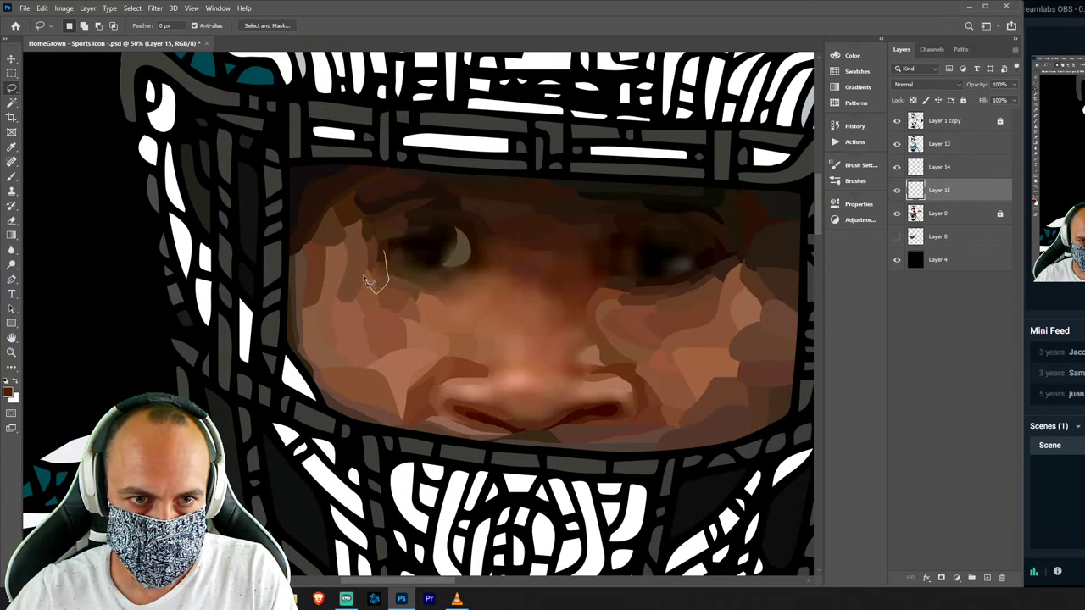
Paint two facets beside the left eye, the second in a darker sampled tone.
{"action": "left_click_drag", "start_coordinate": [363, 263], "coordinate": [371, 254]}
{"action": "key", "text": "b"}
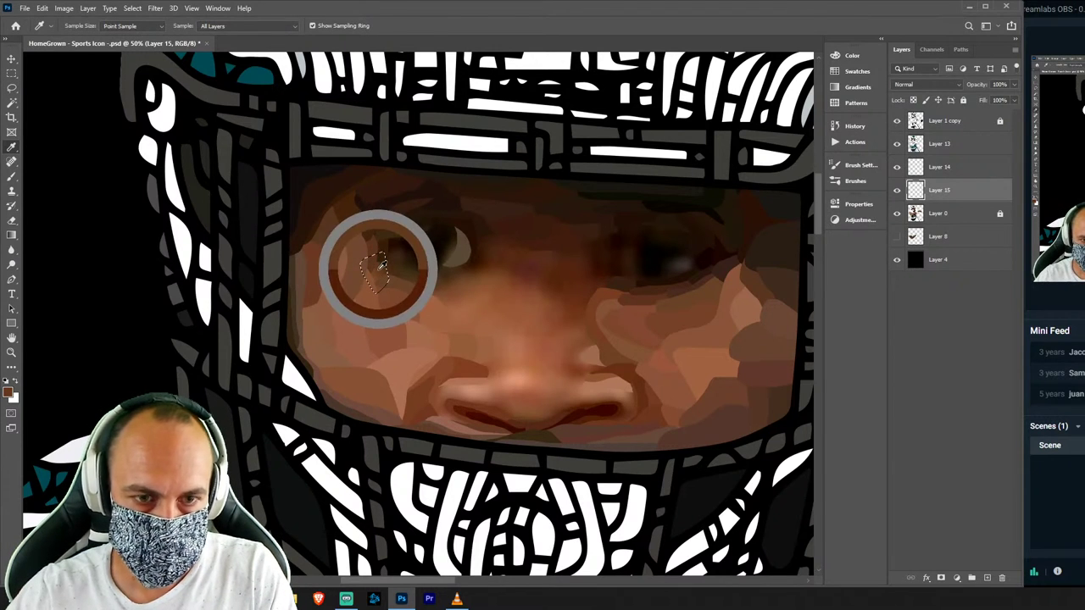
{"action": "key", "text": "l"}
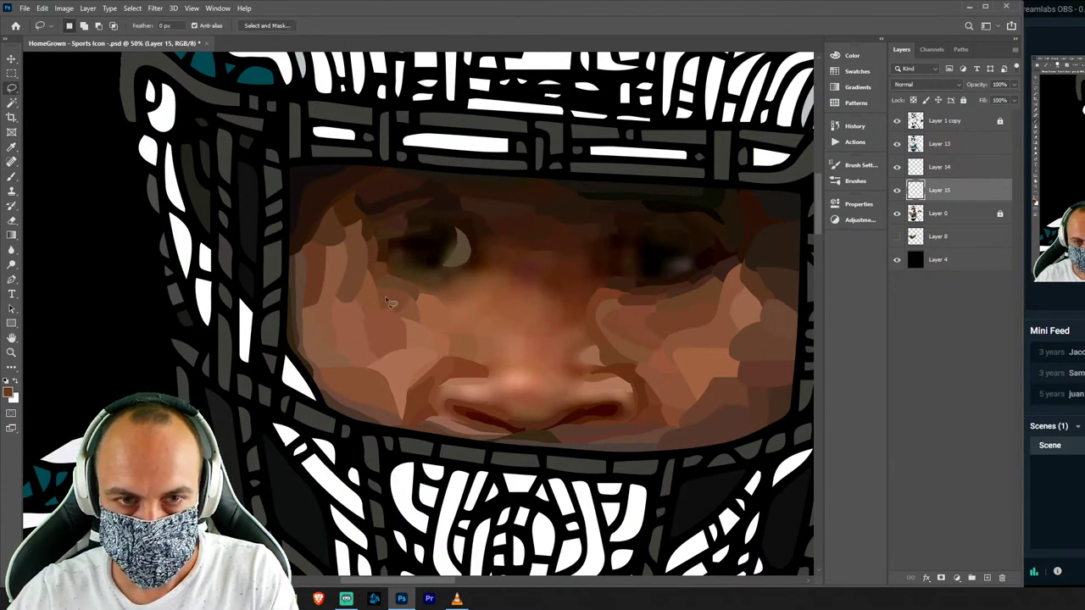
{"action": "key", "text": "ctrl+d"}
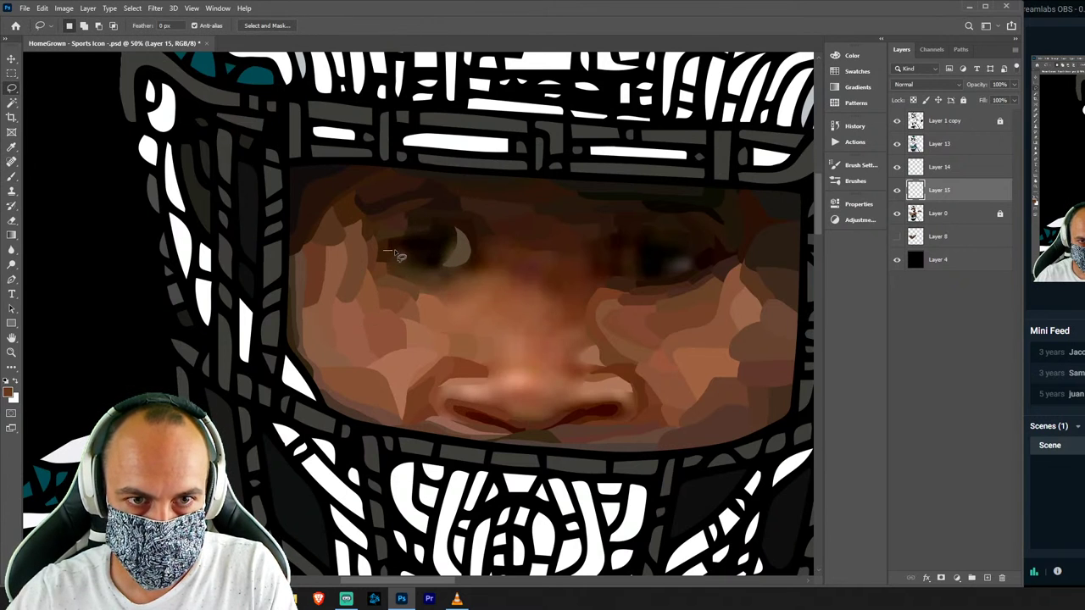
{"action": "left_click_drag", "start_coordinate": [367, 240], "coordinate": [400, 242]}
{"action": "key", "text": "i"}
{"action": "left_click", "coordinate": [399, 241]}
{"action": "key", "text": "b"}
{"action": "key", "text": "ctrl+d"}
{"action": "key", "text": "l"}
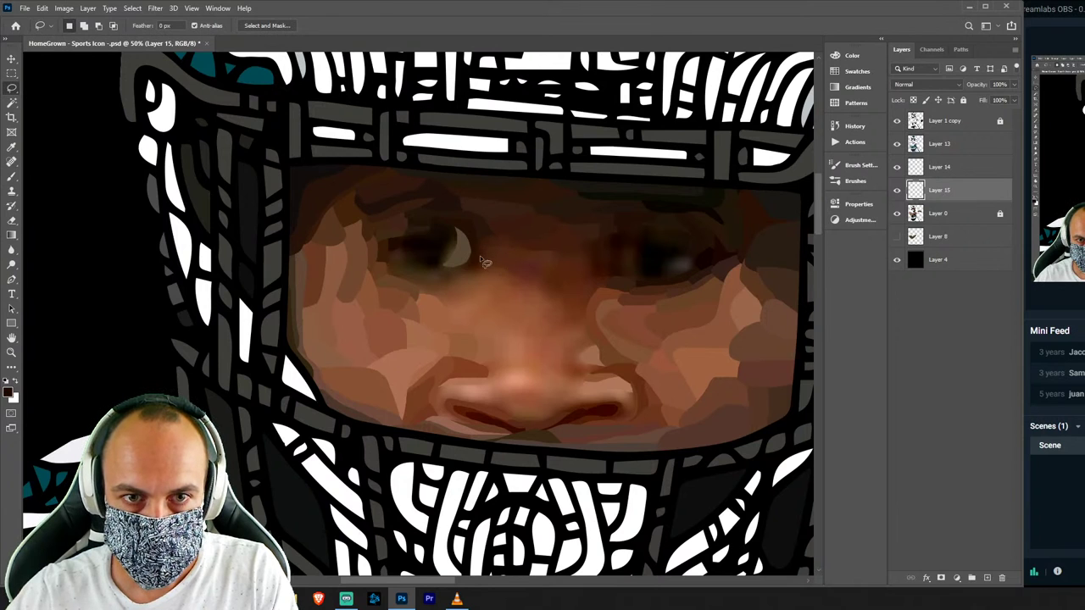
Paint facets between the eyes, one at the brow and one above the nose.
{"action": "left_click_drag", "start_coordinate": [506, 210], "coordinate": [480, 213]}
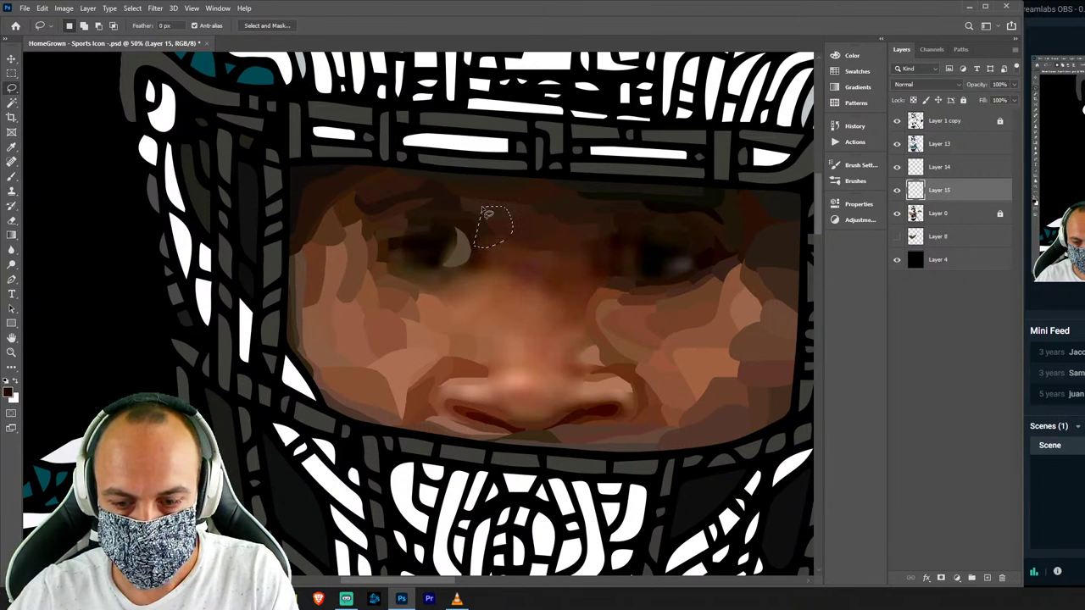
{"action": "key", "text": "i"}
{"action": "left_click", "coordinate": [498, 233]}
{"action": "key", "text": "b"}
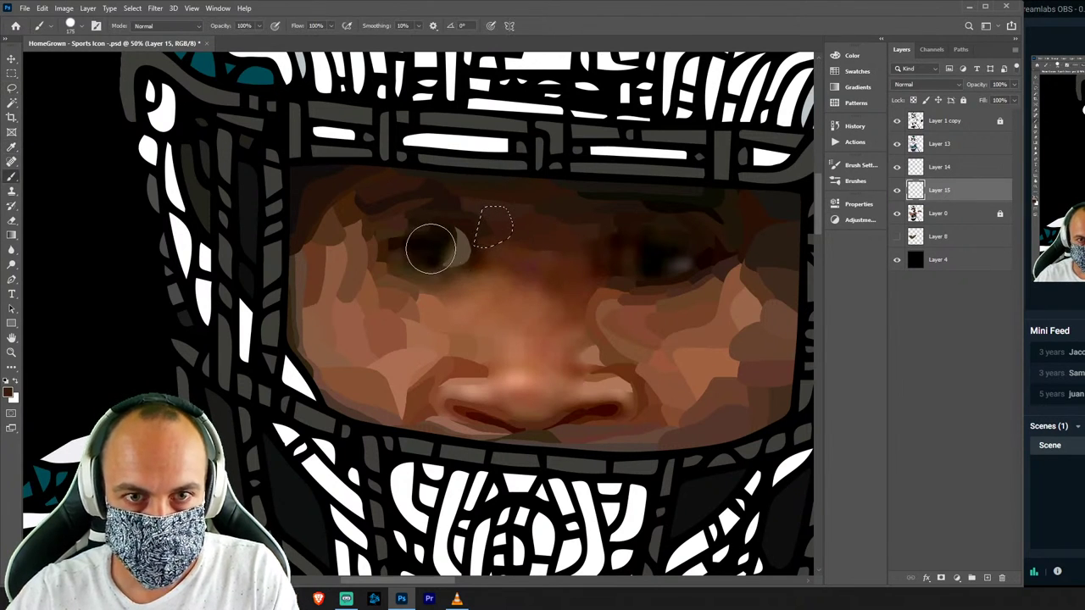
{"action": "key", "text": "ctrl+d"}
{"action": "key", "text": "l"}
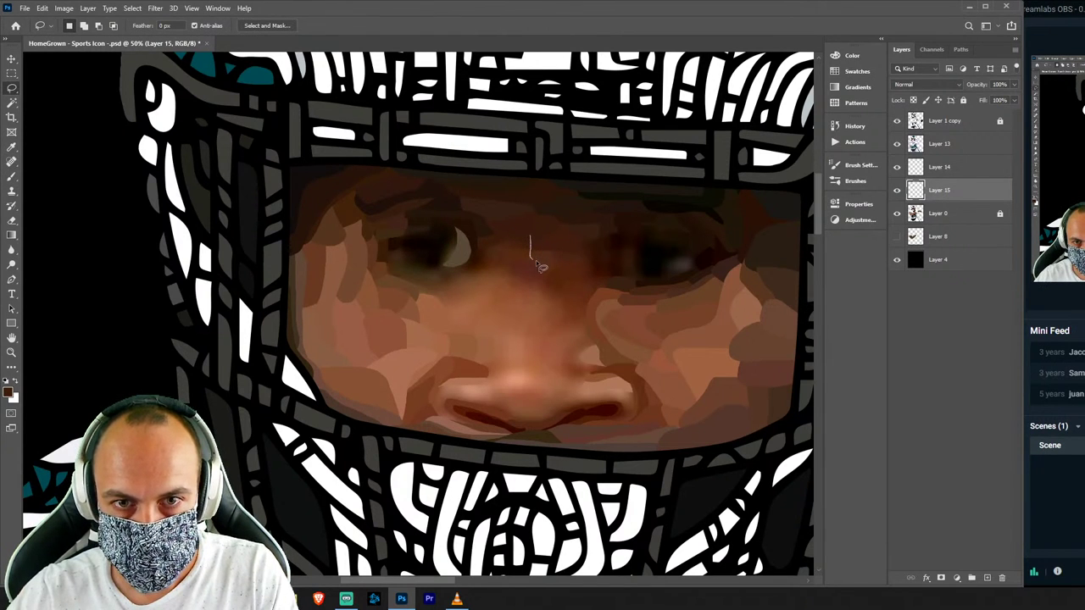
{"action": "mouse_move", "coordinate": [540, 266]}
{"action": "left_mouse_down"}
{"action": "mouse_move", "coordinate": [543, 225]}
{"action": "mouse_move", "coordinate": [577, 262]}
{"action": "left_mouse_up"}
{"action": "key", "text": "i"}
{"action": "key", "text": "b"}
{"action": "key", "text": "ctrl+d"}
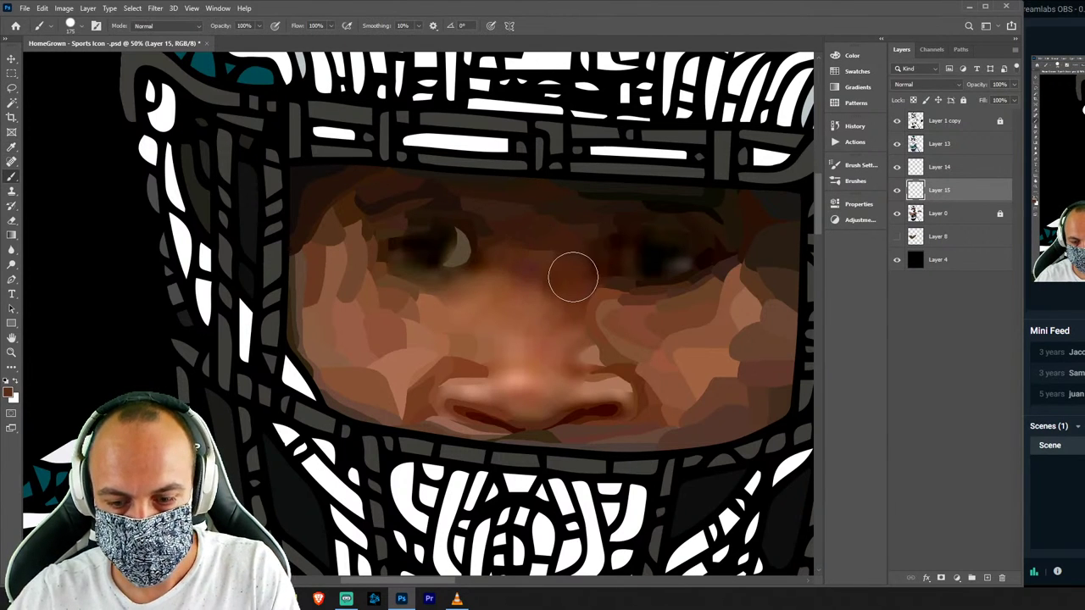
{"action": "key", "text": "l"}
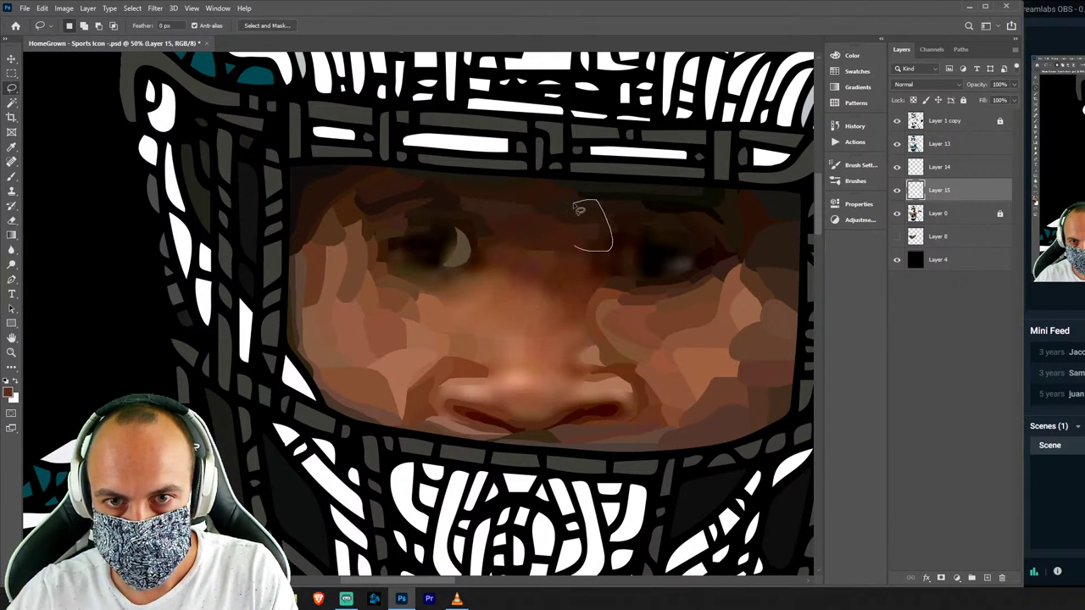
Paint a darker facet above the right-hand eye and sample the skin below it.
{"action": "left_click_drag", "start_coordinate": [610, 257], "coordinate": [604, 243]}
{"action": "key", "text": "i"}
{"action": "left_click", "coordinate": [603, 244]}
{"action": "key", "text": "b"}
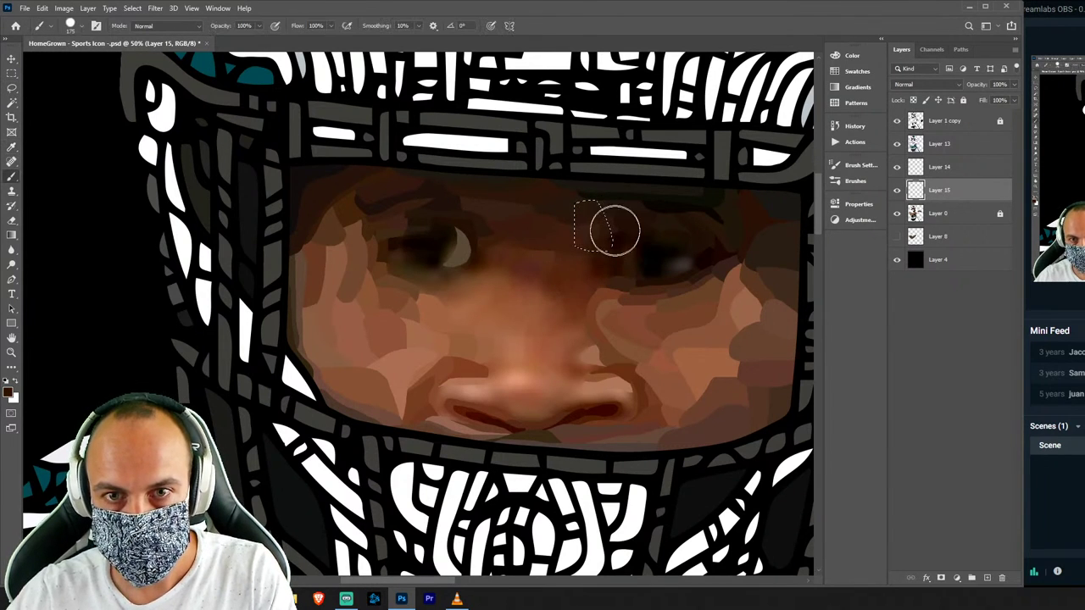
{"action": "key", "text": "ctrl+d"}
{"action": "key", "text": "l"}
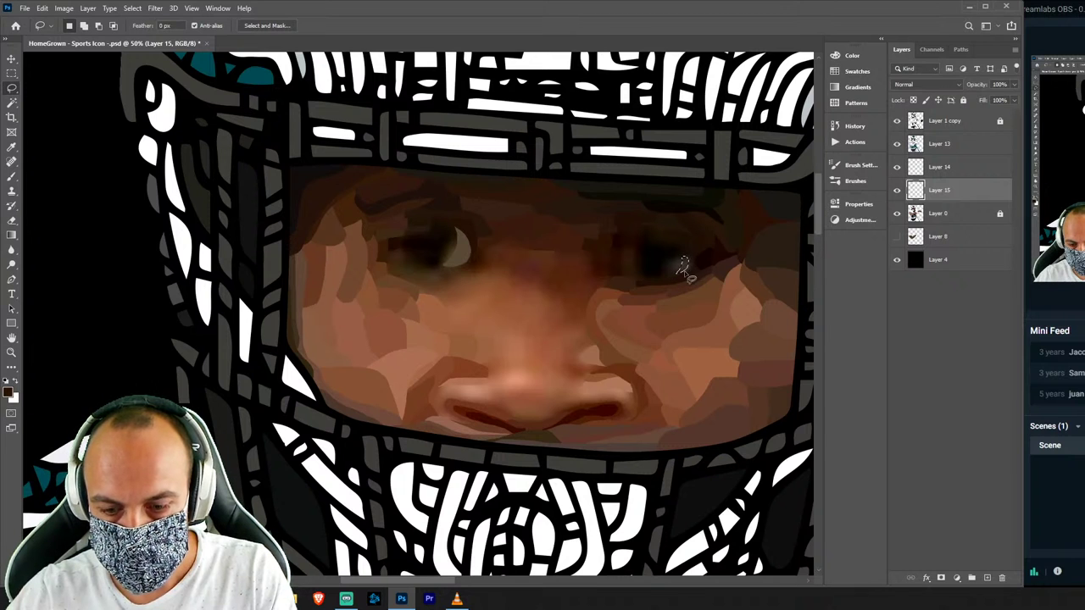
{"action": "key", "text": "i"}
{"action": "left_click", "coordinate": [682, 266]}
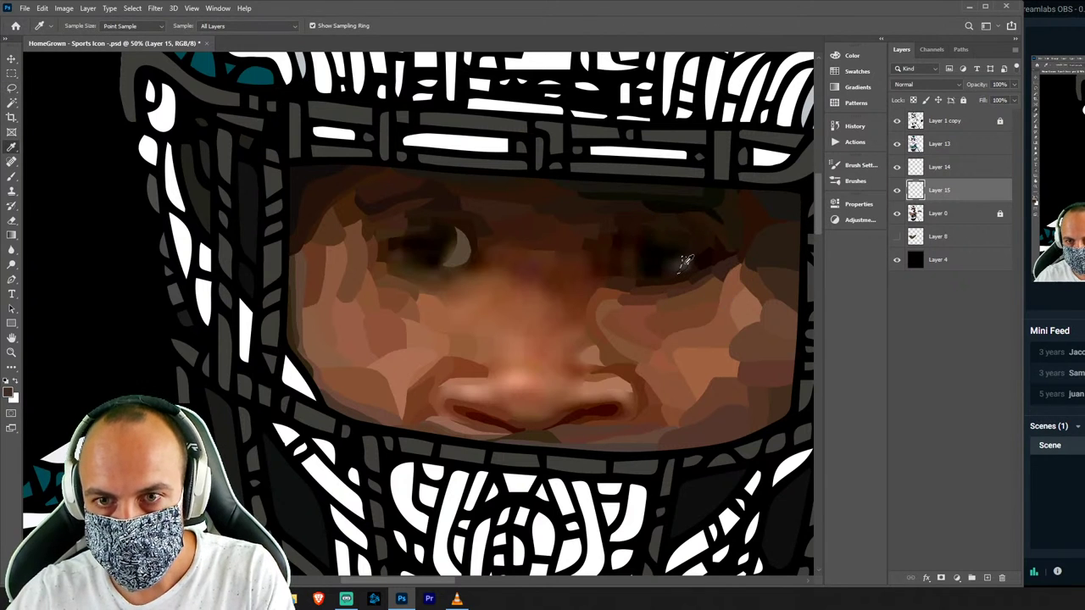
Create Layer 16 above the Layer 0 photo and clear the stray selection.
{"action": "key", "text": "b"}
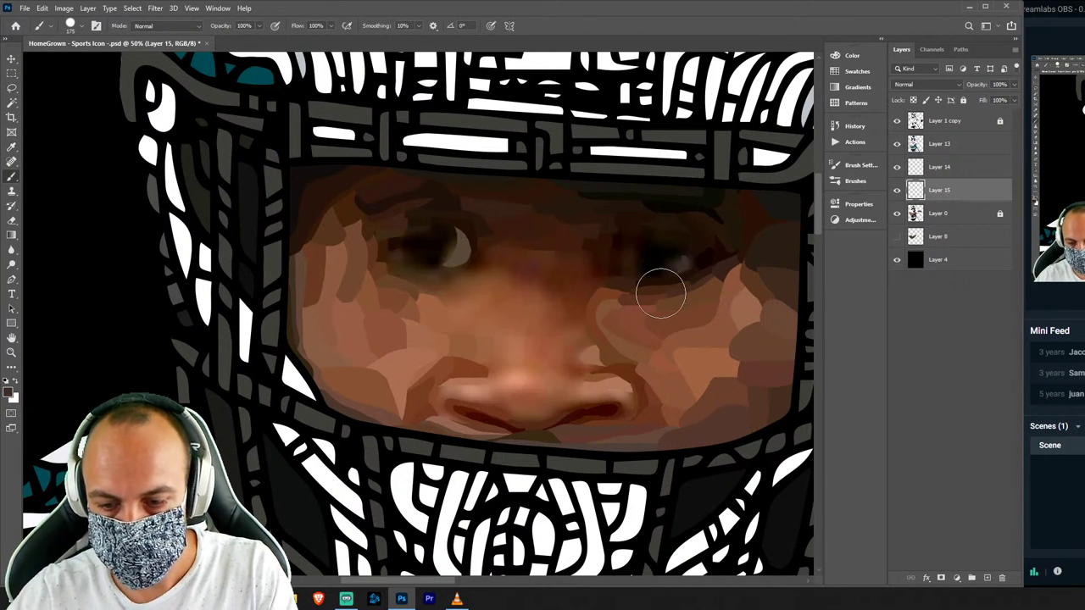
{"action": "key", "text": "l"}
{"action": "left_click", "coordinate": [946, 213]}
{"action": "key", "text": "ctrl+shift+n"}
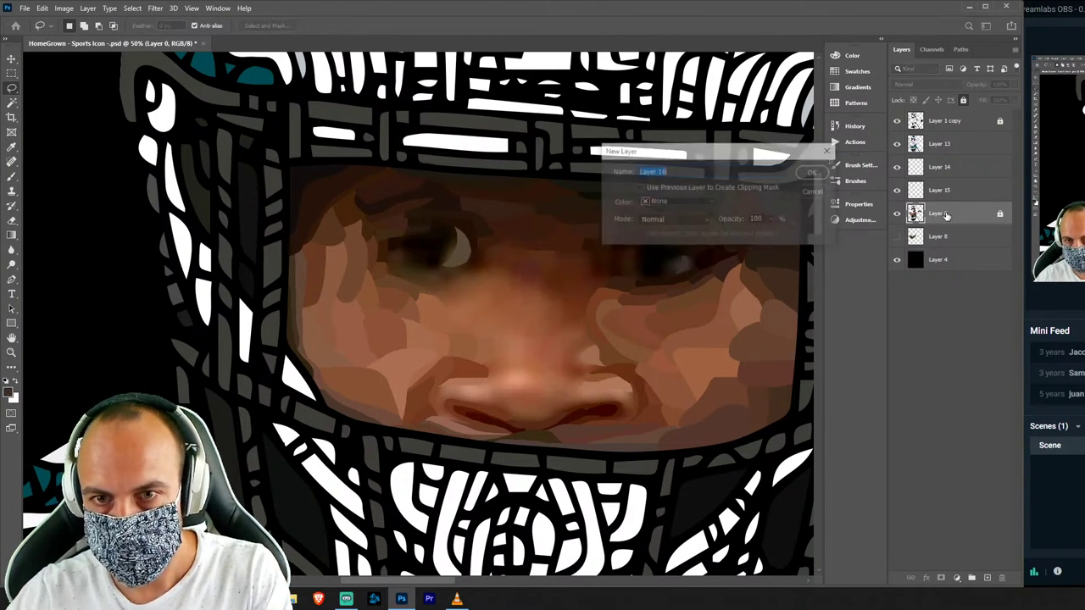
{"action": "left_click", "coordinate": [812, 172]}
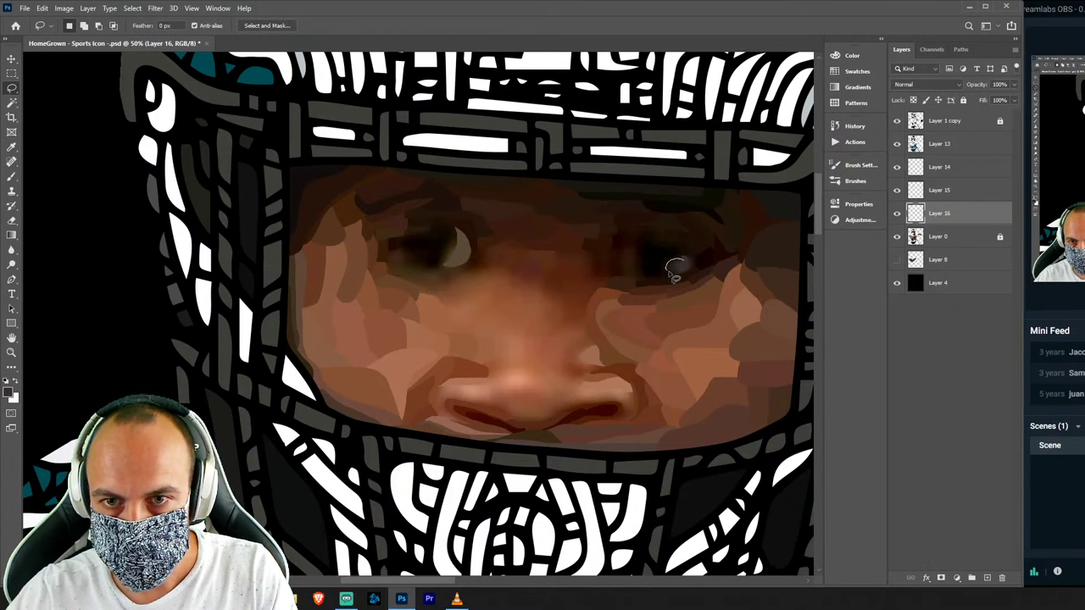
{"action": "left_click", "coordinate": [695, 270]}
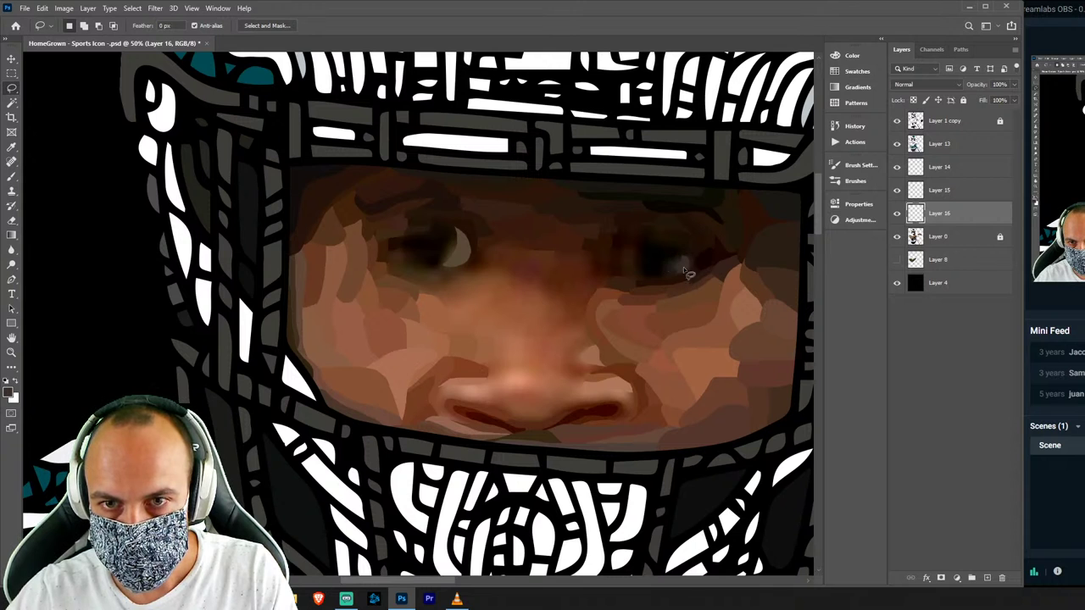
Paint a lighter facet beside the right-hand eye, checking coverage by hiding Layer 0.
{"action": "left_click", "coordinate": [897, 237]}
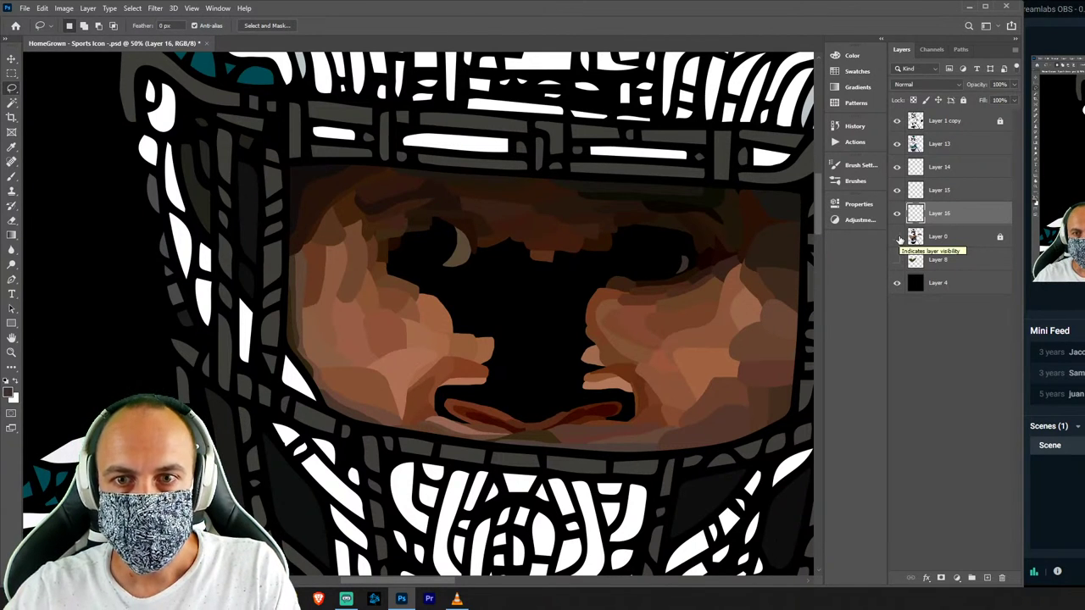
{"action": "left_click", "coordinate": [897, 236]}
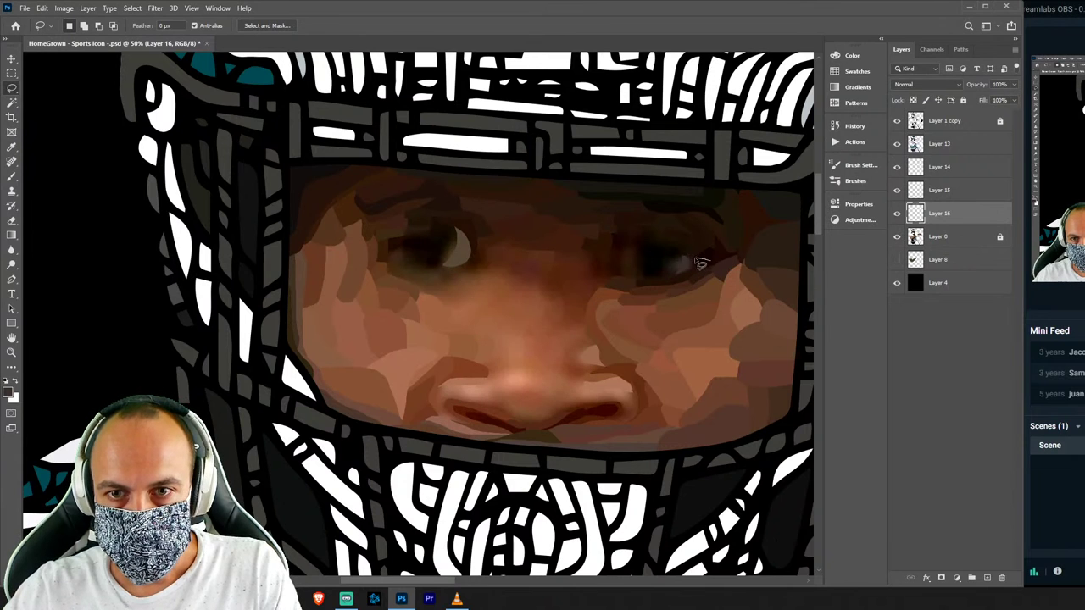
{"action": "left_click_drag", "start_coordinate": [683, 278], "coordinate": [683, 286]}
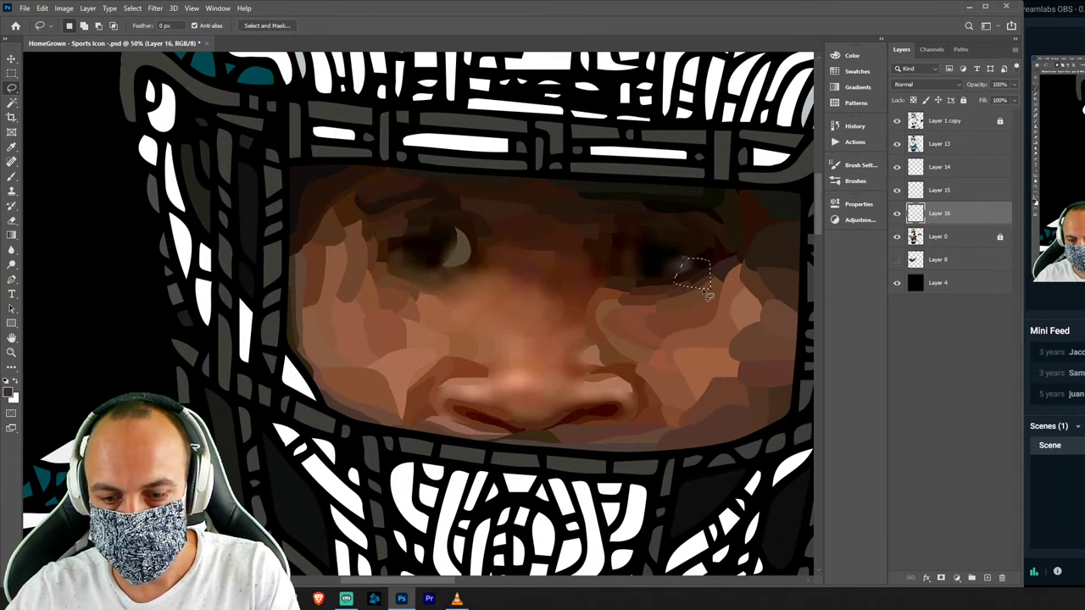
{"action": "key", "text": "i"}
{"action": "left_click", "coordinate": [695, 263]}
{"action": "key", "text": "b"}
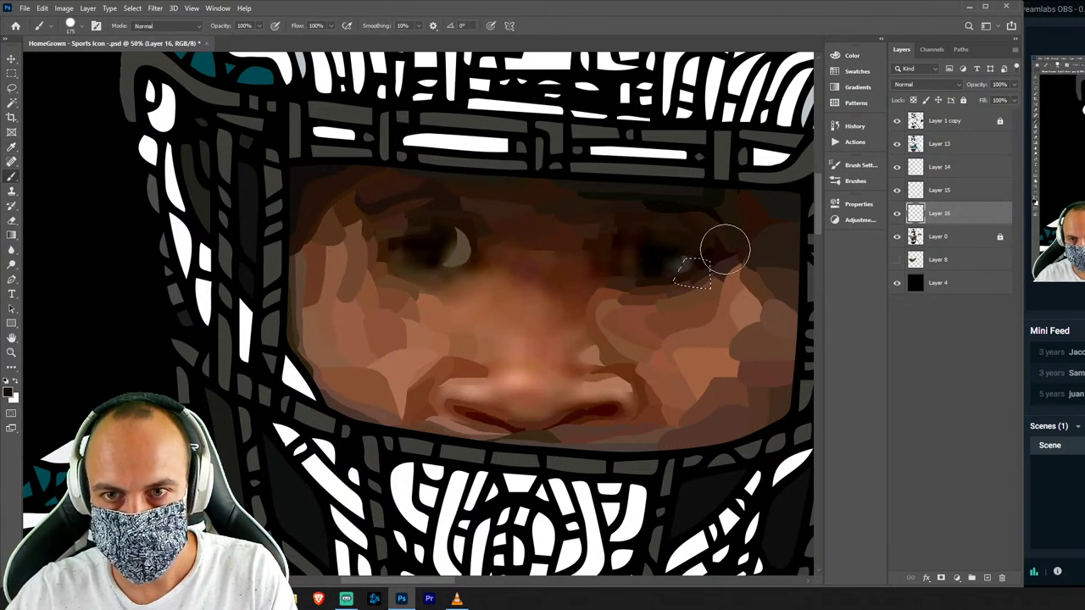
{"action": "left_click_drag", "start_coordinate": [685, 269], "coordinate": [678, 279]}
{"action": "key", "text": "ctrl+d"}
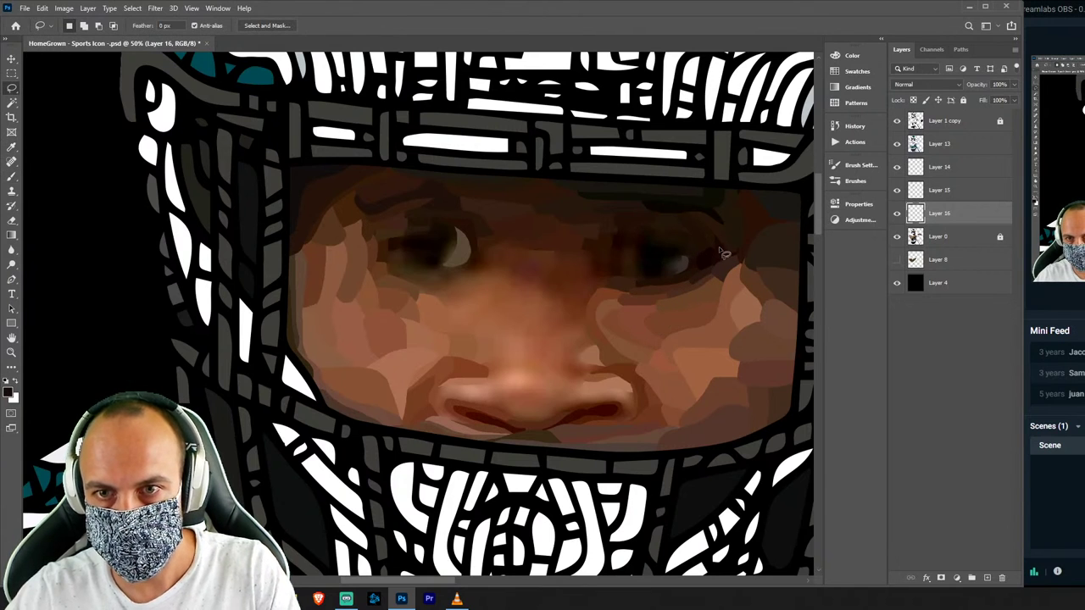
{"action": "key", "text": "l"}
{"action": "left_click", "coordinate": [897, 238]}
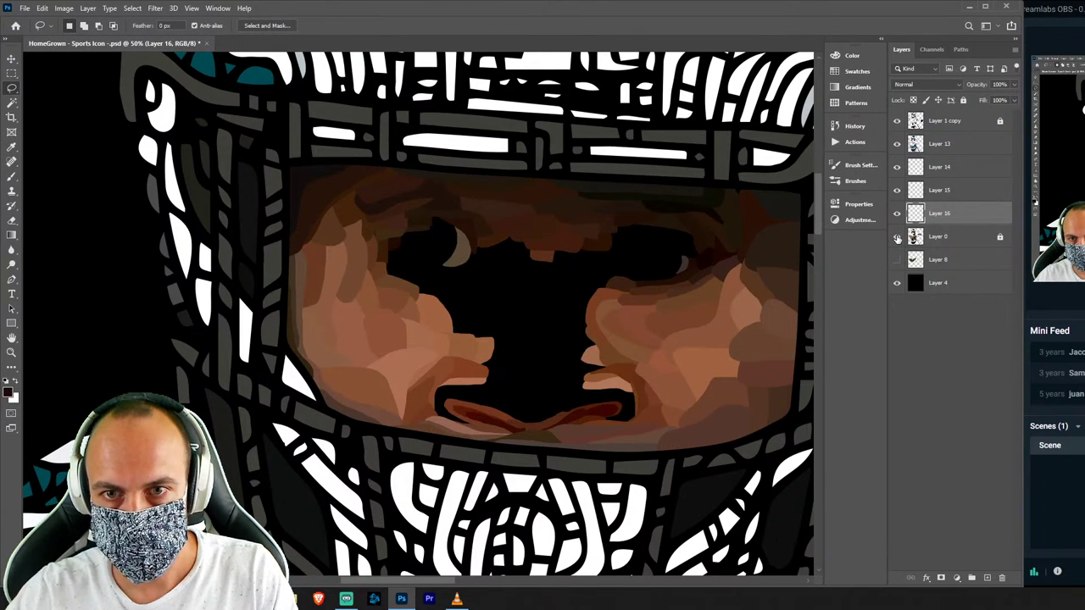
{"action": "left_click", "coordinate": [897, 237]}
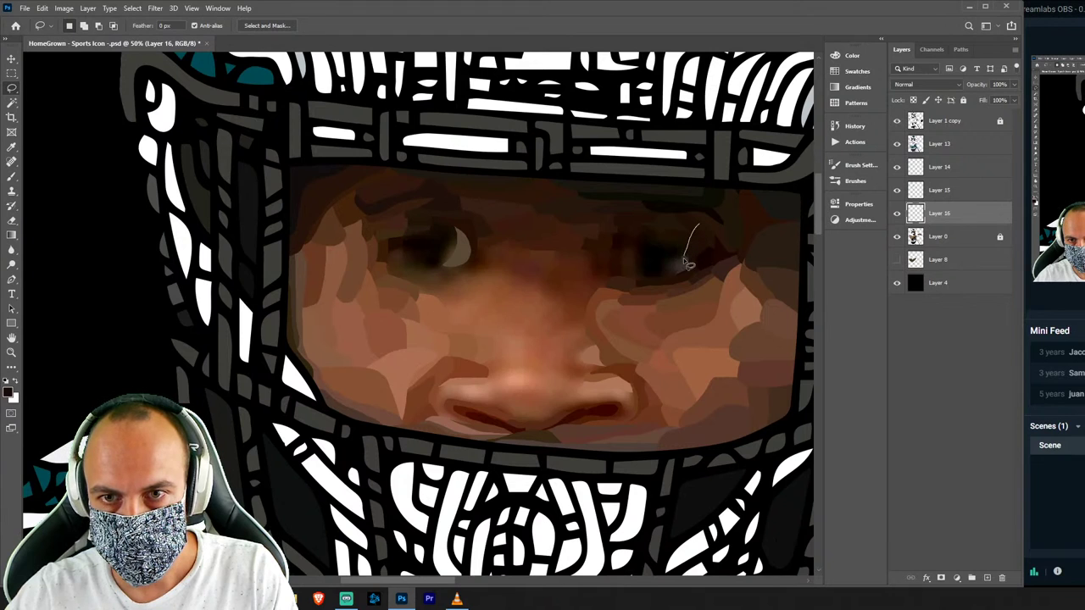
Paint a facet above the right-hand eye, compare against the photo, and add Layer 17.
{"action": "left_click_drag", "start_coordinate": [716, 253], "coordinate": [700, 259]}
{"action": "key", "text": "i"}
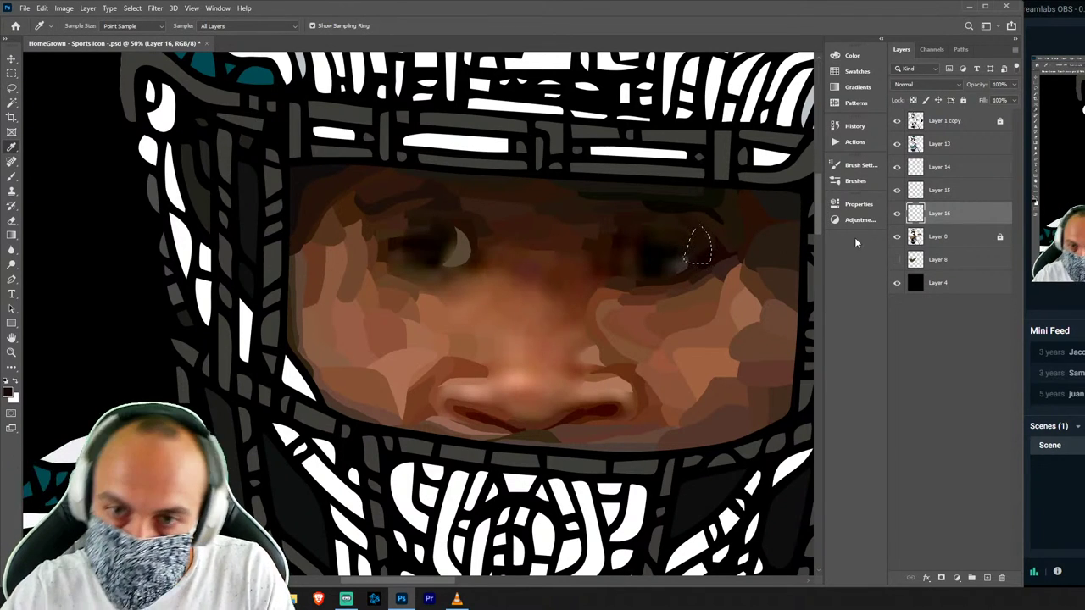
{"action": "left_click", "coordinate": [899, 214]}
{"action": "left_click", "coordinate": [897, 214]}
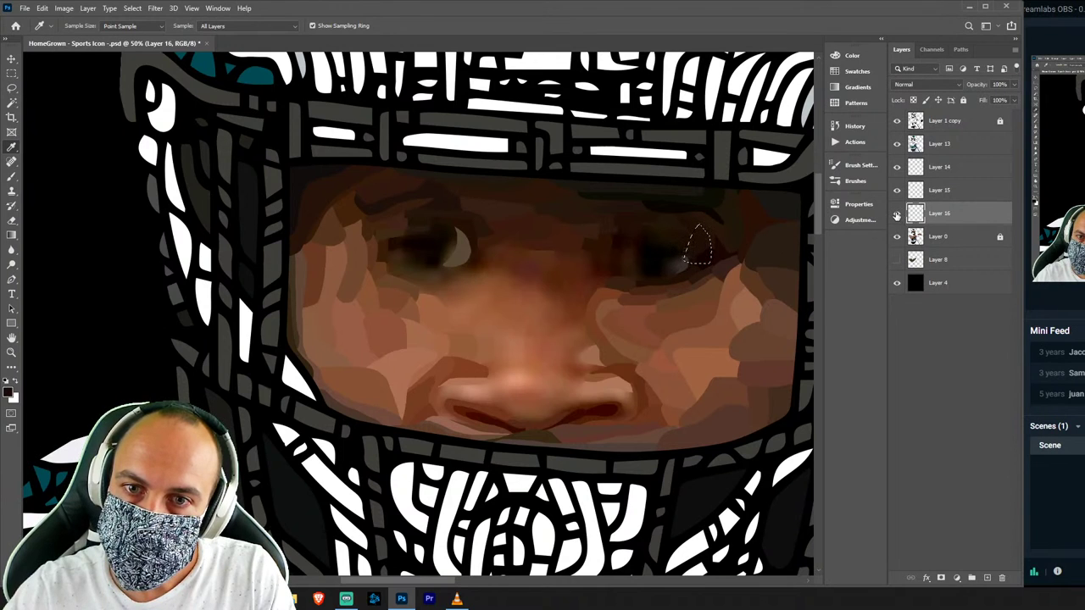
{"action": "left_click", "coordinate": [897, 237]}
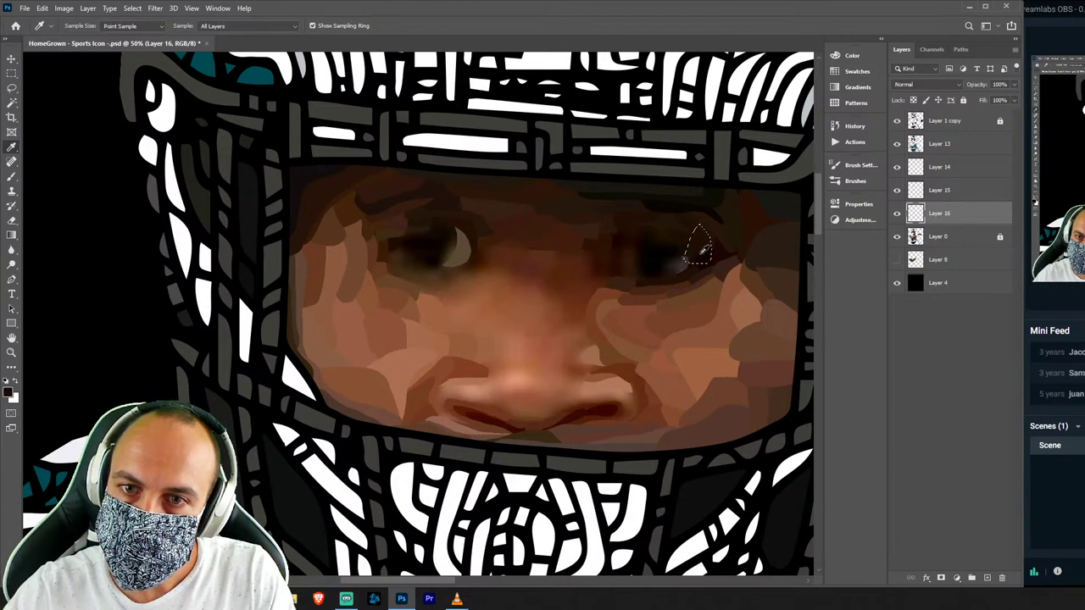
{"action": "key", "text": "b"}
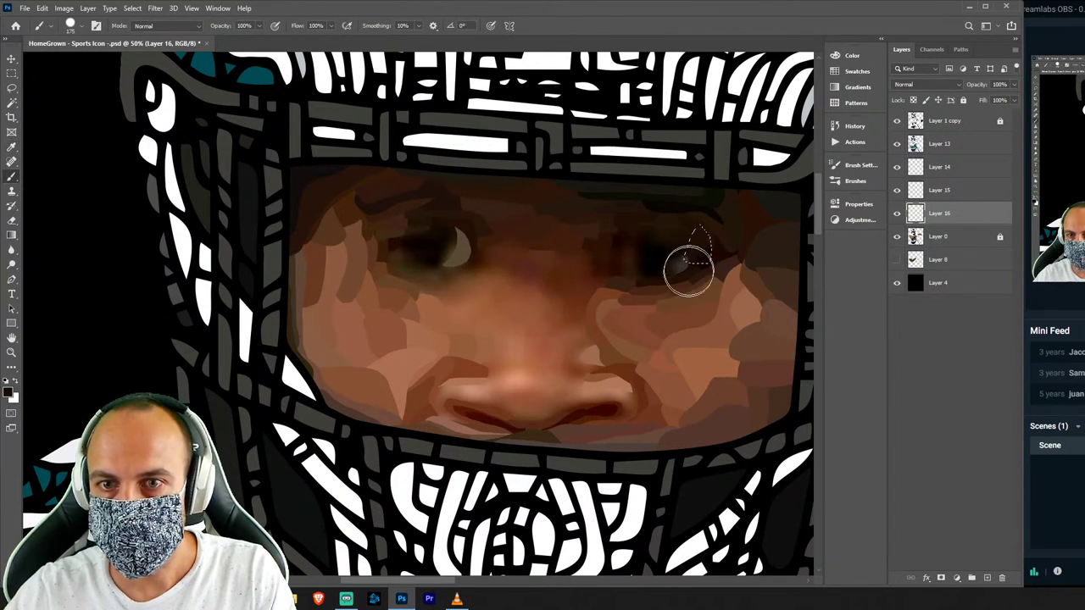
{"action": "key", "text": "ctrl+d"}
{"action": "key", "text": "l"}
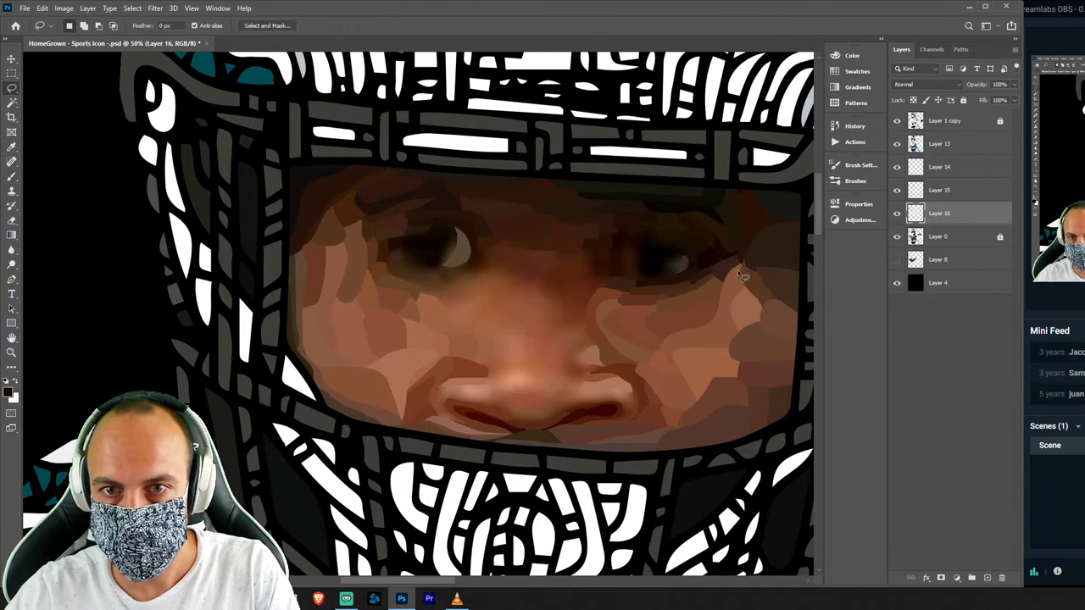
{"action": "left_click", "coordinate": [896, 237]}
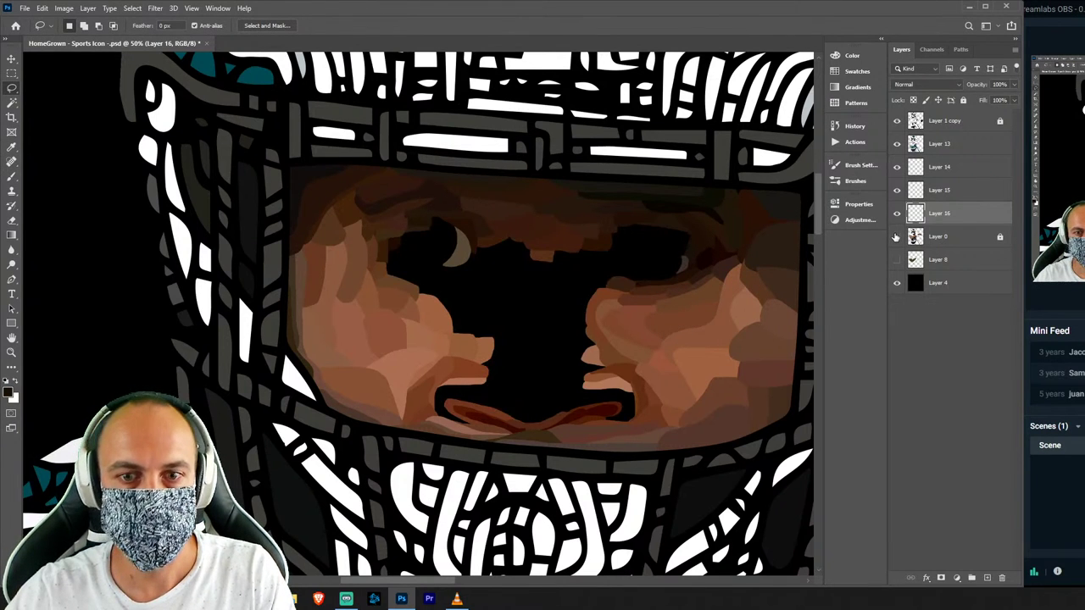
{"action": "left_click", "coordinate": [896, 236]}
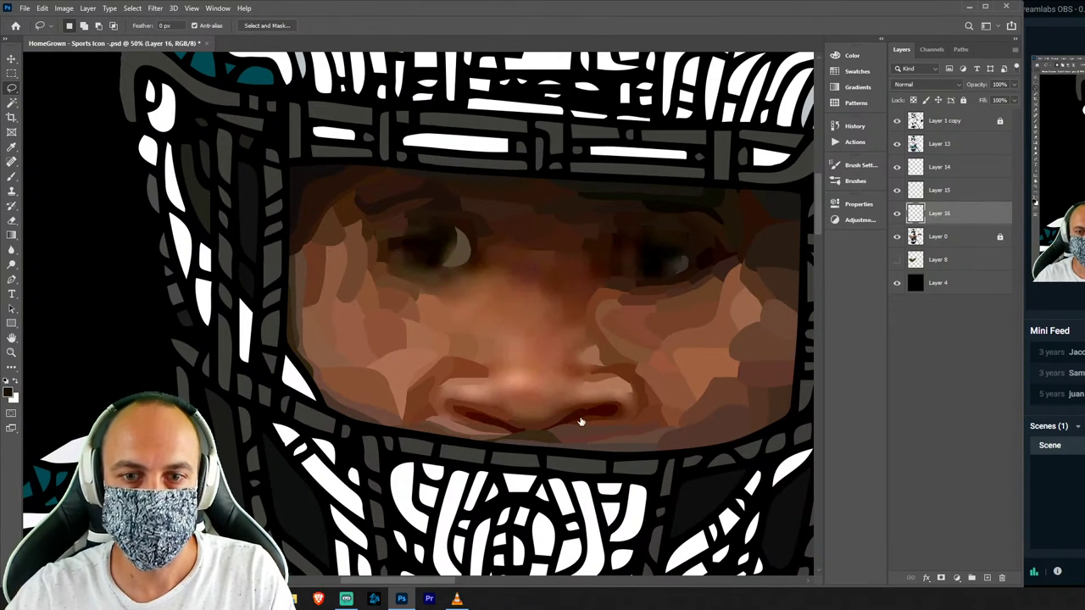
{"action": "left_click", "coordinate": [943, 239]}
{"action": "key", "text": "ctrl+shift+n"}
Confirm Layer 17 and paint a brown facet beside the right nostril.
{"action": "key", "text": "Return"}
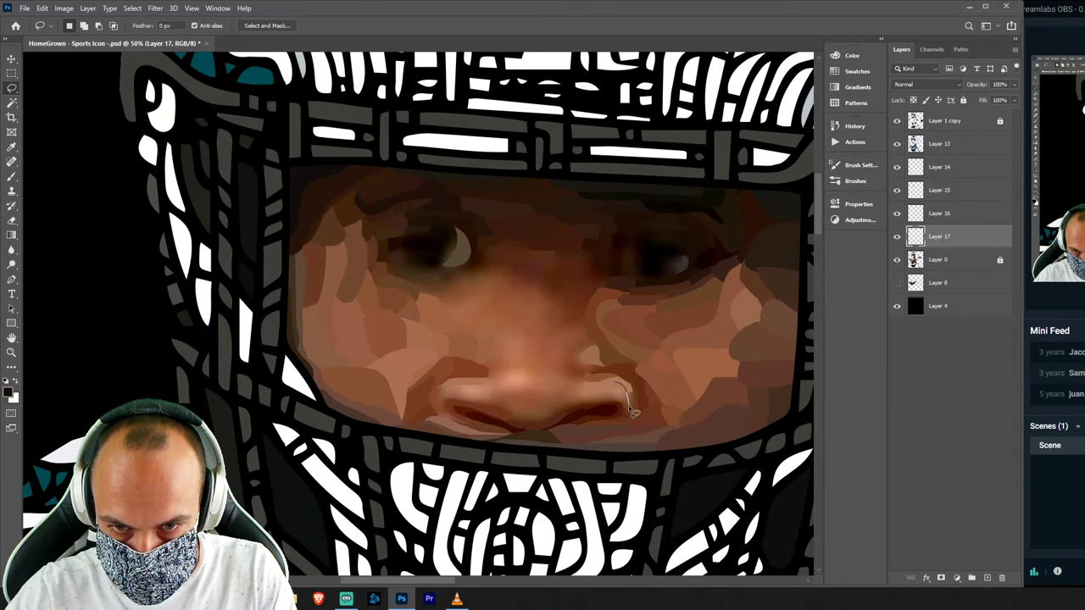
{"action": "left_click_drag", "start_coordinate": [640, 435], "coordinate": [661, 395]}
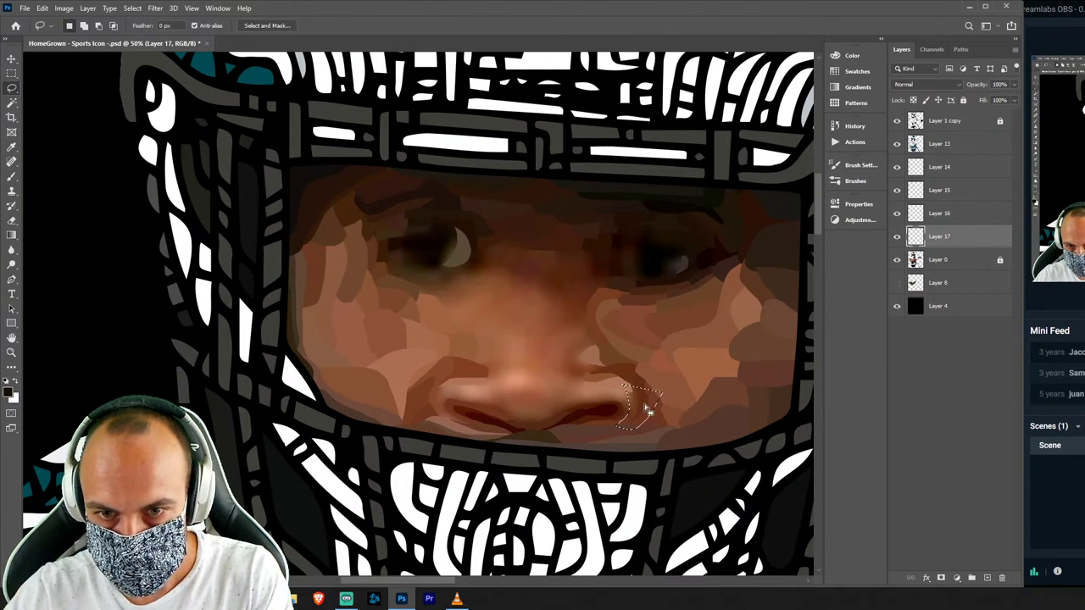
{"action": "key", "text": "i"}
{"action": "left_click", "coordinate": [636, 404]}
{"action": "key", "text": "b"}
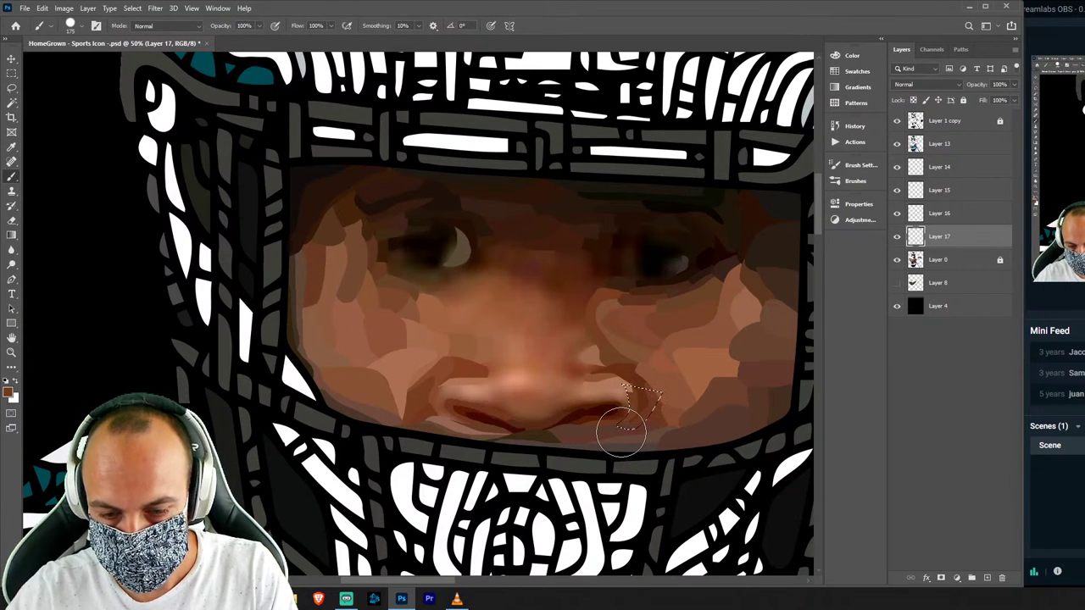
{"action": "key", "text": "l"}
{"action": "key", "text": "ctrl+d"}
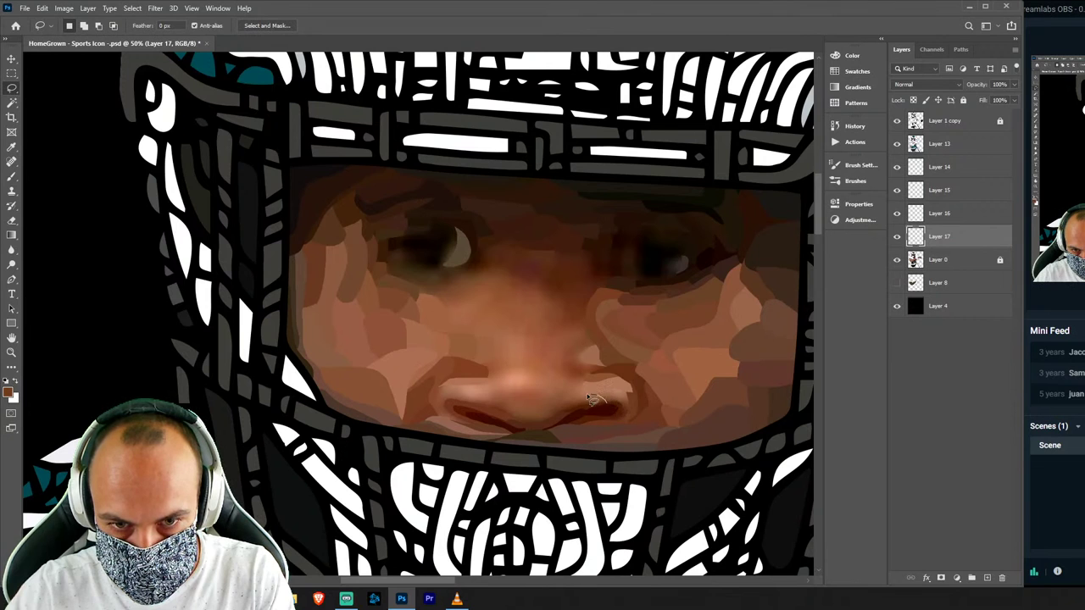
Paint a facet under the nose in a colour resampled from the nose.
{"action": "left_click_drag", "start_coordinate": [566, 433], "coordinate": [585, 420]}
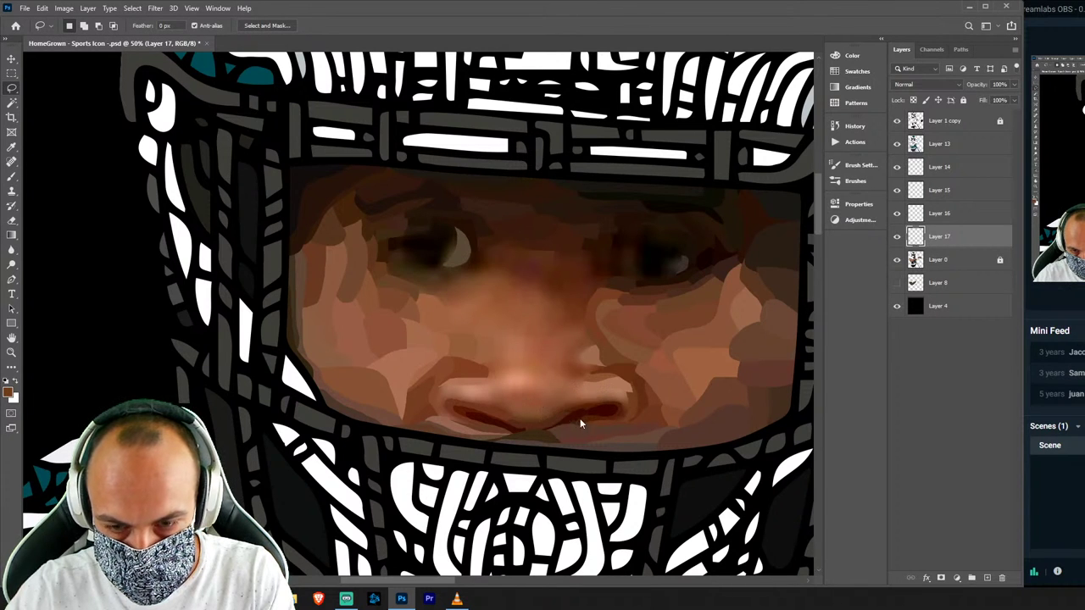
{"action": "key", "text": "i"}
{"action": "left_click", "coordinate": [572, 405]}
{"action": "left_click", "coordinate": [574, 397]}
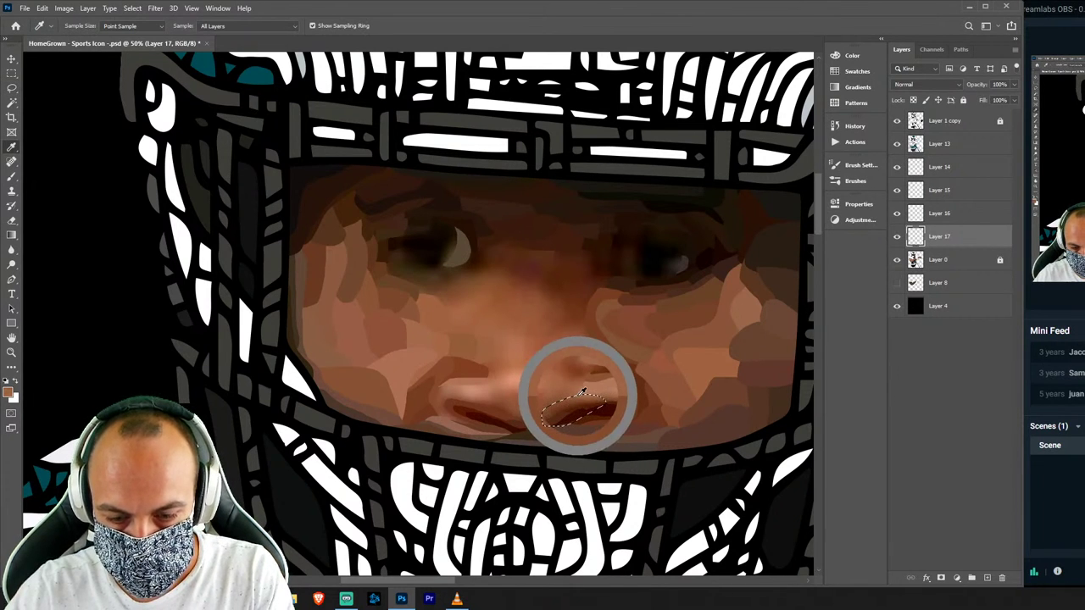
{"action": "left_click", "coordinate": [585, 399]}
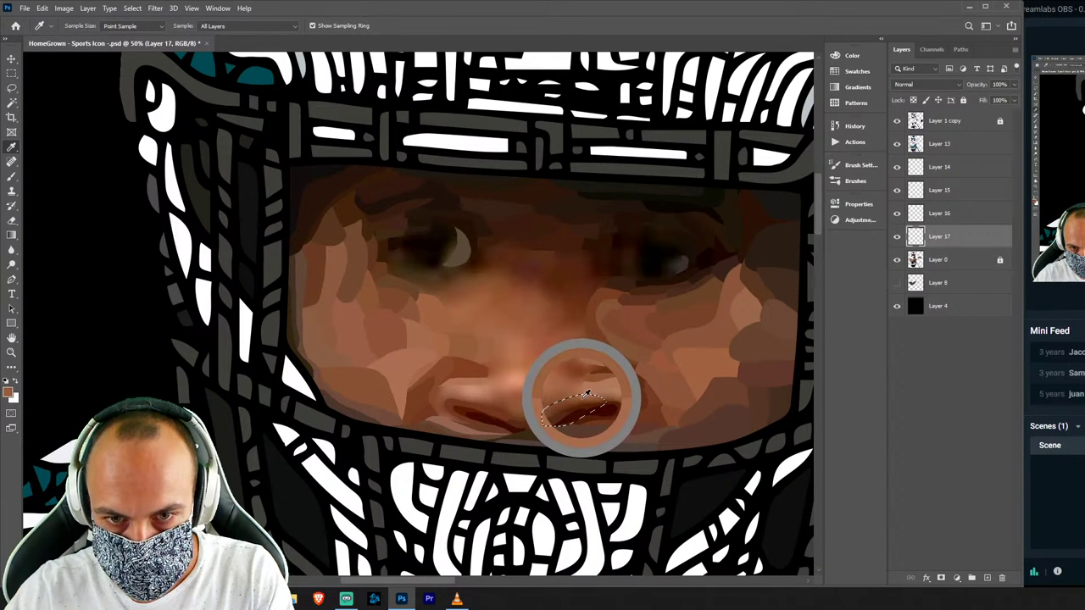
{"action": "key", "text": "b"}
{"action": "key", "text": "ctrl+d"}
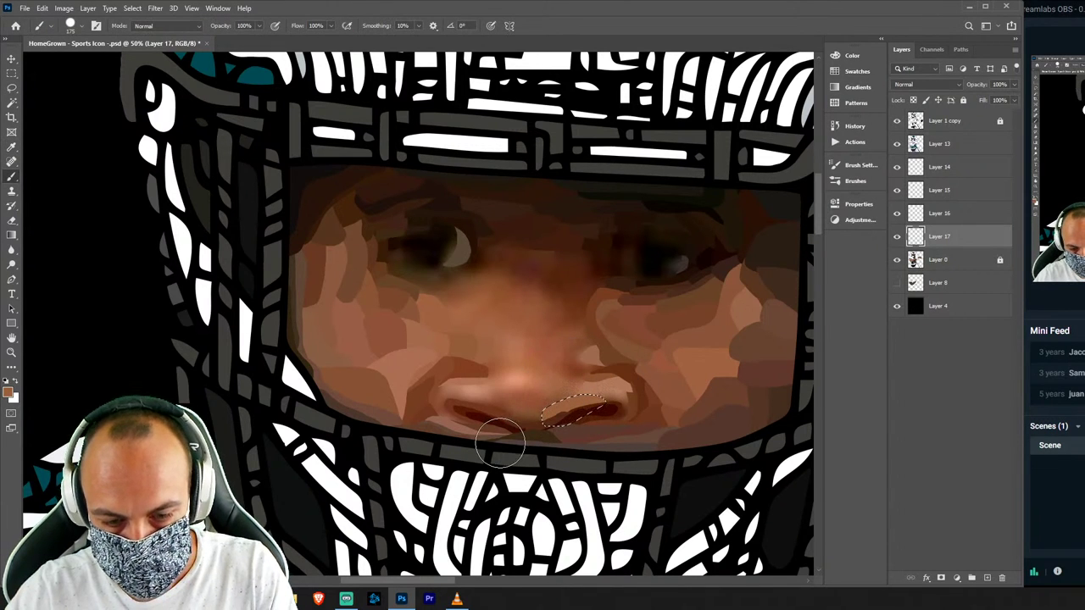
{"action": "key", "text": "l"}
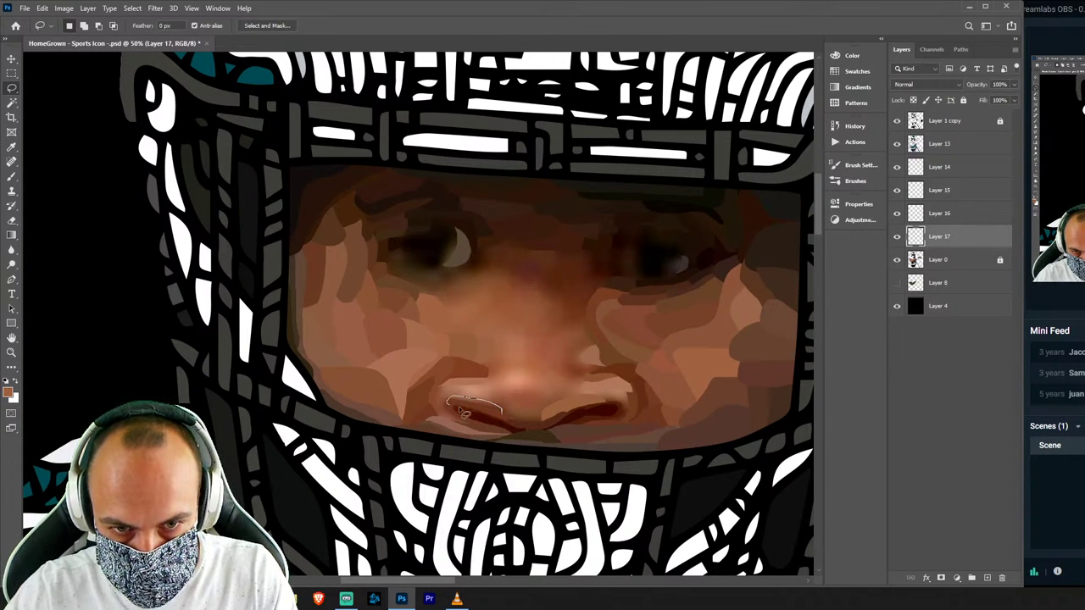
Paint a lip facet in a darker colour sampled from the photo.
{"action": "left_click_drag", "start_coordinate": [464, 413], "coordinate": [449, 401]}
{"action": "key", "text": "i"}
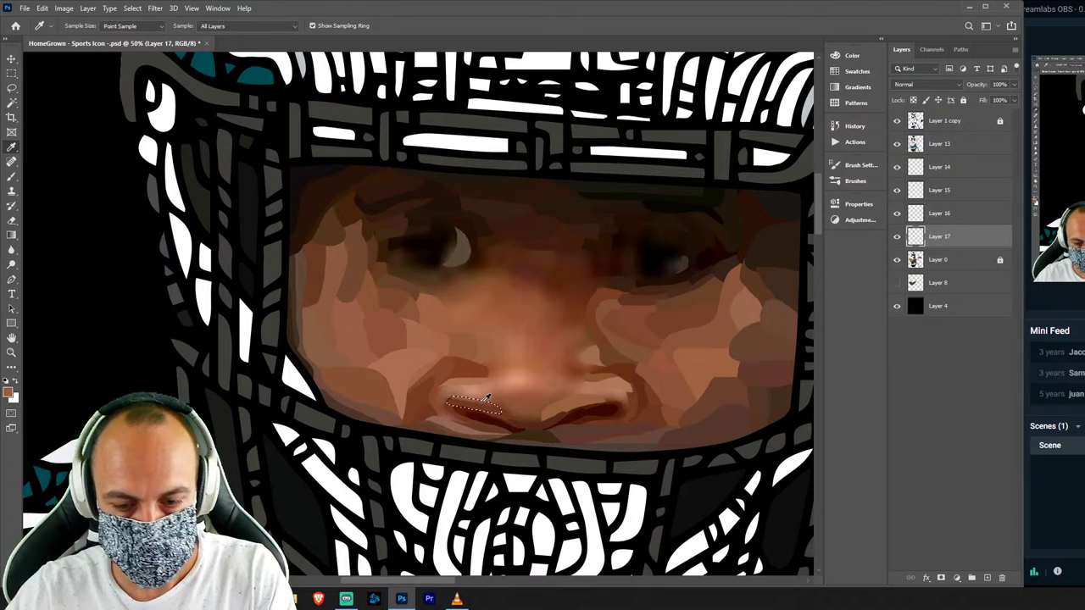
{"action": "left_click", "coordinate": [485, 399]}
{"action": "key", "text": "b"}
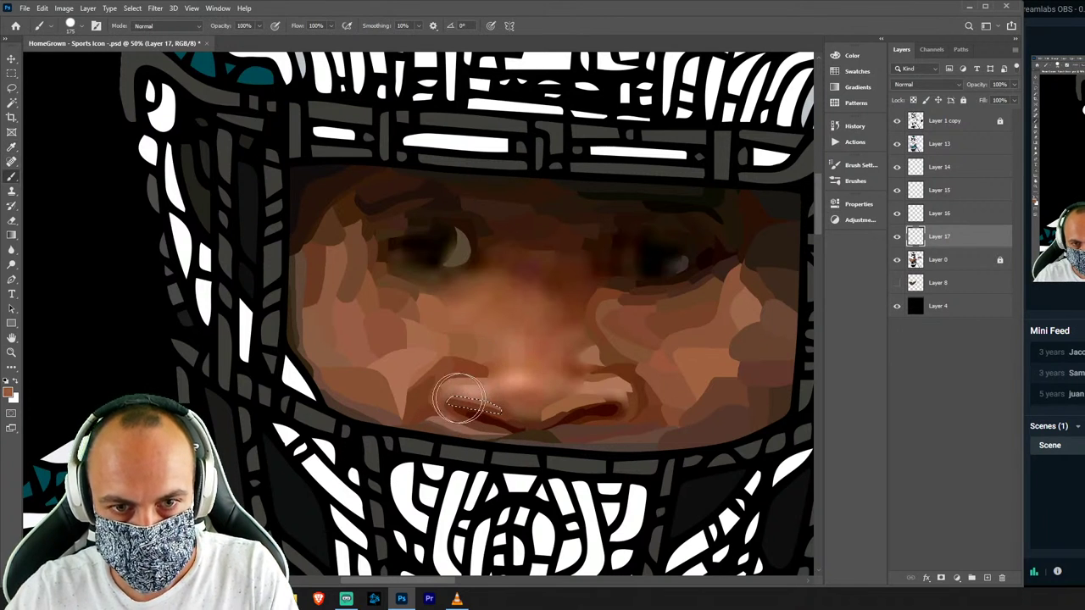
{"action": "left_click_drag", "start_coordinate": [458, 399], "coordinate": [487, 411]}
{"action": "key", "text": "ctrl+d"}
{"action": "key", "text": "l"}
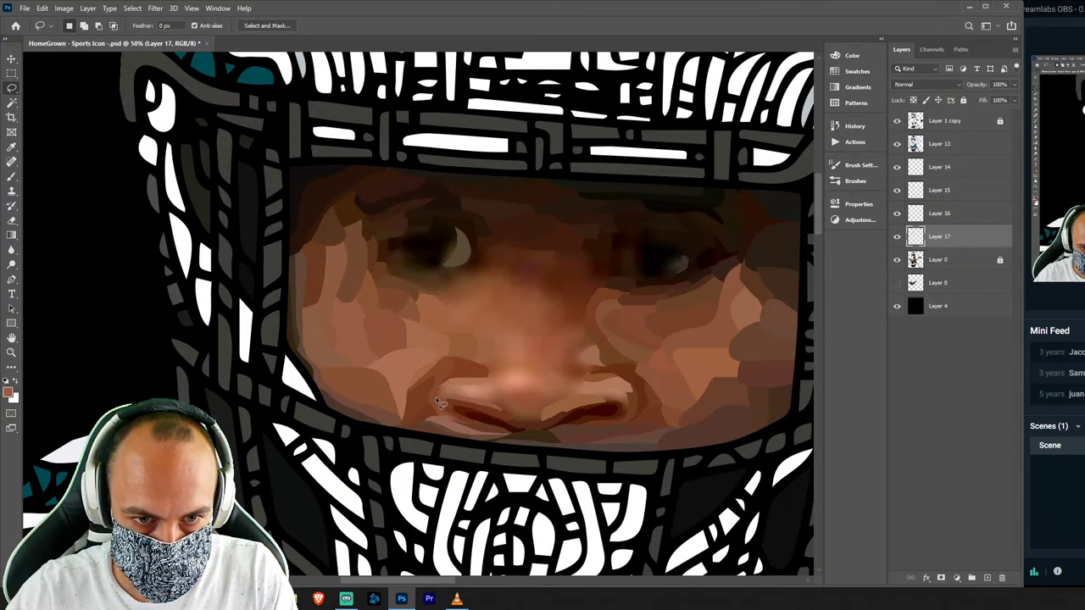
Paint a facet from the lip corner upward, touching it up with the eraser.
{"action": "left_click_drag", "start_coordinate": [435, 397], "coordinate": [466, 388]}
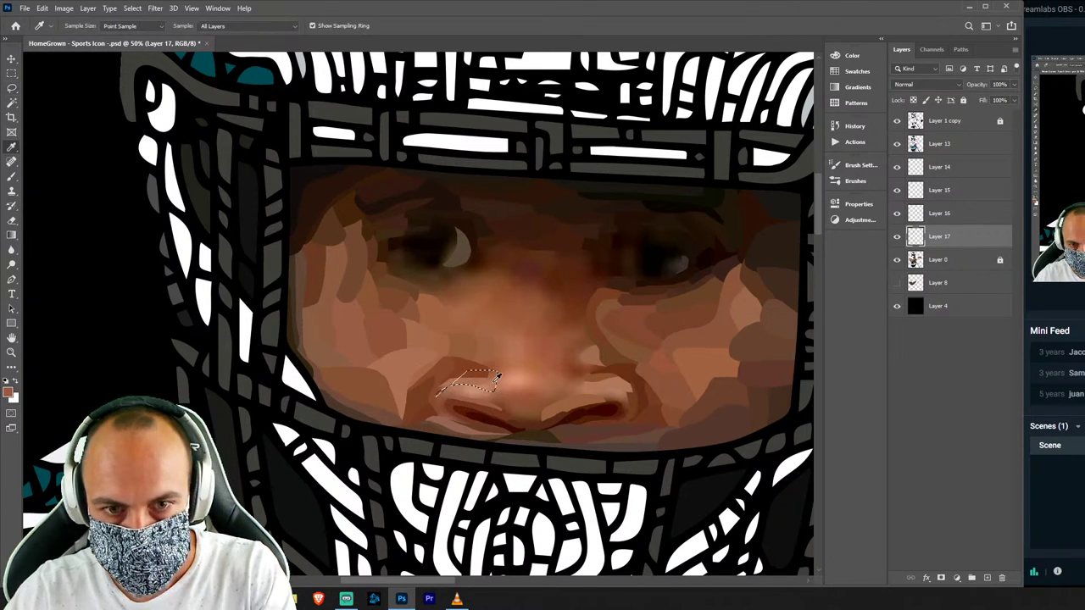
{"action": "key", "text": "b"}
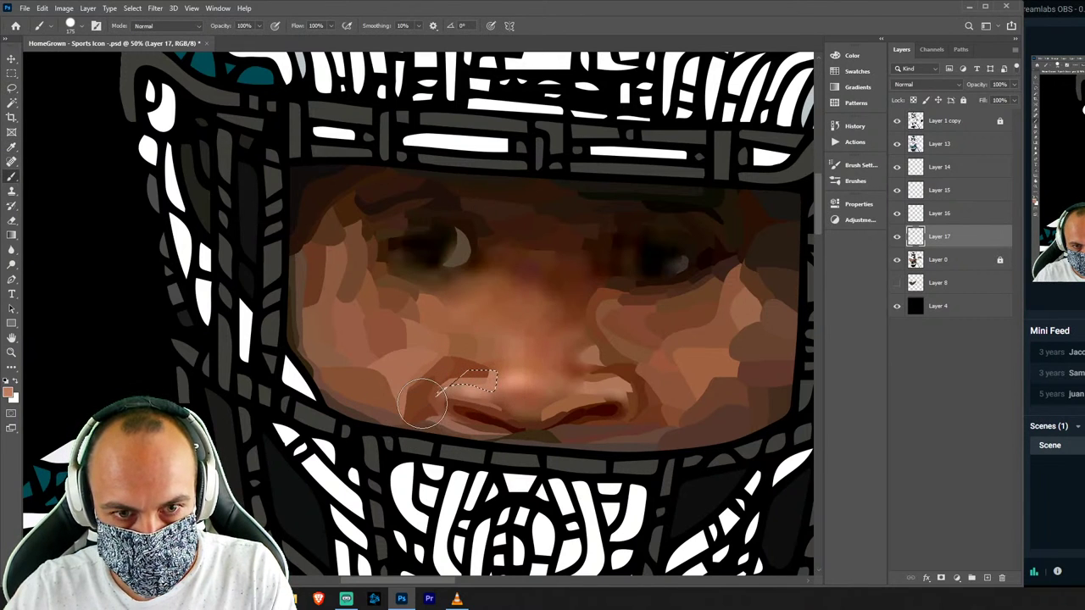
{"action": "key", "text": "e"}
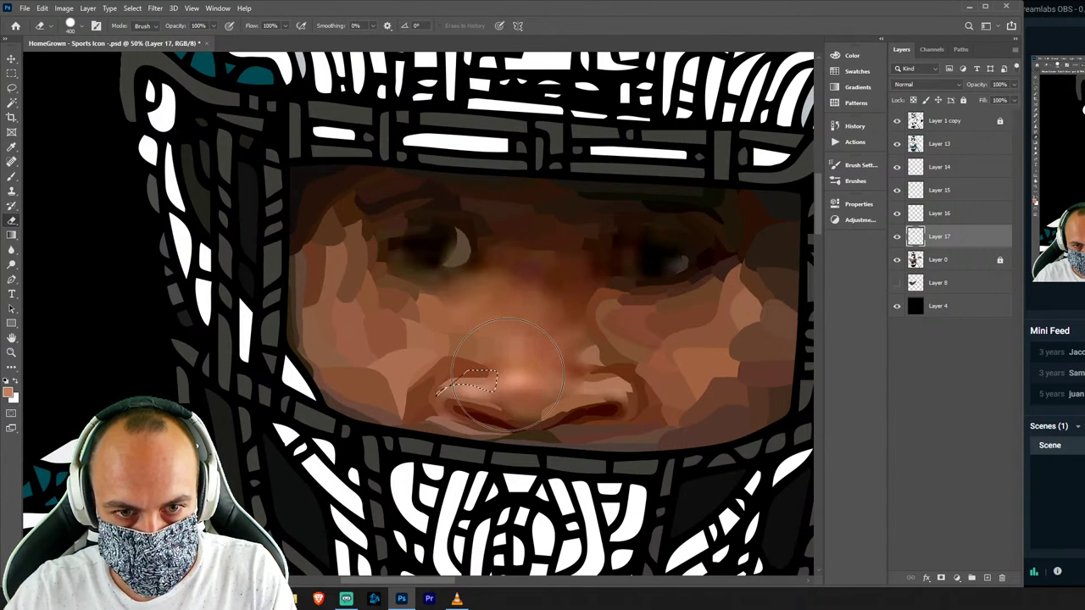
{"action": "key", "text": "b"}
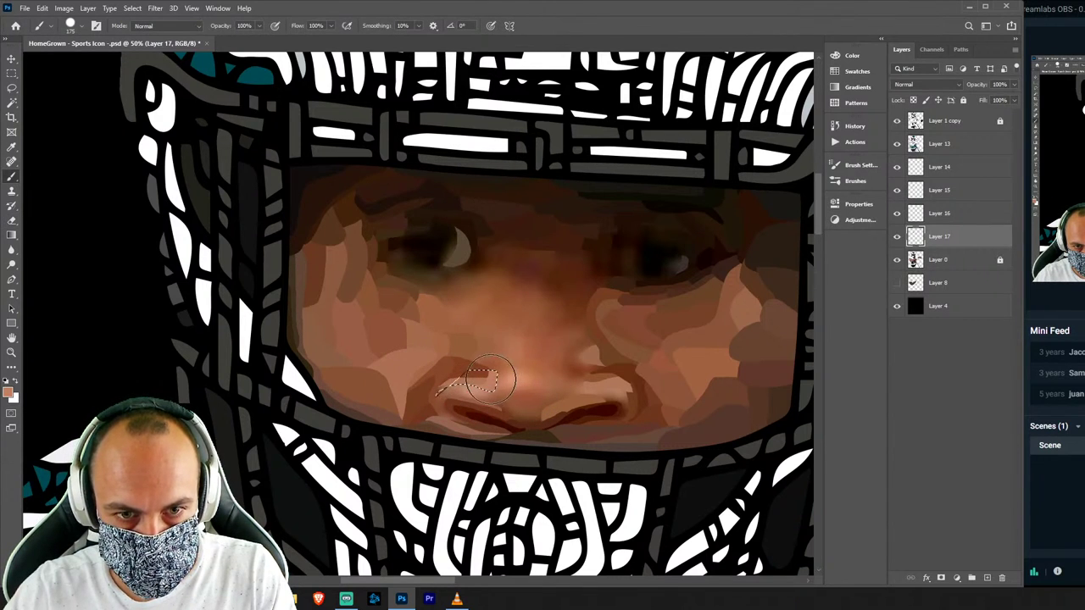
{"action": "key", "text": "ctrl+d"}
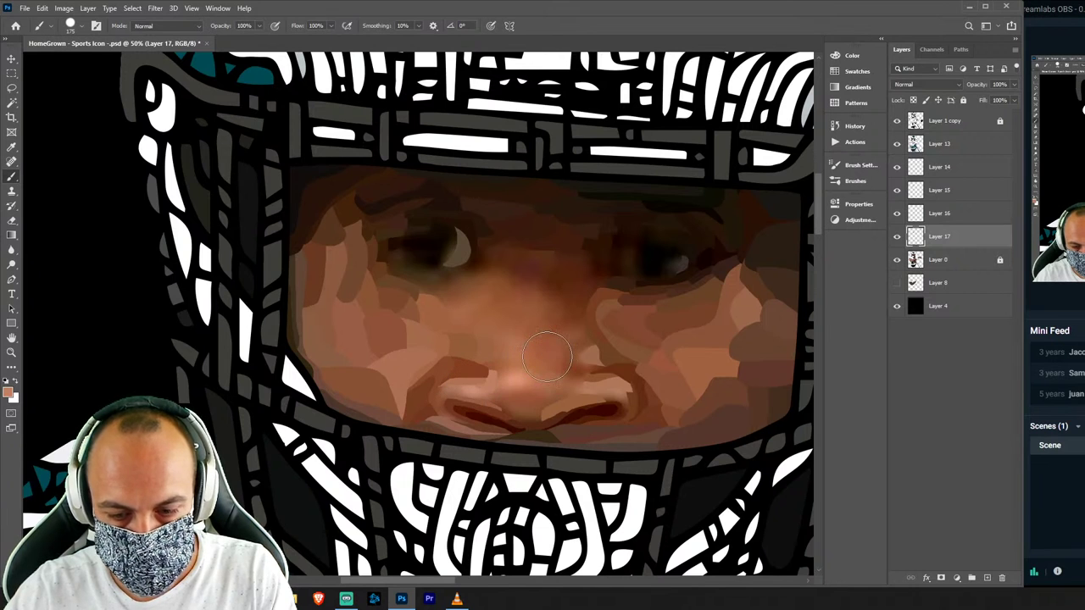
{"action": "key", "text": "l"}
Check the facets by toggling Layer 0, then outline a lower-lip facet for painting.
{"action": "left_click", "coordinate": [896, 258]}
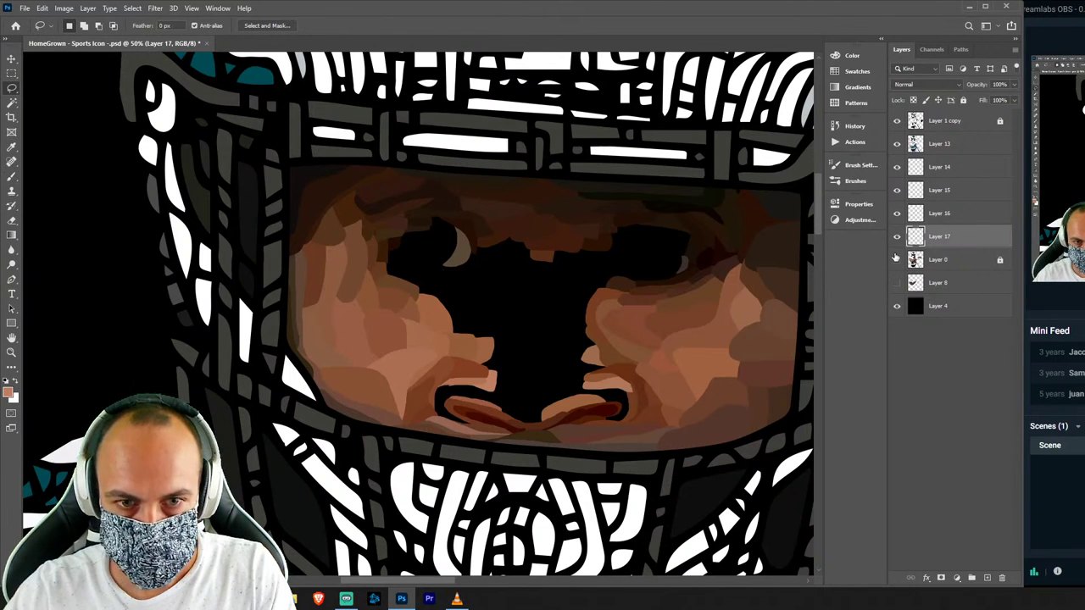
{"action": "left_click", "coordinate": [896, 259]}
{"action": "left_click", "coordinate": [958, 260]}
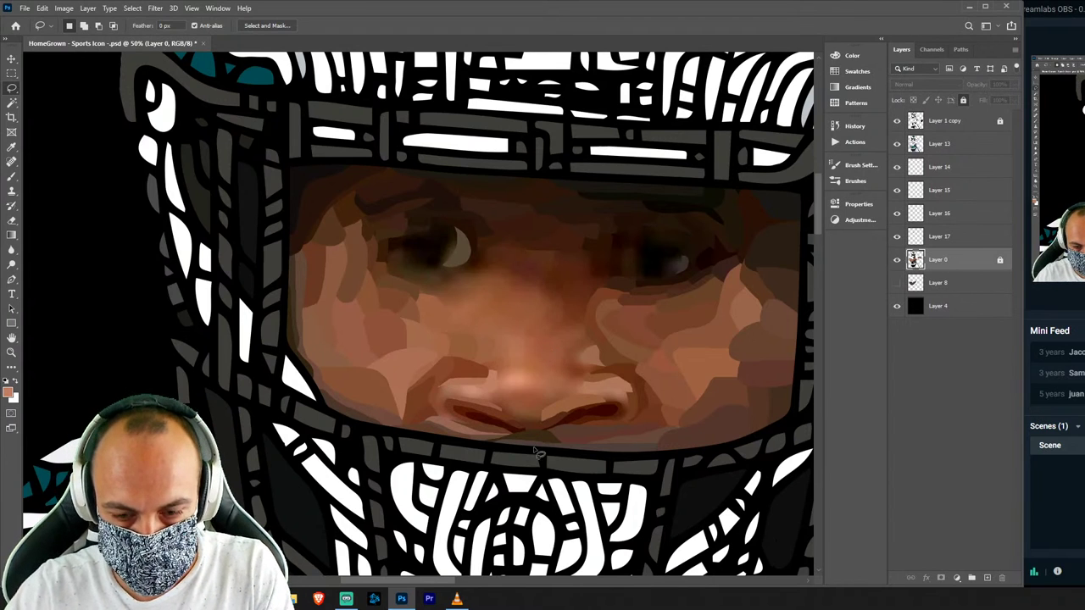
{"action": "left_click", "coordinate": [897, 260]}
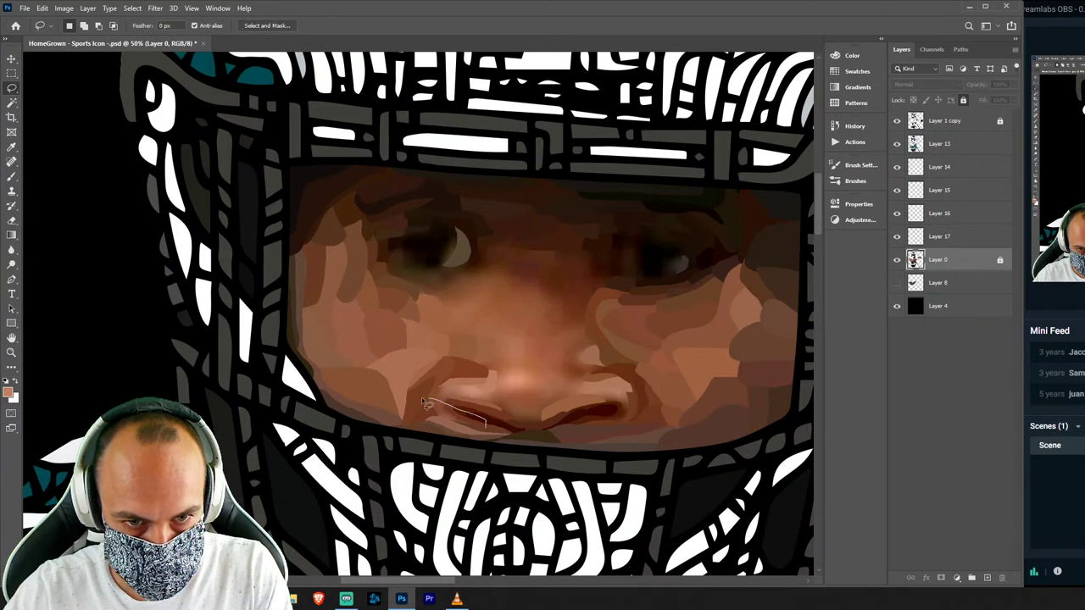
{"action": "left_click_drag", "start_coordinate": [424, 403], "coordinate": [477, 443]}
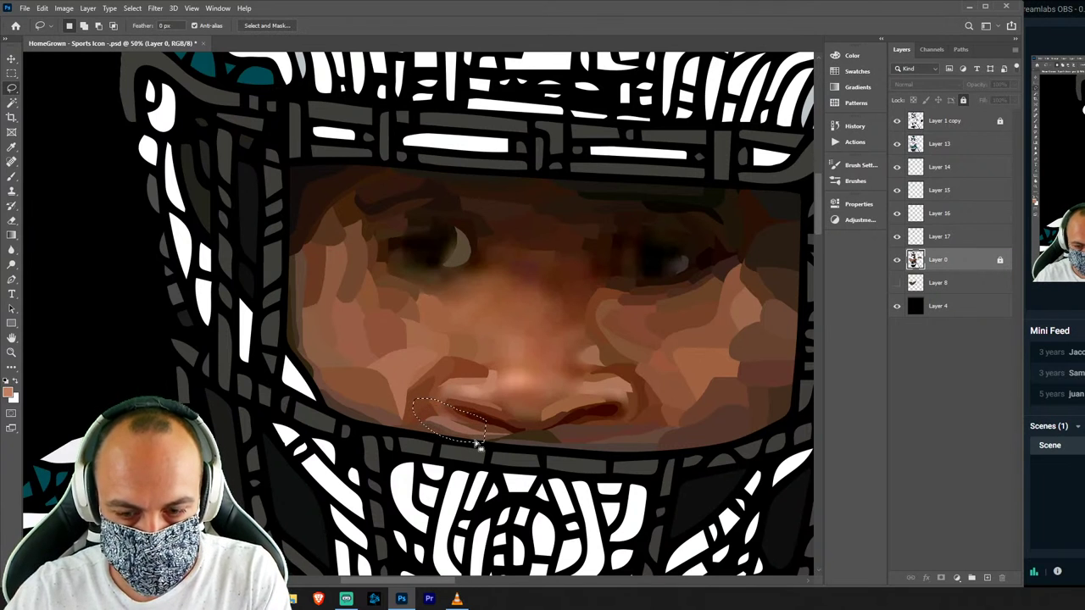
{"action": "key", "text": "b"}
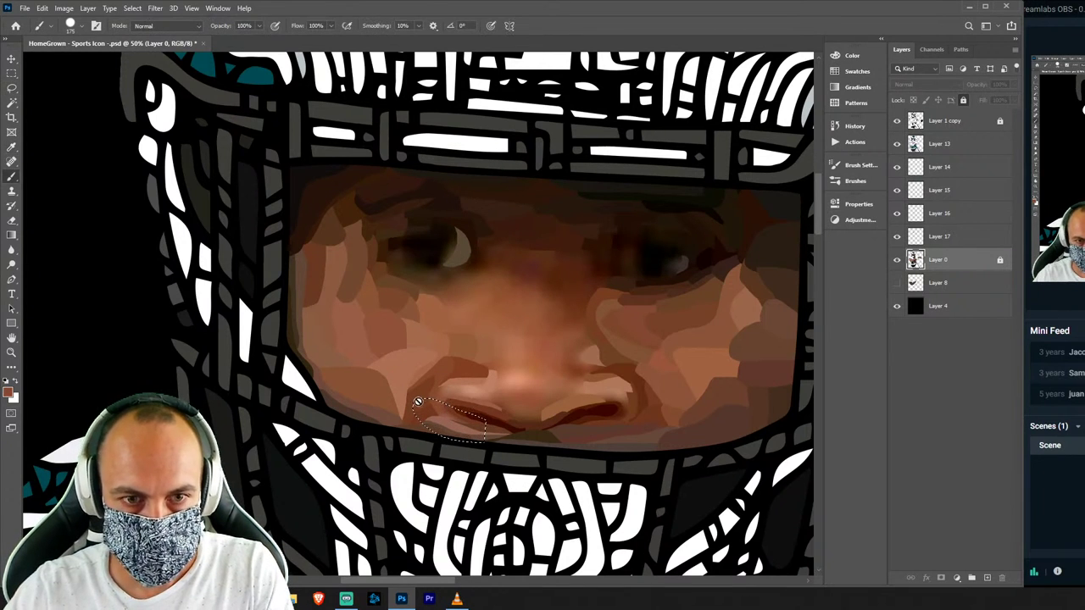
Add Layer 18 above the photo and finish its lip facet.
{"action": "key", "text": "ctrl+shift+n"}
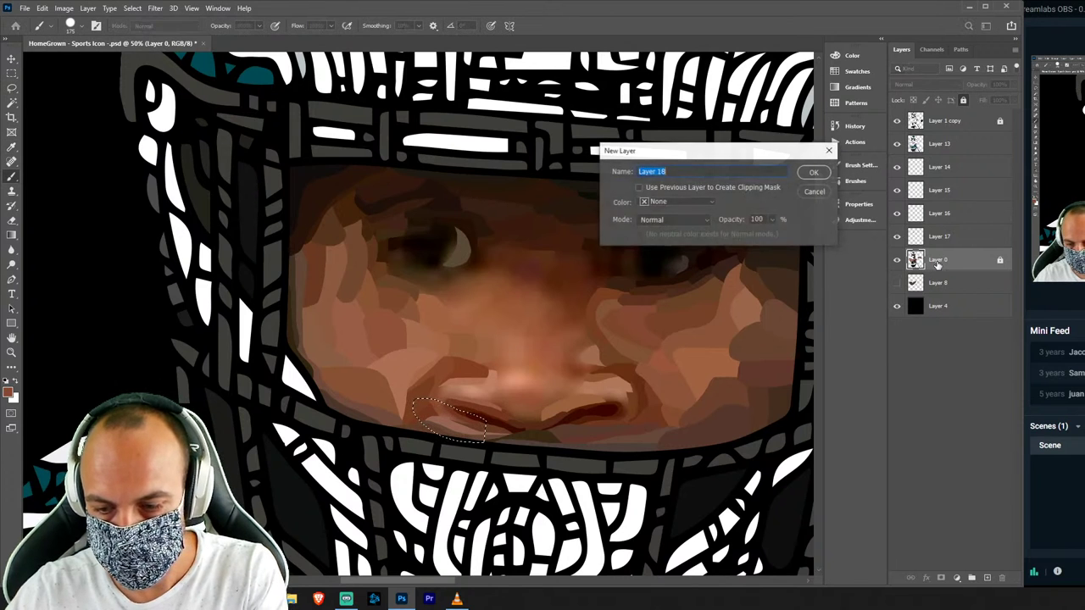
{"action": "key", "text": "Return"}
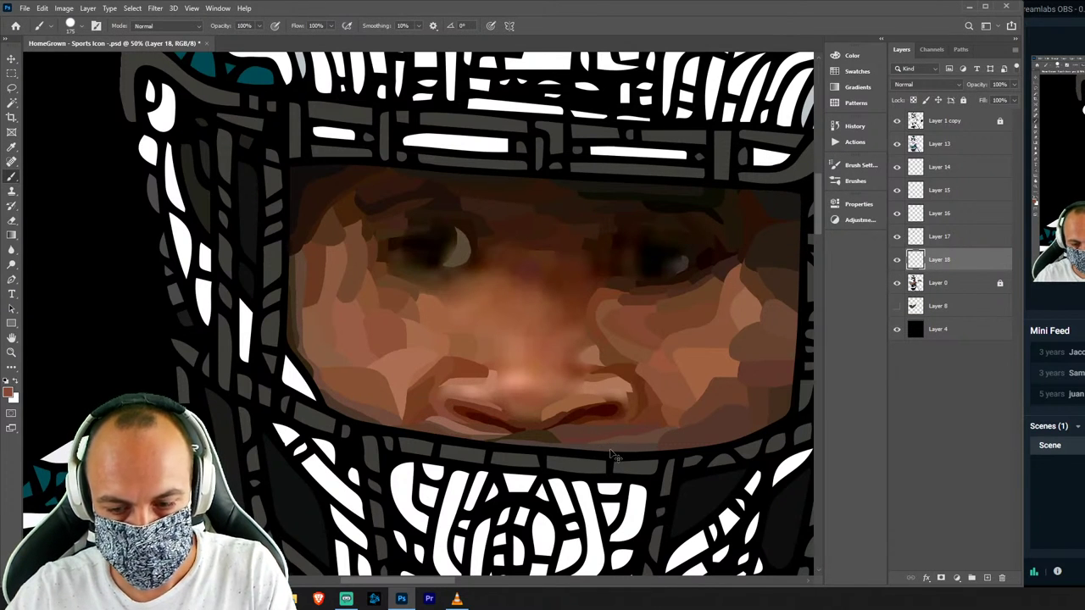
{"action": "key", "text": "ctrl+d"}
{"action": "key", "text": "l"}
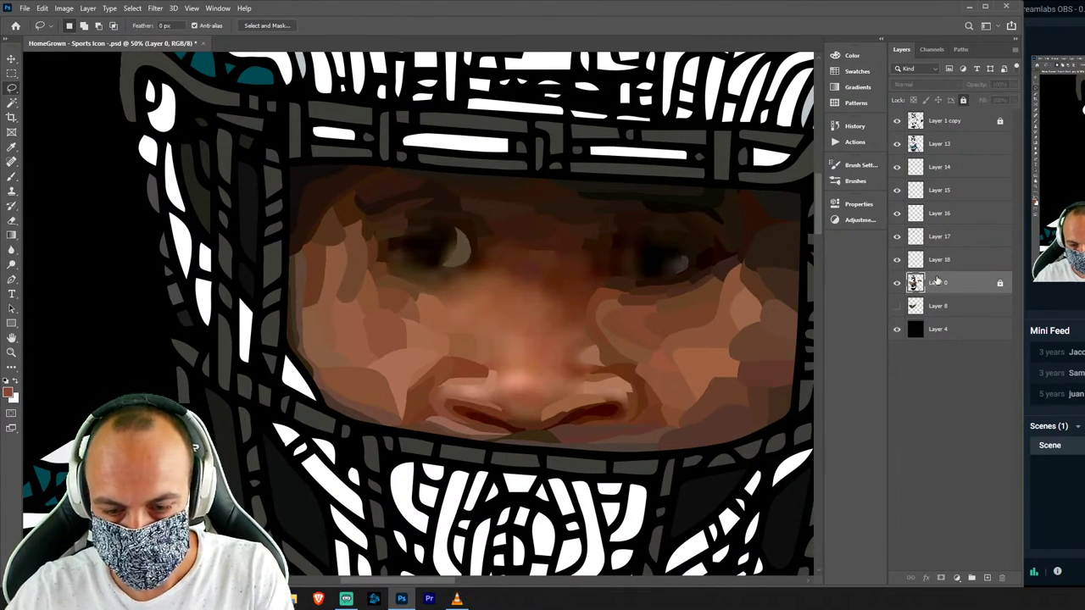
On new Layer 19, paint a facet at the lip corner in a colour sampled from the lip.
{"action": "key", "text": "ctrl+shift+n"}
{"action": "key", "text": "Return"}
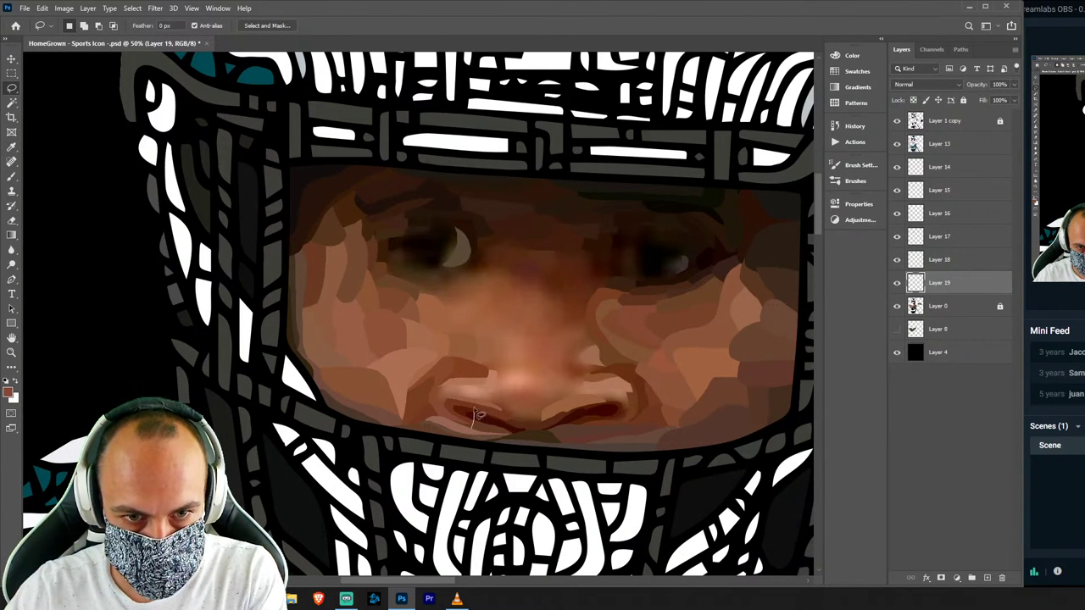
{"action": "left_click_drag", "start_coordinate": [428, 431], "coordinate": [457, 436]}
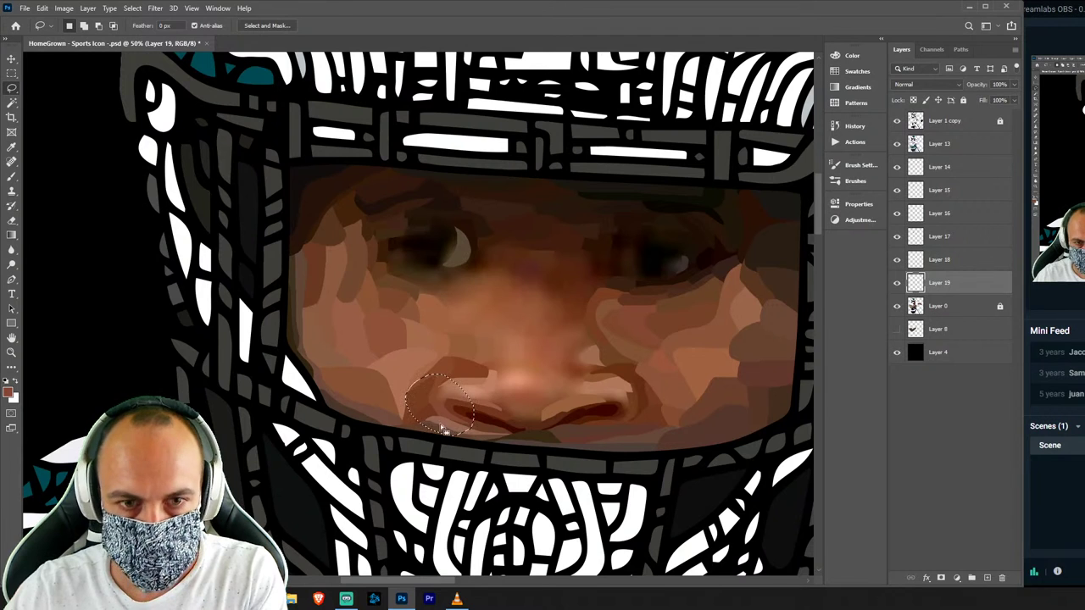
{"action": "key", "text": "i"}
{"action": "left_click", "coordinate": [456, 387]}
{"action": "key", "text": "b"}
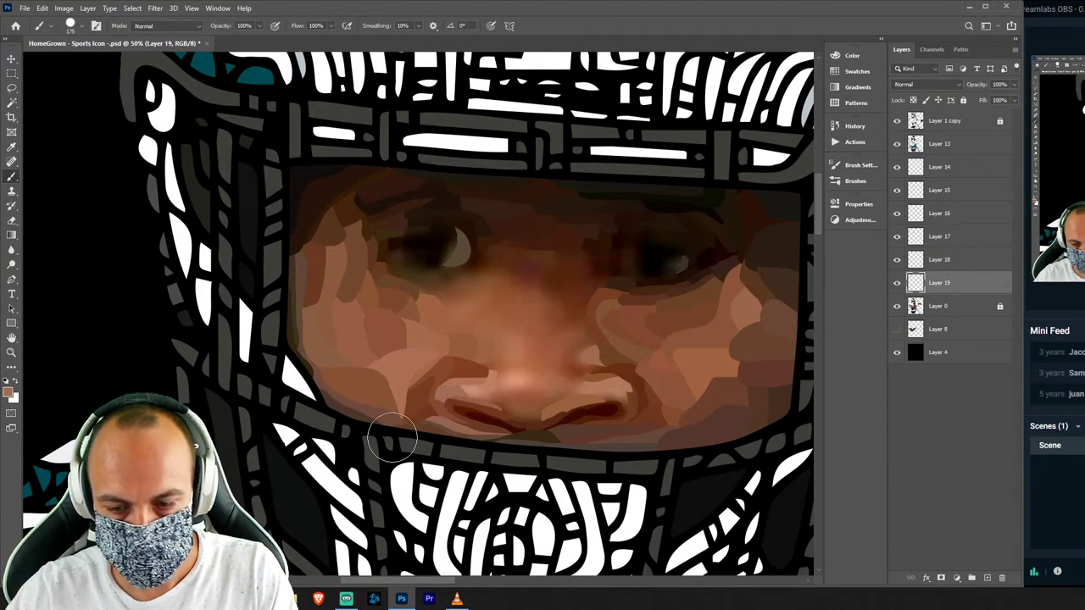
{"action": "key", "text": "ctrl+d"}
{"action": "key", "text": "l"}
On new Layer 20 above the photo, paint a facet over the upper lip.
{"action": "left_click", "coordinate": [945, 307]}
{"action": "key", "text": "ctrl+shift+n"}
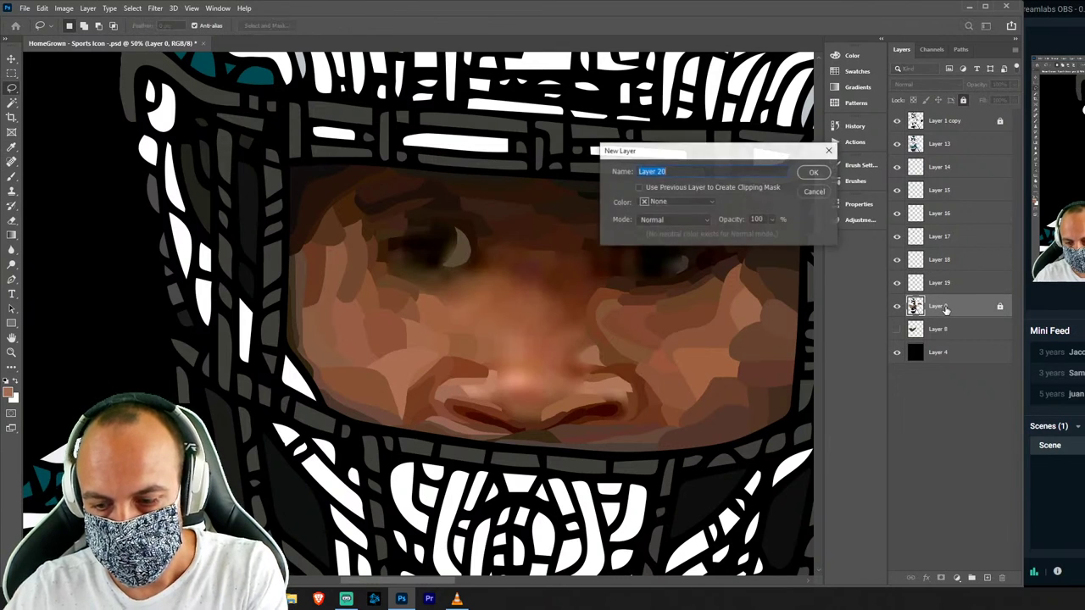
{"action": "key", "text": "Return"}
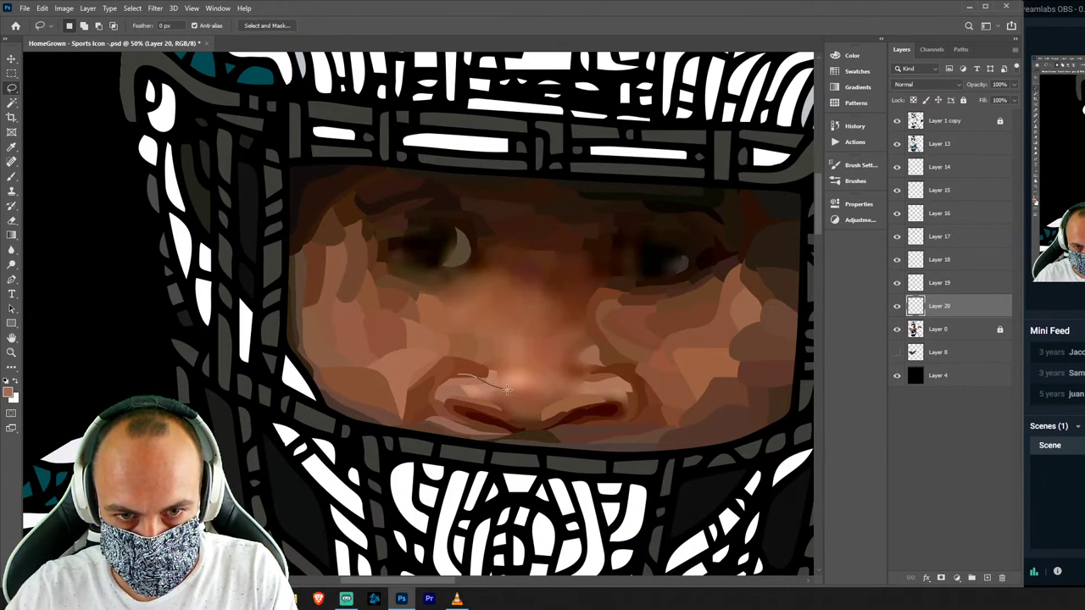
{"action": "left_click_drag", "start_coordinate": [479, 424], "coordinate": [451, 395]}
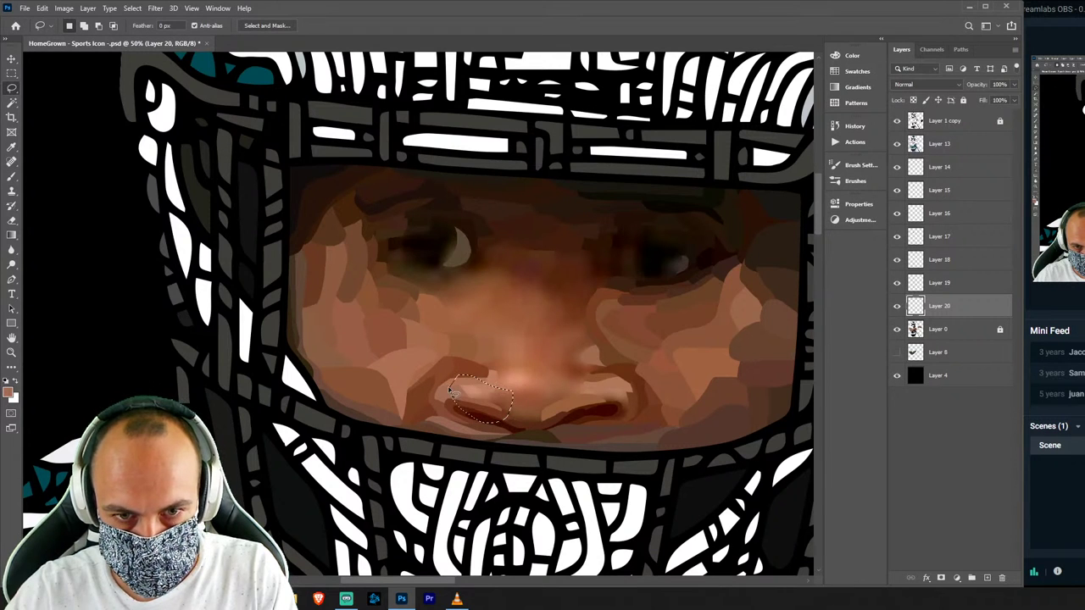
{"action": "key", "text": "i"}
{"action": "key", "text": "b"}
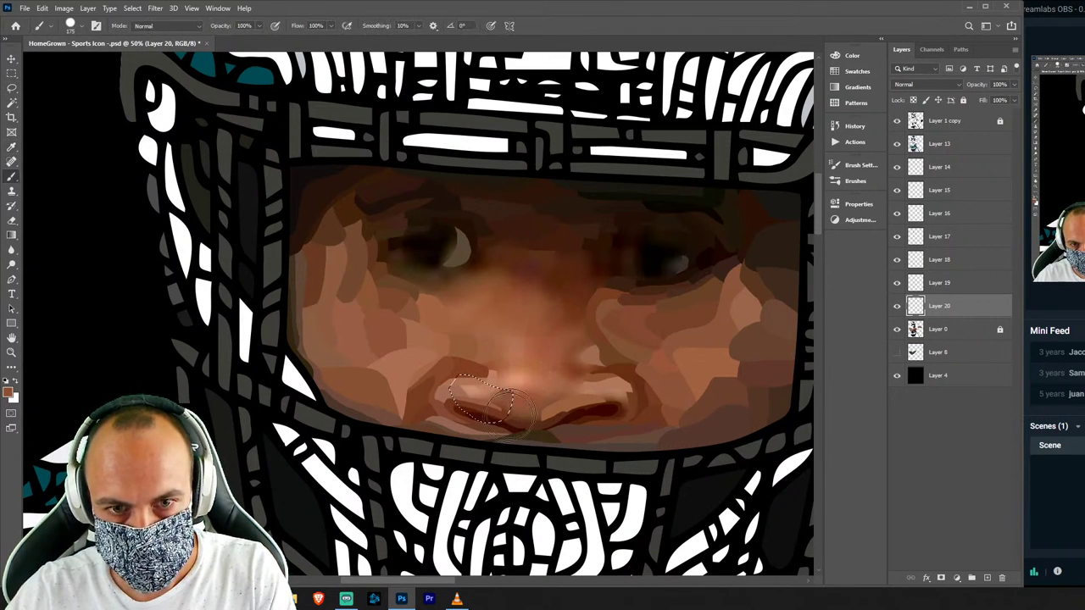
On new Layer 21, paint lighter tones and a darker lip line, then select the new facet layers.
{"action": "left_click", "coordinate": [941, 332]}
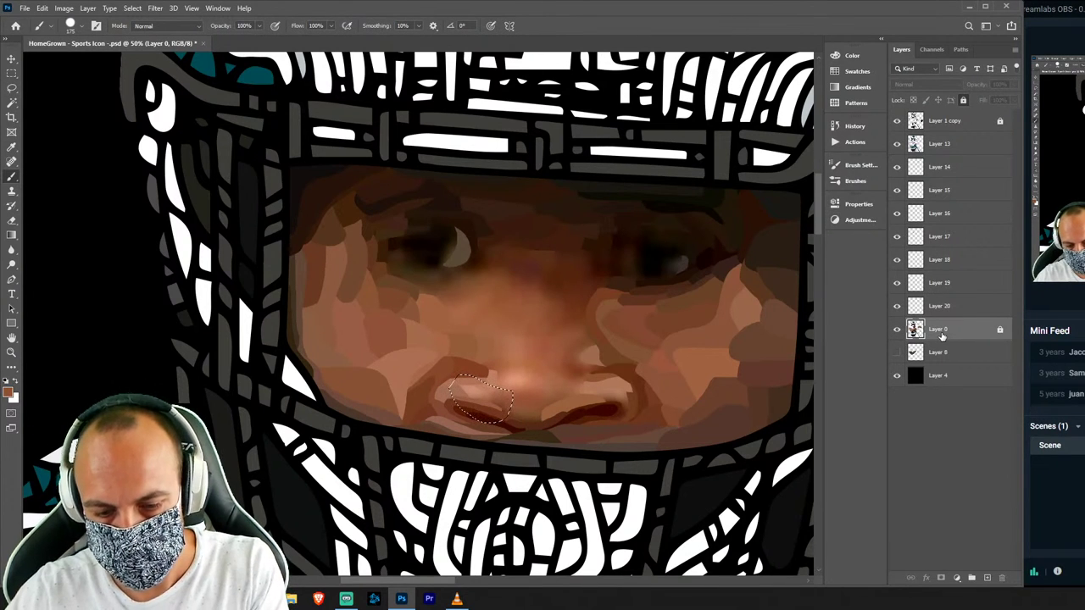
{"action": "key", "text": "ctrl+shift+n"}
{"action": "key", "text": "Return"}
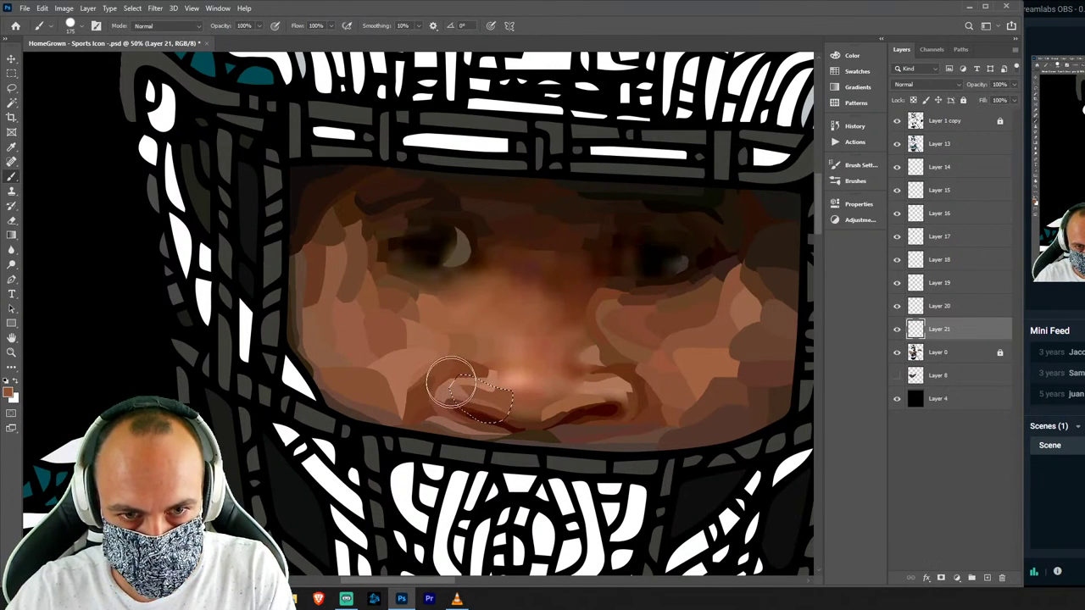
{"action": "mouse_move", "coordinate": [450, 384]}
{"action": "left_mouse_down"}
{"action": "mouse_move", "coordinate": [517, 385]}
{"action": "mouse_move", "coordinate": [480, 363]}
{"action": "mouse_move", "coordinate": [441, 399]}
{"action": "mouse_move", "coordinate": [509, 407]}
{"action": "left_mouse_up"}
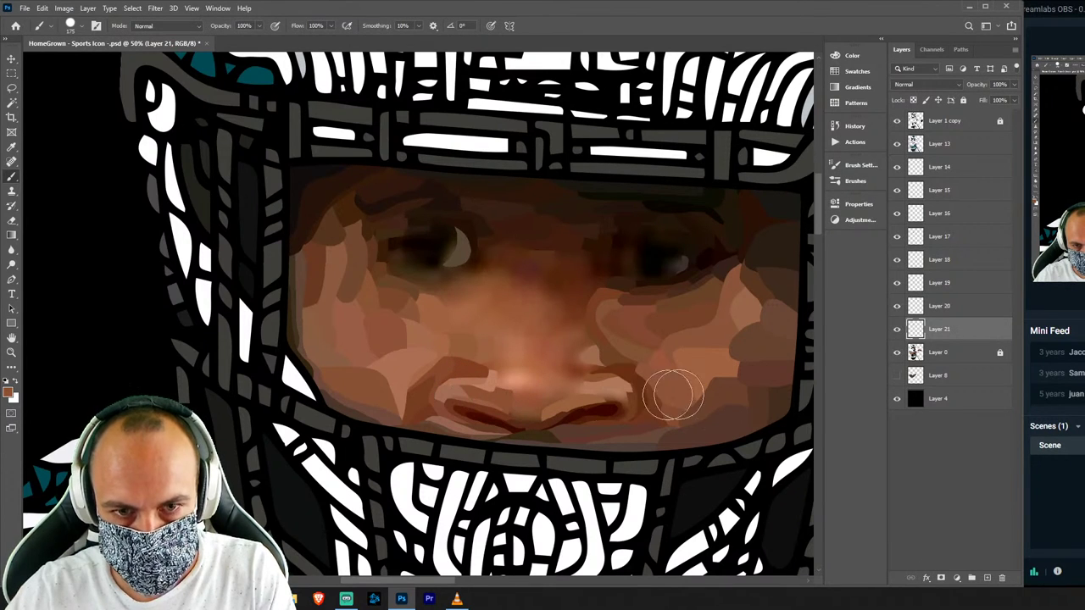
{"action": "key", "text": "l"}
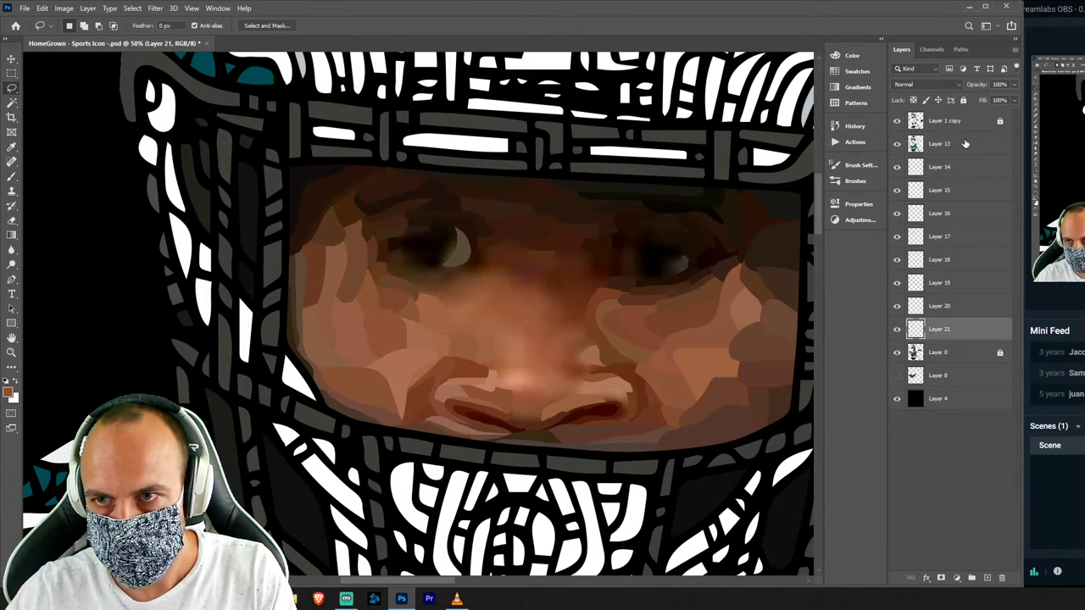
{"action": "left_click", "coordinate": [964, 144], "text": "shift"}
Merge Layers 13 through 21 and add a new empty layer above the photo.
{"action": "key", "text": "ctrl+e"}
{"action": "left_click", "coordinate": [962, 170]}
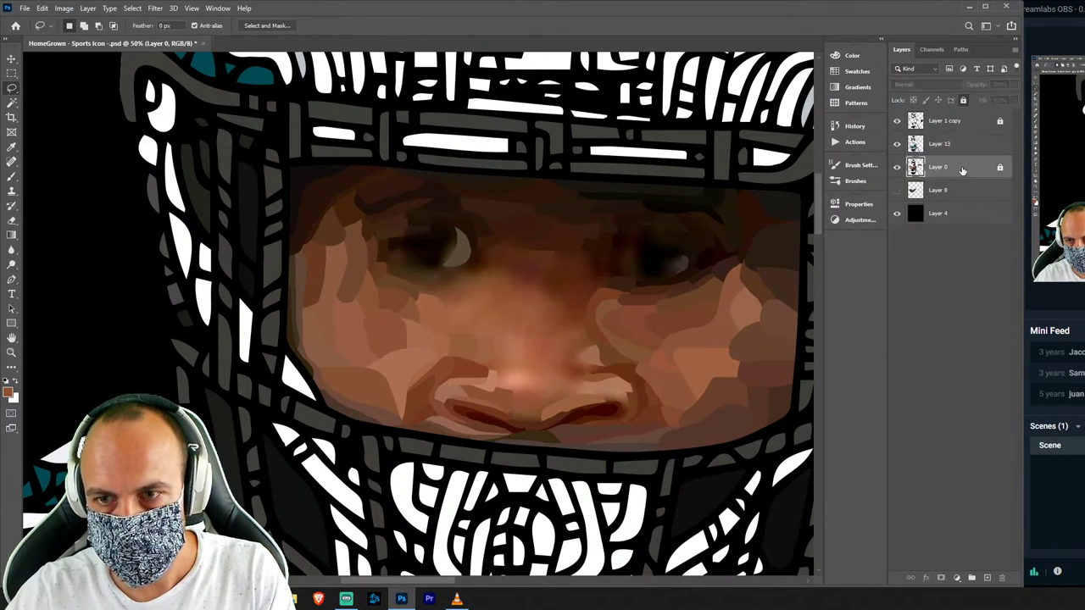
{"action": "key", "text": "ctrl+shift+n"}
{"action": "key", "text": "Return"}
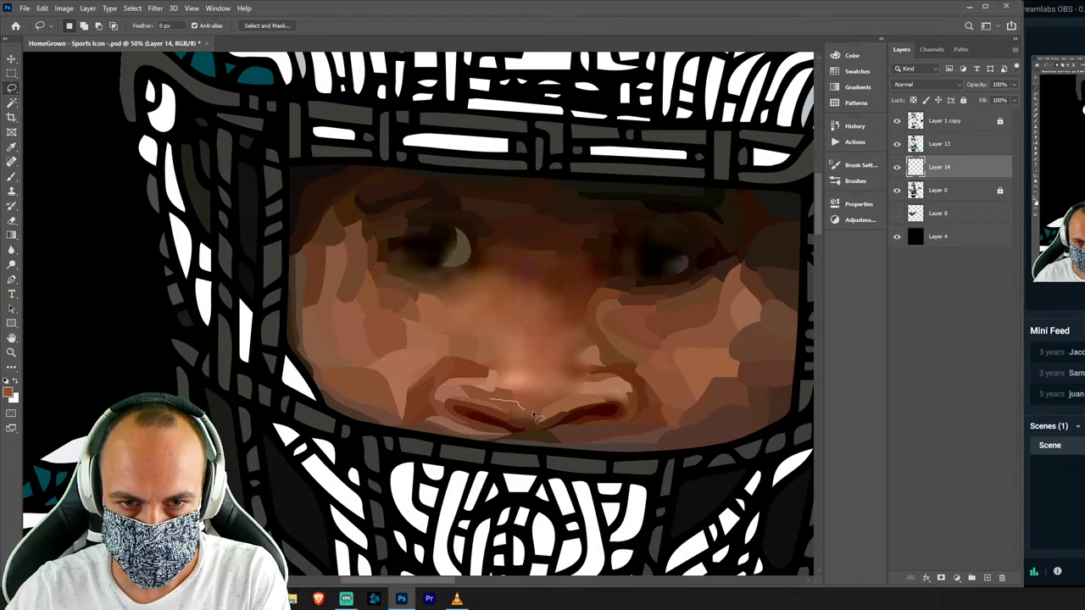
Paint small lip facets in a colour sampled from the lips.
{"action": "key", "text": "i"}
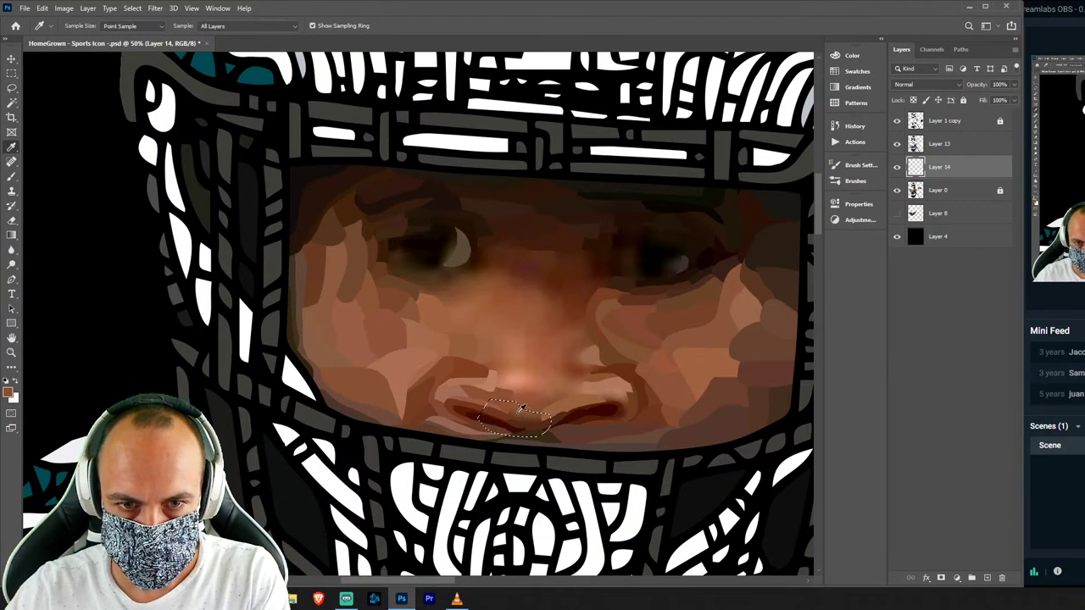
{"action": "left_click", "coordinate": [520, 408]}
{"action": "key", "text": "b"}
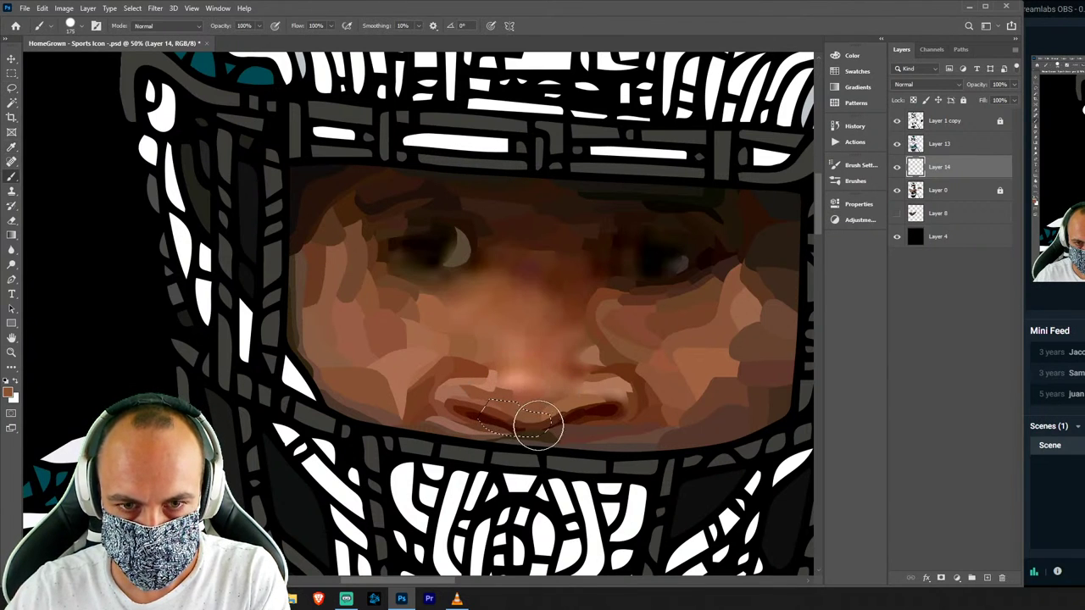
{"action": "key", "text": "ctrl+d"}
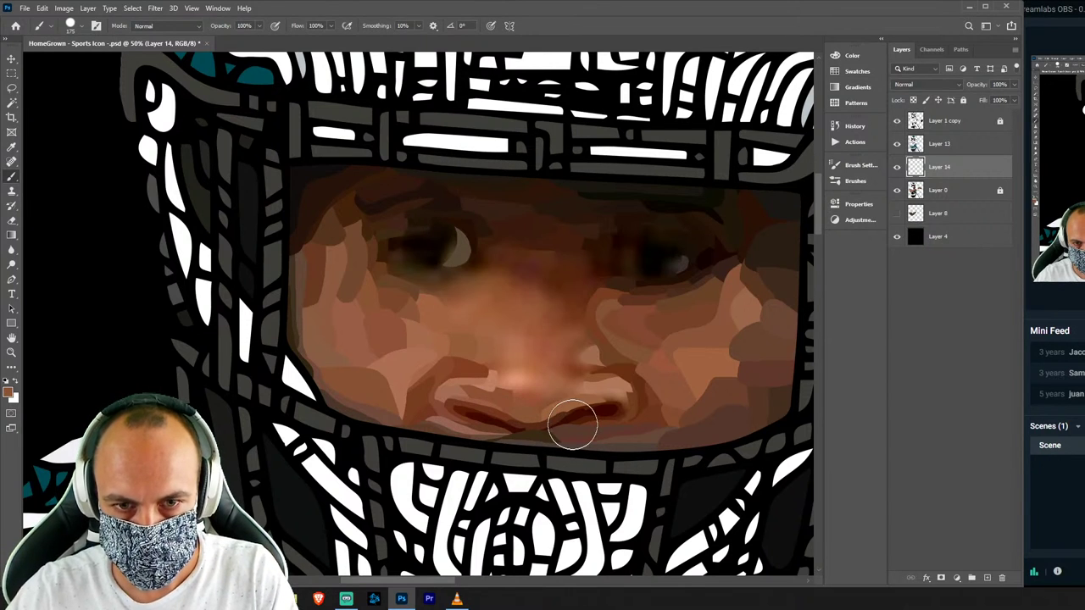
{"action": "key", "text": "l"}
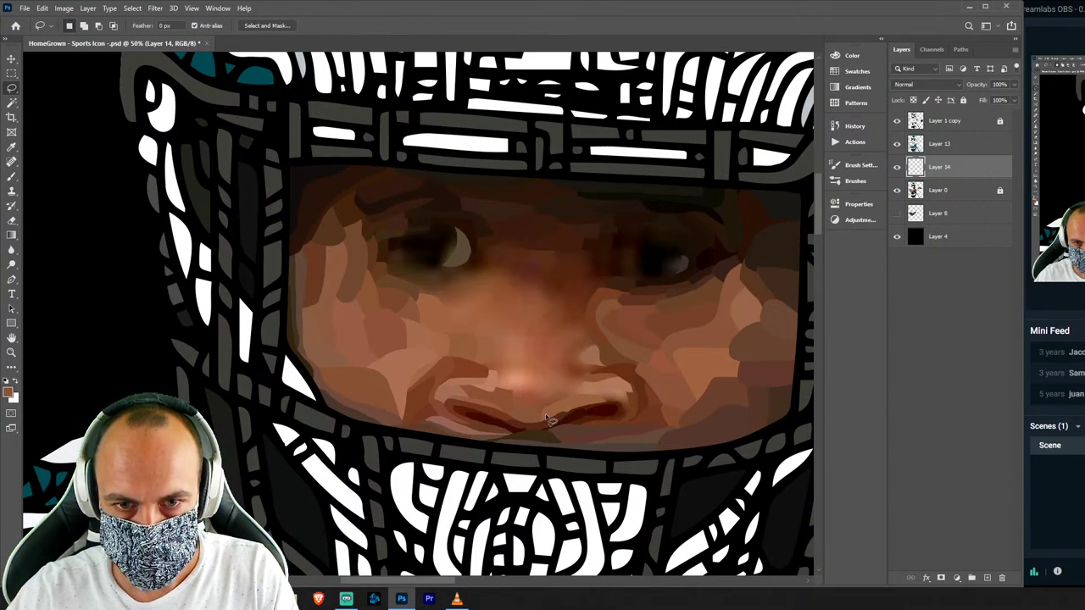
{"action": "left_click_drag", "start_coordinate": [591, 409], "coordinate": [559, 414]}
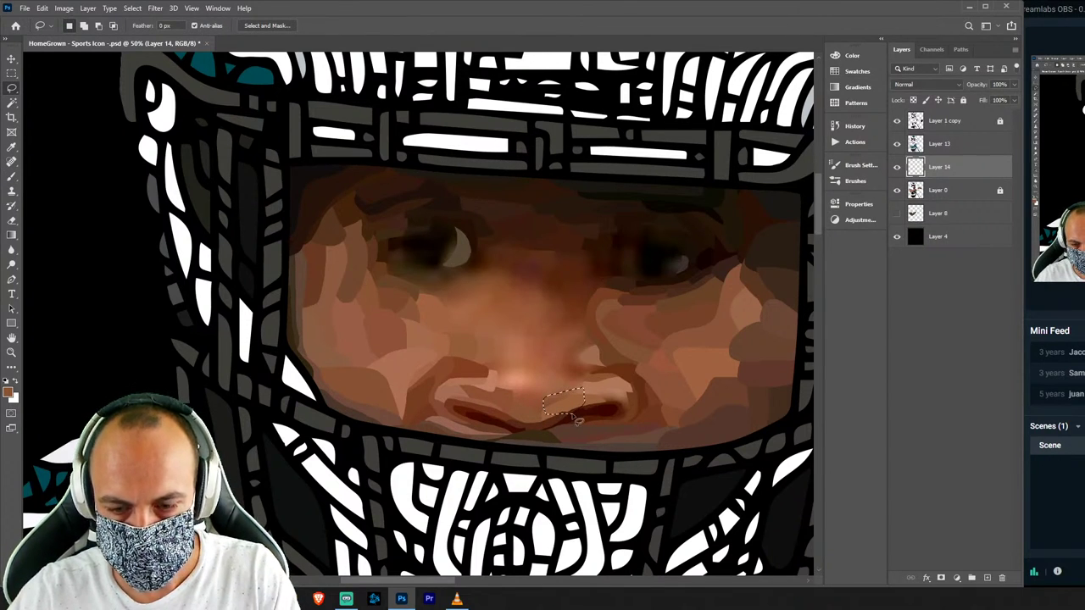
{"action": "key", "text": "b"}
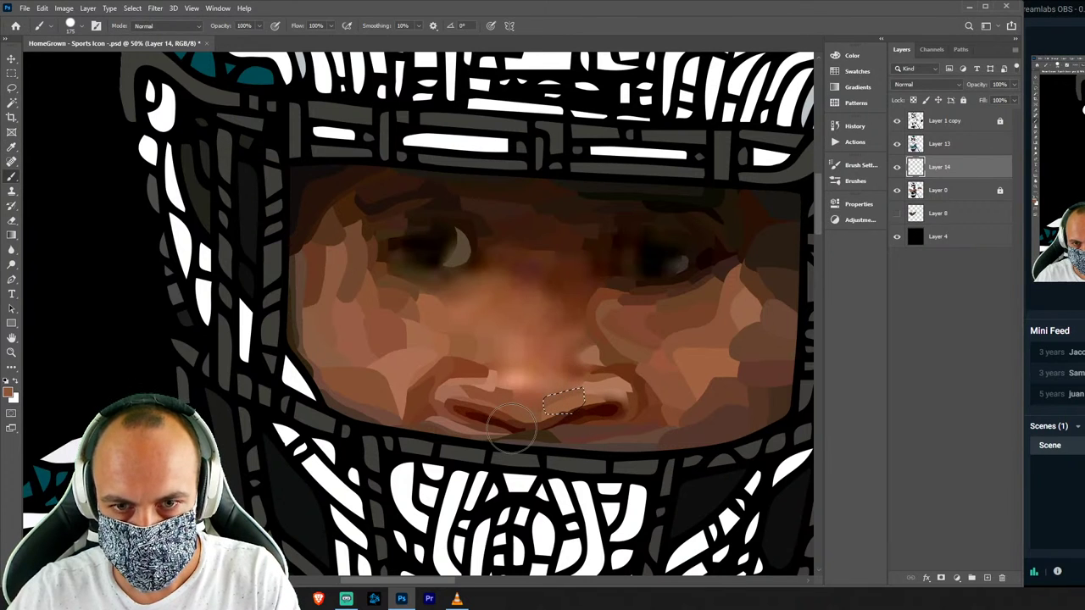
{"action": "key", "text": "ctrl+d"}
{"action": "key", "text": "l"}
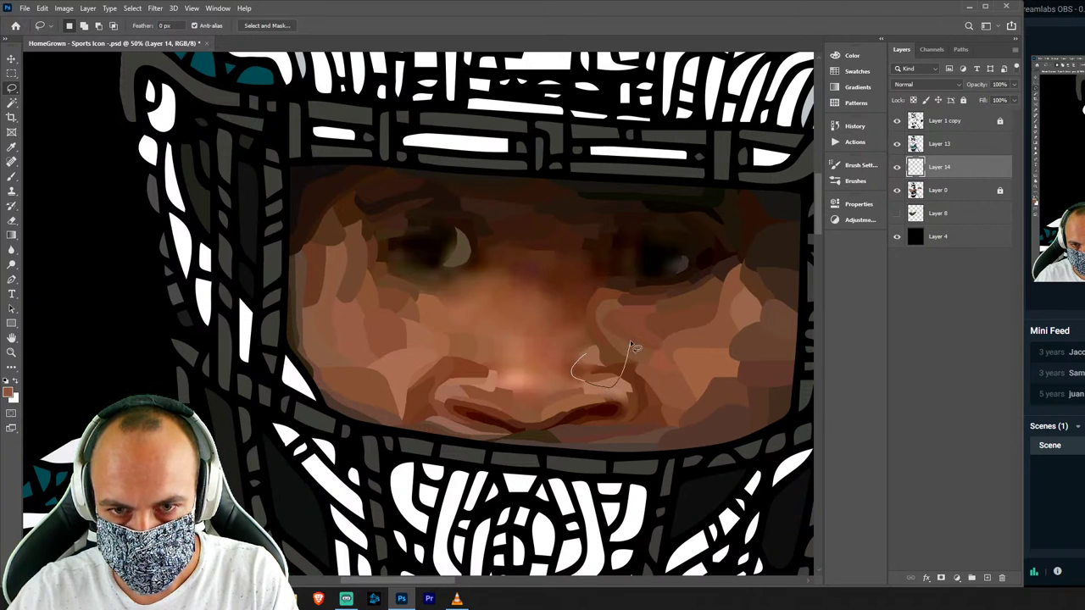
Paint a darker brown facet beside the nose and a skin-toned cheek facet.
{"action": "left_click_drag", "start_coordinate": [631, 346], "coordinate": [629, 343]}
{"action": "key", "text": "b"}
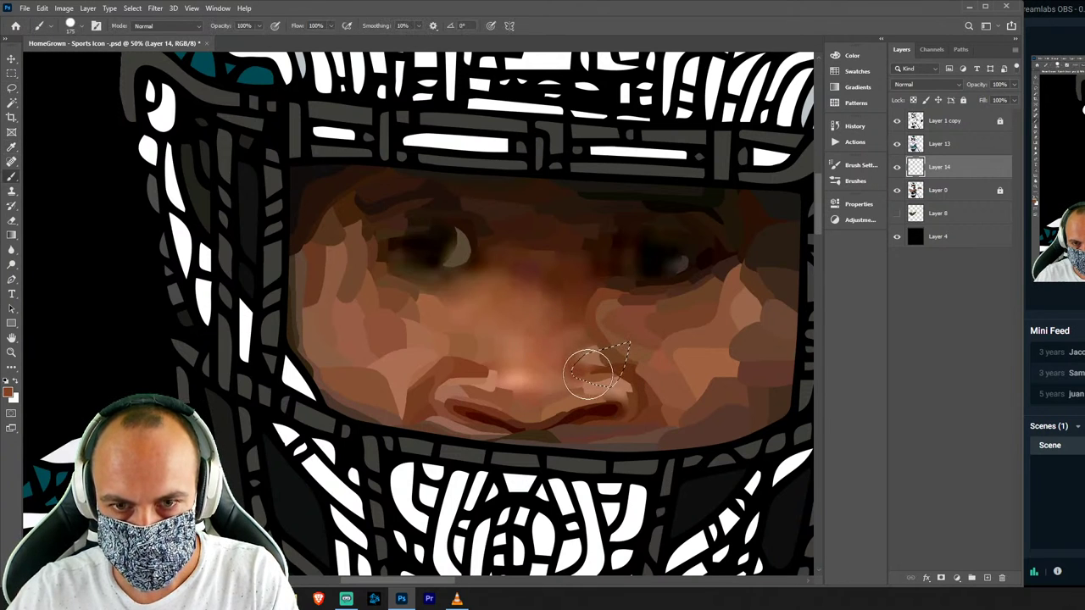
{"action": "left_click_drag", "start_coordinate": [589, 373], "coordinate": [605, 381]}
{"action": "key", "text": "ctrl+d"}
{"action": "key", "text": "l"}
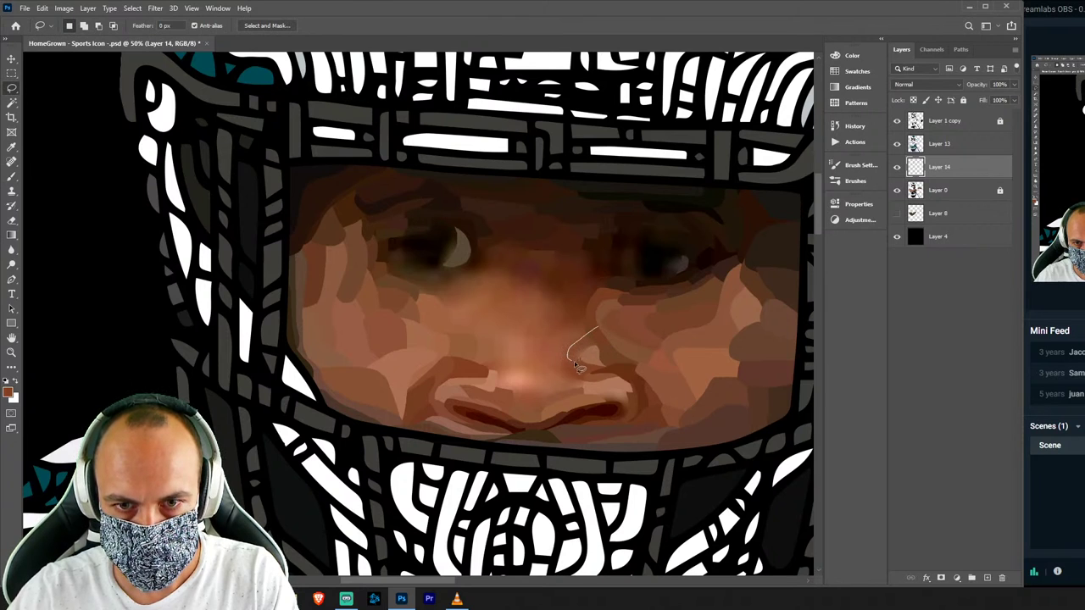
{"action": "key", "text": "b"}
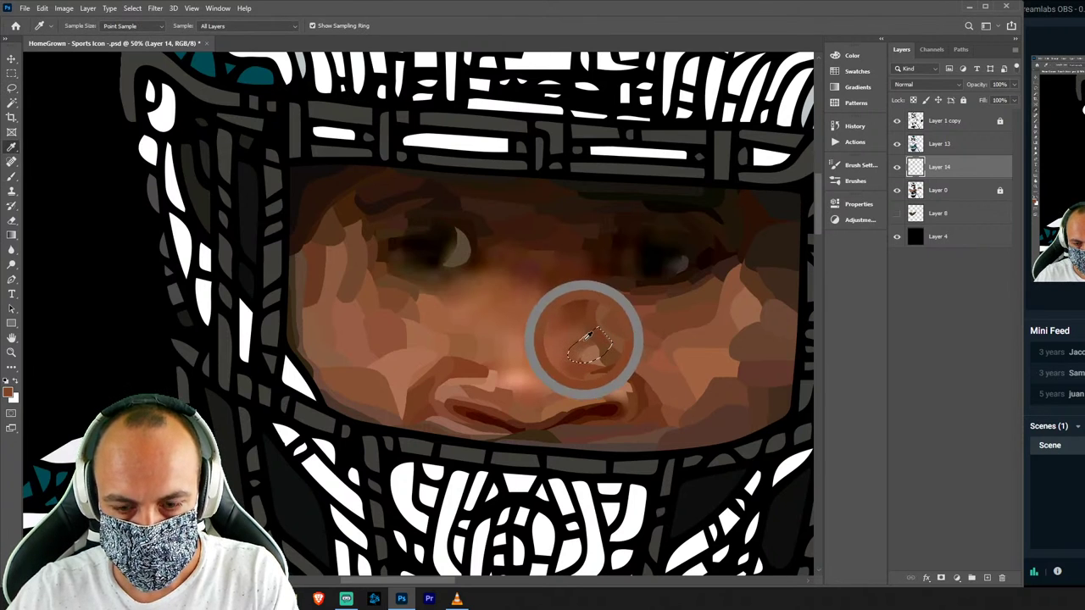
{"action": "key", "text": "bracketleft"}
{"action": "key", "text": "bracketleft"}
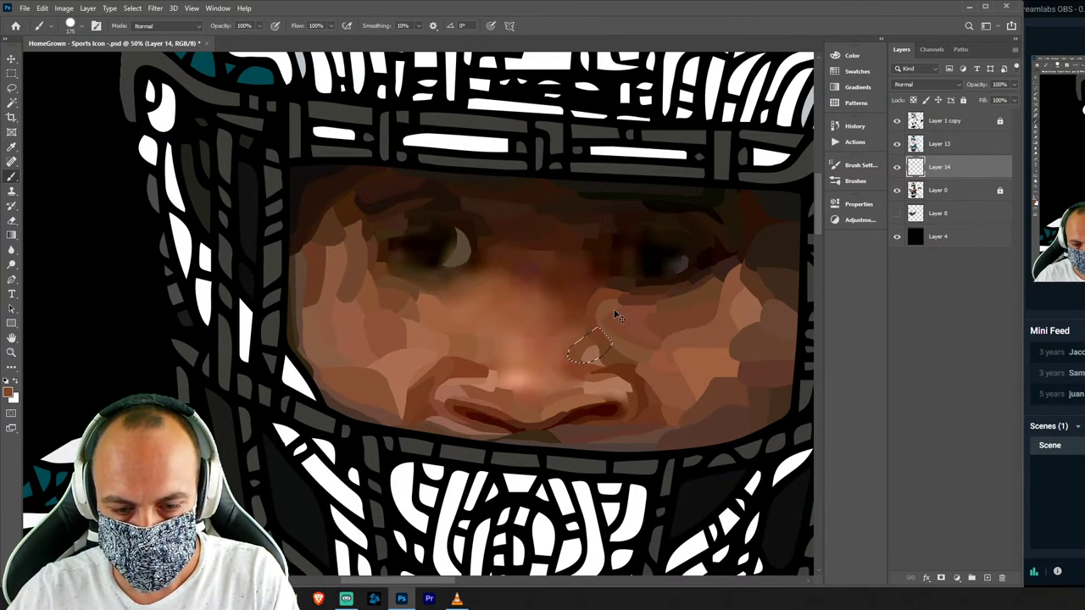
{"action": "key", "text": "ctrl+d"}
{"action": "key", "text": "l"}
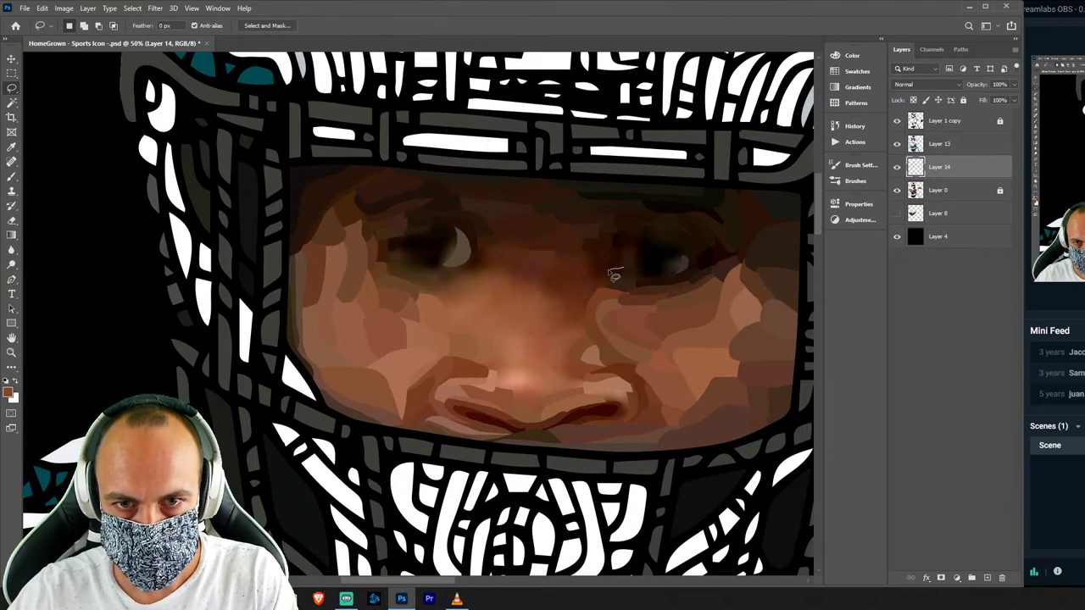
Add darker brown shading facets beside and under the right eye.
{"action": "left_click_drag", "start_coordinate": [629, 280], "coordinate": [611, 295]}
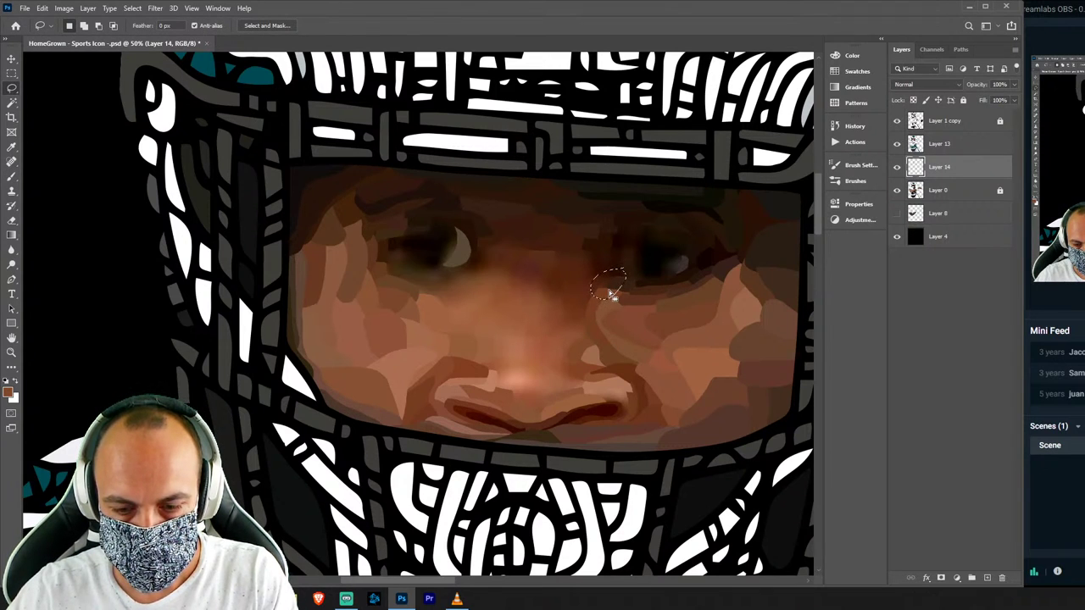
{"action": "key", "text": "b"}
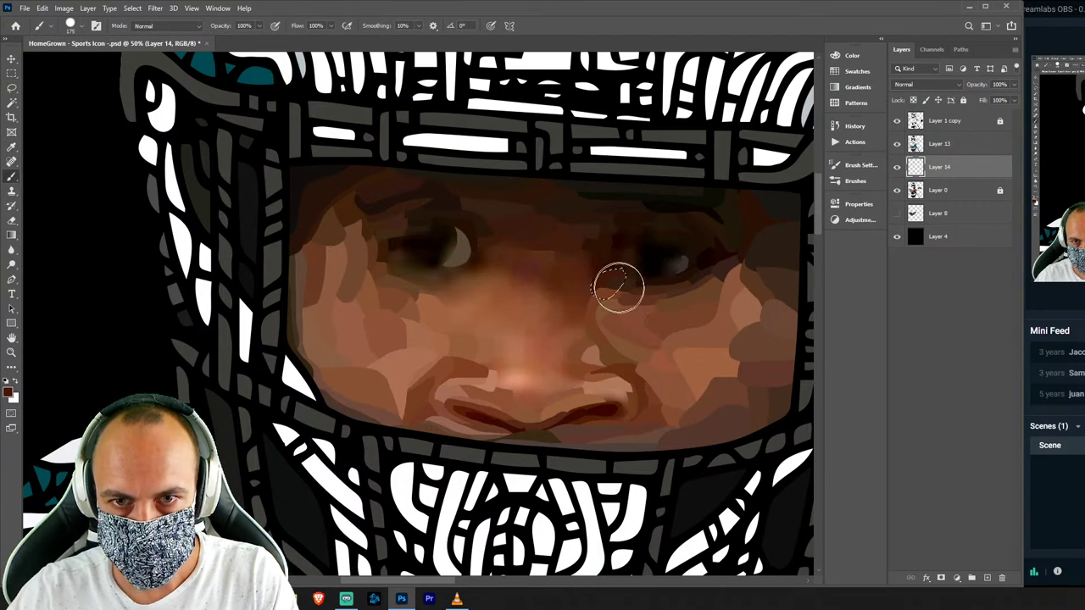
{"action": "left_click_drag", "start_coordinate": [634, 311], "coordinate": [637, 300]}
{"action": "key", "text": "l"}
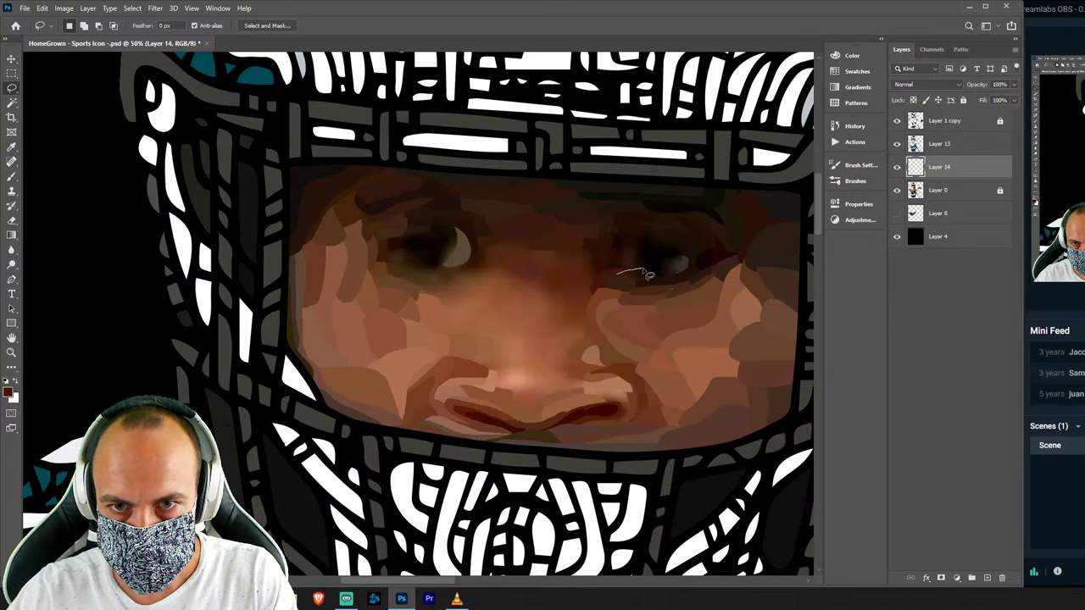
{"action": "left_click_drag", "start_coordinate": [680, 290], "coordinate": [632, 305]}
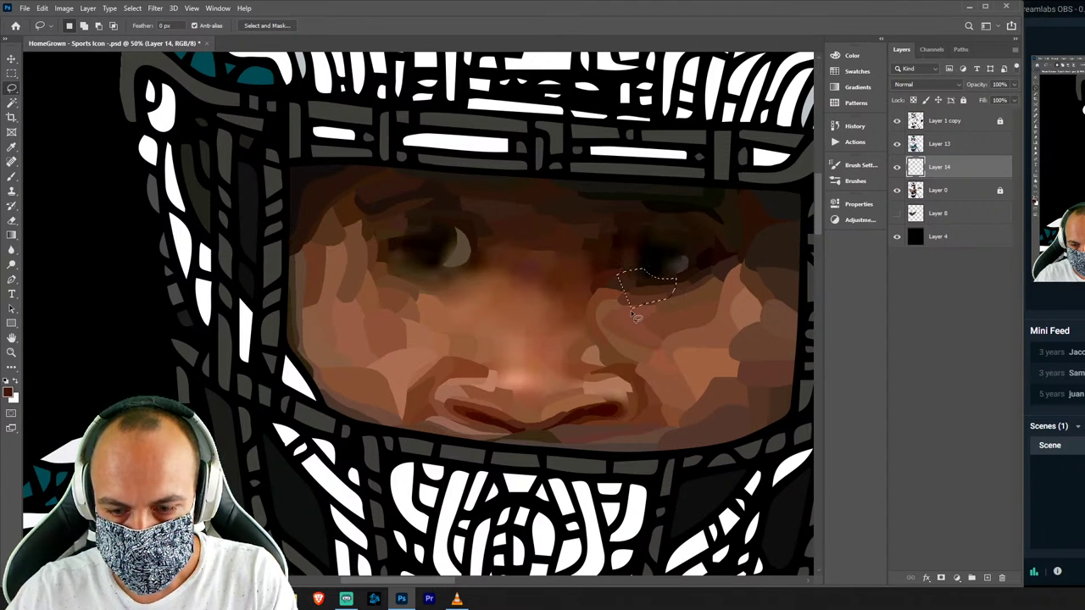
{"action": "key", "text": "i"}
{"action": "left_click", "coordinate": [637, 270]}
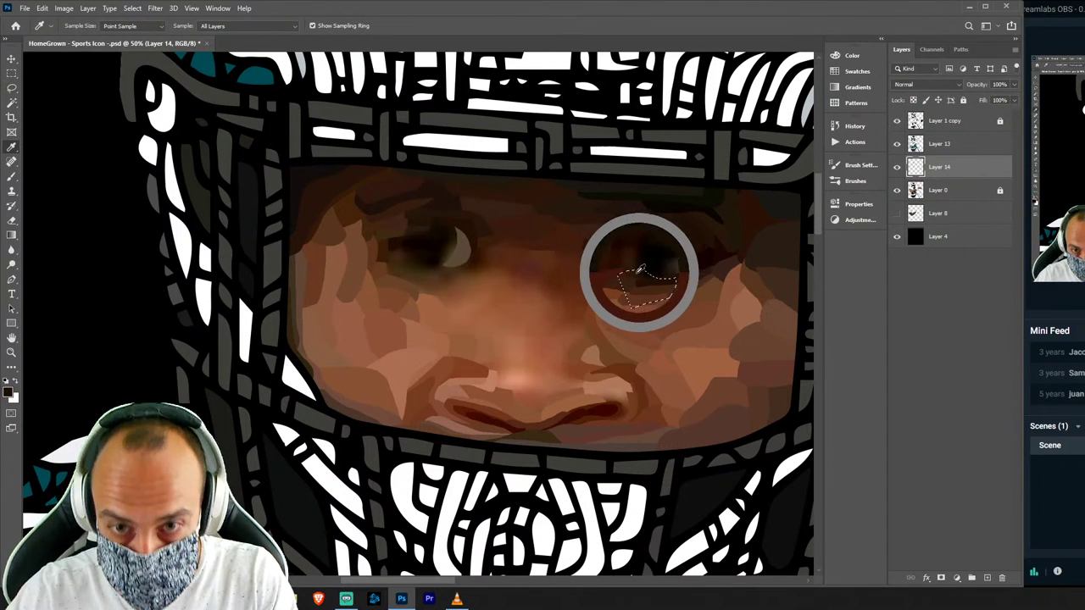
{"action": "key", "text": "b"}
{"action": "left_click_drag", "start_coordinate": [699, 290], "coordinate": [686, 286]}
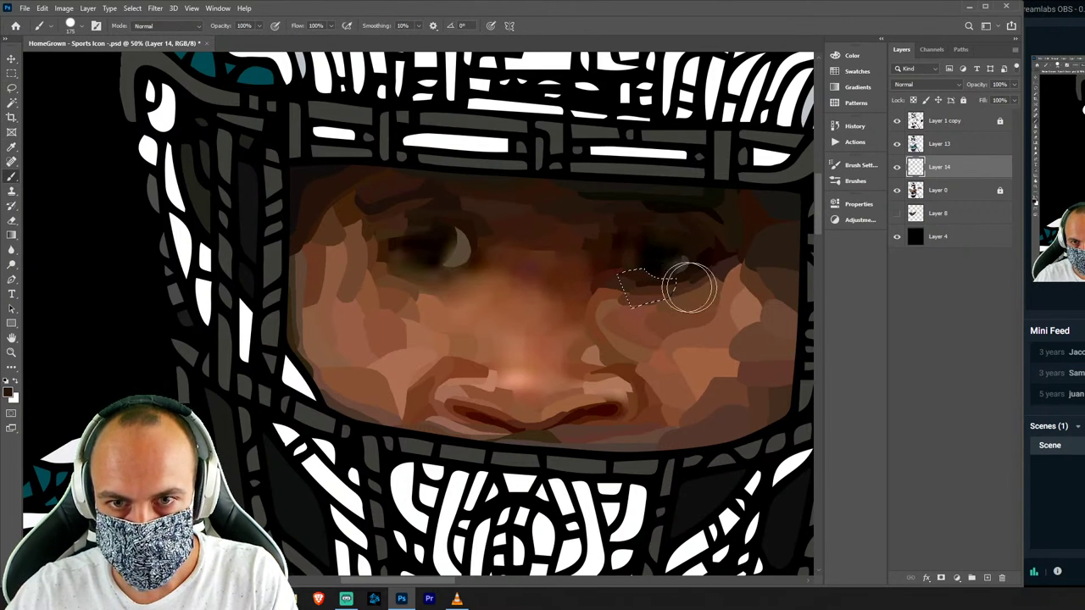
{"action": "key", "text": "ctrl+d"}
{"action": "key", "text": "l"}
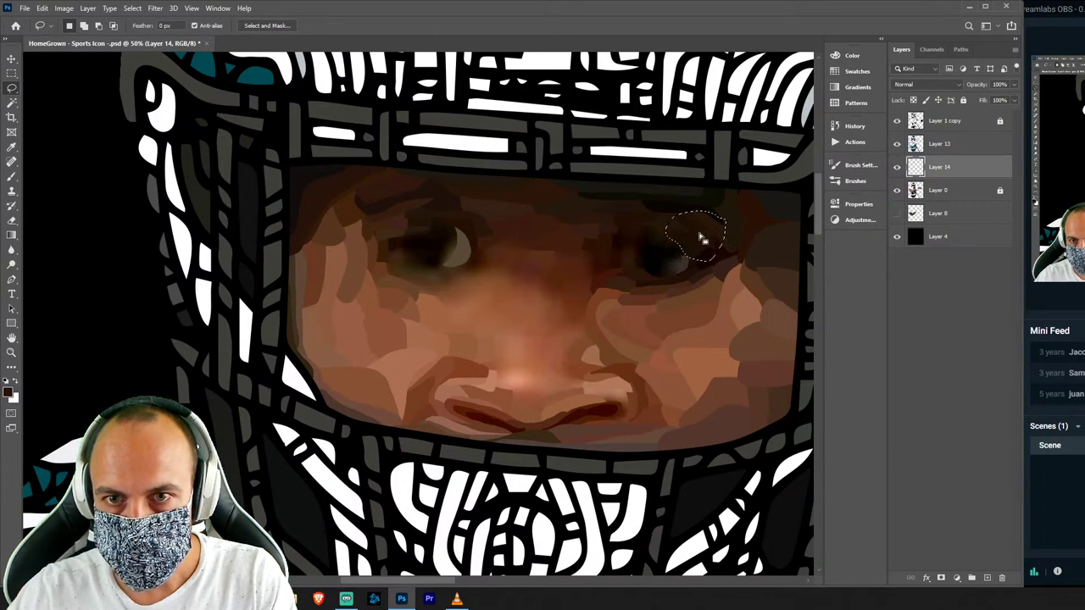
Paint facets above the right eye and along the brow.
{"action": "key", "text": "b"}
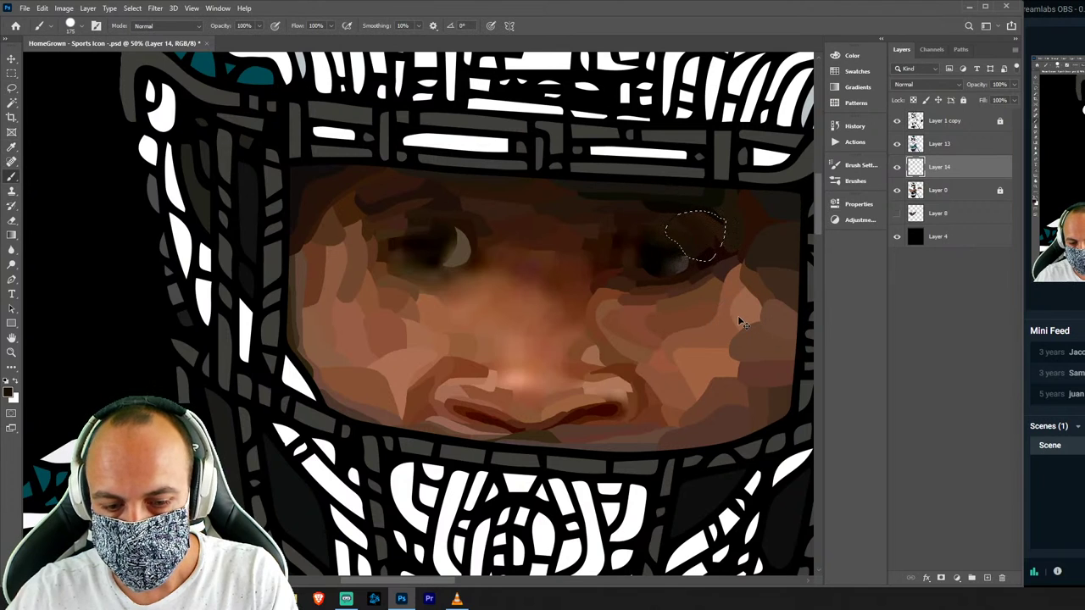
{"action": "key", "text": "ctrl+d"}
{"action": "key", "text": "l"}
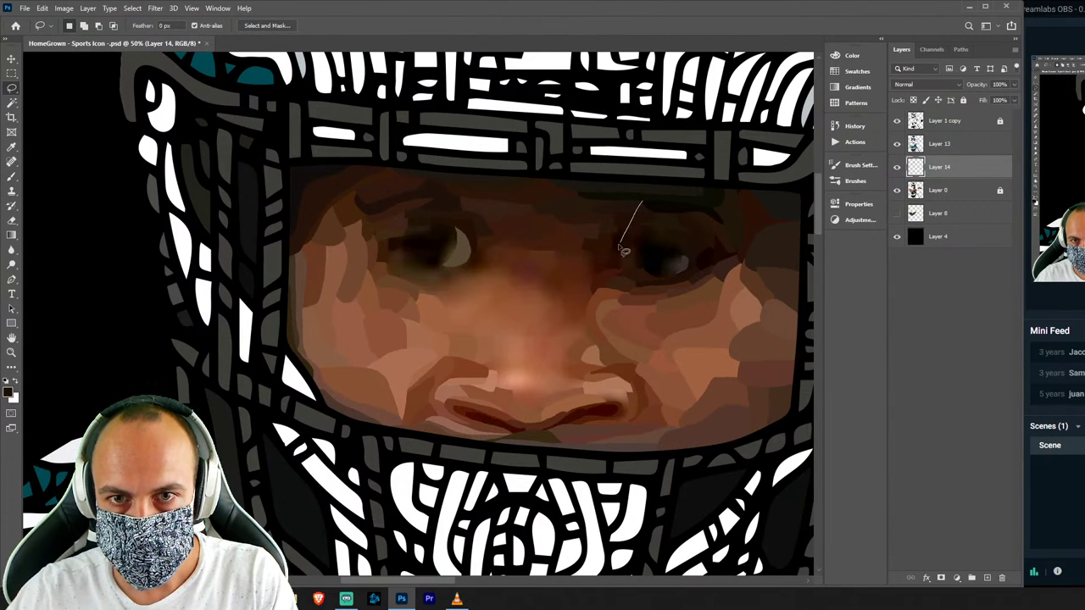
{"action": "key", "text": "b"}
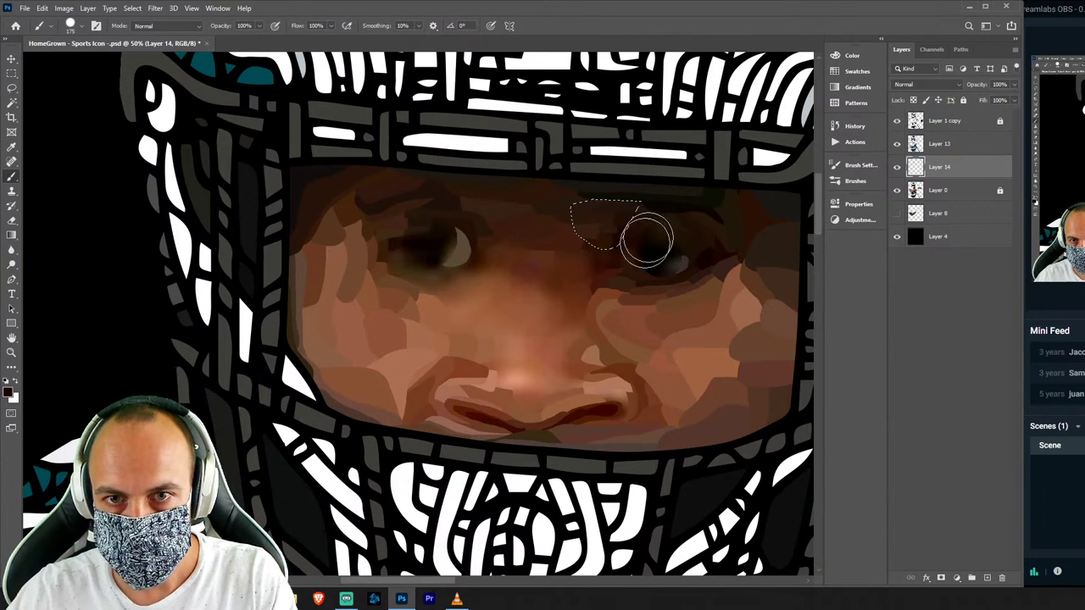
{"action": "key", "text": "ctrl+d"}
{"action": "key", "text": "l"}
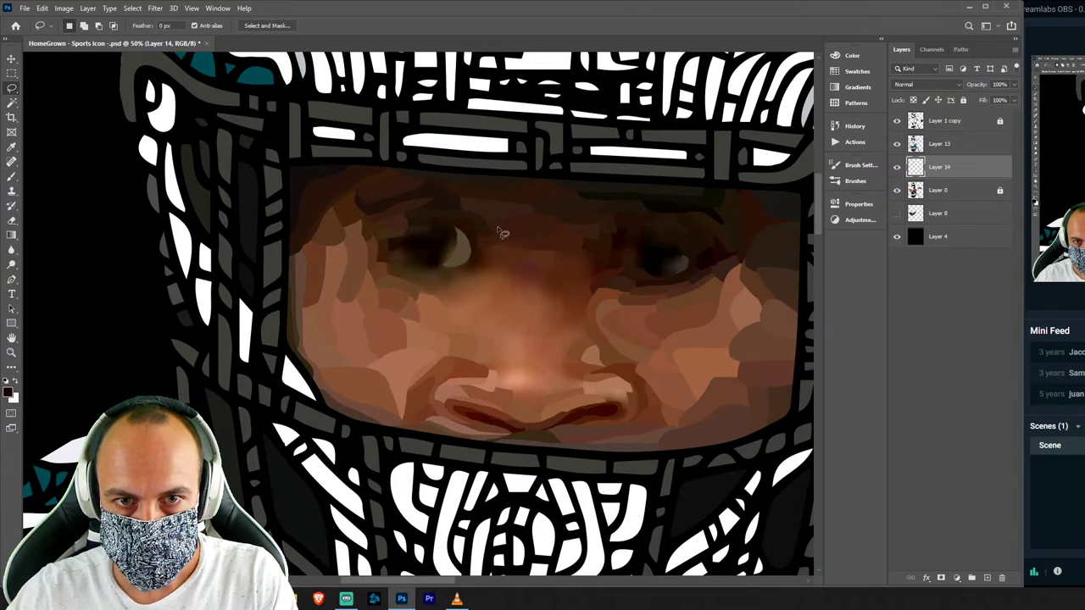
Paint skin-toned facets between the eyes and beside the left eye.
{"action": "left_click_drag", "start_coordinate": [540, 208], "coordinate": [534, 206]}
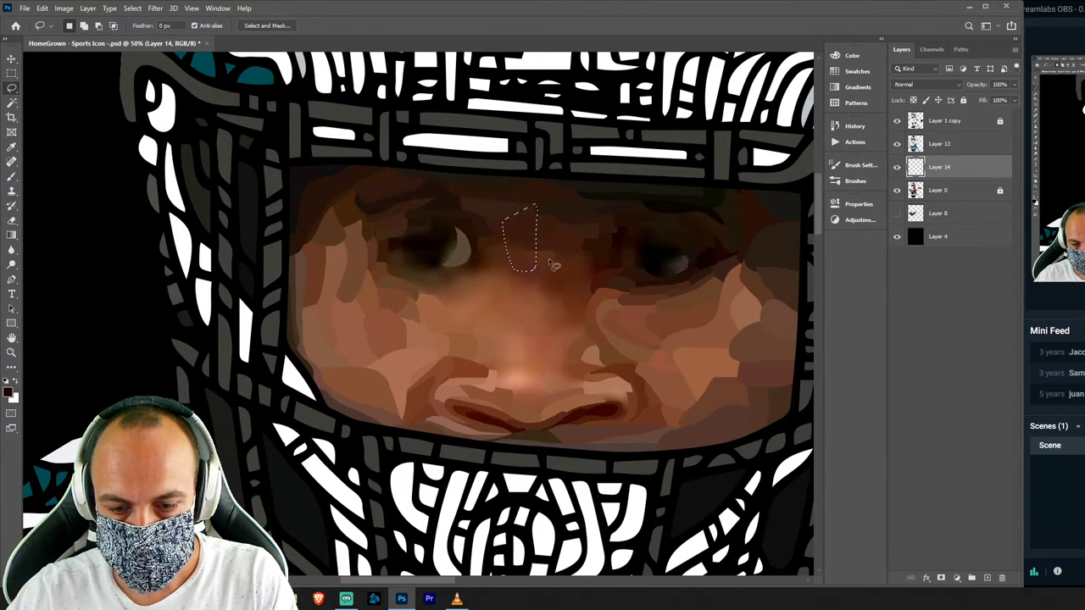
{"action": "key", "text": "i"}
{"action": "left_click", "coordinate": [531, 217]}
{"action": "key", "text": "b"}
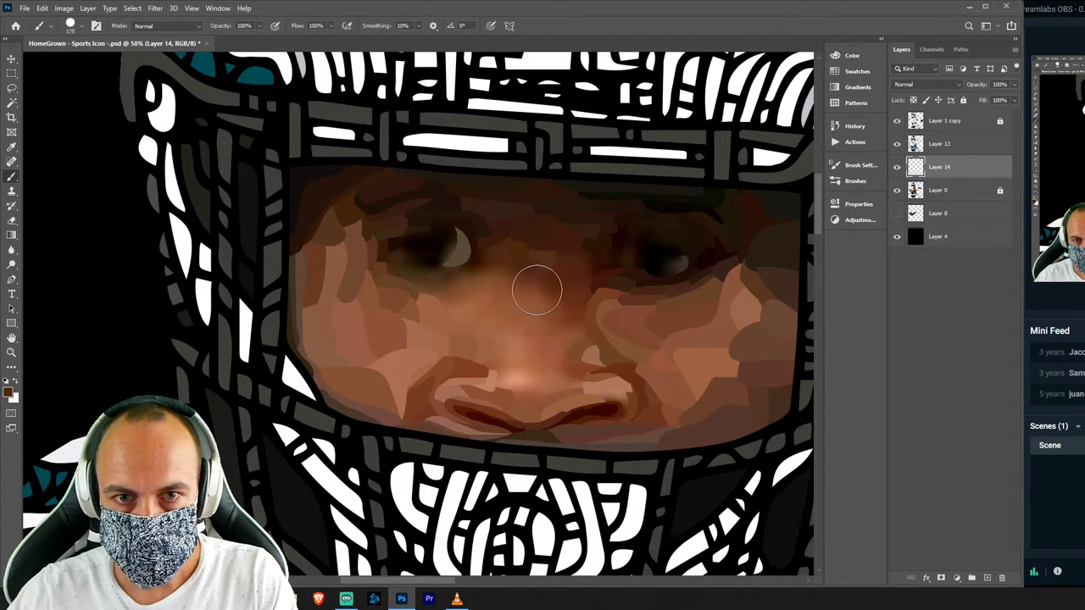
{"action": "key", "text": "ctrl+d"}
{"action": "key", "text": "l"}
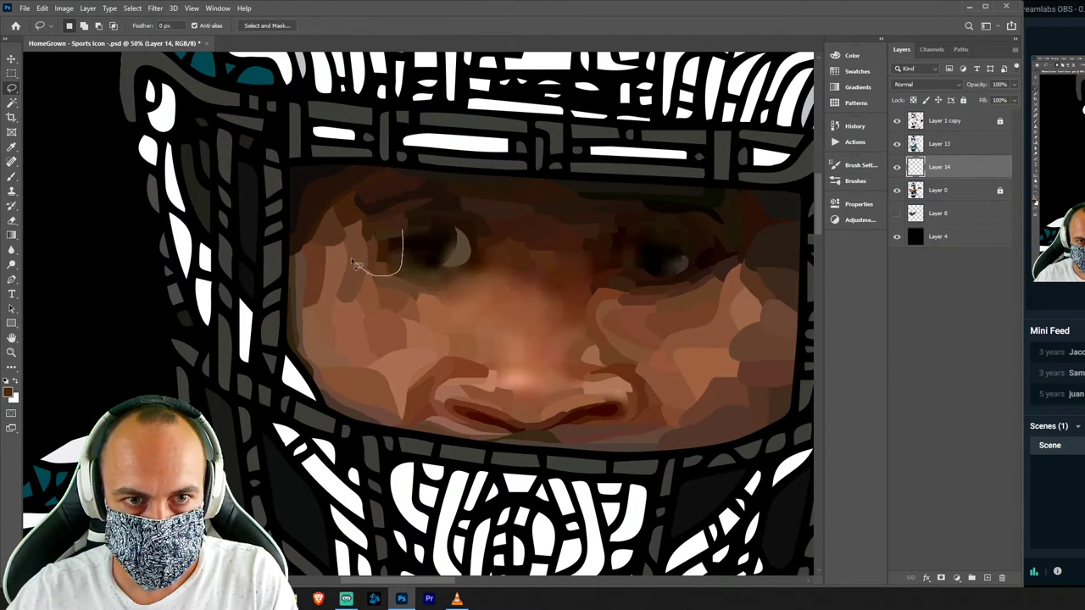
{"action": "left_click_drag", "start_coordinate": [388, 214], "coordinate": [399, 283]}
{"action": "key", "text": "i"}
{"action": "left_click", "coordinate": [397, 256]}
{"action": "key", "text": "b"}
{"action": "key", "text": "ctrl+d"}
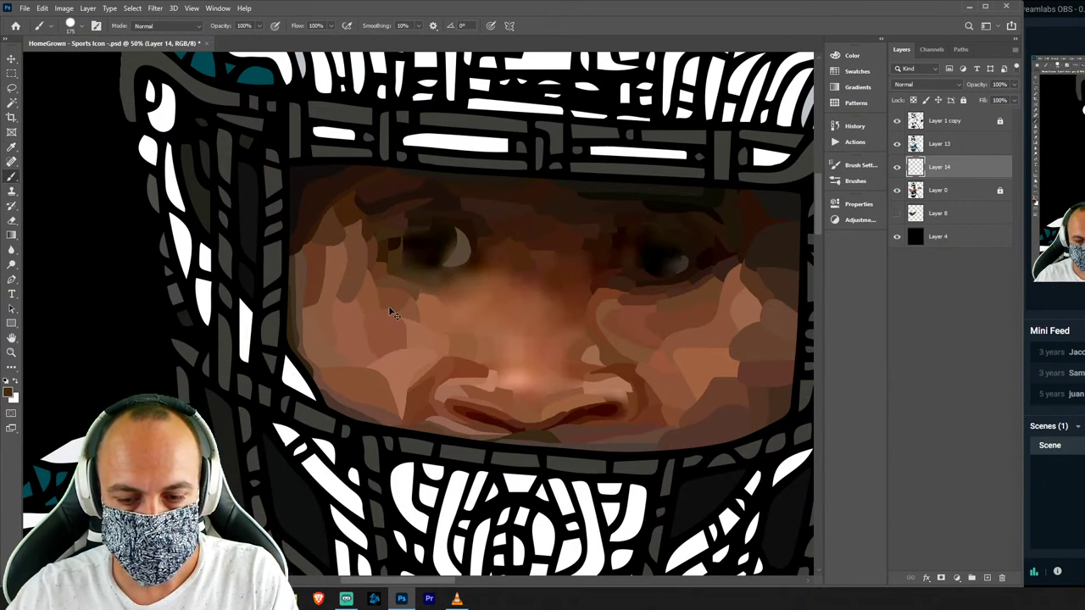
Merge Layer 13 down into Layer 14 and add Layer 15 above Layer 0.
{"action": "key", "text": "l"}
{"action": "left_click", "coordinate": [965, 143]}
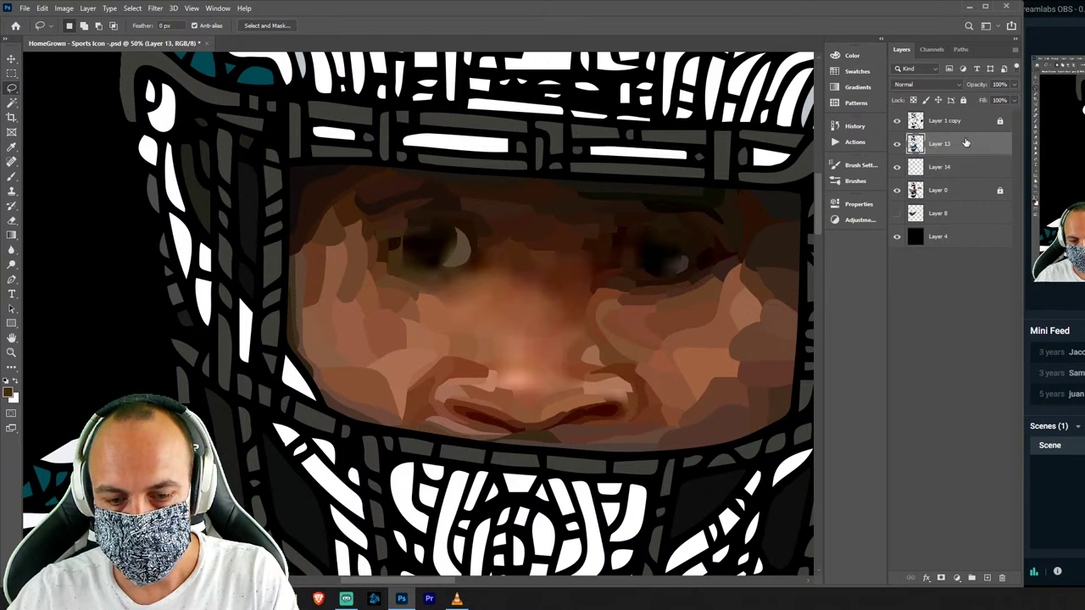
{"action": "key", "text": "ctrl+e"}
{"action": "left_click", "coordinate": [961, 168]}
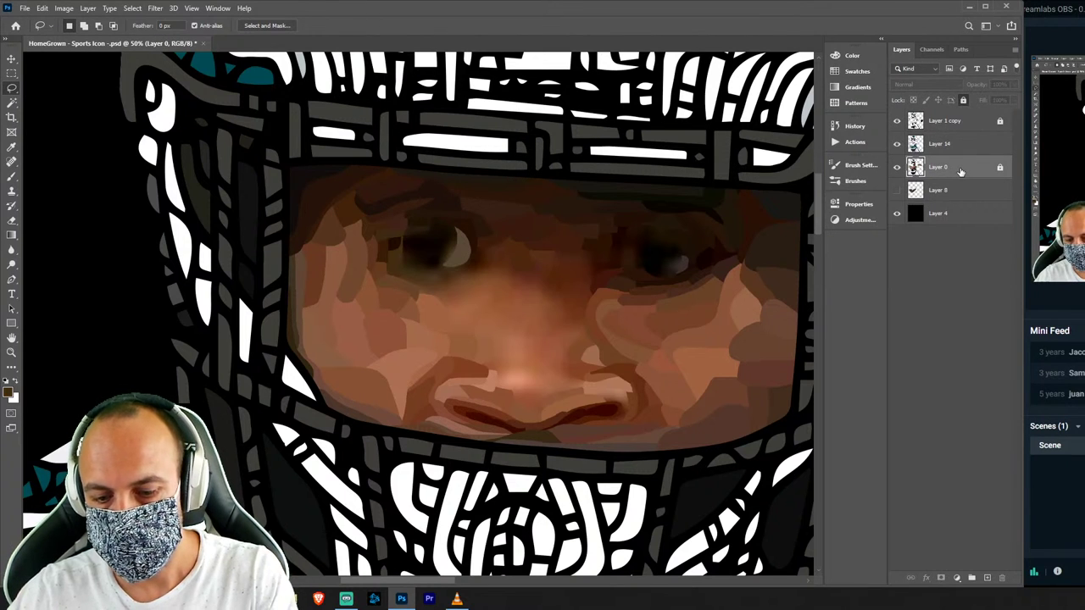
{"action": "key", "text": "ctrl+shift+n"}
{"action": "key", "text": "Return"}
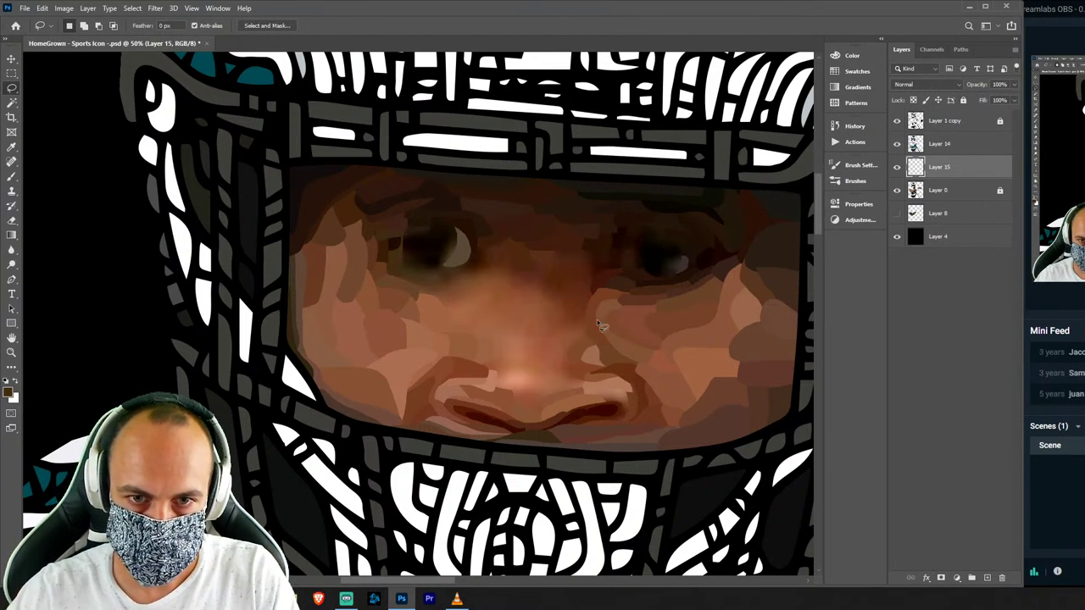
Paint a sampled skin tone into a facet beside the nostril.
{"action": "left_click_drag", "start_coordinate": [598, 356], "coordinate": [598, 323]}
{"action": "key", "text": "i"}
{"action": "key", "text": "b"}
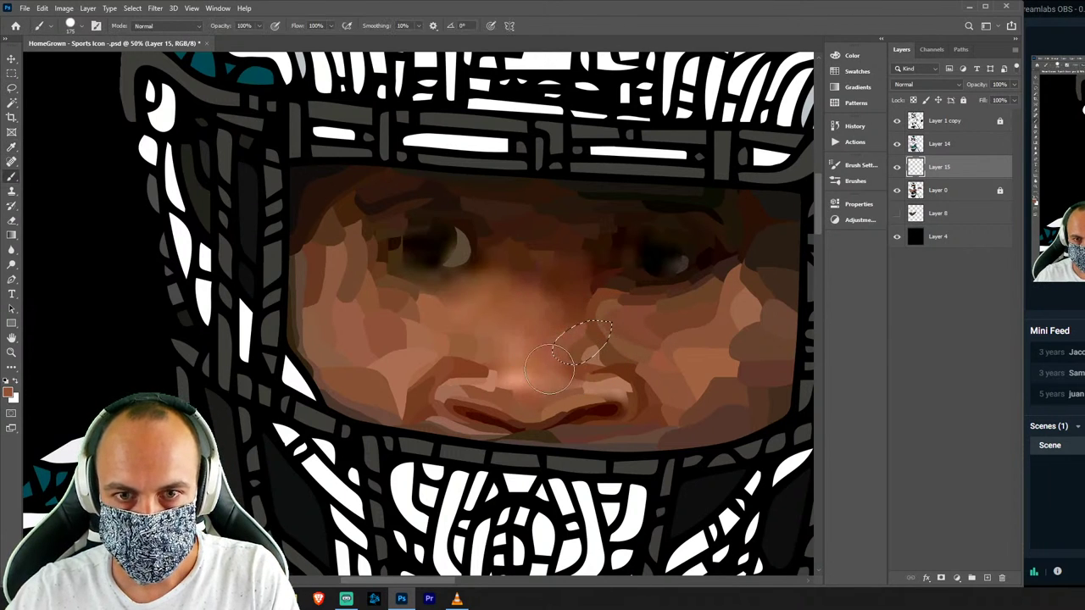
{"action": "key", "text": "l"}
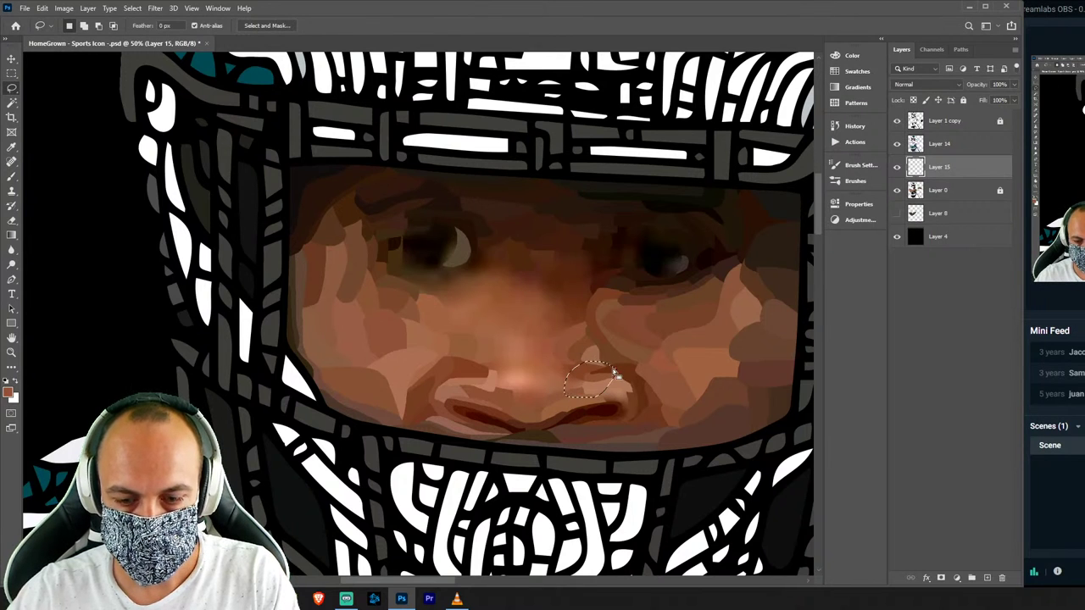
{"action": "key", "text": "b"}
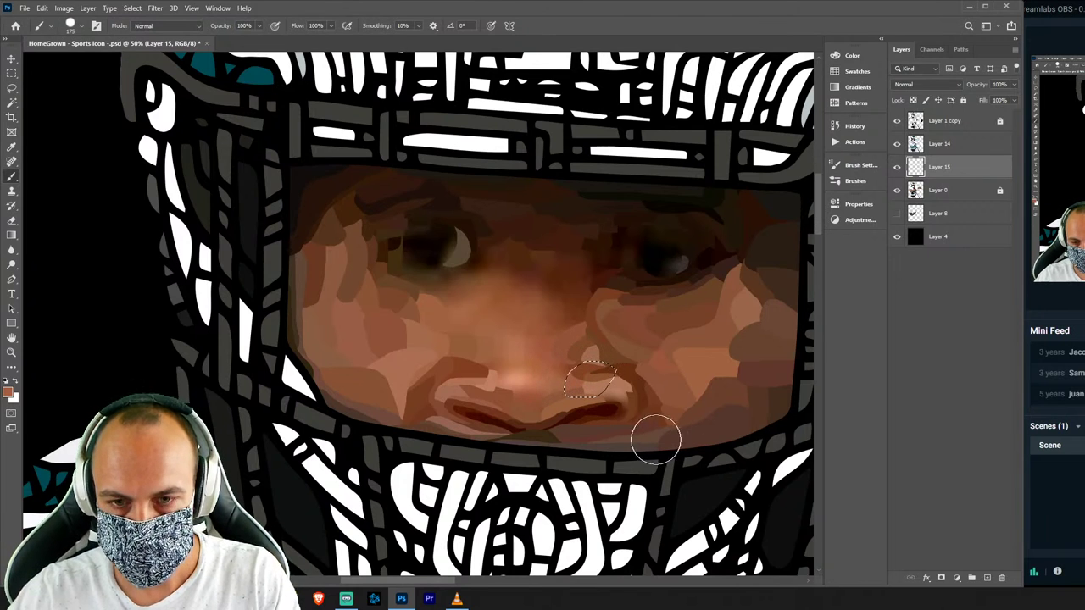
{"action": "key", "text": "i"}
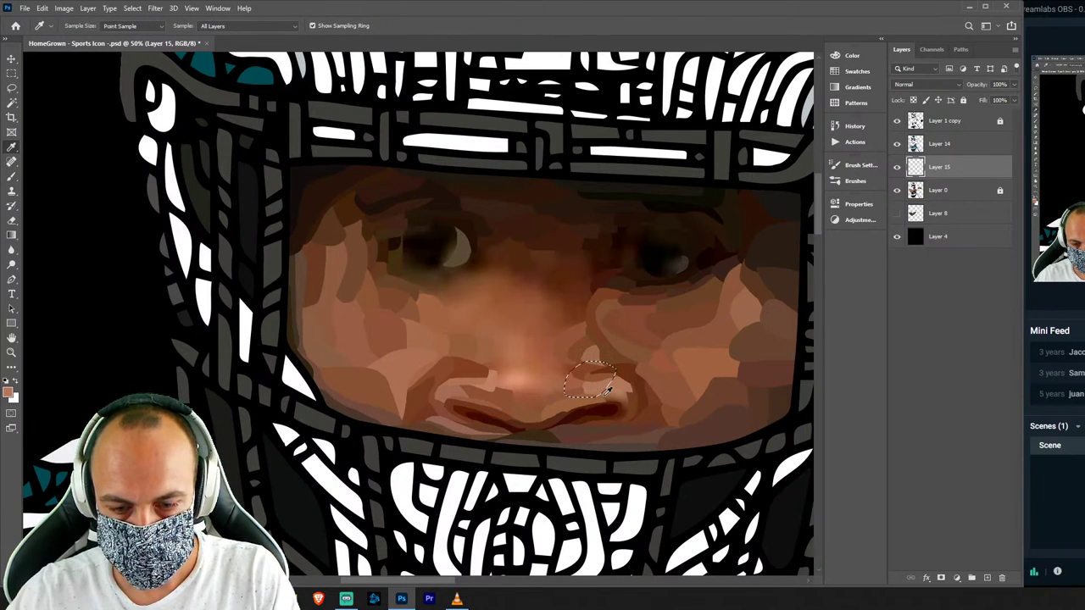
{"action": "key", "text": "b"}
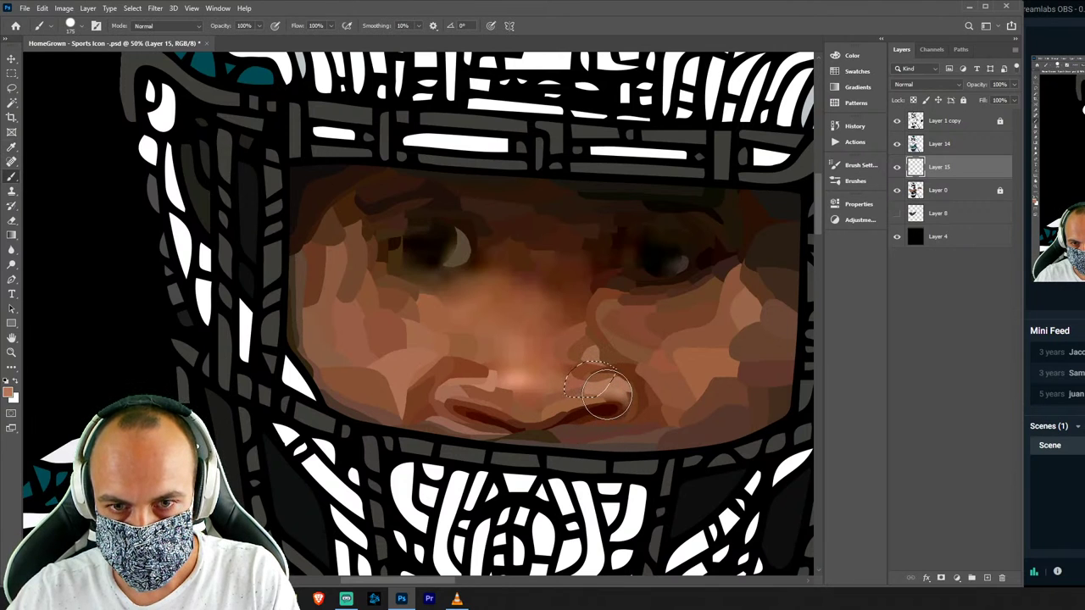
{"action": "left_click_drag", "start_coordinate": [598, 394], "coordinate": [609, 399]}
{"action": "key", "text": "ctrl+d"}
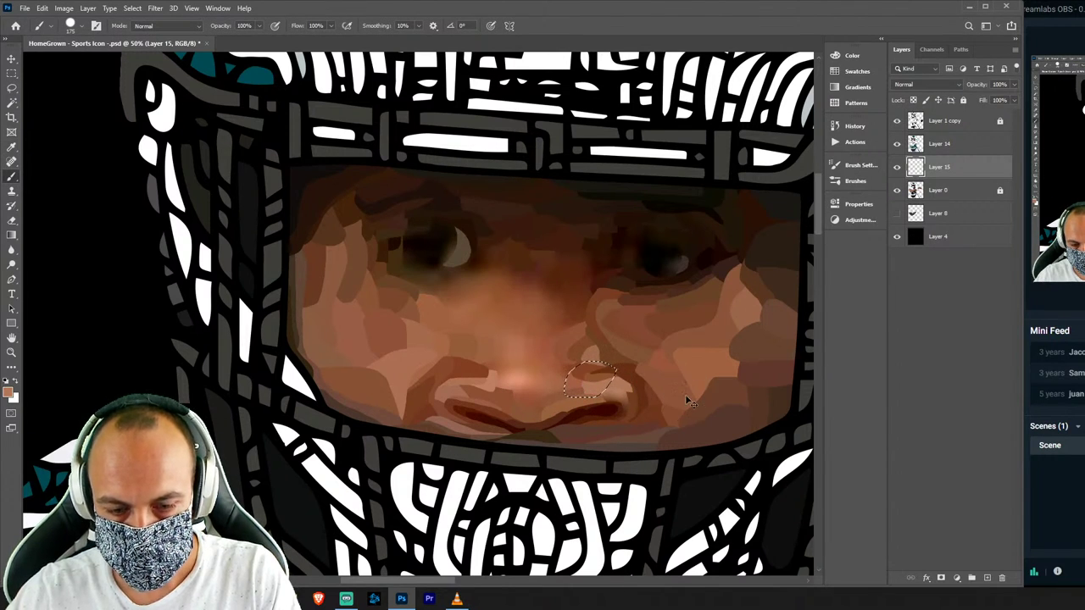
Paint another nostril facet and add new Layer 16.
{"action": "key", "text": "l"}
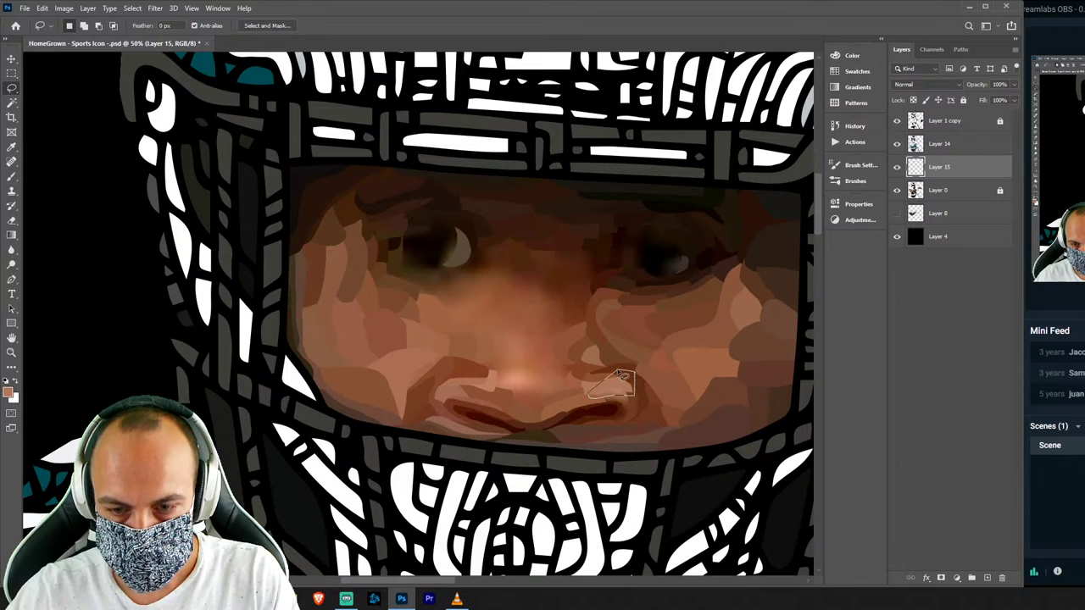
{"action": "left_click_drag", "start_coordinate": [621, 376], "coordinate": [619, 373]}
{"action": "key", "text": "b"}
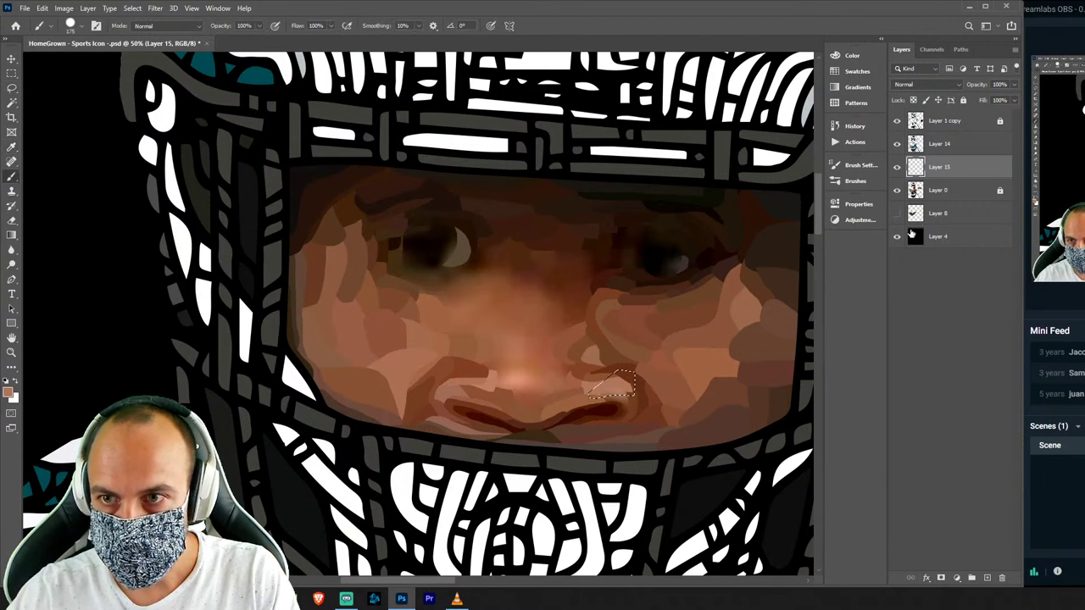
{"action": "key", "text": "ctrl+shift+alt+n"}
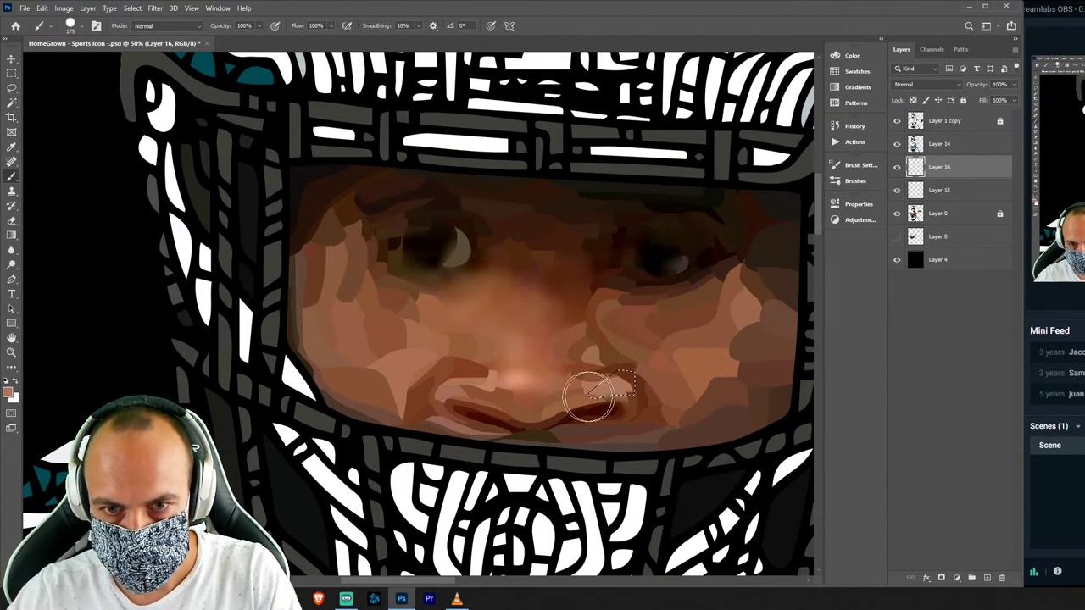
{"action": "key", "text": "ctrl+d"}
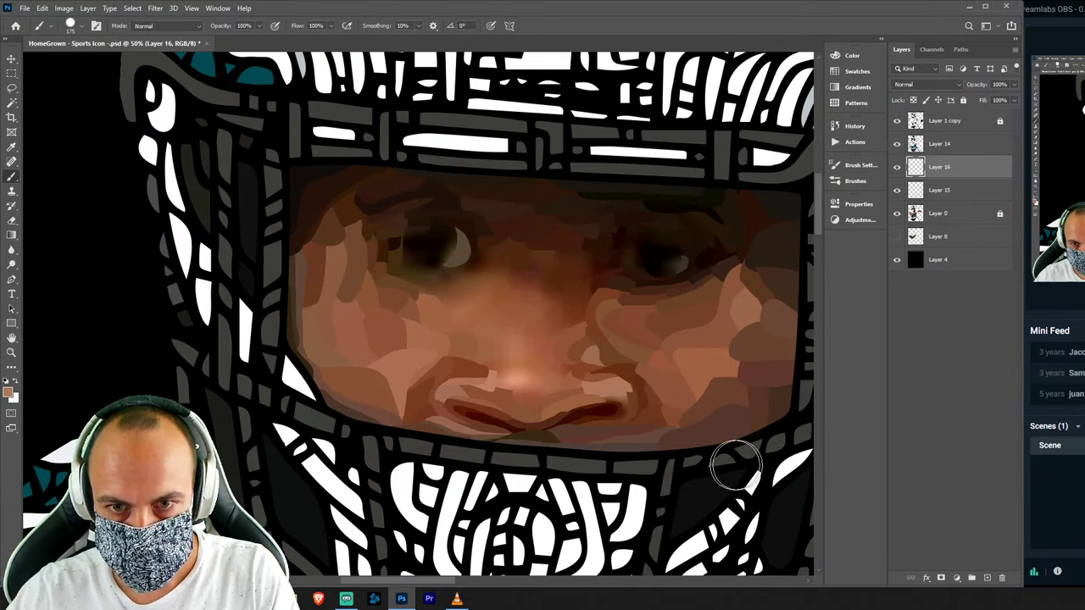
Create Layer 17 above the photo layer Layer 0.
{"action": "key", "text": "l"}
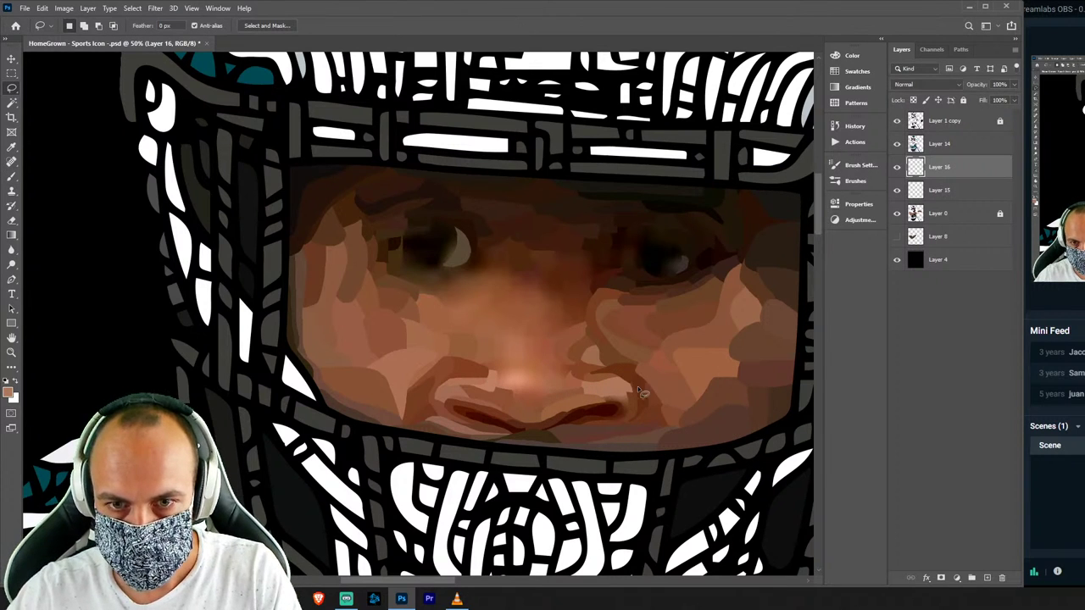
{"action": "left_click", "coordinate": [953, 219]}
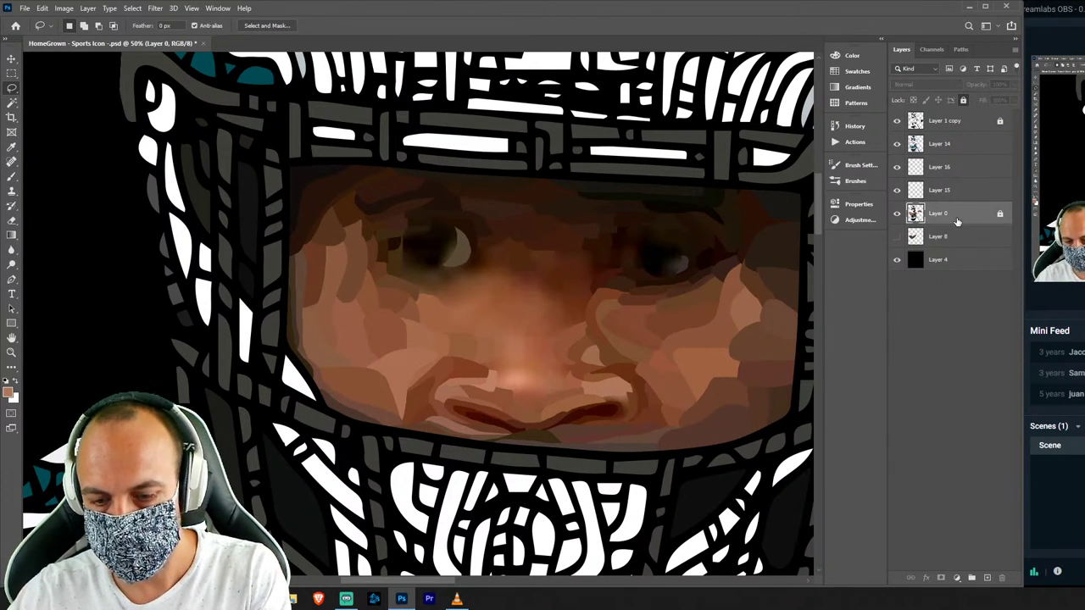
{"action": "key", "text": "ctrl+shift+n"}
{"action": "key", "text": "Return"}
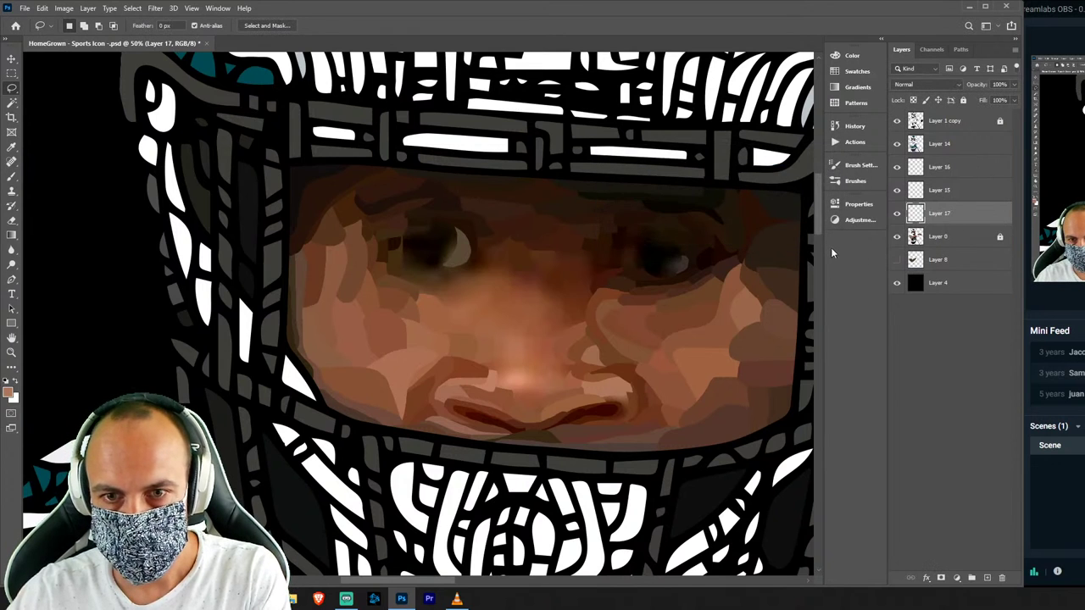
Paint a flat facet over the upper lip.
{"action": "key", "text": "i"}
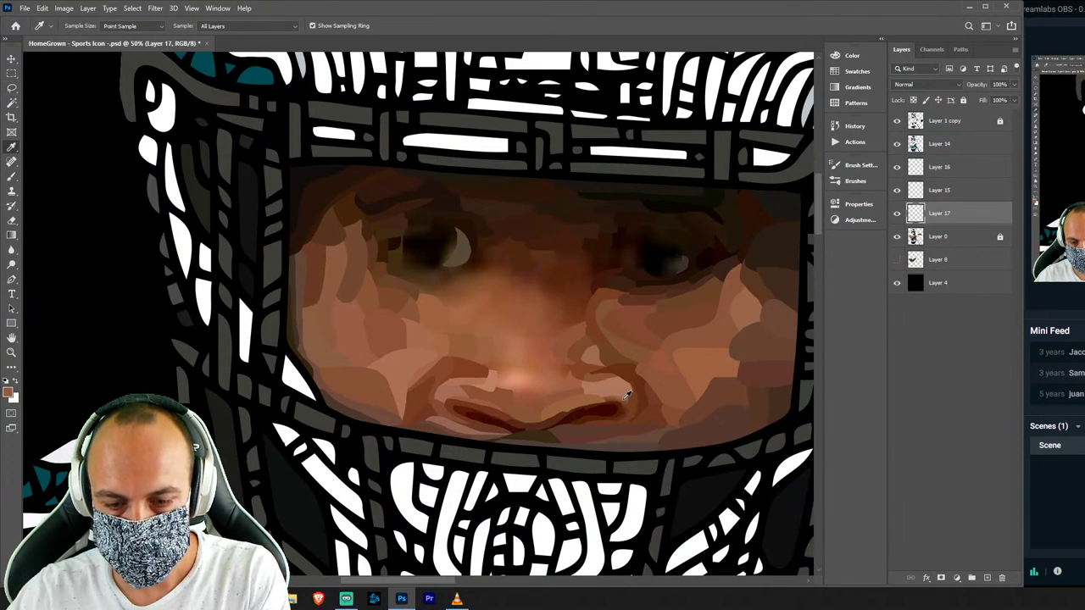
{"action": "key", "text": "b"}
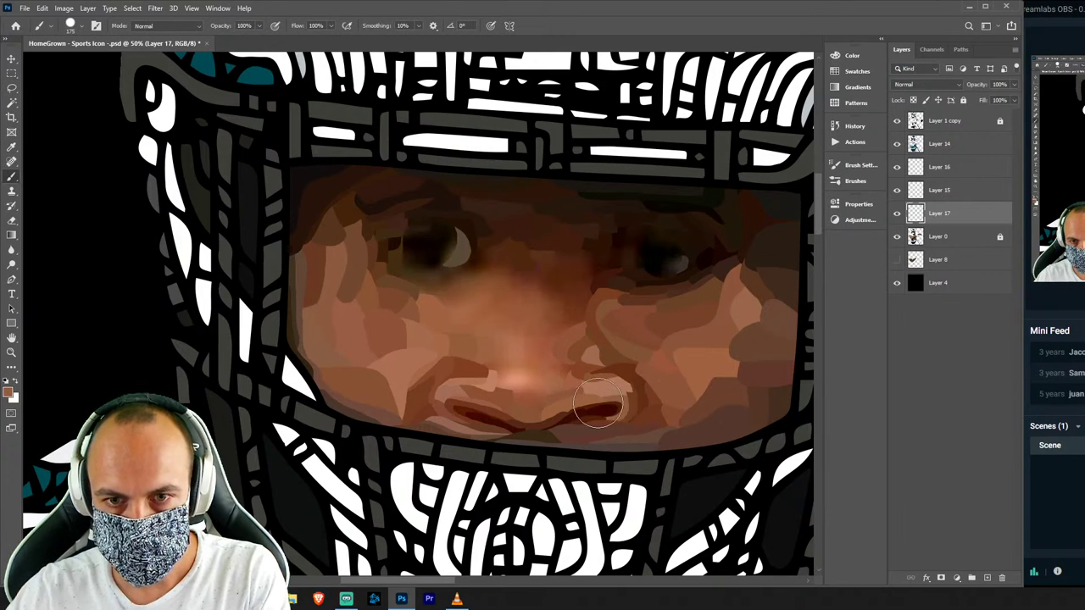
{"action": "key", "text": "l"}
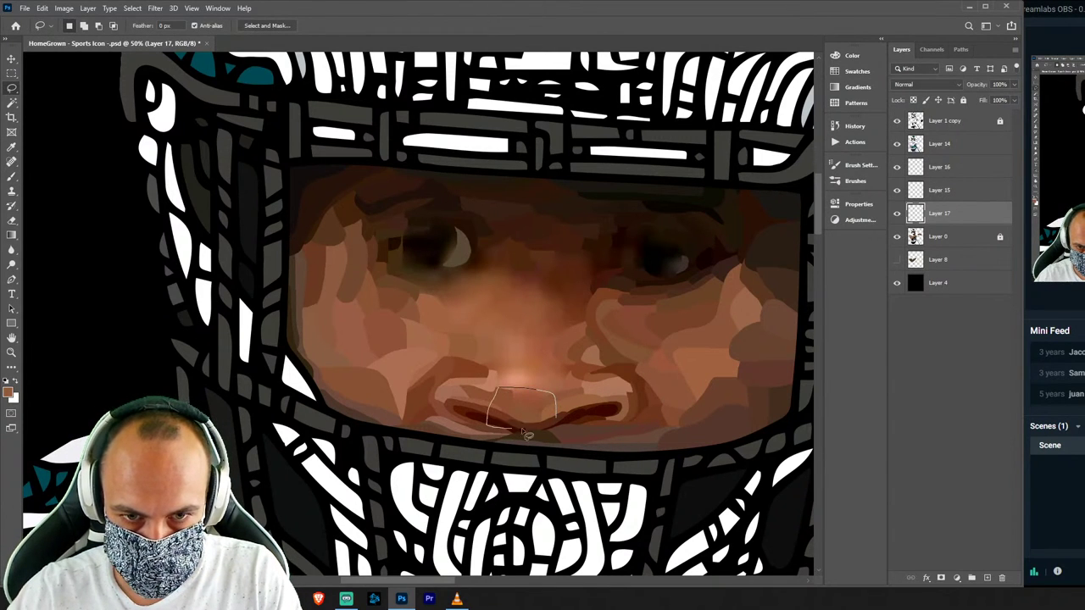
{"action": "left_click_drag", "start_coordinate": [527, 434], "coordinate": [536, 428]}
{"action": "key", "text": "b"}
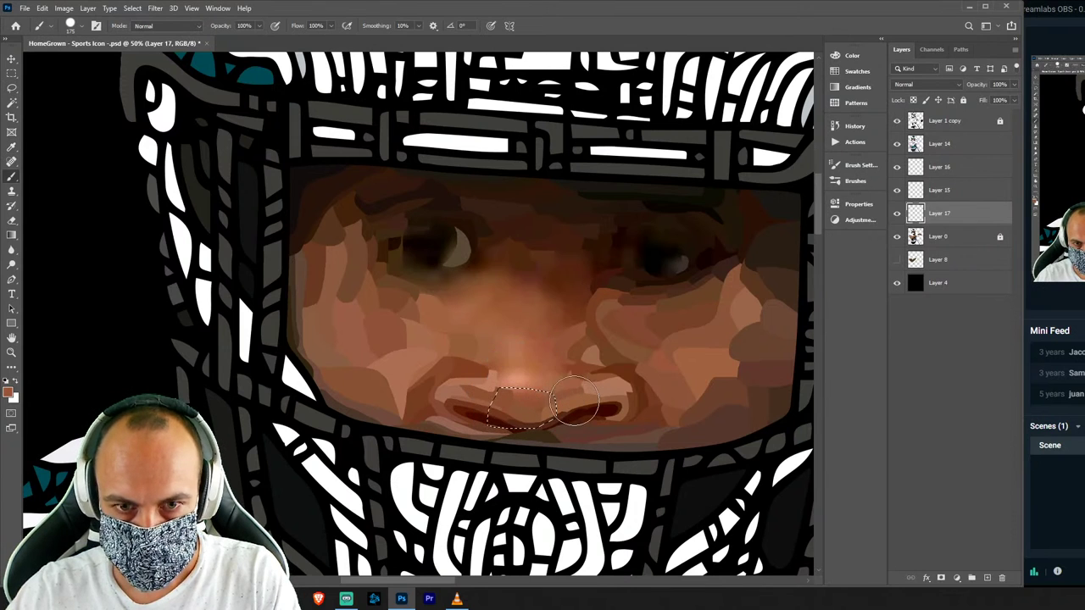
{"action": "key", "text": "ctrl+d"}
{"action": "key", "text": "l"}
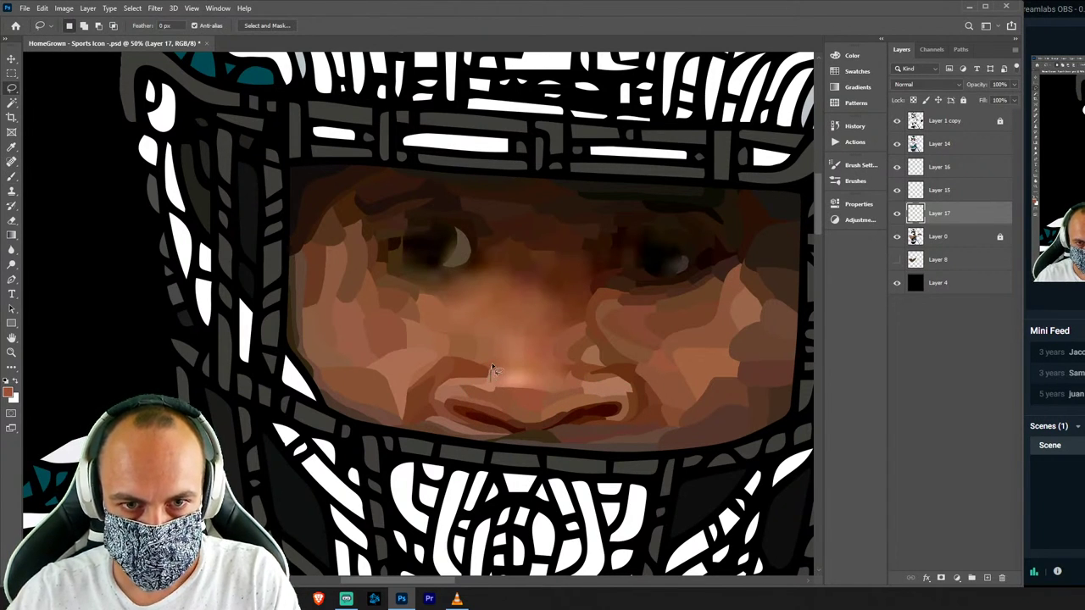
Paint a facet near the left eye with a brown sampled from the face.
{"action": "key", "text": "b"}
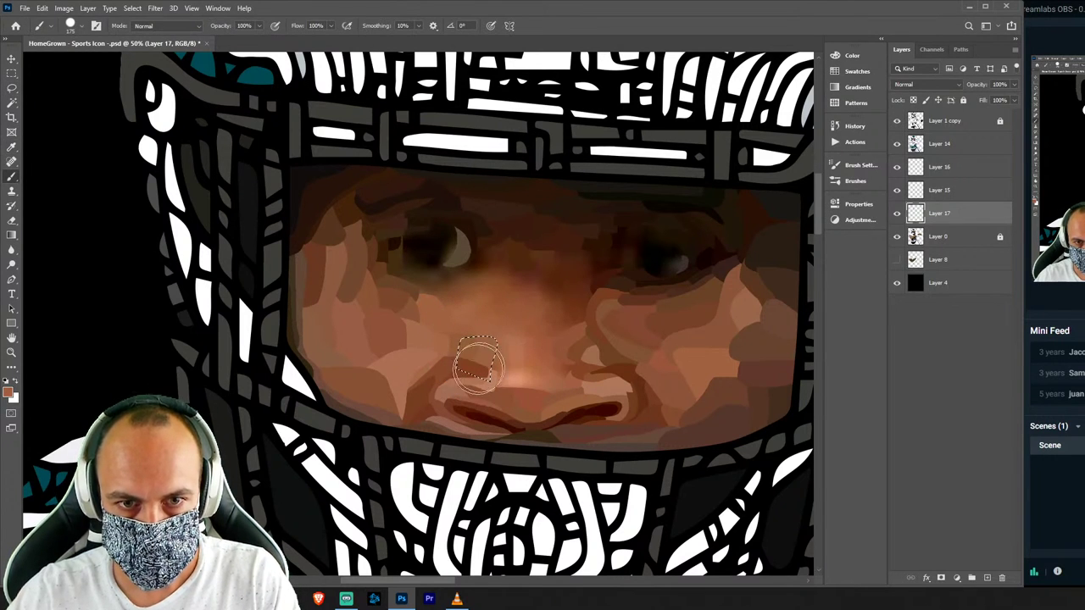
{"action": "key", "text": "l"}
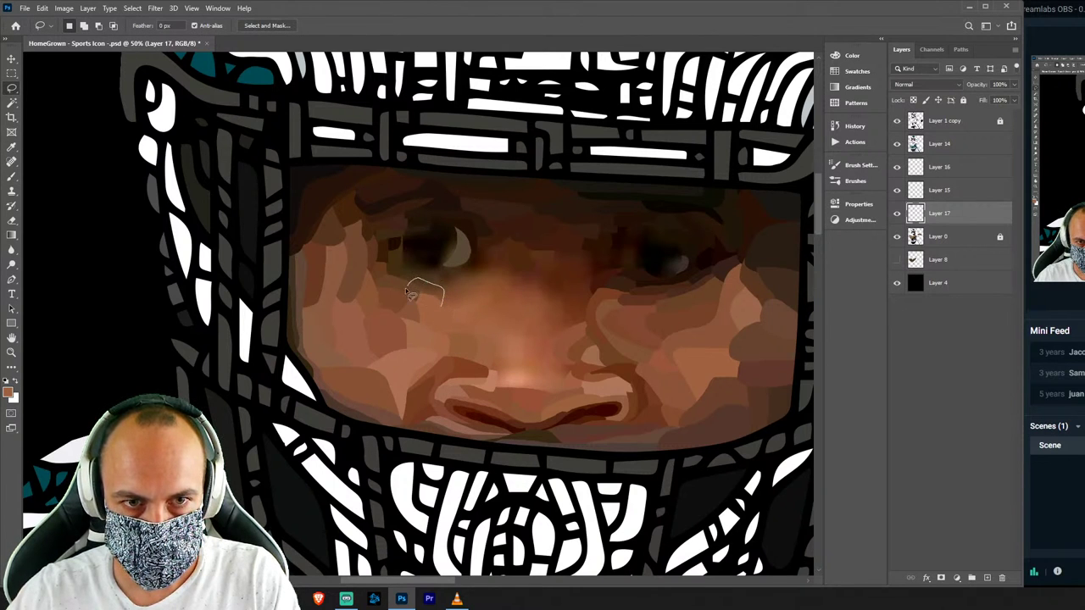
{"action": "left_click_drag", "start_coordinate": [410, 295], "coordinate": [467, 315]}
{"action": "key", "text": "i"}
{"action": "left_click", "coordinate": [431, 285]}
{"action": "key", "text": "b"}
{"action": "key", "text": "l"}
{"action": "key", "text": "ctrl+d"}
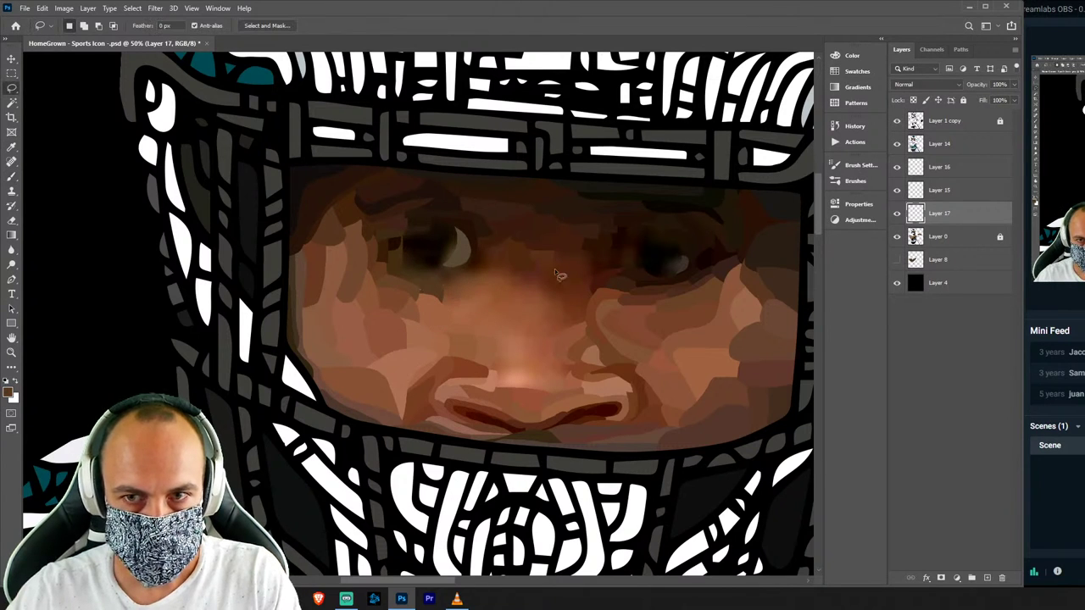
Create empty Layer 18 above Layer 0.
{"action": "left_click", "coordinate": [960, 235]}
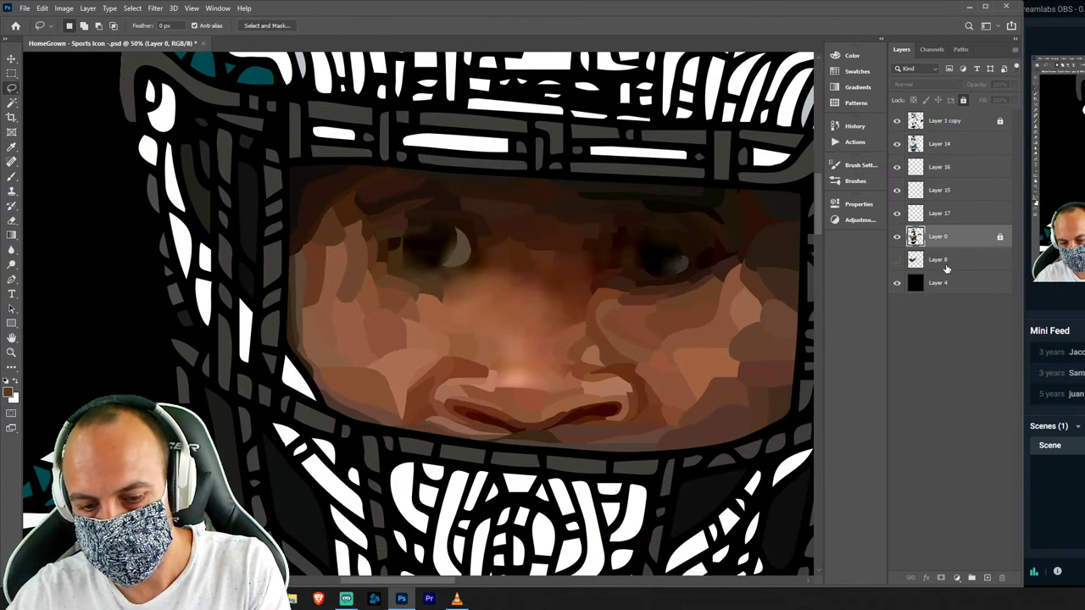
{"action": "key", "text": "ctrl+shift+n"}
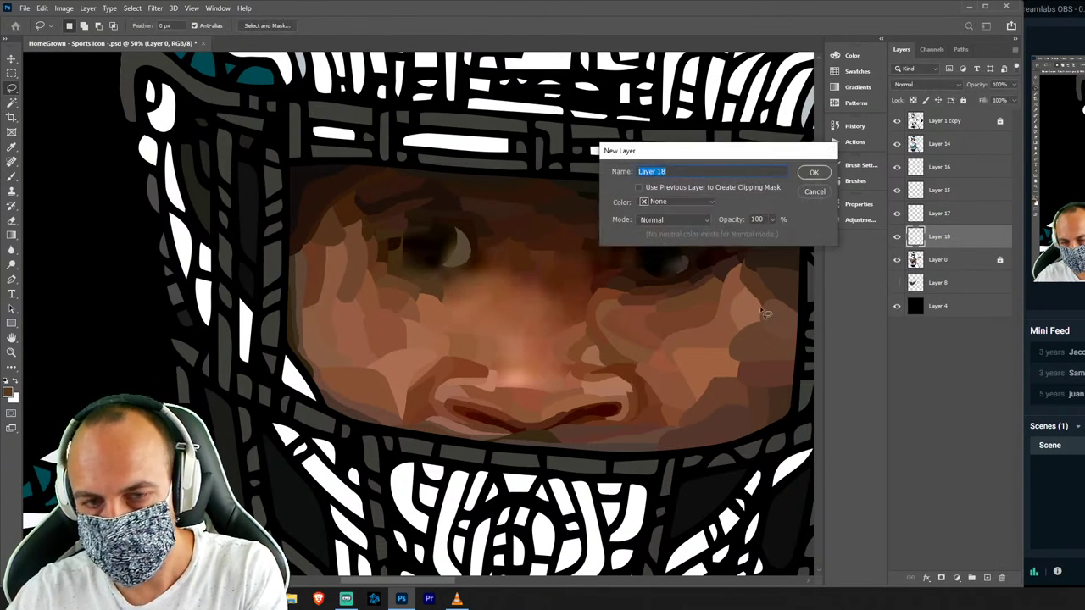
{"action": "key", "text": "Return"}
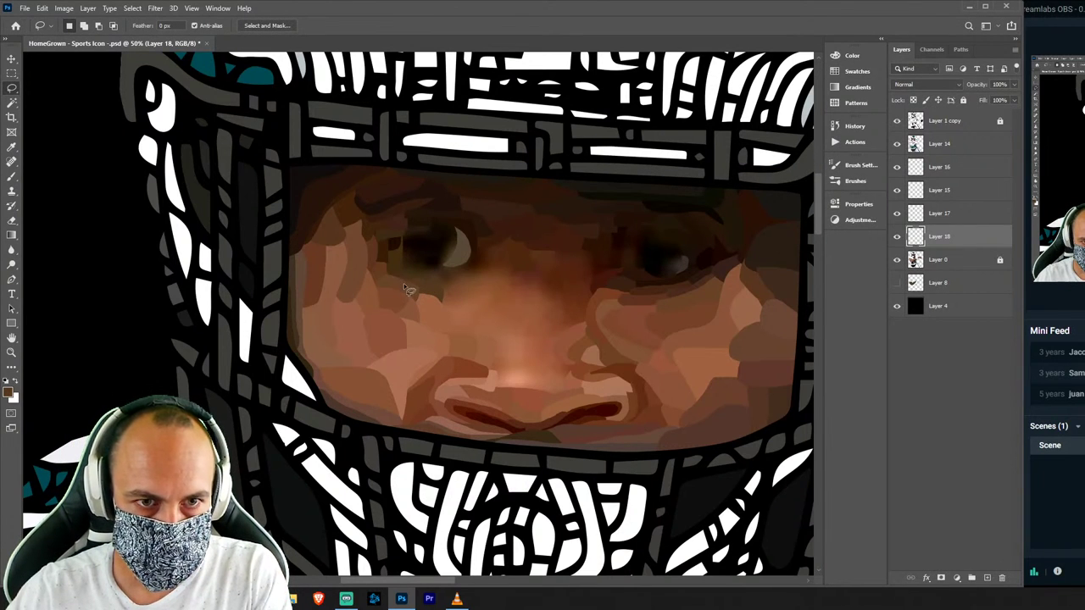
Paint a flat, sampled-brown facet beside the left eye.
{"action": "left_click_drag", "start_coordinate": [403, 283], "coordinate": [393, 267]}
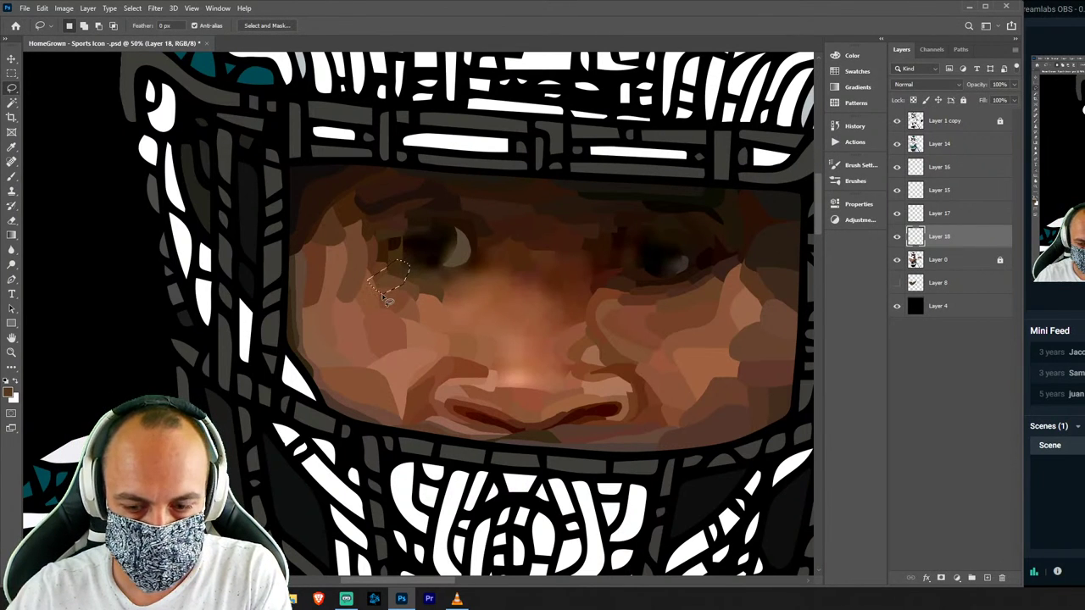
{"action": "key", "text": "i"}
{"action": "left_click", "coordinate": [405, 267]}
{"action": "key", "text": "b"}
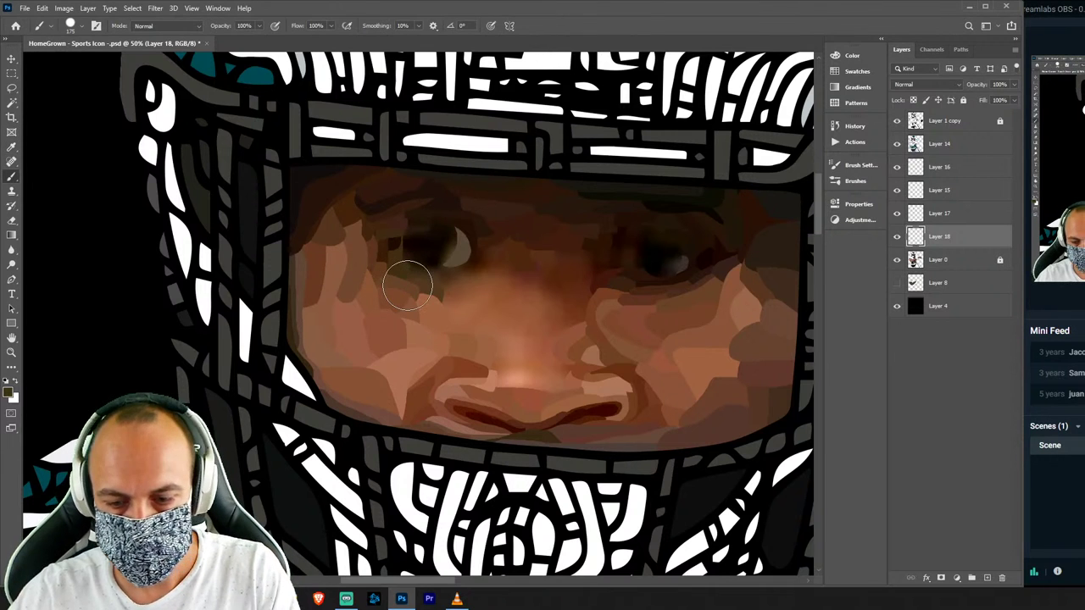
{"action": "key", "text": "l"}
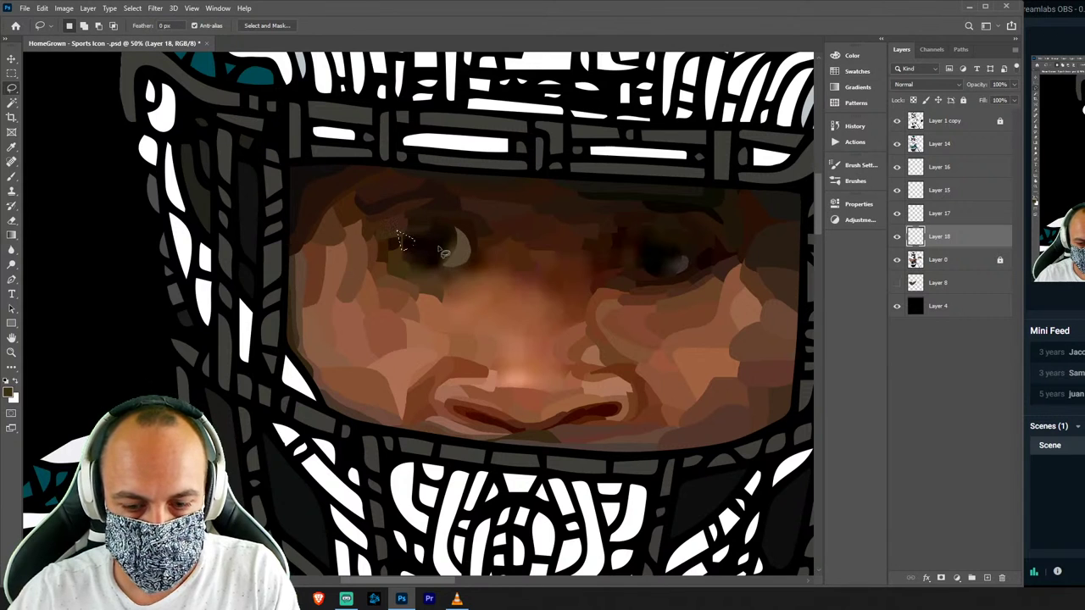
{"action": "key", "text": "i"}
{"action": "key", "text": "b"}
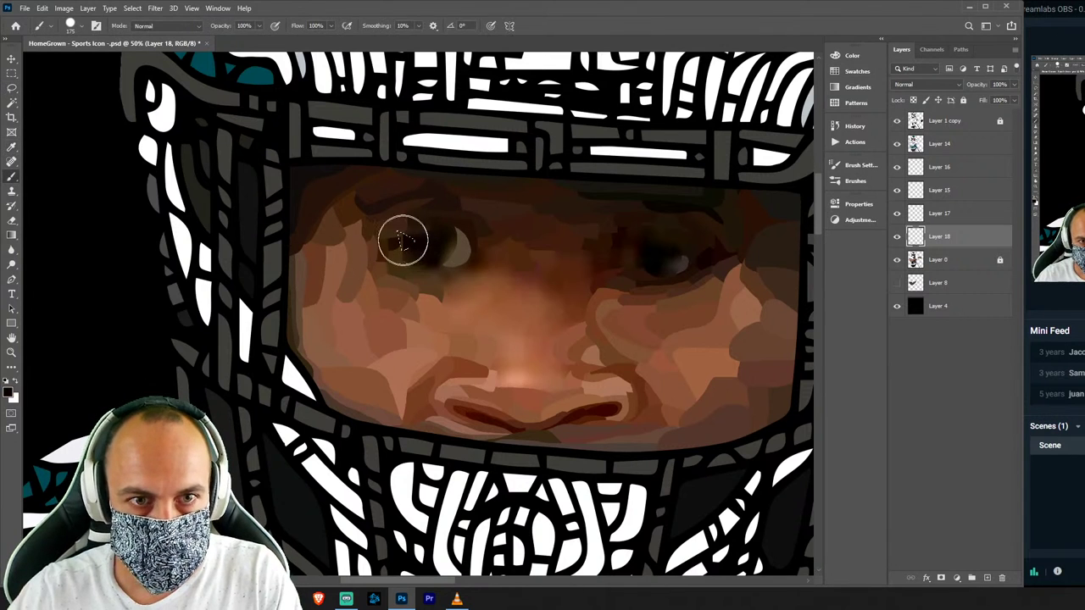
{"action": "key", "text": "l"}
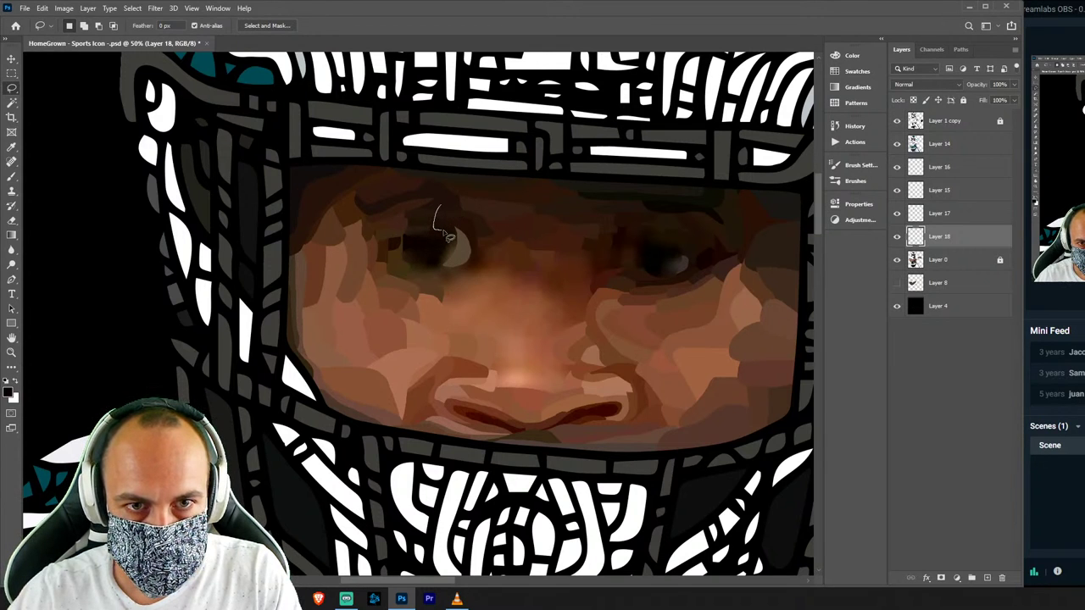
Paint a second small facet beside the left eye.
{"action": "left_click_drag", "start_coordinate": [472, 204], "coordinate": [465, 201]}
{"action": "key", "text": "i"}
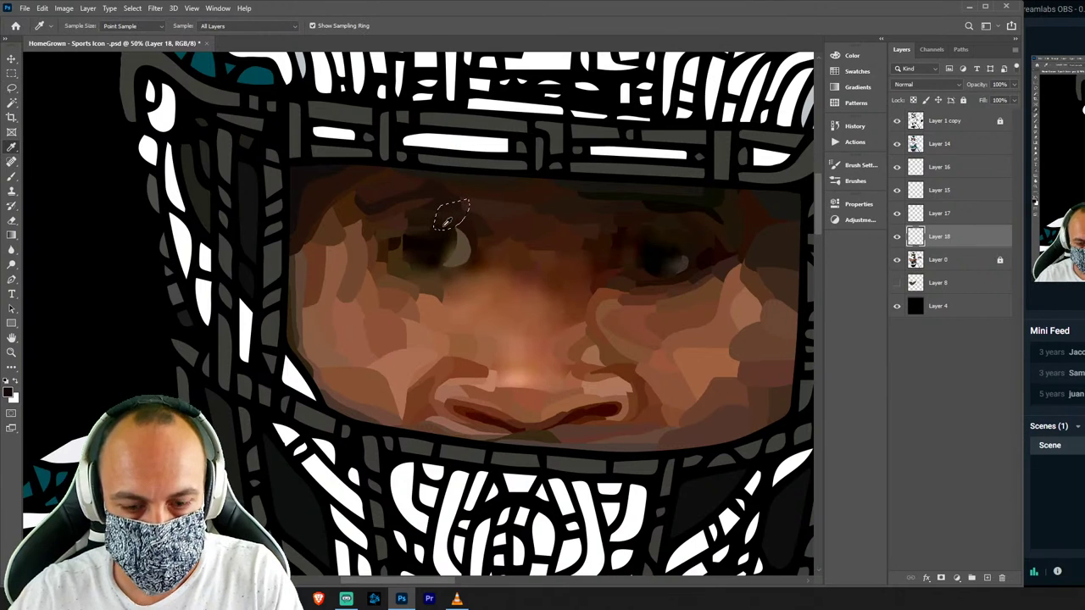
{"action": "key", "text": "b"}
{"action": "key", "text": "ctrl+d"}
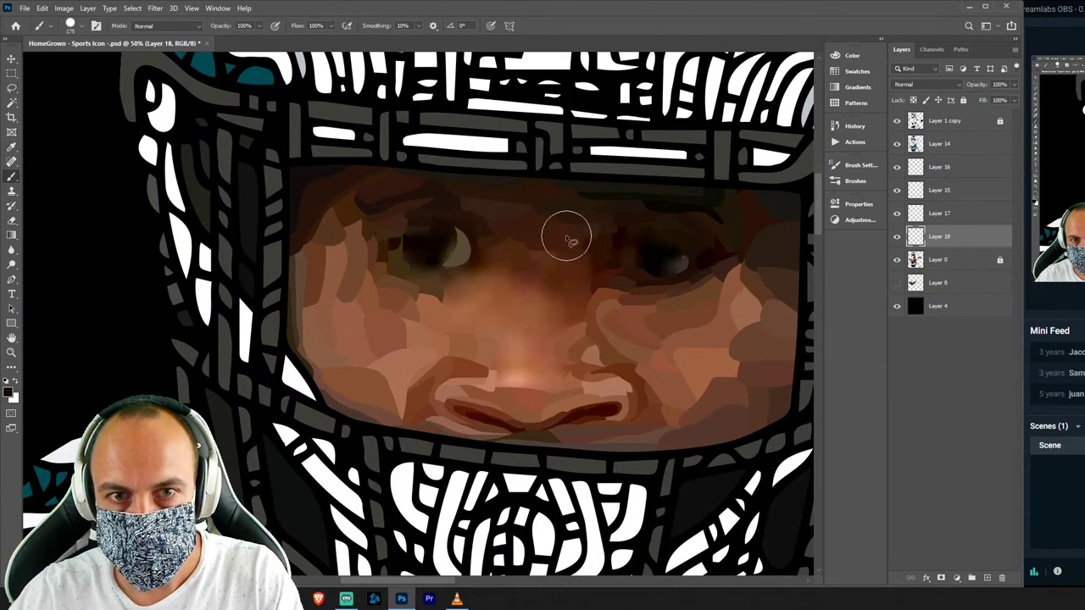
{"action": "key", "text": "l"}
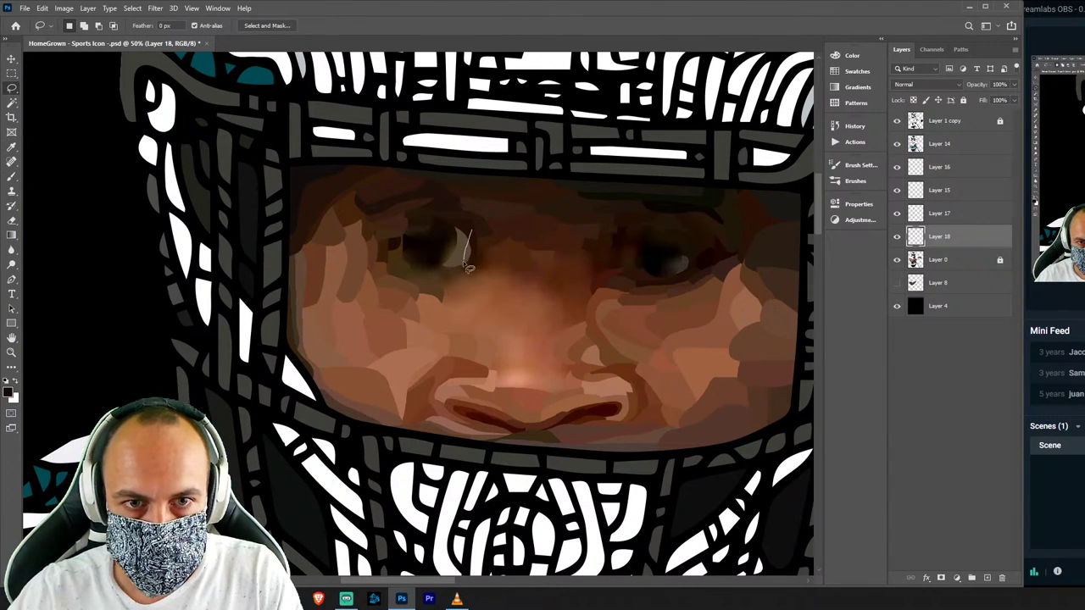
Fill a dark-brown facet at the left eye's inner corner.
{"action": "left_click_drag", "start_coordinate": [478, 223], "coordinate": [479, 226]}
{"action": "key", "text": "i"}
{"action": "left_click", "coordinate": [477, 252]}
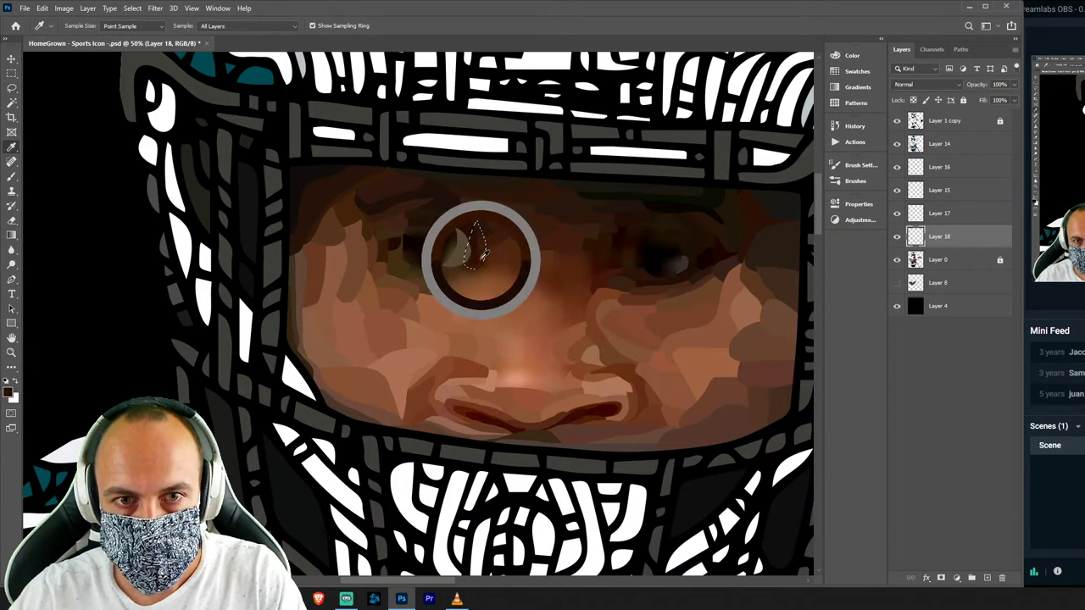
{"action": "key", "text": "b"}
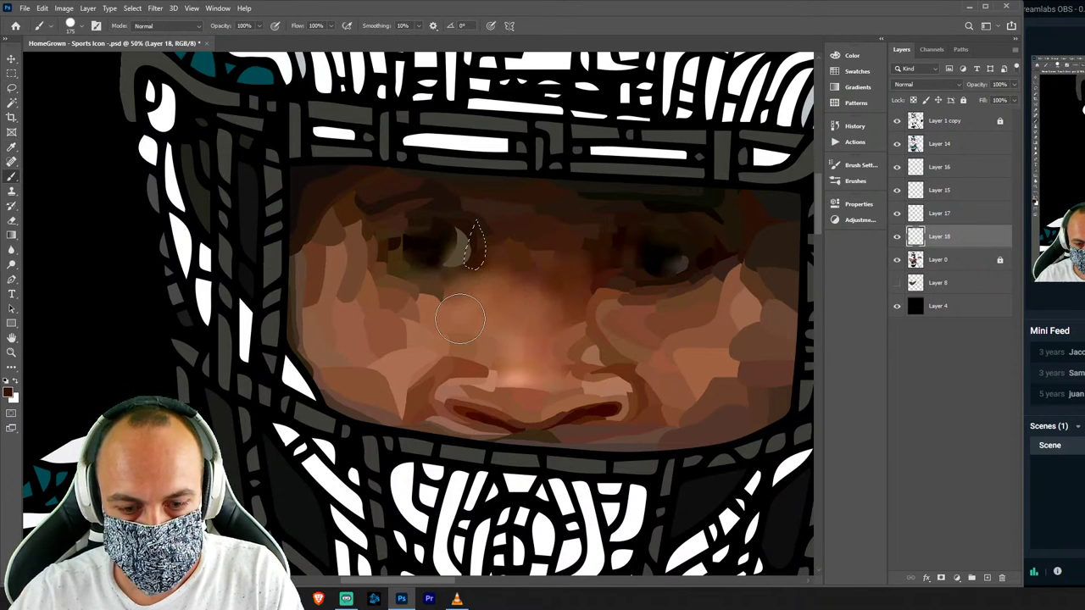
{"action": "key", "text": "ctrl+d"}
{"action": "key", "text": "l"}
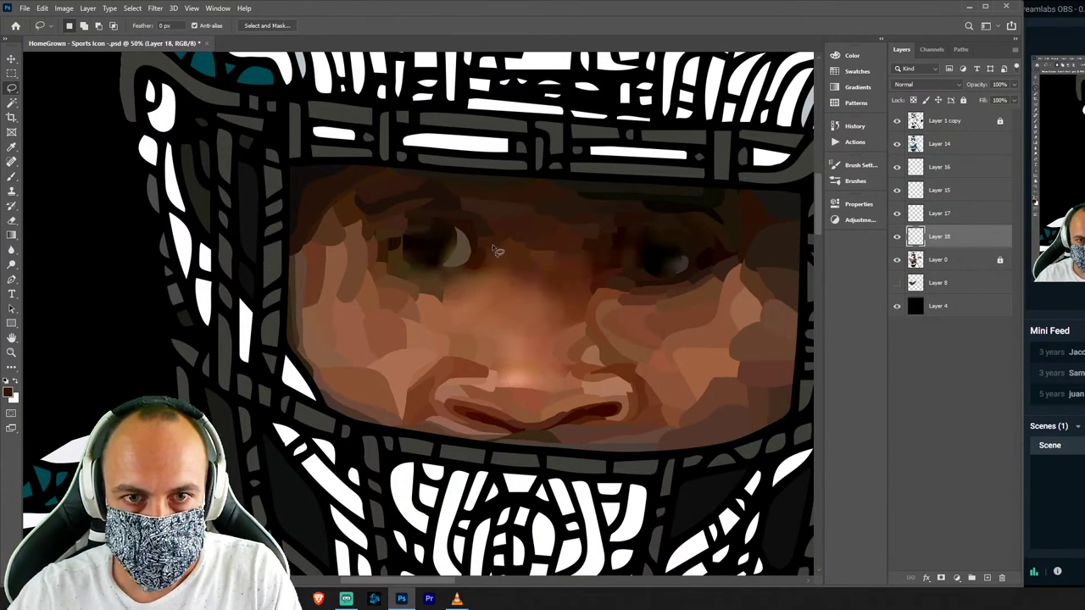
Paint skin-tone facets between the eyes and on the bridge of the nose.
{"action": "left_click_drag", "start_coordinate": [516, 222], "coordinate": [493, 248]}
{"action": "key", "text": "i"}
{"action": "left_click", "coordinate": [505, 250]}
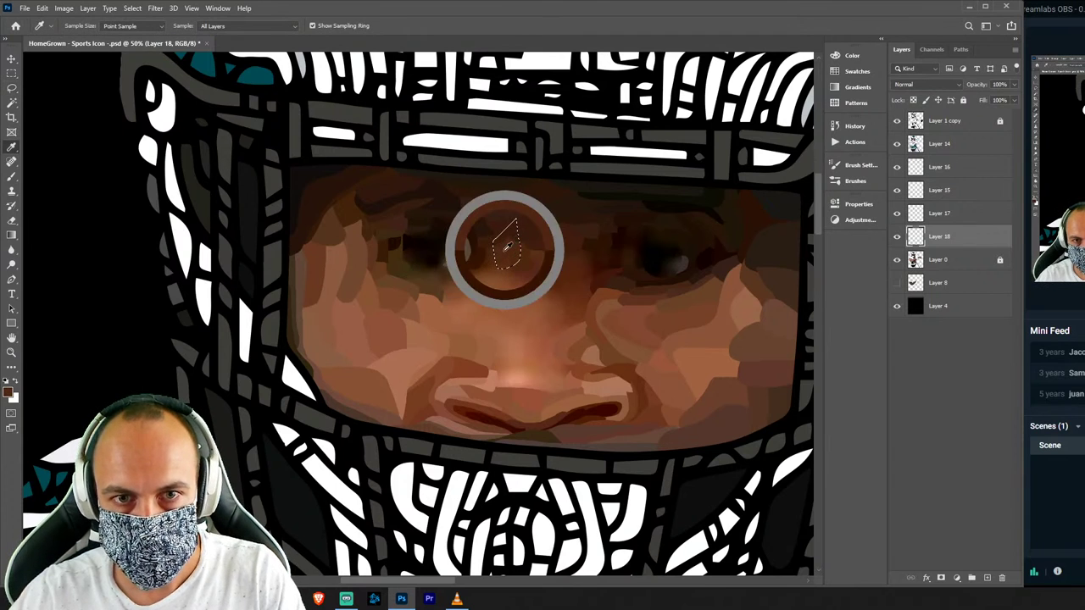
{"action": "key", "text": "b"}
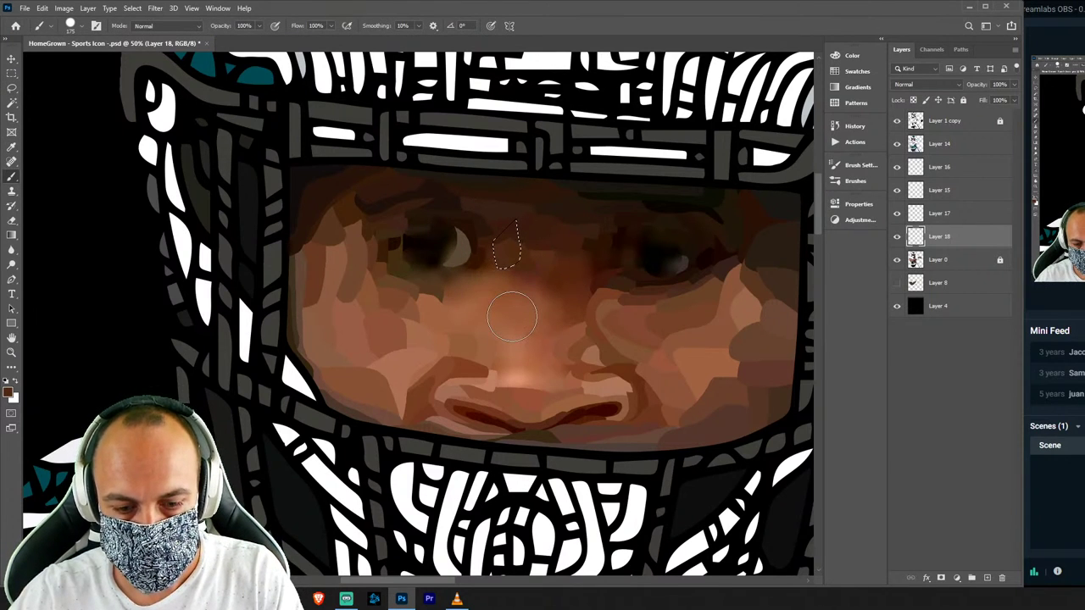
{"action": "key", "text": "l"}
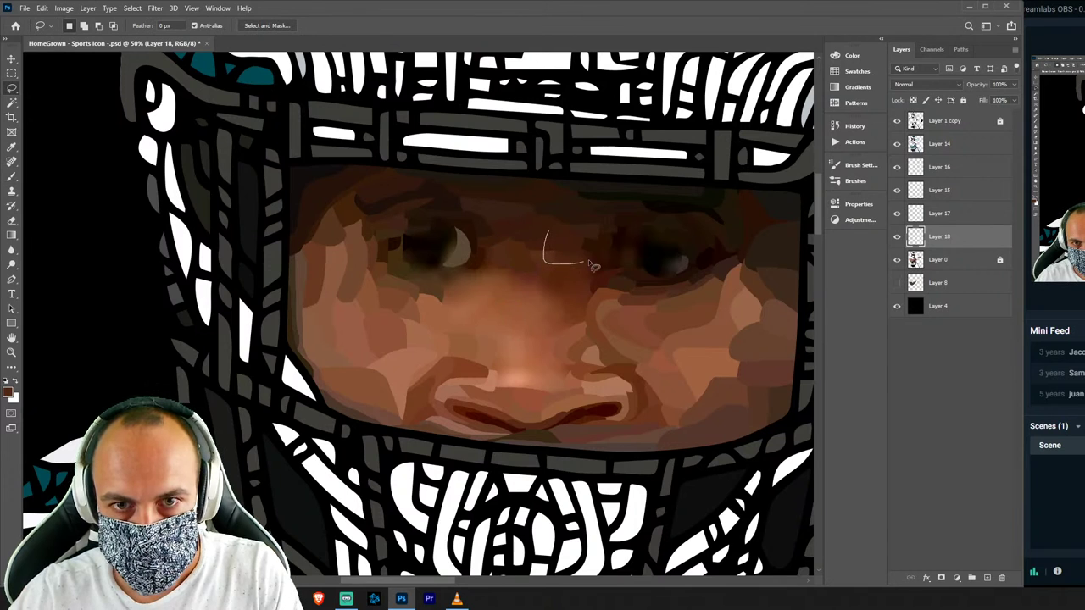
{"action": "left_click_drag", "start_coordinate": [601, 238], "coordinate": [563, 218]}
{"action": "key", "text": "b"}
{"action": "left_click", "coordinate": [579, 255], "text": "alt"}
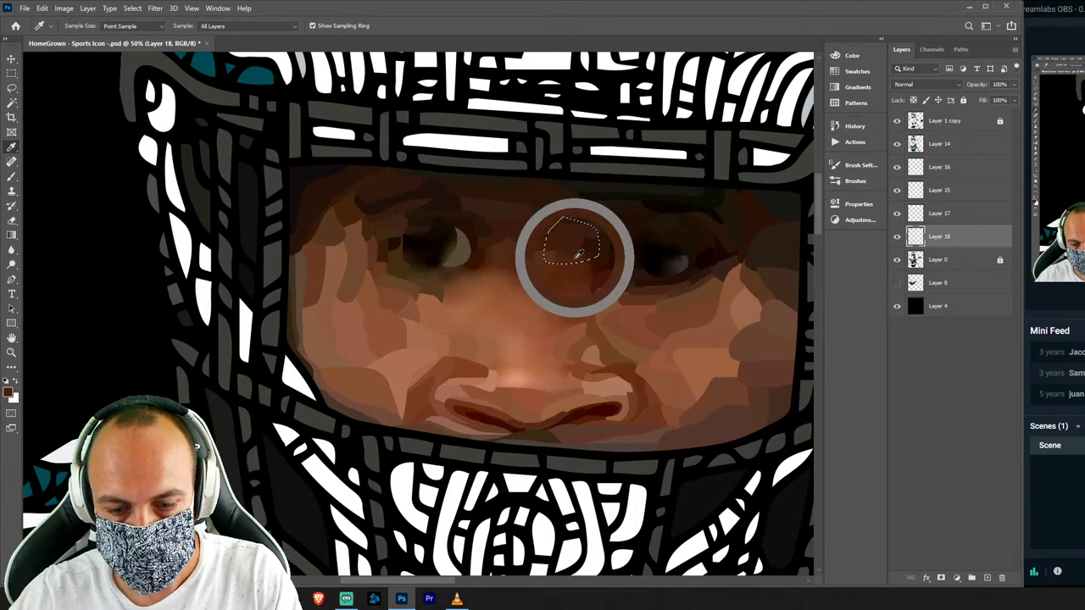
{"action": "key", "text": "ctrl+d"}
{"action": "key", "text": "l"}
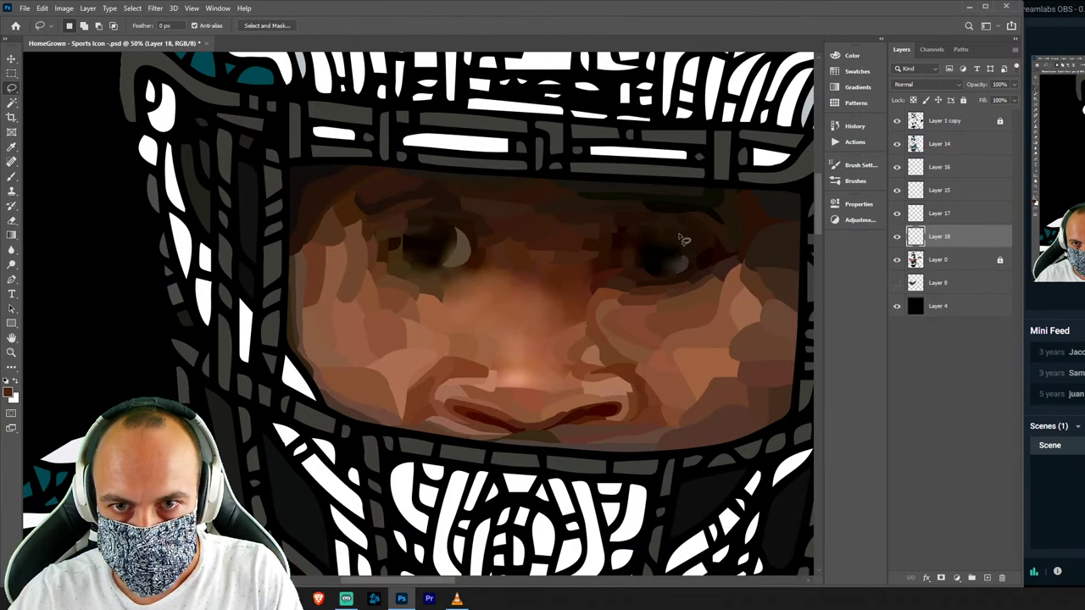
Outline a facet near the right eye and sample a darker brown above it.
{"action": "left_click_drag", "start_coordinate": [680, 235], "coordinate": [679, 240]}
{"action": "left_click", "coordinate": [500, 224]}
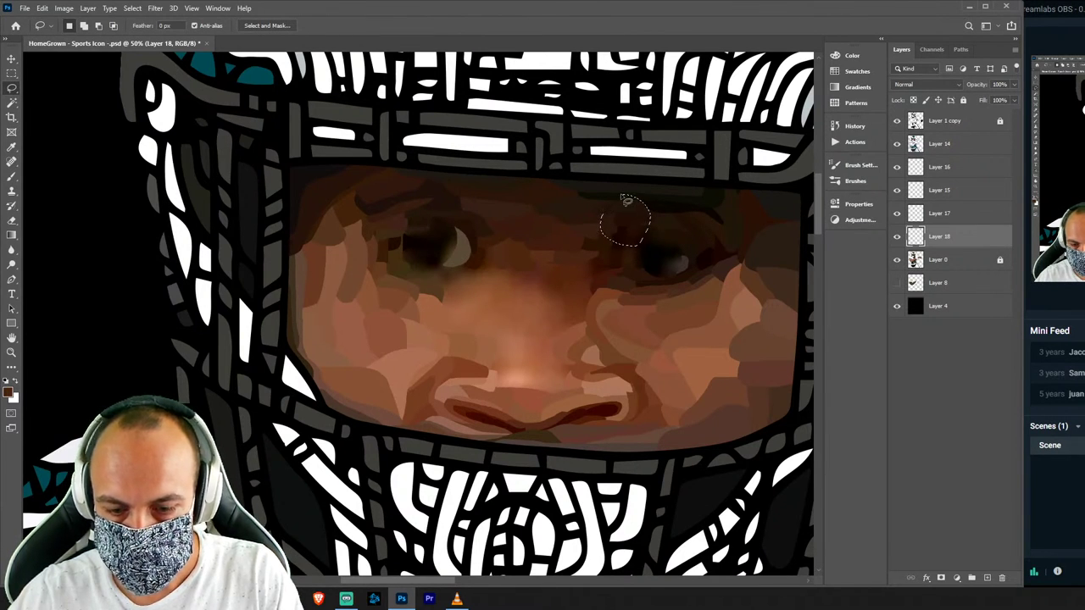
{"action": "key", "text": "i"}
{"action": "left_click", "coordinate": [633, 233]}
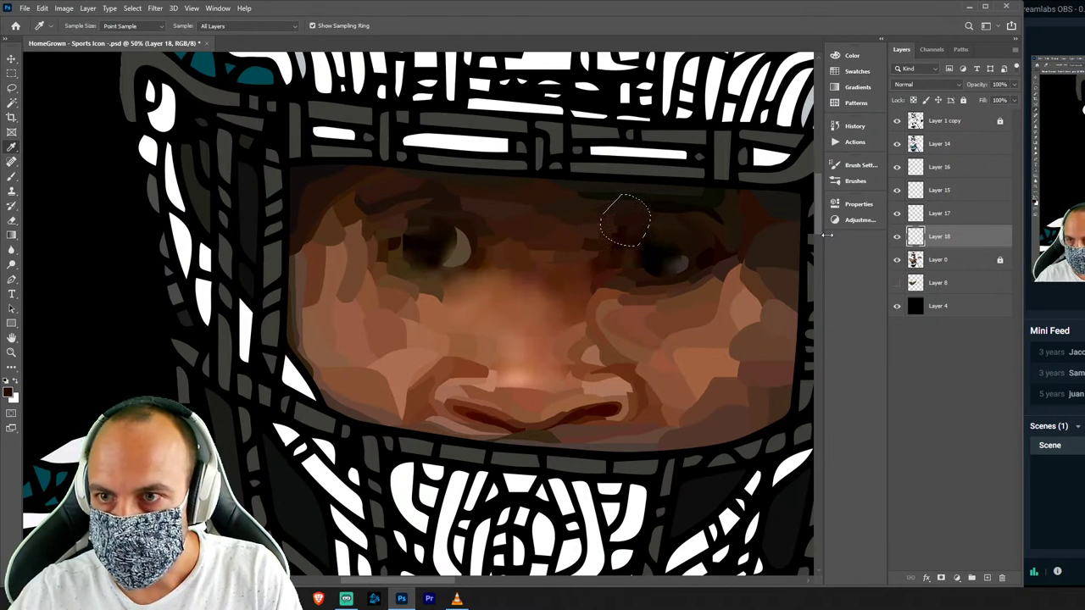
Add a new Layer 19 above the photo and clear the right-eye facet selection.
{"action": "key", "text": "b"}
{"action": "key", "text": "alt+bracketleft"}
{"action": "key", "text": "ctrl+shift+n"}
{"action": "key", "text": "Return"}
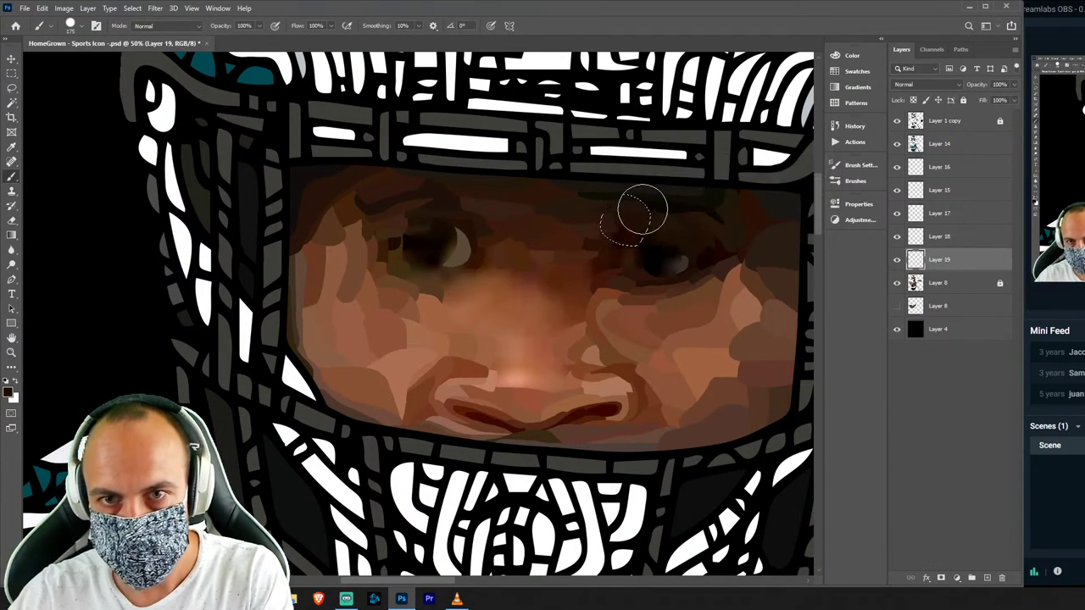
{"action": "key", "text": "ctrl+d"}
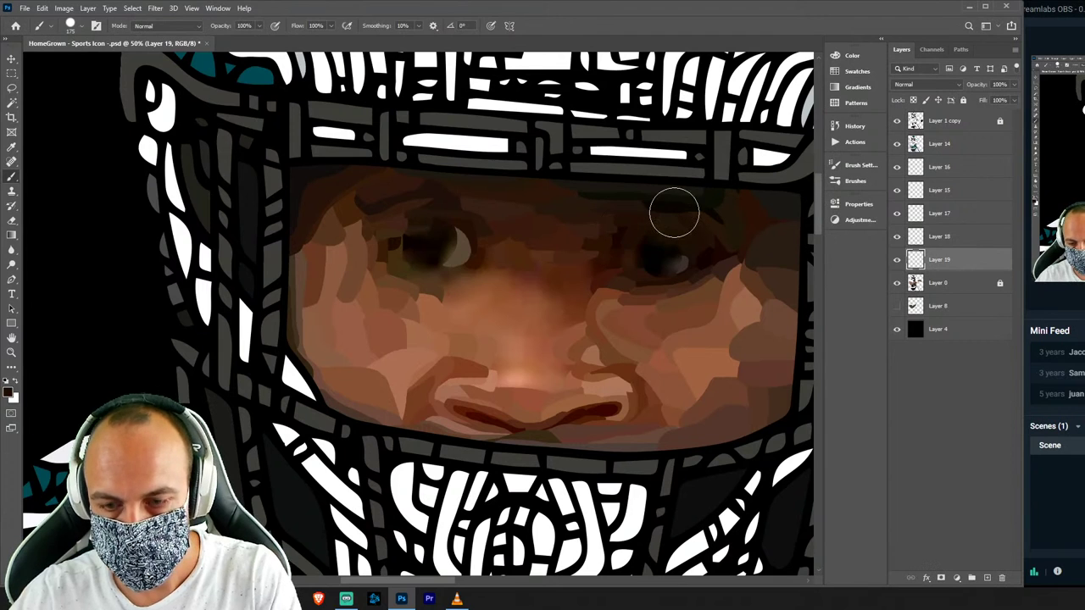
{"action": "key", "text": "l"}
Toggle Layer 0's visibility to check for unpainted gaps.
{"action": "left_click", "coordinate": [898, 283]}
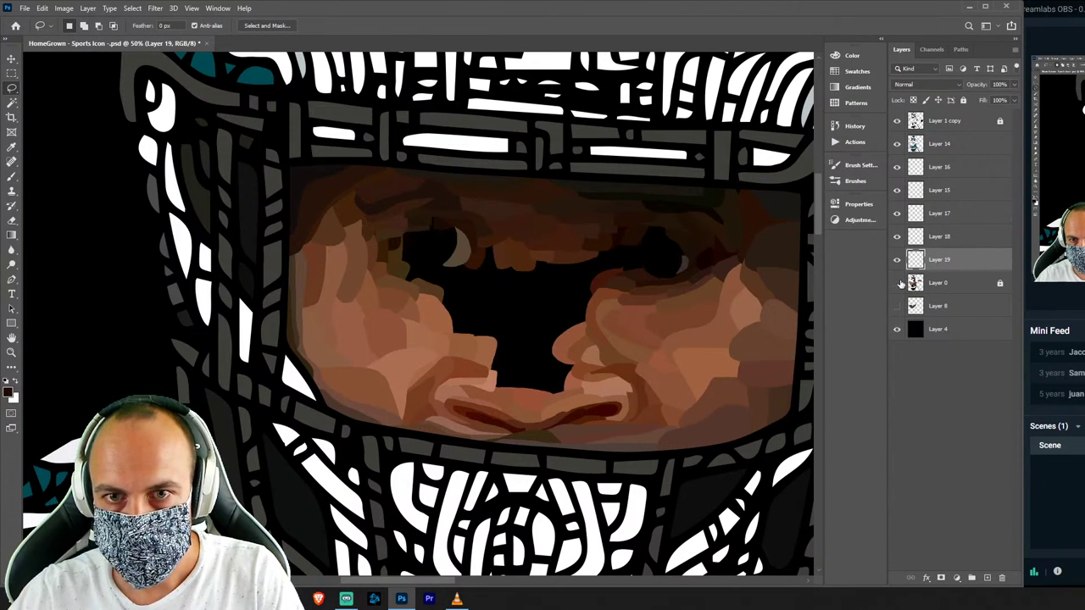
{"action": "left_click", "coordinate": [898, 283]}
{"action": "left_click", "coordinate": [898, 283]}
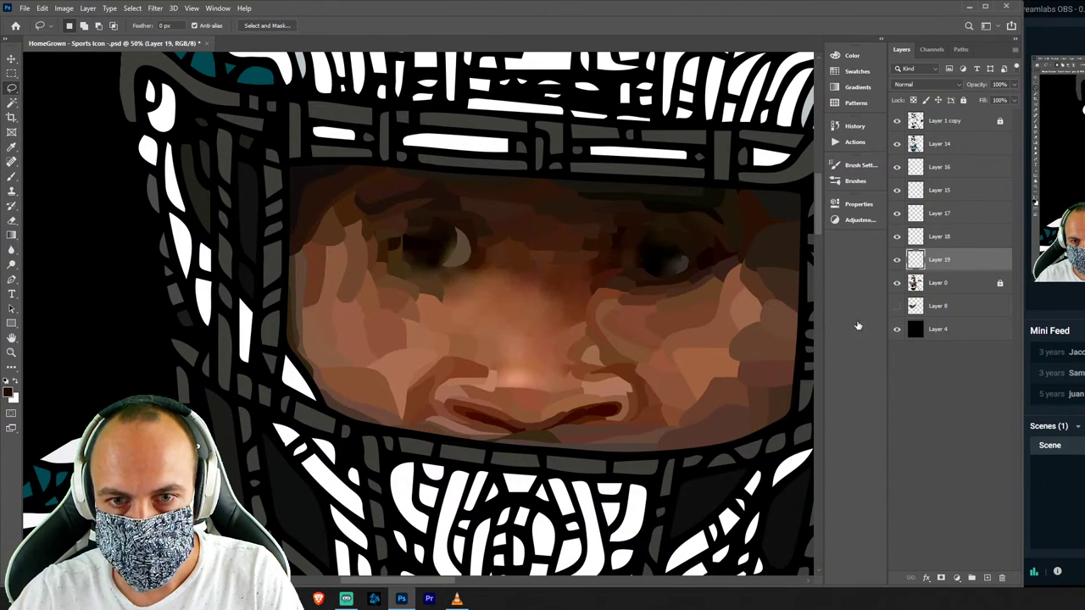
Add Layer 20 above Layer 0 and merge Layers 14–19 into Layer 14.
{"action": "left_click", "coordinate": [936, 283]}
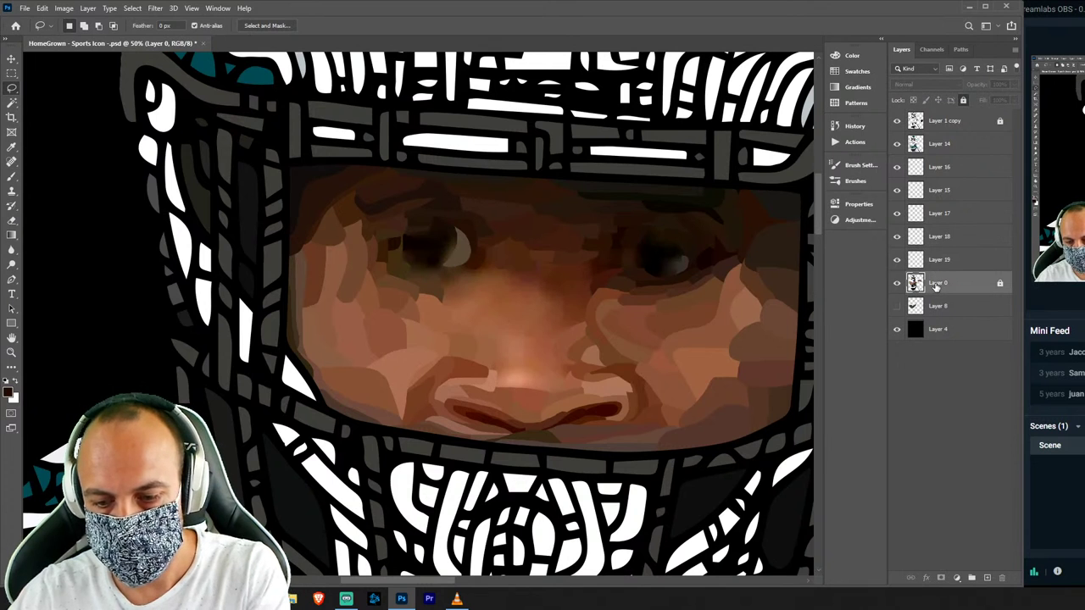
{"action": "key", "text": "ctrl+shift+n"}
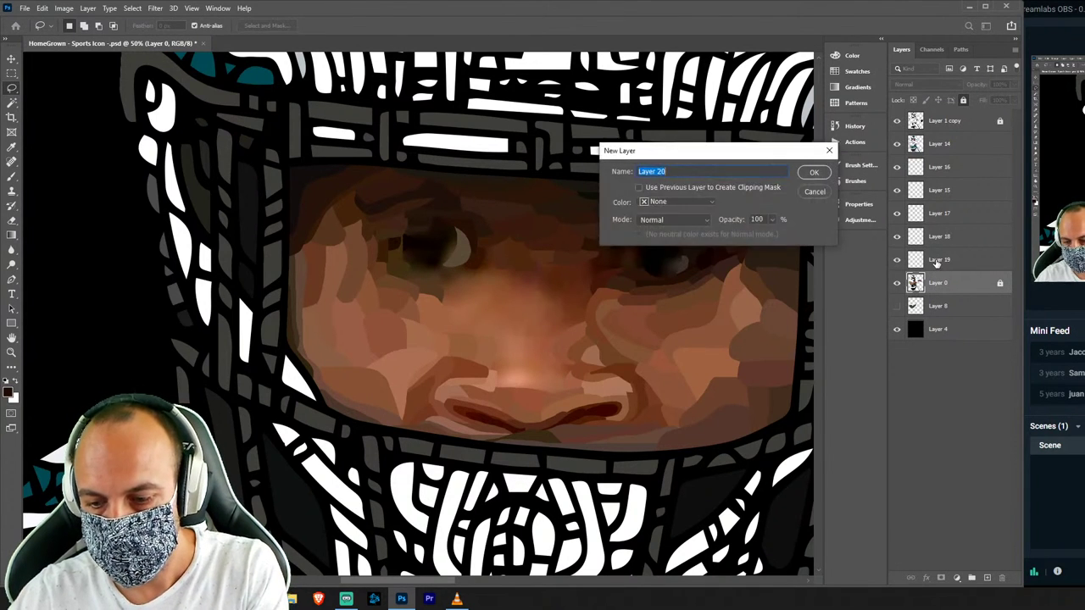
{"action": "key", "text": "Return"}
{"action": "left_click", "coordinate": [939, 260]}
{"action": "left_click", "coordinate": [966, 142], "text": "shift"}
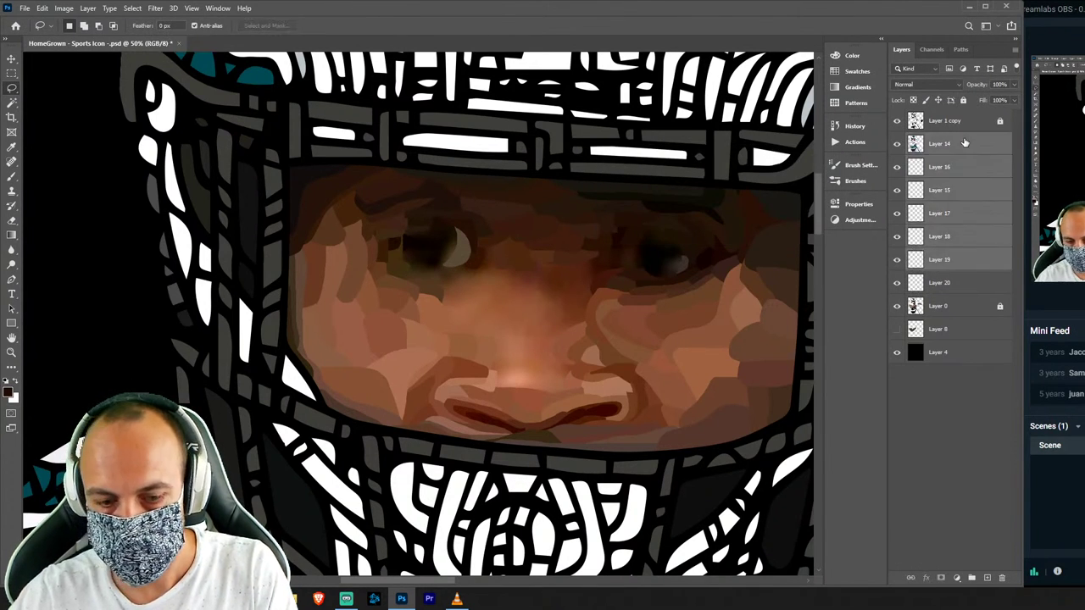
{"action": "key", "text": "ctrl+e"}
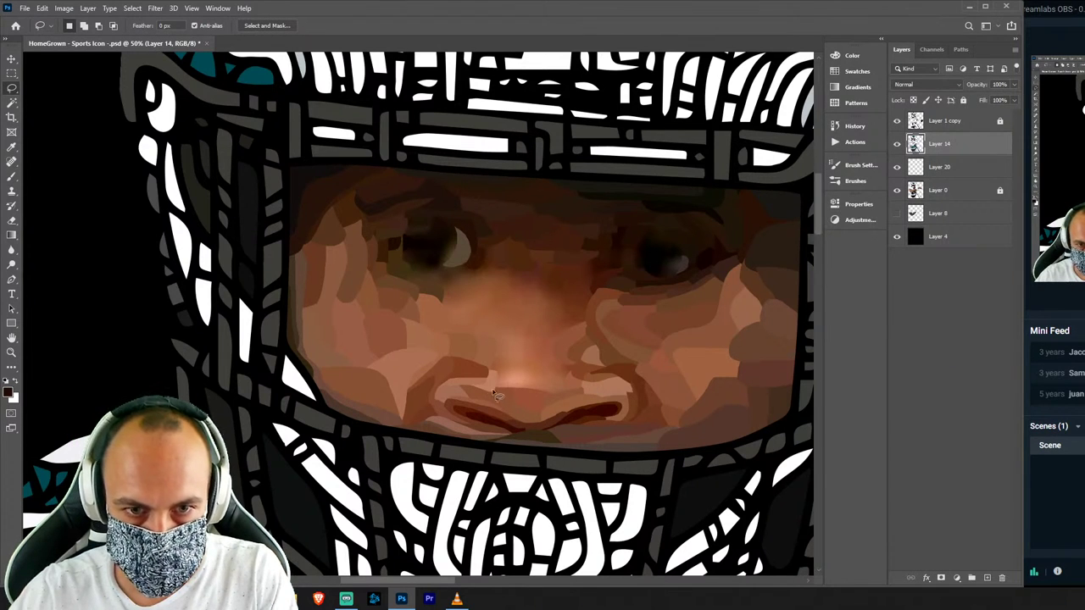
Try a light skin-tone facet on the upper lip, then undo it and target Layer 20.
{"action": "left_click_drag", "start_coordinate": [484, 378], "coordinate": [550, 400]}
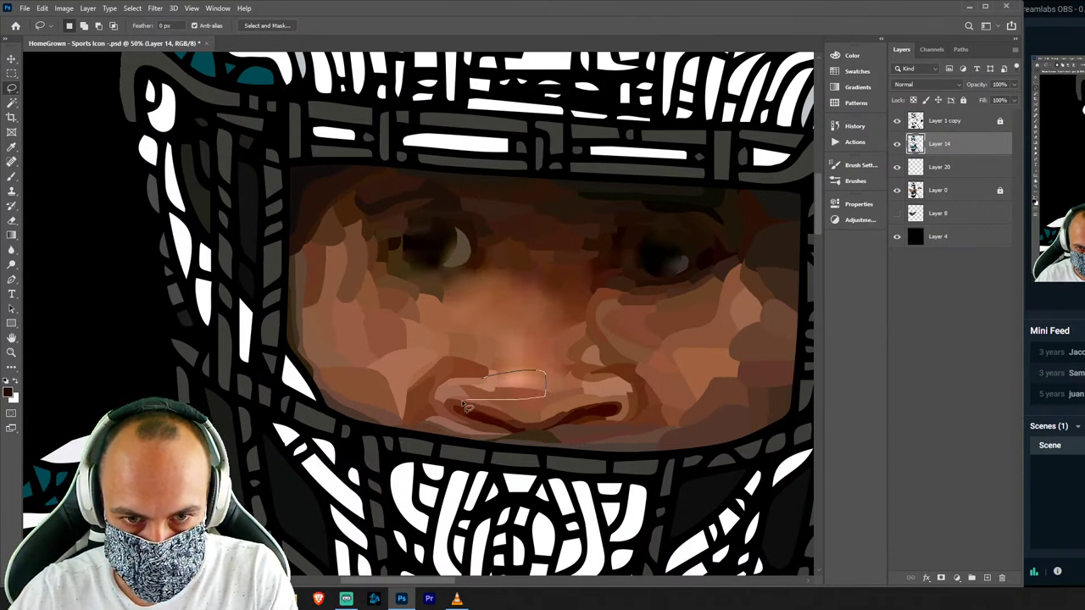
{"action": "left_click_drag", "start_coordinate": [467, 407], "coordinate": [475, 395]}
{"action": "key", "text": "b"}
{"action": "left_click", "coordinate": [528, 375], "text": "alt"}
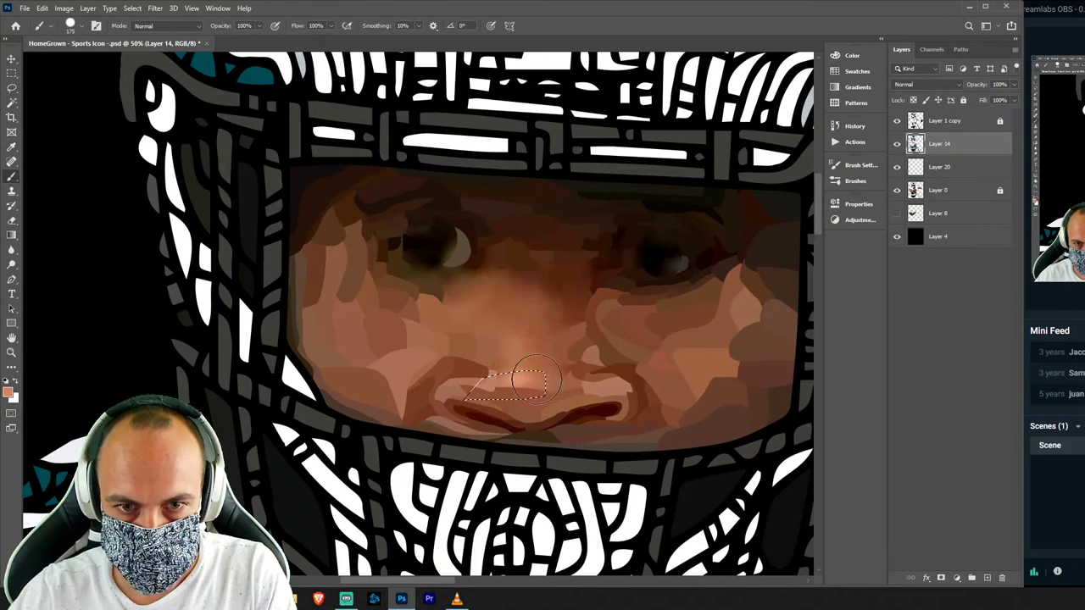
{"action": "left_click_drag", "start_coordinate": [536, 381], "coordinate": [424, 392]}
{"action": "key", "text": "ctrl+d"}
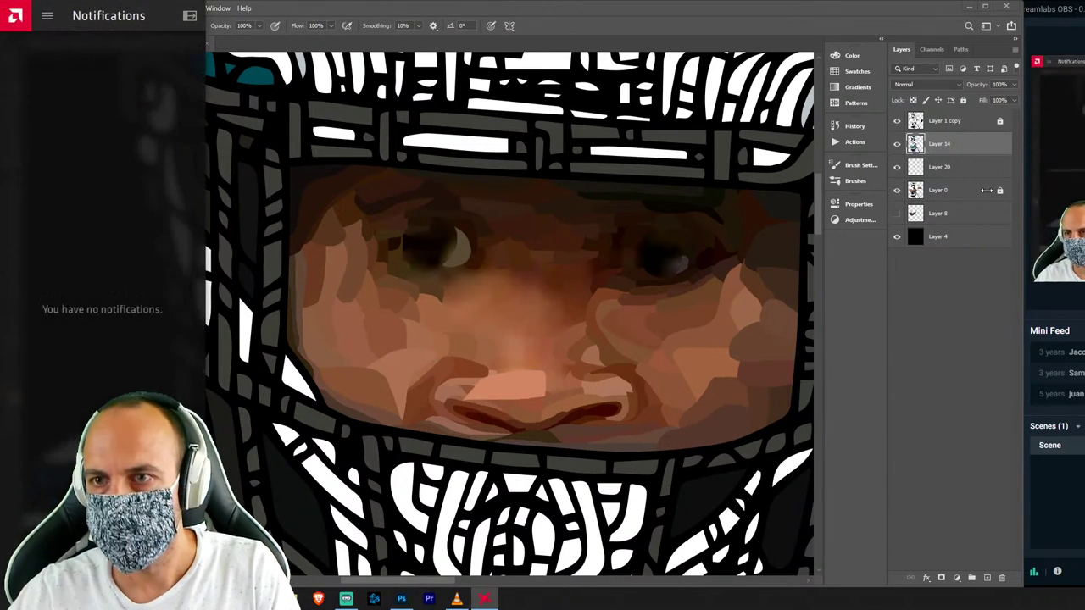
{"action": "left_click", "coordinate": [970, 167]}
{"action": "key", "text": "ctrl+shift+d"}
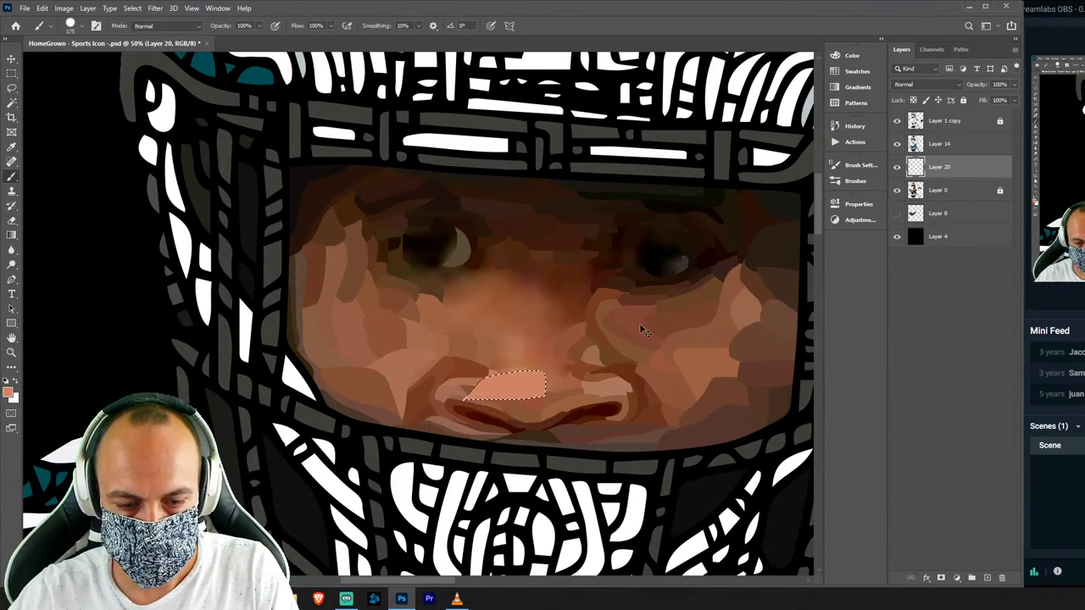
{"action": "key", "text": "ctrl+z"}
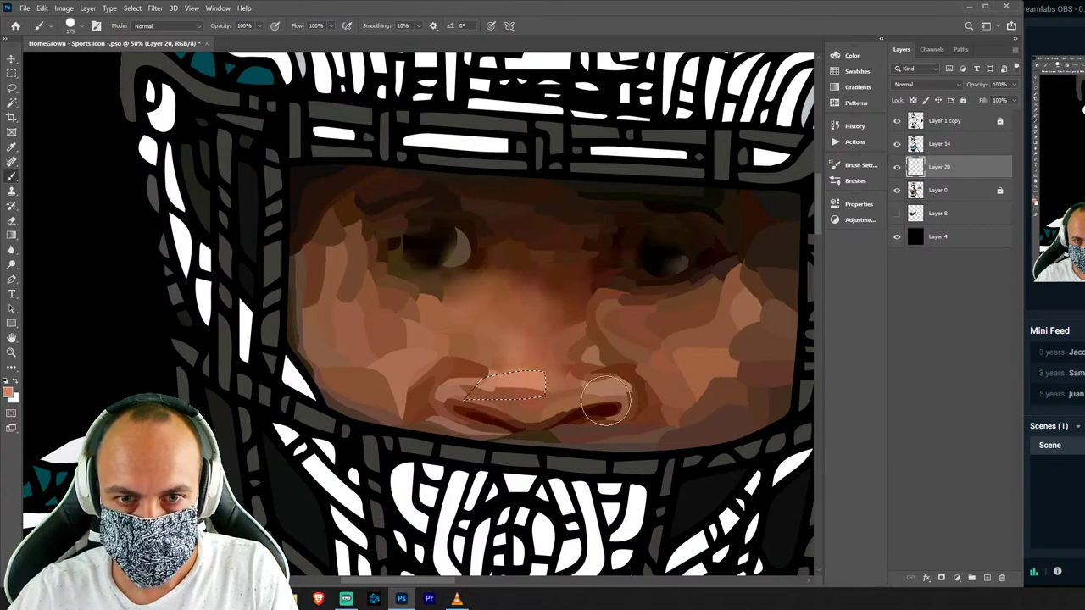
{"action": "key", "text": "ctrl+d"}
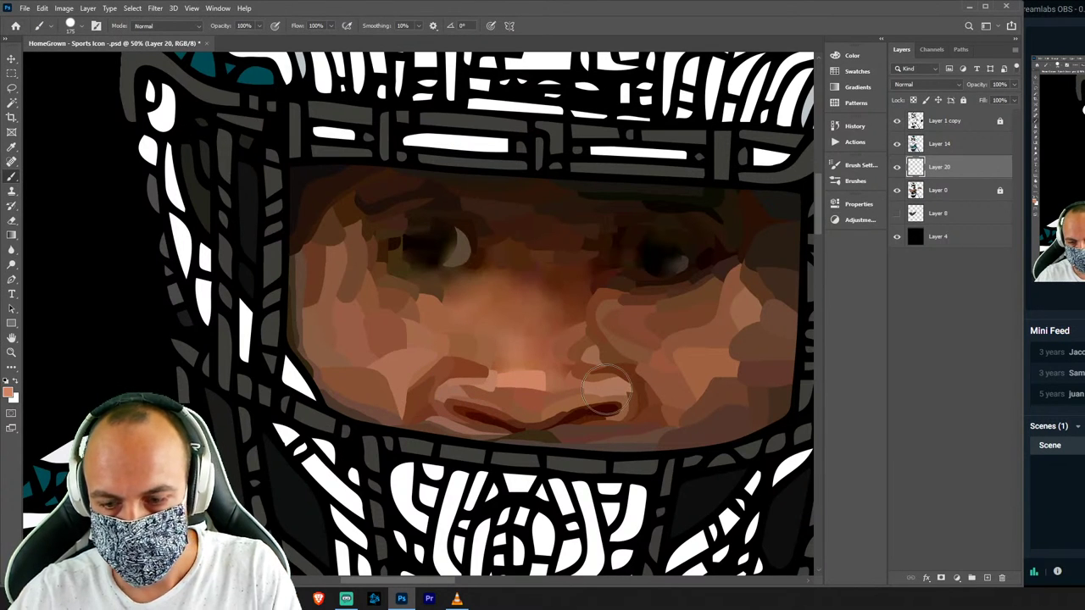
{"action": "key", "text": "l"}
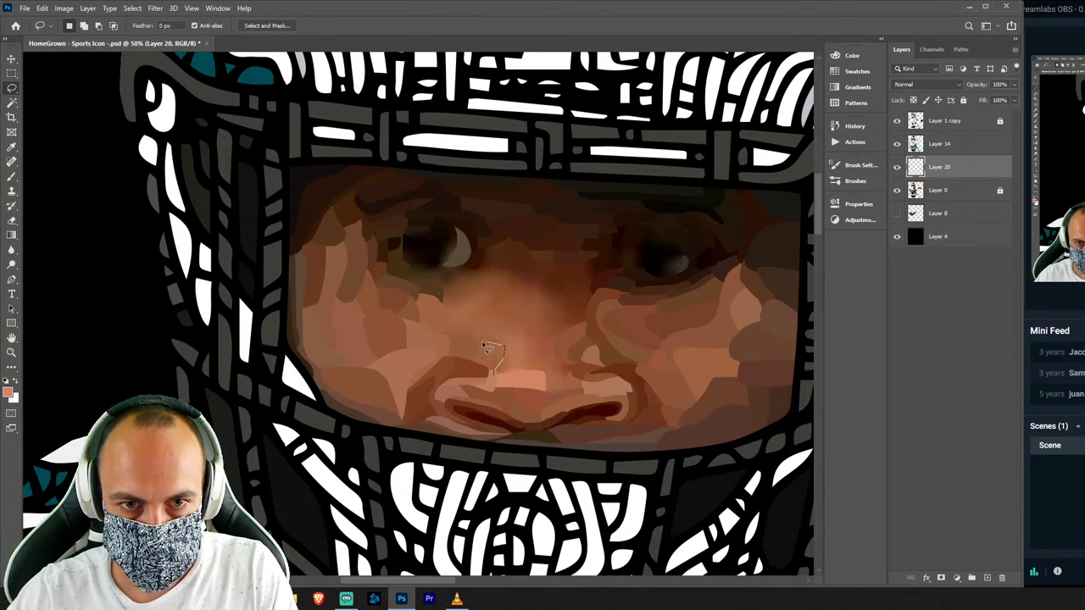
Paint a darker brown facet beside the nose and one on the adjacent cheek.
{"action": "left_click_drag", "start_coordinate": [485, 346], "coordinate": [475, 373]}
{"action": "key", "text": "i"}
{"action": "left_click", "coordinate": [498, 359]}
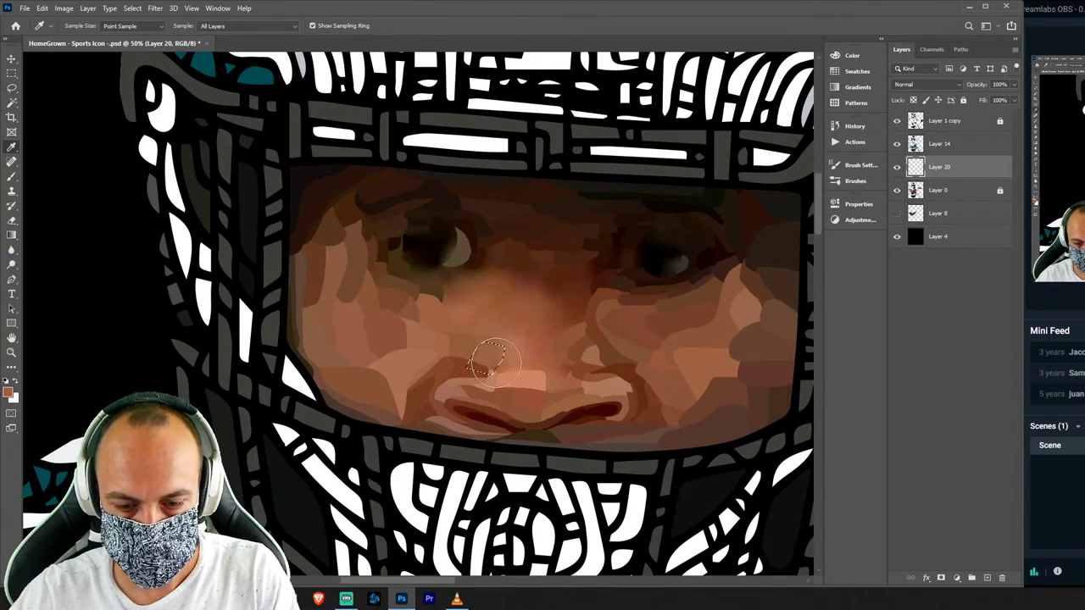
{"action": "key", "text": "b"}
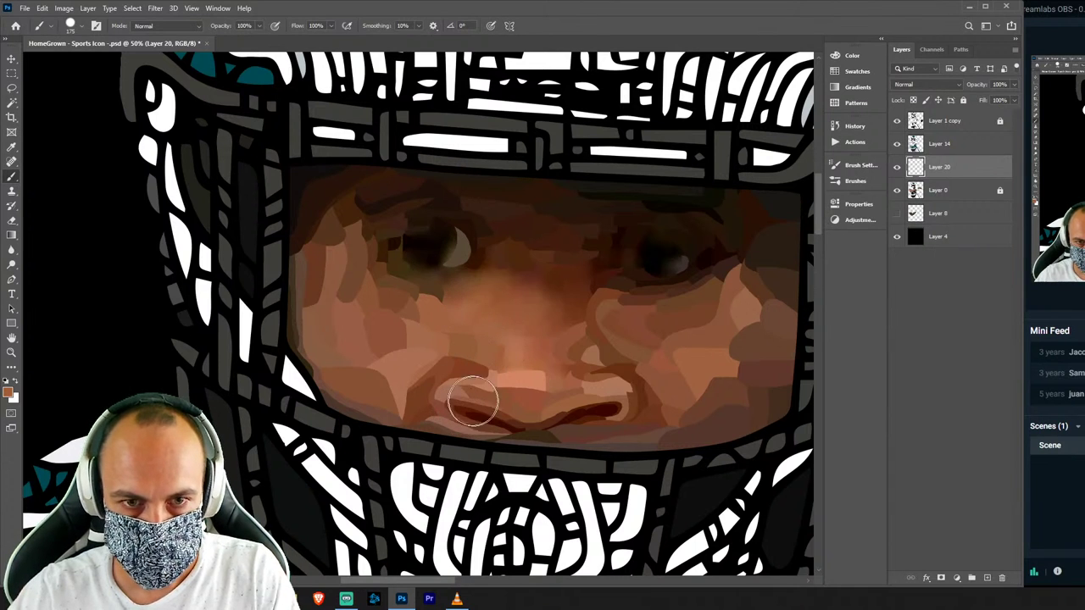
{"action": "key", "text": "l"}
{"action": "key", "text": "ctrl+d"}
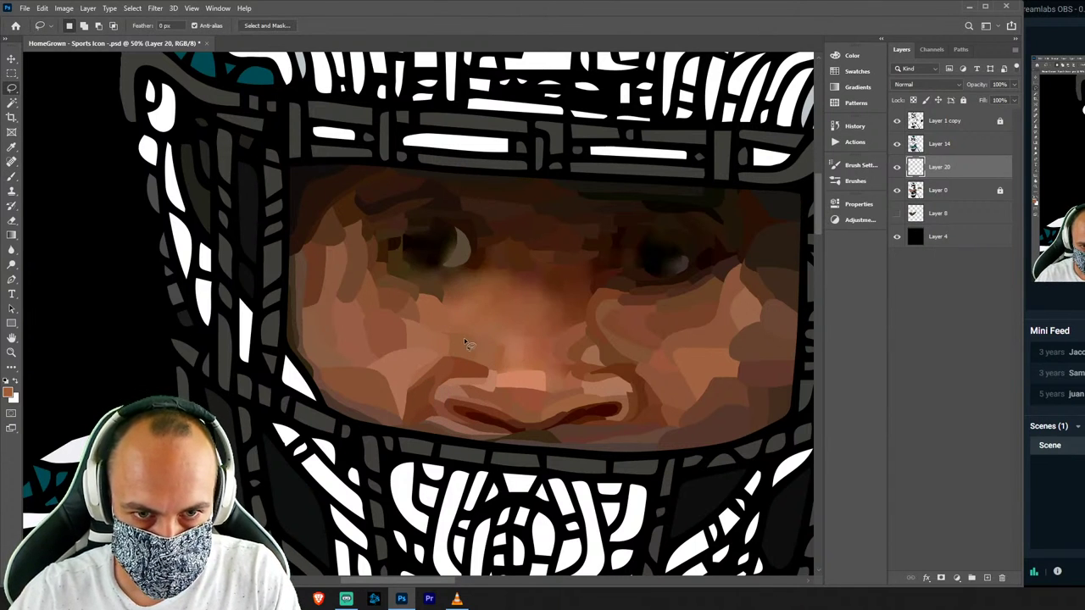
{"action": "left_click_drag", "start_coordinate": [420, 343], "coordinate": [420, 343]}
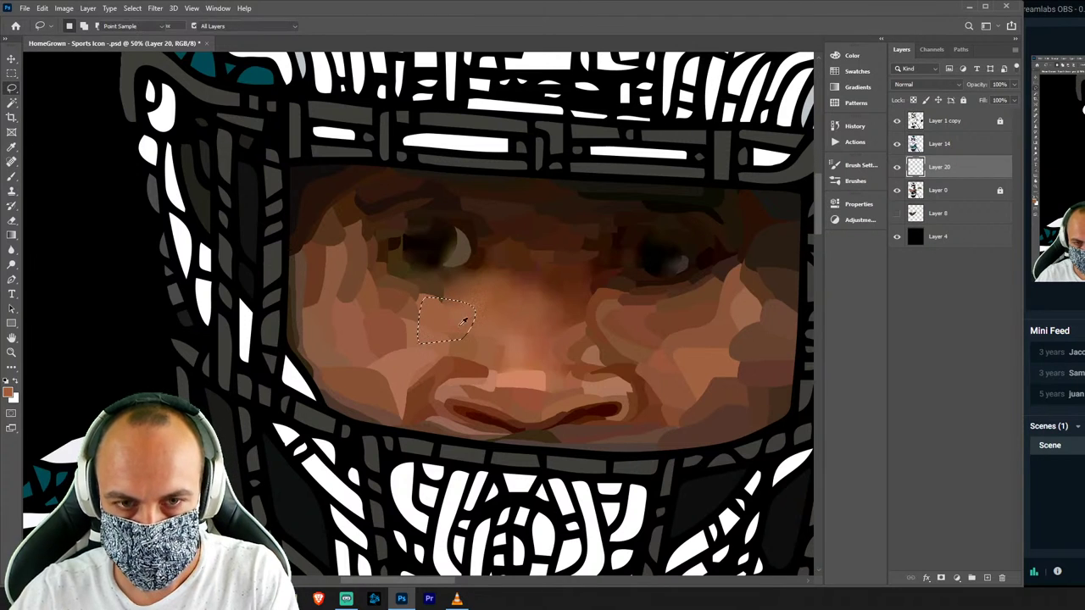
{"action": "key", "text": "b"}
{"action": "key", "text": "ctrl+d"}
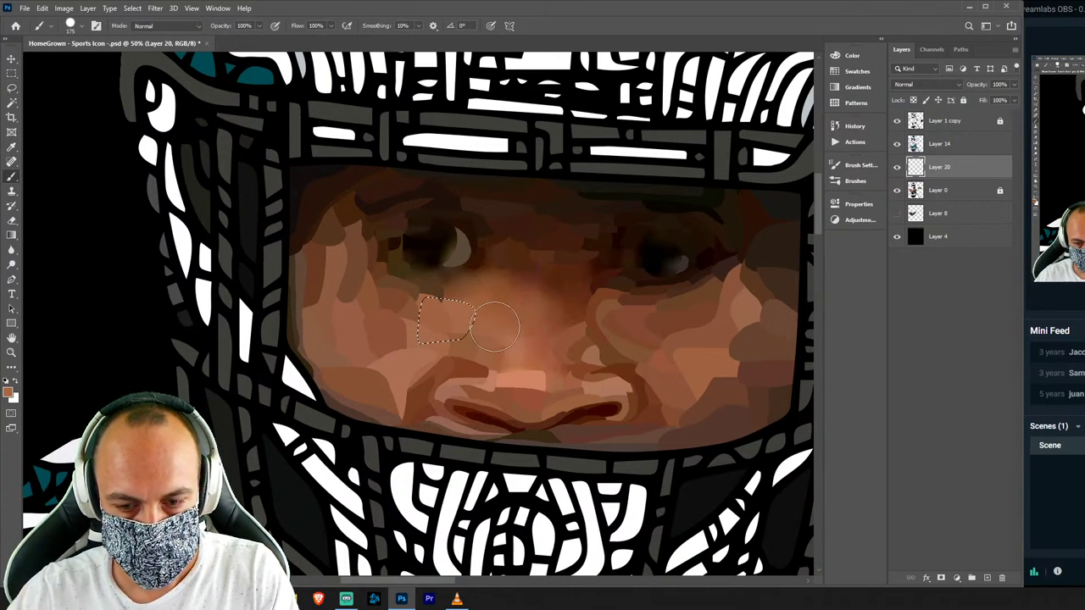
{"action": "key", "text": "l"}
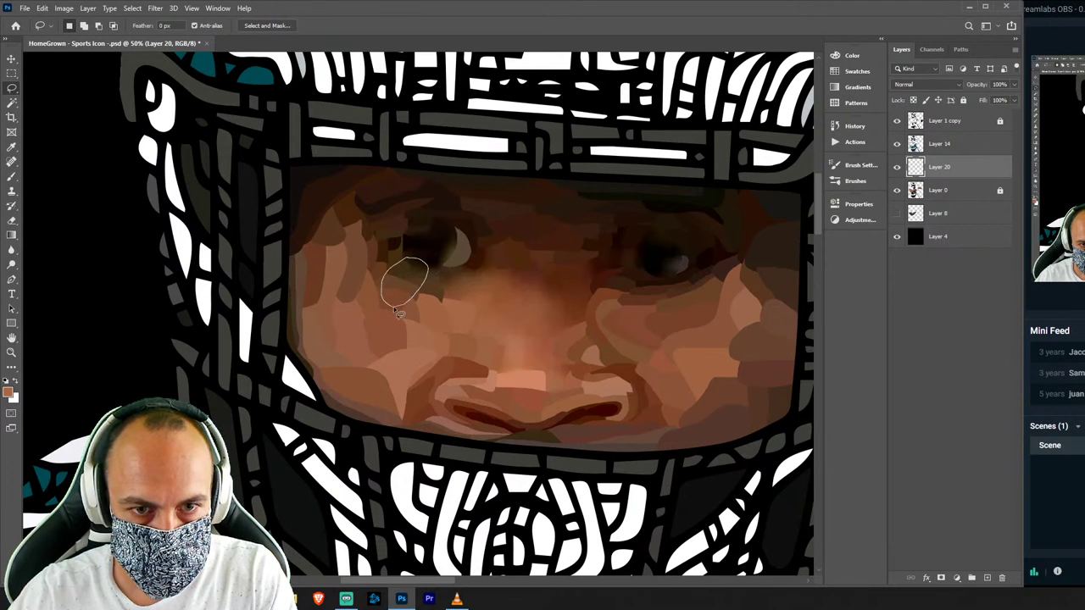
Paint skin-colour facets below and above the left eye.
{"action": "left_click_drag", "start_coordinate": [399, 312], "coordinate": [373, 314]}
{"action": "key", "text": "b"}
{"action": "key", "text": "ctrl+d"}
{"action": "key", "text": "l"}
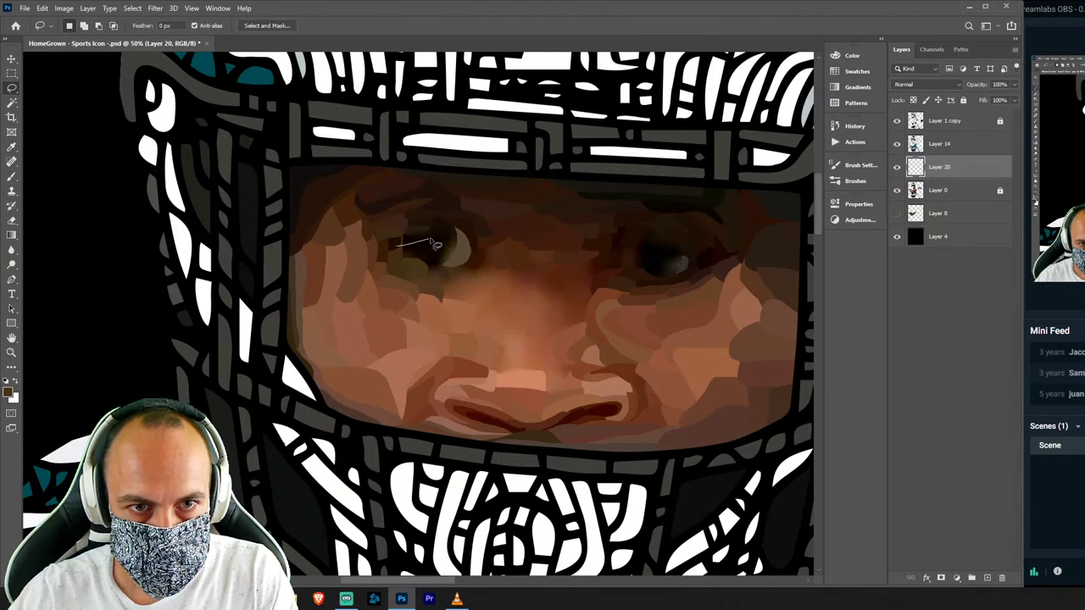
{"action": "left_click_drag", "start_coordinate": [388, 212], "coordinate": [378, 211]}
{"action": "key", "text": "i"}
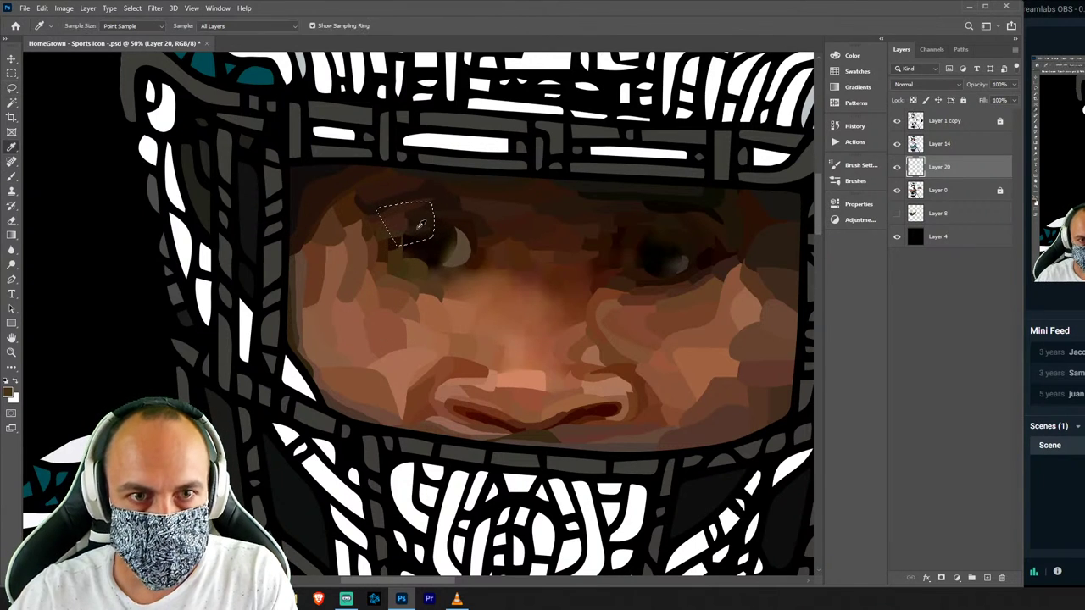
{"action": "left_click", "coordinate": [421, 233]}
{"action": "key", "text": "b"}
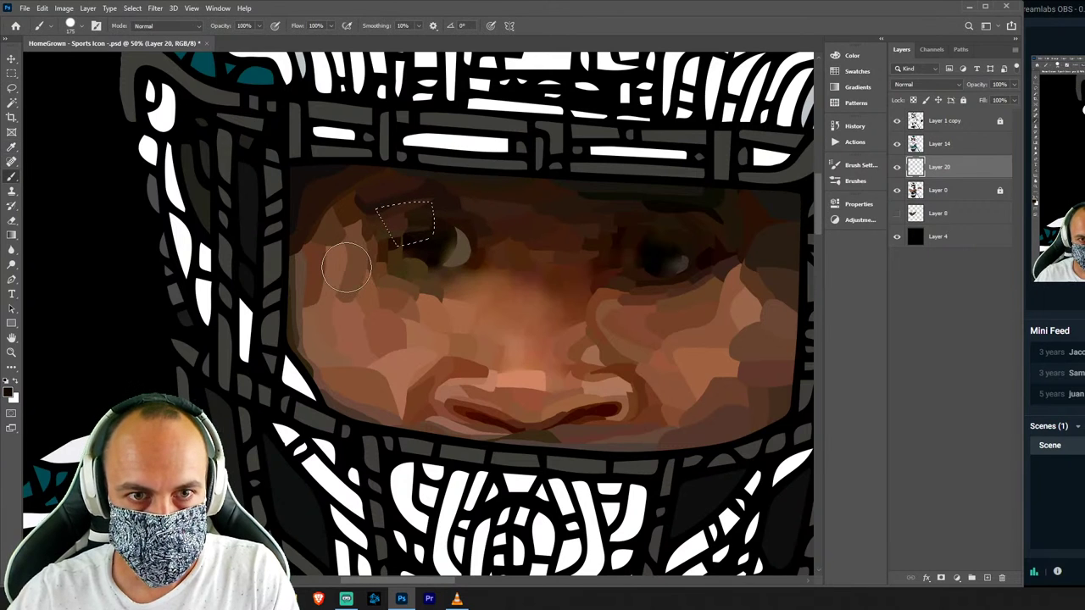
Paint a sampled brown facet beside the left eye.
{"action": "key", "text": "l"}
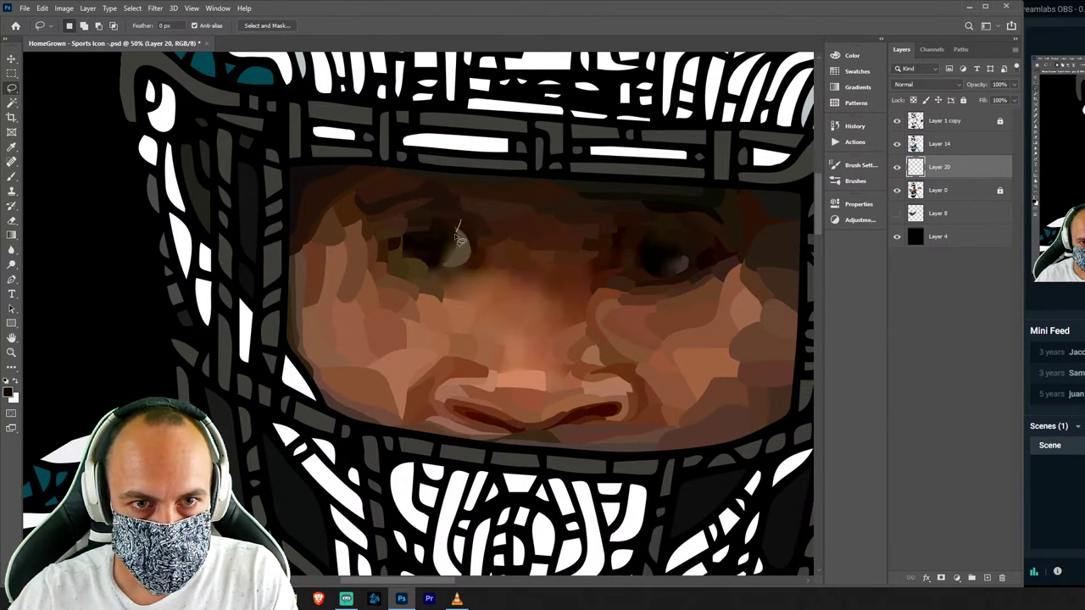
{"action": "key", "text": "i"}
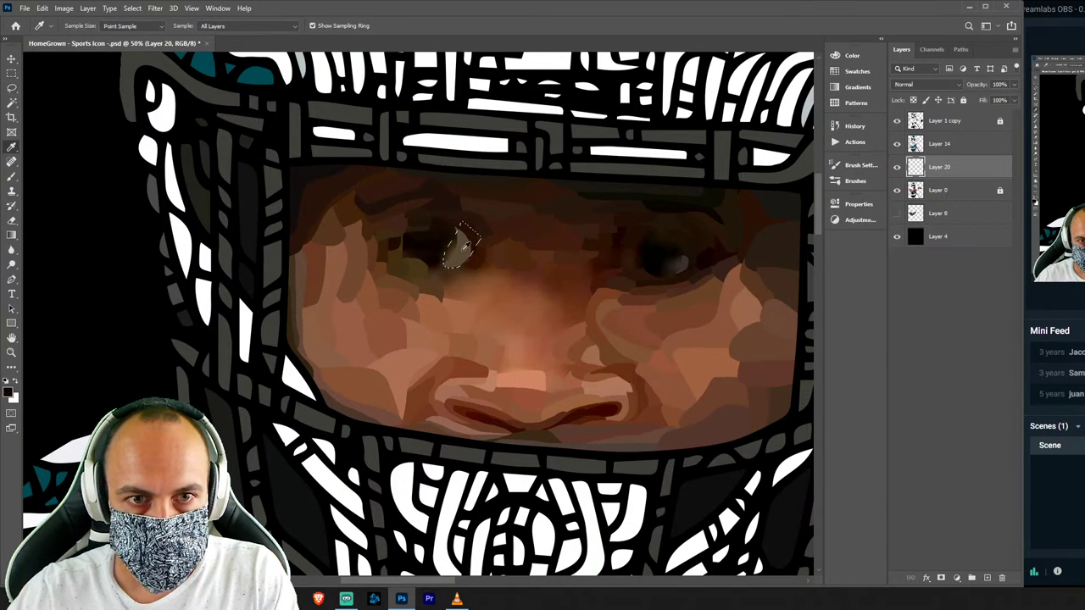
{"action": "left_click", "coordinate": [450, 253]}
{"action": "key", "text": "b"}
{"action": "key", "text": "ctrl+d"}
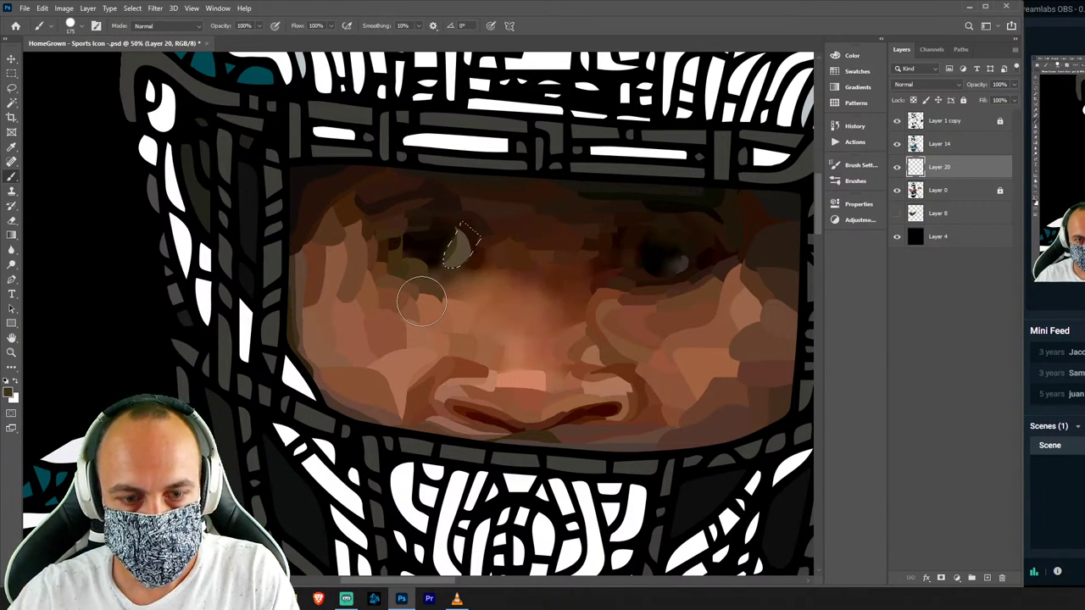
{"action": "key", "text": "l"}
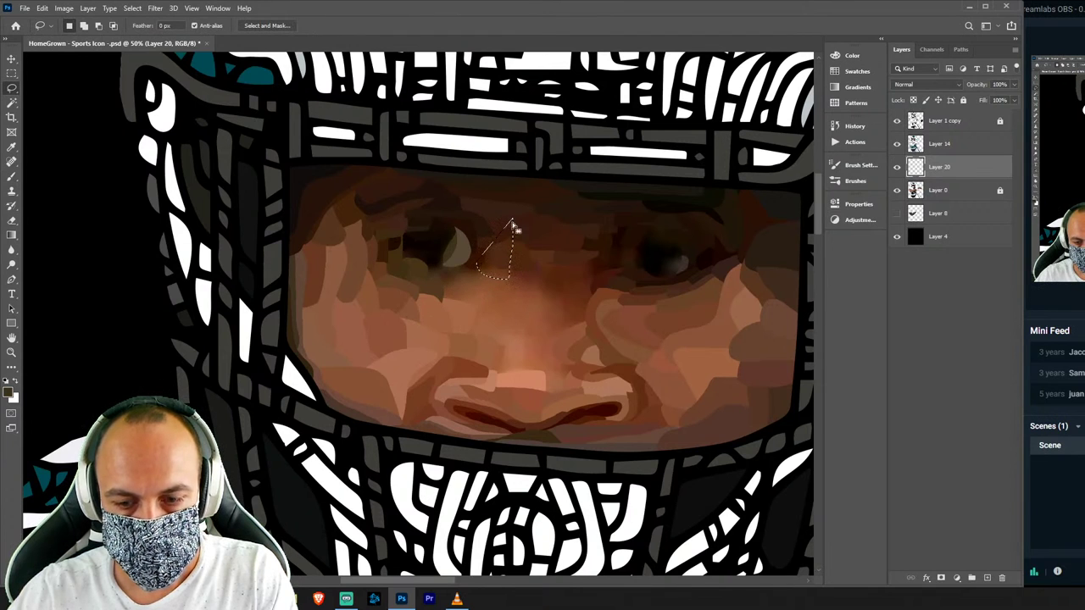
Paint skin-tone facets on the nose bridge and between the eyes.
{"action": "key", "text": "i"}
{"action": "left_click", "coordinate": [502, 268]}
{"action": "key", "text": "b"}
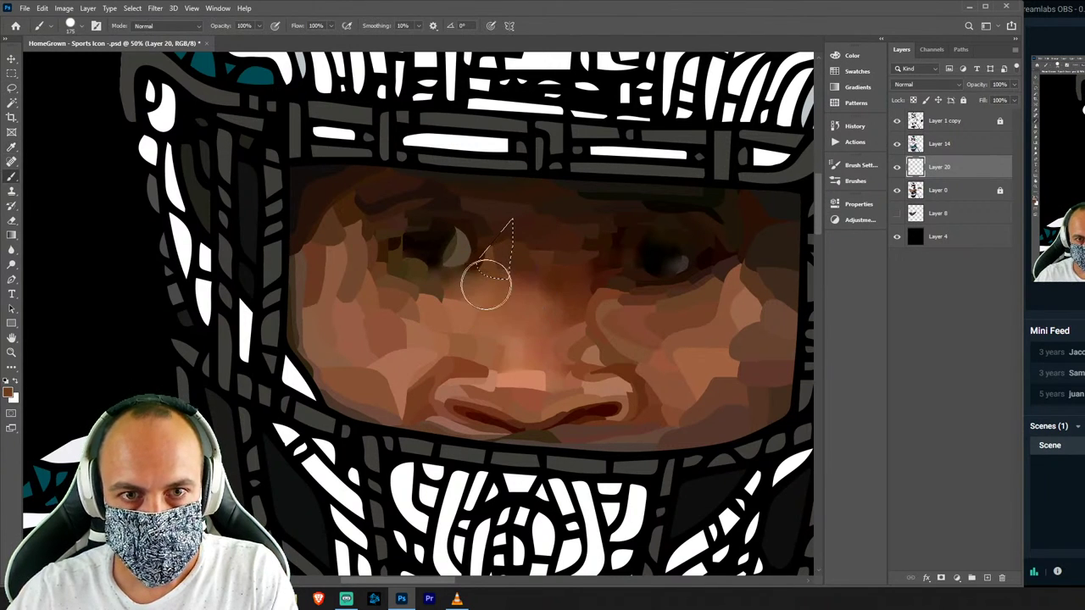
{"action": "key", "text": "ctrl+d"}
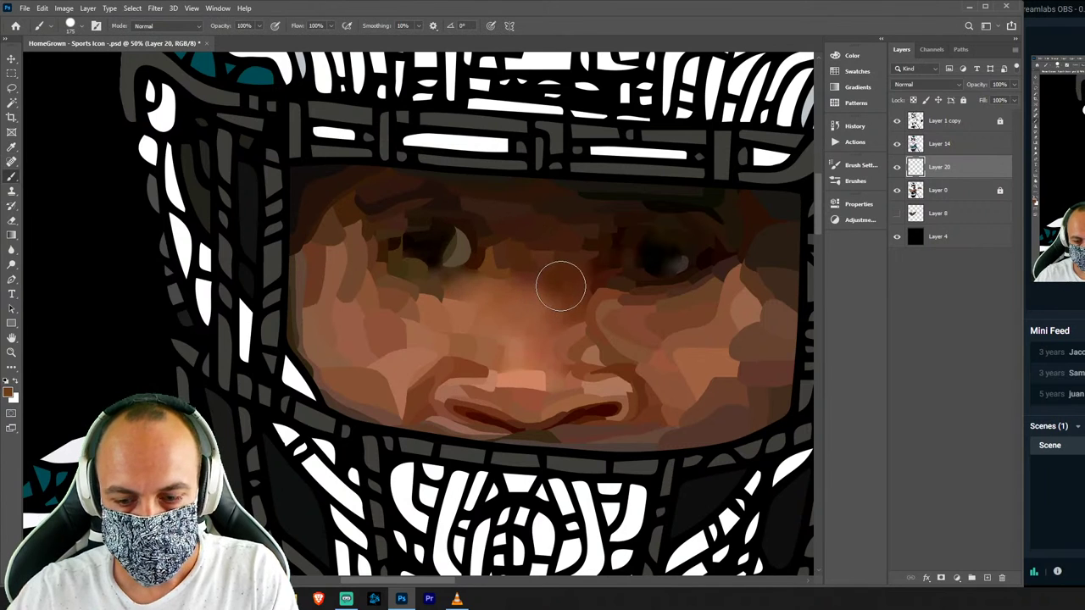
{"action": "key", "text": "l"}
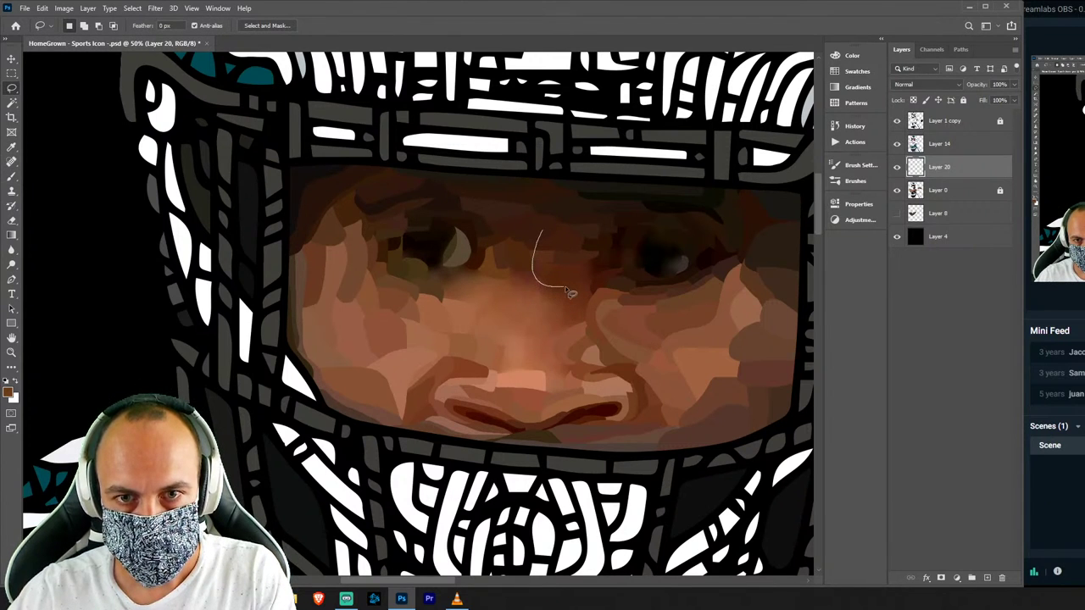
{"action": "key", "text": "i"}
{"action": "left_click", "coordinate": [562, 269]}
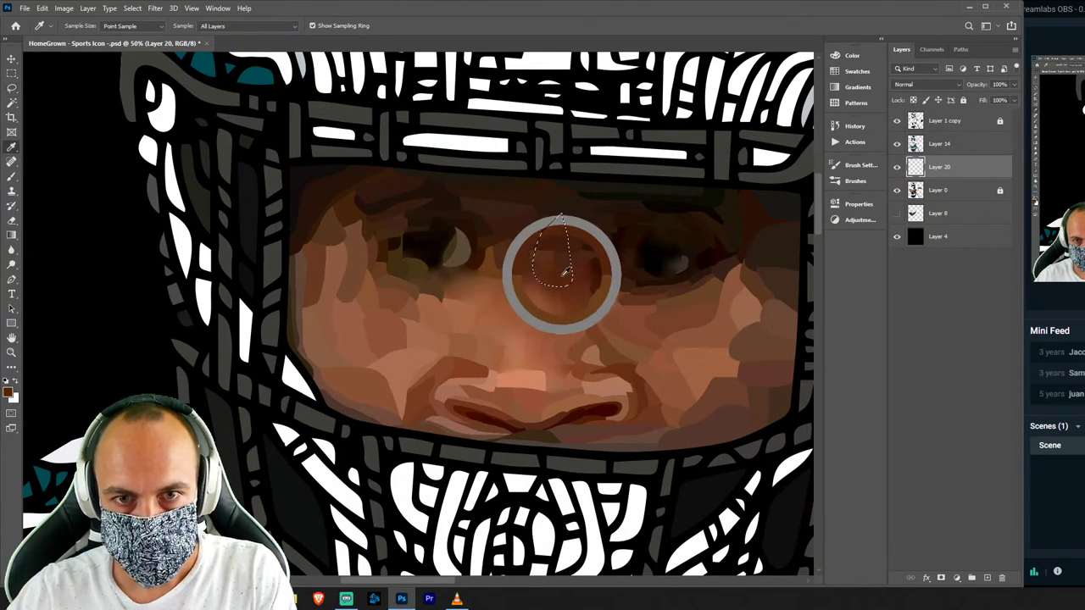
{"action": "key", "text": "b"}
{"action": "left_click_drag", "start_coordinate": [557, 263], "coordinate": [583, 284]}
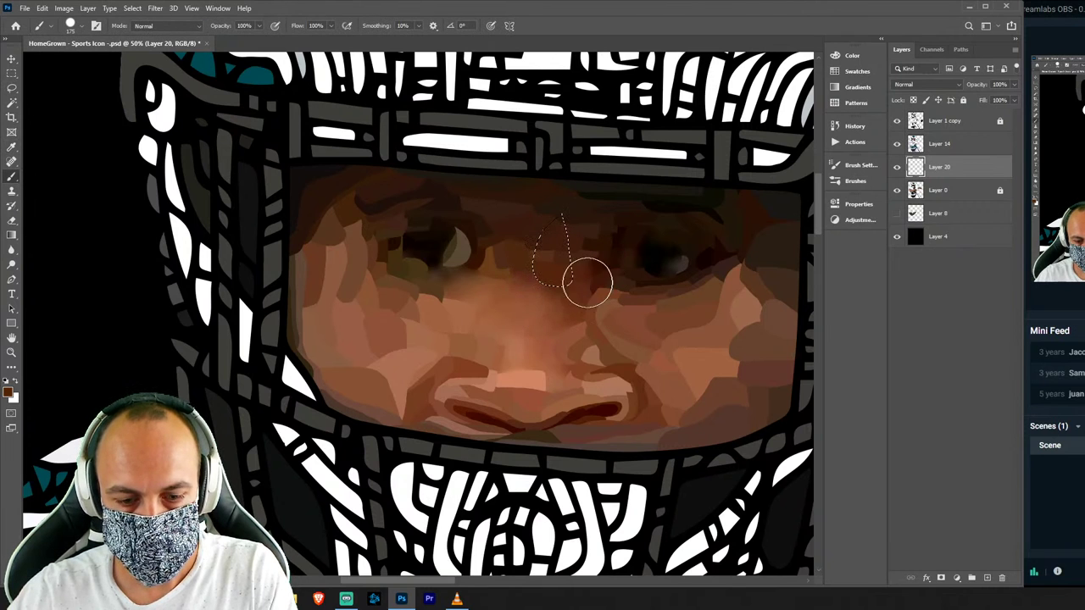
{"action": "key", "text": "l"}
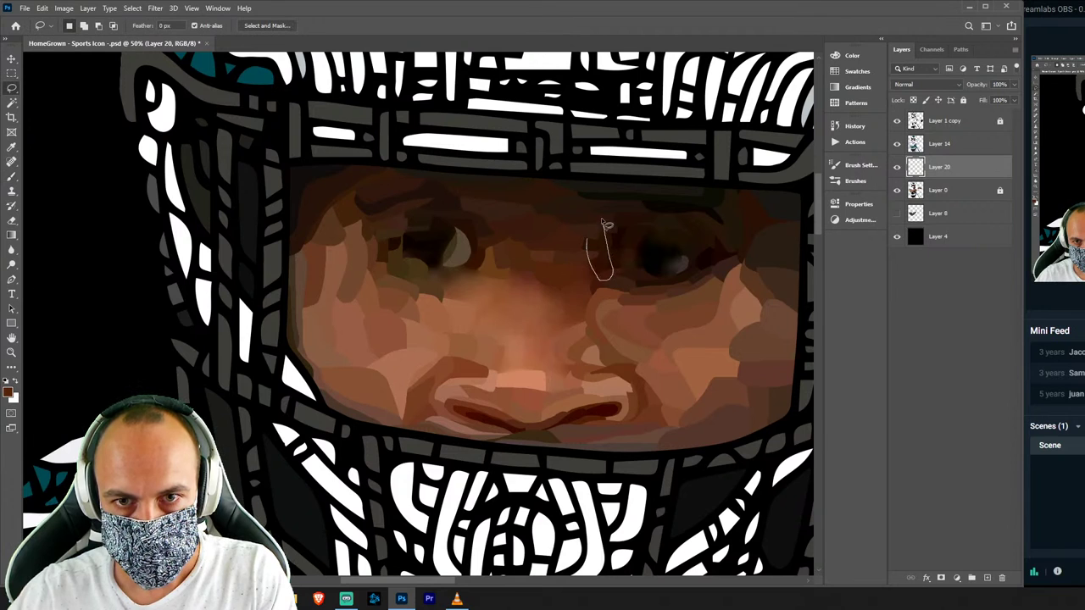
Paint facets beside and above the right eye in sampled dark brown.
{"action": "left_click_drag", "start_coordinate": [603, 222], "coordinate": [601, 218]}
{"action": "key", "text": "i"}
{"action": "key", "text": "b"}
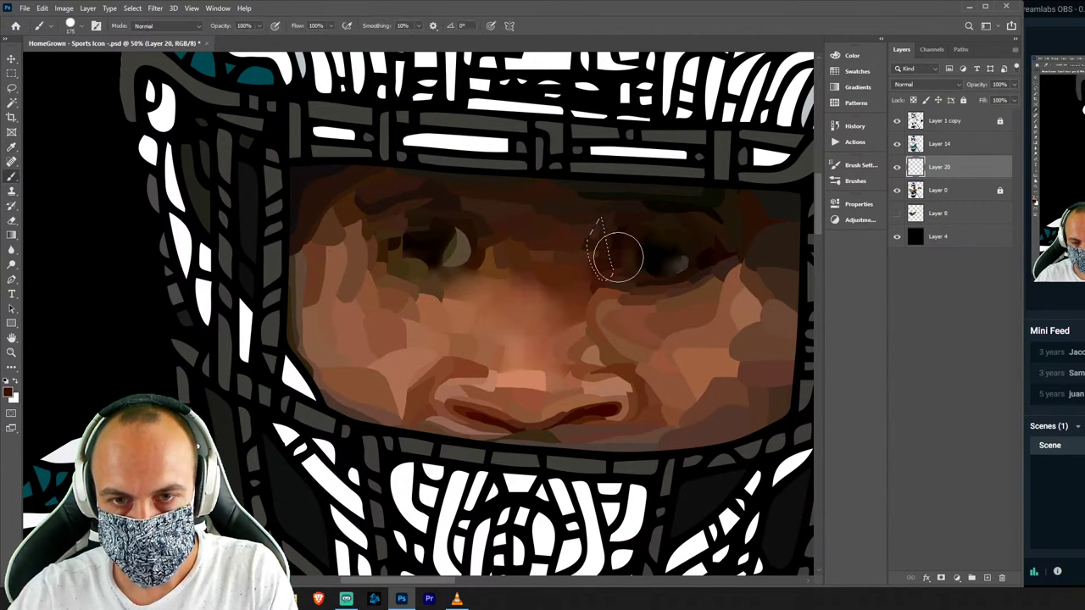
{"action": "key", "text": "ctrl+d"}
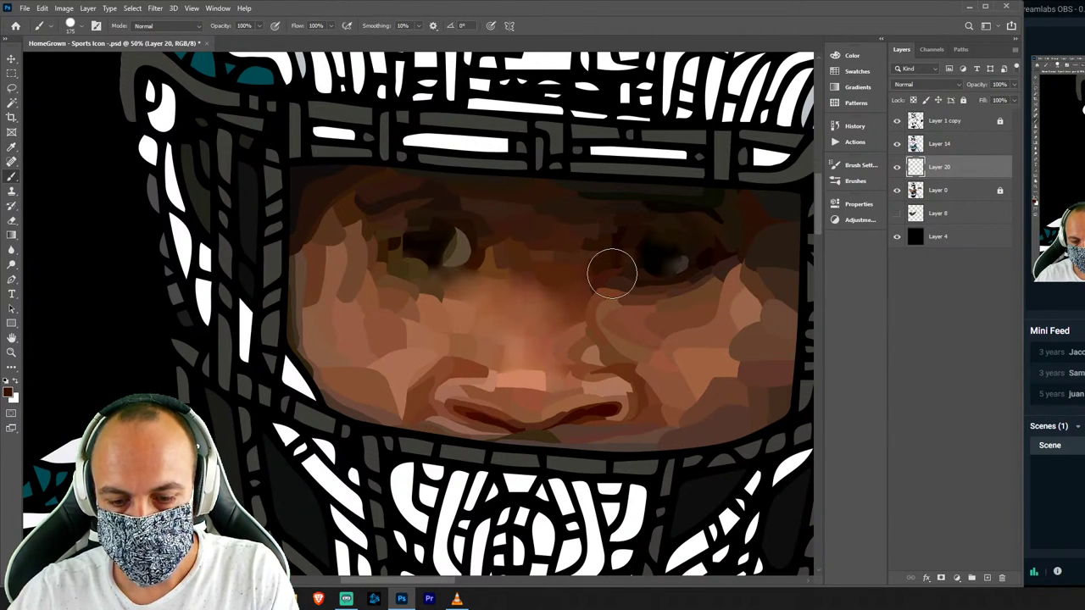
{"action": "key", "text": "l"}
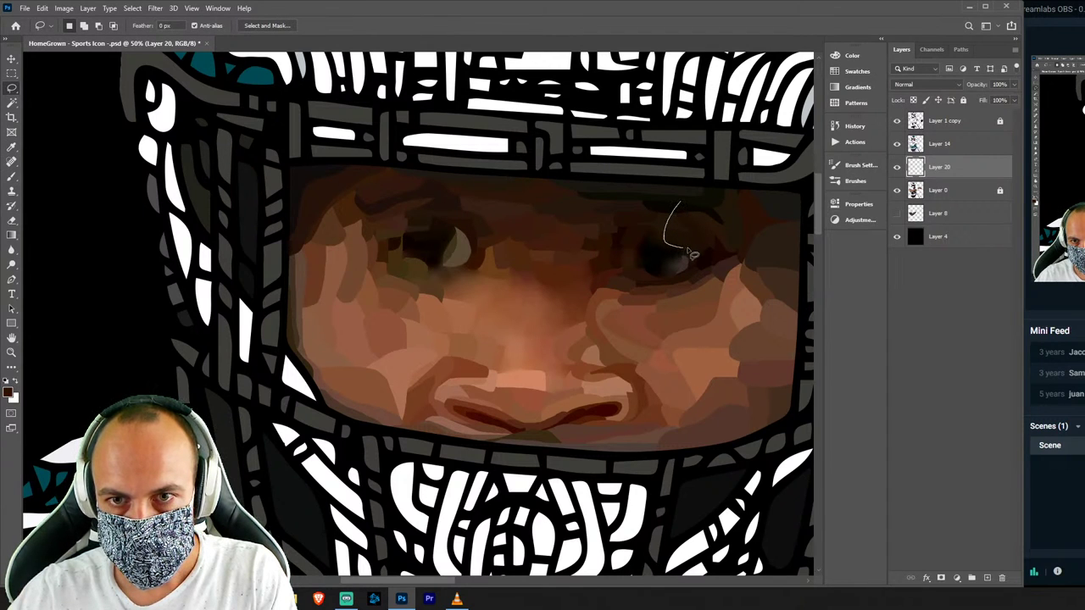
{"action": "left_click_drag", "start_coordinate": [691, 253], "coordinate": [682, 200]}
{"action": "key", "text": "i"}
{"action": "left_click", "coordinate": [675, 237]}
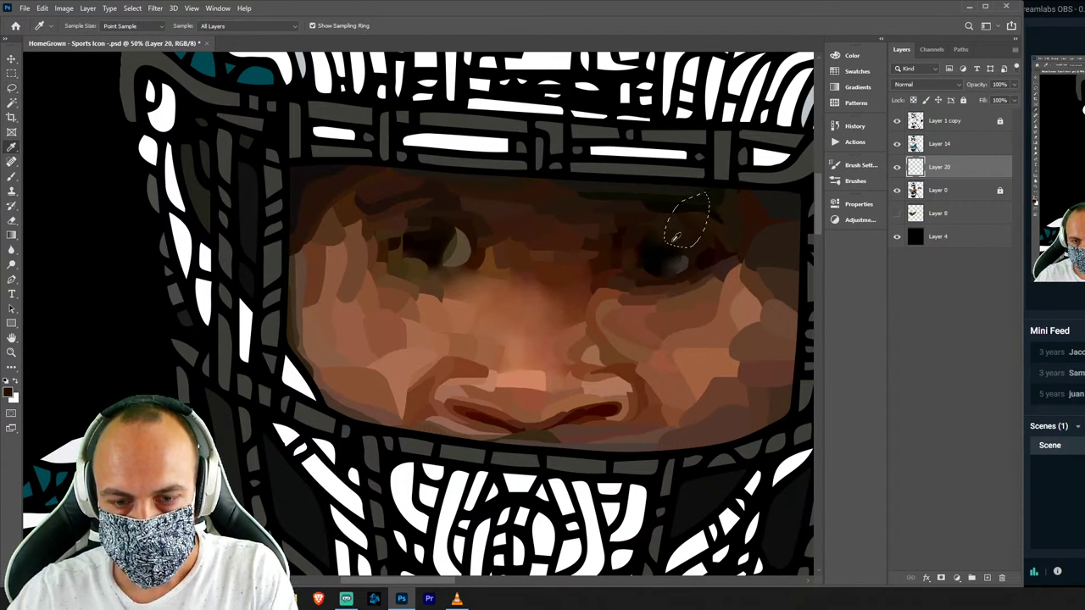
{"action": "key", "text": "b"}
{"action": "key", "text": "ctrl+d"}
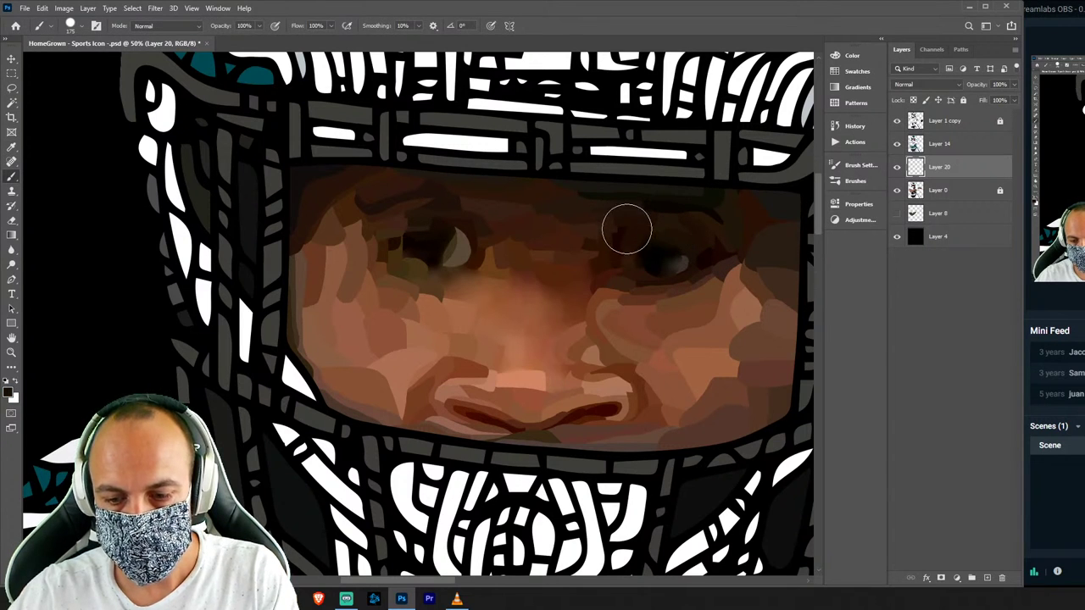
{"action": "key", "text": "l"}
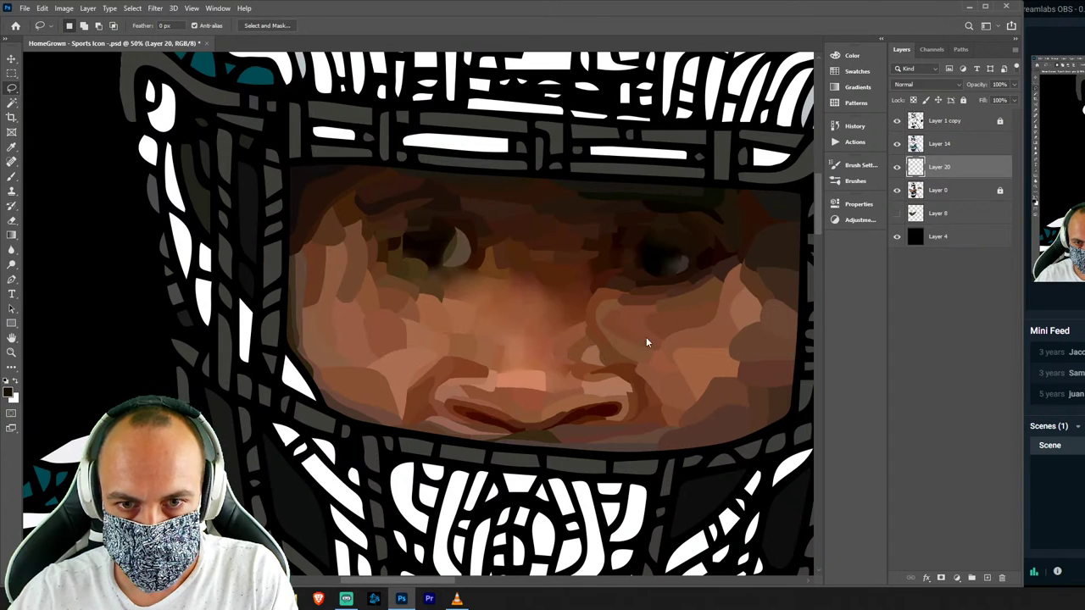
Paint a cheek-brown facet beside the nose and toggle Layer 0 to check coverage.
{"action": "key", "text": "i"}
{"action": "left_click", "coordinate": [569, 366]}
{"action": "key", "text": "b"}
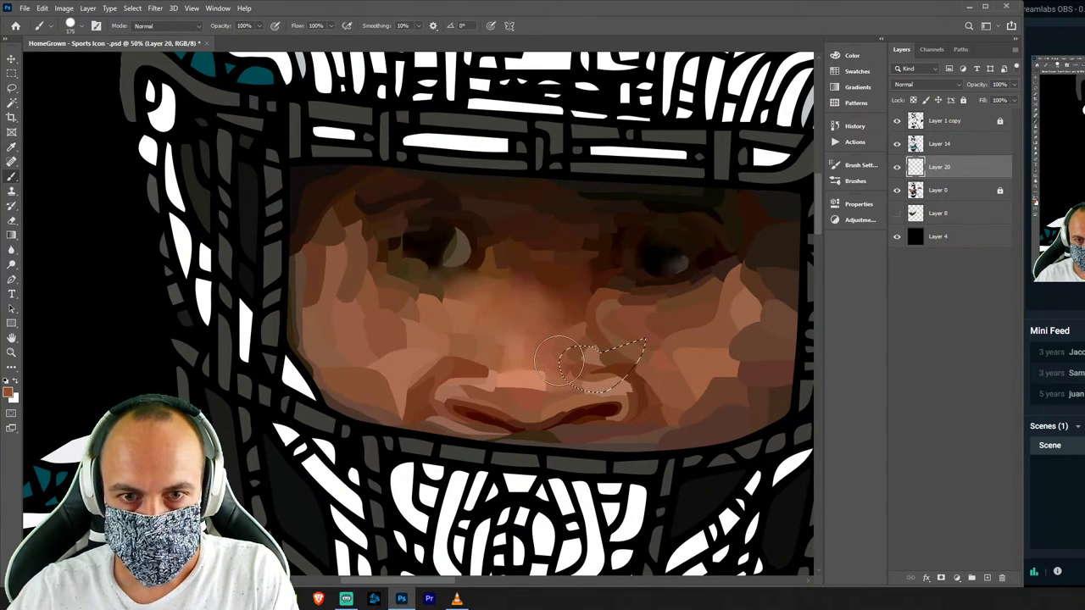
{"action": "key", "text": "ctrl+d"}
{"action": "key", "text": "l"}
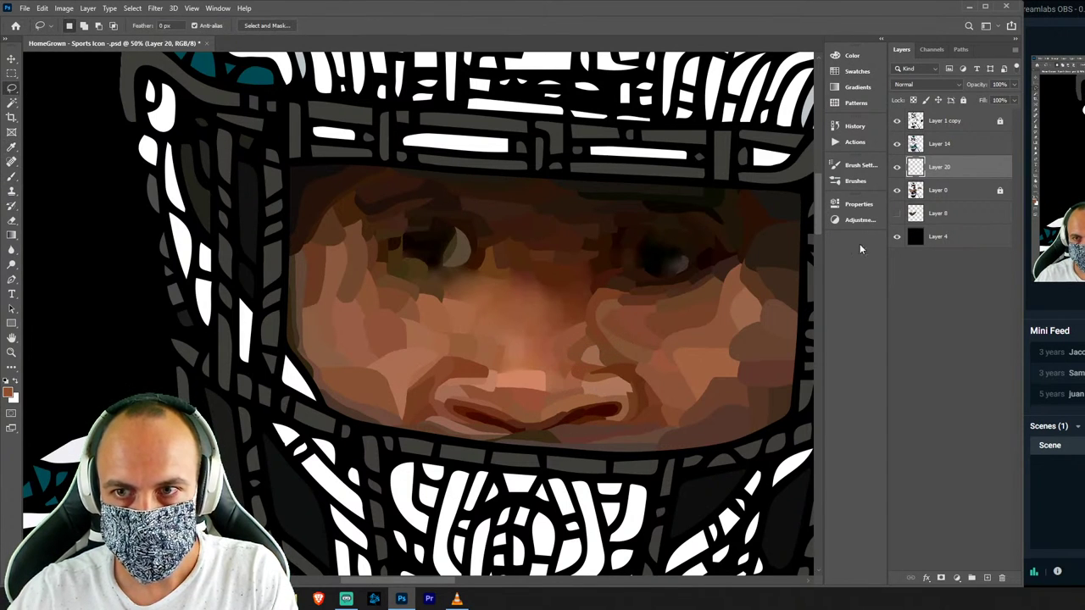
{"action": "left_click", "coordinate": [897, 191]}
{"action": "left_click", "coordinate": [897, 191]}
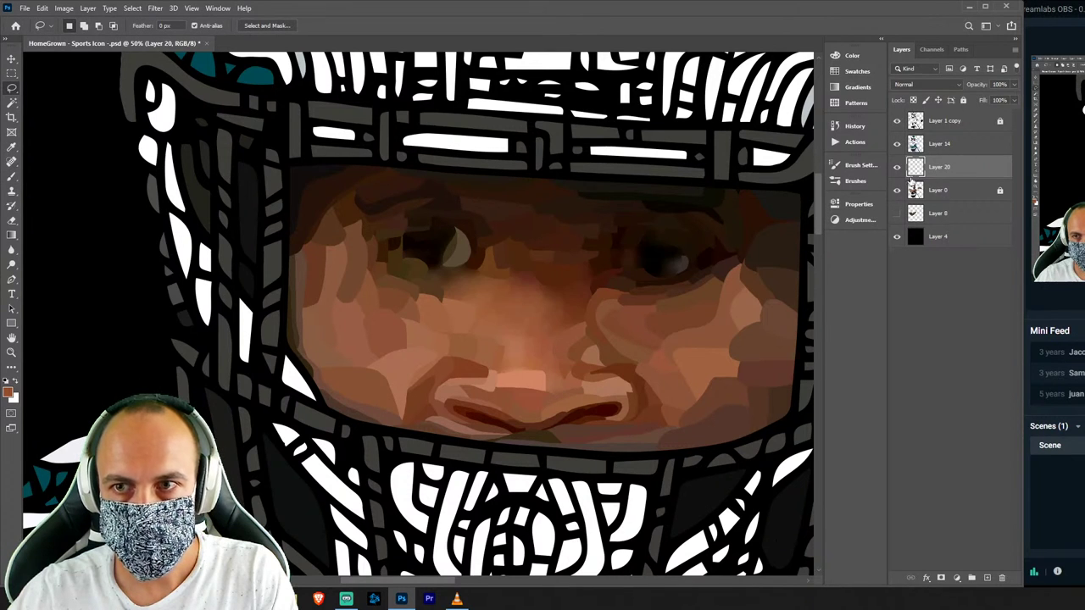
Merge the painted layer down and add a new Layer 15 above Layer 0.
{"action": "left_click", "coordinate": [945, 144]}
{"action": "key", "text": "ctrl+e"}
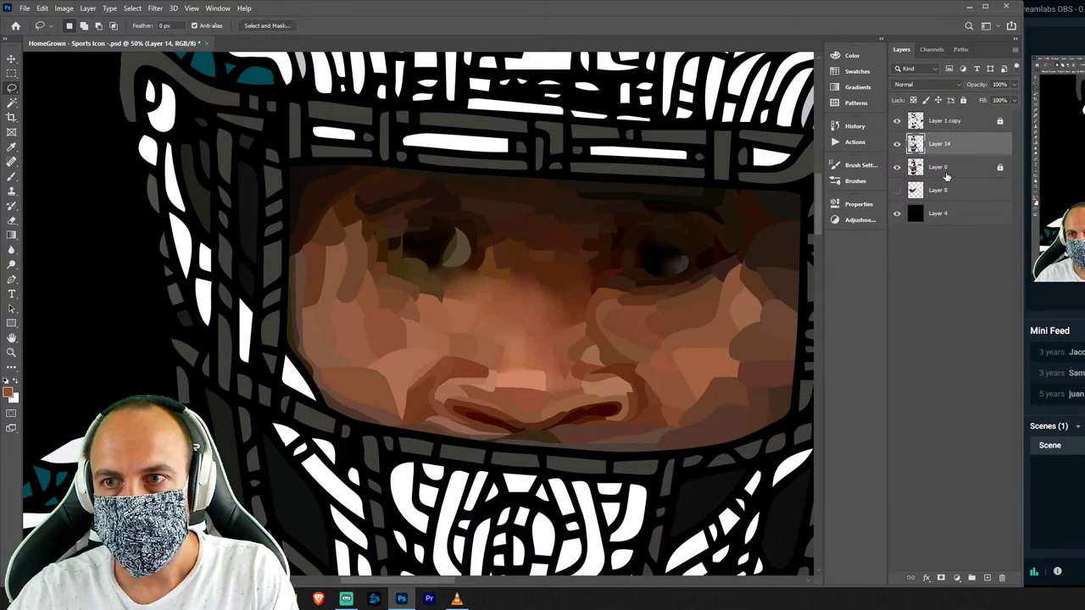
{"action": "left_click", "coordinate": [947, 173]}
{"action": "key", "text": "ctrl+shift+n"}
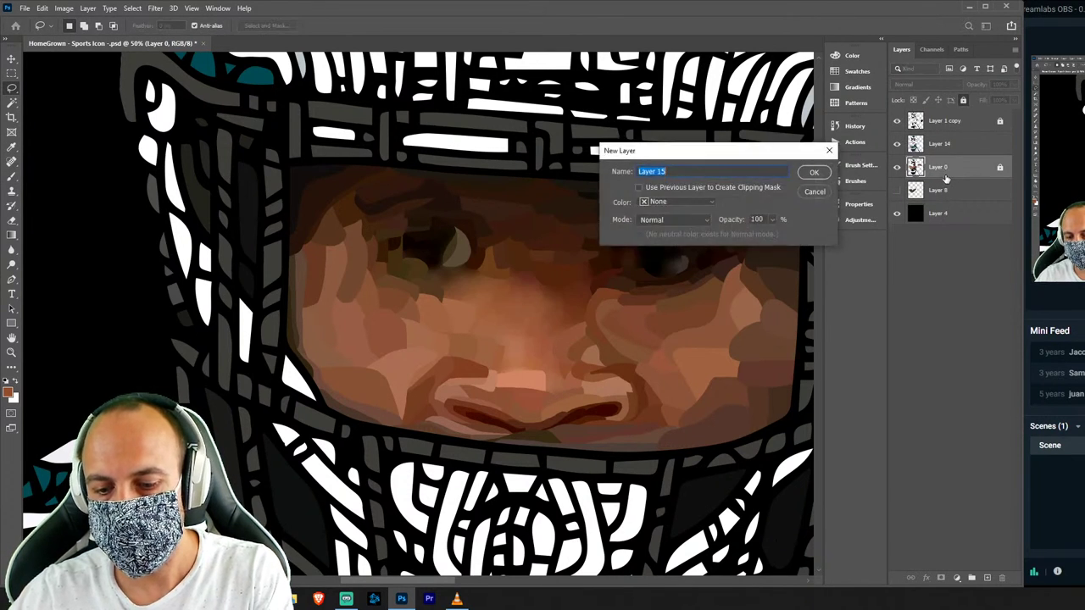
{"action": "key", "text": "Return"}
{"action": "key", "text": "k"}
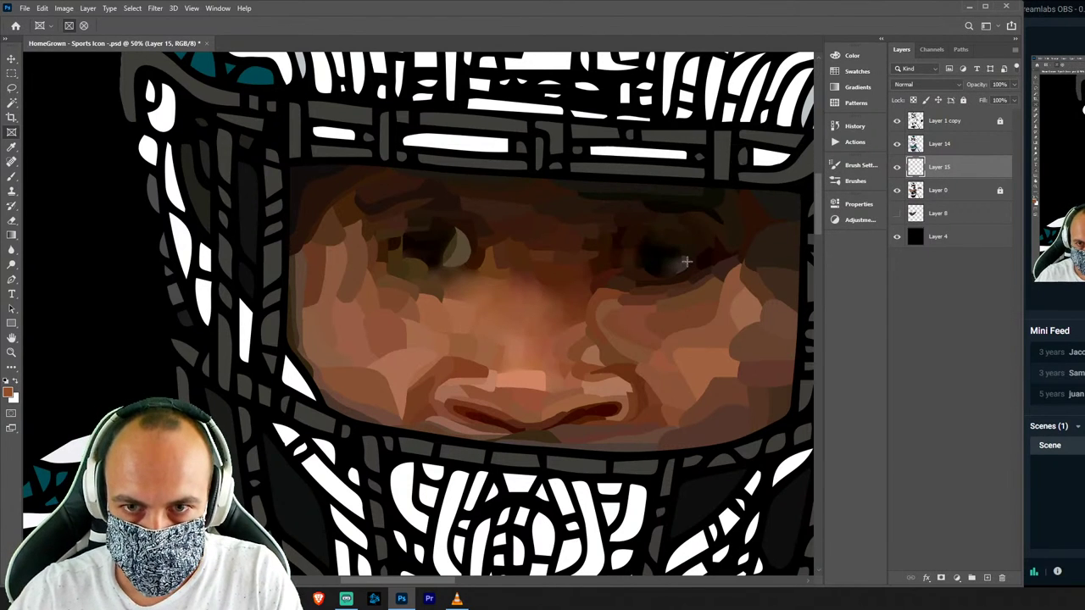
{"action": "key", "text": "l"}
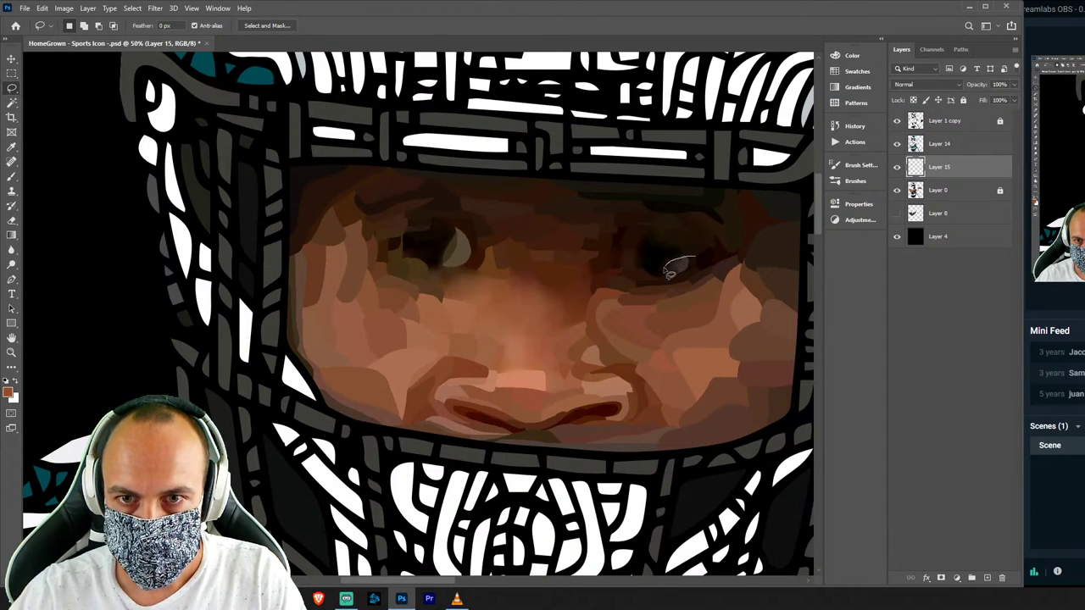
Attempt facets around the right eye, then move painting from locked Layer 0 to Layer 15.
{"action": "left_click_drag", "start_coordinate": [704, 273], "coordinate": [700, 276]}
{"action": "key", "text": "b"}
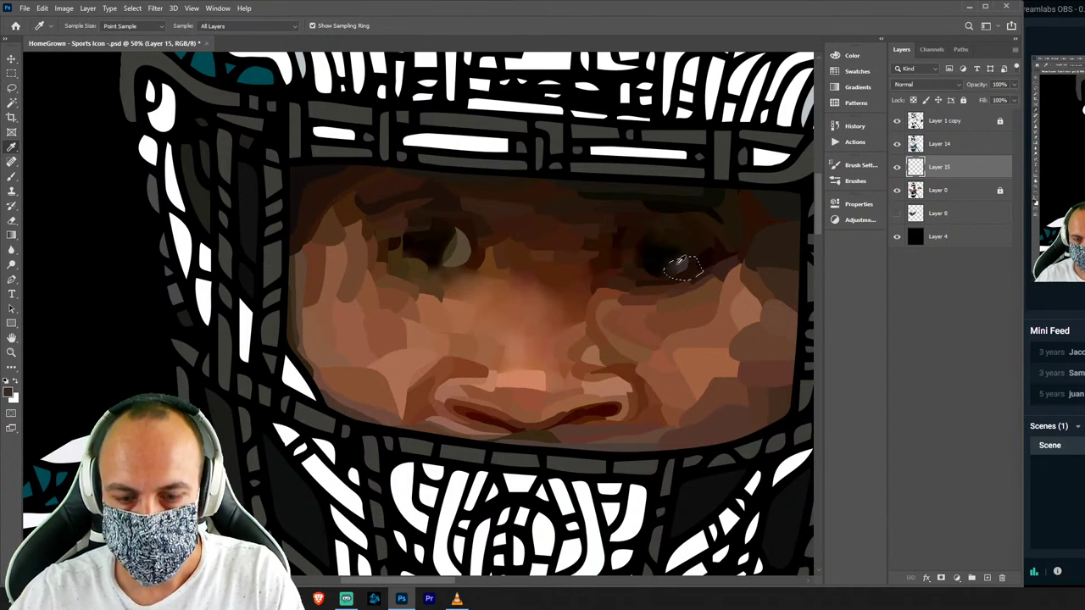
{"action": "left_click", "coordinate": [963, 191]}
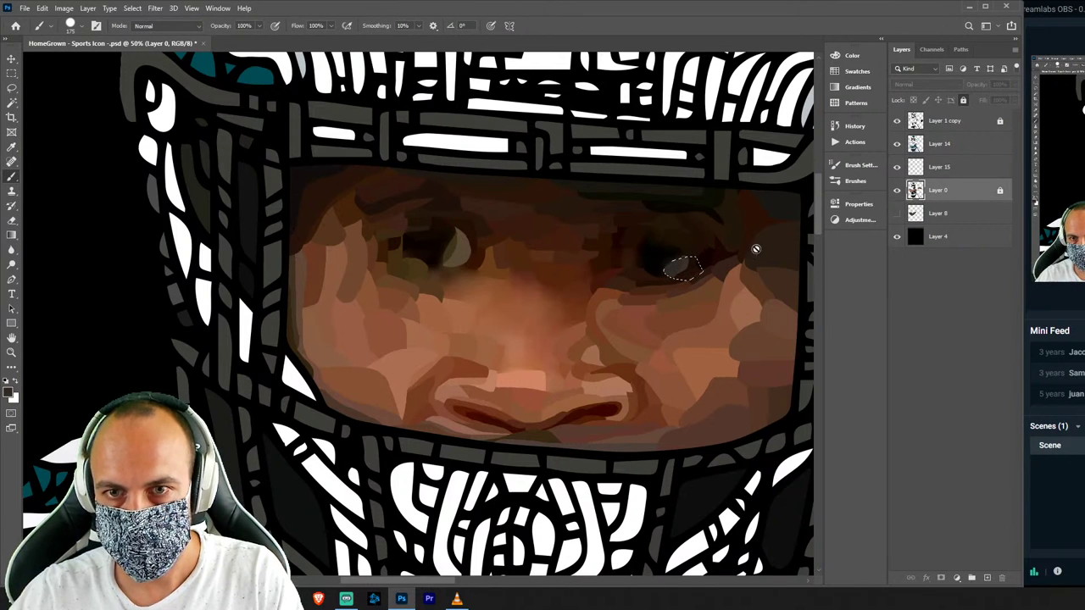
{"action": "key", "text": "l"}
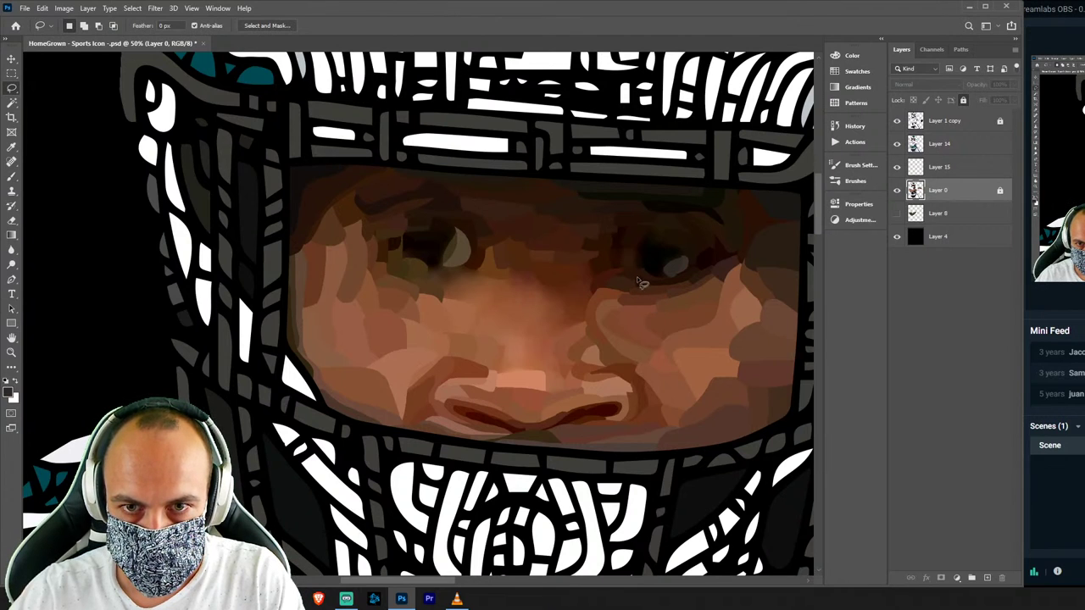
{"action": "left_click_drag", "start_coordinate": [646, 290], "coordinate": [622, 265]}
{"action": "key", "text": "i"}
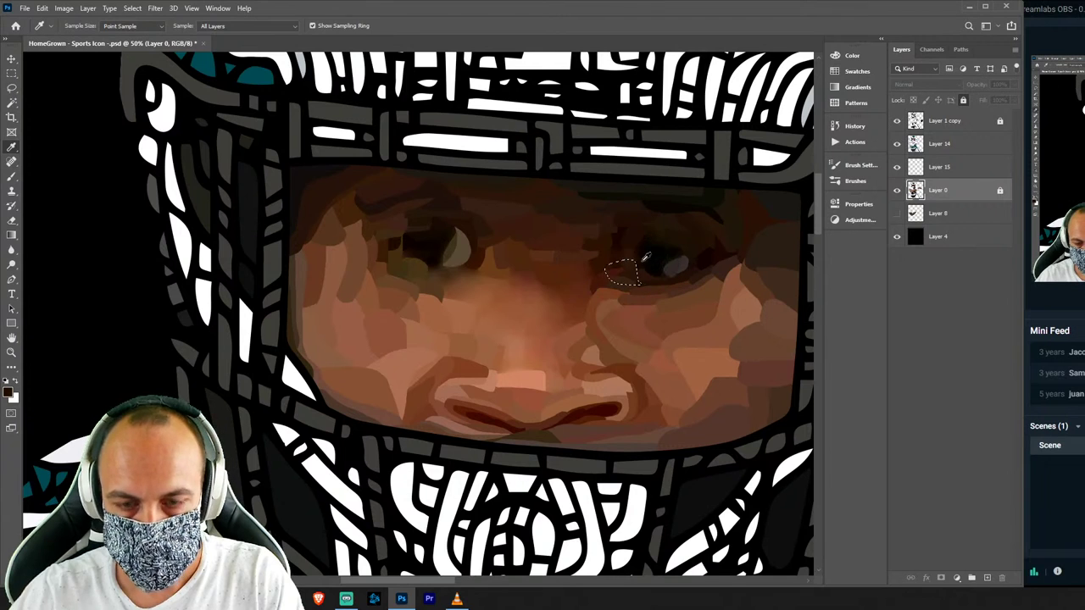
{"action": "key", "text": "b"}
{"action": "left_click", "coordinate": [631, 270]}
{"action": "left_click", "coordinate": [500, 223]}
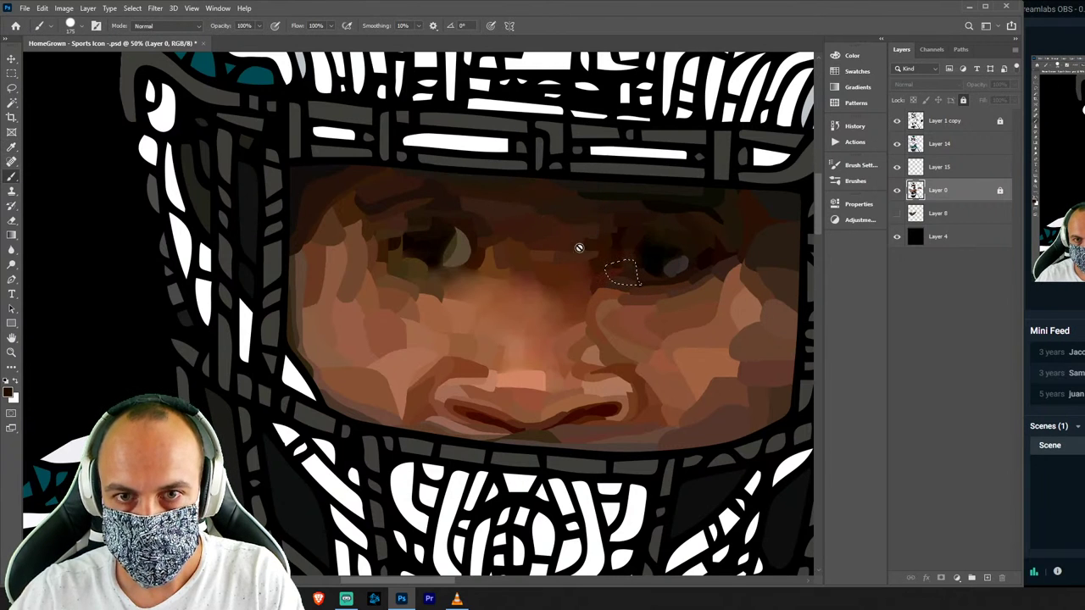
{"action": "left_click", "coordinate": [963, 168]}
{"action": "key", "text": "ctrl+d"}
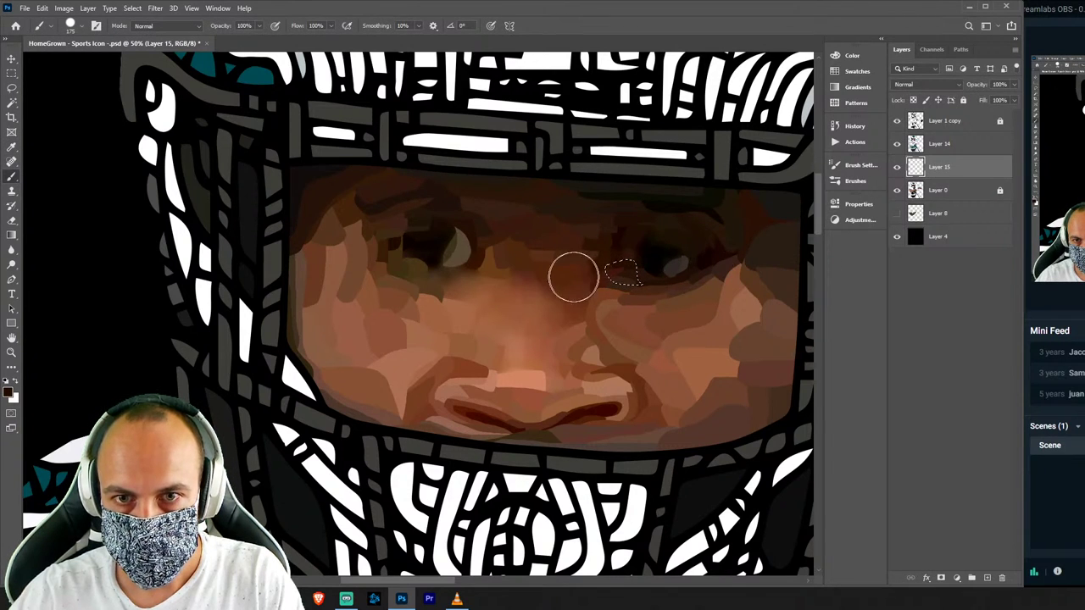
{"action": "key", "text": "l"}
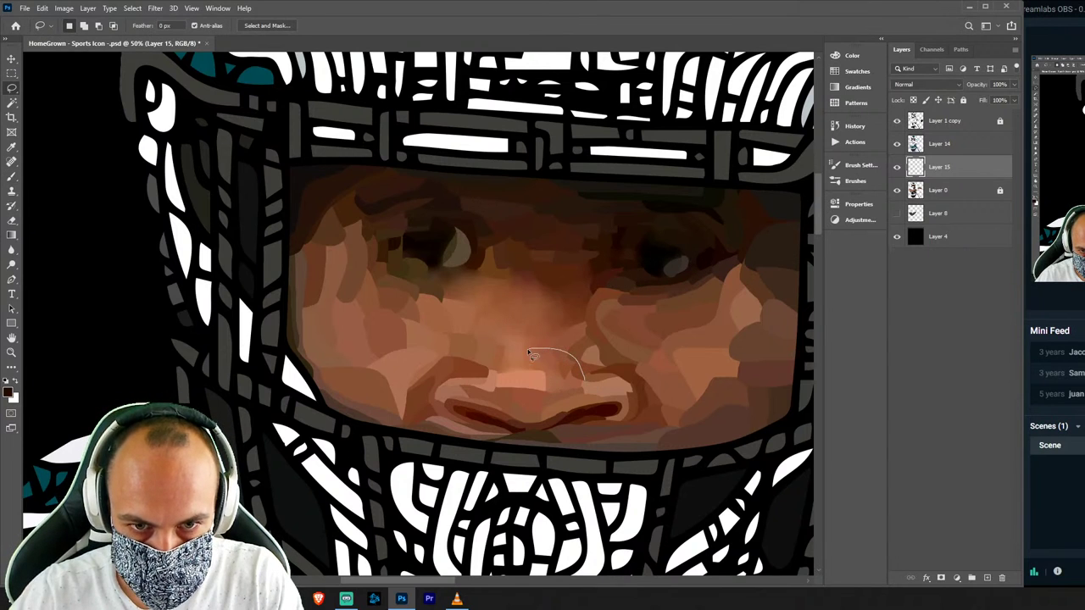
Paint a lighter skin-tone facet over the nose tip.
{"action": "left_click_drag", "start_coordinate": [567, 405], "coordinate": [593, 400]}
{"action": "key", "text": "i"}
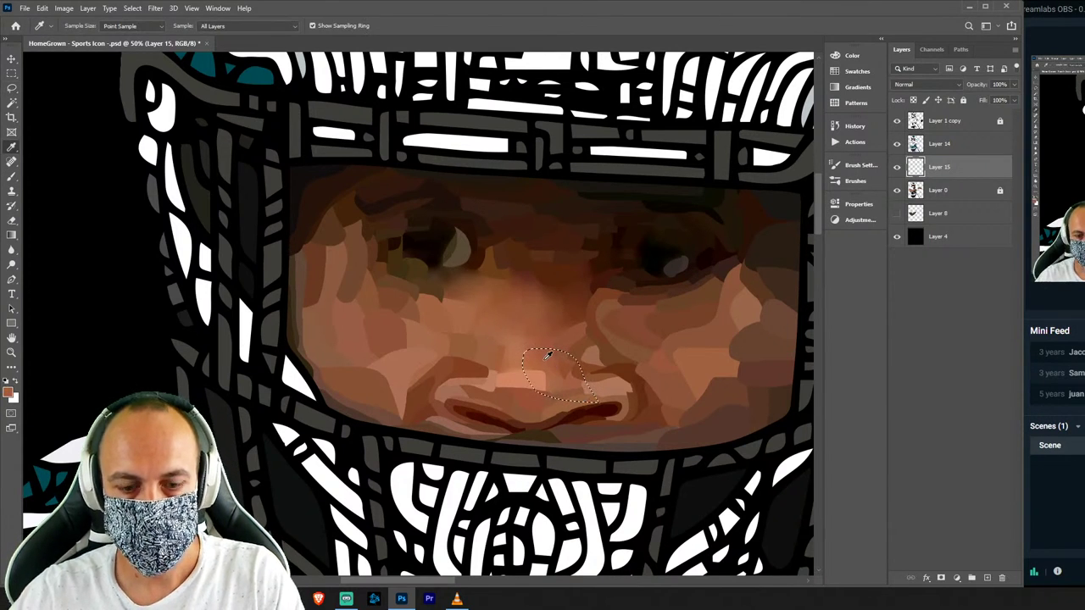
{"action": "left_click", "coordinate": [545, 352]}
{"action": "key", "text": "b"}
{"action": "left_click_drag", "start_coordinate": [562, 356], "coordinate": [576, 382]}
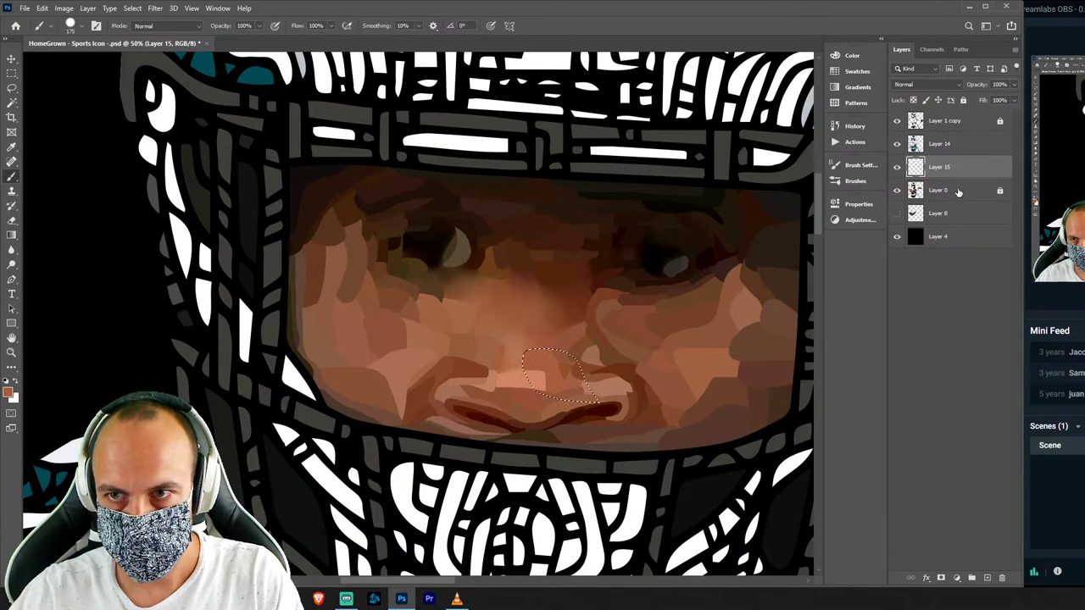
{"action": "key", "text": "ctrl+d"}
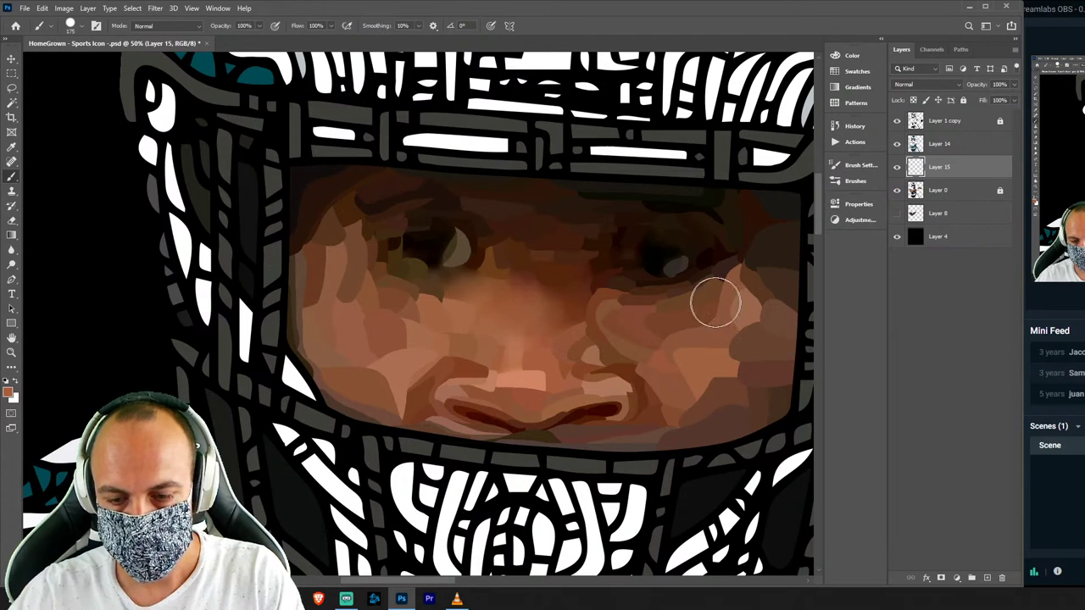
{"action": "key", "text": "l"}
Paint a facet on the left side of the nose.
{"action": "mouse_move", "coordinate": [494, 356]}
{"action": "left_mouse_down"}
{"action": "mouse_move", "coordinate": [472, 319]}
{"action": "mouse_move", "coordinate": [478, 354]}
{"action": "left_mouse_up"}
{"action": "key", "text": "b"}
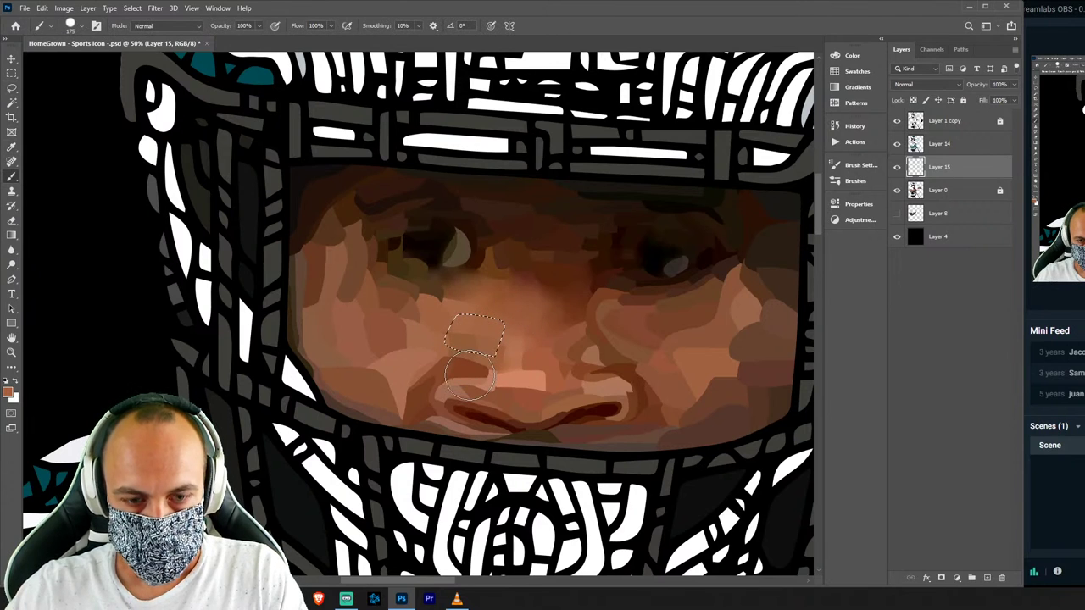
{"action": "key", "text": "ctrl+d"}
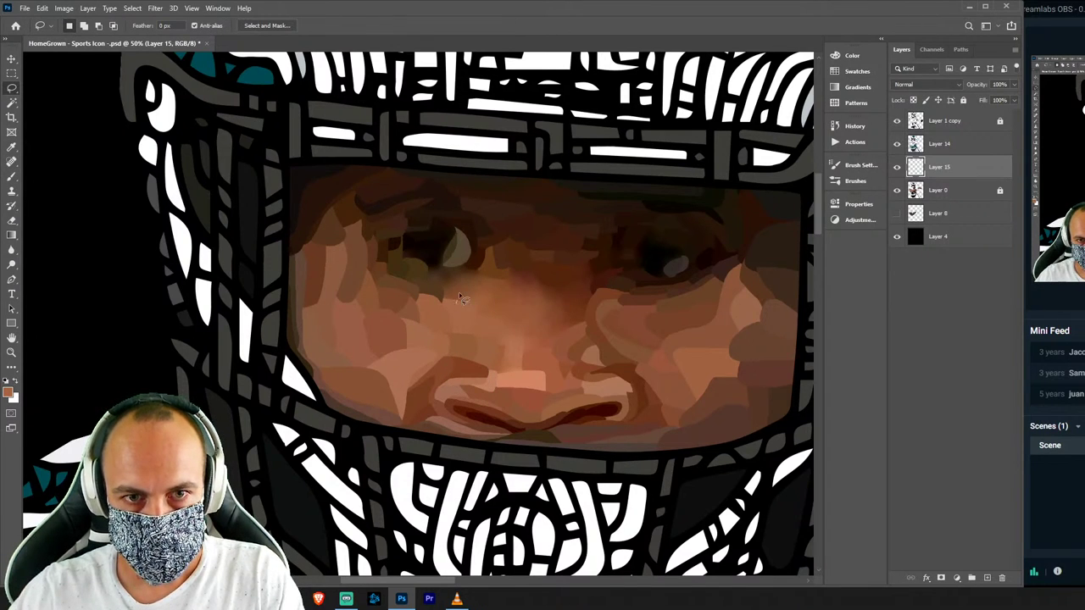
Sample a darker face tone and paint the facet under the left eye with it.
{"action": "key", "text": "b"}
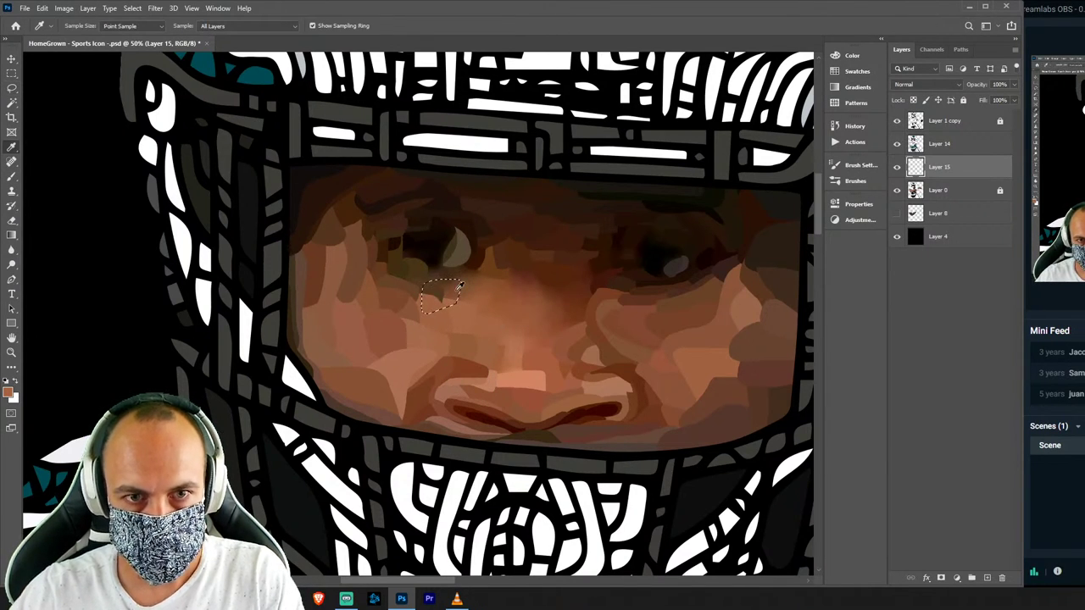
{"action": "left_click", "coordinate": [449, 284], "text": "alt"}
{"action": "left_click_drag", "start_coordinate": [450, 293], "coordinate": [445, 306]}
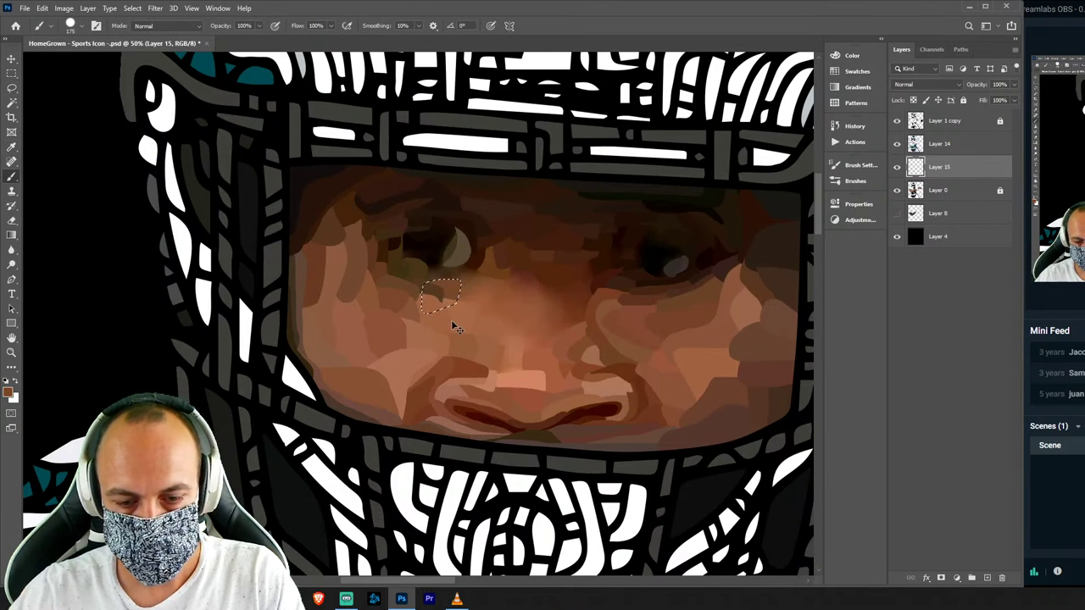
{"action": "key", "text": "ctrl+d"}
Lasso a facet above the left eye and paint it with a sampled dark tone.
{"action": "key", "text": "l"}
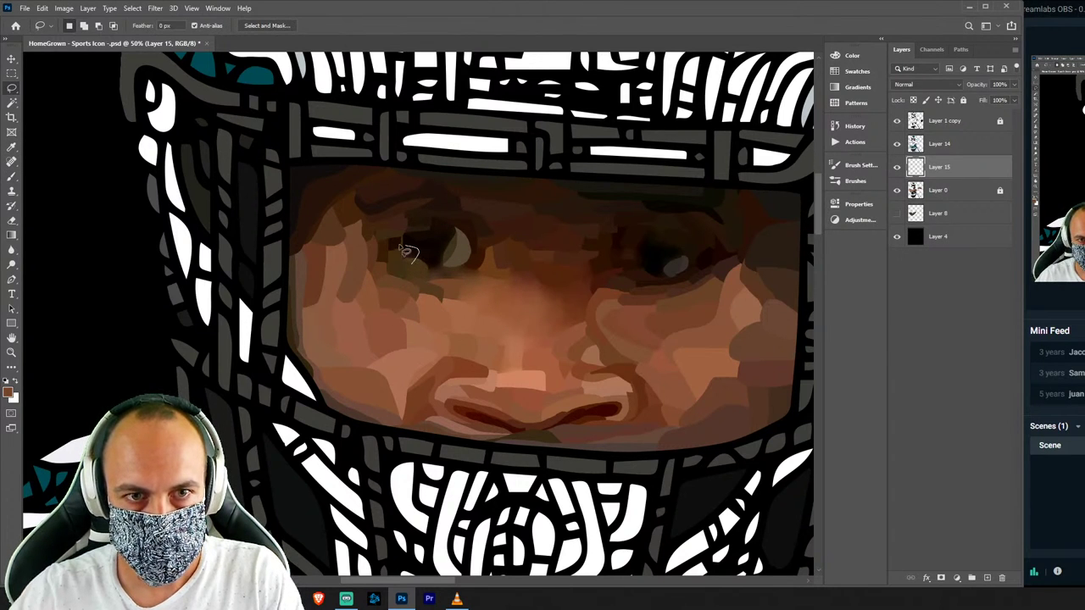
{"action": "left_click_drag", "start_coordinate": [388, 273], "coordinate": [386, 266]}
{"action": "key", "text": "i"}
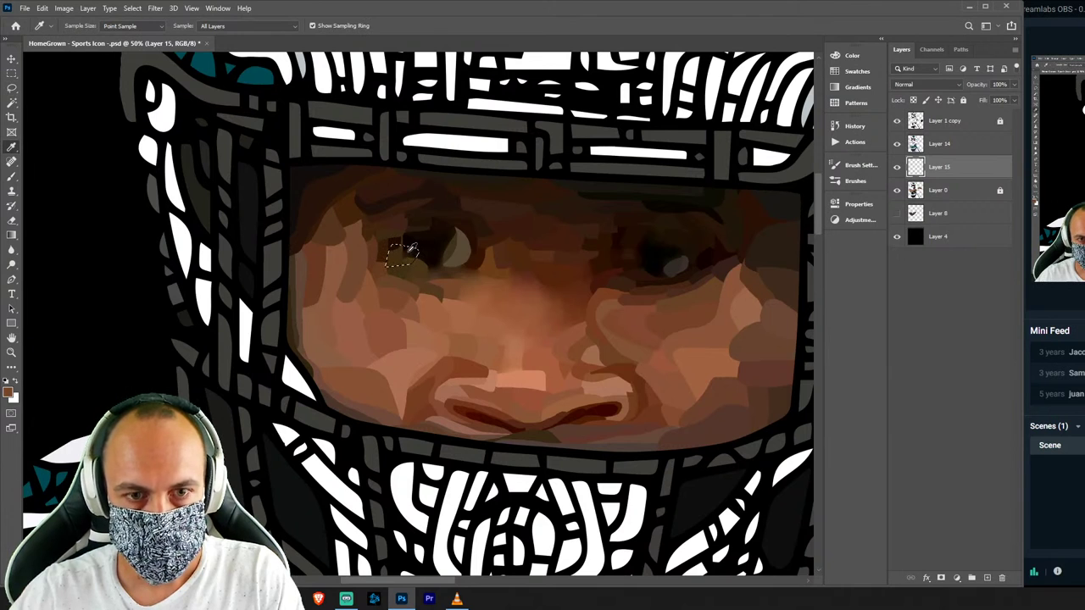
{"action": "left_click", "coordinate": [409, 252]}
{"action": "key", "text": "b"}
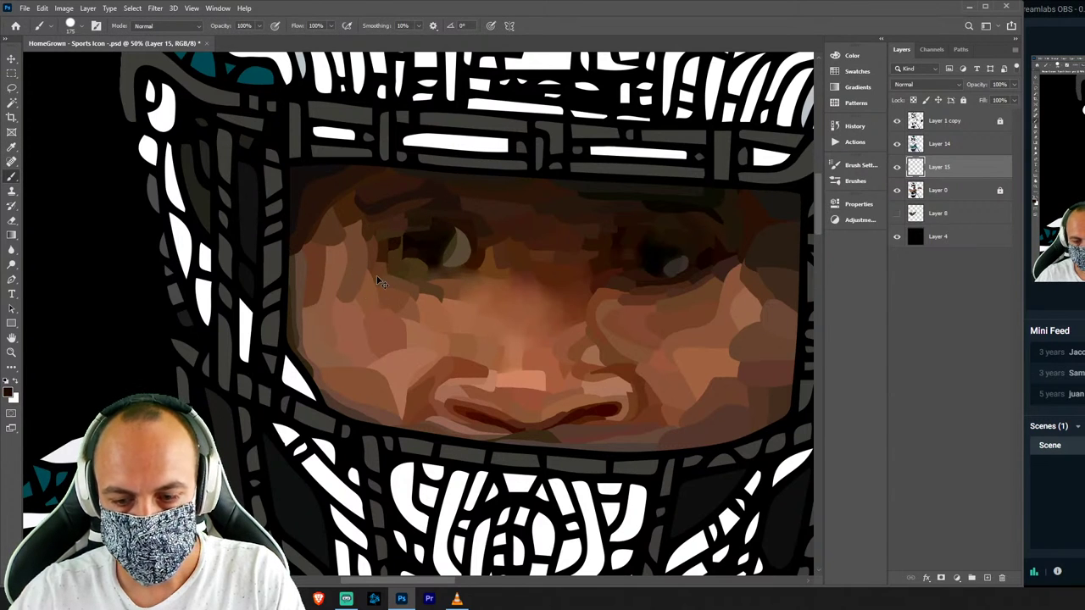
{"action": "key", "text": "l"}
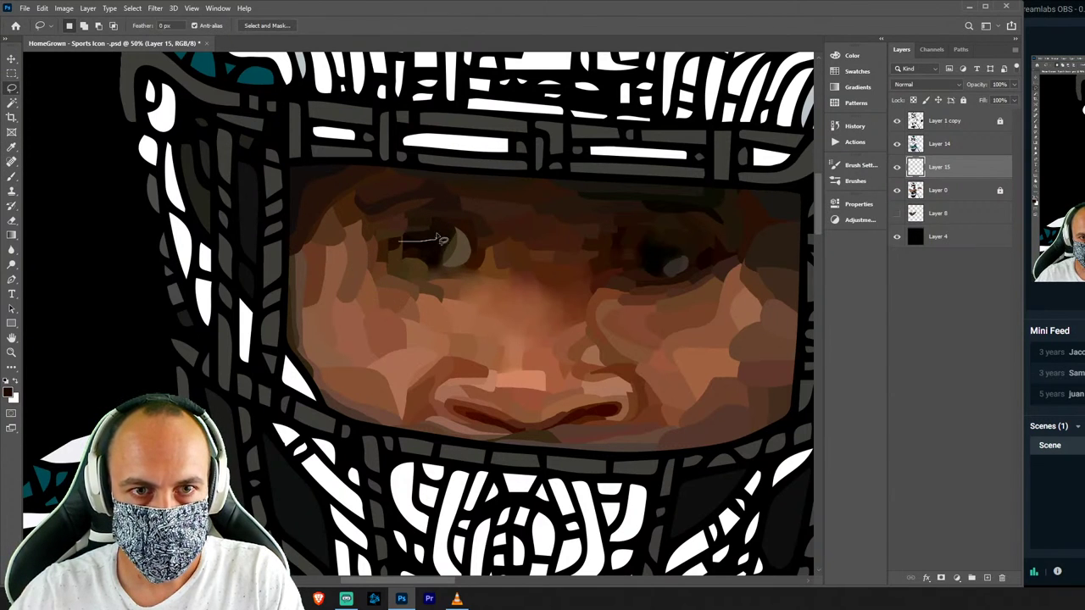
{"action": "key", "text": "i"}
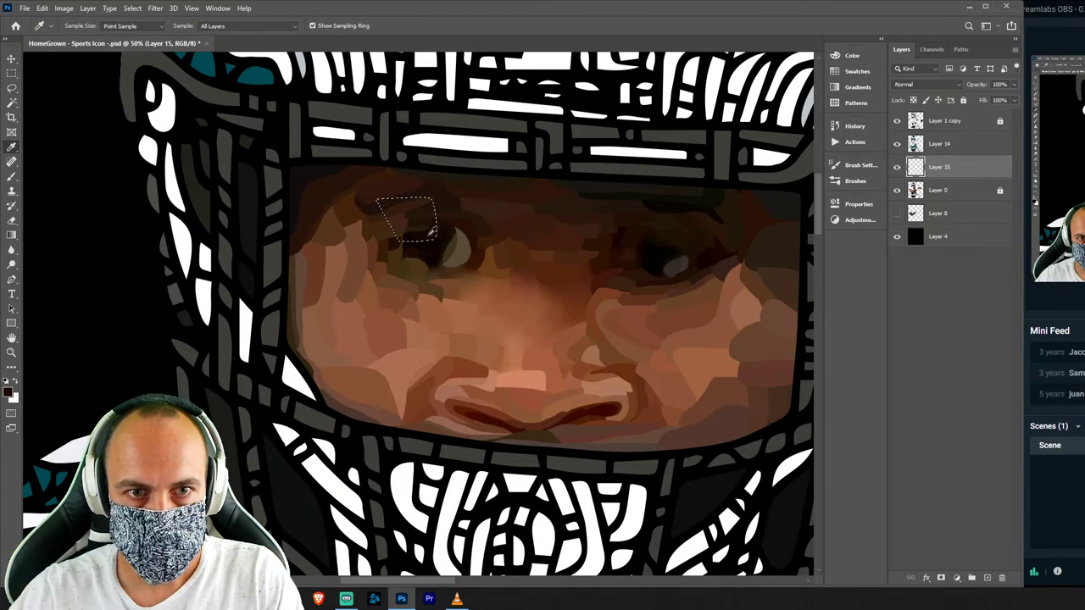
{"action": "key", "text": "b"}
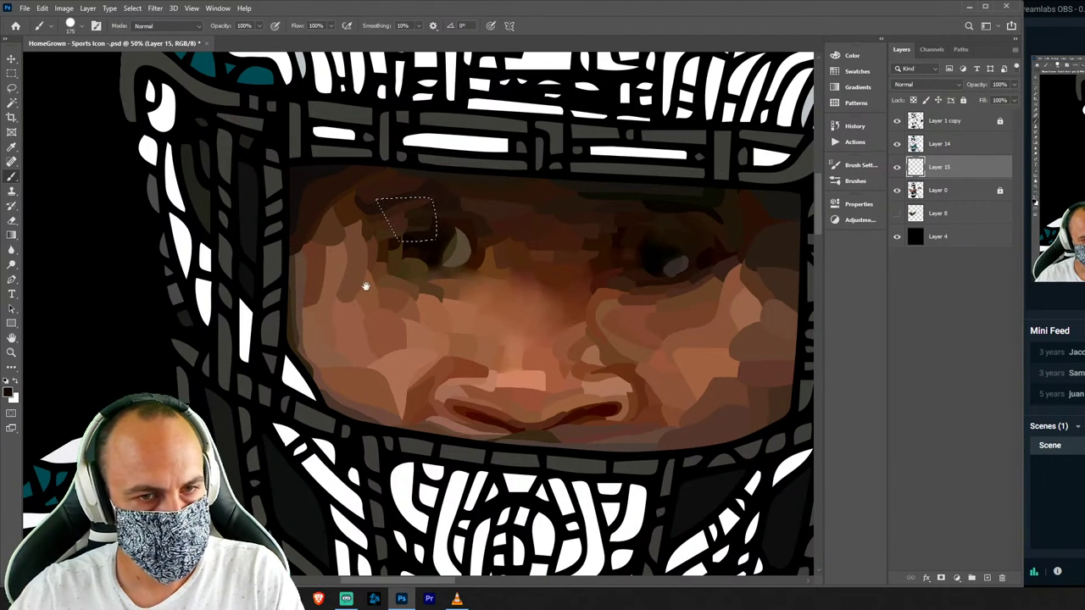
{"action": "key", "text": "ctrl+d"}
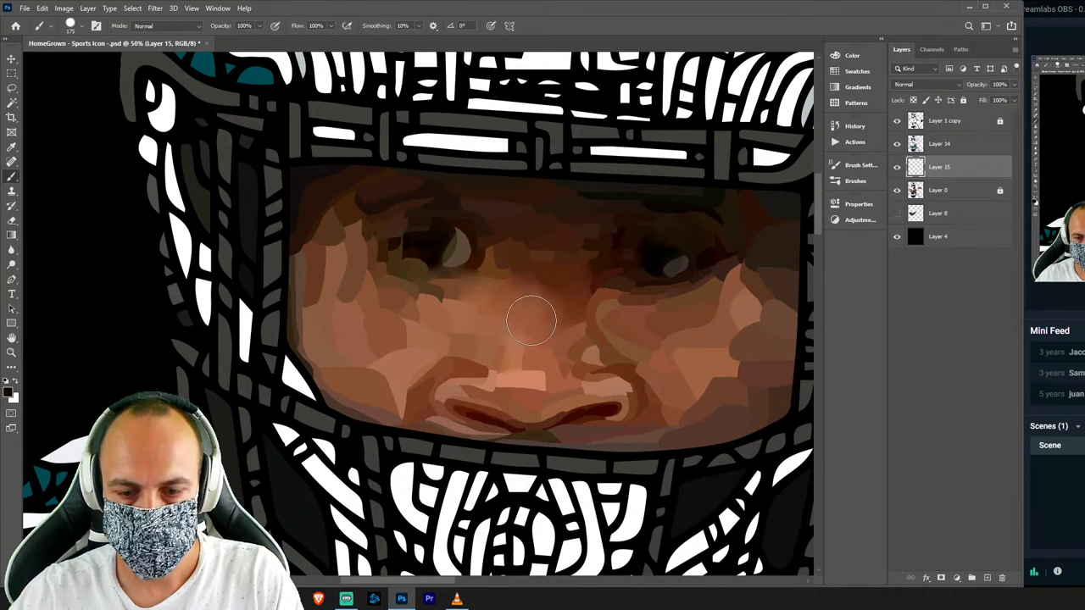
Briefly hide Layer 0 to compare, then merge Layer 15 into Layer 14.
{"action": "key", "text": "l"}
{"action": "left_click", "coordinate": [940, 194]}
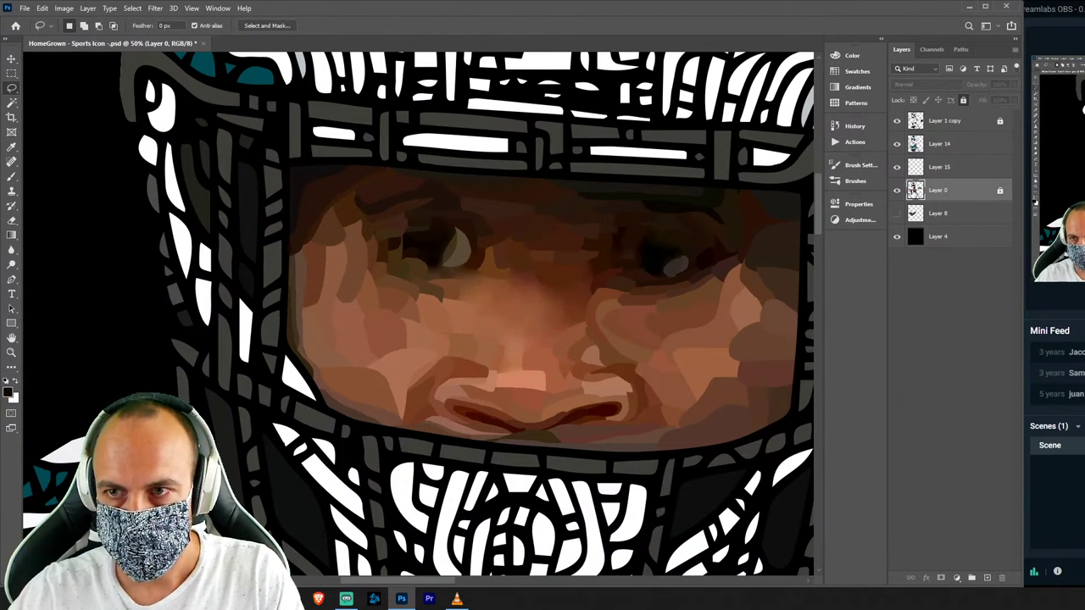
{"action": "left_click", "coordinate": [897, 190]}
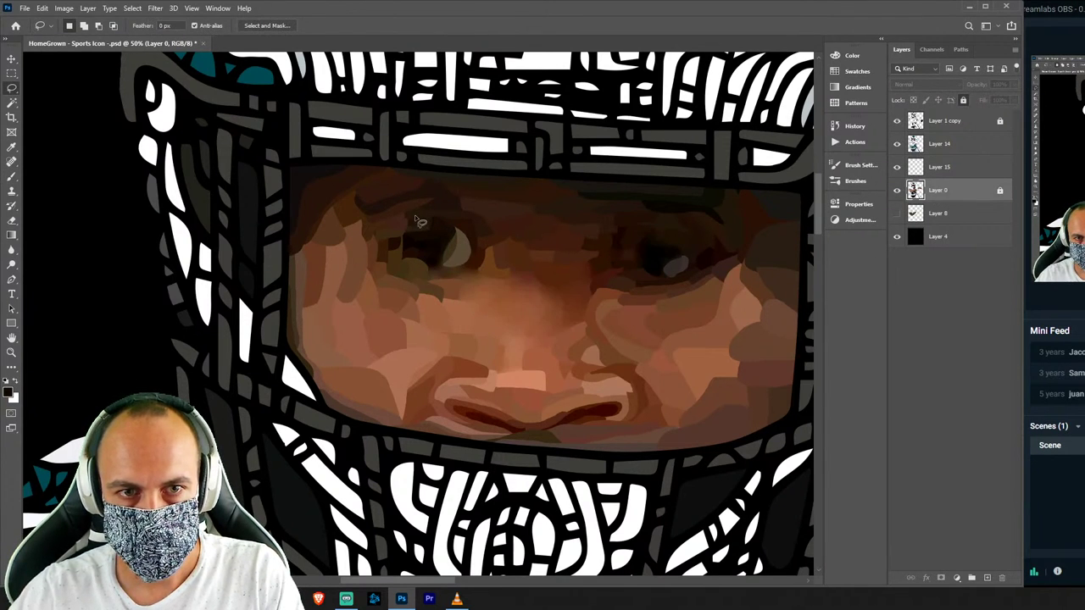
{"action": "left_click", "coordinate": [946, 167]}
{"action": "left_click", "coordinate": [954, 145], "text": "shift"}
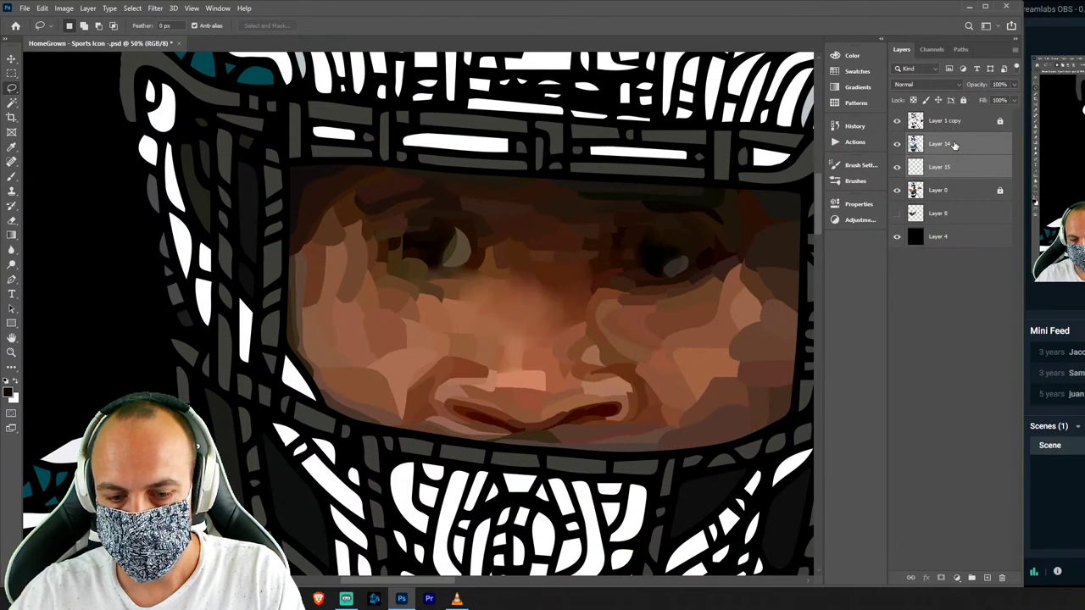
{"action": "key", "text": "ctrl+e"}
Add a new empty layer above Layer 0, lasso a large upper-eye facet, and sample a skin tone.
{"action": "left_click", "coordinate": [967, 167]}
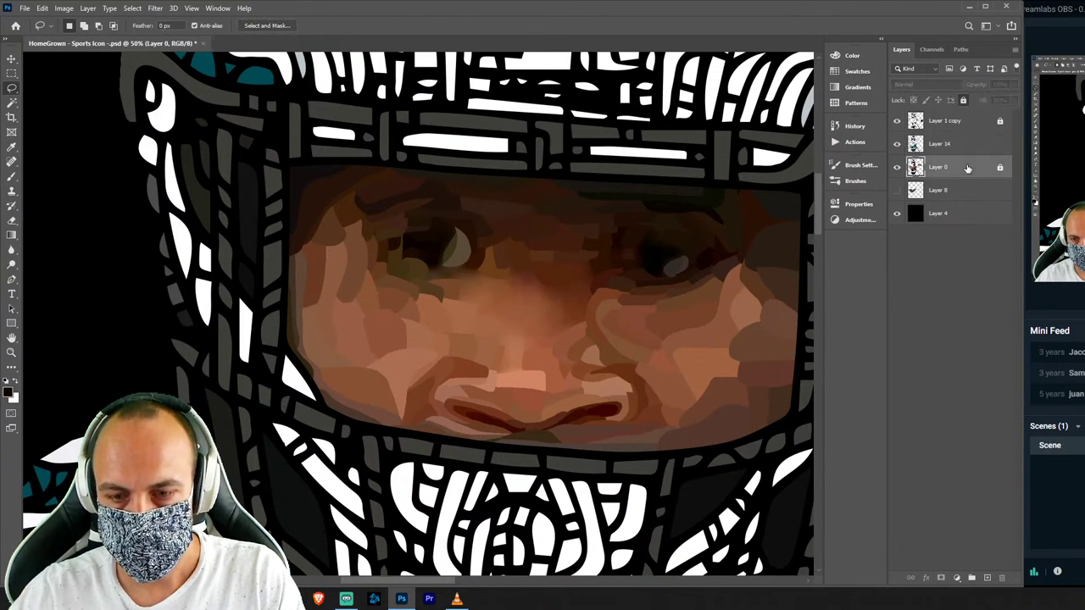
{"action": "key", "text": "ctrl+shift+n"}
{"action": "key", "text": "Return"}
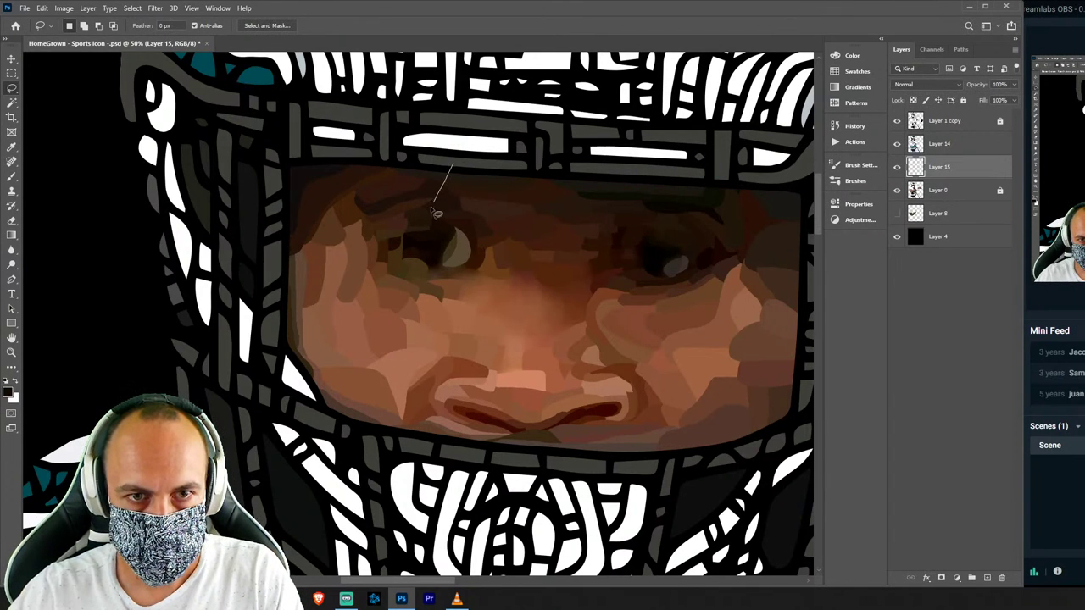
{"action": "left_click_drag", "start_coordinate": [354, 185], "coordinate": [360, 168]}
{"action": "key", "text": "i"}
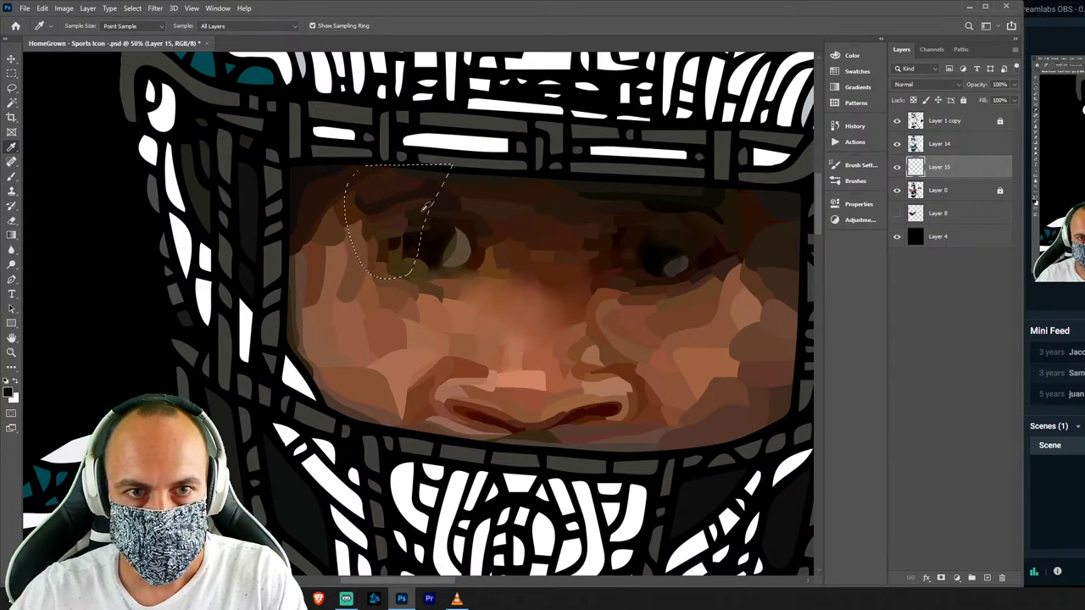
{"action": "left_click", "coordinate": [423, 230]}
{"action": "key", "text": "b"}
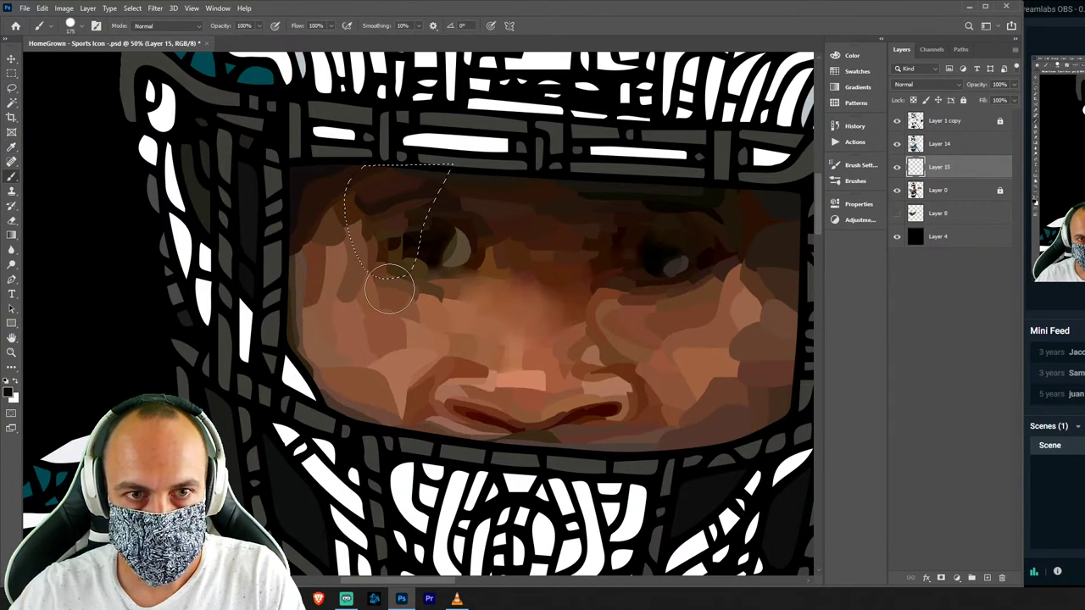
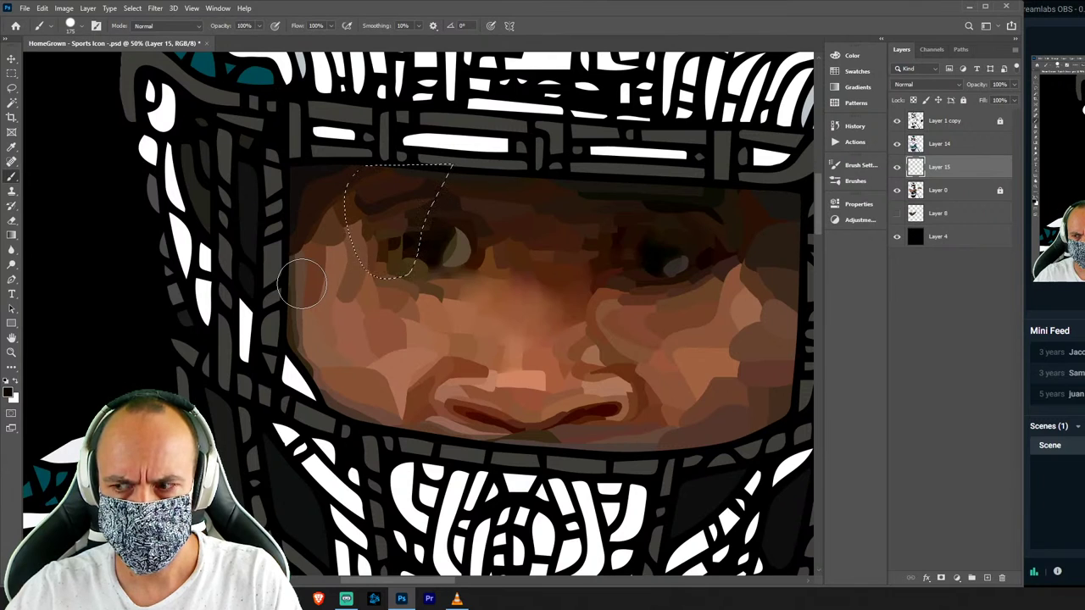
Shrink the brush, drop the face selection, and add a new Layer 16 above Layer 0.
{"action": "right_click", "coordinate": [307, 271]}
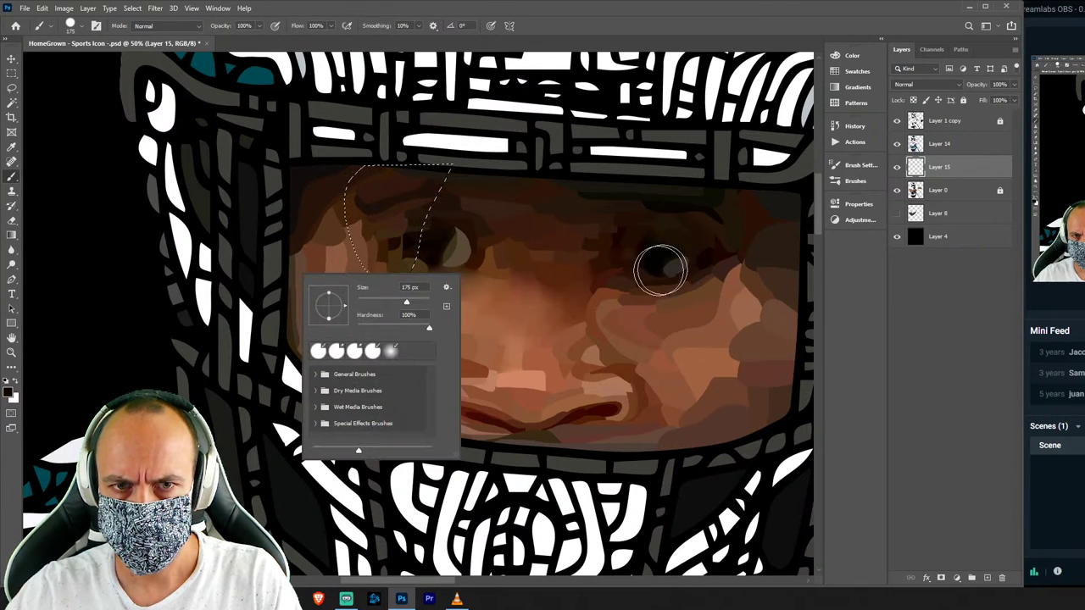
{"action": "key", "text": "Return"}
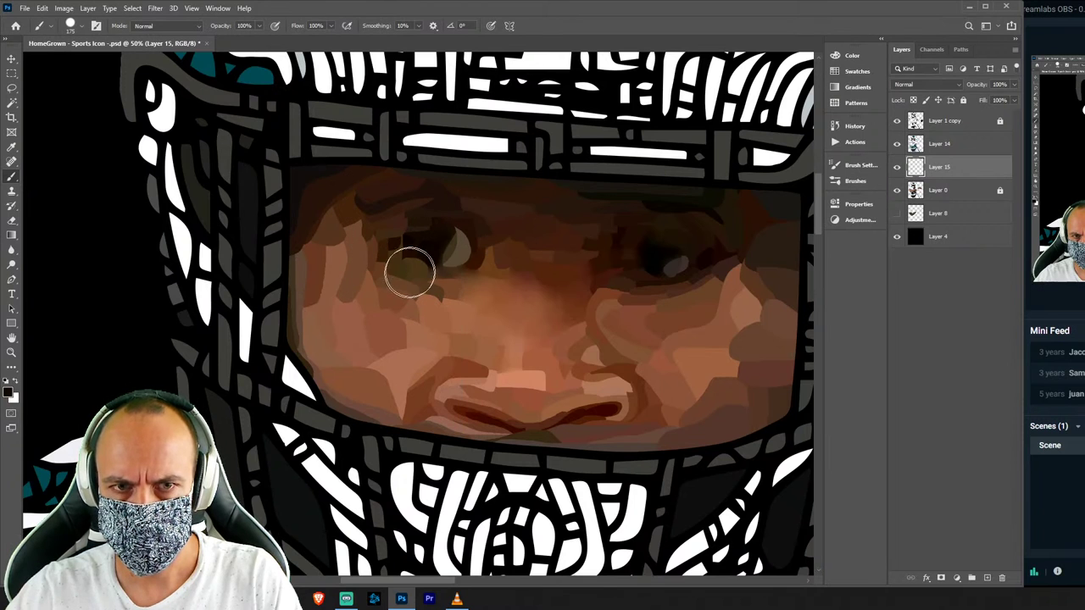
{"action": "key", "text": "ctrl+d"}
{"action": "left_click", "coordinate": [941, 191]}
{"action": "left_click", "coordinate": [948, 159]}
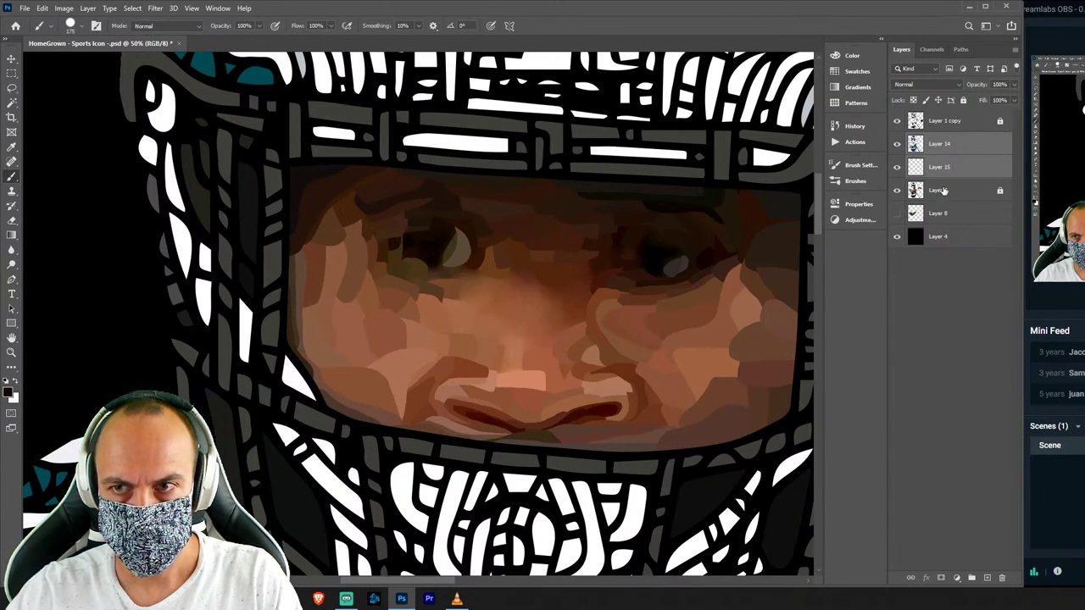
{"action": "left_click", "coordinate": [941, 190]}
{"action": "key", "text": "ctrl+shift+n"}
{"action": "key", "text": "Return"}
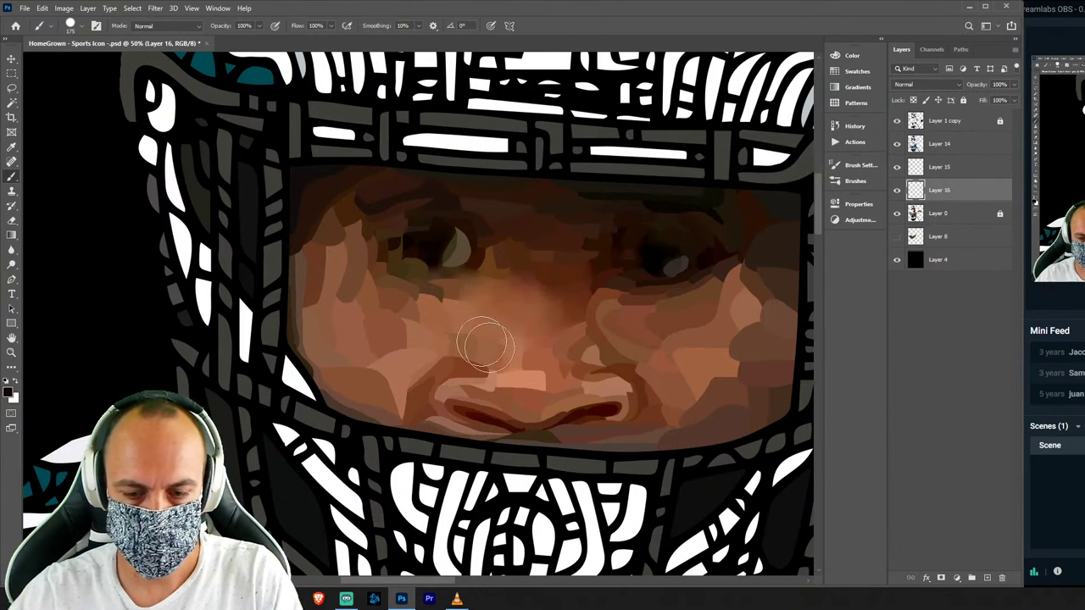
Fill a lassoed area above the left eye with a sampled skin colour.
{"action": "key", "text": "l"}
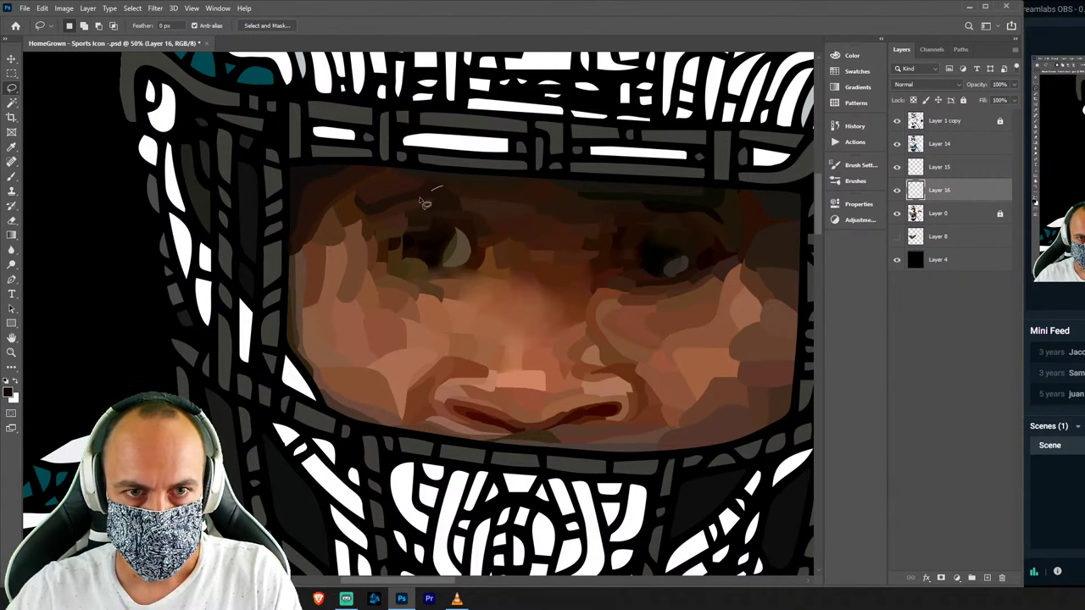
{"action": "left_click_drag", "start_coordinate": [480, 205], "coordinate": [424, 178]}
{"action": "key", "text": "i"}
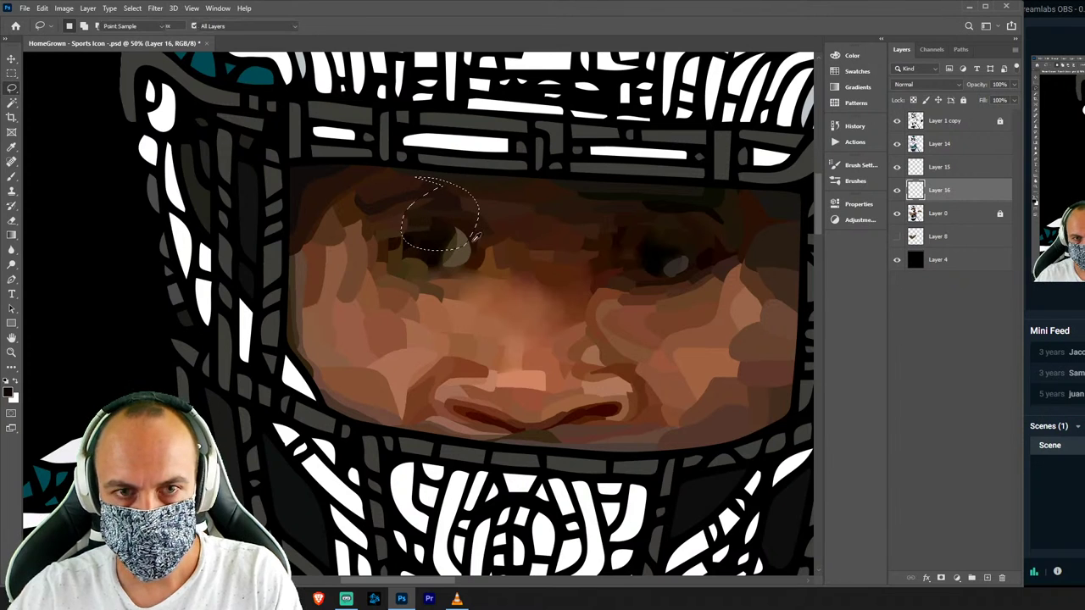
{"action": "left_click", "coordinate": [453, 220]}
{"action": "key", "text": "b"}
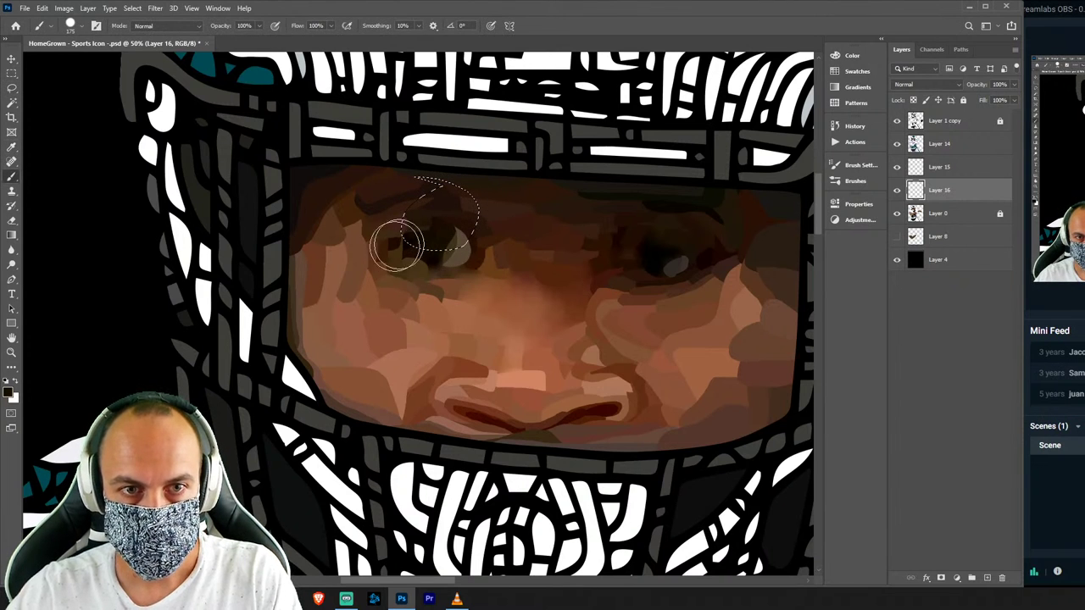
{"action": "key", "text": "l"}
{"action": "left_click", "coordinate": [494, 307]}
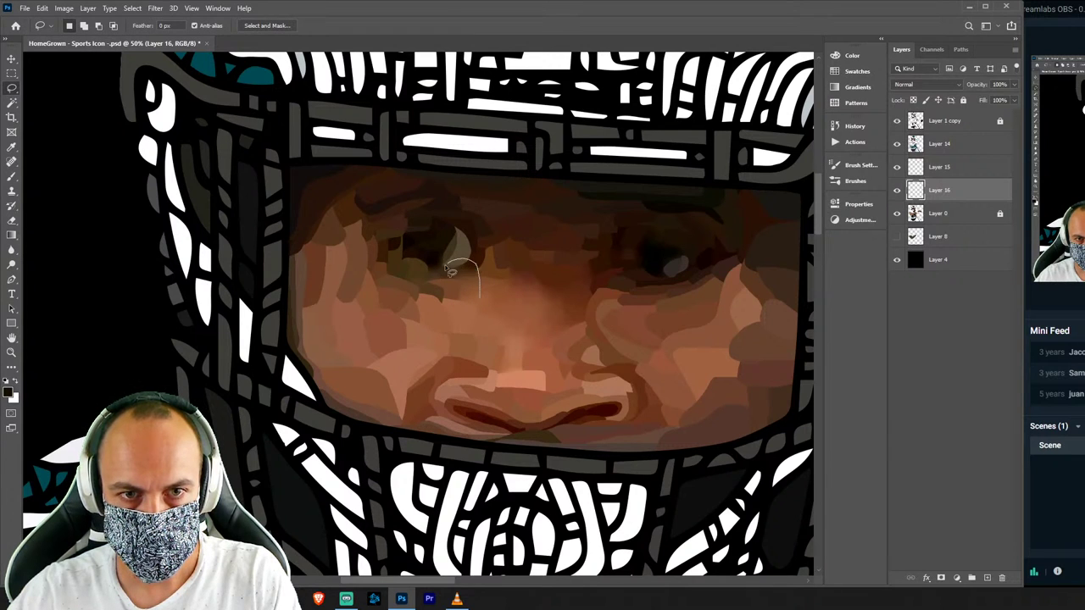
Paint a patch below the left eye with a brown sampled from the face.
{"action": "key", "text": "i"}
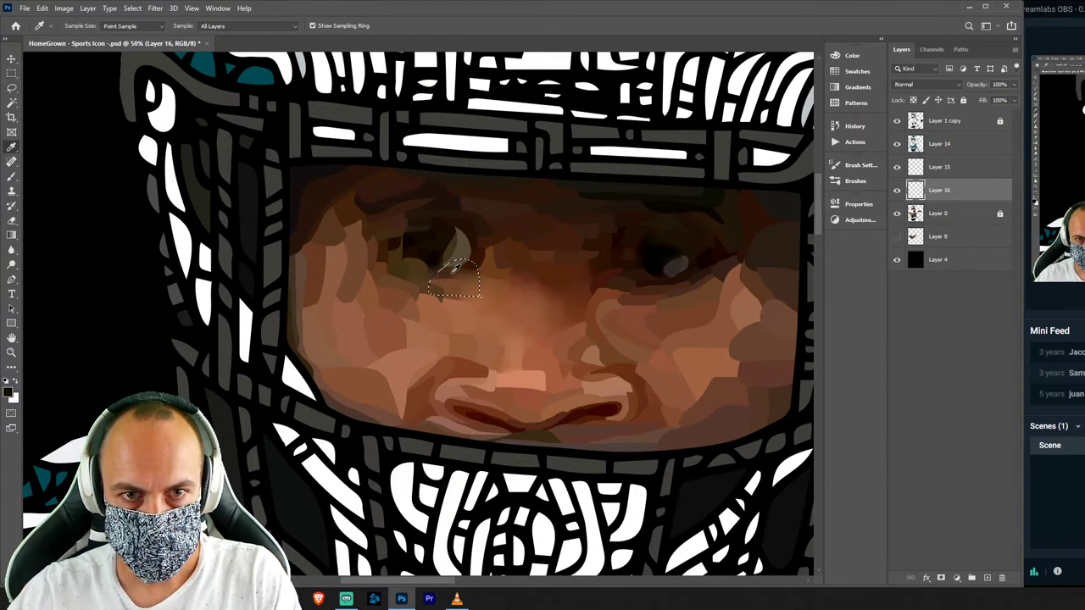
{"action": "left_click", "coordinate": [455, 268]}
{"action": "key", "text": "b"}
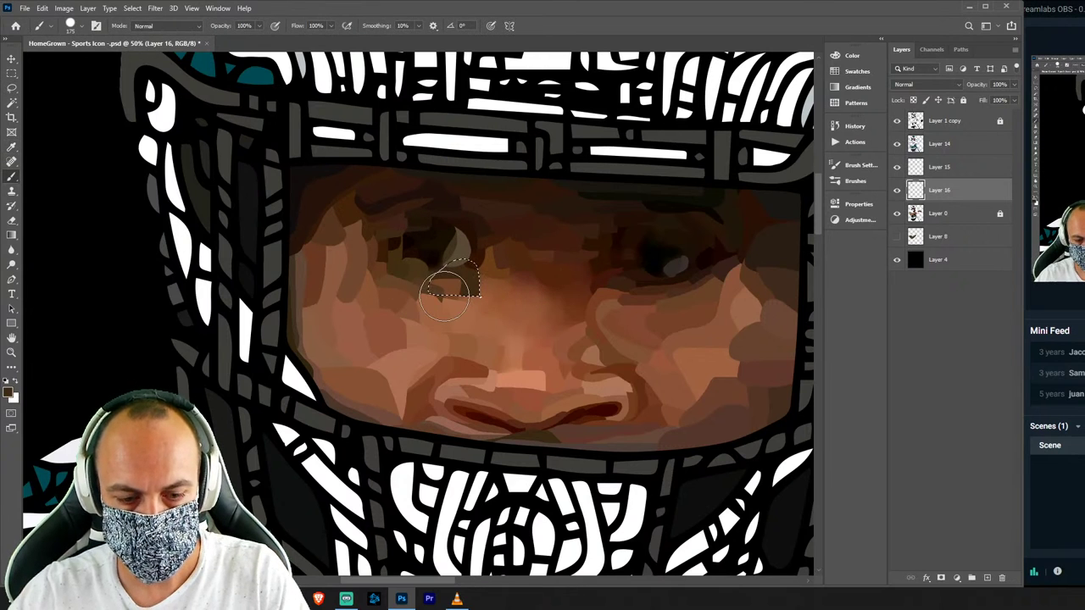
{"action": "key", "text": "v"}
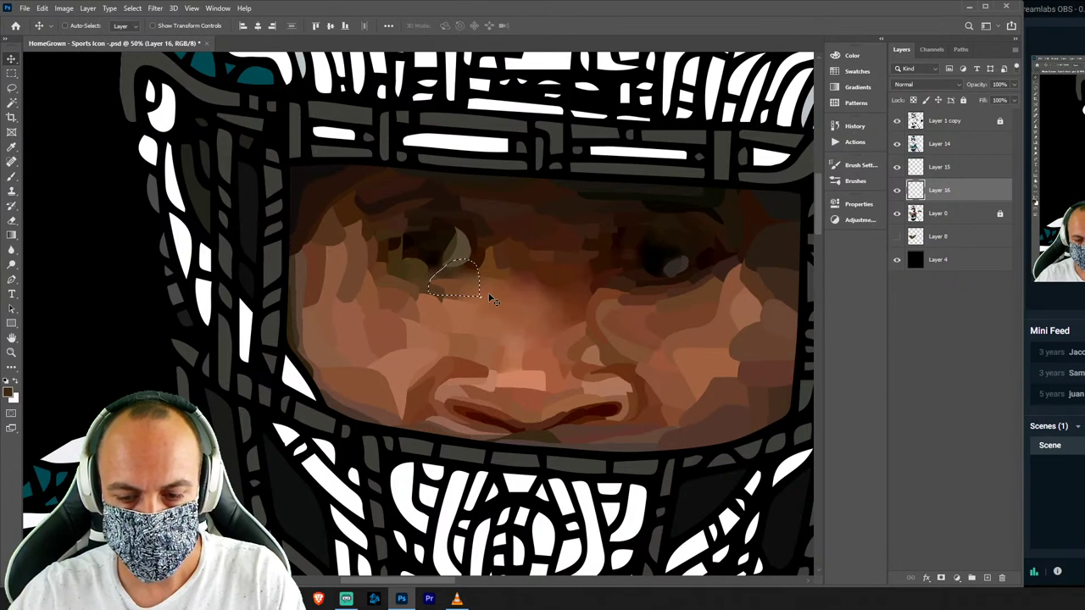
{"action": "key", "text": "l"}
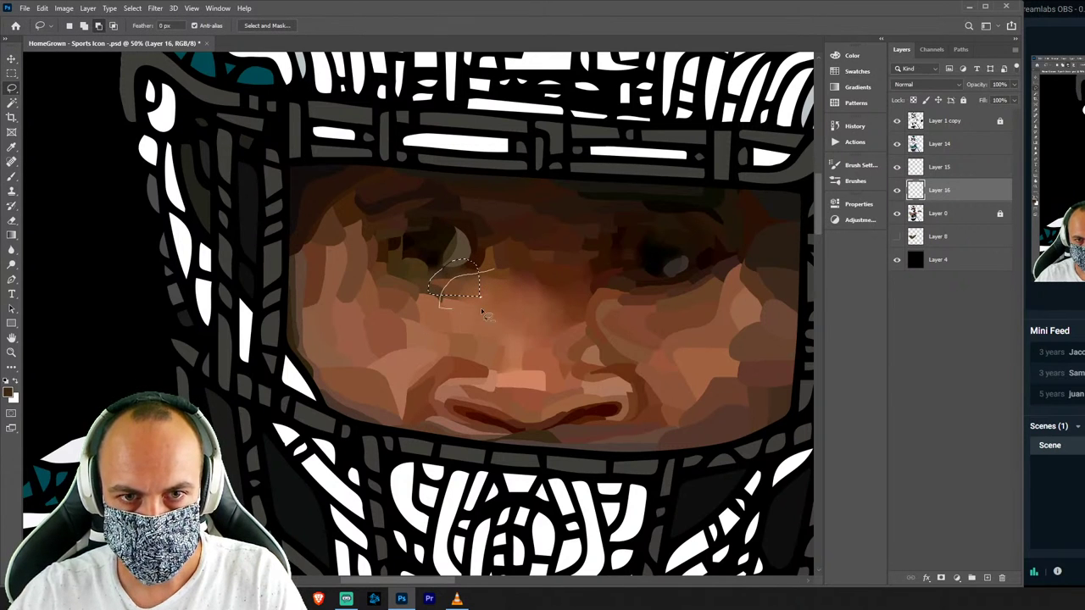
{"action": "key", "text": "i"}
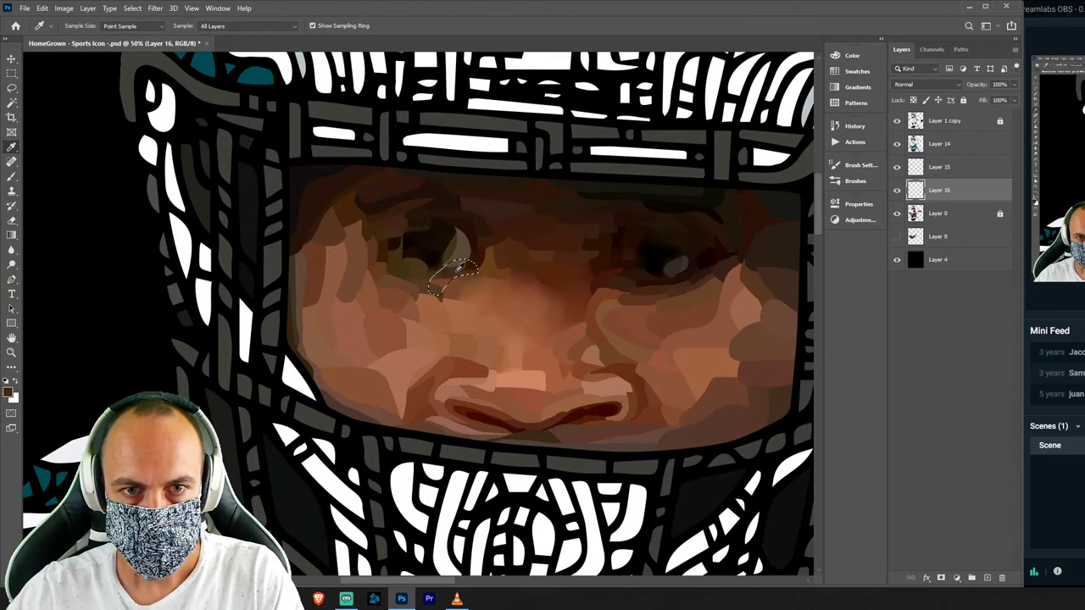
{"action": "key", "text": "b"}
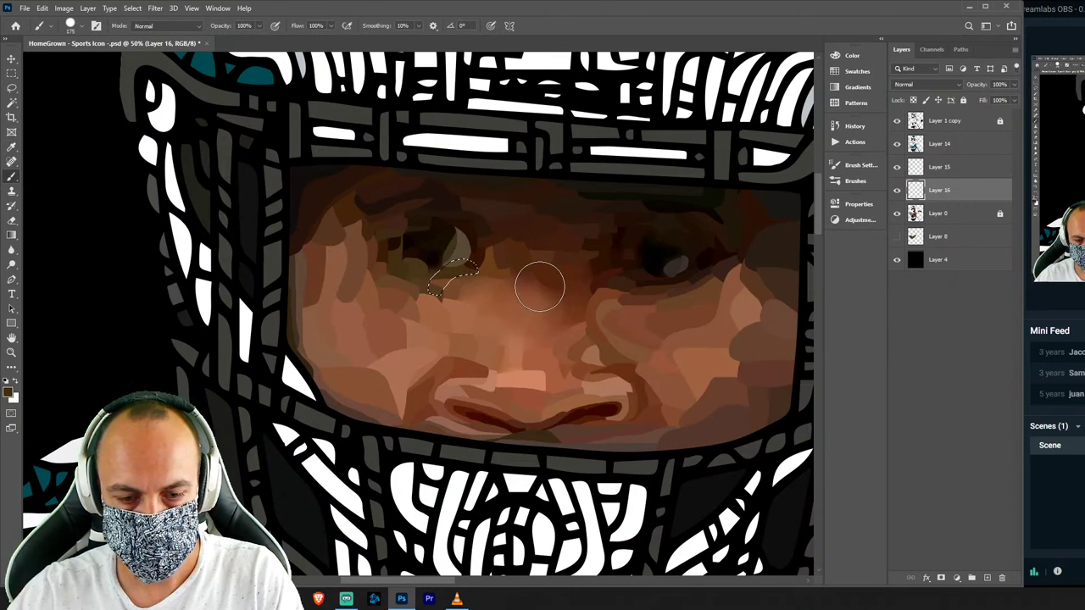
{"action": "key", "text": "ctrl+d"}
Toggle Layer 0 visibility to check the painted coverage, then reselect Layer 0.
{"action": "left_click", "coordinate": [896, 215]}
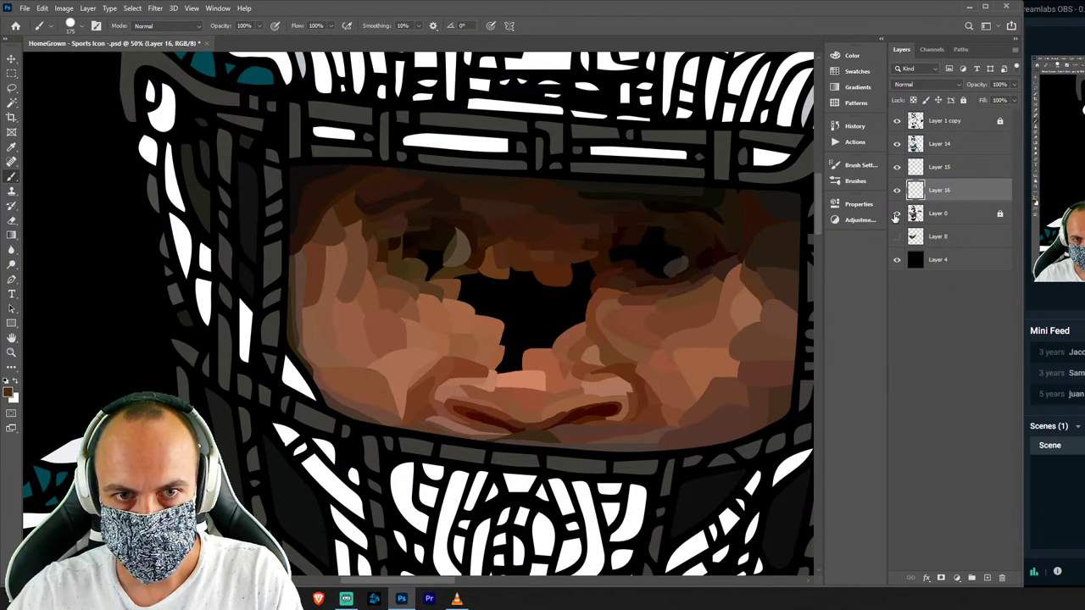
{"action": "left_click", "coordinate": [896, 215]}
{"action": "left_click", "coordinate": [896, 214]}
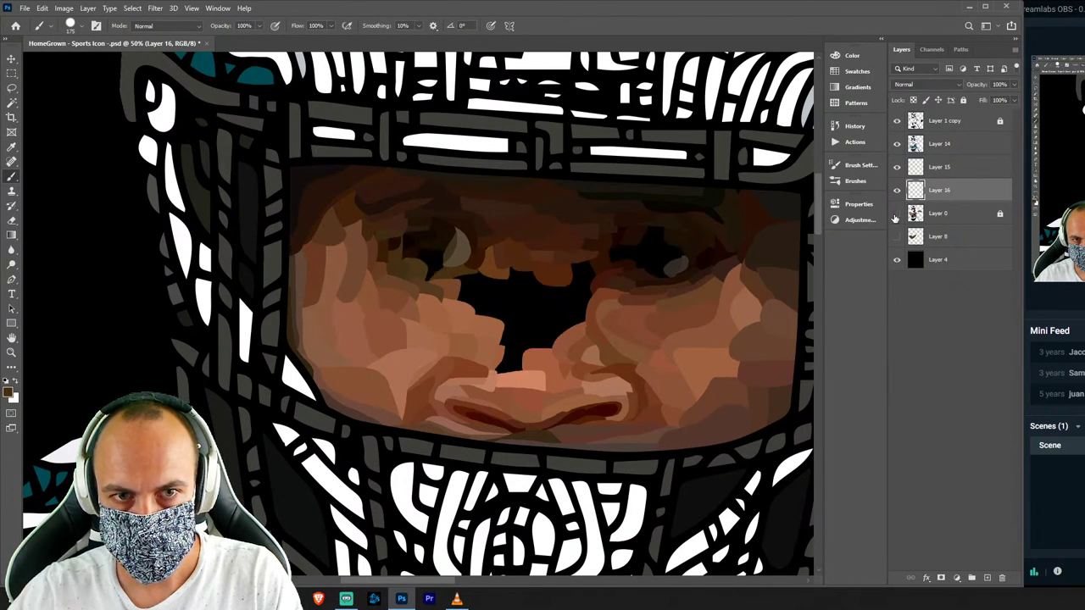
{"action": "left_click", "coordinate": [896, 215]}
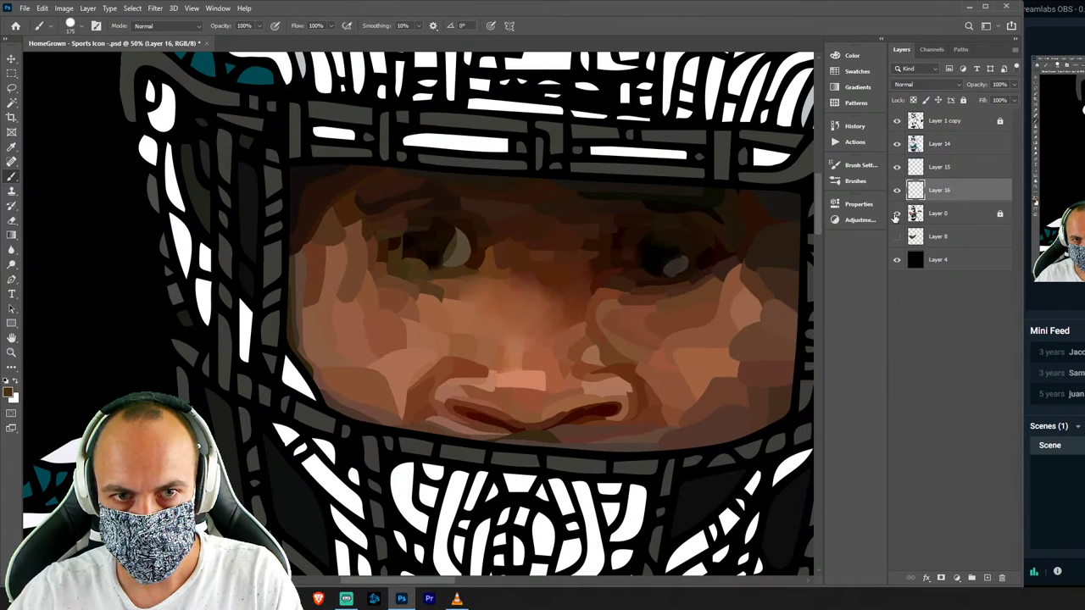
{"action": "left_click", "coordinate": [953, 214]}
Add Layer 17 and fill a patch near the eye with a darker sampled brown.
{"action": "key", "text": "ctrl+shift+n"}
{"action": "key", "text": "Return"}
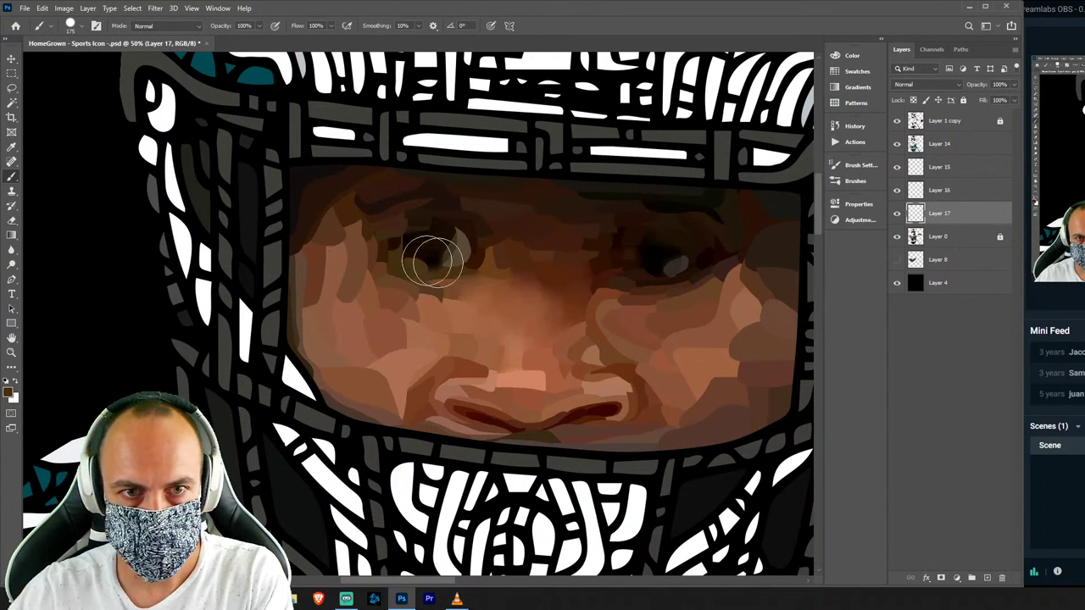
{"action": "key", "text": "l"}
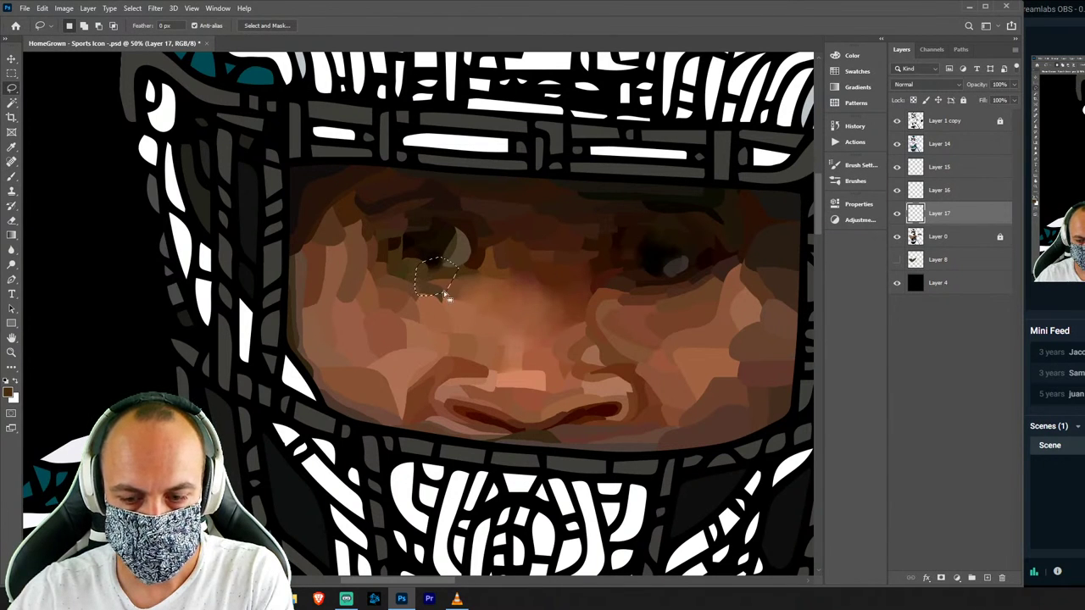
{"action": "key", "text": "i"}
{"action": "left_click", "coordinate": [435, 265]}
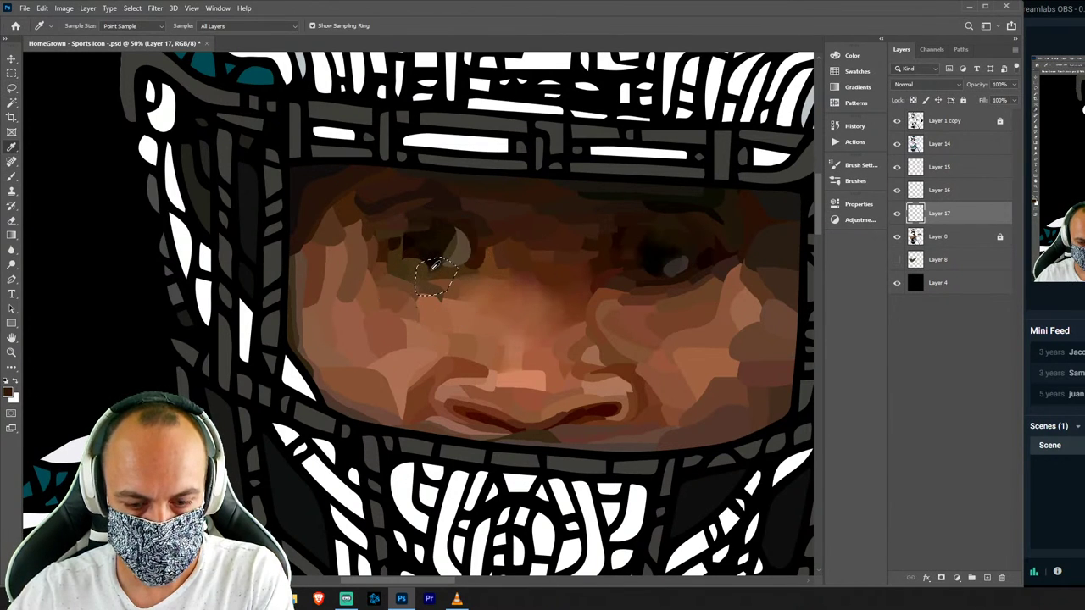
{"action": "key", "text": "b"}
{"action": "key", "text": "ctrl+d"}
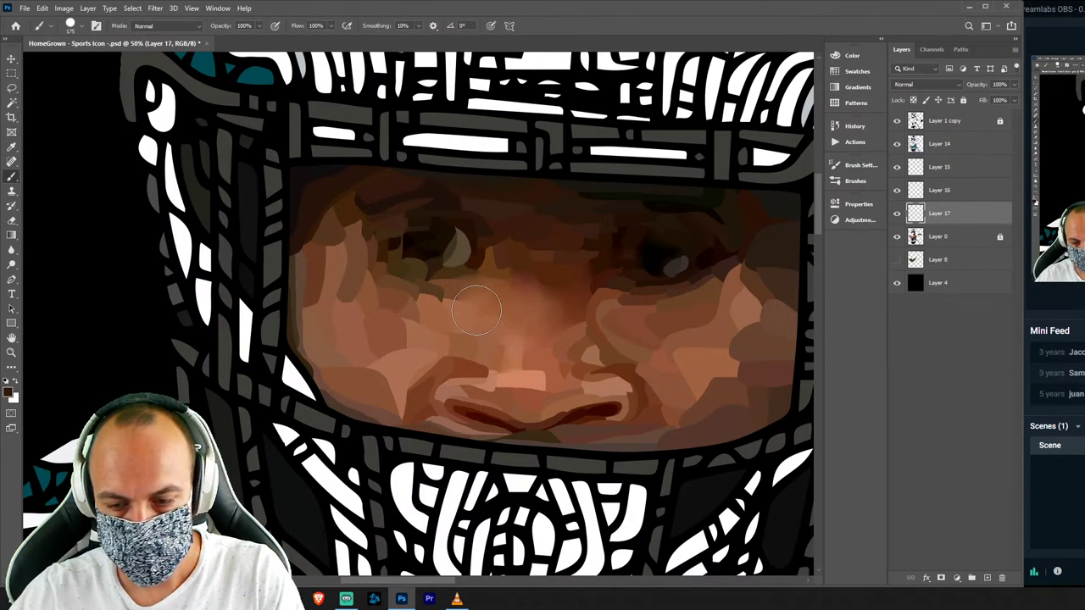
{"action": "key", "text": "l"}
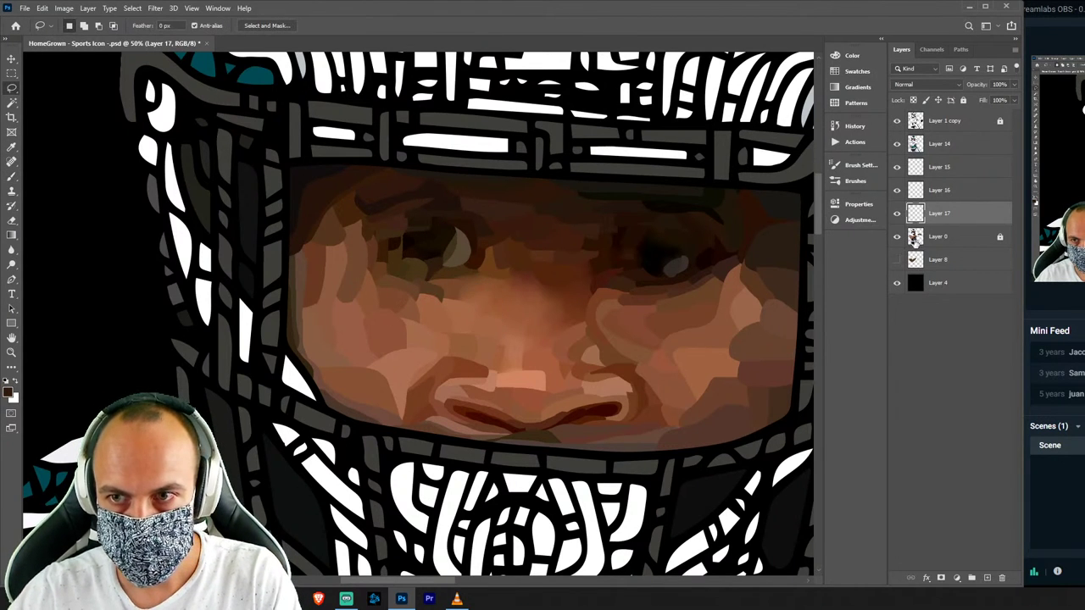
On a new Layer 18, fill a strip under the left eye with sampled skin colour.
{"action": "left_click", "coordinate": [916, 240]}
{"action": "key", "text": "ctrl+shift+n"}
{"action": "key", "text": "Return"}
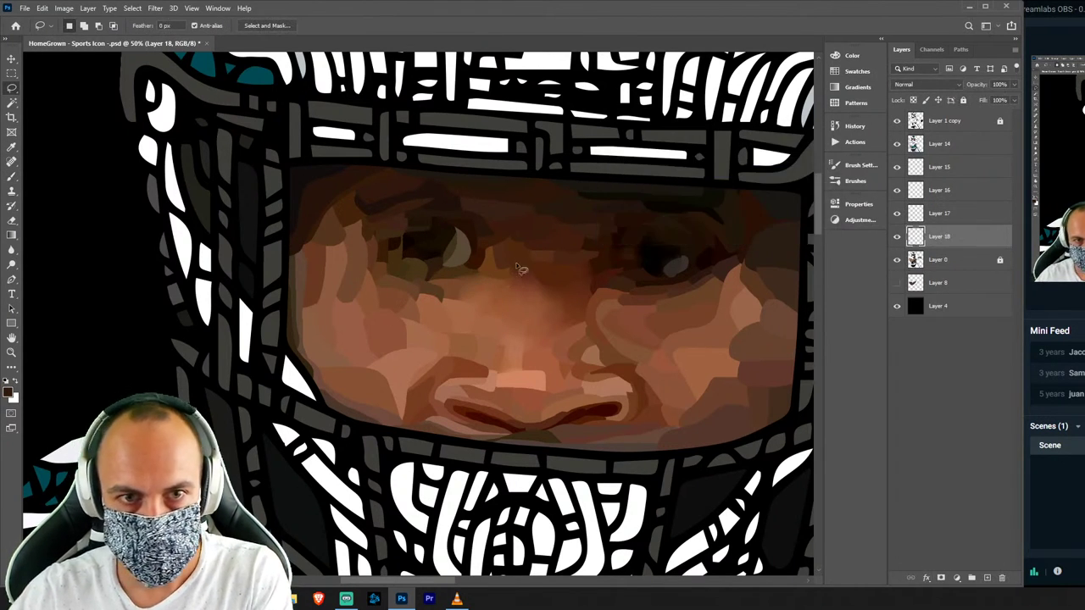
{"action": "left_click_drag", "start_coordinate": [507, 254], "coordinate": [386, 261]}
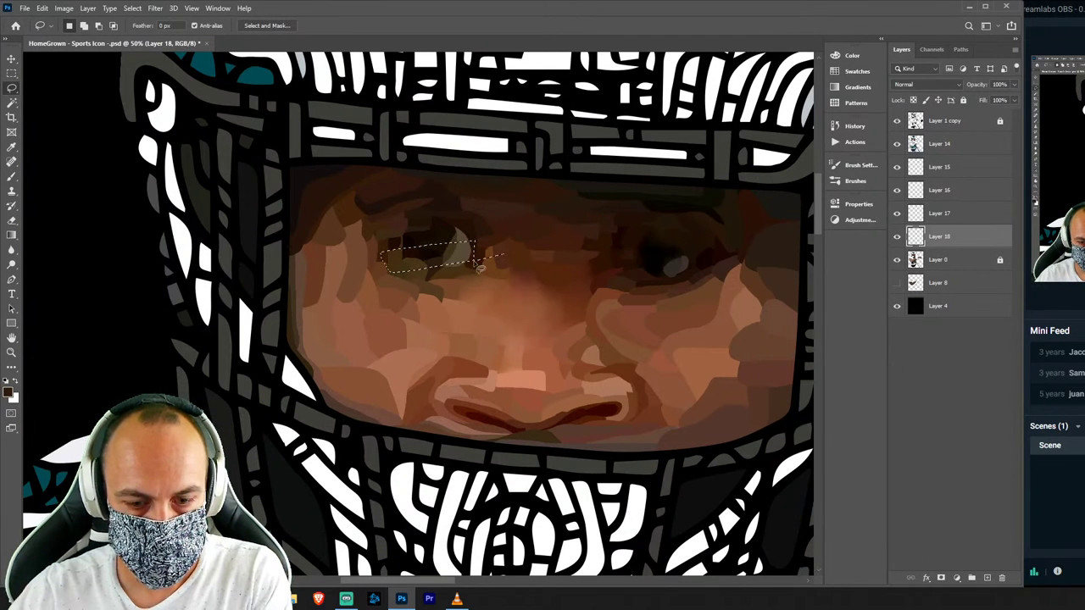
{"action": "key", "text": "i"}
{"action": "left_click", "coordinate": [437, 250]}
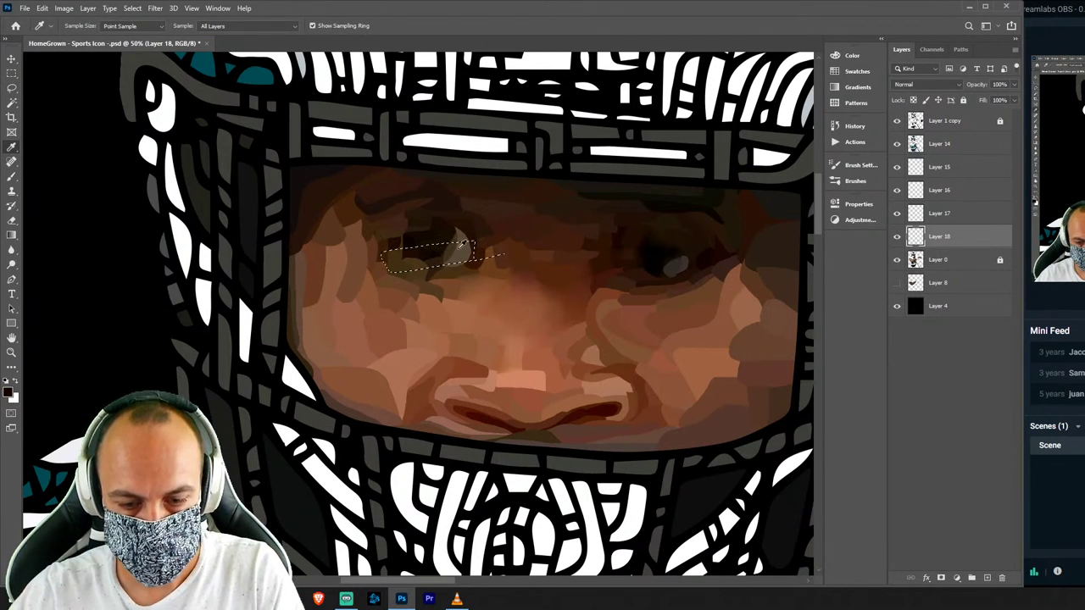
{"action": "key", "text": "b"}
{"action": "key", "text": "ctrl+d"}
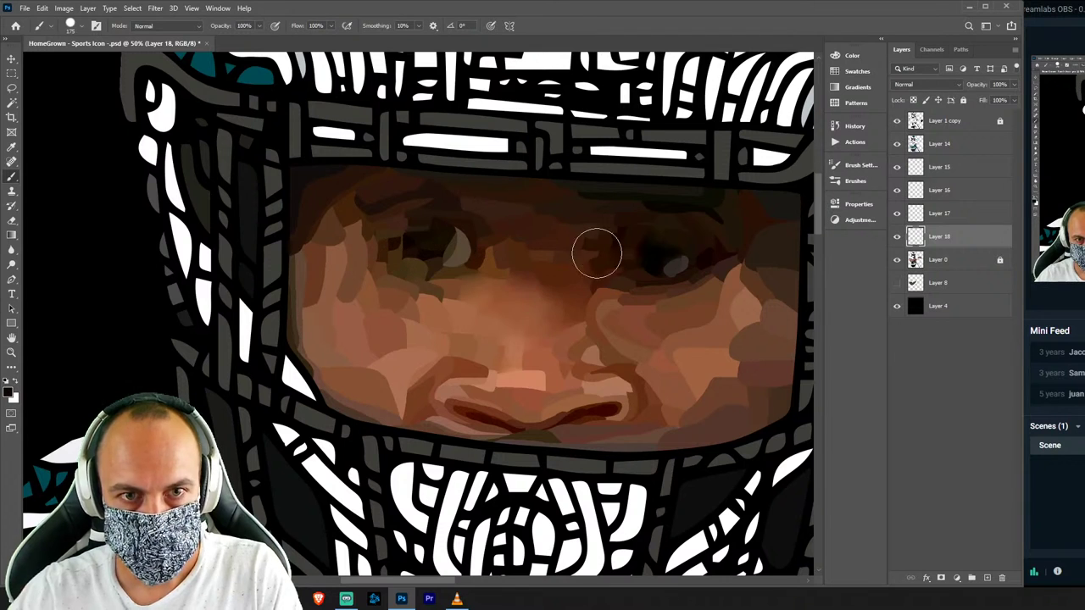
Sample a dark brown, add Layer 19 below Layer 18, then try and undo a stroke under the eye.
{"action": "left_click", "coordinate": [948, 260]}
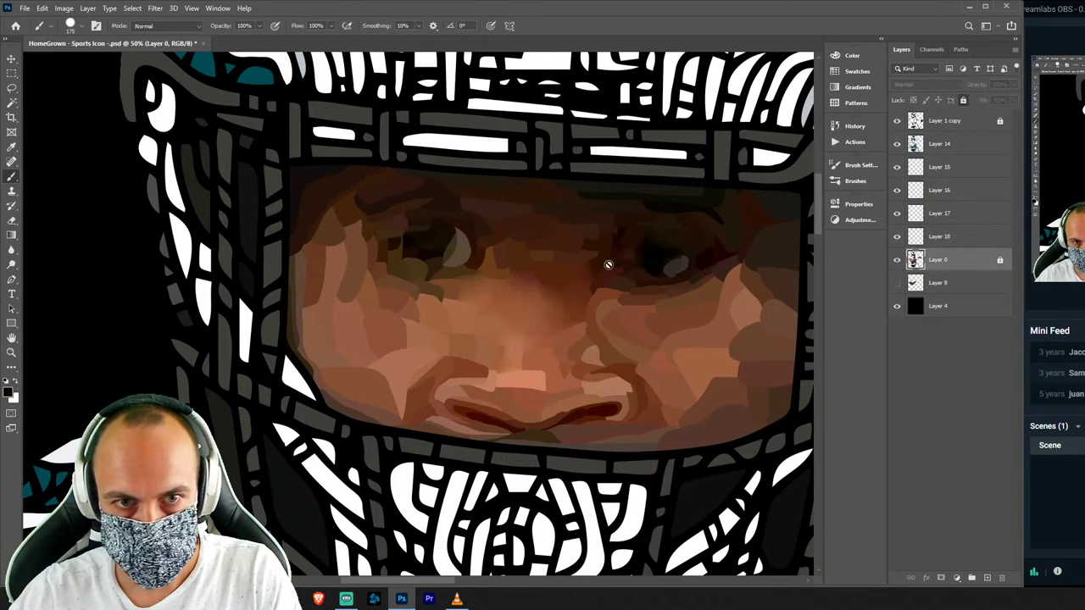
{"action": "key", "text": "i"}
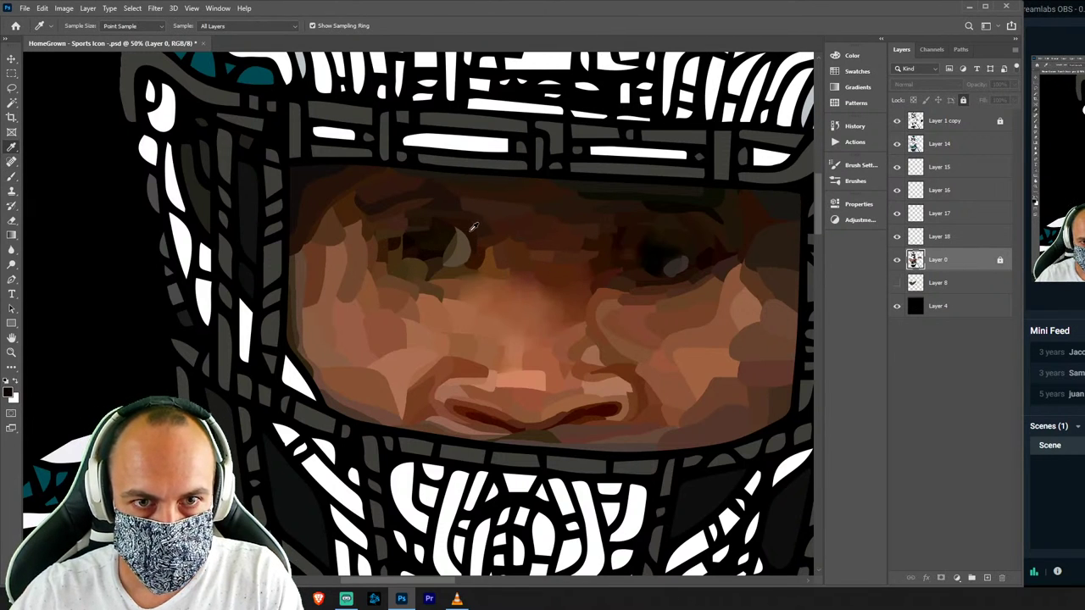
{"action": "left_click", "coordinate": [471, 229]}
{"action": "key", "text": "b"}
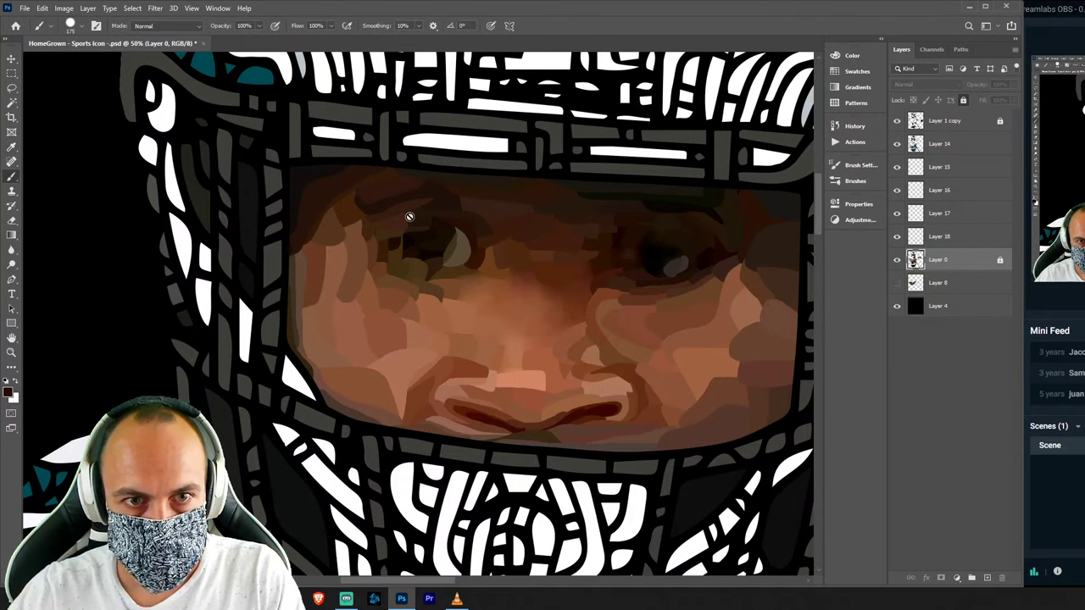
{"action": "left_click", "coordinate": [944, 240]}
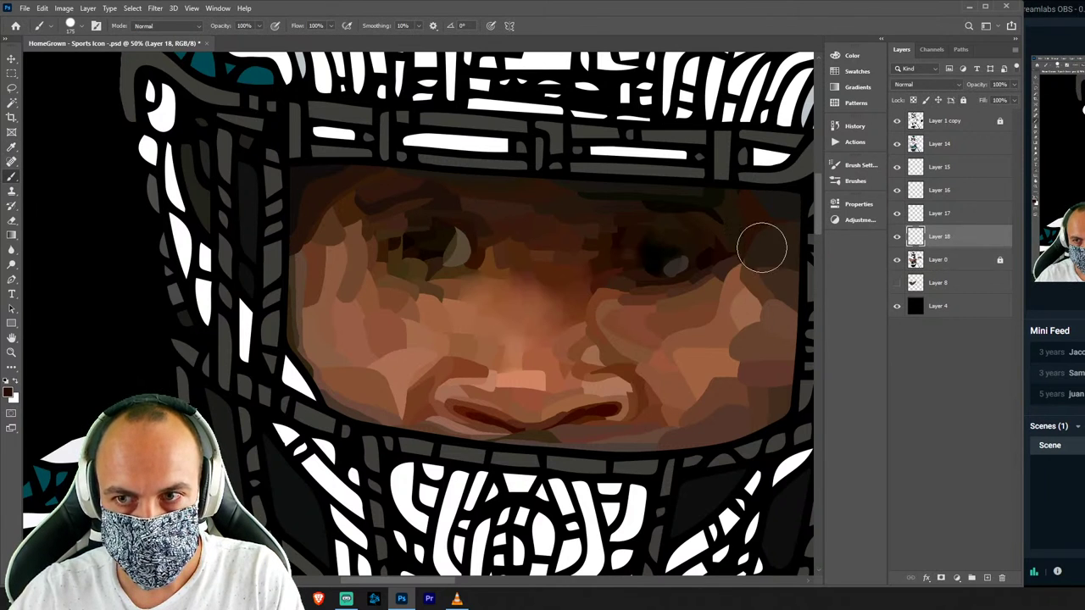
{"action": "left_click", "coordinate": [965, 257]}
{"action": "key", "text": "ctrl+shift+alt+n"}
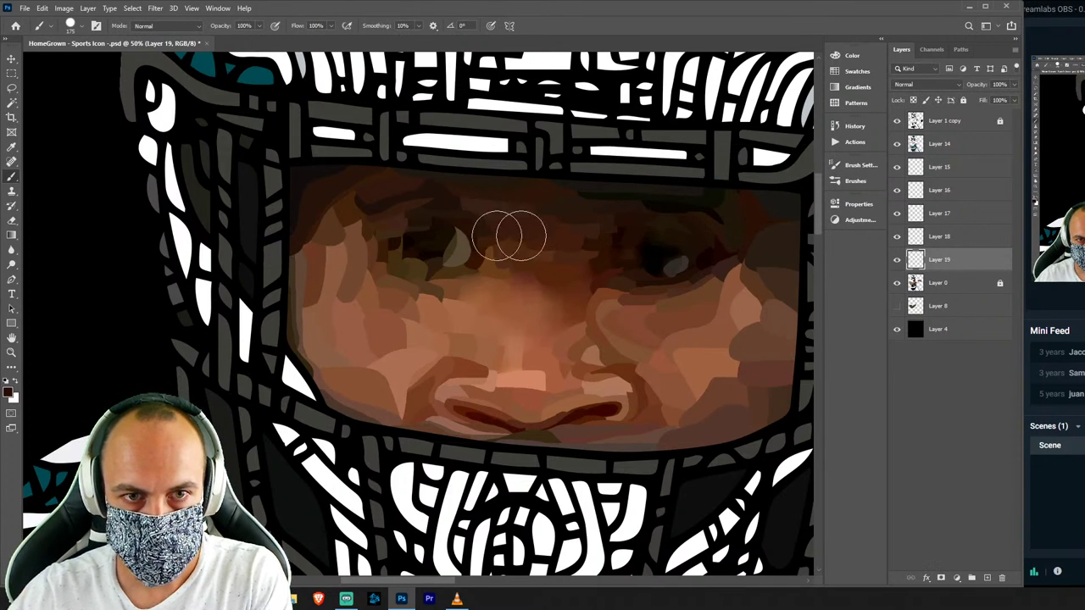
{"action": "left_click_drag", "start_coordinate": [484, 278], "coordinate": [399, 274]}
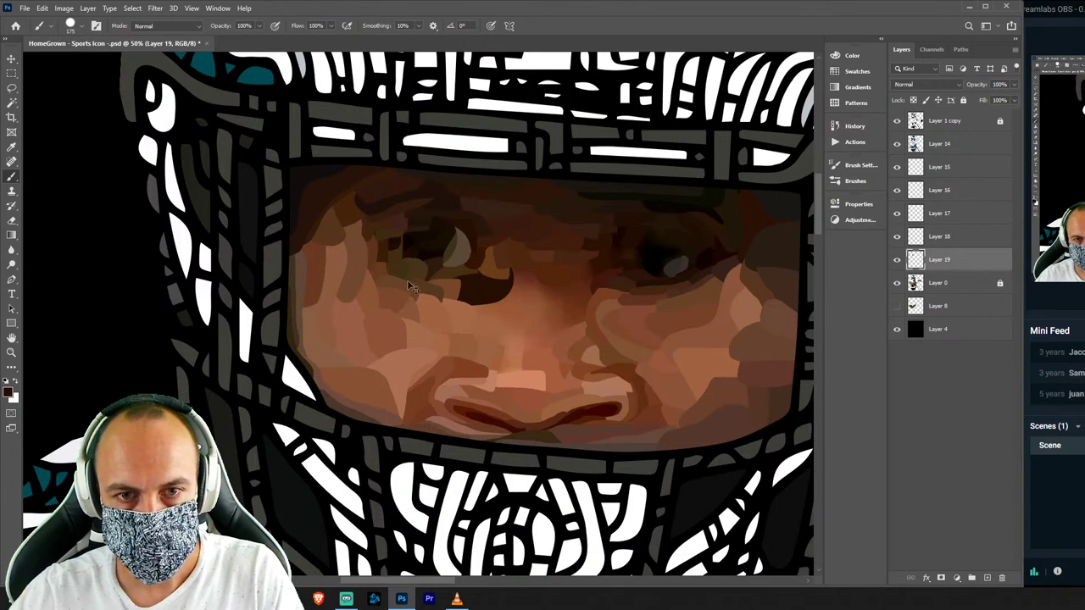
{"action": "key", "text": "ctrl+z"}
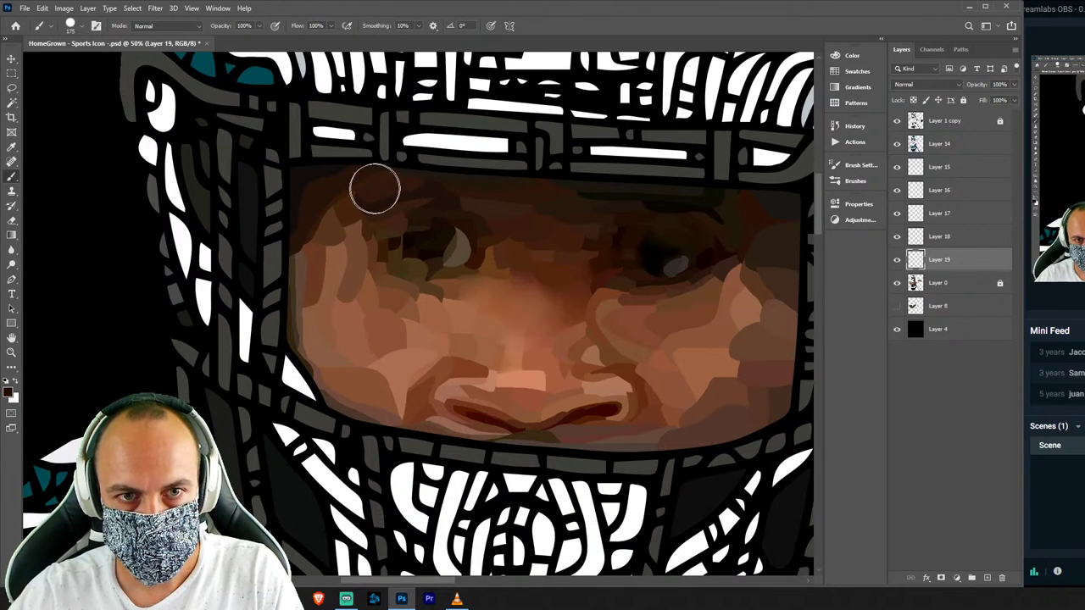
Pick the layer position and start a new empty layer for more face patches.
{"action": "key", "text": "v"}
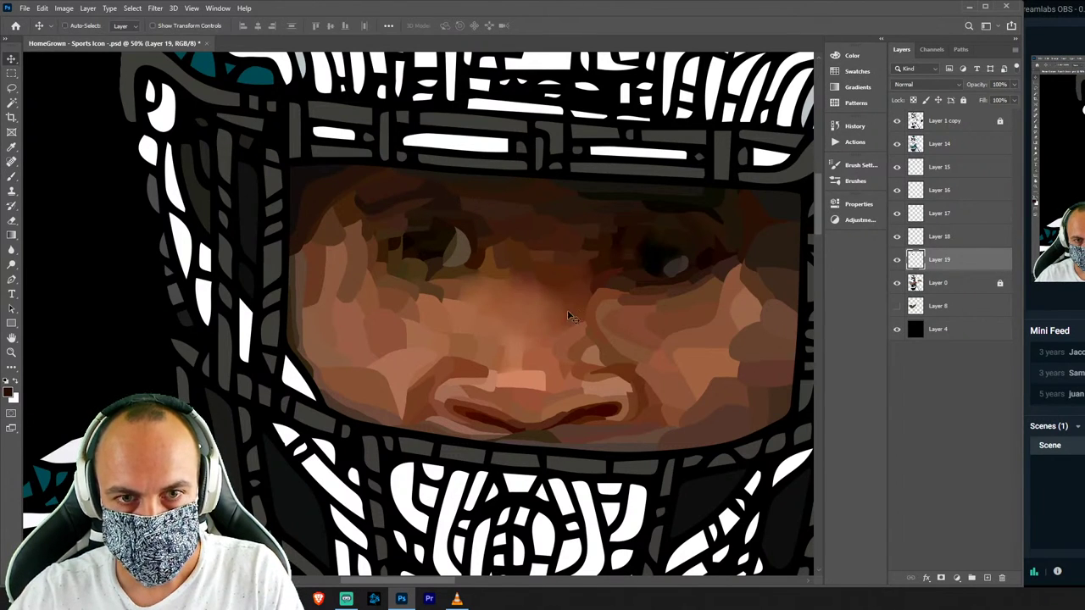
{"action": "left_click", "coordinate": [962, 281]}
{"action": "key", "text": "ctrl+shift+n"}
Name the new layer Layer 20, paint a brown patch beside the left eye, and save.
{"action": "key", "text": "Return"}
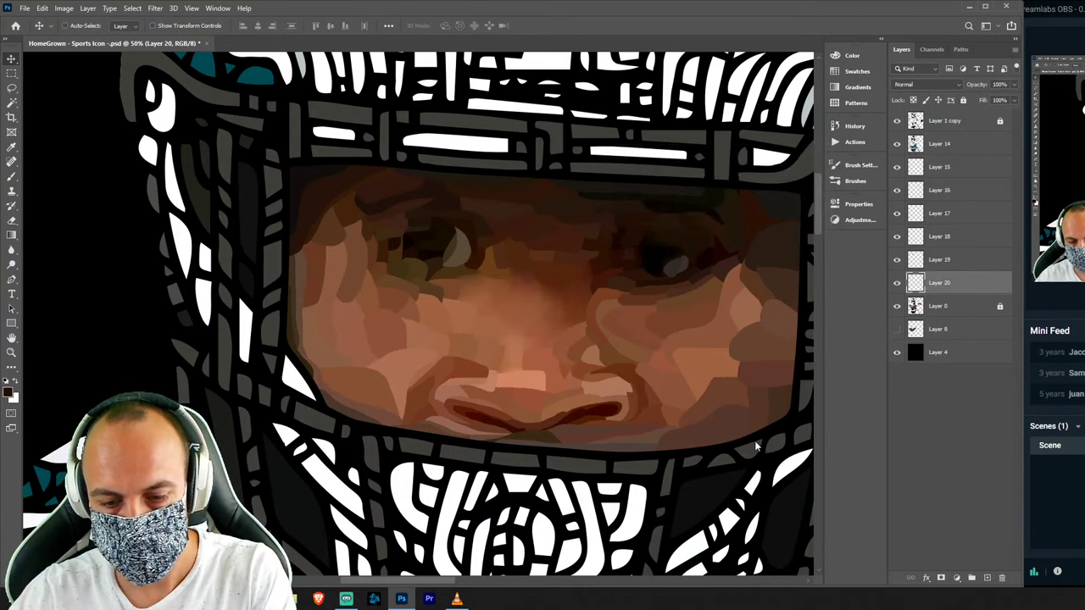
{"action": "key", "text": "l"}
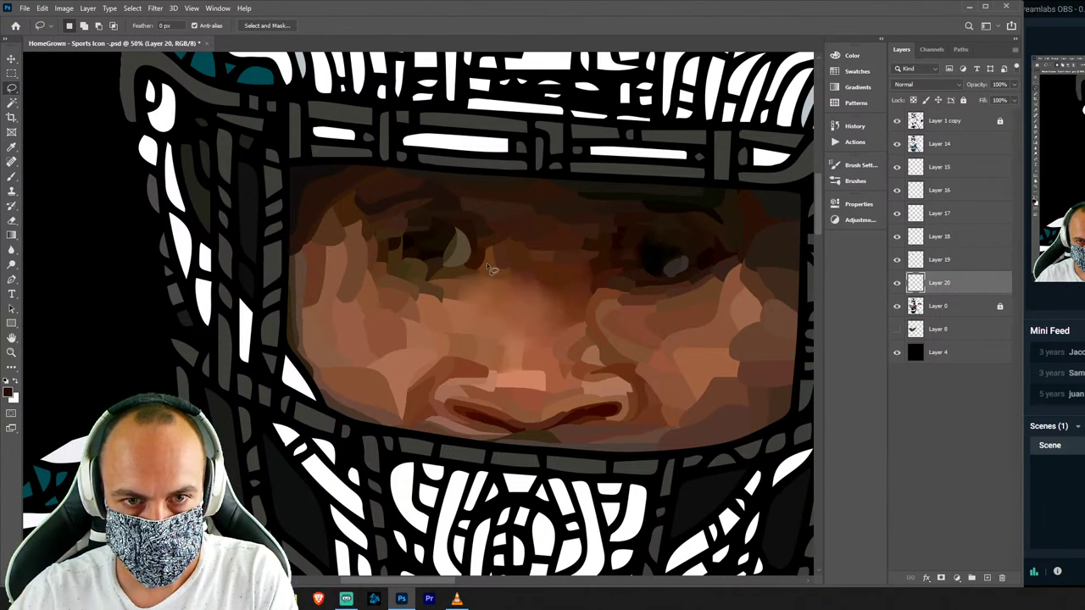
{"action": "mouse_move", "coordinate": [475, 248]}
{"action": "left_mouse_down"}
{"action": "mouse_move", "coordinate": [480, 237]}
{"action": "mouse_move", "coordinate": [469, 297]}
{"action": "left_mouse_up"}
{"action": "key", "text": "i"}
{"action": "key", "text": "b"}
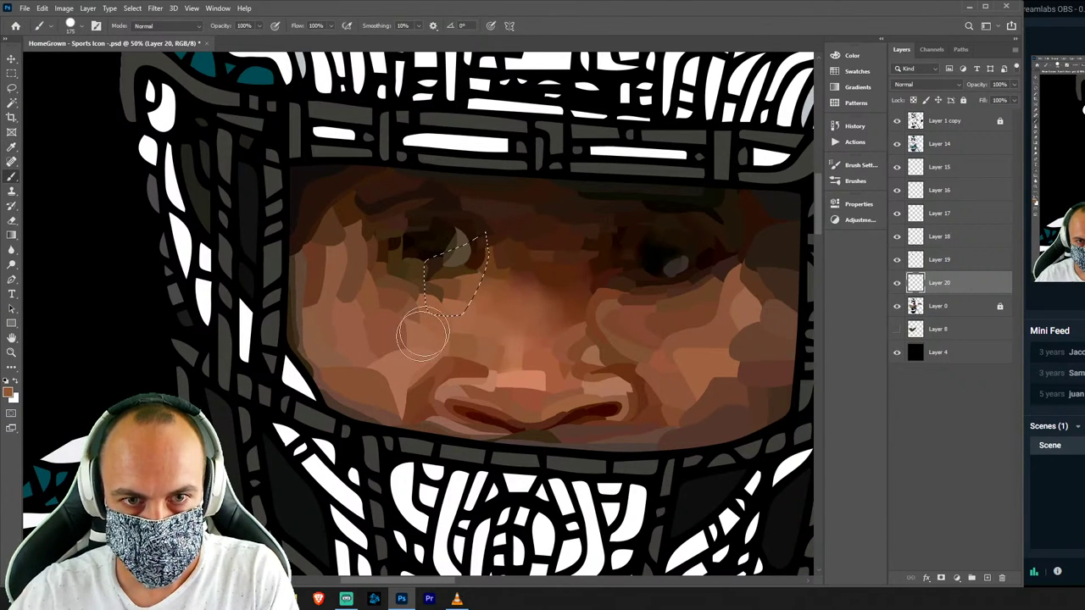
{"action": "key", "text": "ctrl+s"}
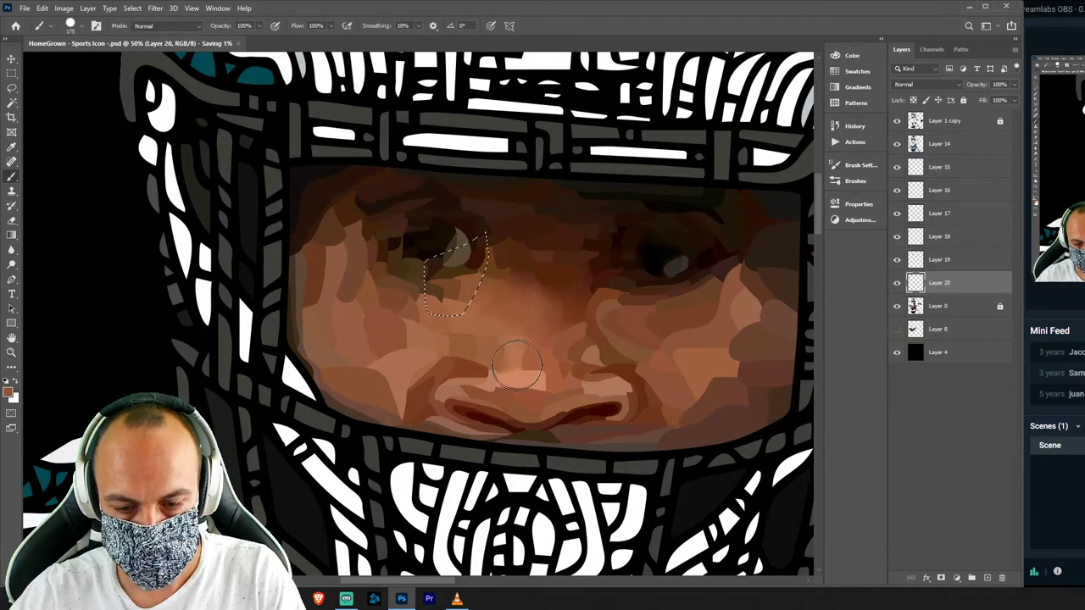
Paint skin-tone patches beside the nose bridge and on the right side of the nose.
{"action": "key", "text": "l"}
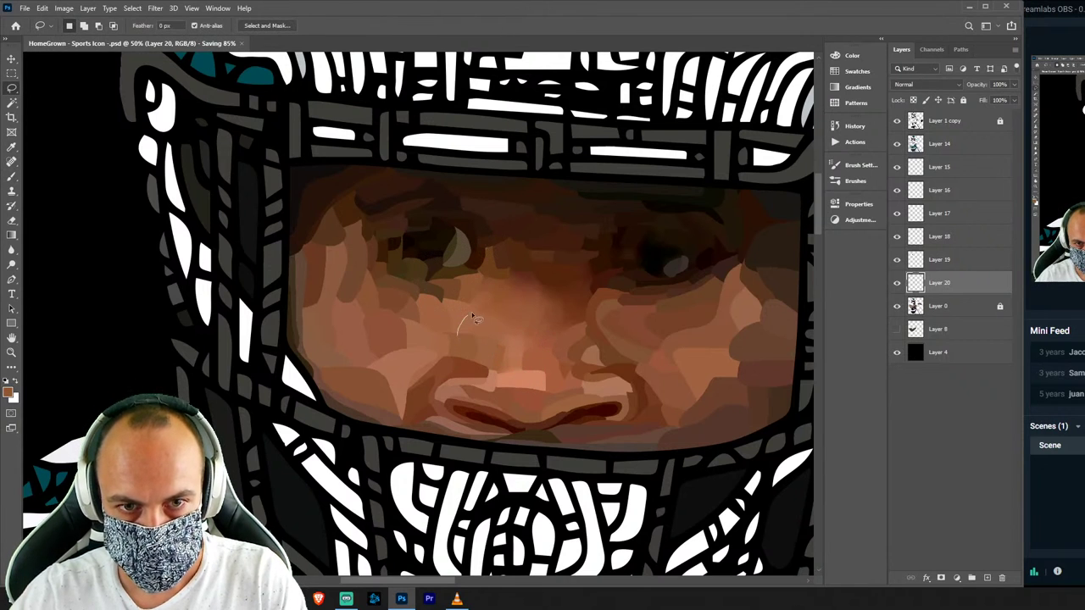
{"action": "left_click_drag", "start_coordinate": [483, 373], "coordinate": [458, 366]}
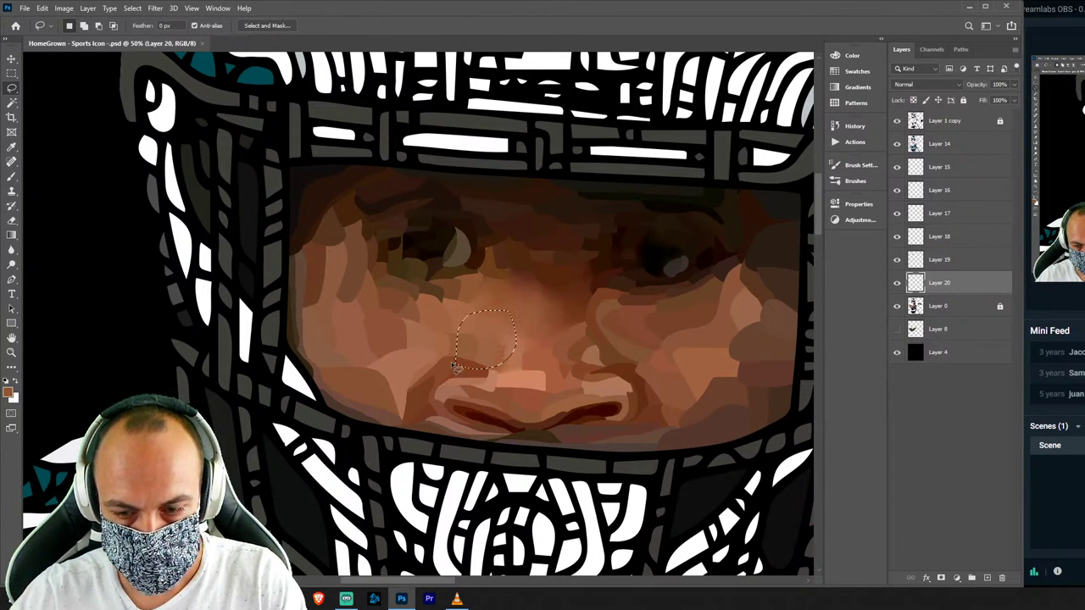
{"action": "key", "text": "i"}
{"action": "left_click", "coordinate": [515, 339]}
{"action": "key", "text": "b"}
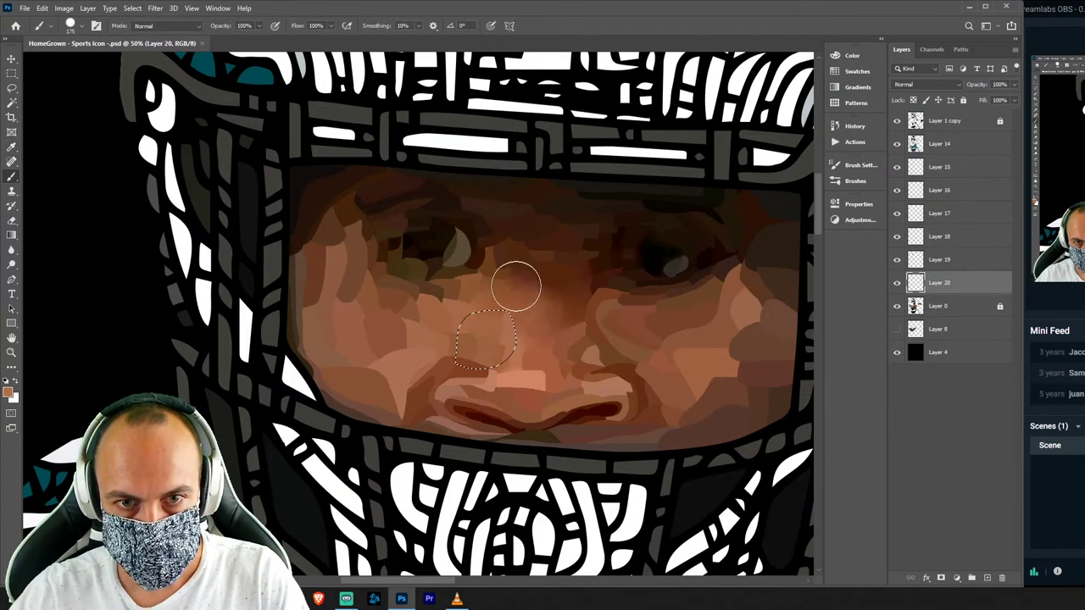
{"action": "key", "text": "ctrl+d"}
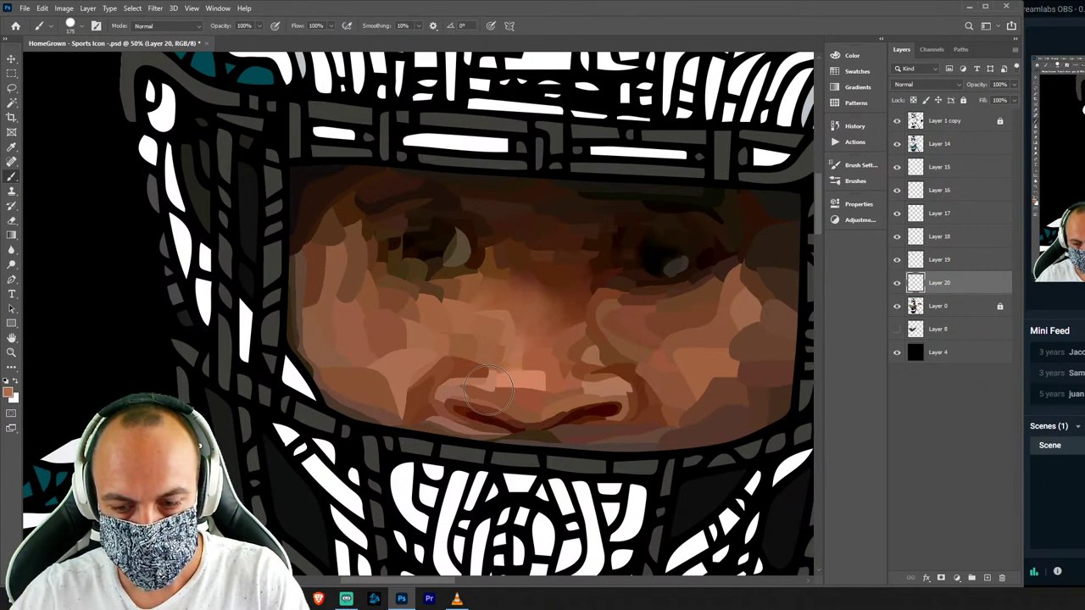
{"action": "key", "text": "l"}
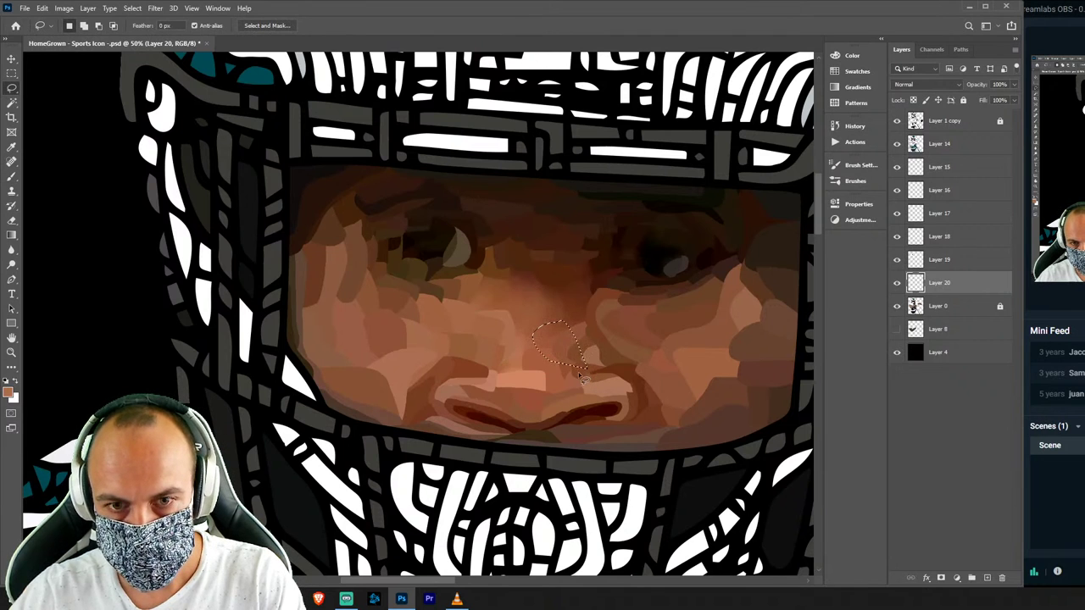
{"action": "key", "text": "i"}
{"action": "left_click_drag", "start_coordinate": [591, 376], "coordinate": [520, 327]}
{"action": "left_click", "coordinate": [553, 328]}
{"action": "key", "text": "b"}
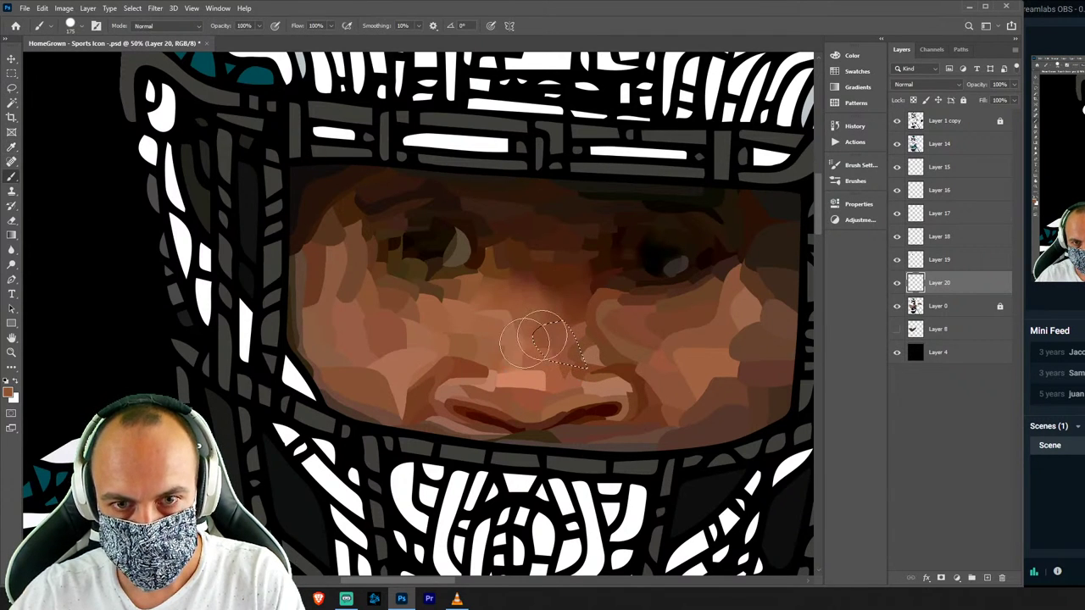
{"action": "key", "text": "ctrl+d"}
Darken the right eye shape with a dark tone sampled from the eye.
{"action": "key", "text": "l"}
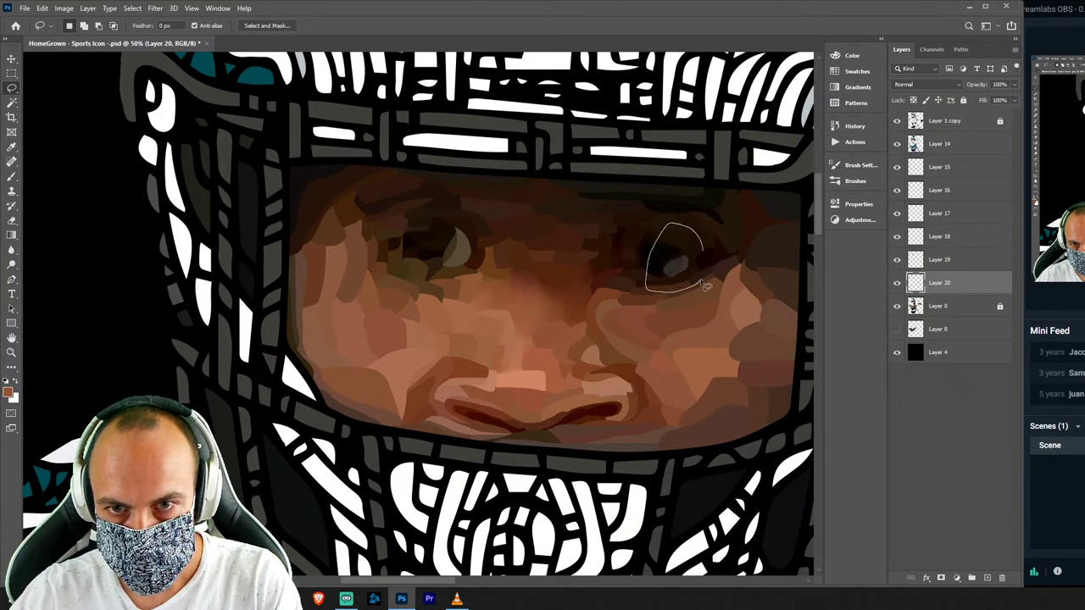
{"action": "left_click_drag", "start_coordinate": [706, 287], "coordinate": [694, 290]}
{"action": "key", "text": "i"}
{"action": "left_click_drag", "start_coordinate": [665, 256], "coordinate": [725, 221]}
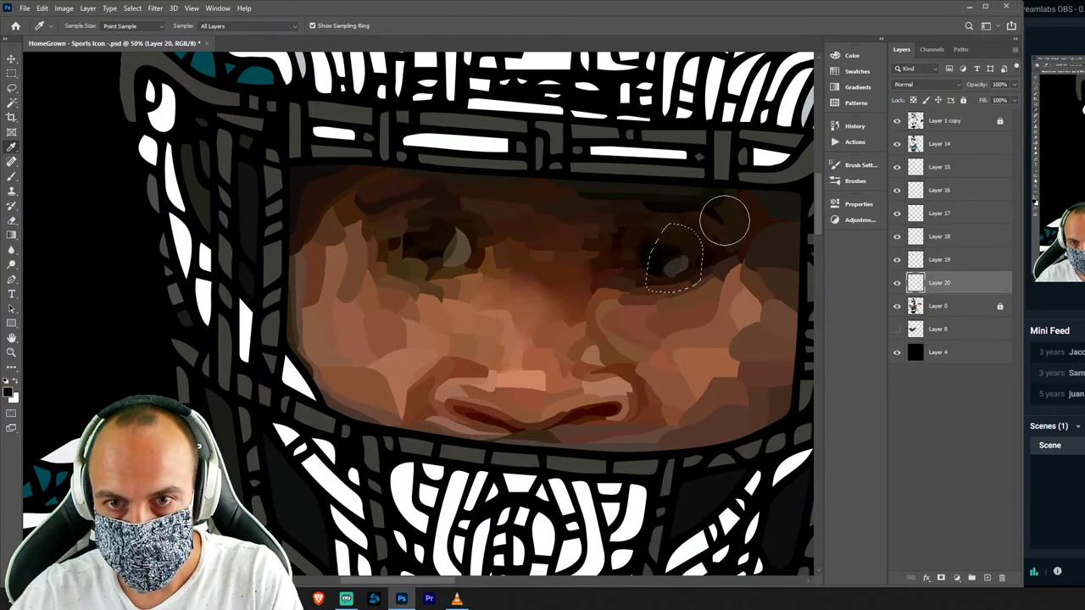
{"action": "key", "text": "b"}
{"action": "left_click_drag", "start_coordinate": [642, 235], "coordinate": [678, 246]}
{"action": "key", "text": "ctrl+d"}
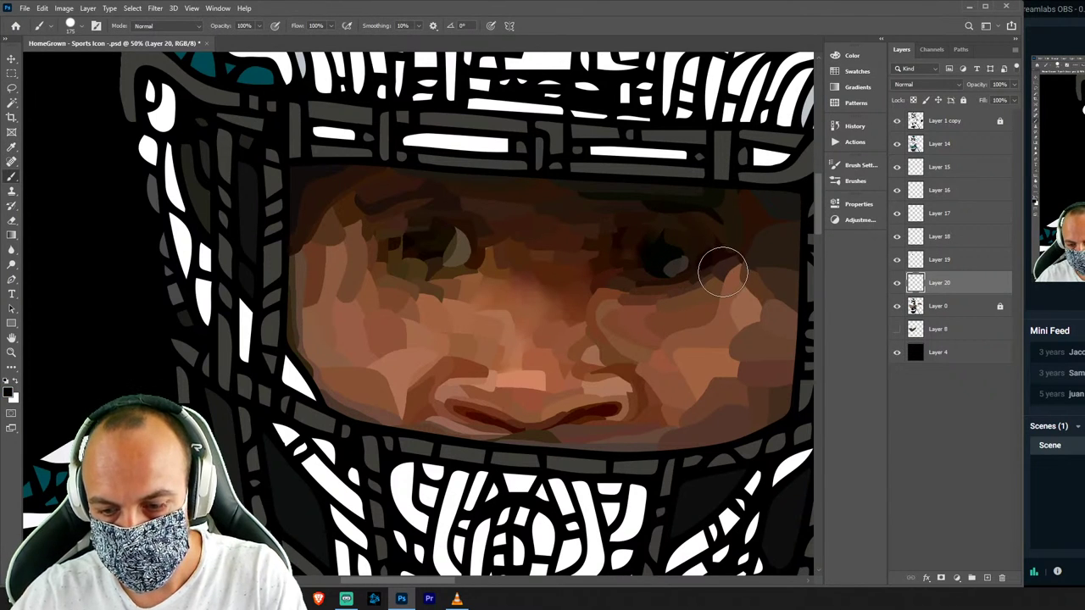
Fill a strip above the right eye with a darker sampled brown.
{"action": "key", "text": "l"}
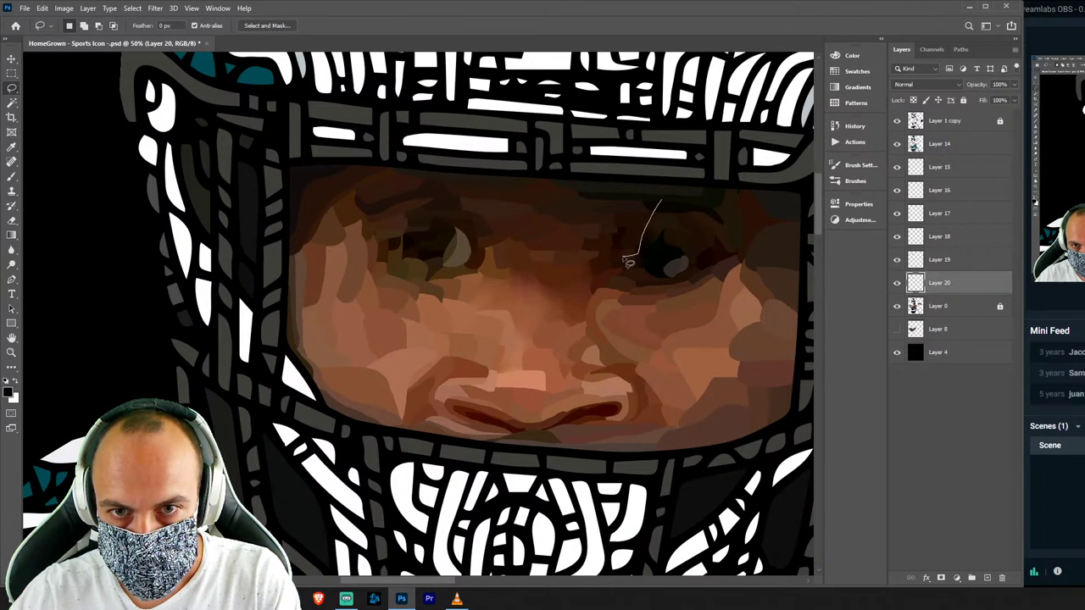
{"action": "left_click_drag", "start_coordinate": [636, 246], "coordinate": [634, 251]}
{"action": "key", "text": "i"}
{"action": "left_click", "coordinate": [632, 247]}
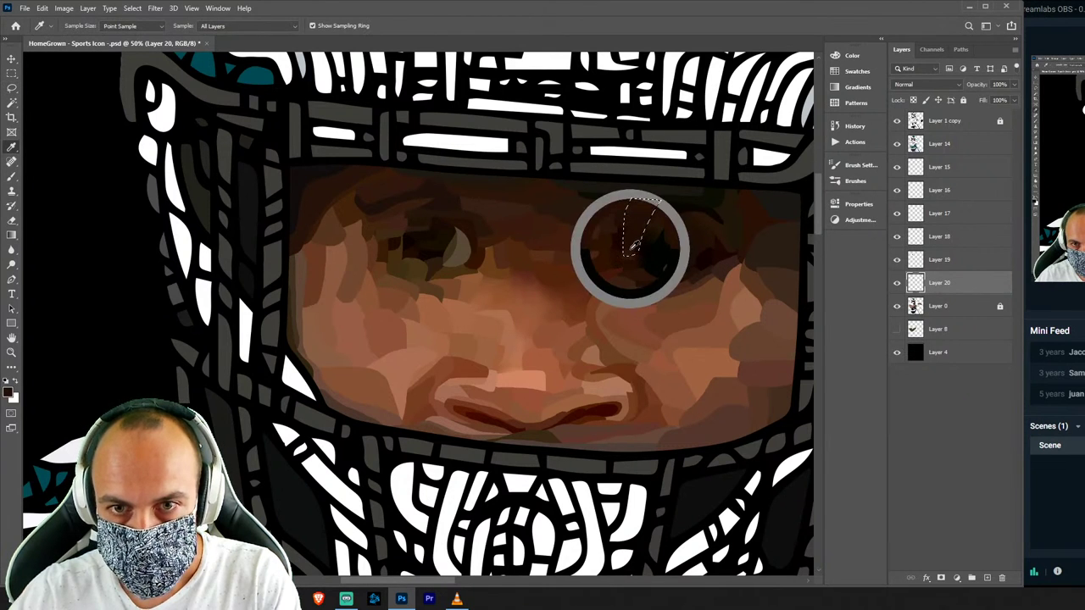
{"action": "key", "text": "b"}
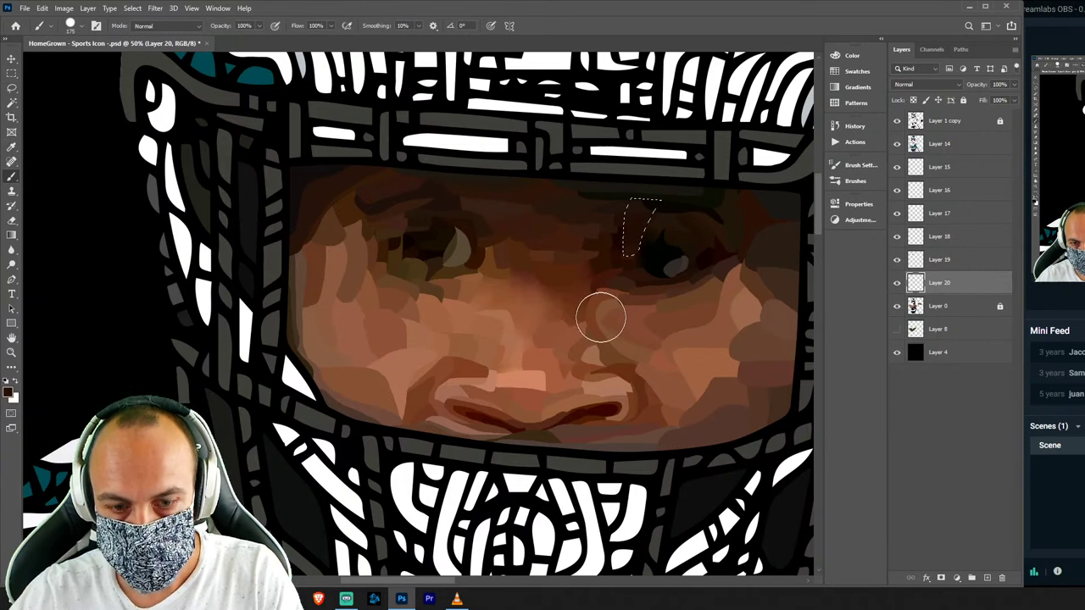
{"action": "key", "text": "ctrl+d"}
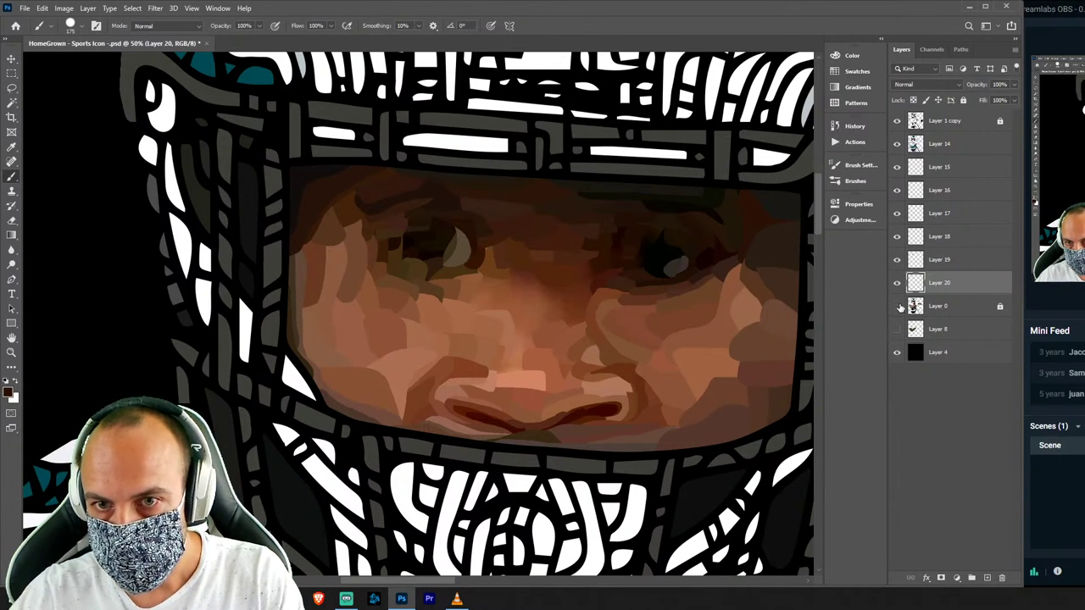
Compare against the face reference, sample a colour above the right eye, and select Layer 0.
{"action": "left_click", "coordinate": [898, 306]}
{"action": "key", "text": "l"}
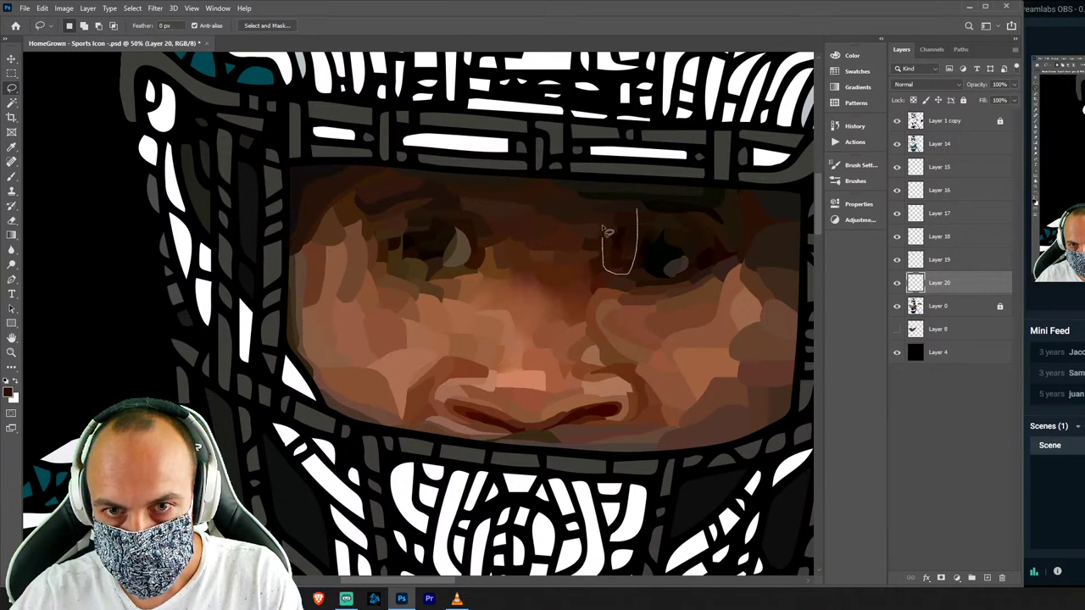
{"action": "key", "text": "i"}
{"action": "left_click", "coordinate": [617, 244]}
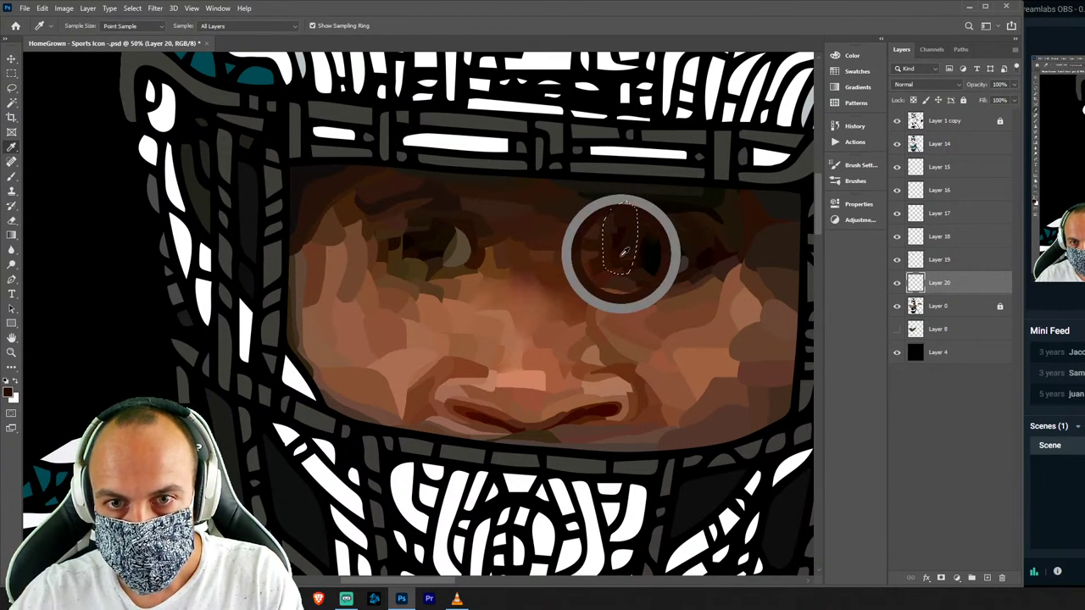
{"action": "left_click", "coordinate": [973, 309]}
Create Layer 21 and paint the selected patch onto it.
{"action": "key", "text": "ctrl+shift+n"}
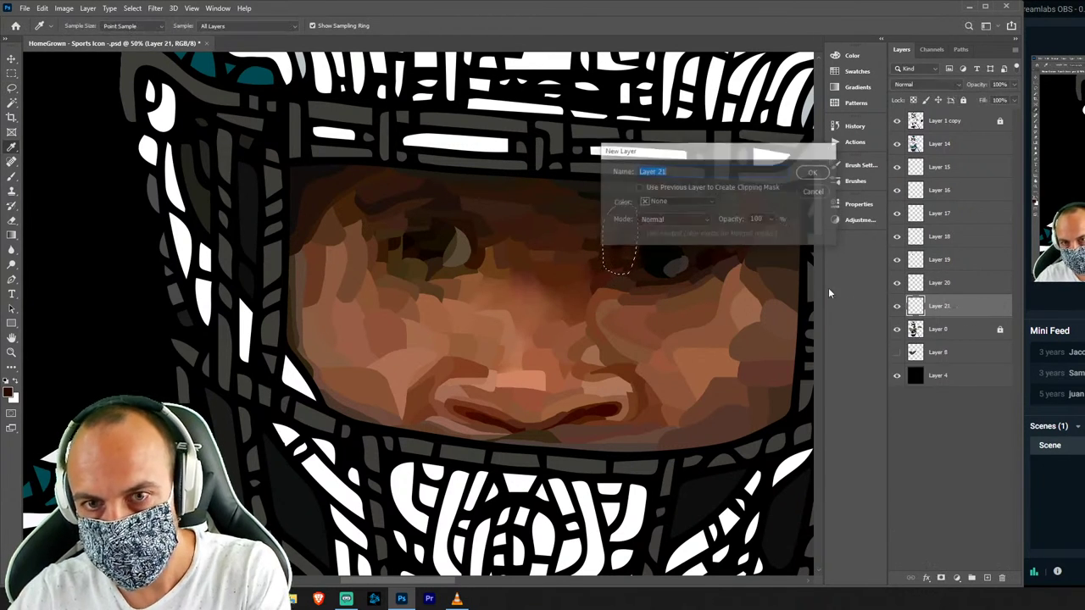
{"action": "key", "text": "Return"}
{"action": "key", "text": "b"}
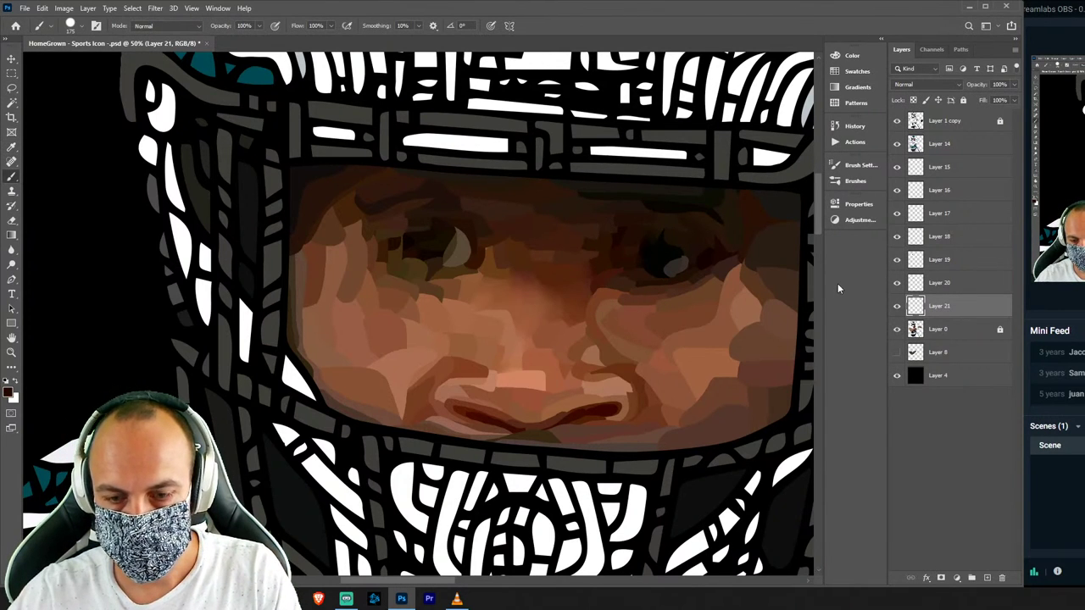
{"action": "key", "text": "l"}
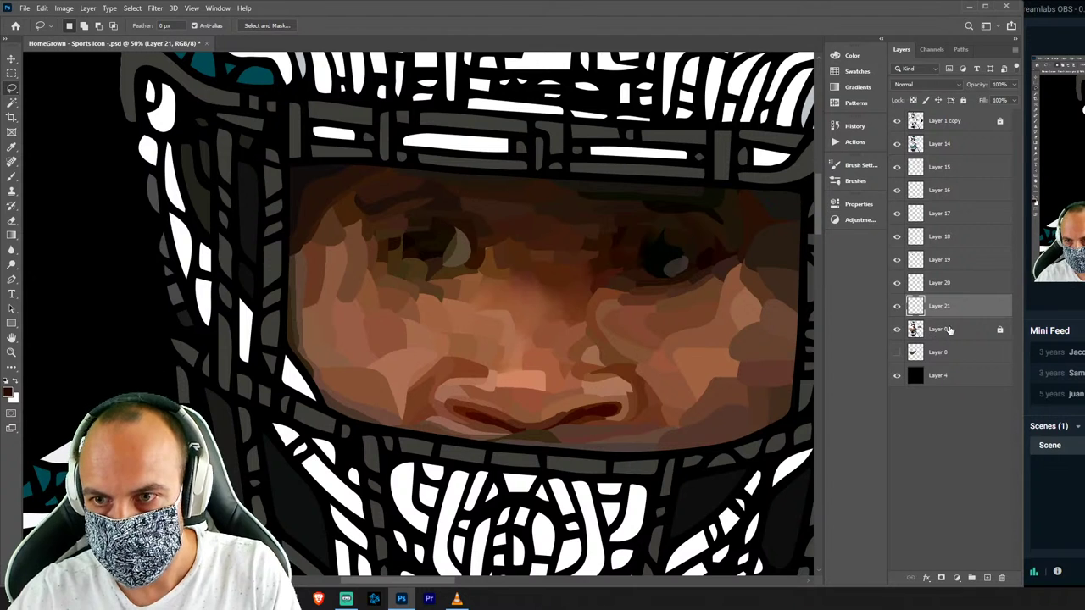
Add Layer 22 above Layer 0 and paint a patch above the right eye.
{"action": "left_click", "coordinate": [937, 330]}
{"action": "key", "text": "ctrl+shift+n"}
{"action": "key", "text": "Return"}
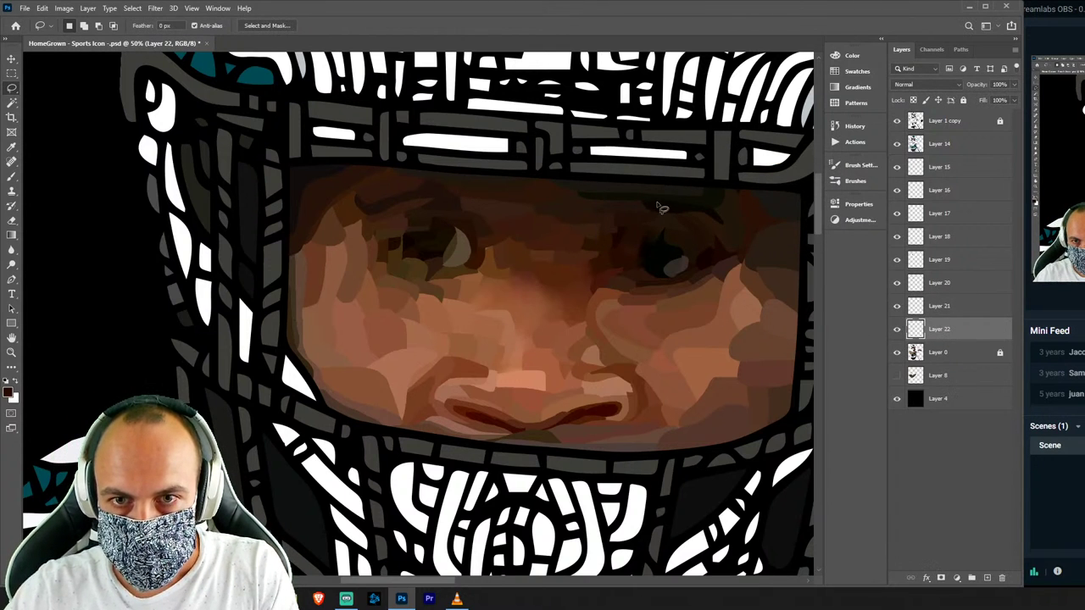
{"action": "left_click_drag", "start_coordinate": [661, 206], "coordinate": [646, 243]}
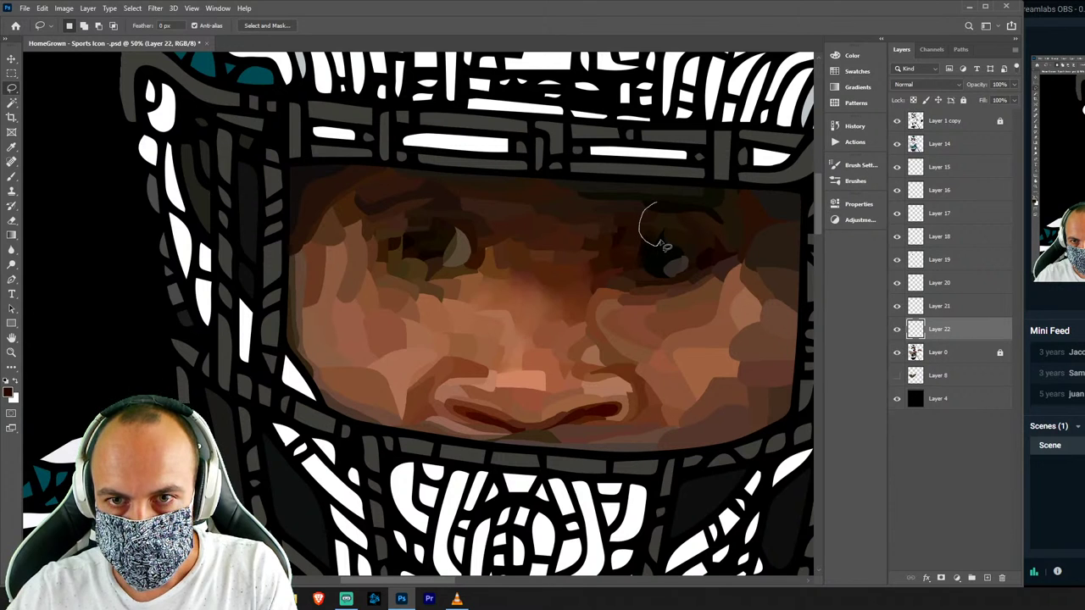
{"action": "left_click_drag", "start_coordinate": [674, 198], "coordinate": [670, 200]}
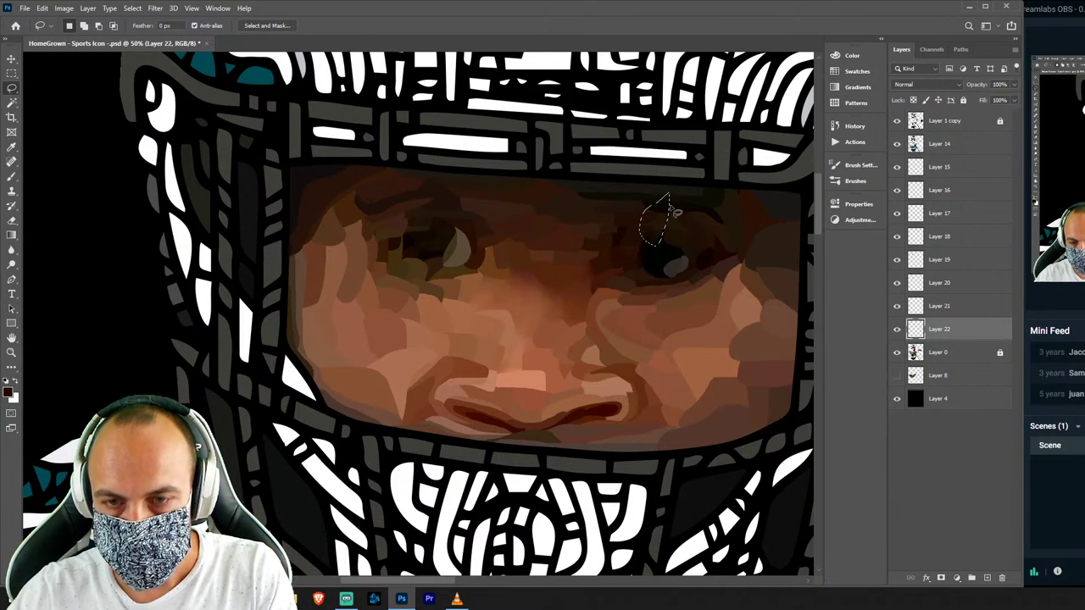
{"action": "key", "text": "b"}
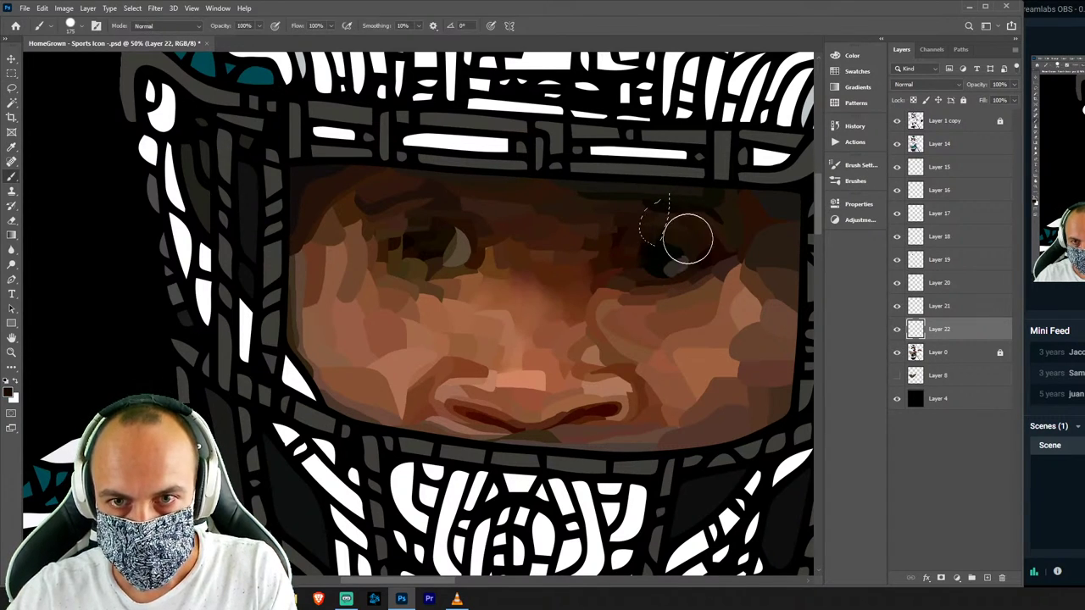
{"action": "key", "text": "l"}
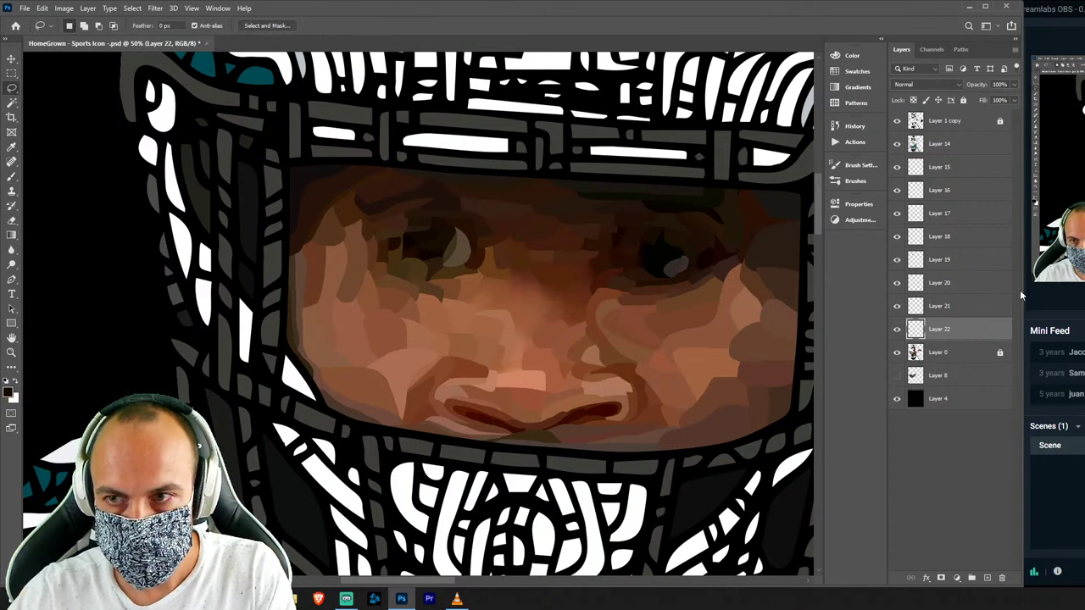
Add Layer 23 above Layer 0 and fill a patch around the right eye with a sampled tone.
{"action": "left_click", "coordinate": [947, 356]}
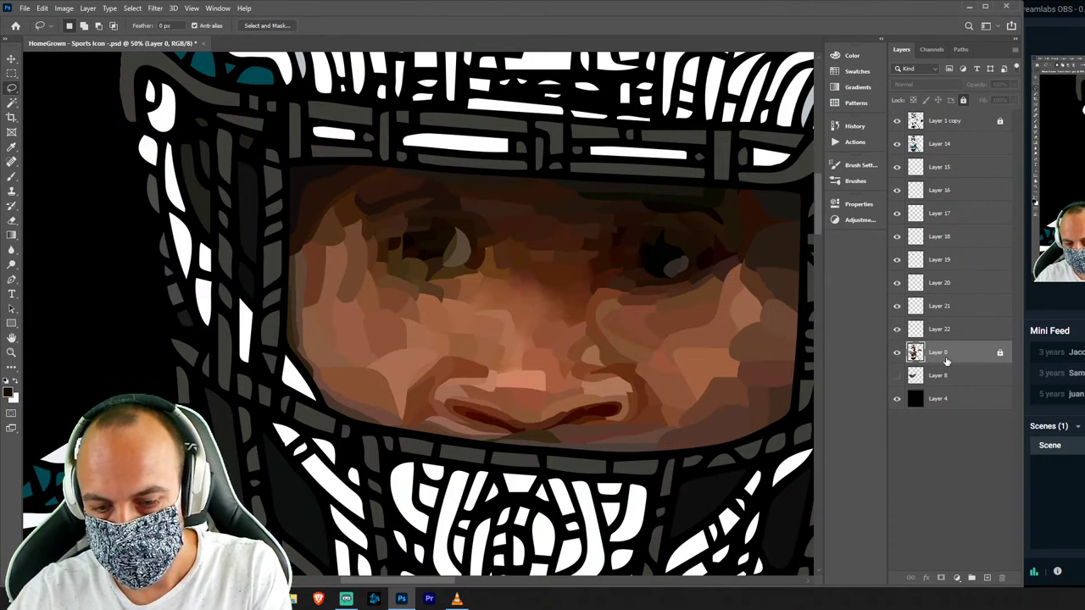
{"action": "key", "text": "ctrl+shift+n"}
{"action": "key", "text": "Return"}
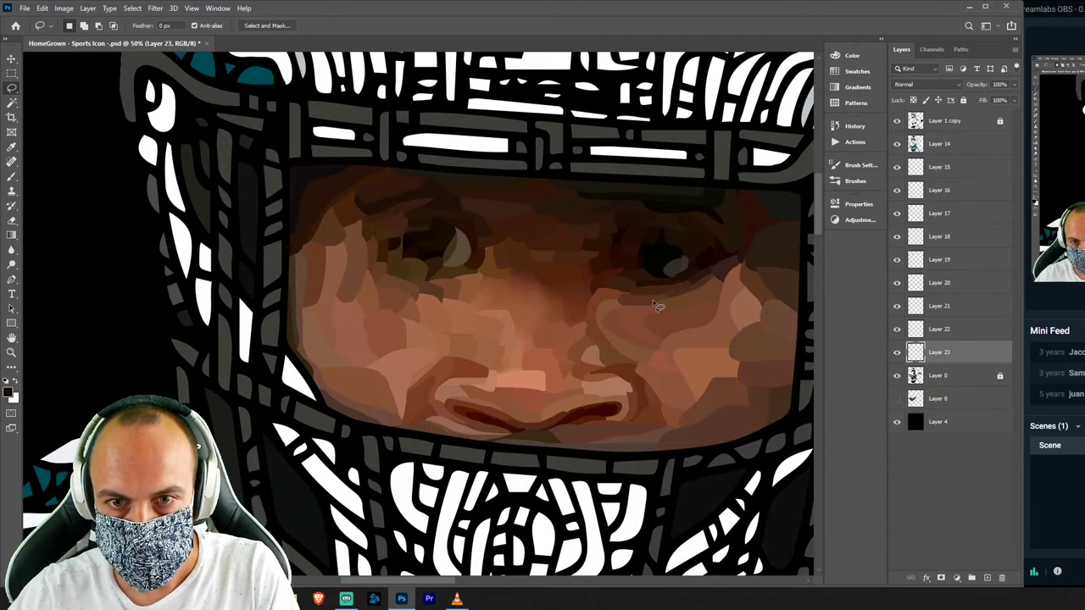
{"action": "mouse_move", "coordinate": [661, 289]}
{"action": "left_mouse_down"}
{"action": "mouse_move", "coordinate": [620, 275]}
{"action": "mouse_move", "coordinate": [643, 247]}
{"action": "left_mouse_up"}
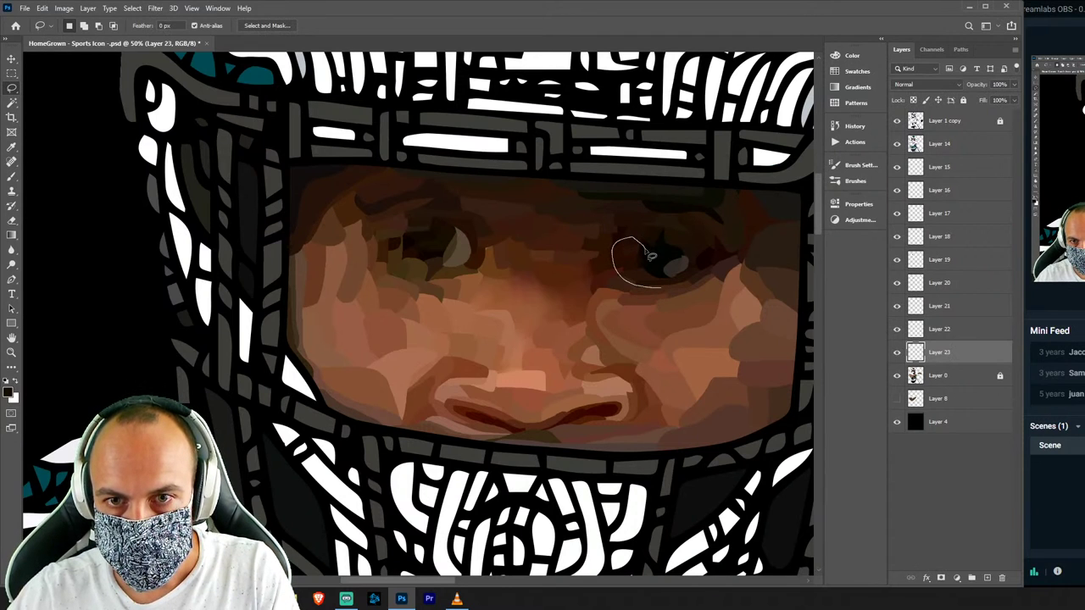
{"action": "key", "text": "i"}
{"action": "left_click", "coordinate": [642, 257]}
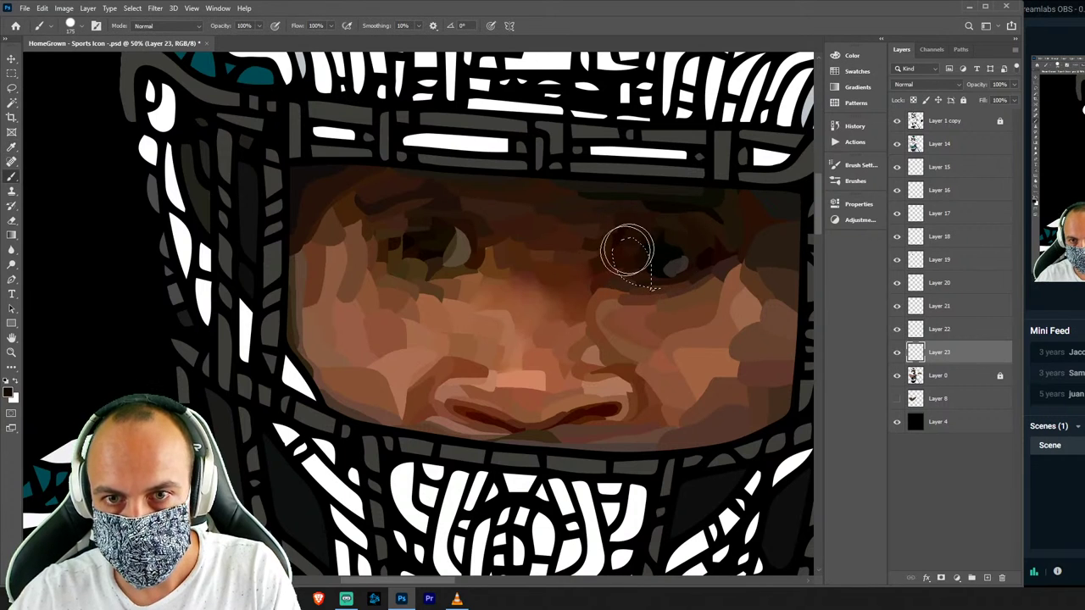
{"action": "left_click_drag", "start_coordinate": [642, 258], "coordinate": [624, 245]}
{"action": "key", "text": "b"}
{"action": "key", "text": "ctrl+d"}
Toggle the photo layer to compare the eye patch, then make Layer 23 active again.
{"action": "left_click", "coordinate": [897, 375]}
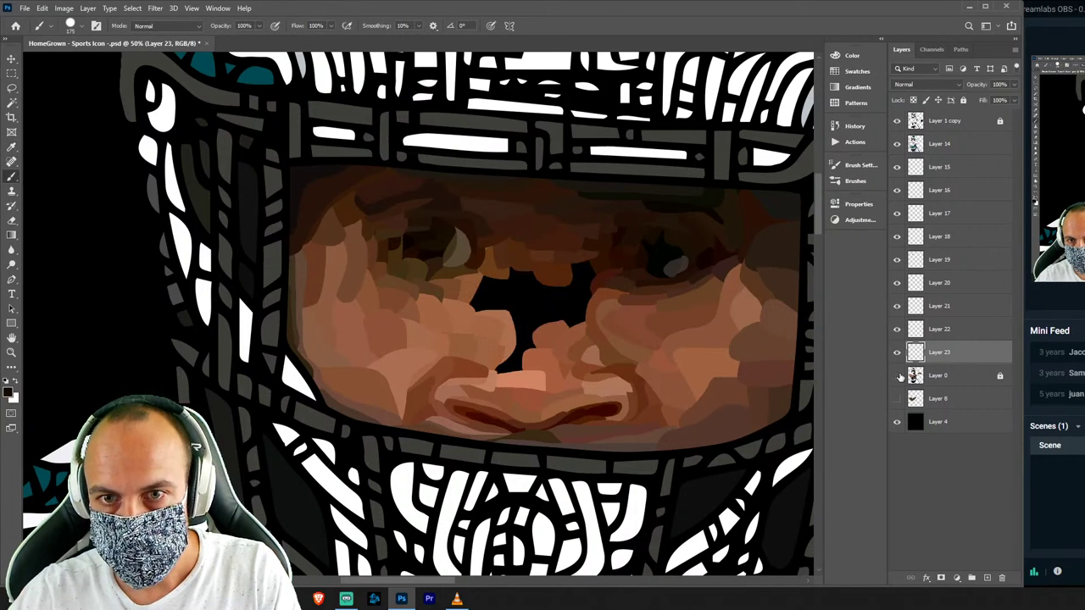
{"action": "left_click", "coordinate": [897, 375]}
{"action": "left_click", "coordinate": [897, 374]}
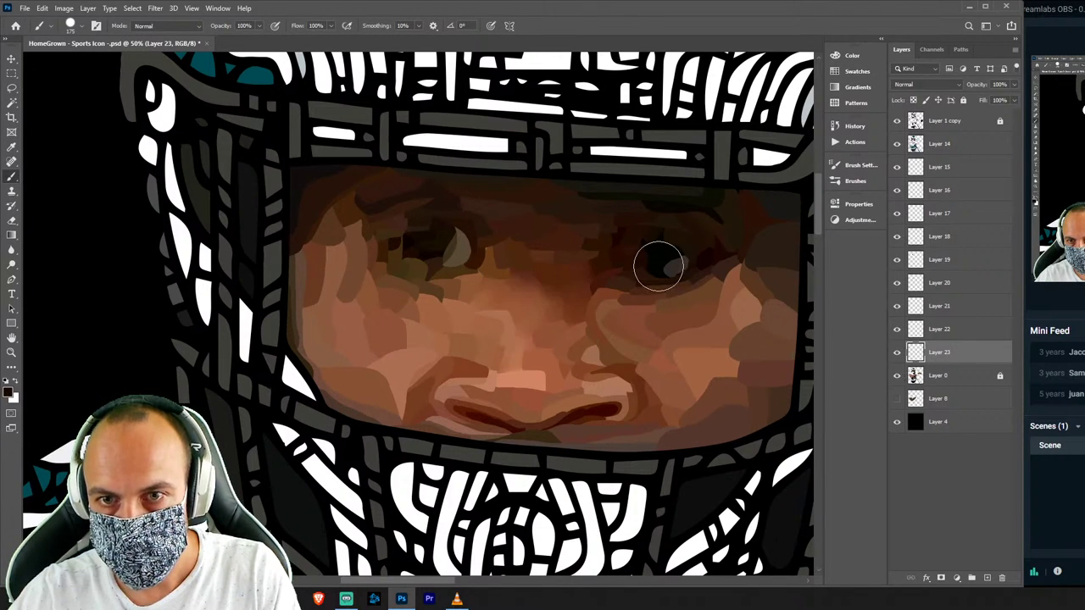
{"action": "key", "text": "i"}
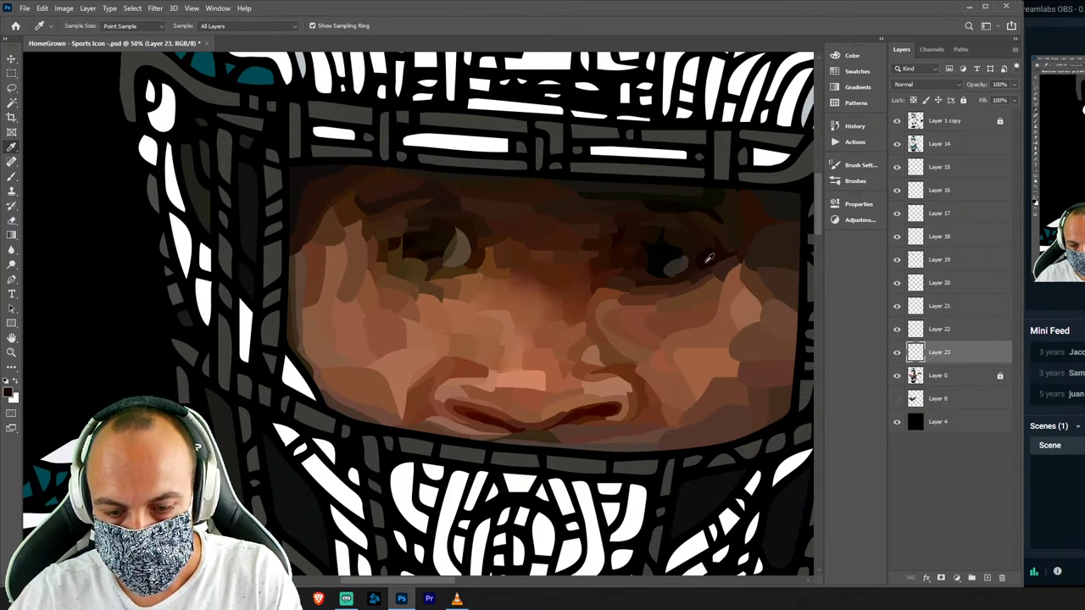
{"action": "key", "text": "b"}
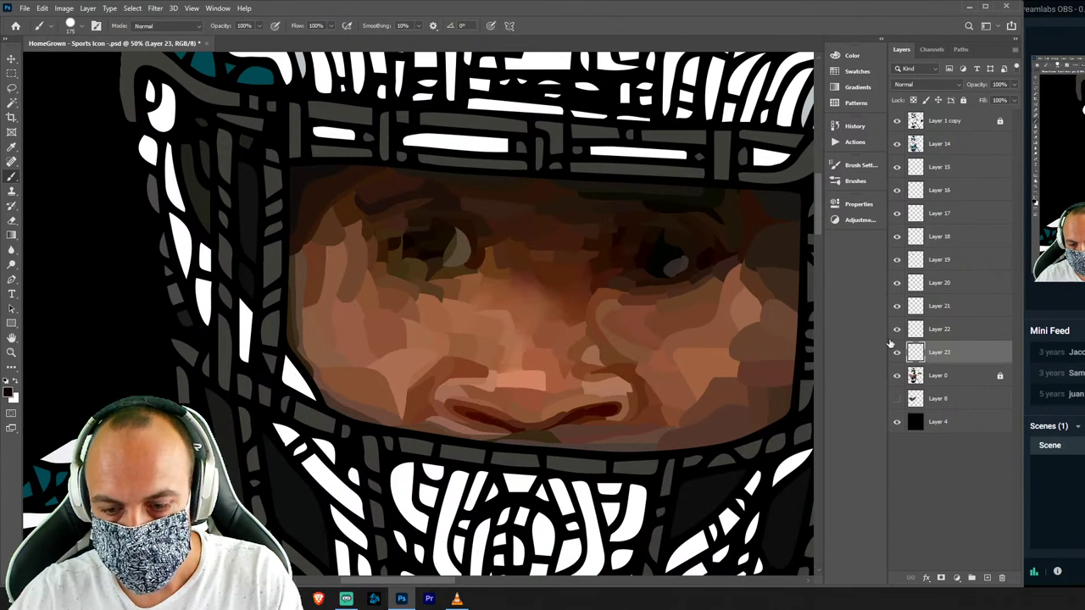
{"action": "key", "text": "l"}
{"action": "left_click", "coordinate": [944, 377]}
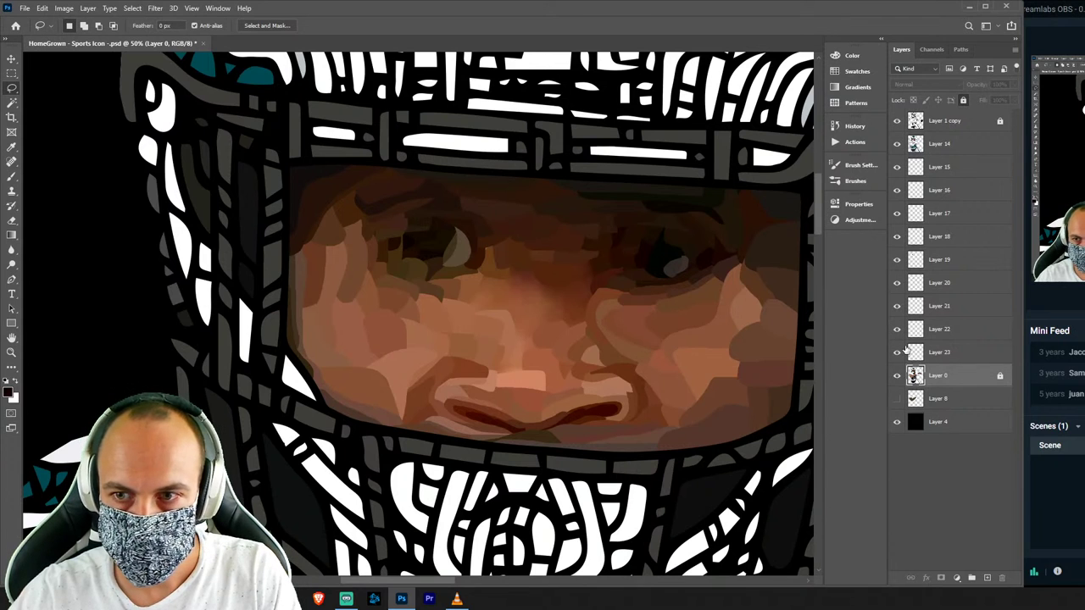
{"action": "left_click", "coordinate": [943, 354]}
Merge the earlier patch layers into Layer 14, then fill a sampled skin-tone nose patch on a new layer.
{"action": "left_click", "coordinate": [943, 144], "text": "shift"}
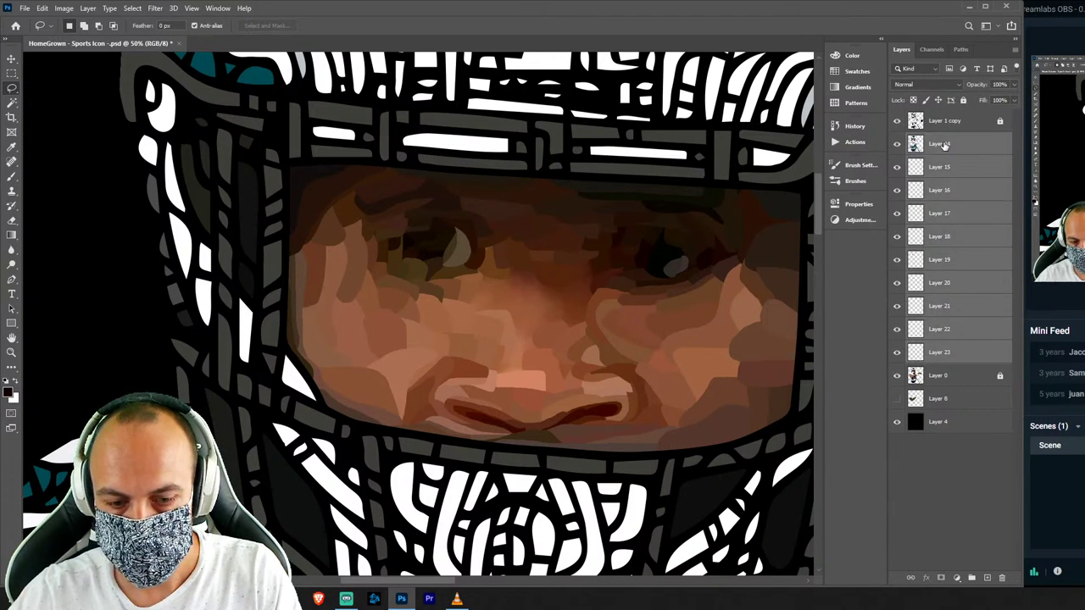
{"action": "key", "text": "ctrl+e"}
{"action": "left_click", "coordinate": [935, 167]}
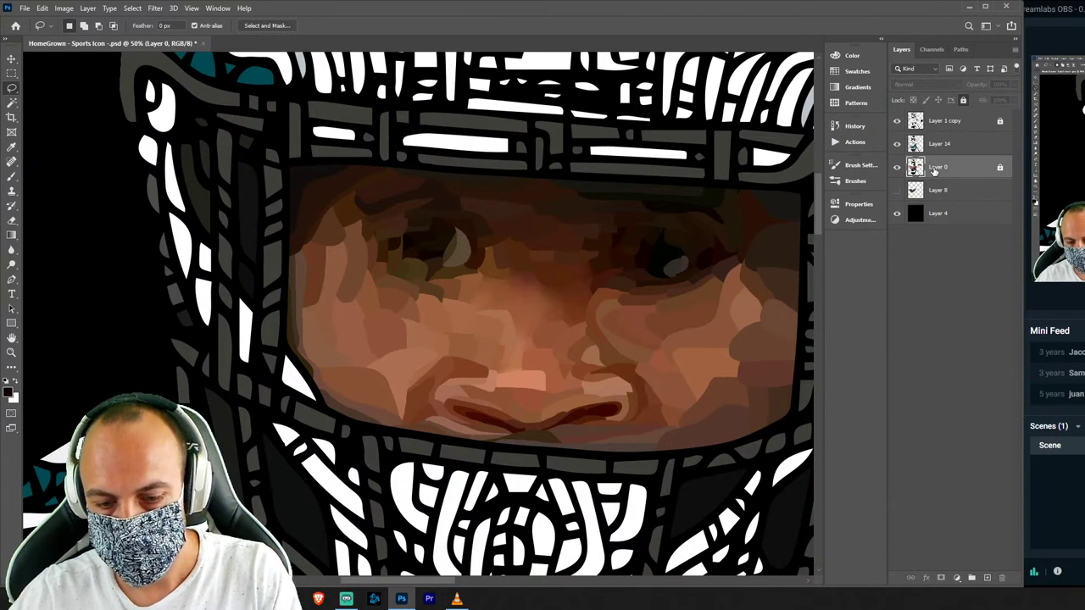
{"action": "key", "text": "ctrl+shift+n"}
{"action": "key", "text": "Return"}
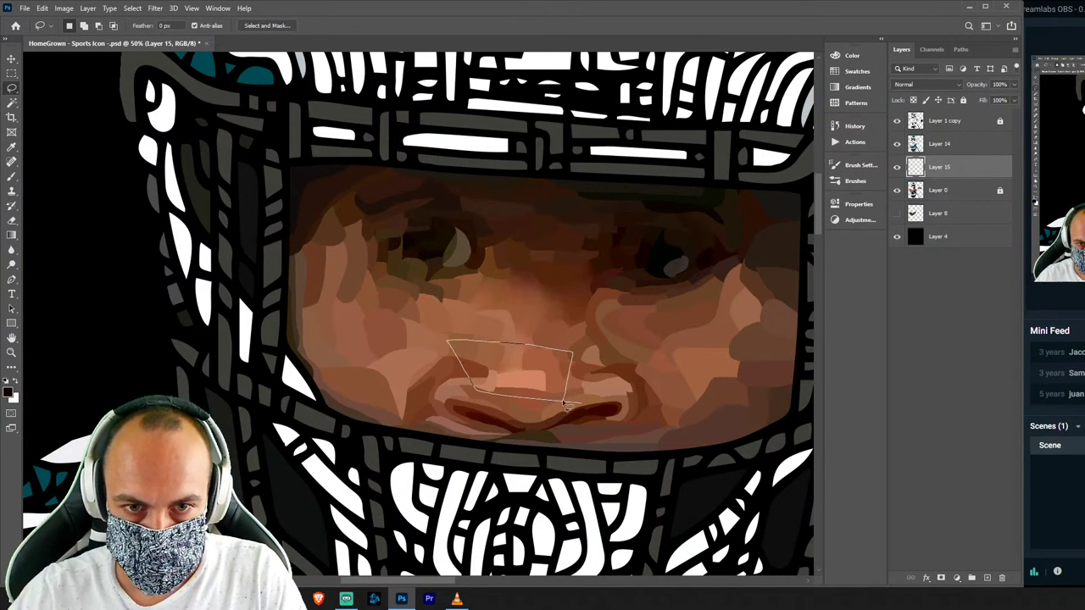
{"action": "key", "text": "b"}
{"action": "left_click", "coordinate": [517, 357], "text": "alt"}
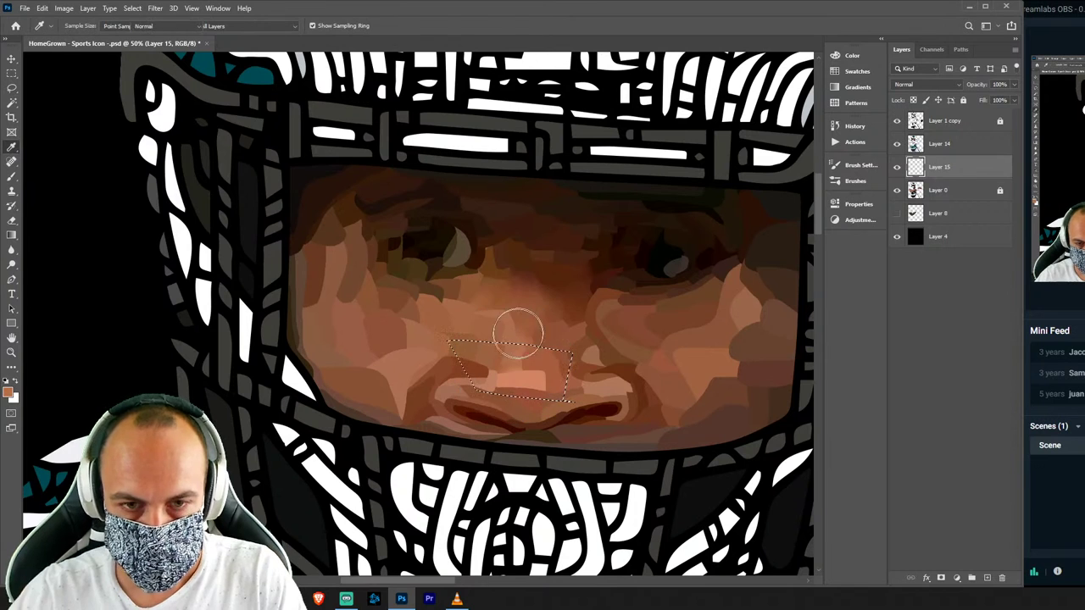
{"action": "key", "text": "ctrl+d"}
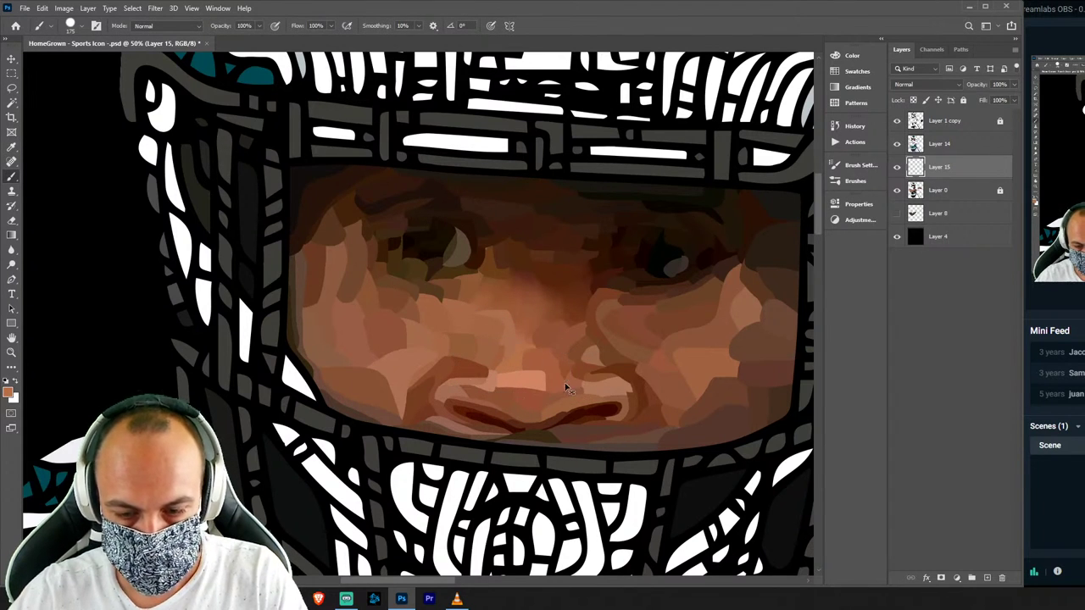
On a new layer above the photo, outline and paint a patch along the nose bridge.
{"action": "key", "text": "l"}
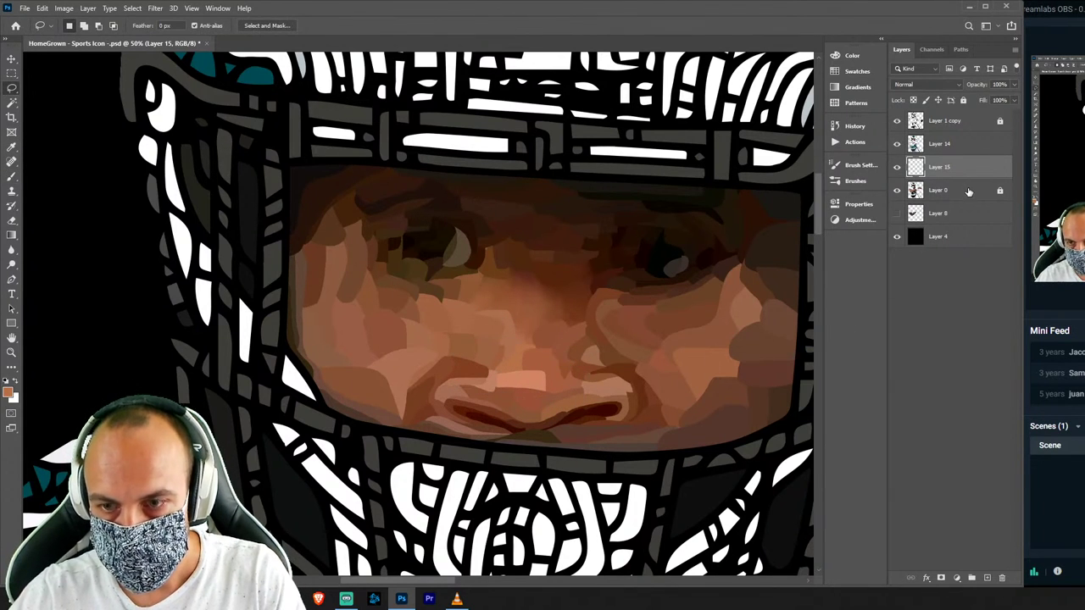
{"action": "left_click", "coordinate": [968, 191]}
{"action": "key", "text": "ctrl+shift+n"}
{"action": "key", "text": "Return"}
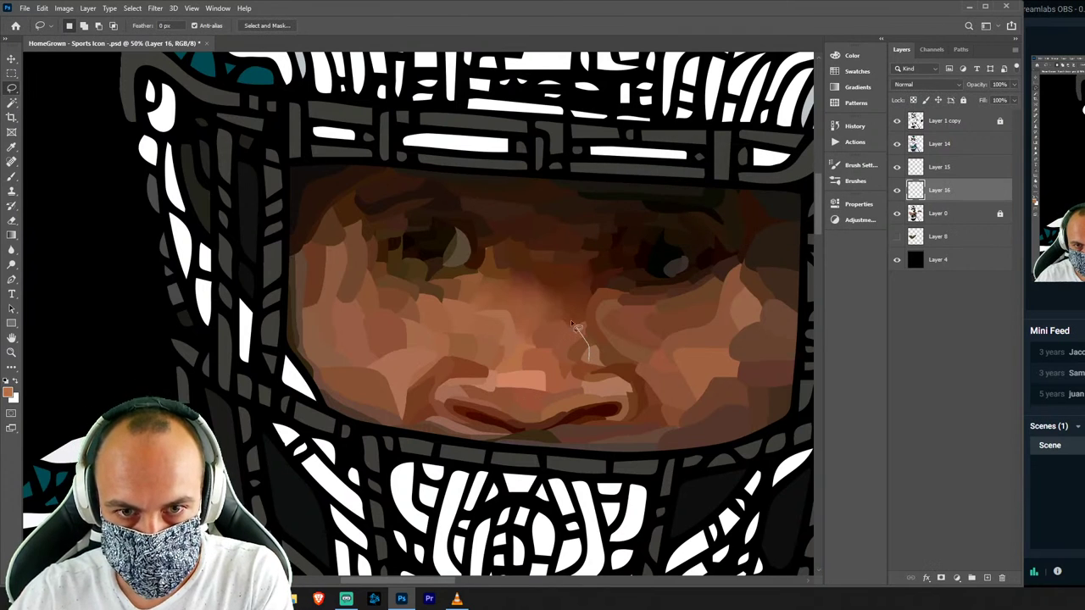
{"action": "left_click_drag", "start_coordinate": [618, 393], "coordinate": [617, 391]}
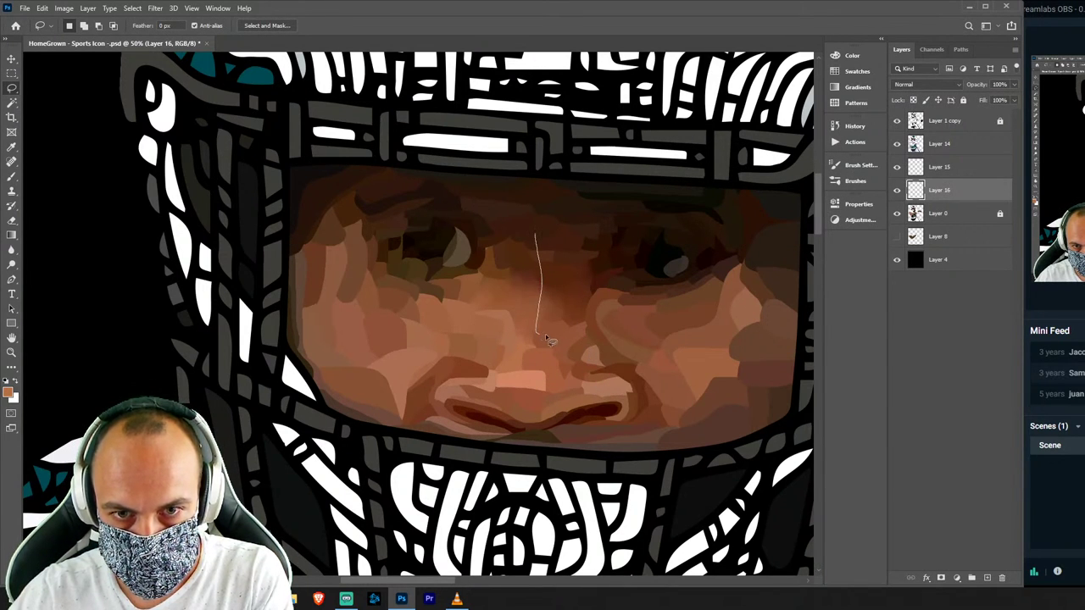
{"action": "key", "text": "b"}
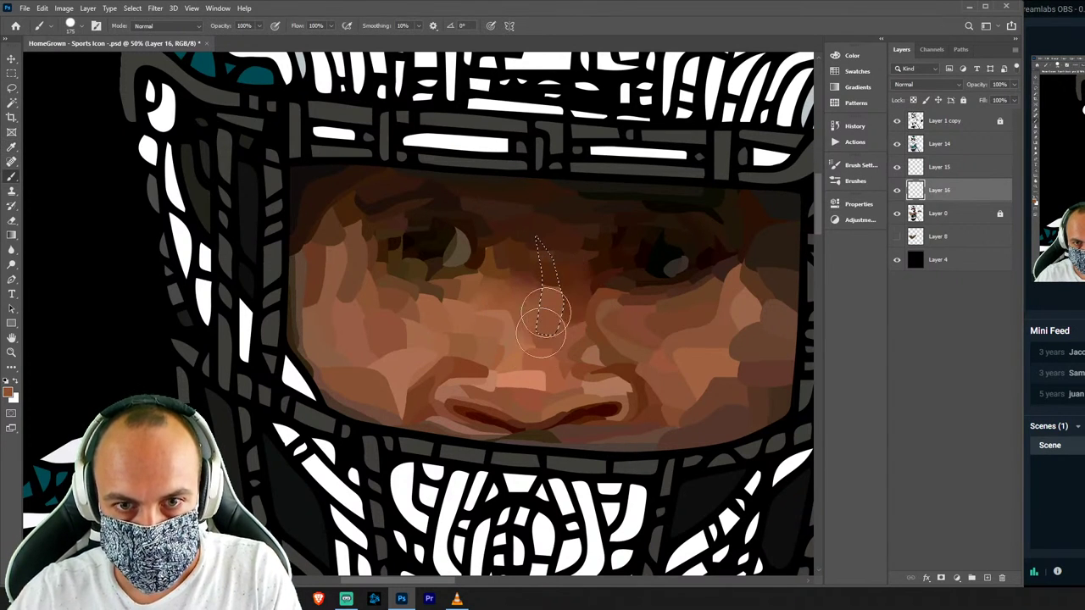
{"action": "key", "text": "ctrl+d"}
Check the patches by toggling the photo, then paint a small nose-bridge patch on Layer 16.
{"action": "key", "text": "l"}
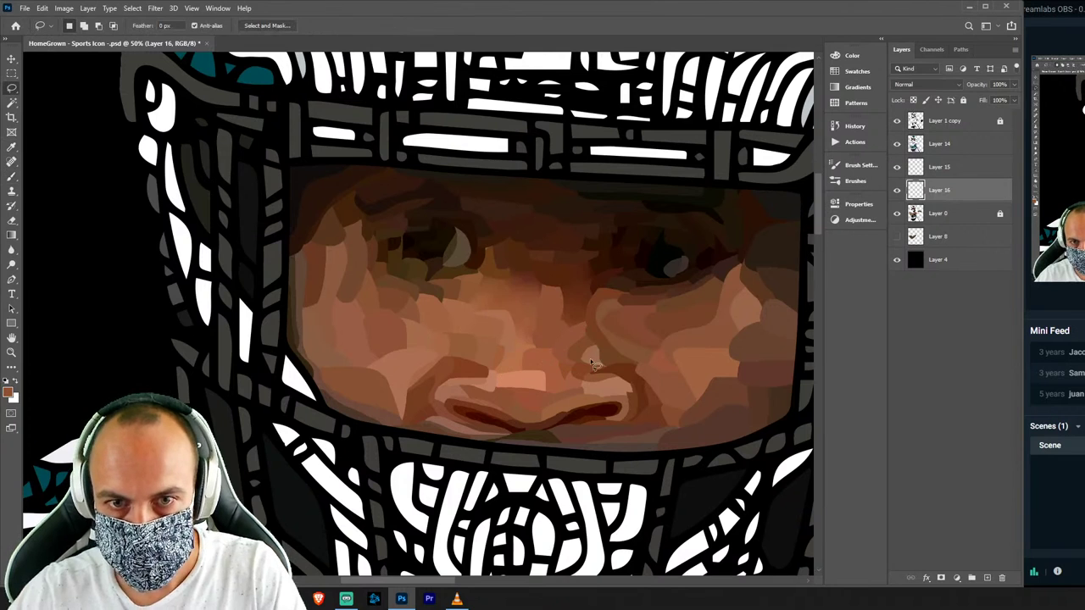
{"action": "left_click", "coordinate": [891, 216]}
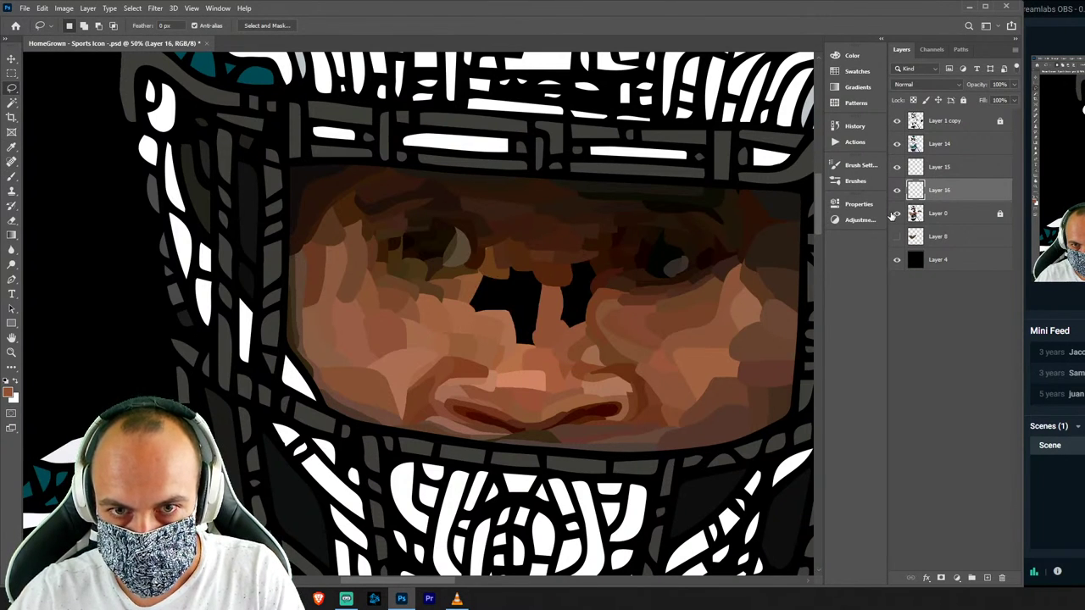
{"action": "left_click", "coordinate": [897, 213]}
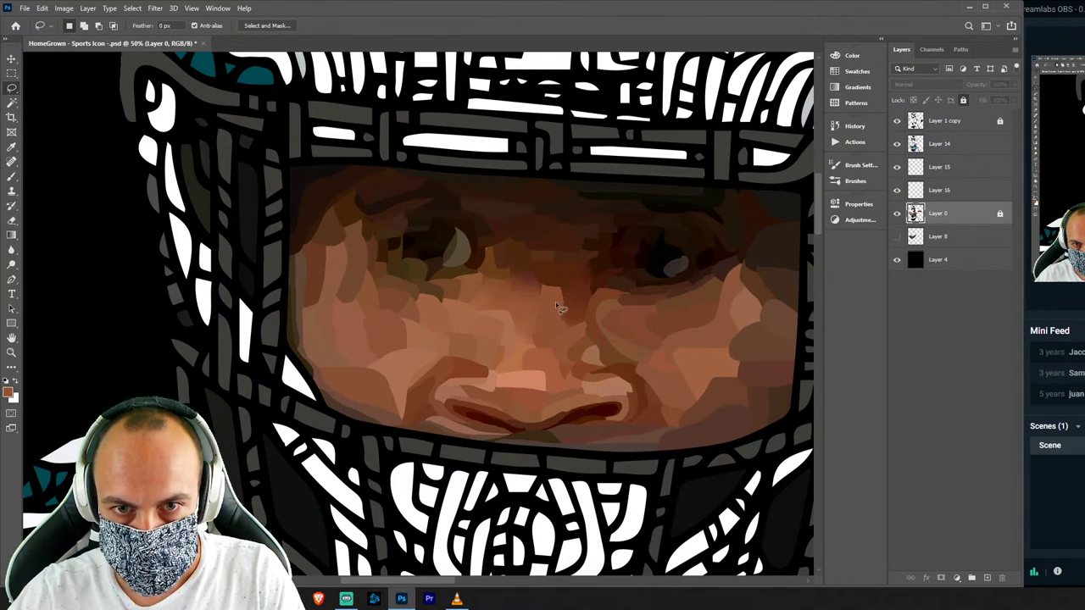
{"action": "left_click_drag", "start_coordinate": [549, 322], "coordinate": [551, 320]}
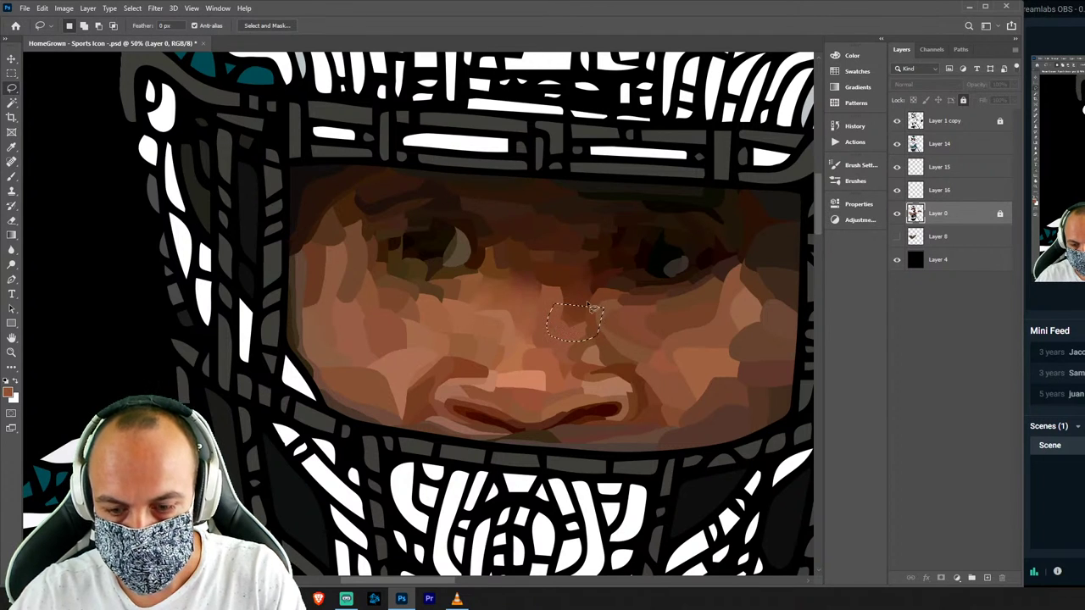
{"action": "key", "text": "b"}
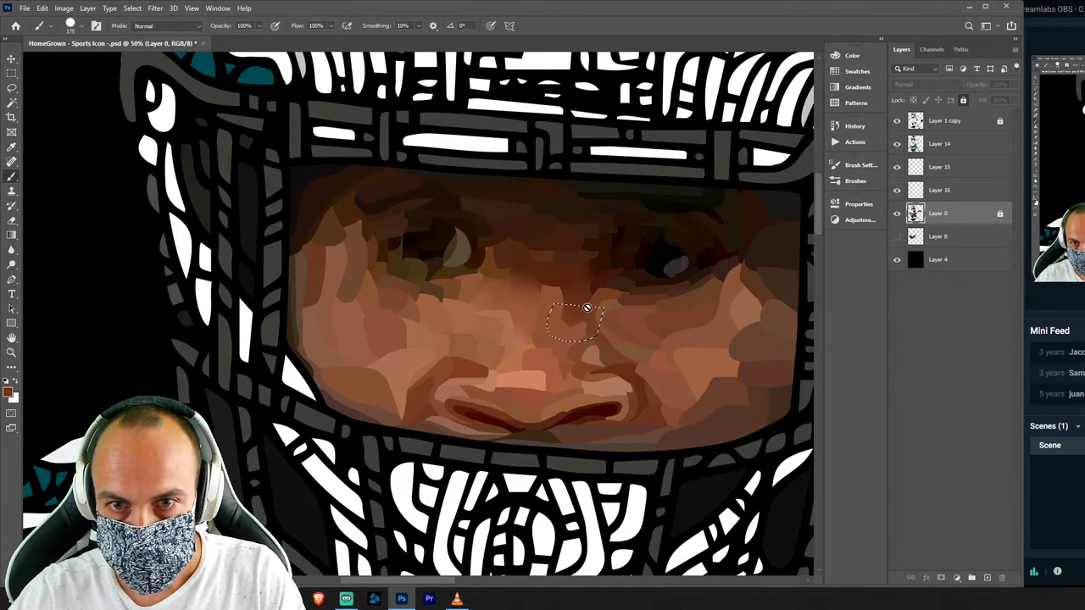
{"action": "left_click", "coordinate": [969, 197]}
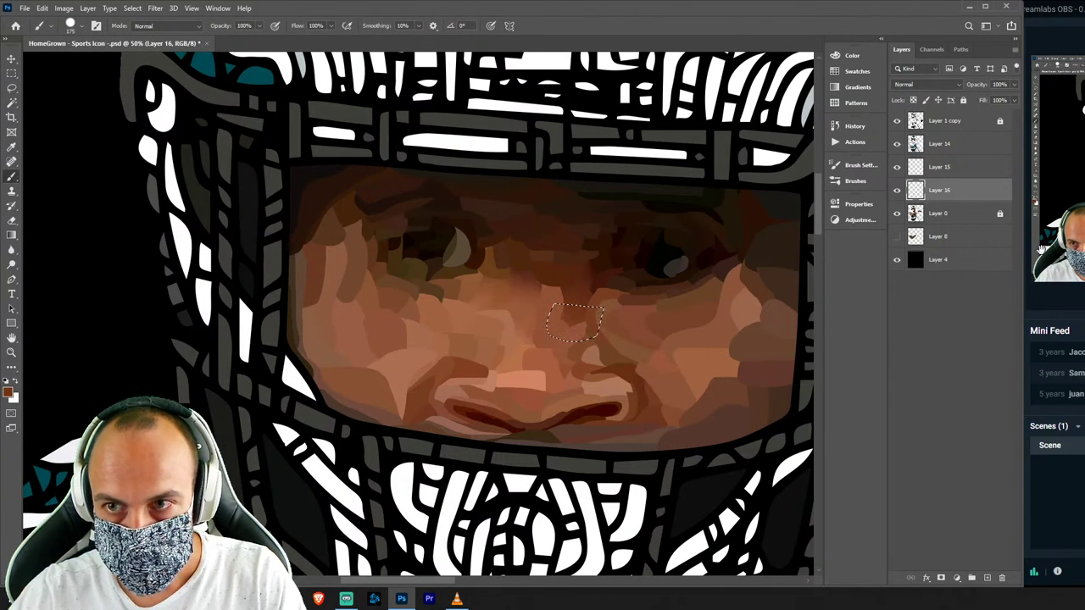
{"action": "left_click", "coordinate": [961, 217]}
{"action": "key", "text": "ctrl+shift+alt+n"}
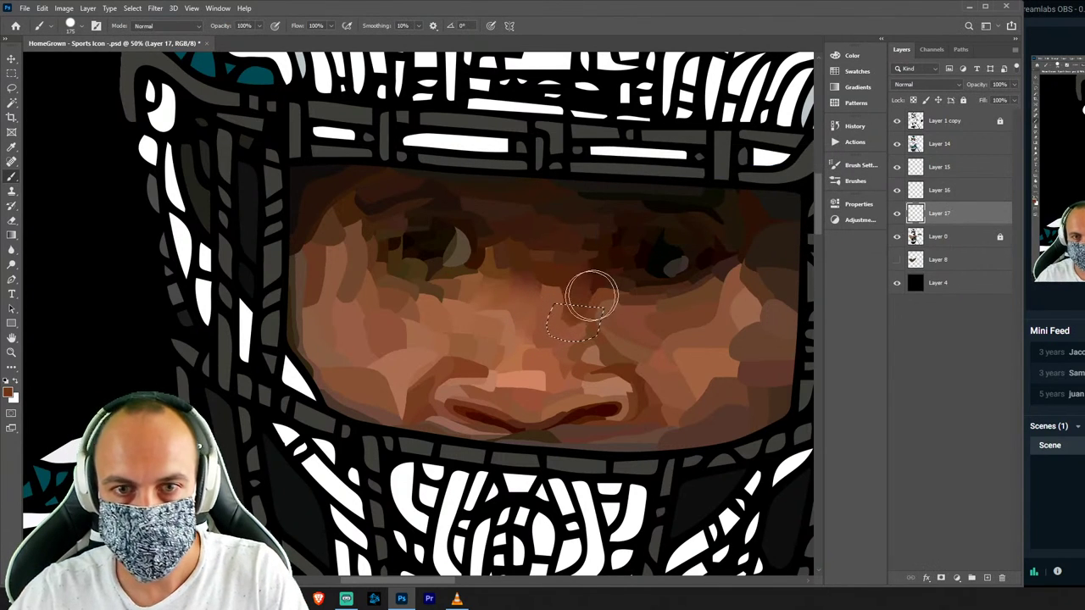
{"action": "key", "text": "ctrl+d"}
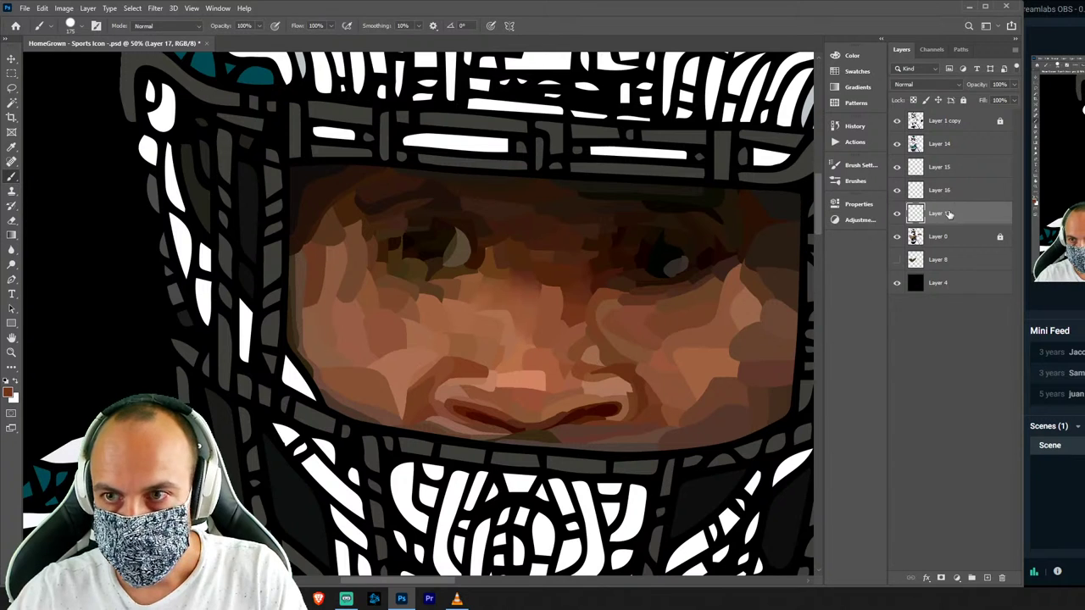
Paint another skin patch on a new layer above the photo and compare it against the photo.
{"action": "left_click", "coordinate": [961, 231]}
{"action": "key", "text": "ctrl+shift+alt+n"}
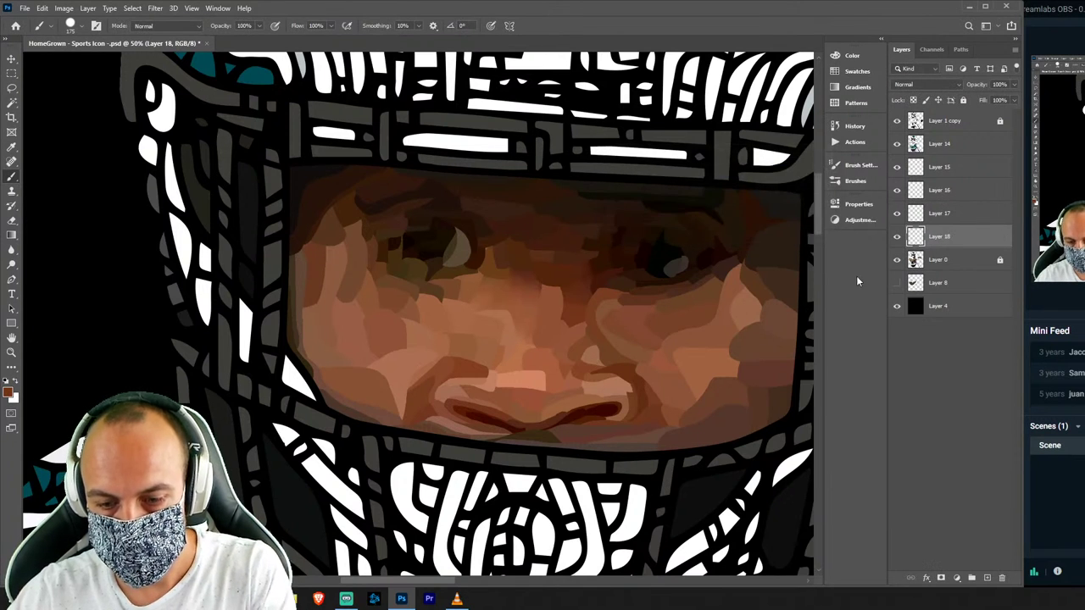
{"action": "key", "text": "l"}
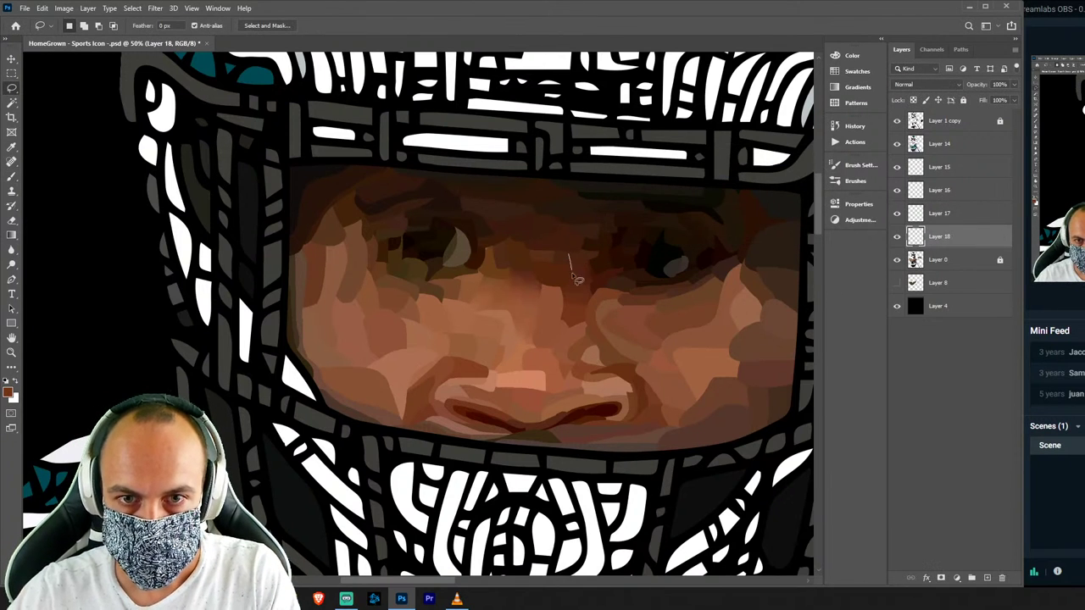
{"action": "key", "text": "b"}
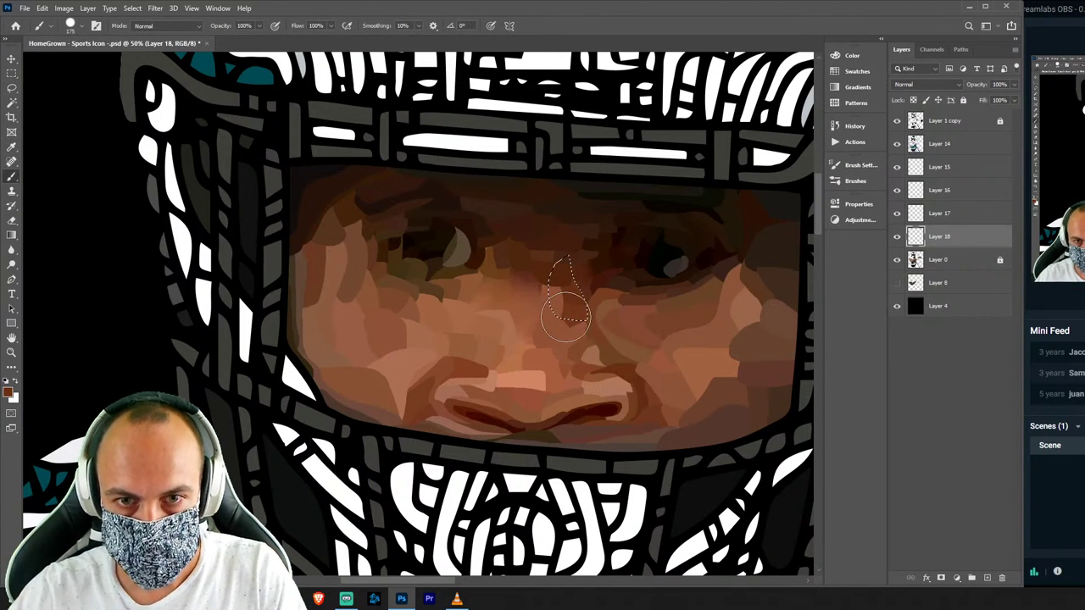
{"action": "key", "text": "ctrl+d"}
{"action": "key", "text": "l"}
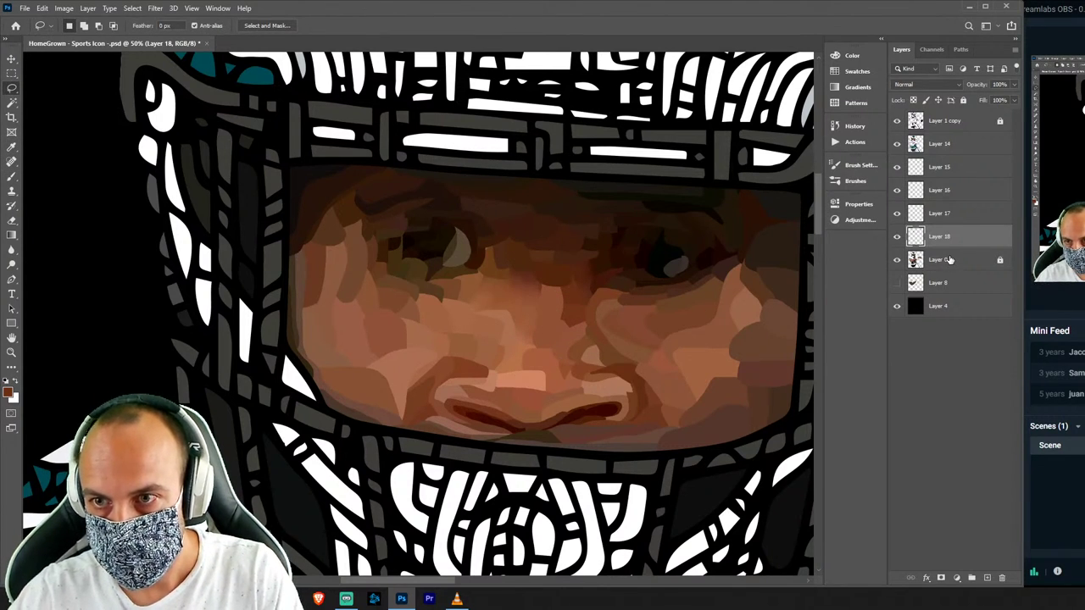
{"action": "left_click", "coordinate": [898, 262]}
{"action": "left_click", "coordinate": [937, 259]}
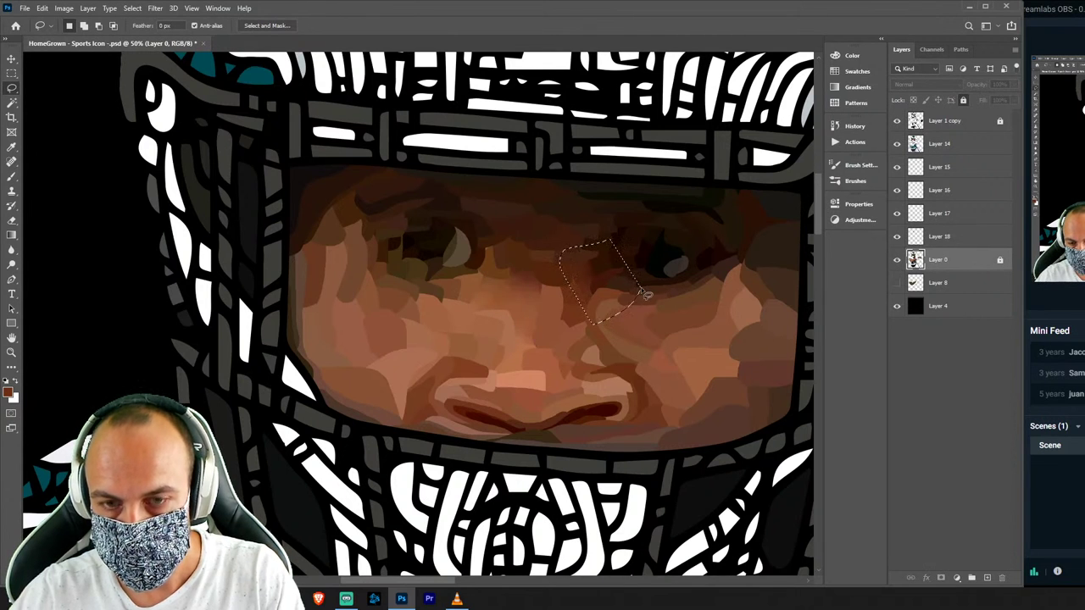
Paint the patch beside the eye on Layer 18, dismissing the locked-layer alert, and add Layer 19.
{"action": "key", "text": "b"}
{"action": "left_click", "coordinate": [574, 297]}
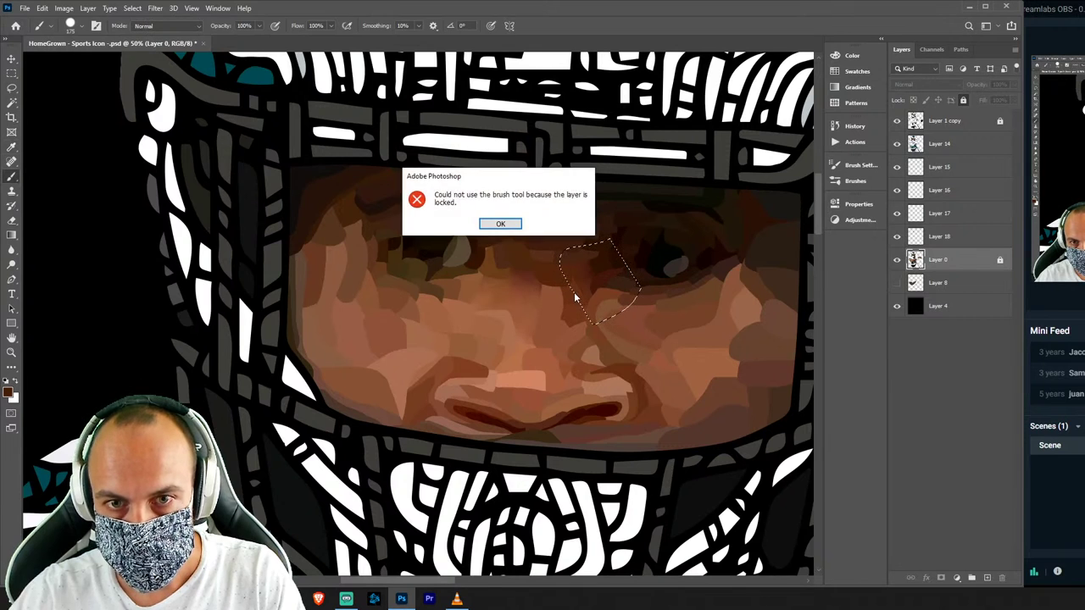
{"action": "key", "text": "Return"}
{"action": "left_click", "coordinate": [937, 236]}
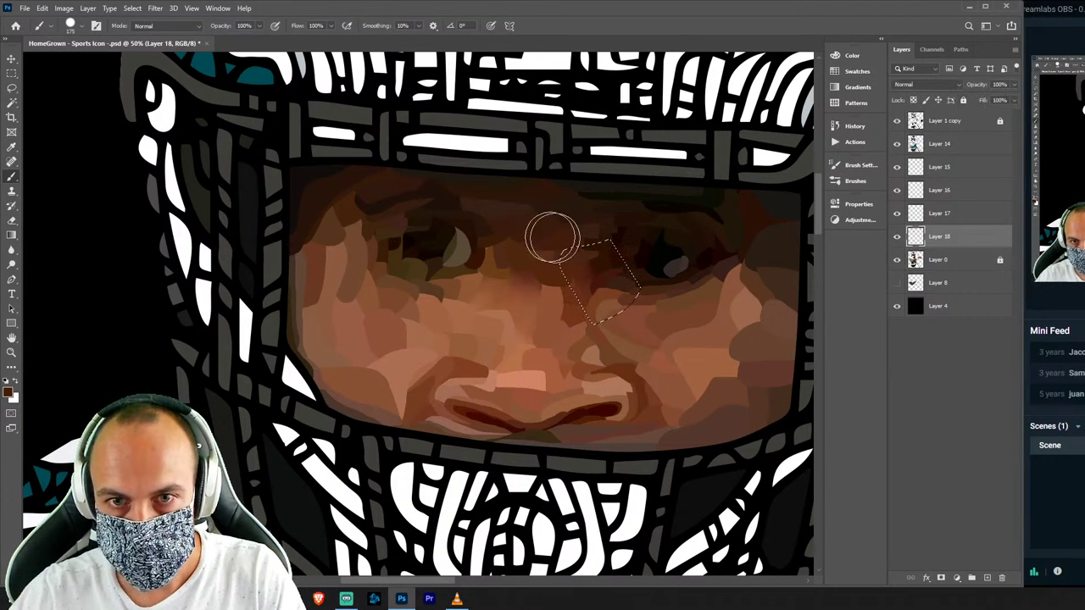
{"action": "key", "text": "ctrl+d"}
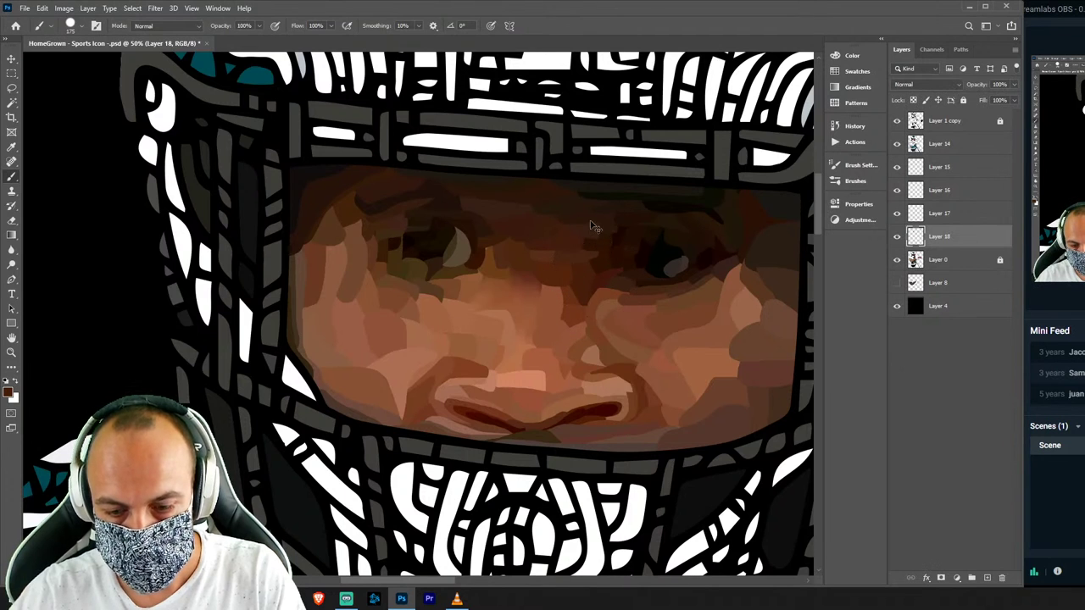
{"action": "left_click", "coordinate": [965, 260]}
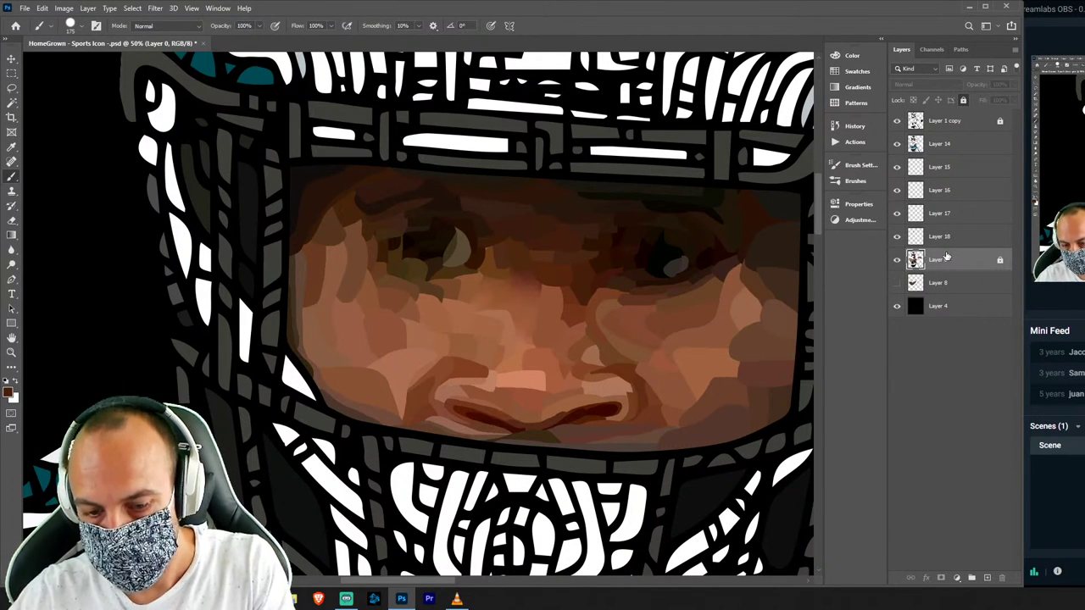
{"action": "key", "text": "ctrl+shift+n"}
{"action": "key", "text": "Return"}
Outline a cheek patch and paint it a sampled lighter brown.
{"action": "key", "text": "l"}
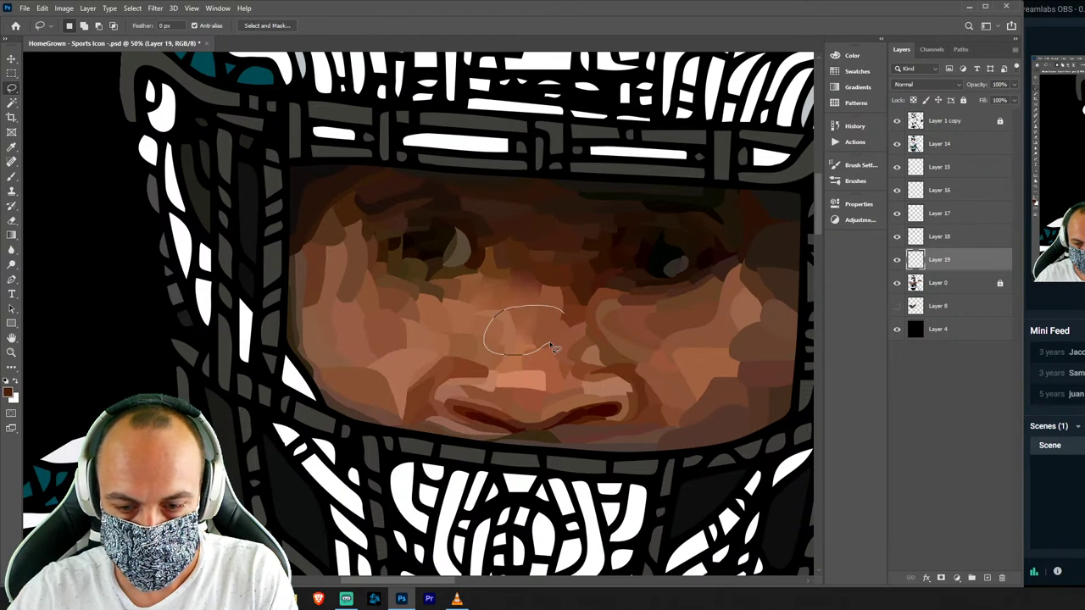
{"action": "left_click_drag", "start_coordinate": [553, 347], "coordinate": [549, 349]}
{"action": "key", "text": "b"}
{"action": "left_click", "coordinate": [529, 324], "text": "alt"}
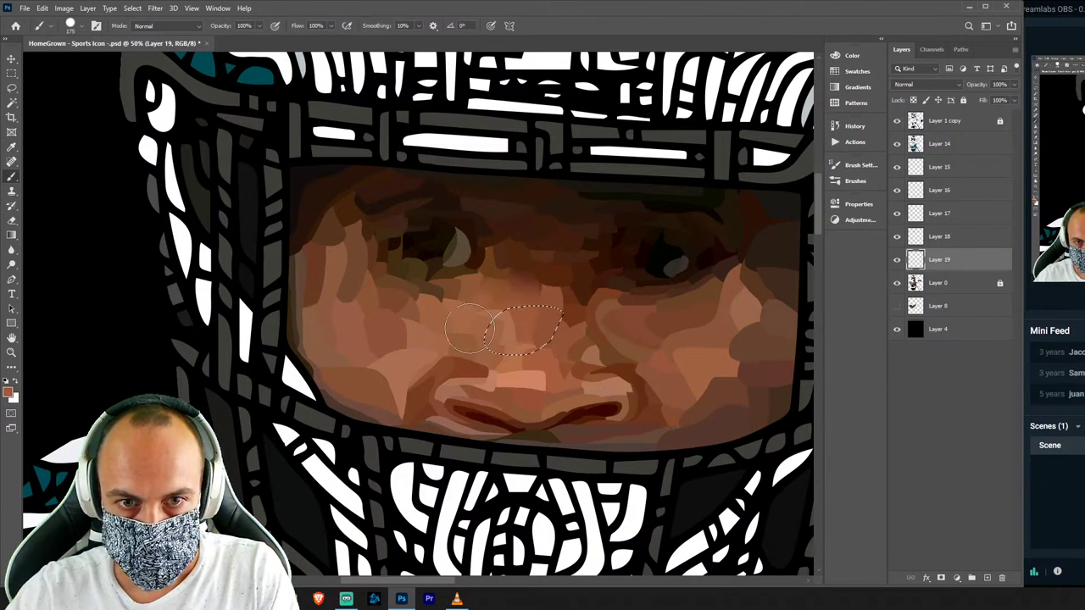
{"action": "left_click_drag", "start_coordinate": [468, 328], "coordinate": [528, 373]}
{"action": "key", "text": "ctrl+d"}
{"action": "key", "text": "l"}
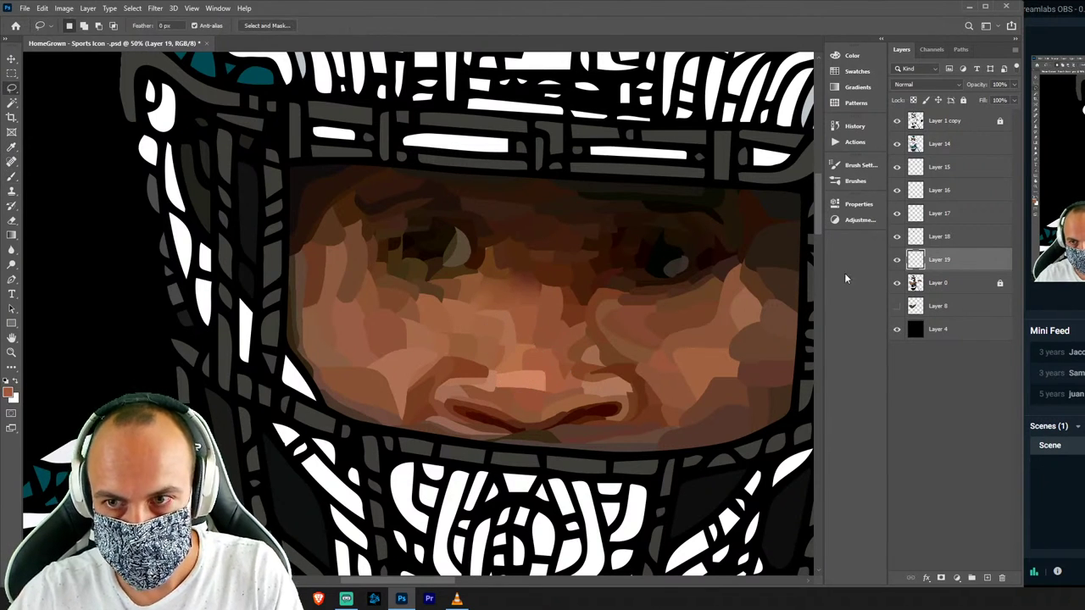
On new Layer 20, paint the patch near the eye a sampled darker brown.
{"action": "left_click", "coordinate": [949, 286]}
{"action": "key", "text": "ctrl+shift+n"}
{"action": "key", "text": "Return"}
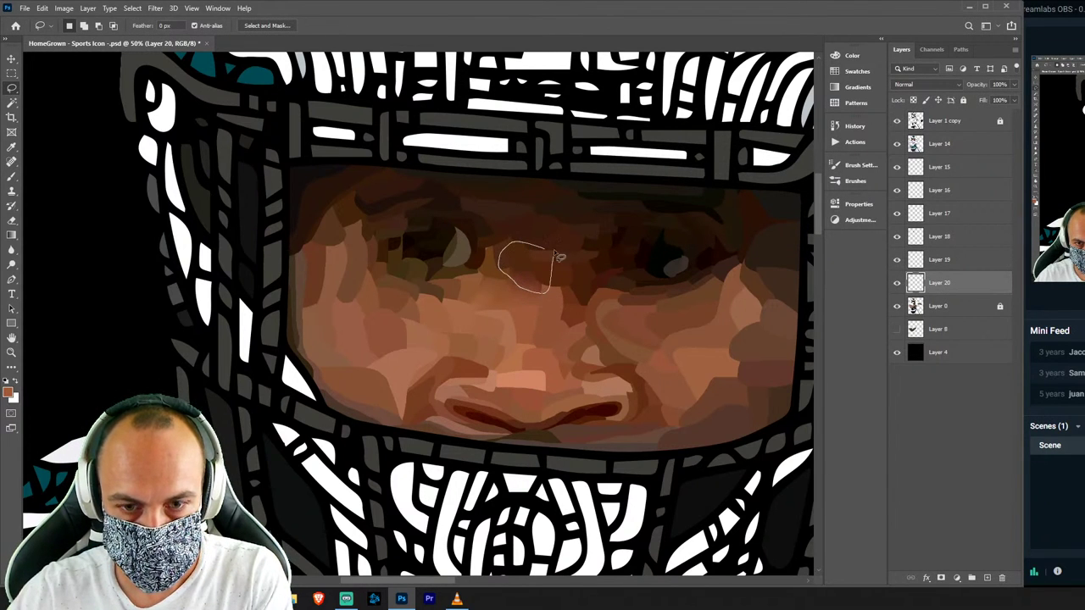
{"action": "key", "text": "b"}
{"action": "left_click", "coordinate": [535, 279], "text": "alt"}
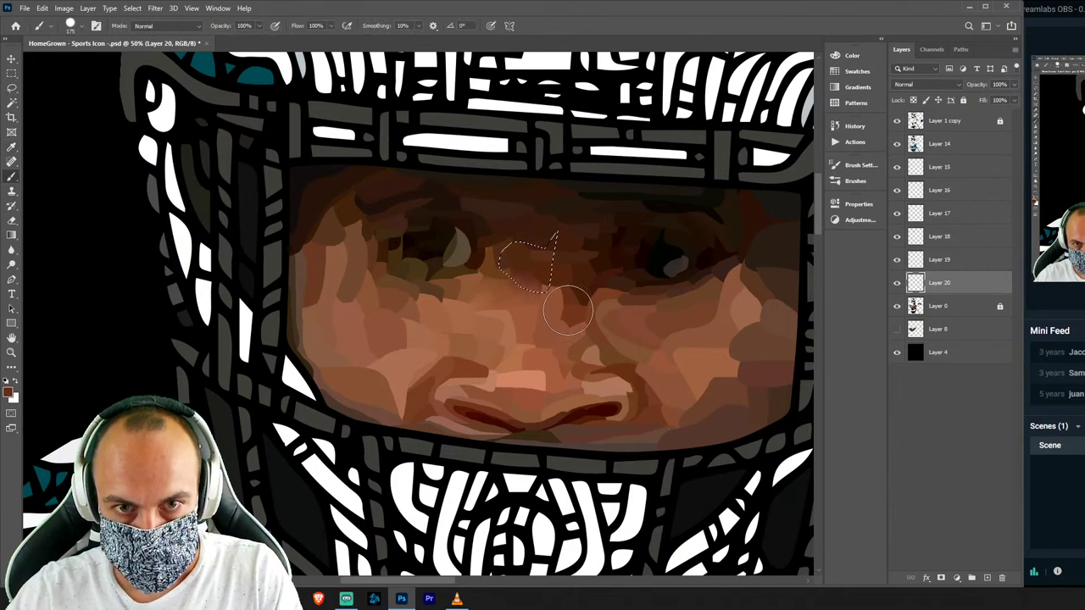
{"action": "left_click_drag", "start_coordinate": [477, 257], "coordinate": [590, 315]}
{"action": "key", "text": "l"}
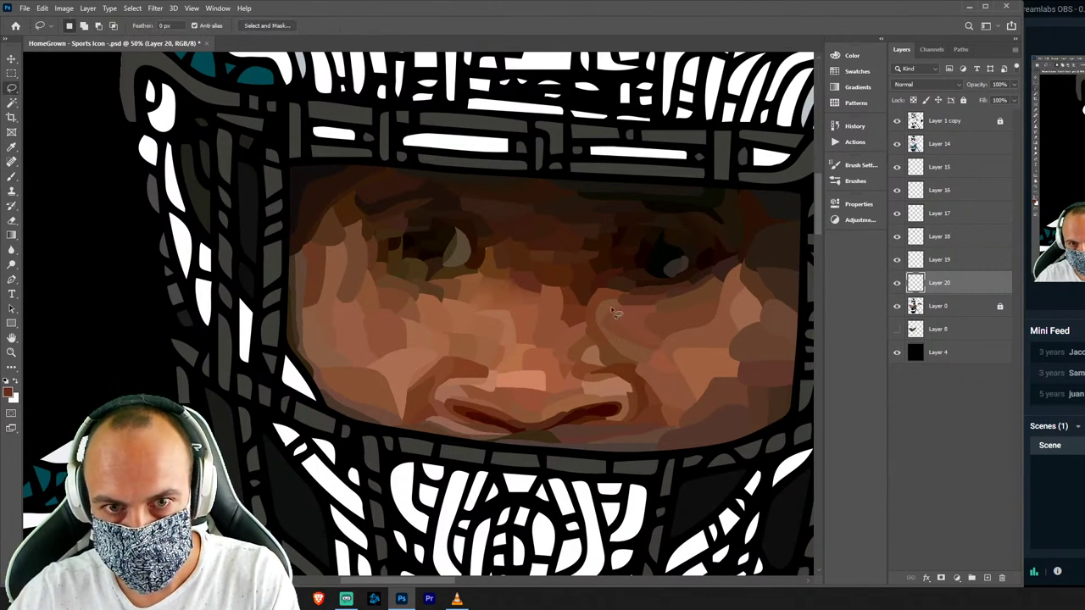
On new Layer 21, paint a lighter brown patch between the eyes.
{"action": "left_click", "coordinate": [940, 307]}
{"action": "key", "text": "ctrl+shift+n"}
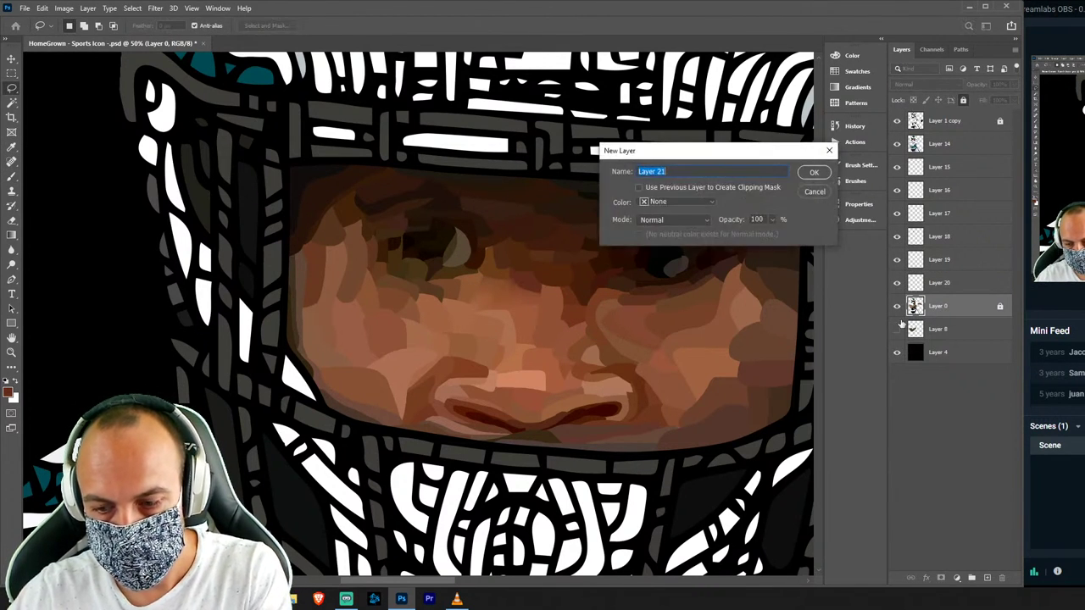
{"action": "key", "text": "Return"}
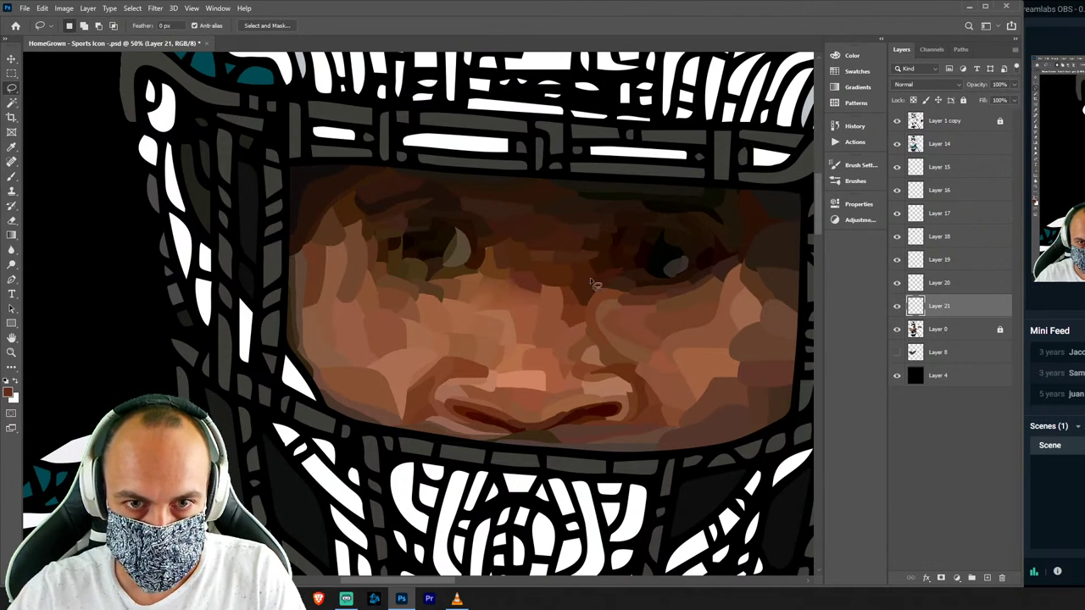
{"action": "key", "text": "b"}
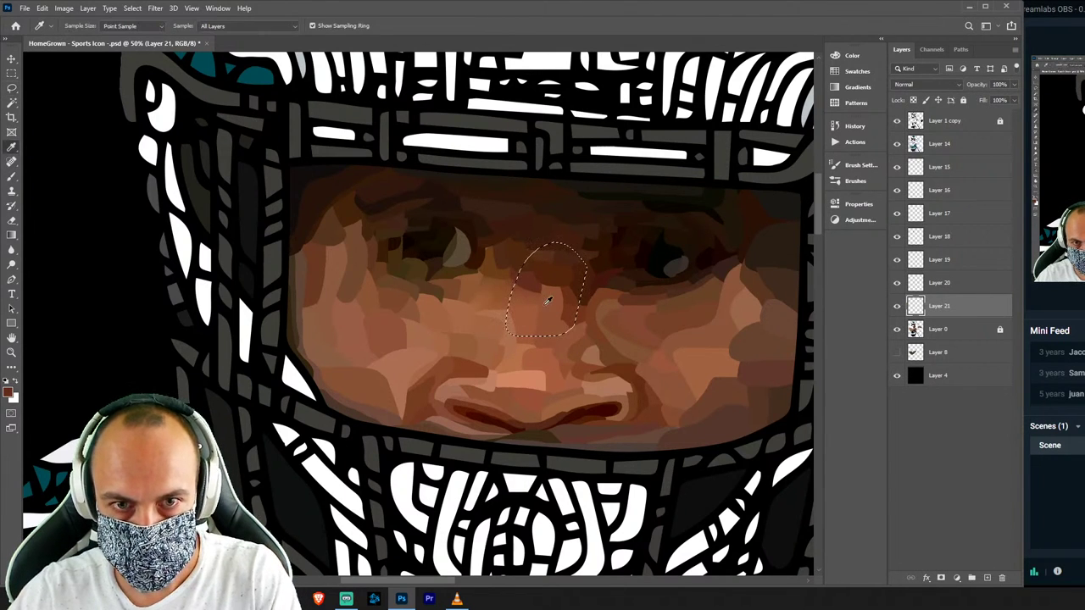
{"action": "left_click", "coordinate": [528, 297], "text": "alt"}
{"action": "mouse_move", "coordinate": [527, 307]}
{"action": "left_mouse_down"}
{"action": "mouse_move", "coordinate": [515, 274]}
{"action": "mouse_move", "coordinate": [552, 281]}
{"action": "mouse_move", "coordinate": [553, 306]}
{"action": "left_mouse_up"}
{"action": "key", "text": "l"}
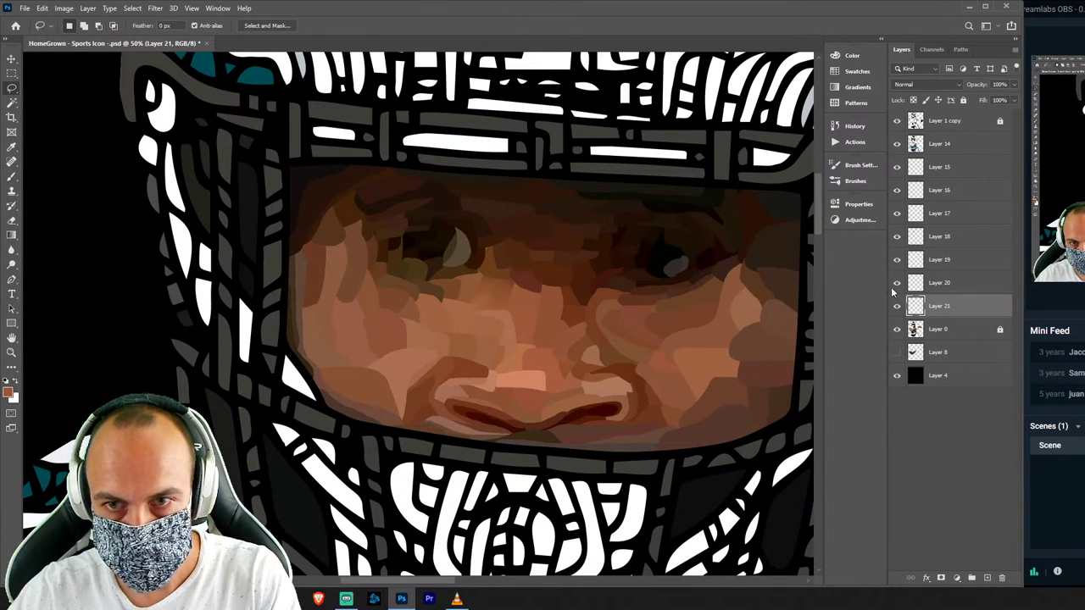
Add new Layers 22 and 23 above Layer 0.
{"action": "left_click", "coordinate": [943, 331]}
{"action": "key", "text": "ctrl+shift+n"}
{"action": "key", "text": "Return"}
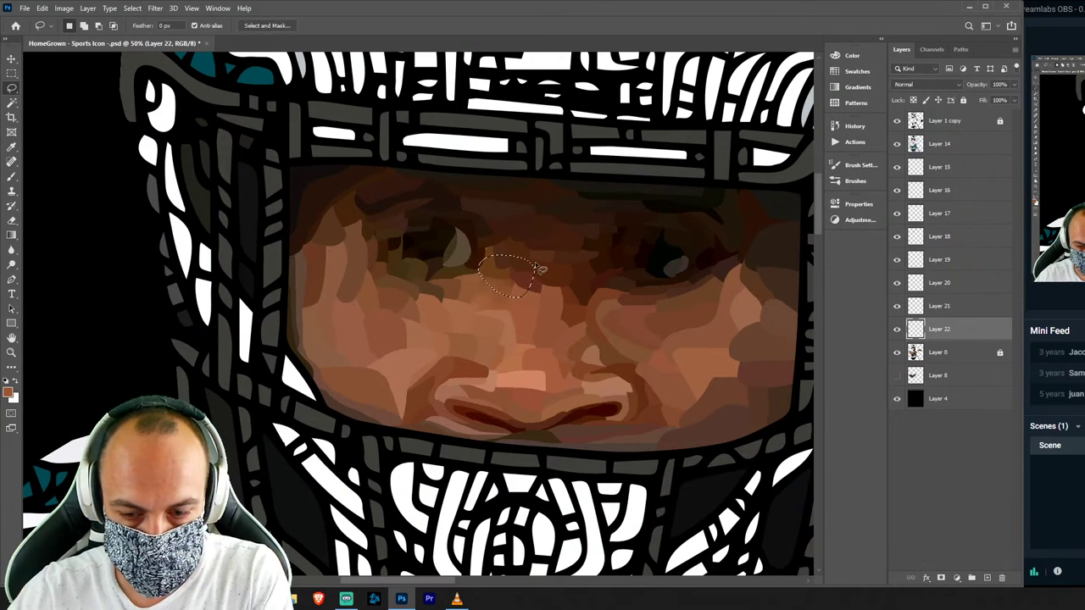
{"action": "key", "text": "b"}
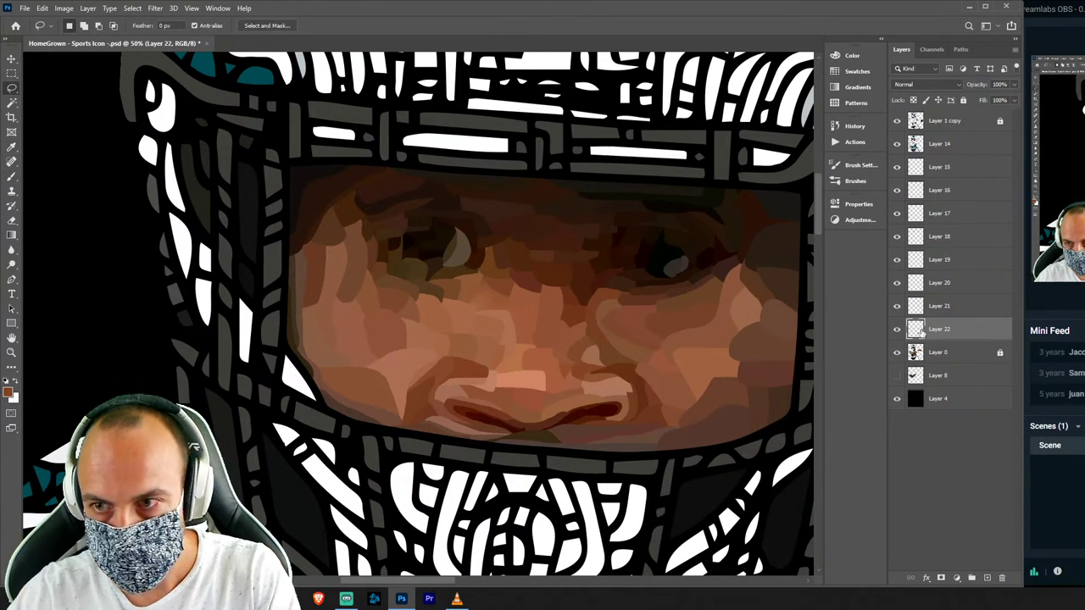
{"action": "left_click", "coordinate": [950, 352]}
{"action": "key", "text": "l"}
{"action": "key", "text": "ctrl+shift+n"}
{"action": "key", "text": "Return"}
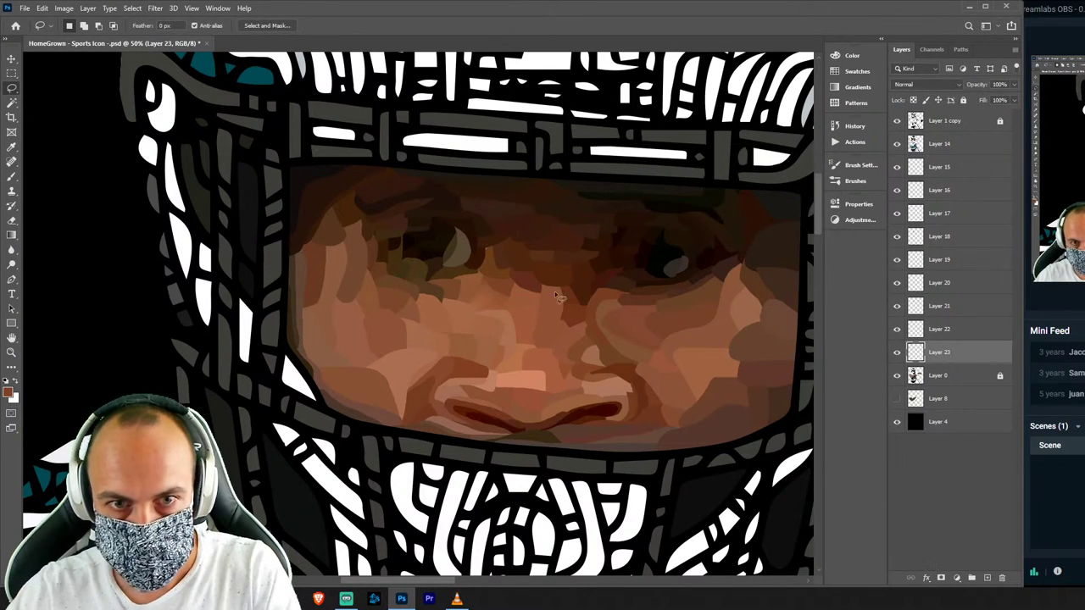
Outline a patch below the left eye and fill it with a sampled skin tone.
{"action": "left_click_drag", "start_coordinate": [533, 252], "coordinate": [492, 246]}
{"action": "left_click_drag", "start_coordinate": [563, 319], "coordinate": [534, 247]}
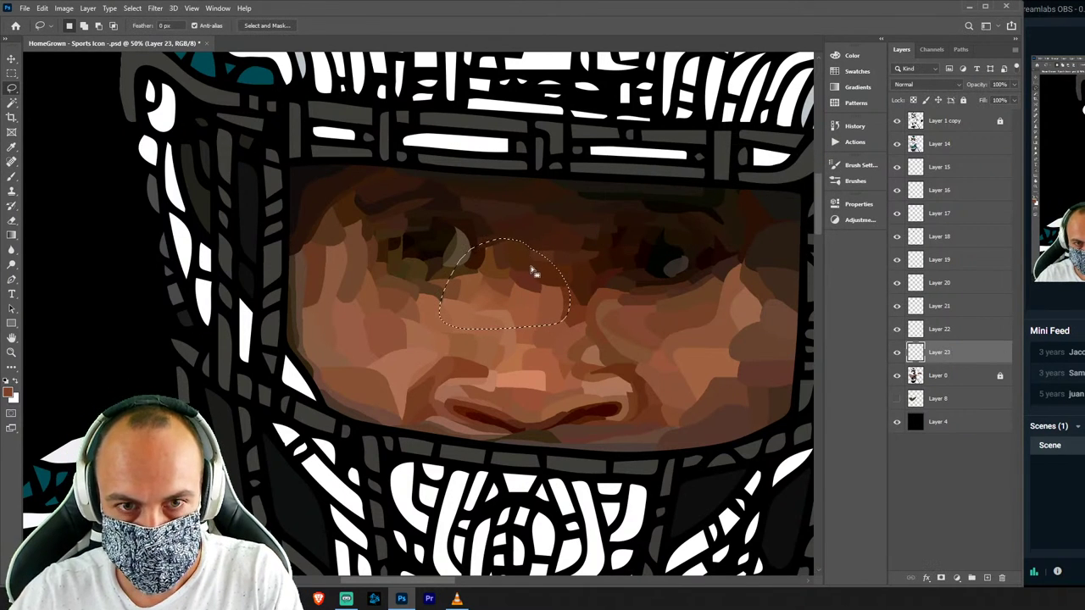
{"action": "key", "text": "i"}
{"action": "left_click", "coordinate": [496, 287]}
{"action": "key", "text": "b"}
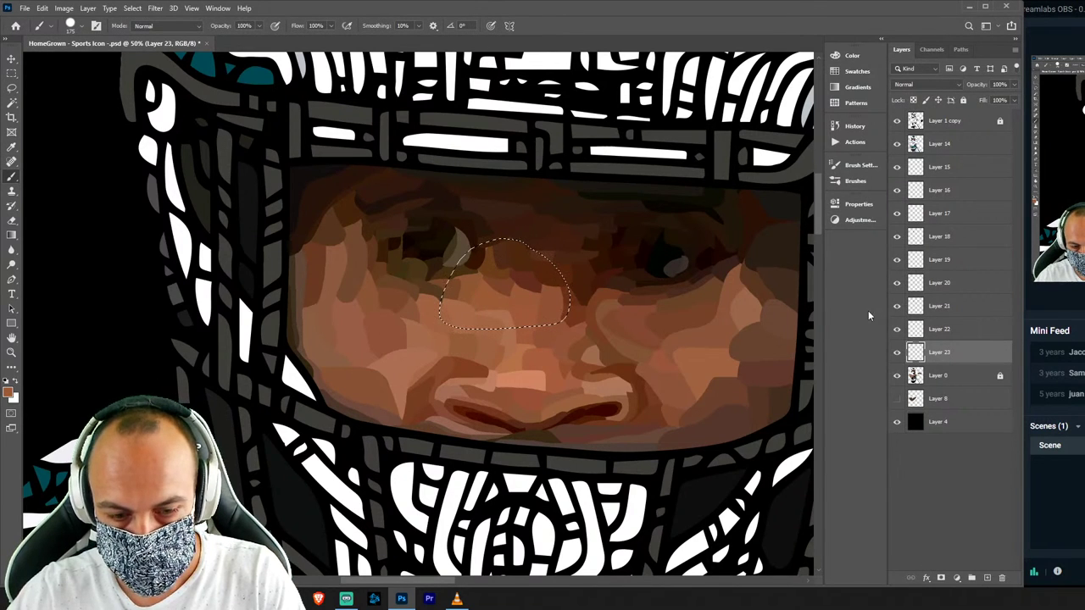
{"action": "key", "text": "ctrl+d"}
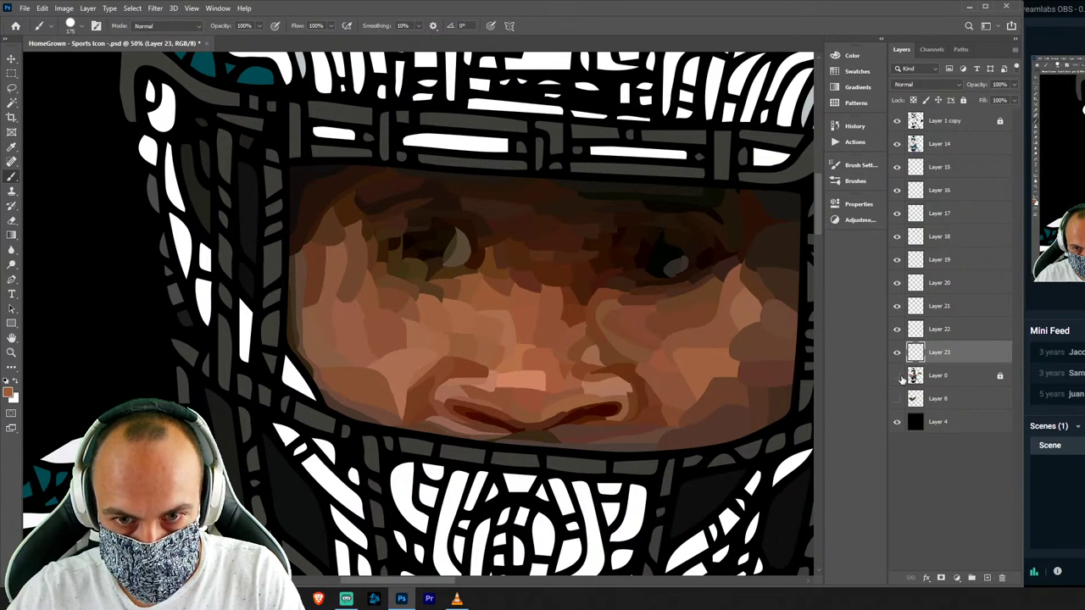
Zoom in and pan across the face, then make the Layer 0 photo visible again.
{"action": "key", "text": "ctrl+plus"}
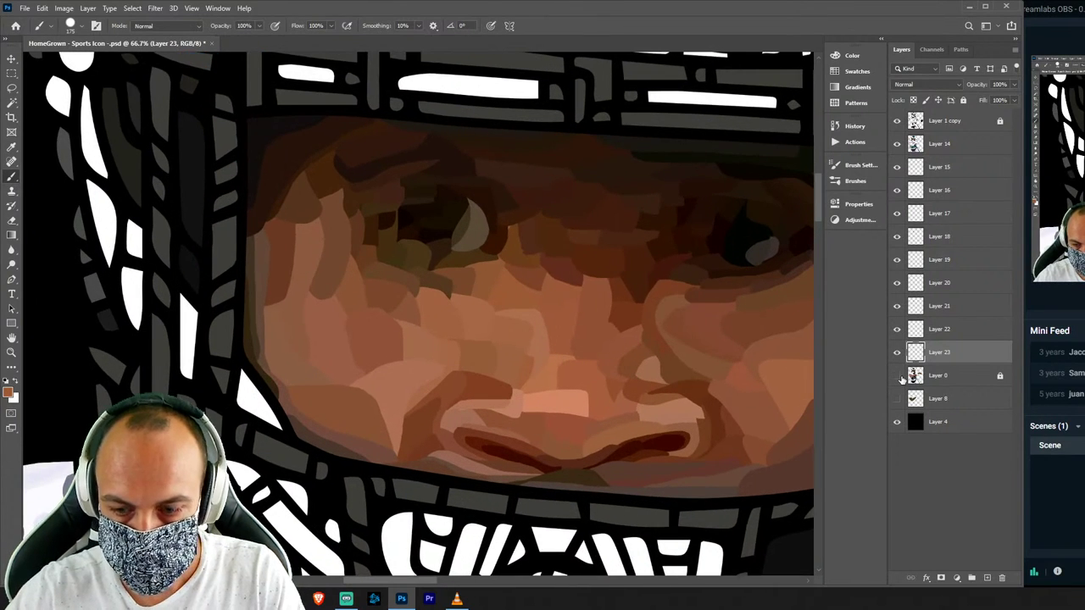
{"action": "key", "text": "ctrl+plus"}
{"action": "left_click_drag", "start_coordinate": [666, 381], "coordinate": [524, 345]}
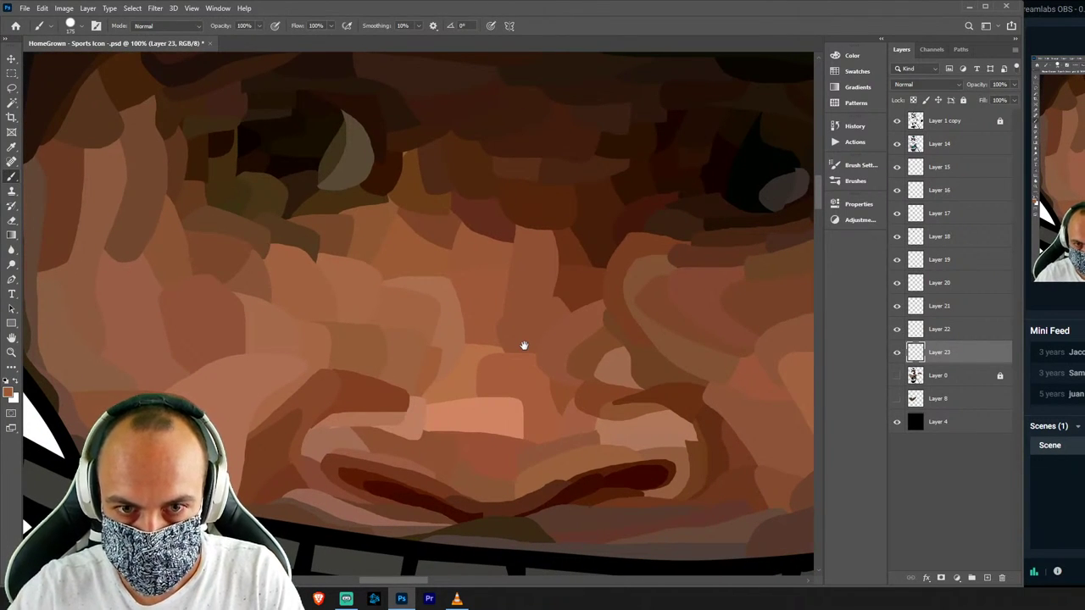
{"action": "key", "text": "v"}
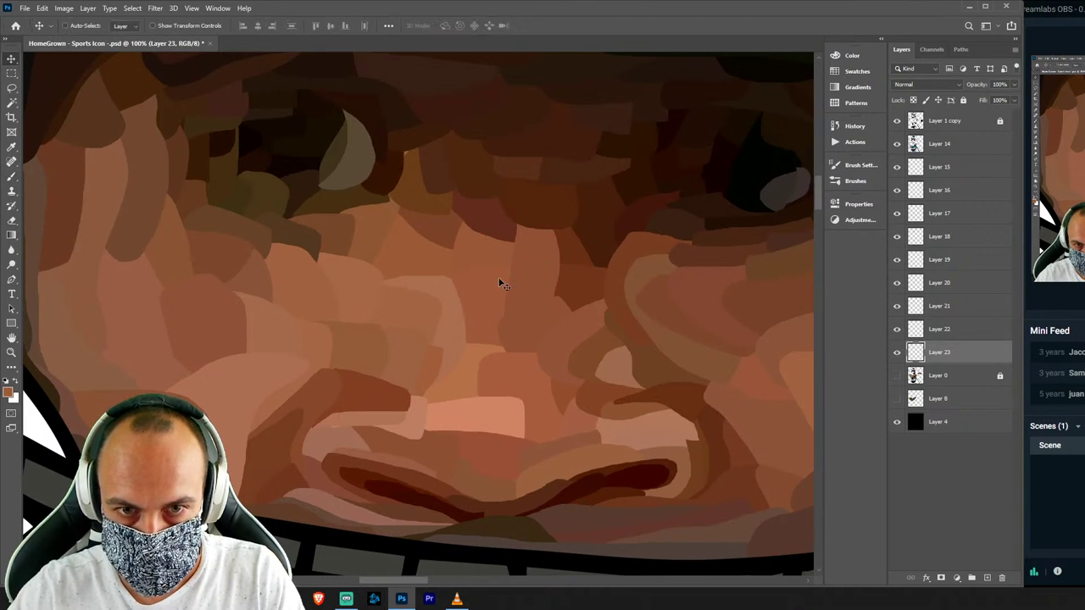
{"action": "key", "text": "ctrl+plus"}
{"action": "key", "text": "ctrl+minus"}
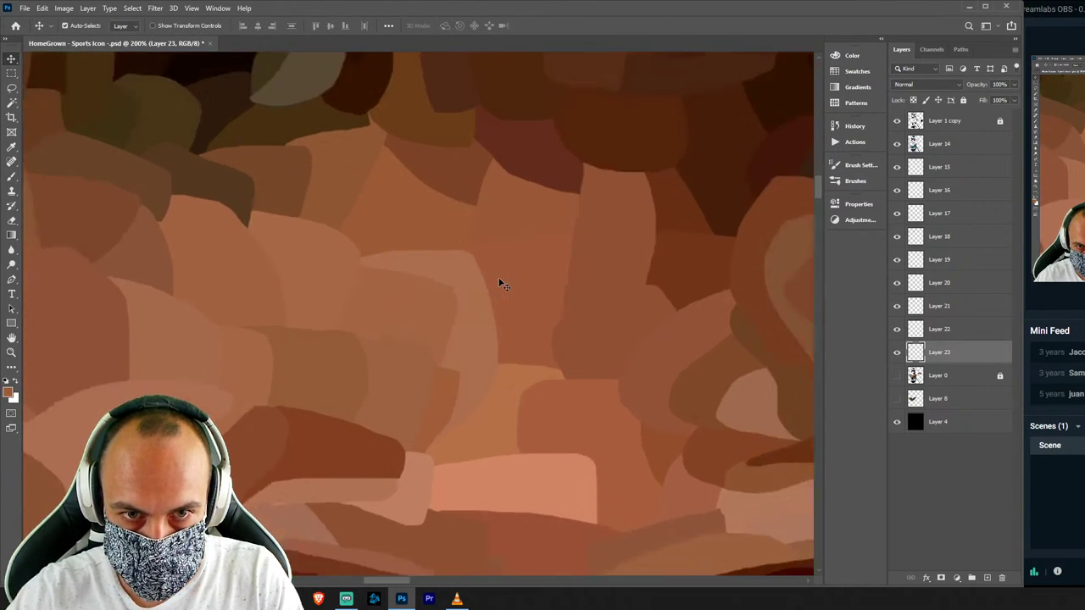
{"action": "key", "text": "ctrl+minus"}
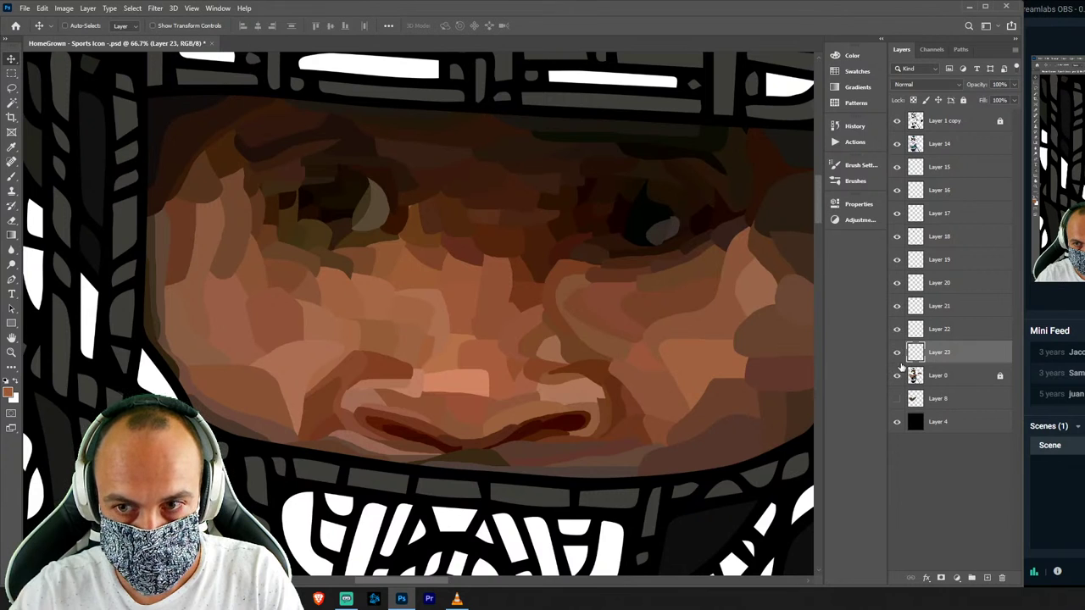
{"action": "left_click", "coordinate": [898, 424]}
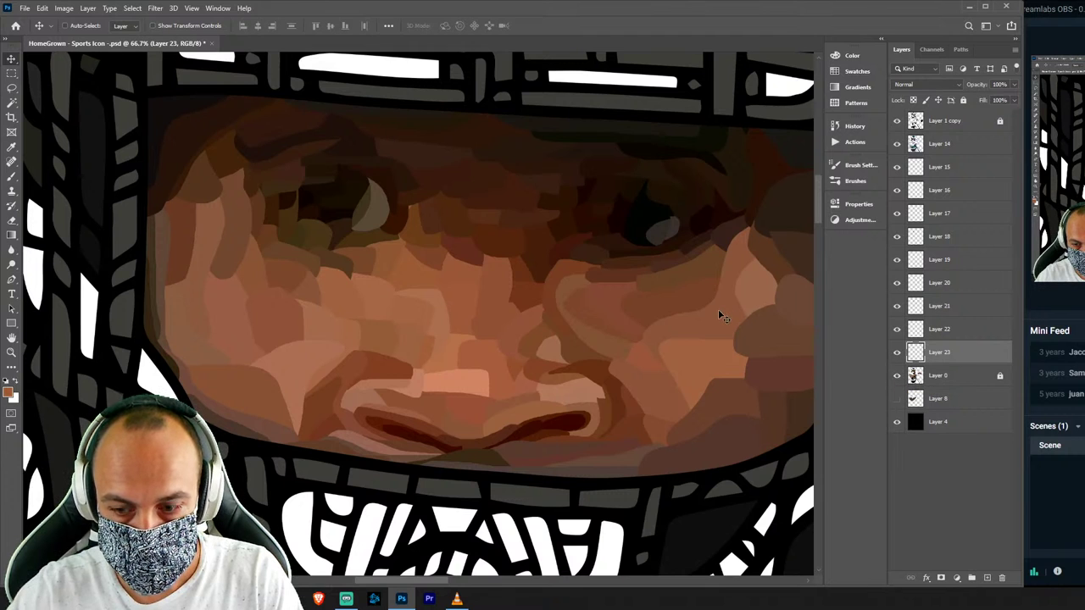
Zoom out to view the whole player, then zoom and pan to centre the helmet visor.
{"action": "key", "text": "ctrl+minus"}
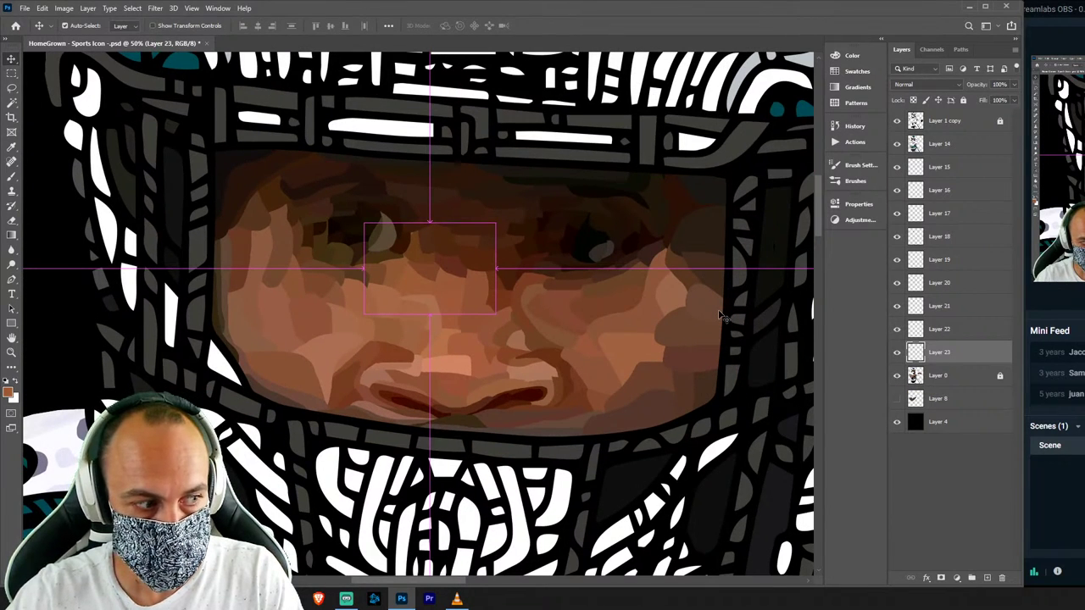
{"action": "key", "text": "ctrl+plus"}
{"action": "key", "text": "ctrl+plus"}
{"action": "key", "text": "ctrl+plus"}
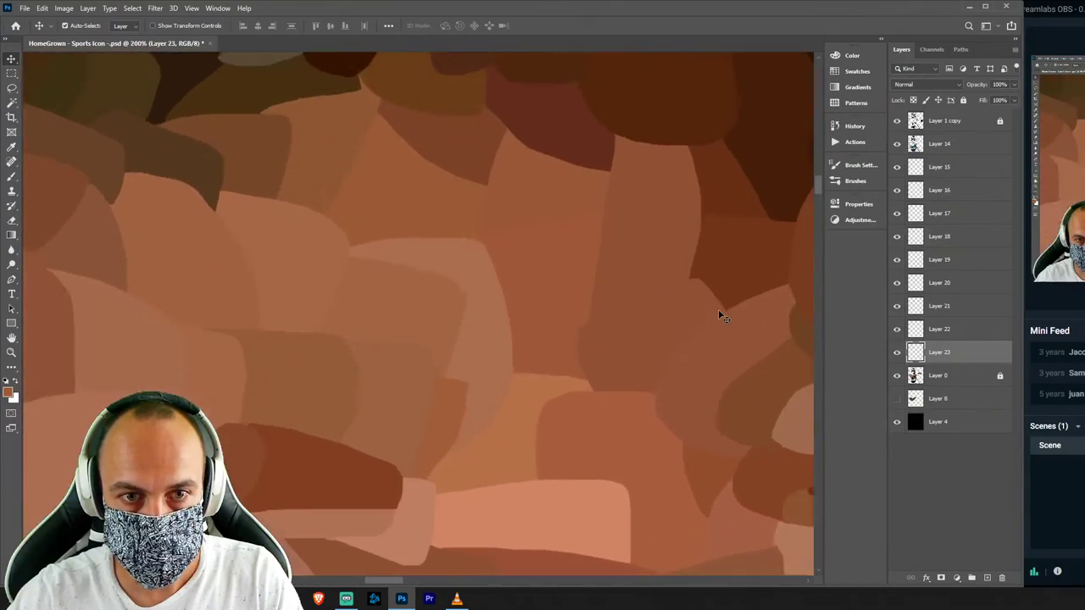
{"action": "key", "text": "ctrl+minus"}
{"action": "key", "text": "ctrl+minus"}
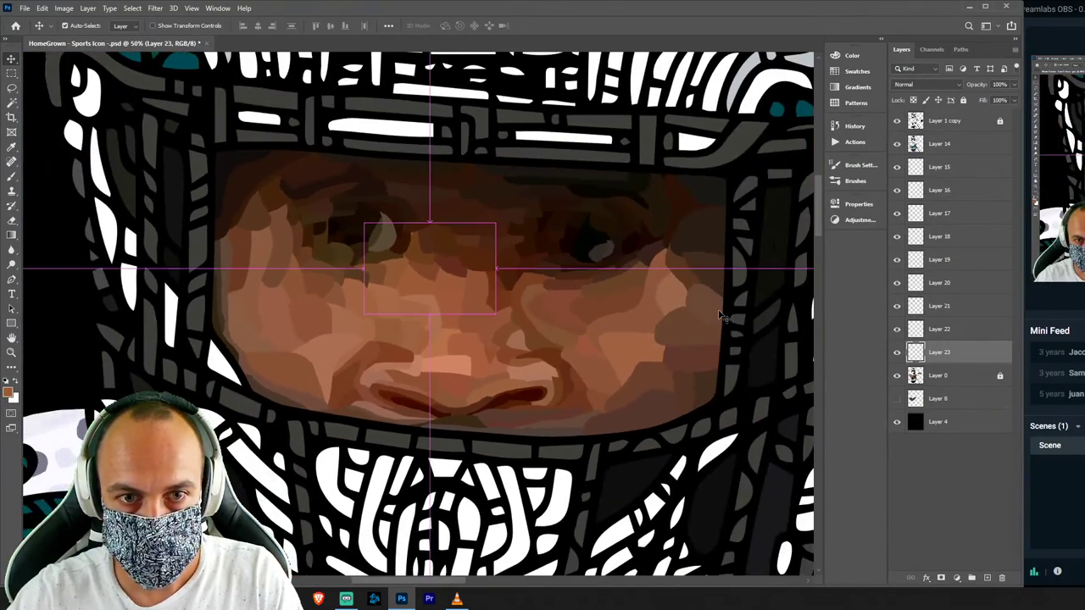
{"action": "key", "text": "ctrl+minus"}
{"action": "key", "text": "ctrl+minus"}
{"action": "key", "text": "ctrl+minus"}
{"action": "key", "text": "ctrl+minus"}
{"action": "key", "text": "ctrl+minus"}
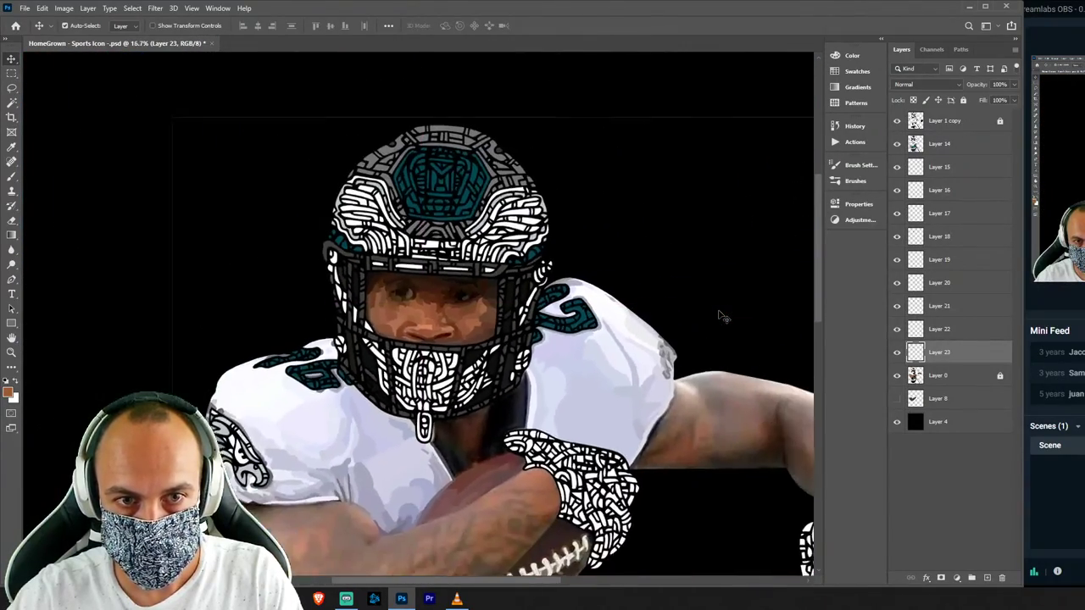
{"action": "key", "text": "ctrl+minus"}
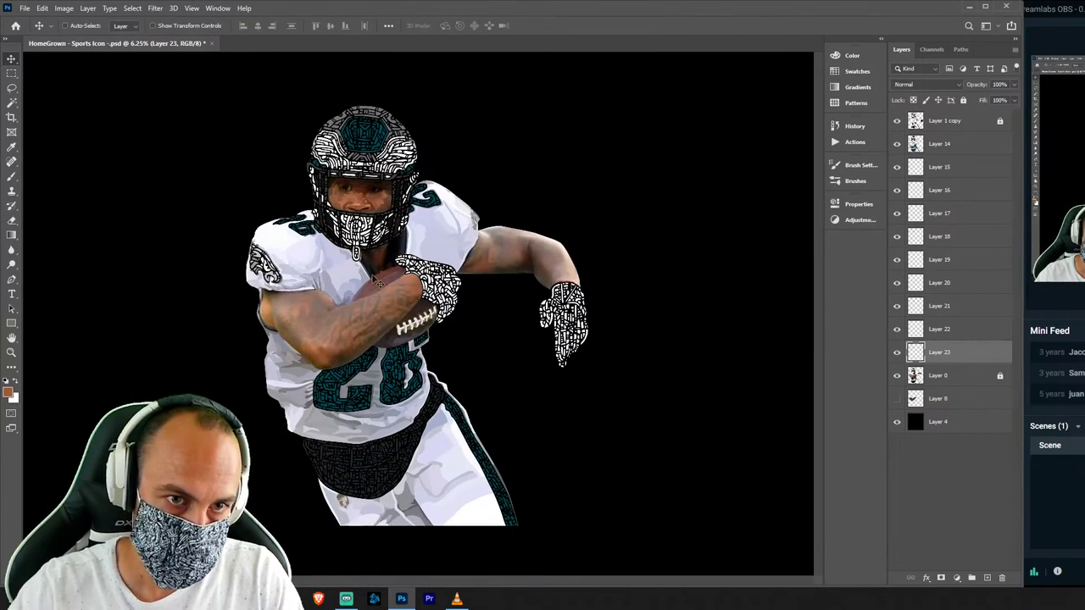
{"action": "key", "text": "ctrl+z"}
{"action": "scroll", "coordinate": [377, 281], "scroll_direction": "up", "scroll_amount": 3}
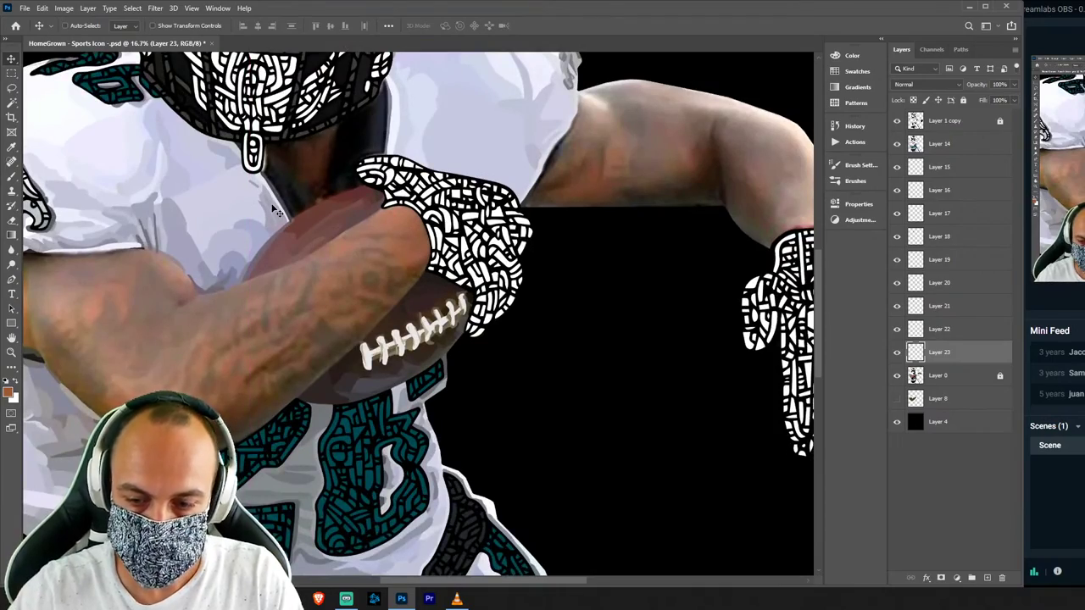
{"action": "scroll", "coordinate": [279, 214], "scroll_direction": "up", "scroll_amount": 2}
{"action": "mouse_move", "coordinate": [289, 204]}
{"action": "left_mouse_down"}
{"action": "mouse_move", "coordinate": [289, 250]}
{"action": "mouse_move", "coordinate": [523, 343]}
{"action": "left_mouse_up"}
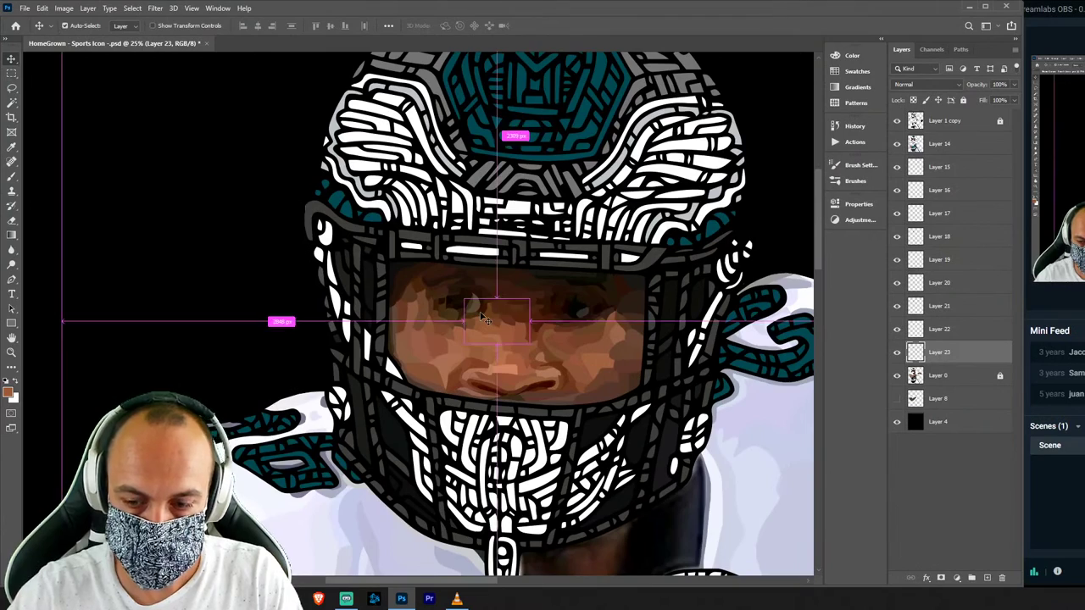
{"action": "scroll", "coordinate": [481, 319], "scroll_direction": "up", "scroll_amount": 2}
Merge face patch Layers 14 through 23 into Layer 14 and clear the selection.
{"action": "key", "text": "w"}
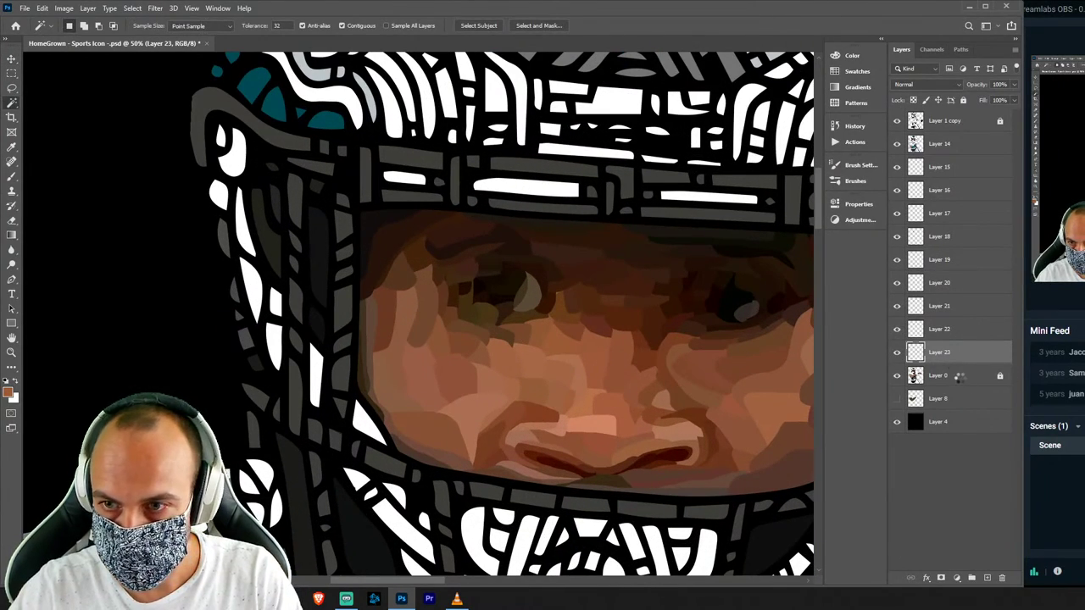
{"action": "left_click", "coordinate": [968, 142], "text": "shift"}
{"action": "key", "text": "ctrl+e"}
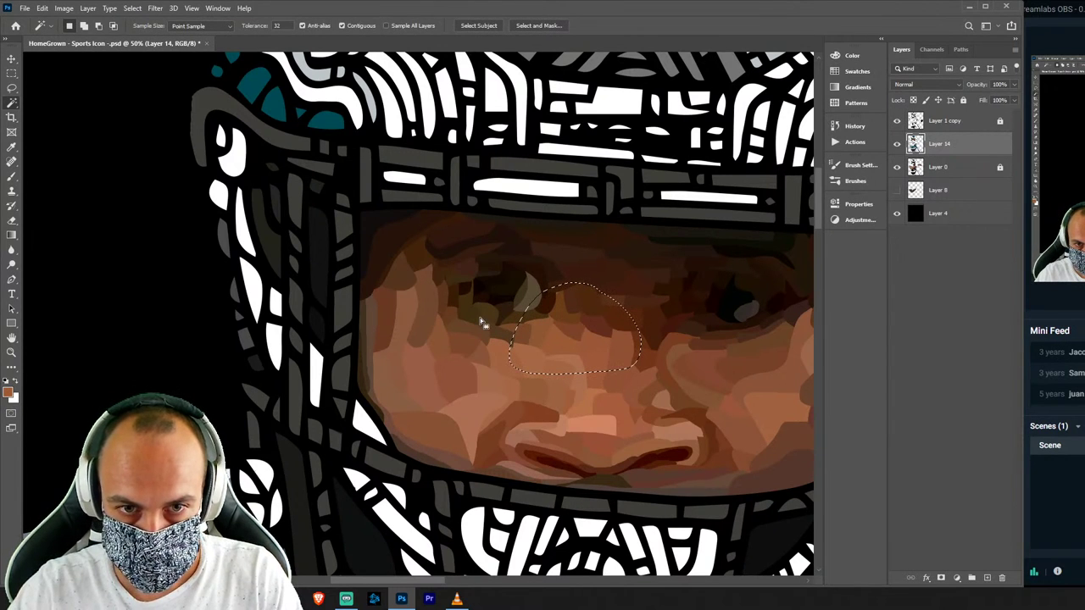
{"action": "key", "text": "ctrl+d"}
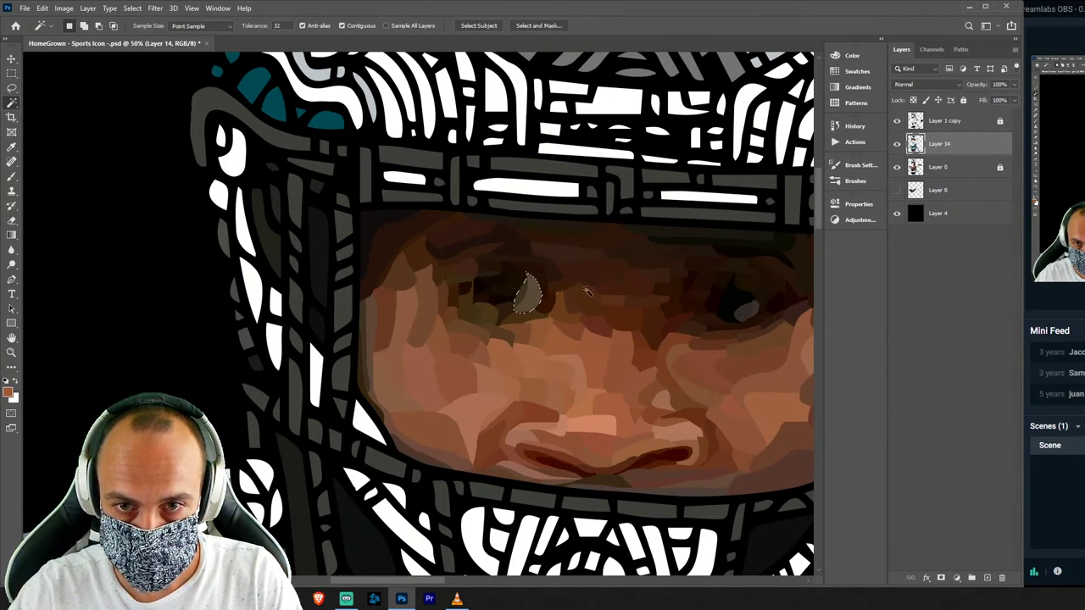
Magic Wand-select both eye highlights at Tolerance 10.
{"action": "left_click", "coordinate": [594, 297], "text": "shift"}
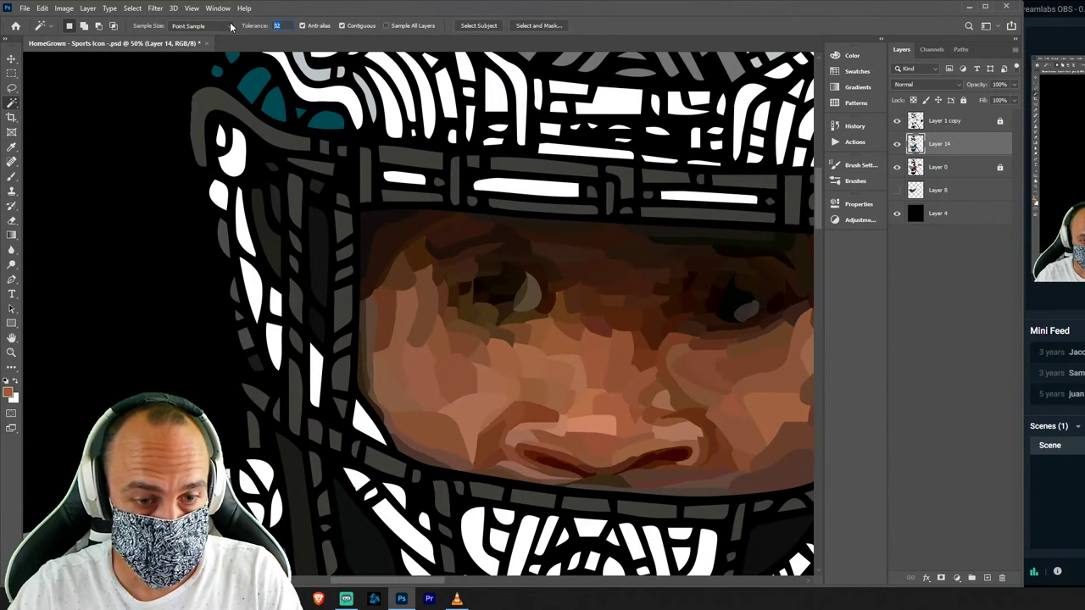
{"action": "type", "text": "10"}
{"action": "key", "text": "Return"}
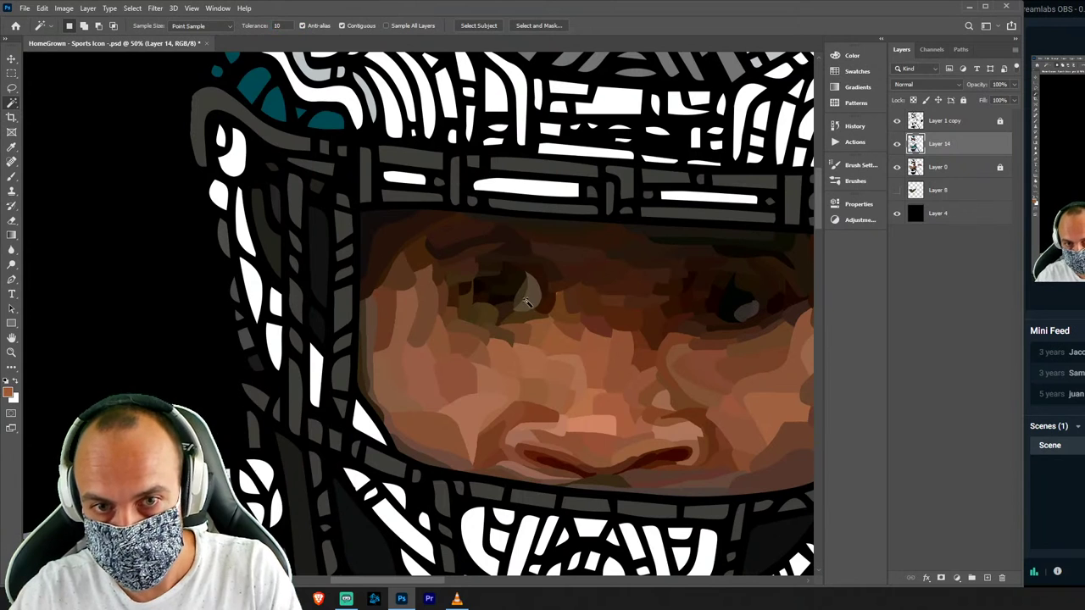
{"action": "left_click", "coordinate": [525, 301]}
{"action": "left_click", "coordinate": [750, 313], "text": "shift"}
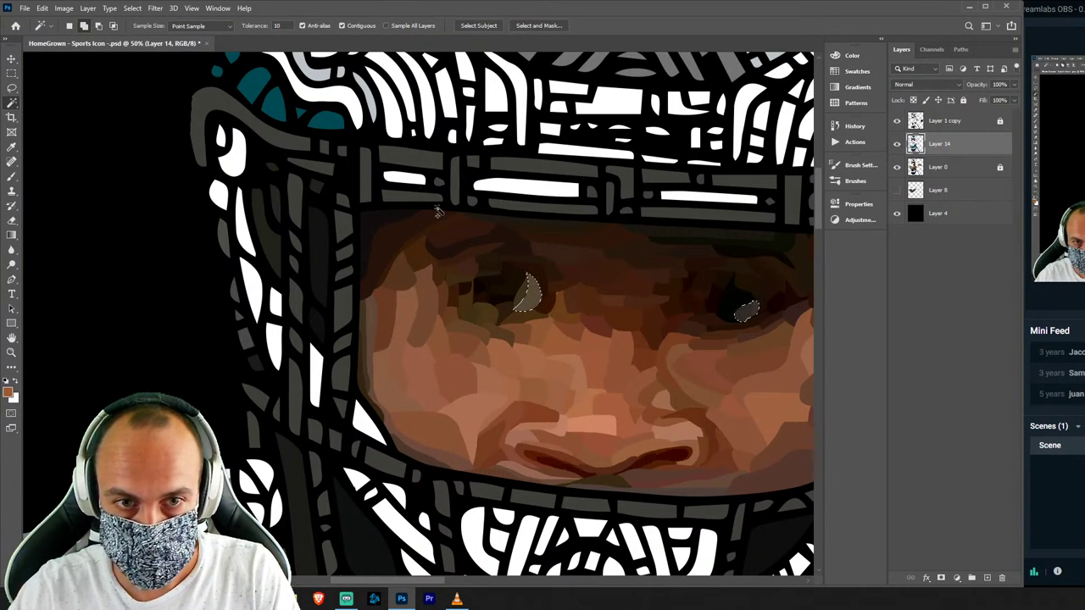
Darken the eye highlights with Levels, then deselect and restore the selection.
{"action": "key", "text": "ctrl+l"}
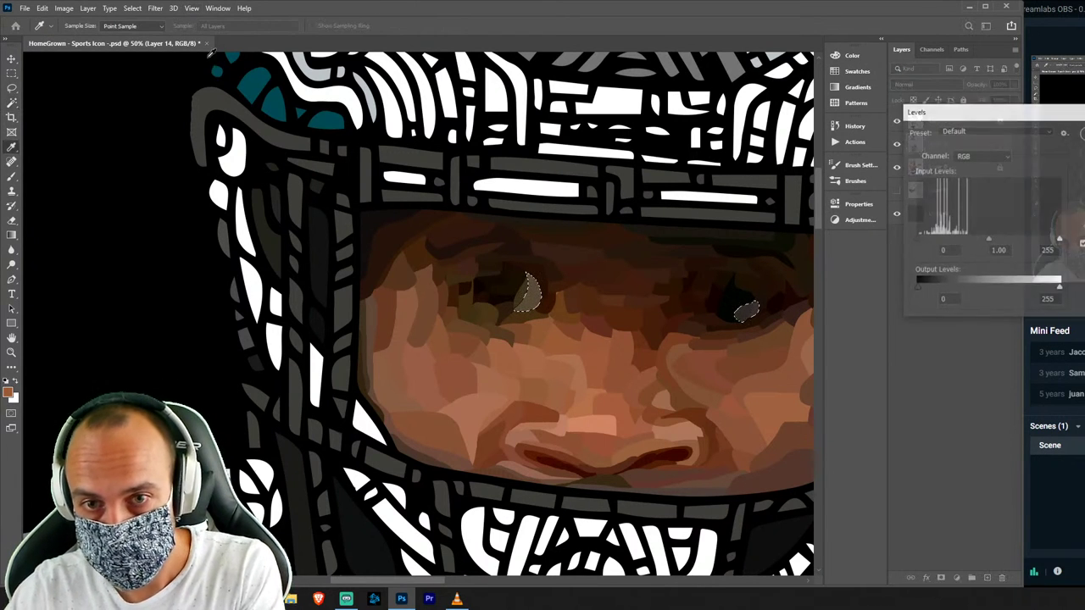
{"action": "left_click_drag", "start_coordinate": [918, 239], "coordinate": [945, 243]}
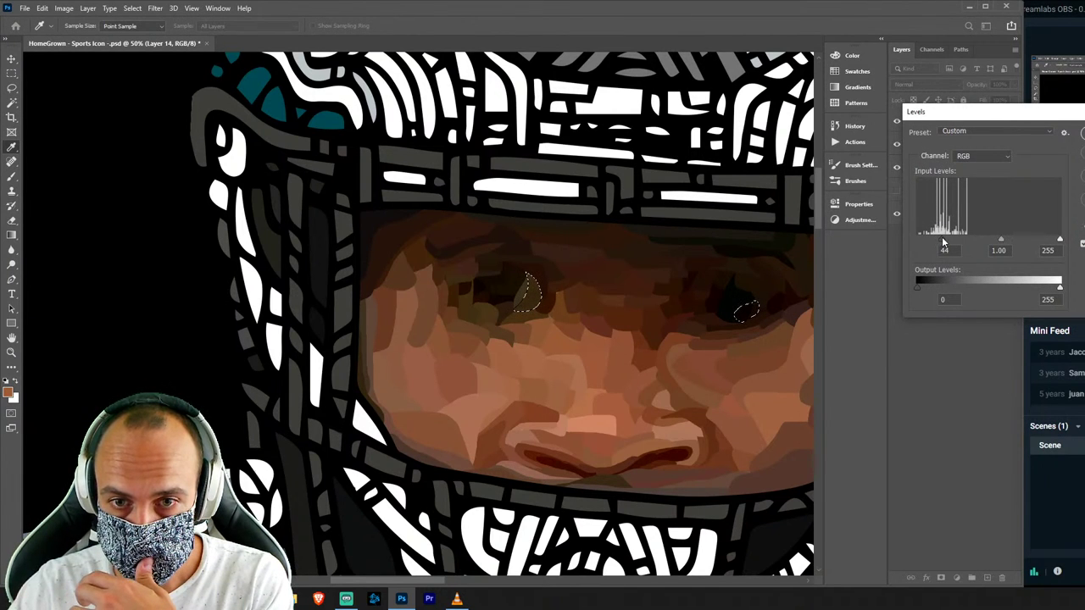
{"action": "left_click_drag", "start_coordinate": [945, 243], "coordinate": [949, 243]}
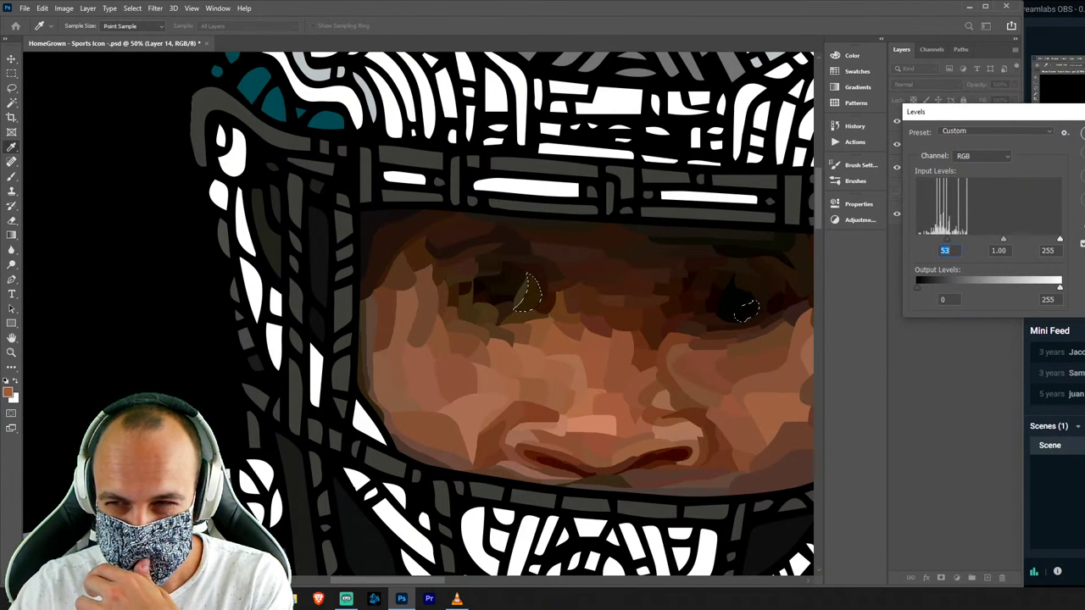
{"action": "key", "text": "Return"}
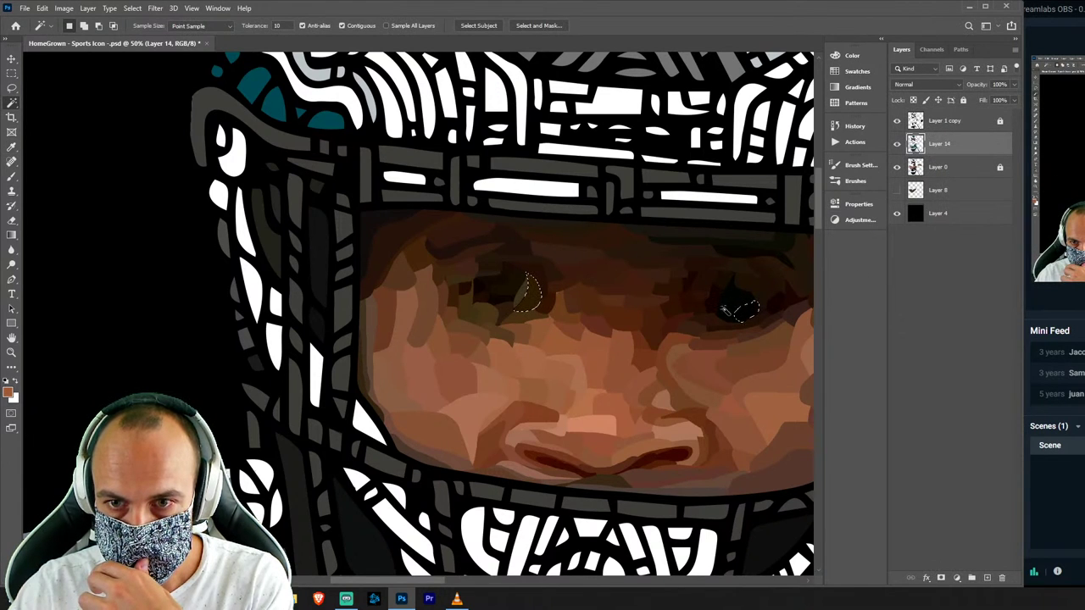
{"action": "key", "text": "ctrl+d"}
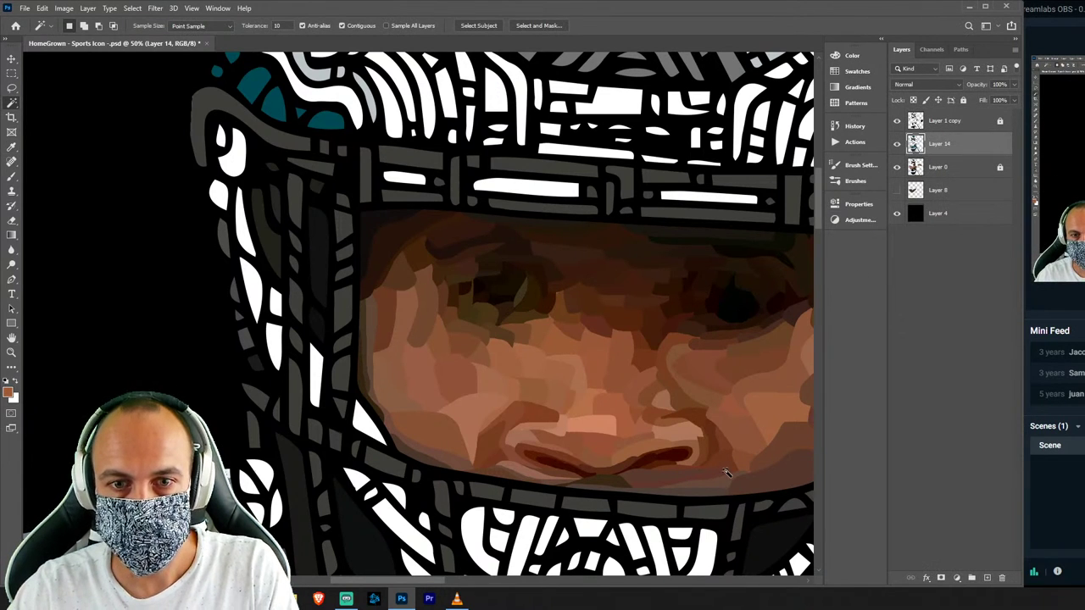
{"action": "key", "text": "ctrl+shift+d"}
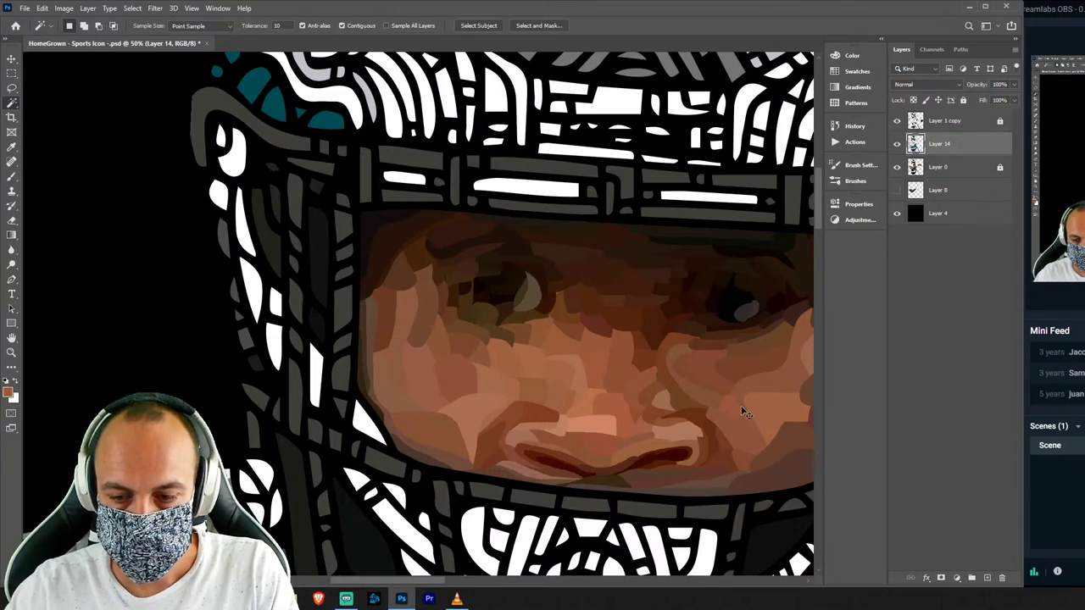
Review the whole player, then brighten the eye highlight with a second Levels adjustment.
{"action": "key", "text": "ctrl+minus"}
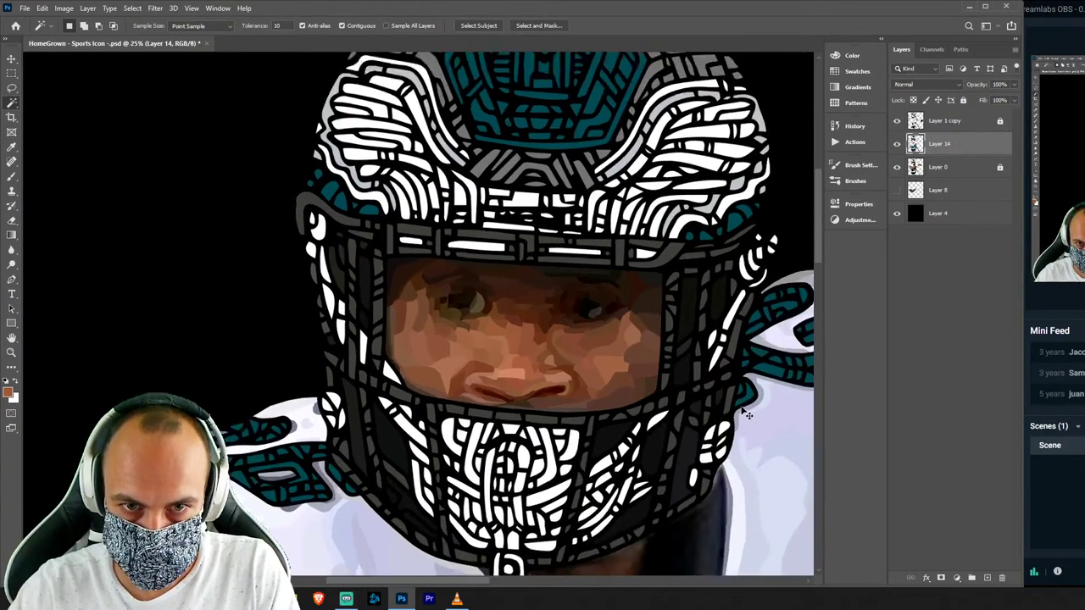
{"action": "key", "text": "ctrl+minus"}
{"action": "key", "text": "ctrl+minus"}
{"action": "key", "text": "ctrl+minus"}
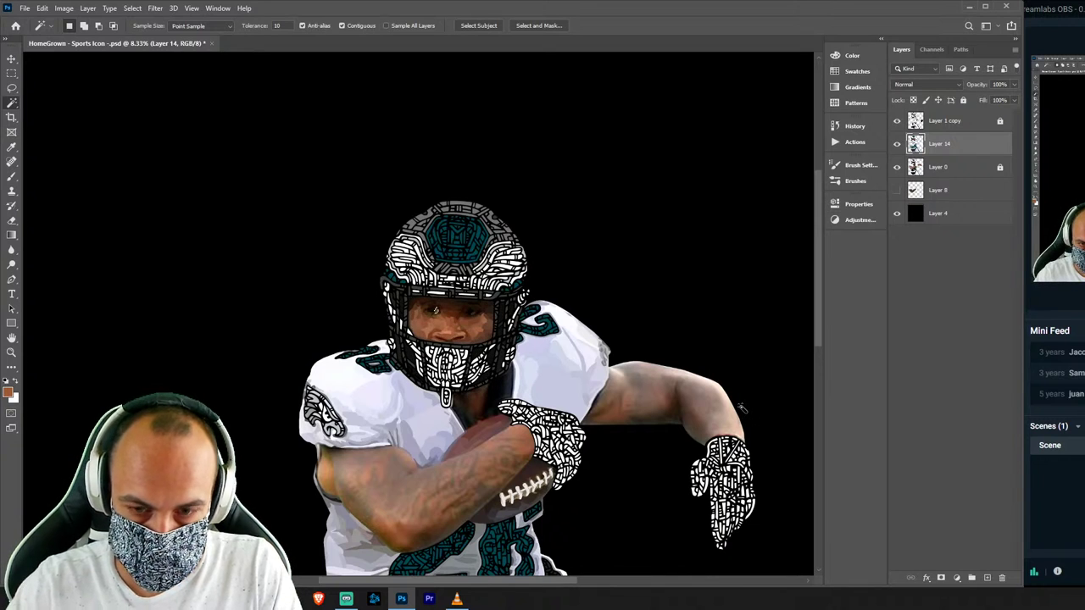
{"action": "key", "text": "ctrl+plus"}
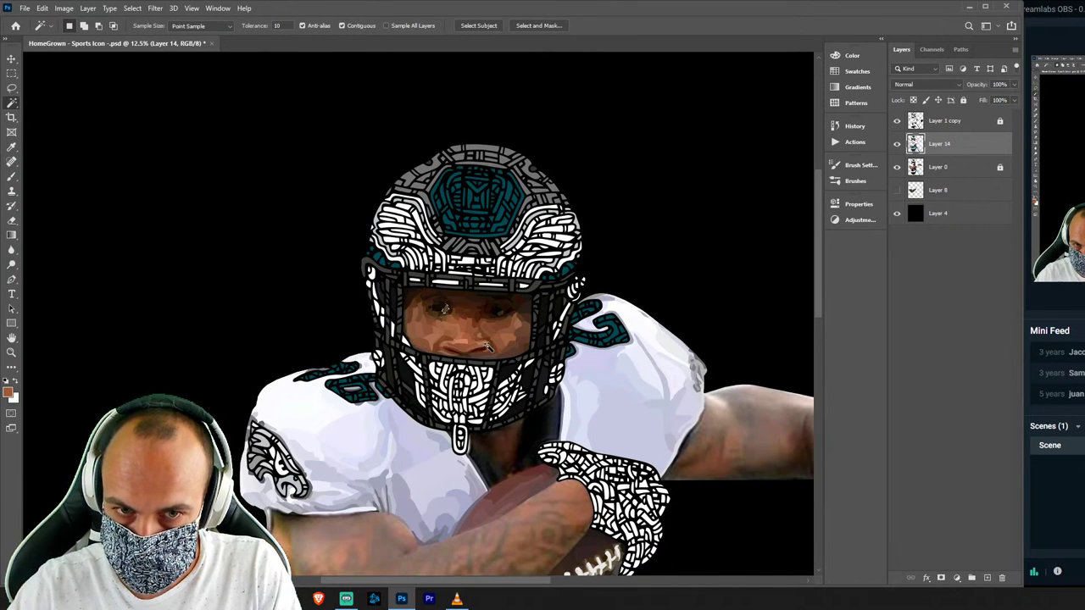
{"action": "key", "text": "v"}
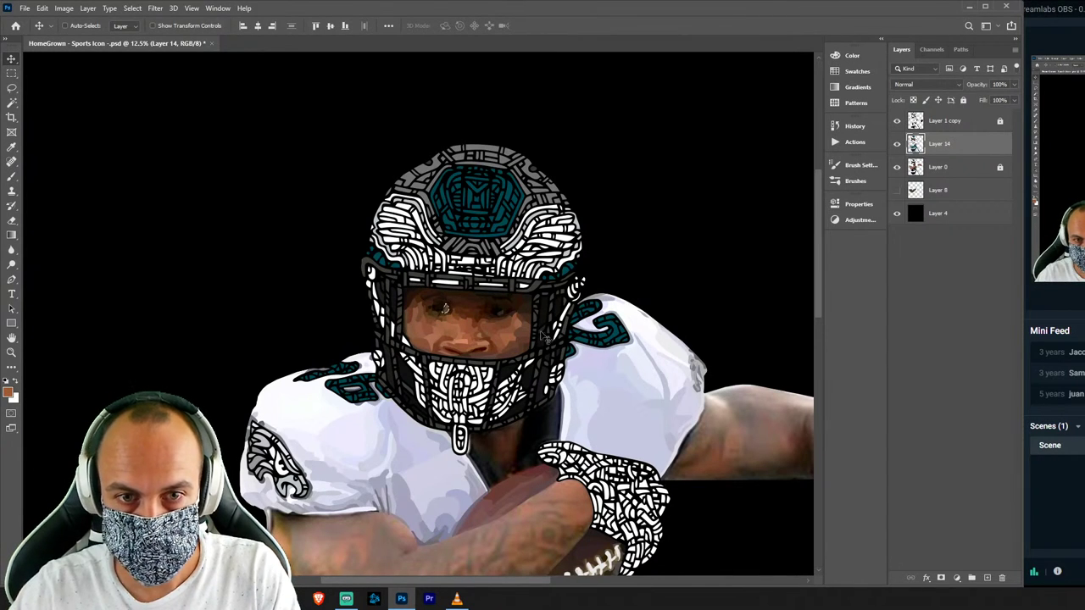
{"action": "key", "text": "w"}
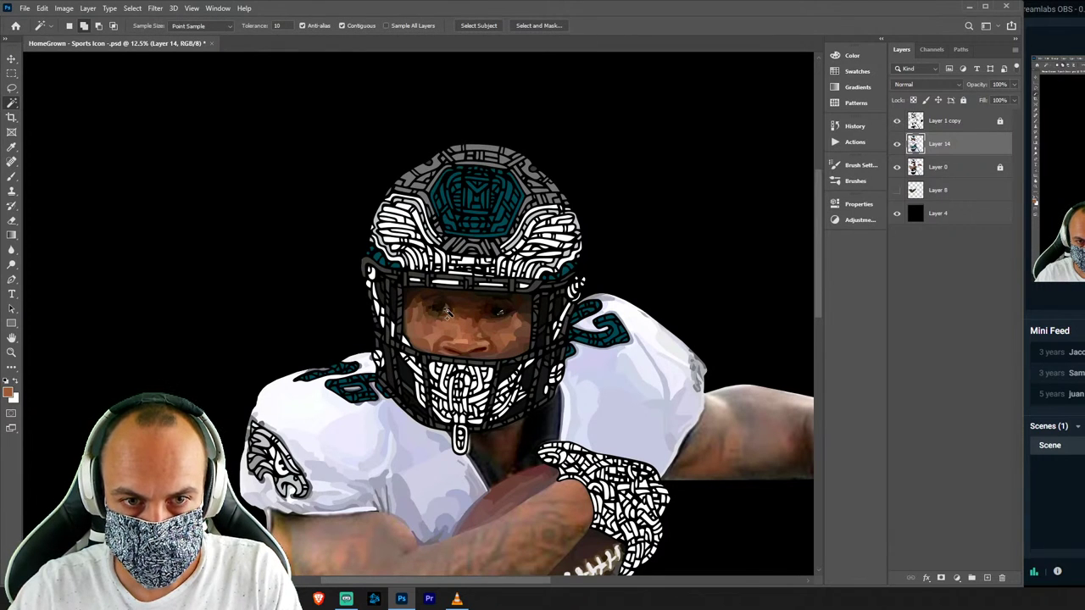
{"action": "key", "text": "ctrl+l"}
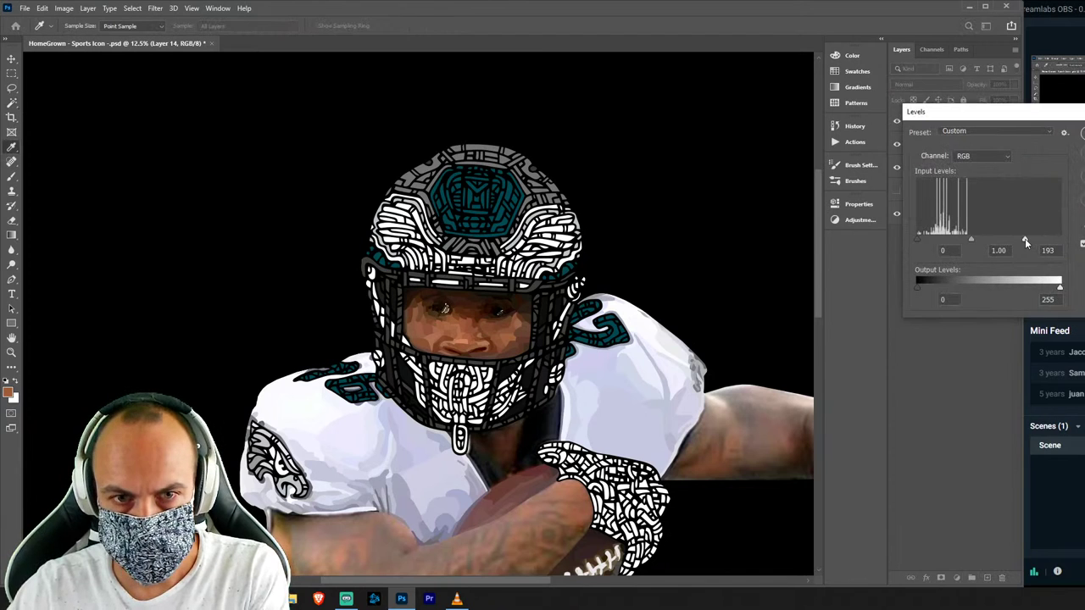
{"action": "left_click_drag", "start_coordinate": [1060, 240], "coordinate": [911, 250]}
{"action": "key", "text": "Return"}
{"action": "key", "text": "w"}
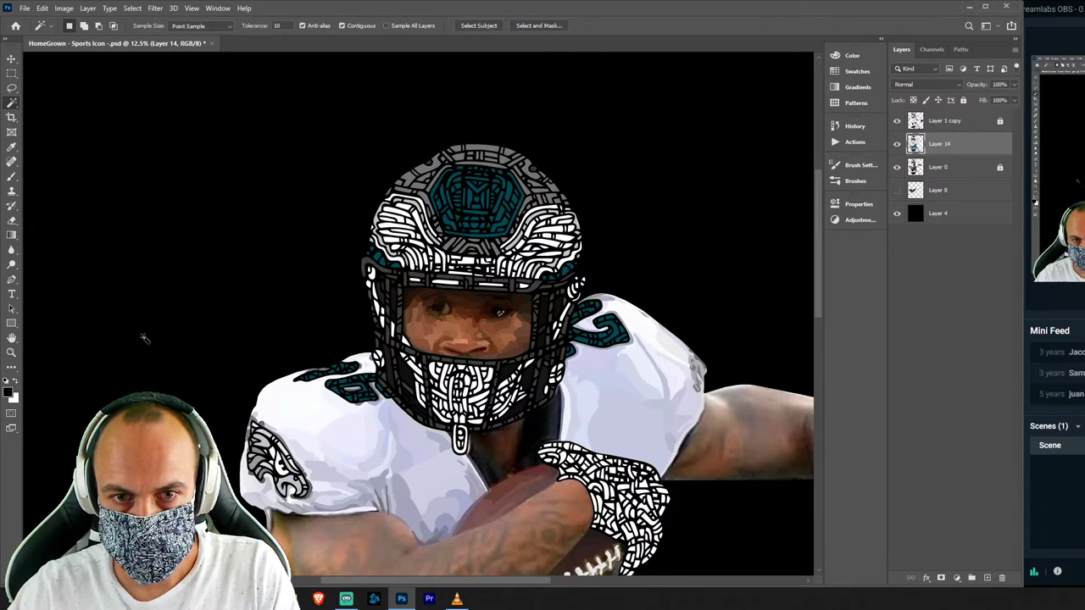
{"action": "key", "text": "v"}
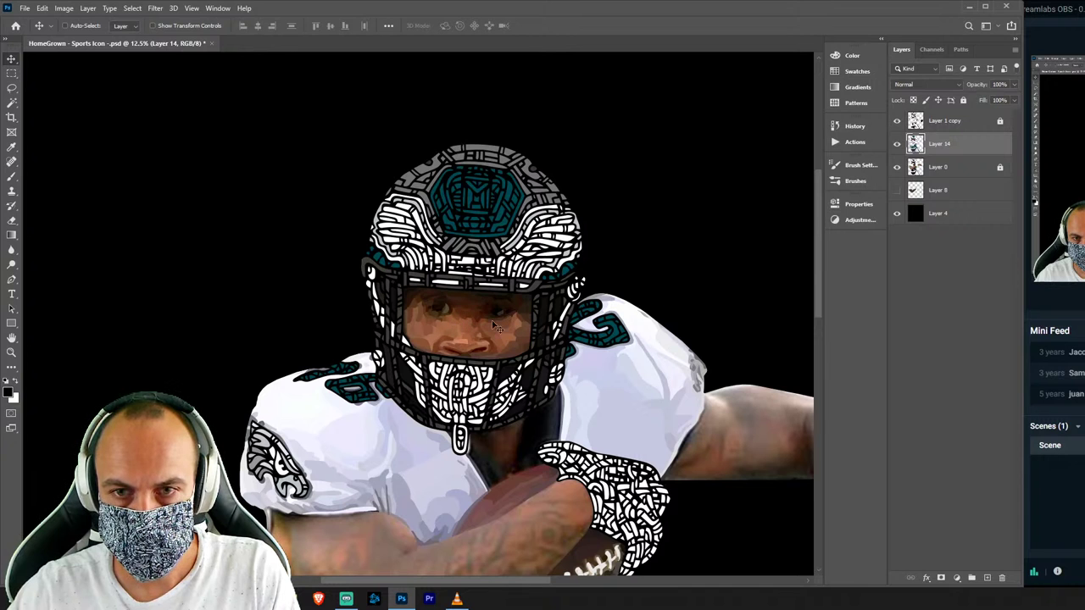
Compare the painted face with the photo and zoom in on the face.
{"action": "left_click", "coordinate": [898, 143]}
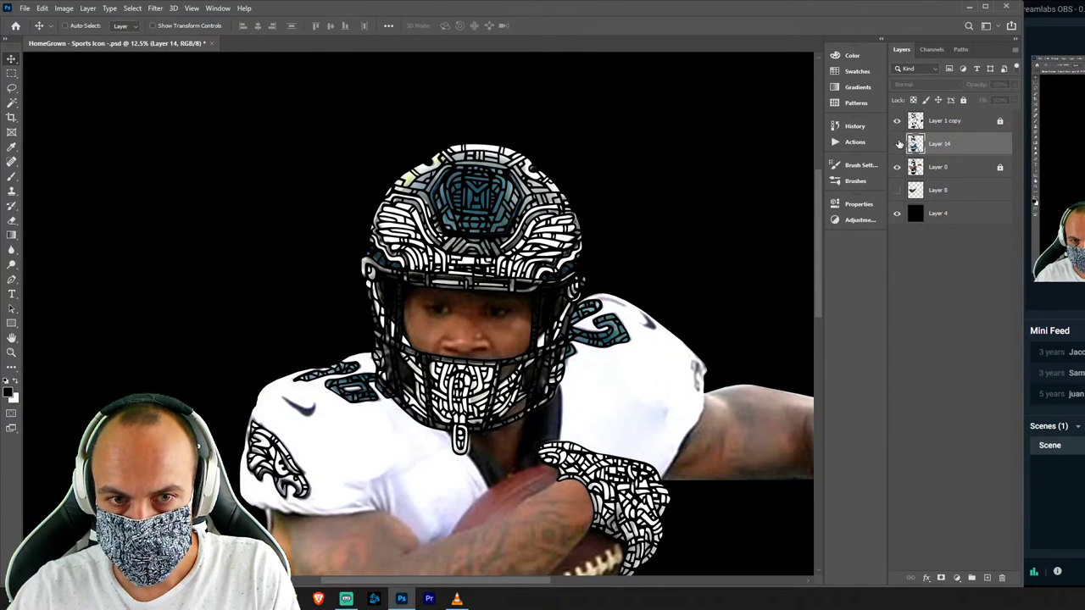
{"action": "left_click", "coordinate": [898, 143]}
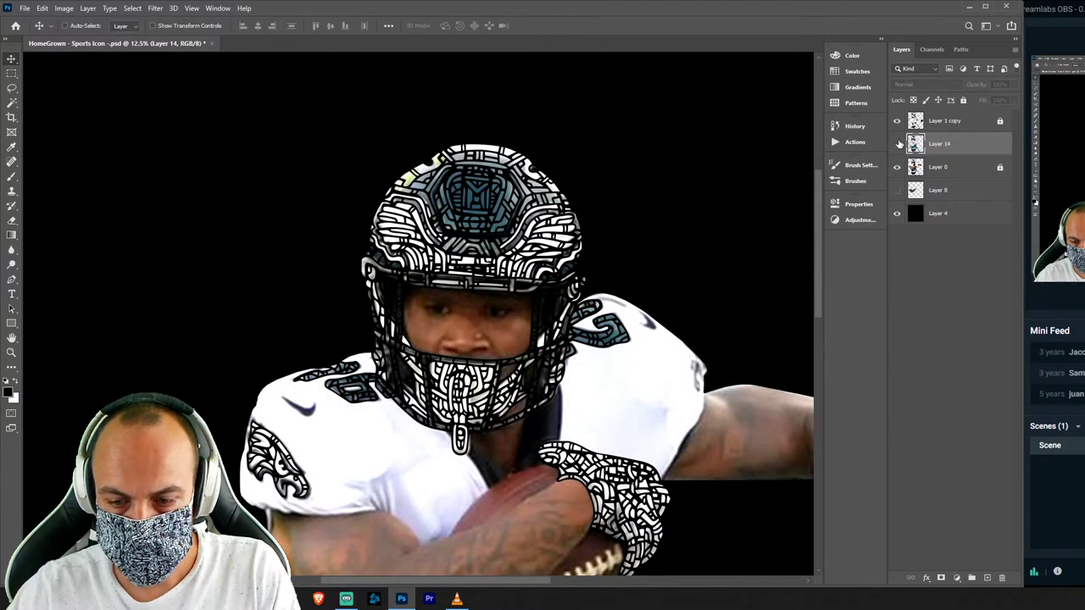
{"action": "key", "text": "ctrl+plus"}
{"action": "key", "text": "ctrl+plus"}
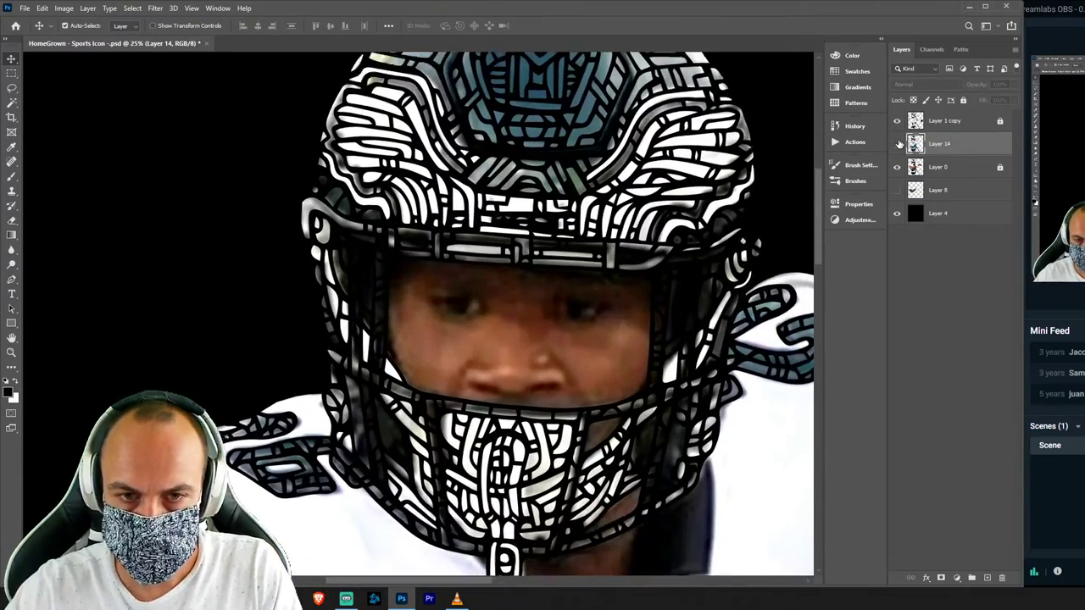
{"action": "key", "text": "ctrl+plus"}
{"action": "key", "text": "ctrl+plus"}
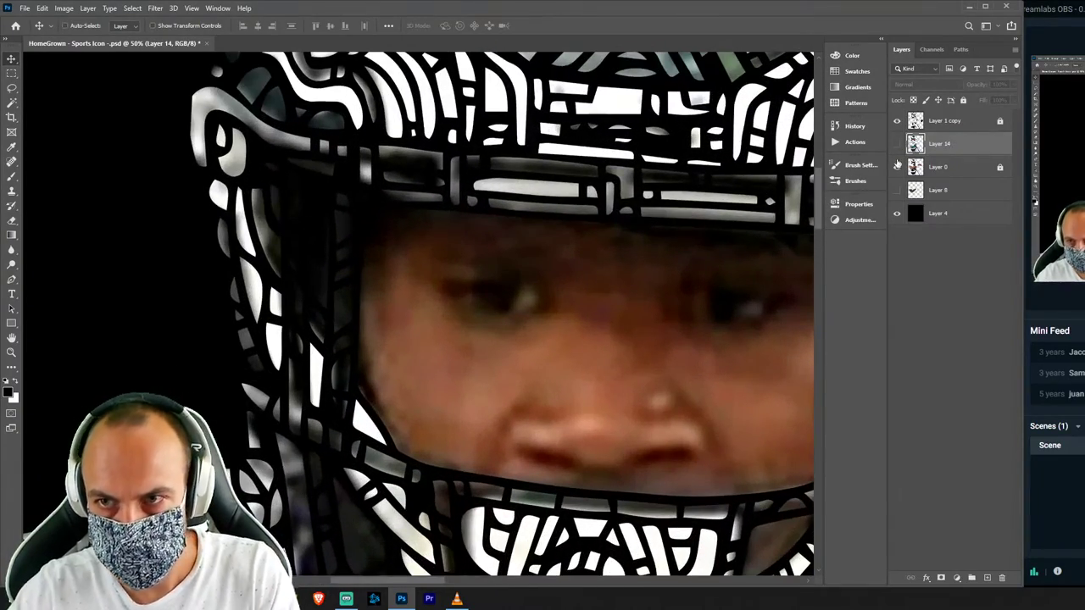
{"action": "left_click", "coordinate": [898, 166]}
{"action": "left_click", "coordinate": [898, 166]}
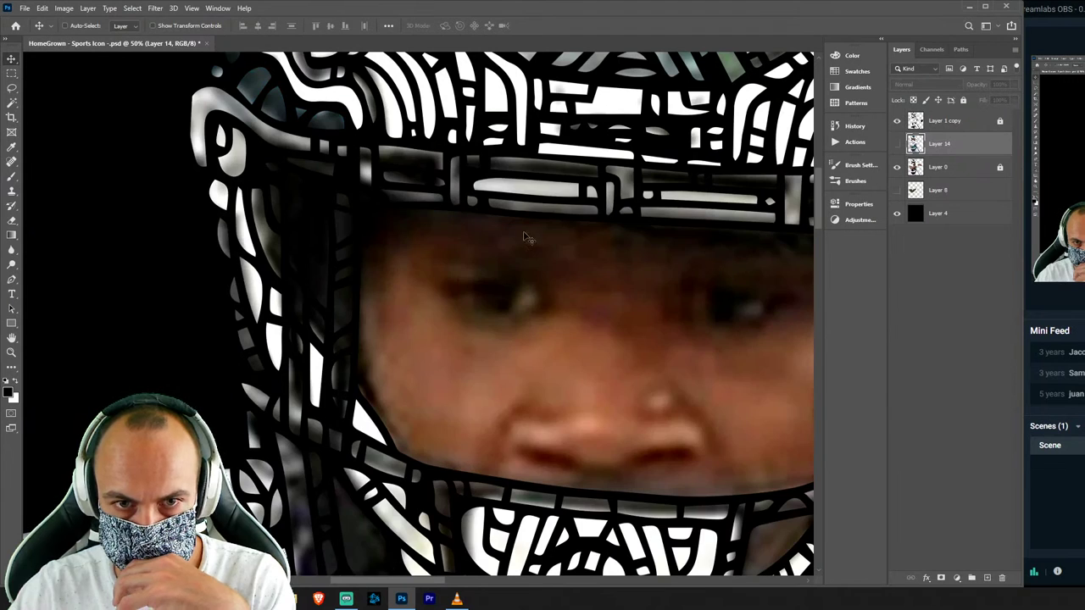
Lasso a small highlight shape above the left eye and add a new empty Layer 15.
{"action": "key", "text": "l"}
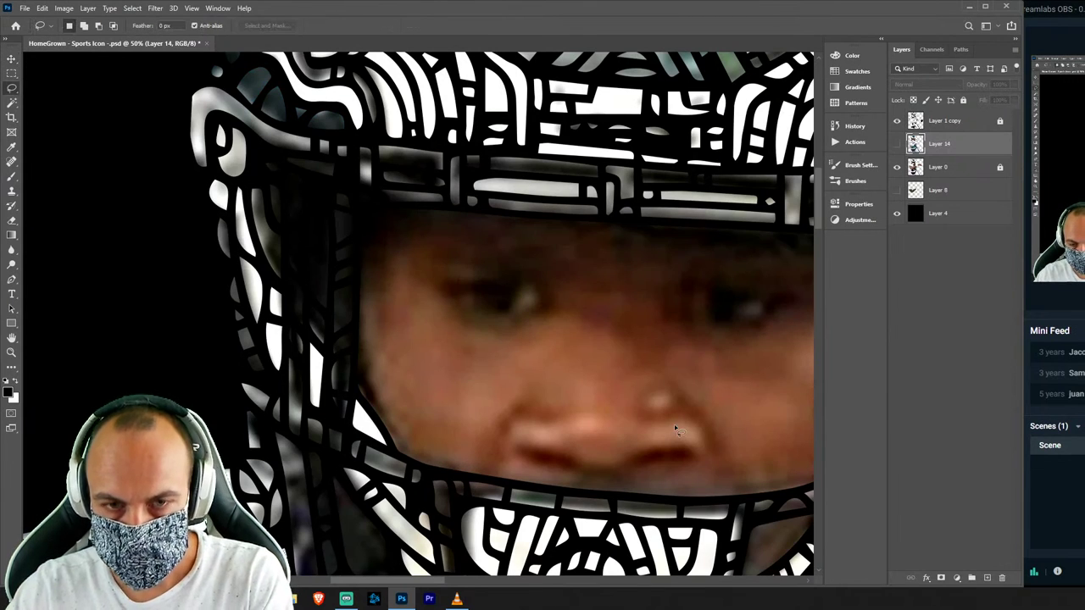
{"action": "mouse_move", "coordinate": [519, 289]}
{"action": "left_mouse_down"}
{"action": "mouse_move", "coordinate": [492, 283]}
{"action": "mouse_move", "coordinate": [529, 291]}
{"action": "left_mouse_up"}
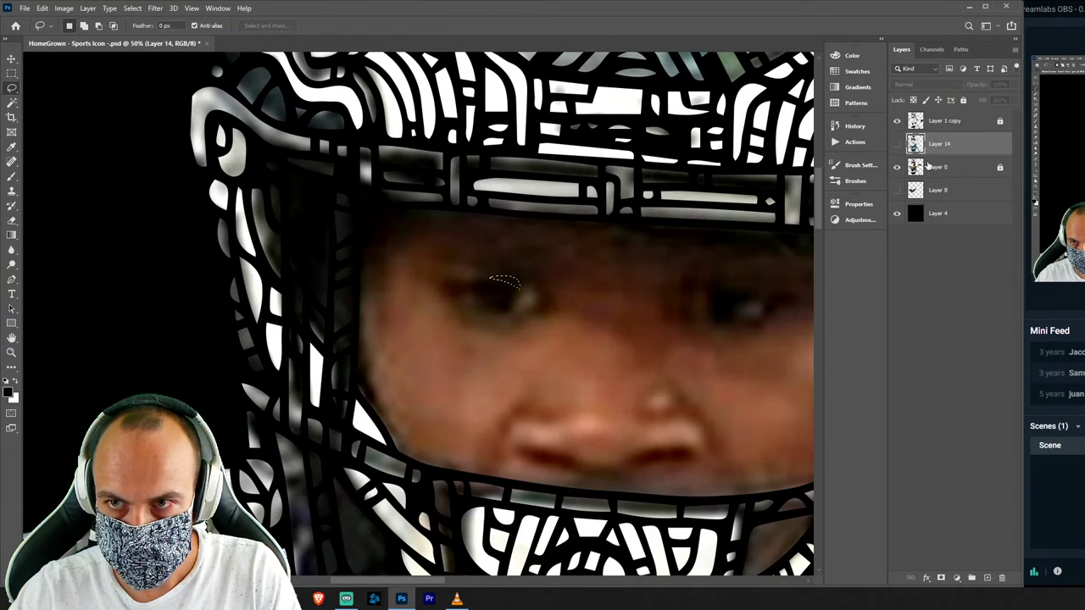
{"action": "left_click", "coordinate": [897, 144]}
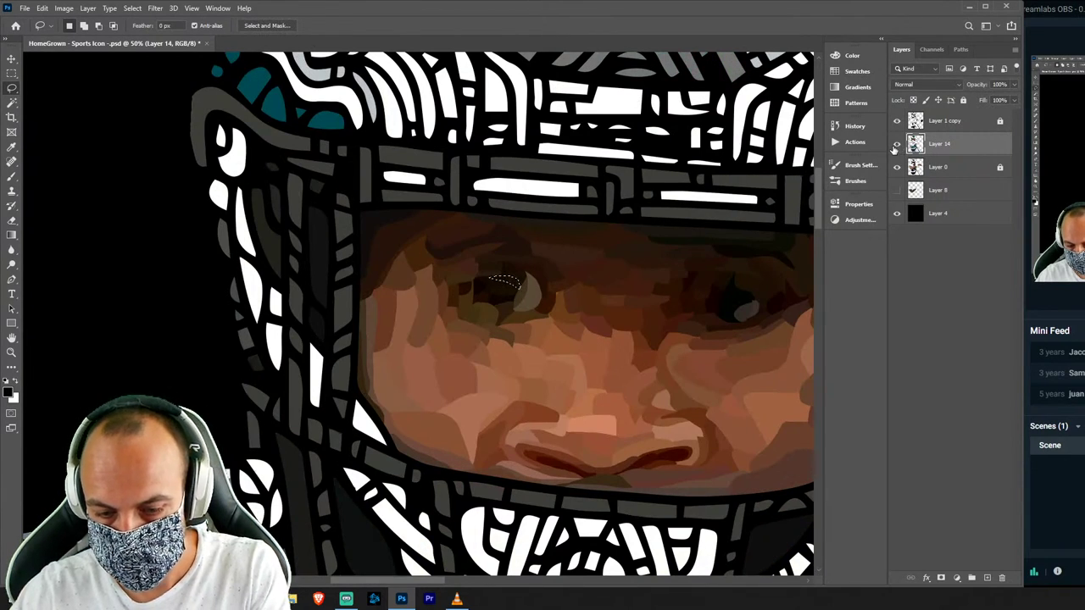
{"action": "key", "text": "ctrl+shift+n"}
{"action": "key", "text": "Return"}
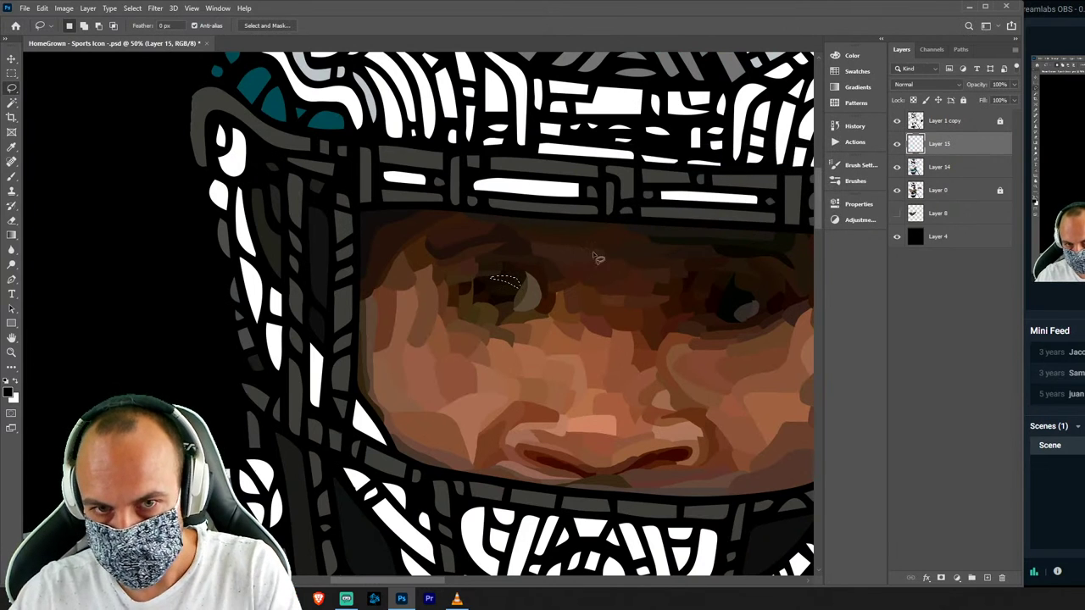
Compare Layer 14 against the photo and clear the small lasso selection.
{"action": "left_click", "coordinate": [897, 167]}
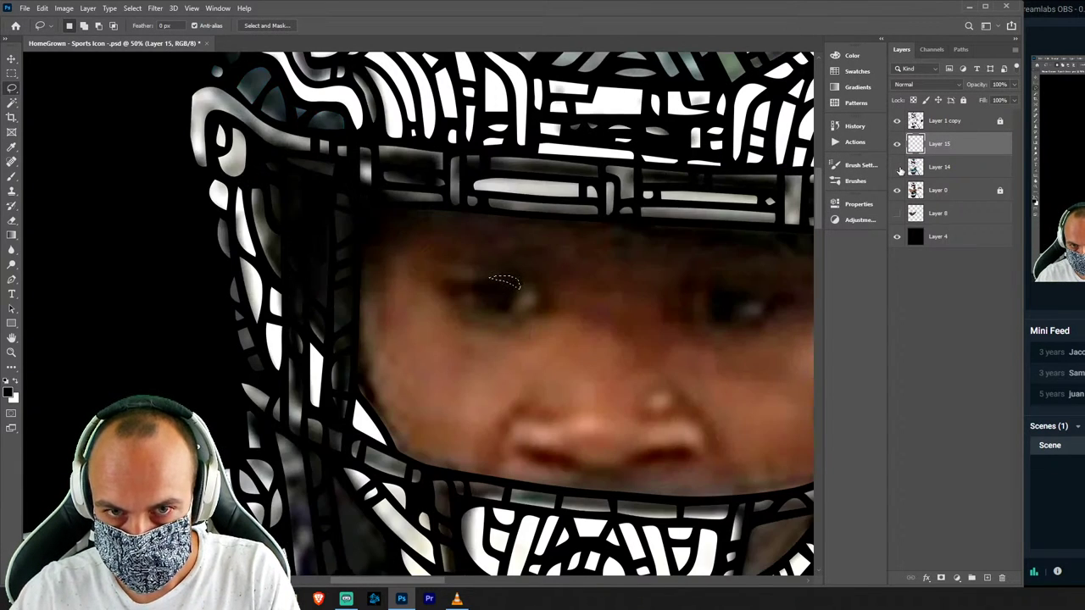
{"action": "left_click", "coordinate": [897, 167]}
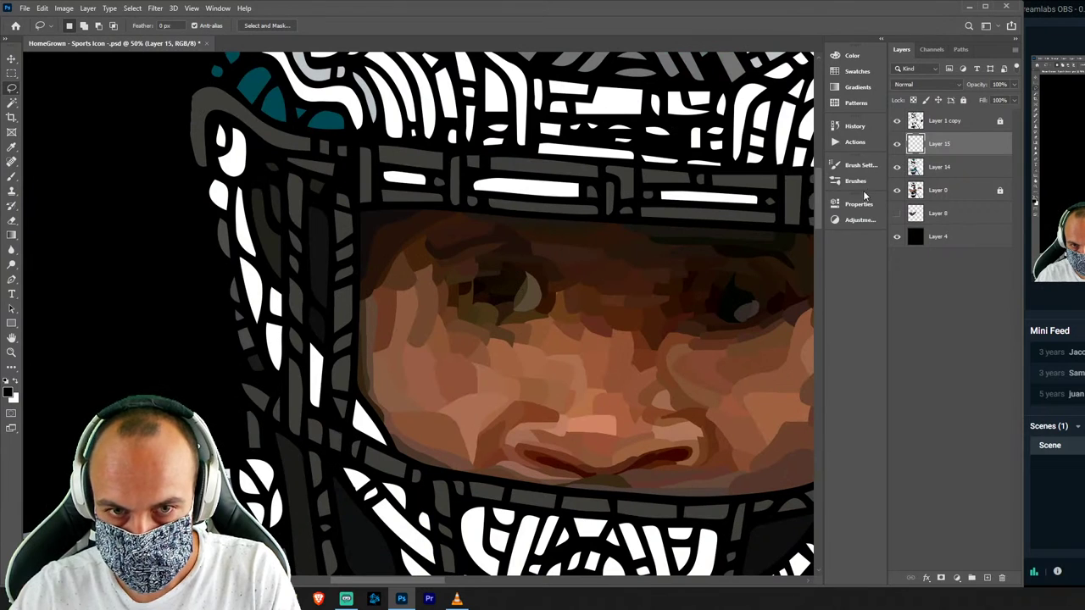
{"action": "left_click", "coordinate": [550, 314]}
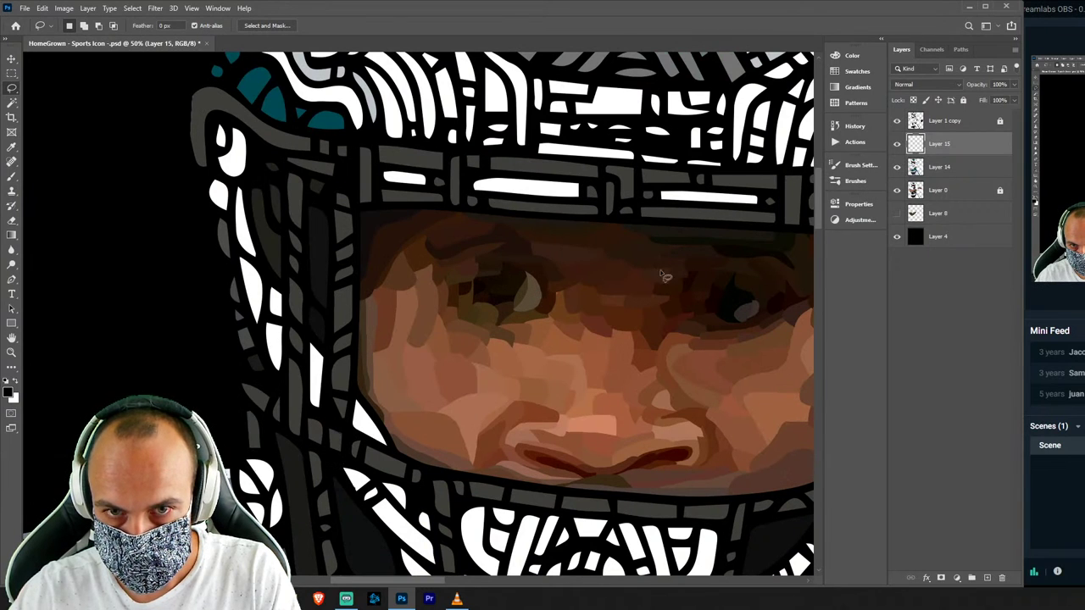
{"action": "left_click", "coordinate": [897, 168]}
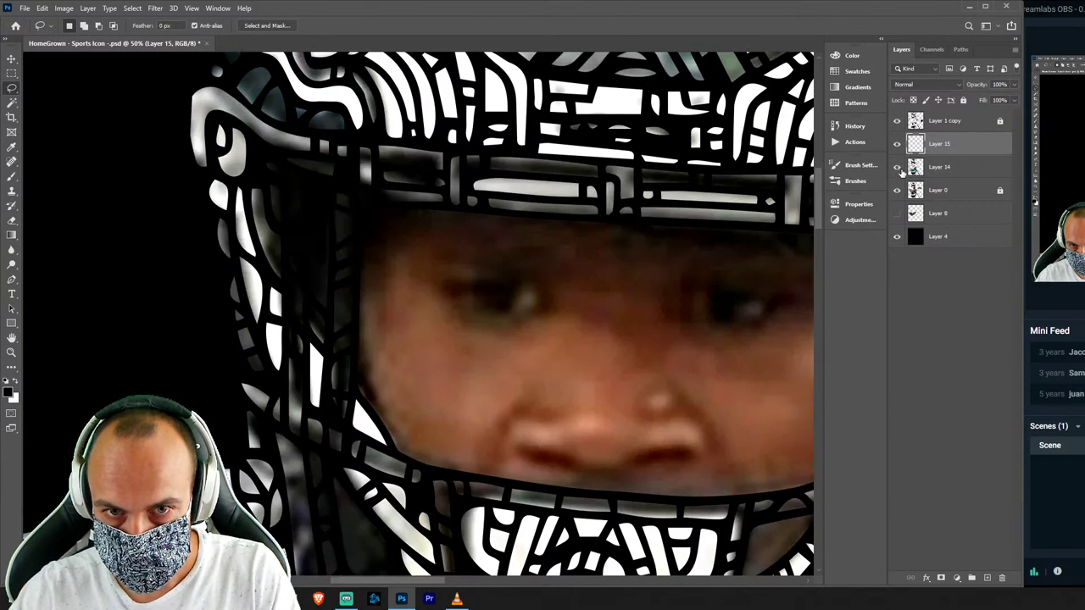
{"action": "left_click", "coordinate": [897, 167]}
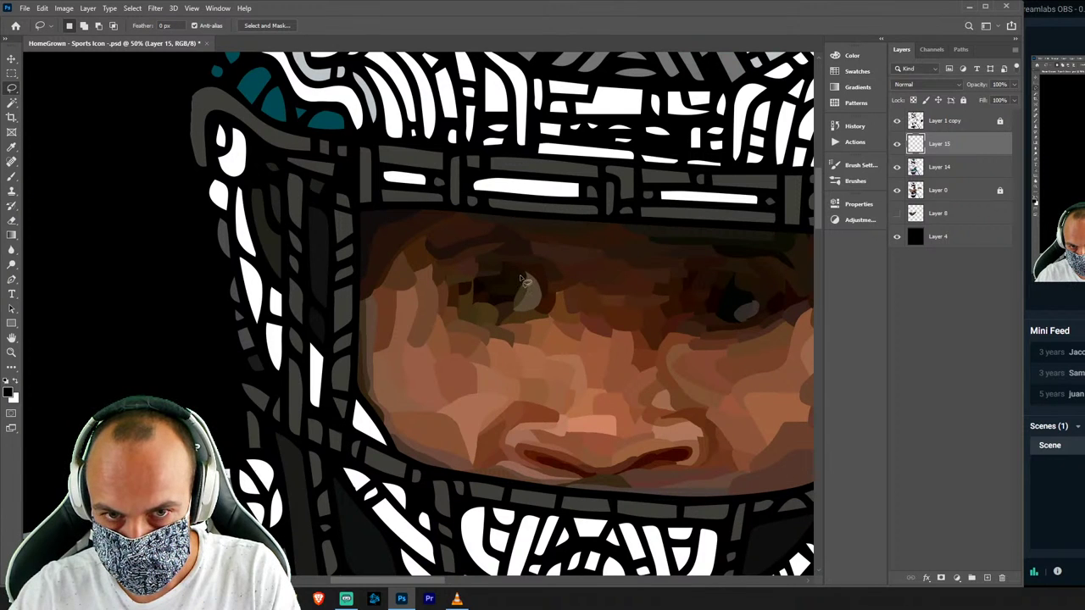
Lasso the left-eye highlight and darken it on Layer 14 with Levels, black input about 36.
{"action": "mouse_move", "coordinate": [542, 310]}
{"action": "left_mouse_down"}
{"action": "mouse_move", "coordinate": [545, 290]}
{"action": "mouse_move", "coordinate": [517, 291]}
{"action": "mouse_move", "coordinate": [549, 307]}
{"action": "mouse_move", "coordinate": [523, 277]}
{"action": "mouse_move", "coordinate": [542, 297]}
{"action": "left_mouse_up"}
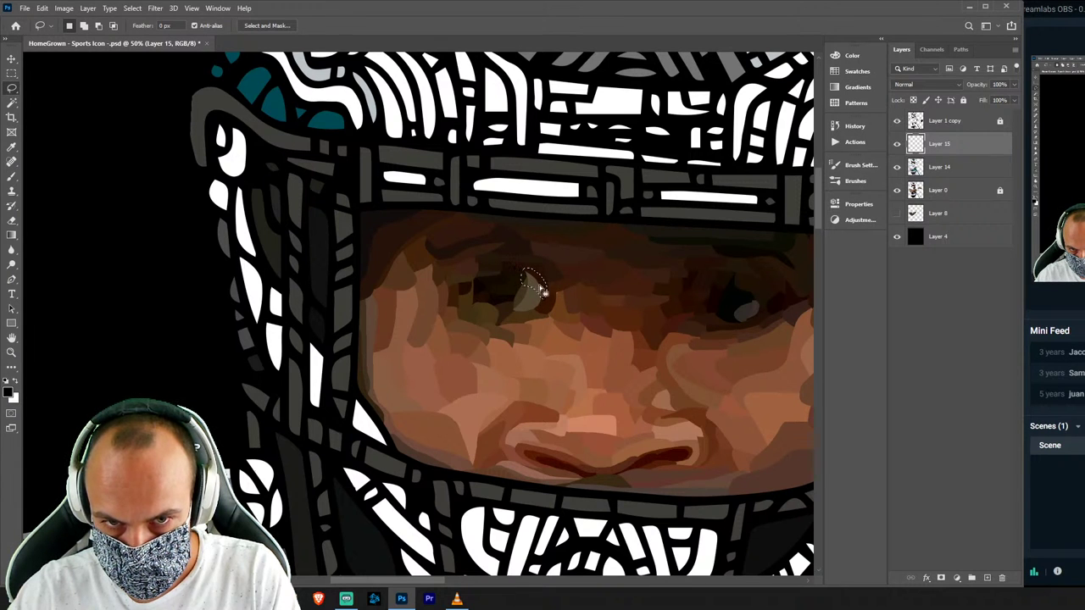
{"action": "key", "text": "ctrl+l"}
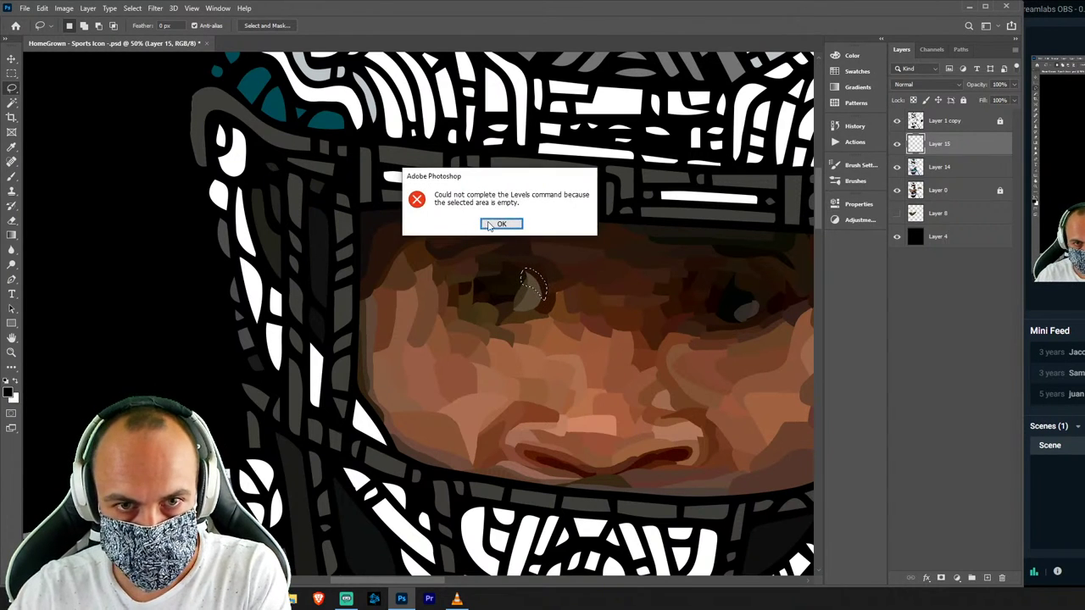
{"action": "left_click", "coordinate": [501, 224]}
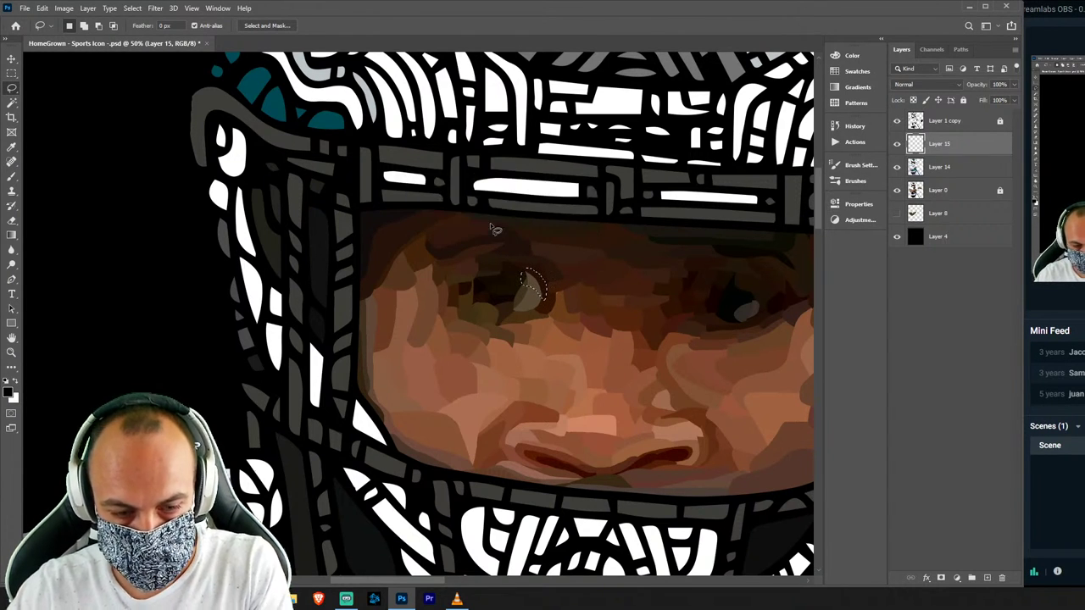
{"action": "left_click", "coordinate": [951, 168]}
{"action": "key", "text": "ctrl+l"}
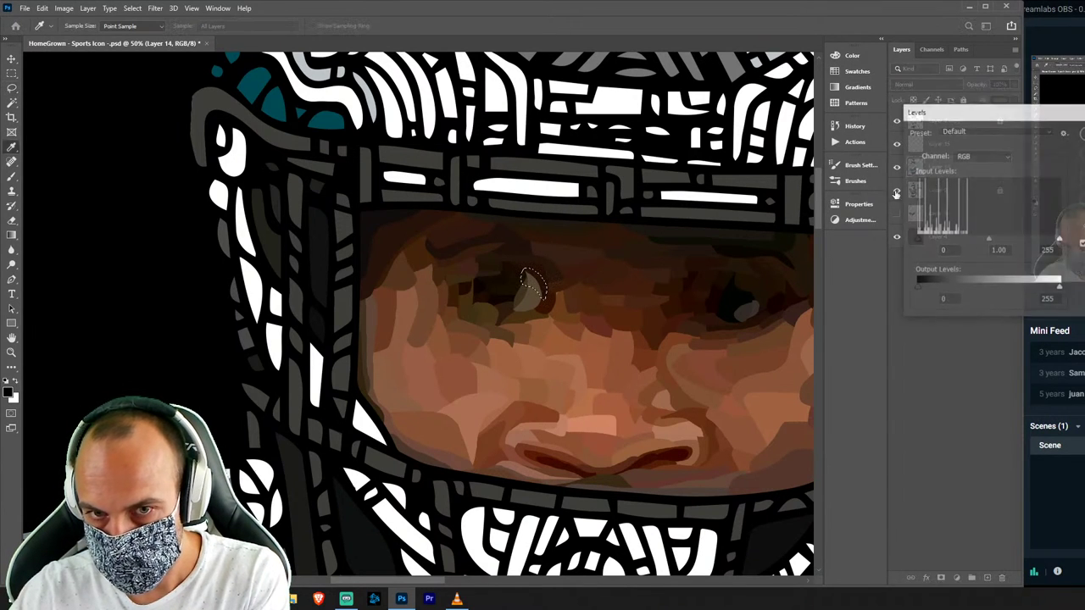
{"action": "left_click_drag", "start_coordinate": [924, 246], "coordinate": [938, 245]}
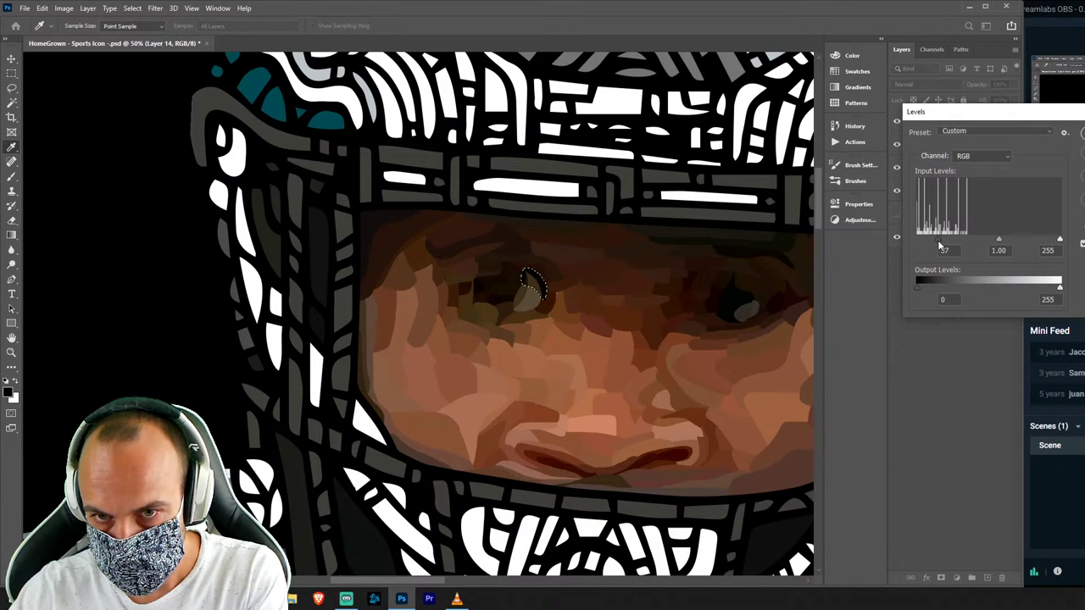
{"action": "key", "text": "Return"}
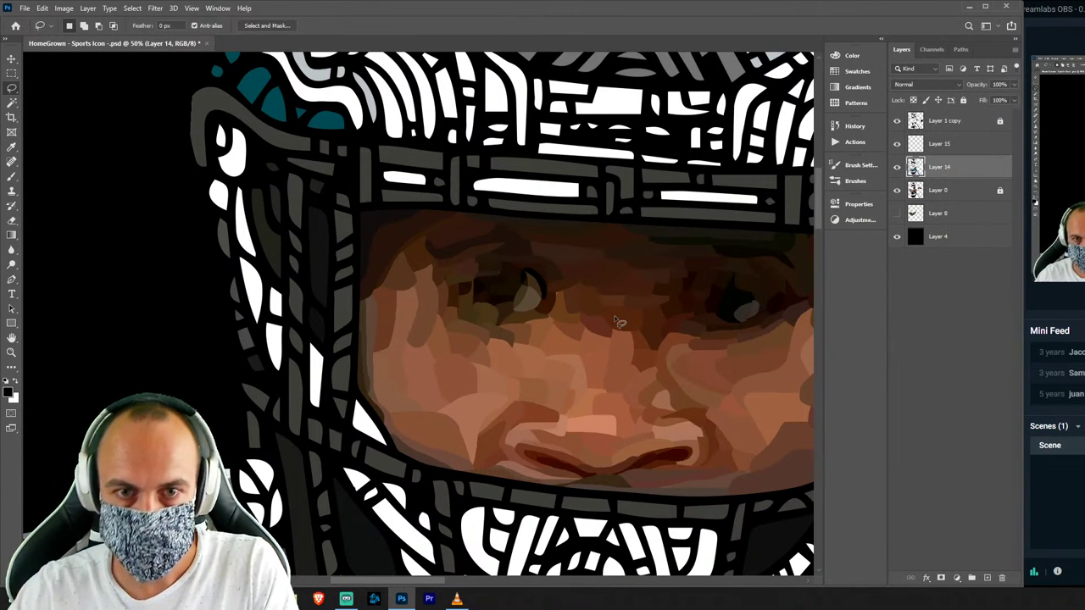
{"action": "key", "text": "ctrl+minus"}
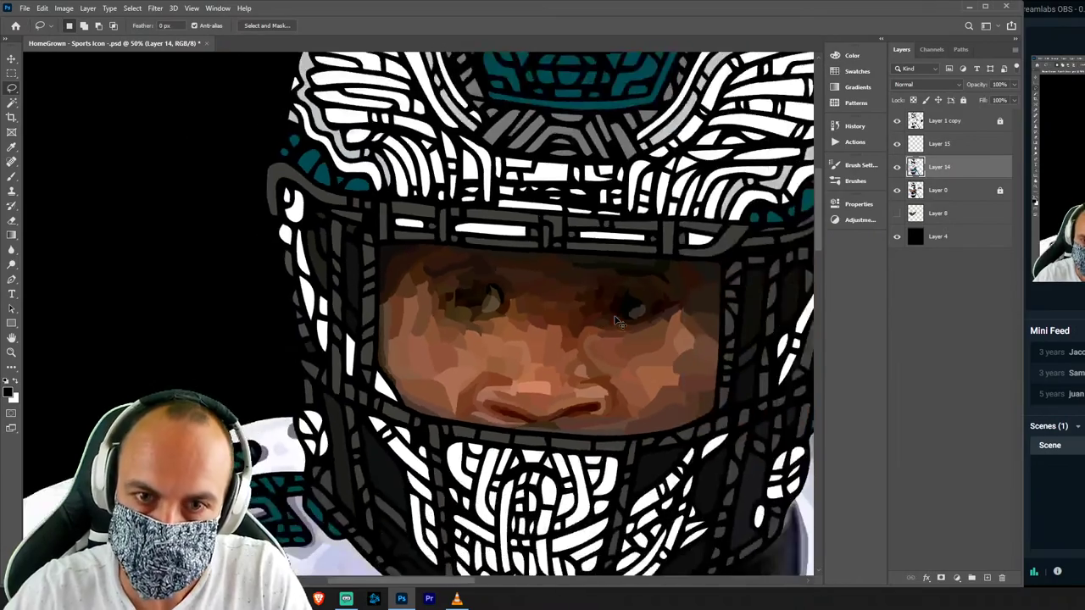
{"action": "key", "text": "ctrl+minus"}
{"action": "key", "text": "ctrl+minus"}
{"action": "key", "text": "ctrl+minus"}
{"action": "key", "text": "ctrl+minus"}
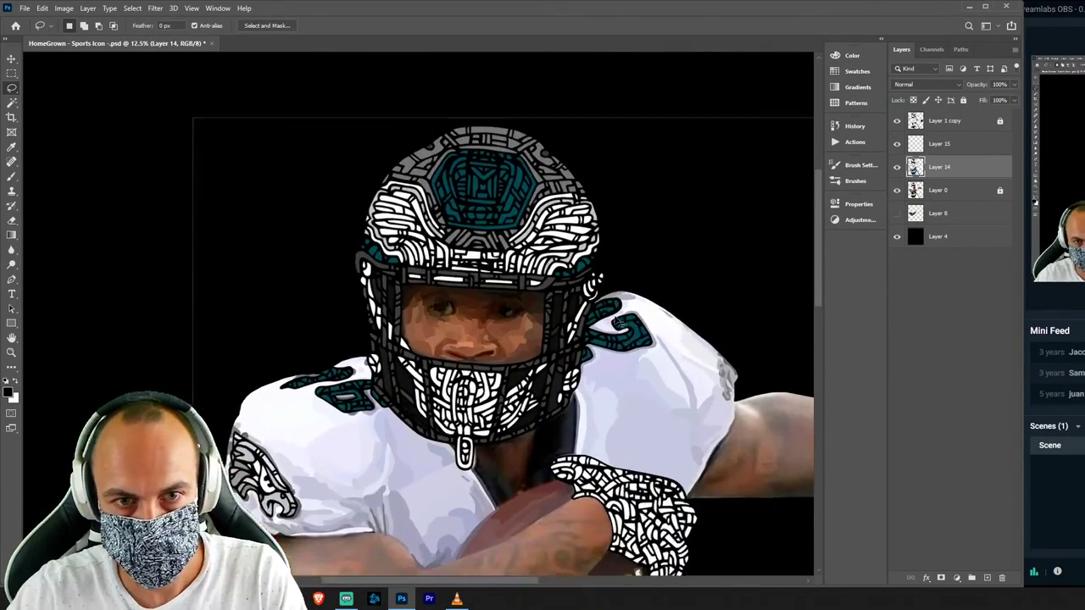
{"action": "key", "text": "ctrl+minus"}
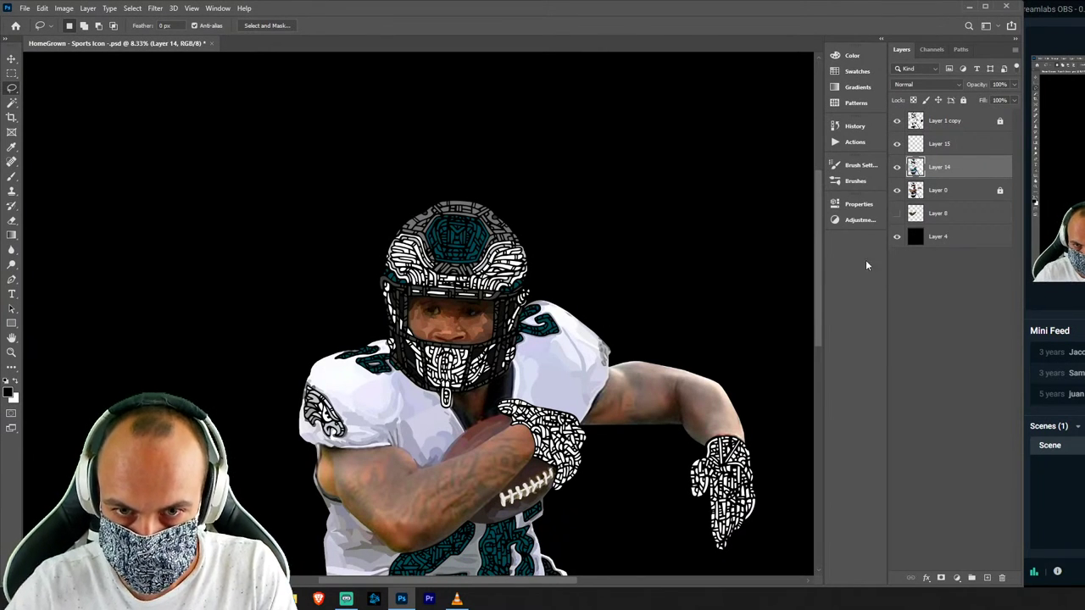
{"action": "key", "text": "v"}
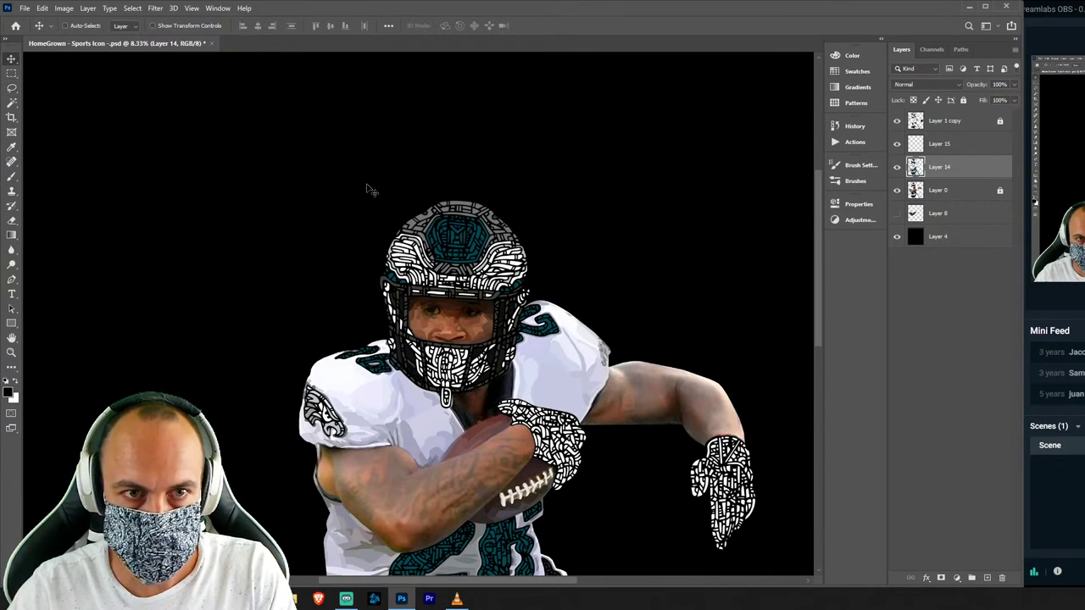
{"action": "left_click_drag", "start_coordinate": [550, 336], "coordinate": [527, 226]}
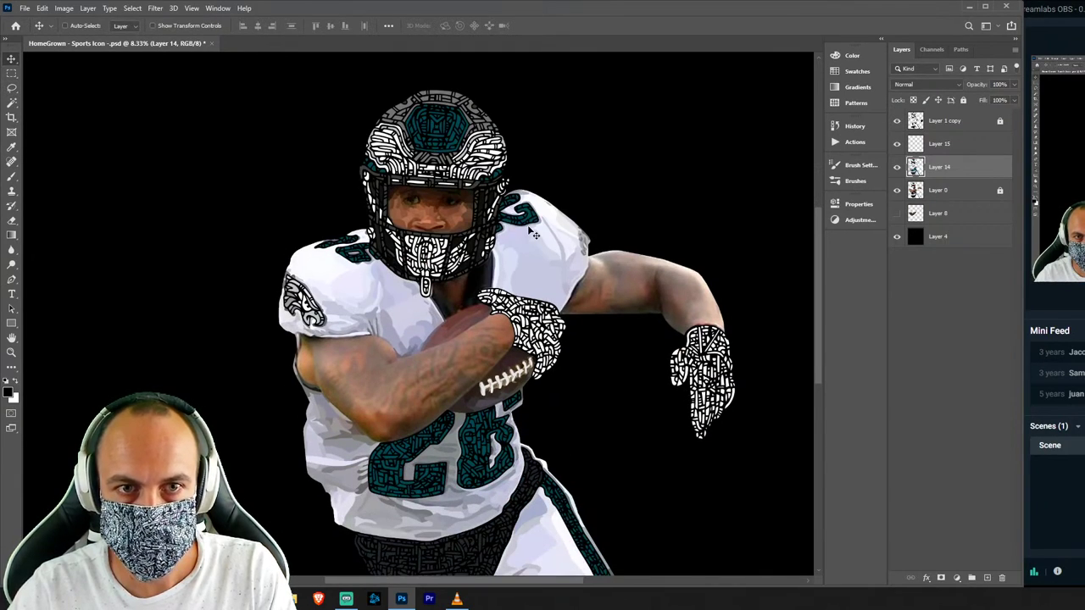
{"action": "key", "text": "ctrl+plus"}
{"action": "scroll", "coordinate": [532, 231], "scroll_direction": "down", "scroll_amount": 2}
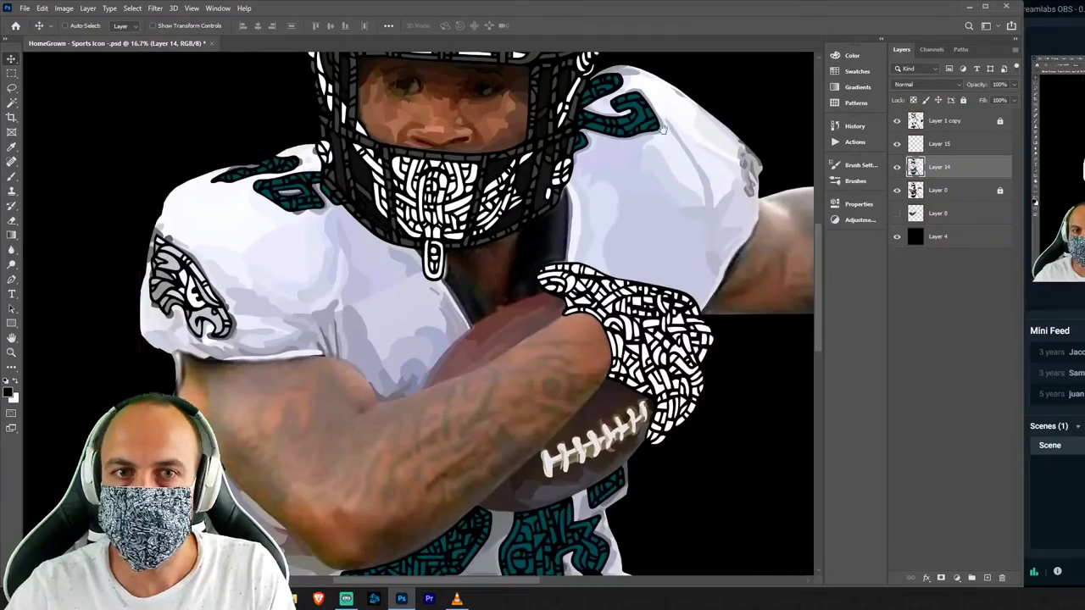
{"action": "scroll", "coordinate": [594, 263], "scroll_direction": "up", "scroll_amount": 3}
{"action": "scroll", "coordinate": [669, 303], "scroll_direction": "up", "scroll_amount": 3}
{"action": "scroll", "coordinate": [670, 304], "scroll_direction": "up", "scroll_amount": 1}
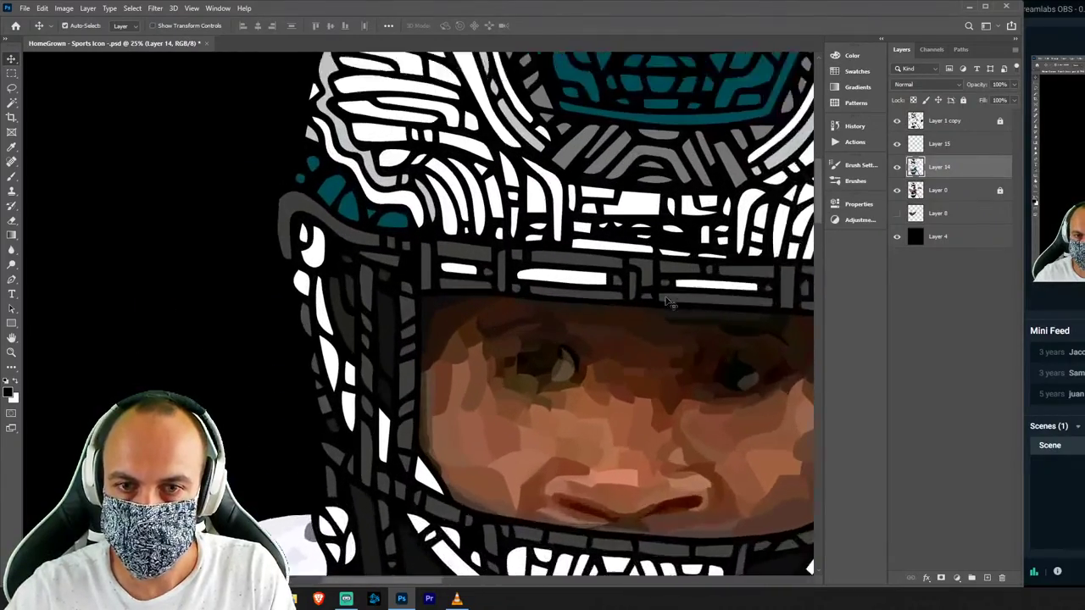
{"action": "scroll", "coordinate": [671, 303], "scroll_direction": "up", "scroll_amount": 1}
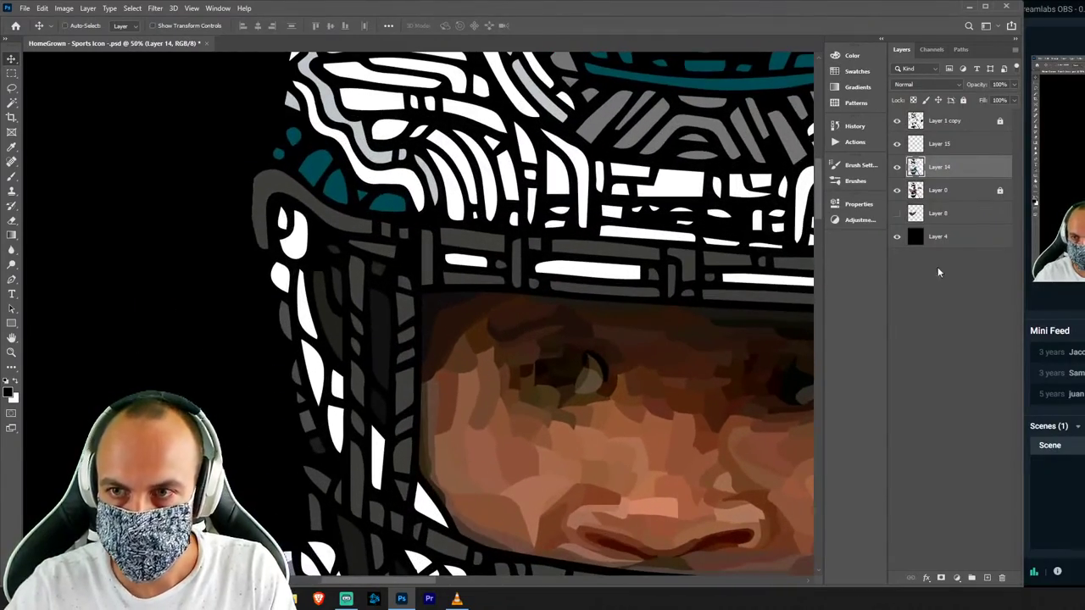
Trace around the left-eye highlight and attempt painting it, dismissing the hidden-layer error.
{"action": "left_click", "coordinate": [896, 167]}
{"action": "left_click", "coordinate": [897, 167]}
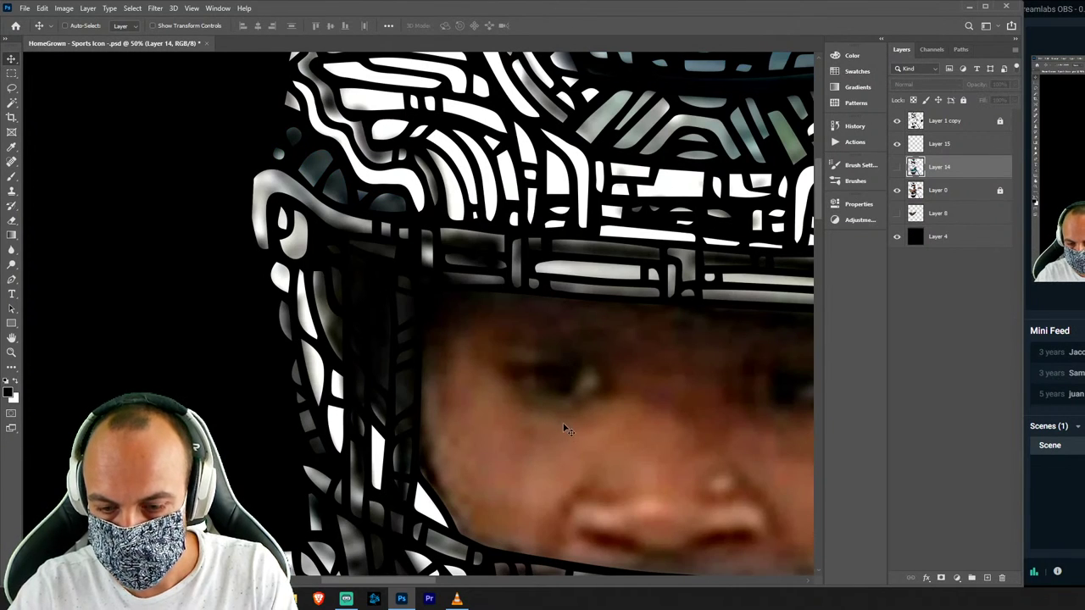
{"action": "key", "text": "l"}
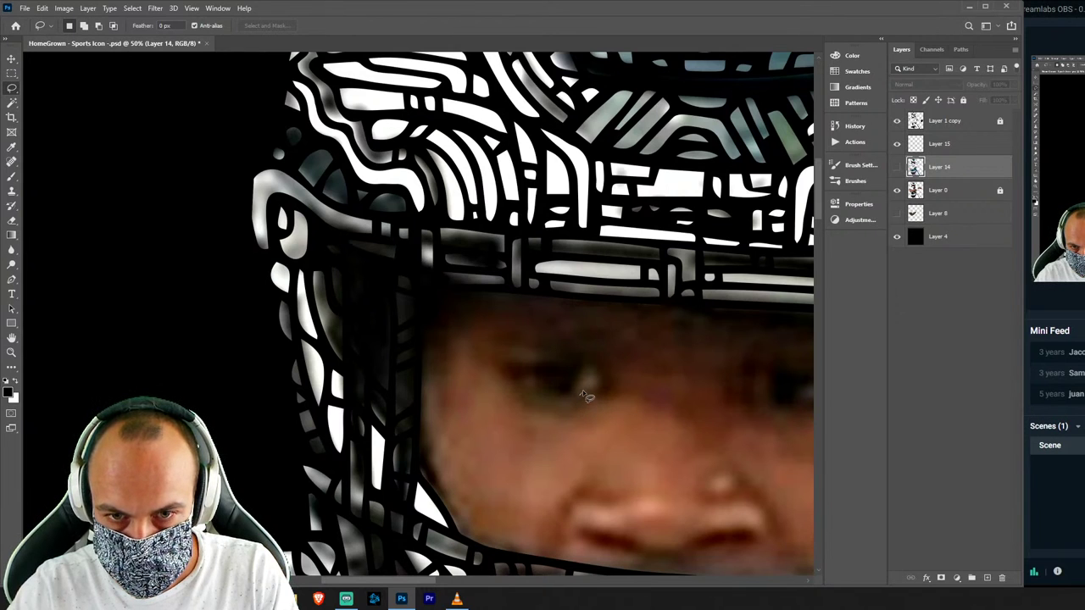
{"action": "left_click_drag", "start_coordinate": [580, 395], "coordinate": [595, 385]}
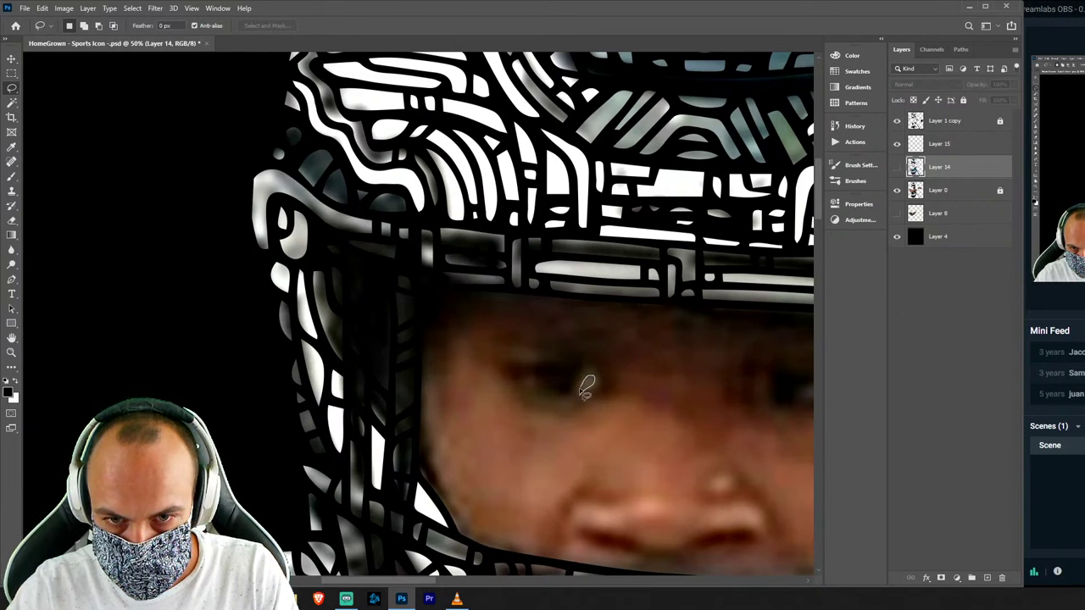
{"action": "key", "text": "b"}
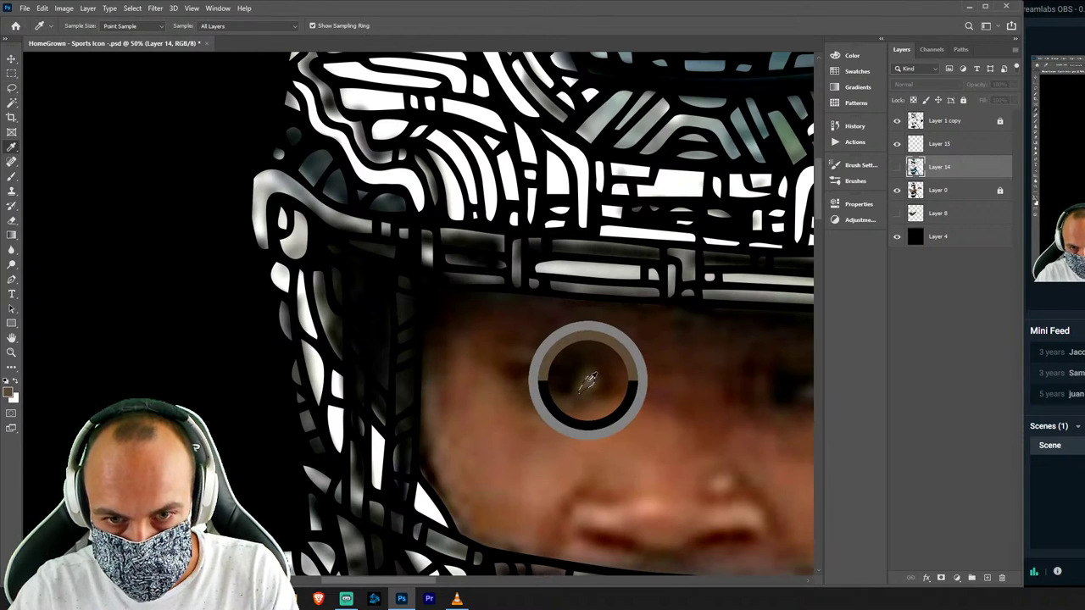
{"action": "left_click", "coordinate": [587, 384]}
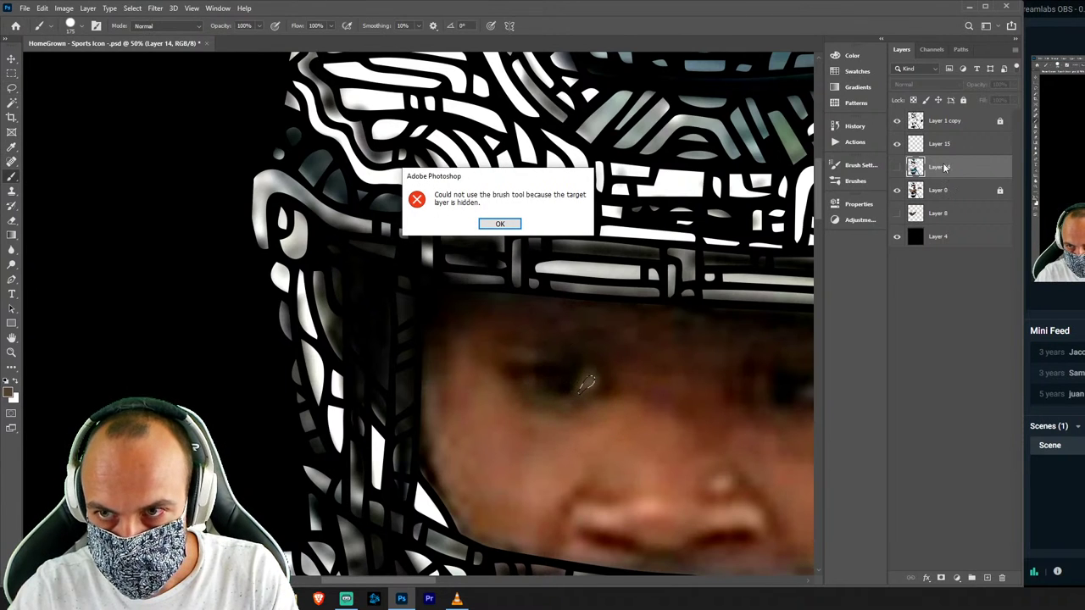
{"action": "key", "text": "Return"}
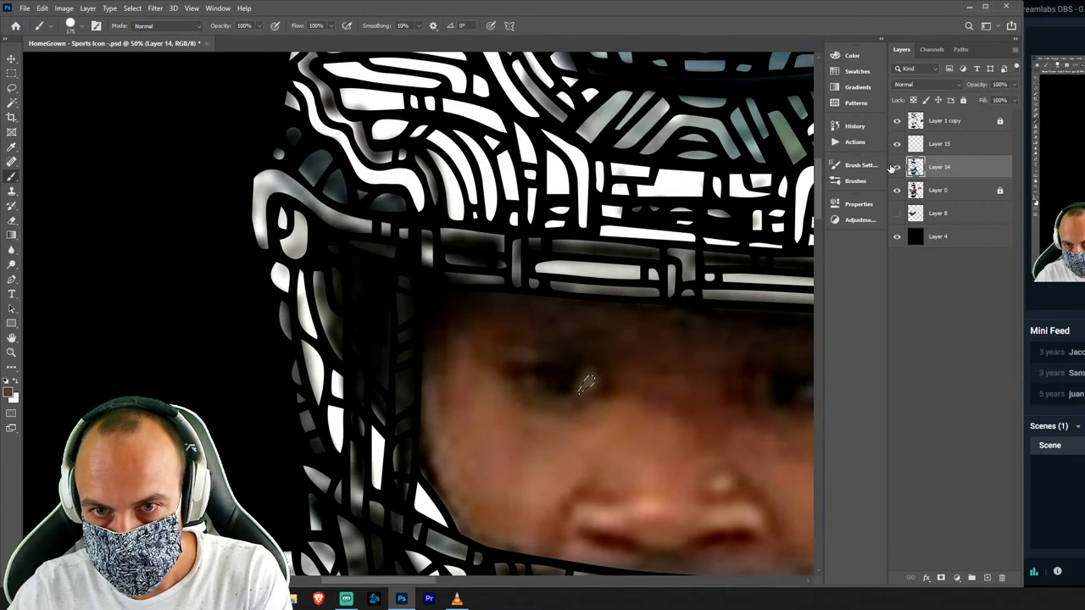
Merge Layers 15 and 14 into Layer 15, save, and zoom out to the full player.
{"action": "left_click", "coordinate": [897, 167]}
{"action": "left_click", "coordinate": [953, 143]}
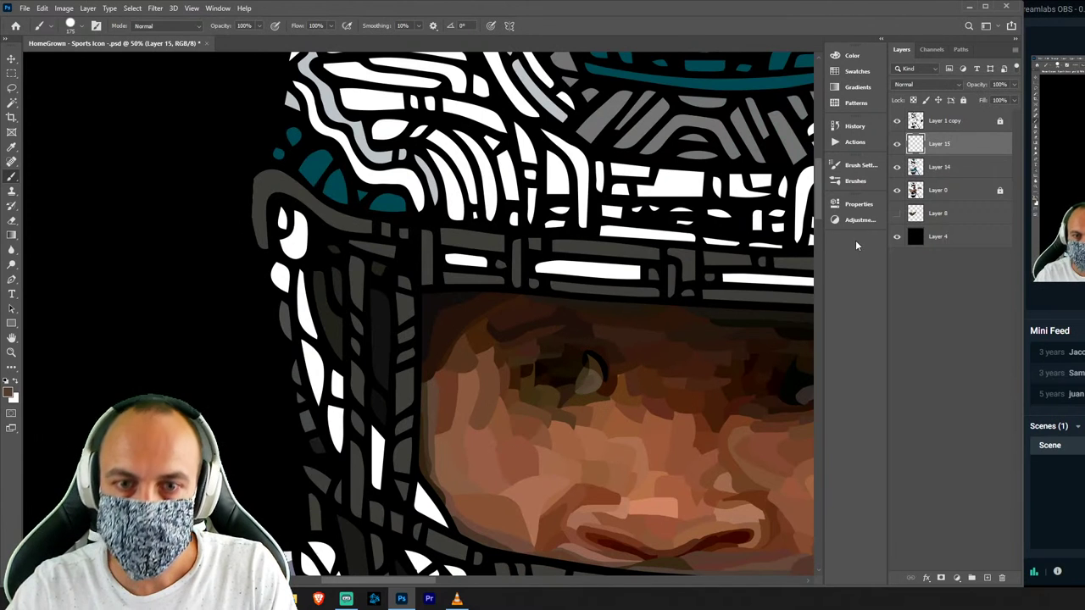
{"action": "left_click", "coordinate": [972, 177], "text": "shift"}
{"action": "key", "text": "ctrl+e"}
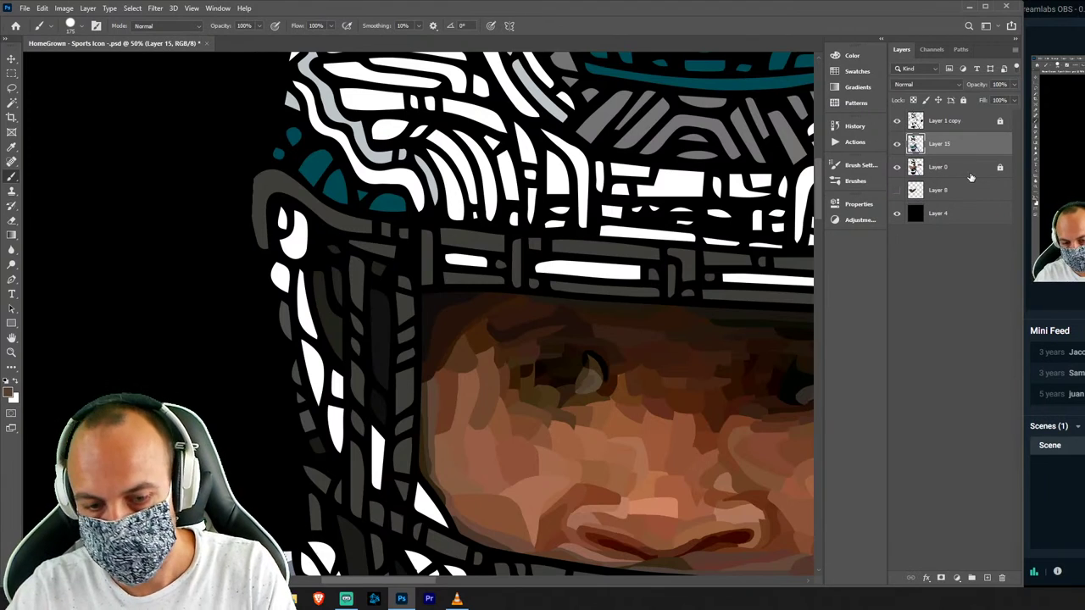
{"action": "key", "text": "ctrl+s"}
{"action": "left_click_drag", "start_coordinate": [636, 365], "coordinate": [458, 328]}
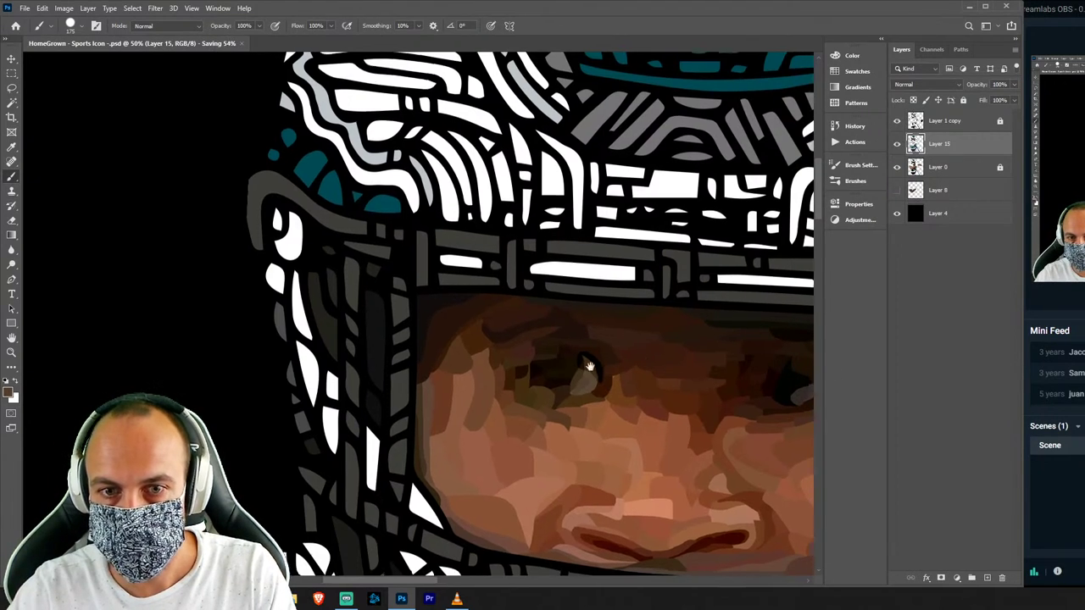
{"action": "scroll", "coordinate": [457, 328], "scroll_direction": "down", "scroll_amount": 2}
{"action": "scroll", "coordinate": [458, 328], "scroll_direction": "down", "scroll_amount": 2}
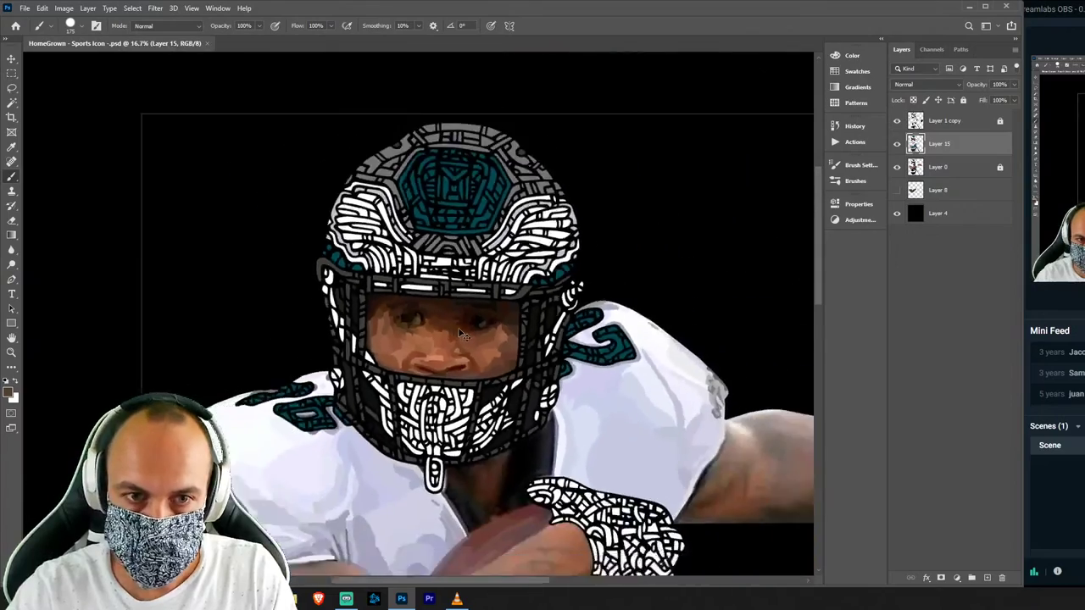
{"action": "scroll", "coordinate": [462, 335], "scroll_direction": "down", "scroll_amount": 1}
{"action": "scroll", "coordinate": [462, 335], "scroll_direction": "down", "scroll_amount": 1}
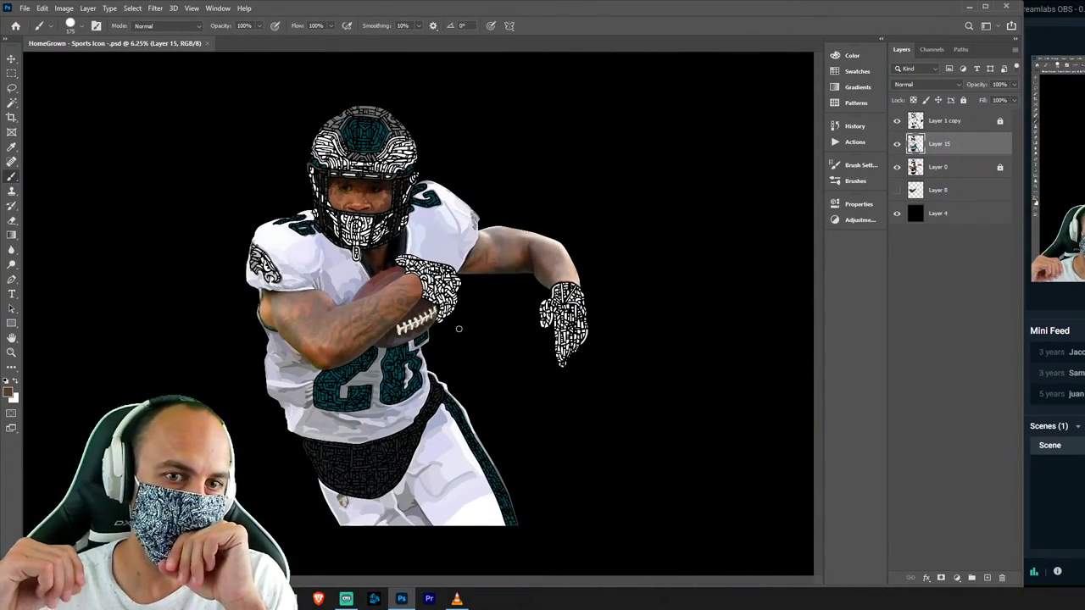
Zoom in to about 33.3% and centre the view on the visor face.
{"action": "scroll", "coordinate": [459, 329], "scroll_direction": "up", "scroll_amount": 1}
{"action": "scroll", "coordinate": [461, 331], "scroll_direction": "up", "scroll_amount": 2}
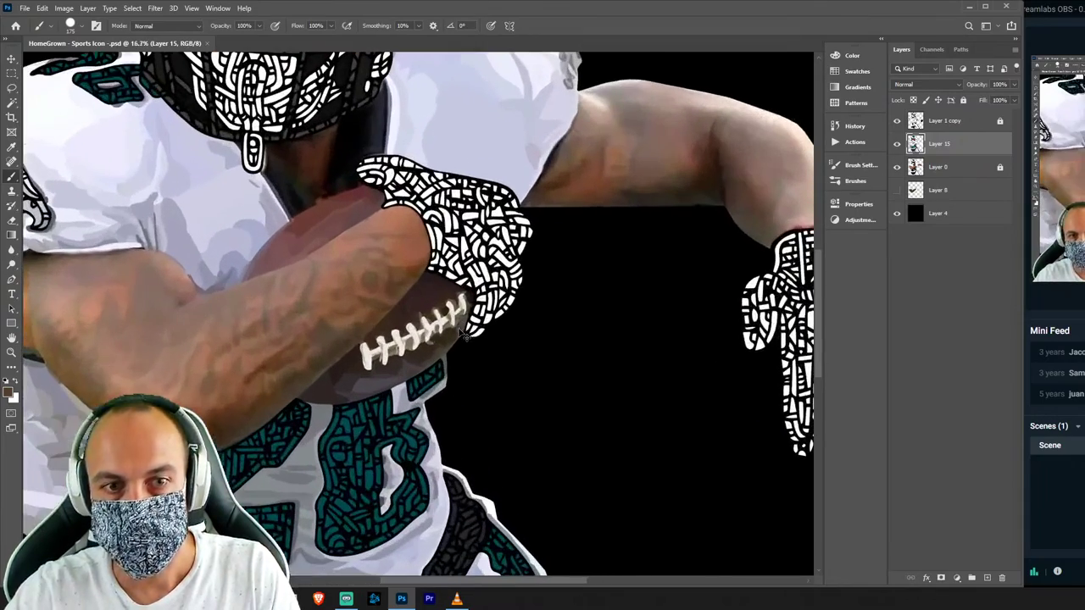
{"action": "left_click_drag", "start_coordinate": [462, 334], "coordinate": [632, 556]}
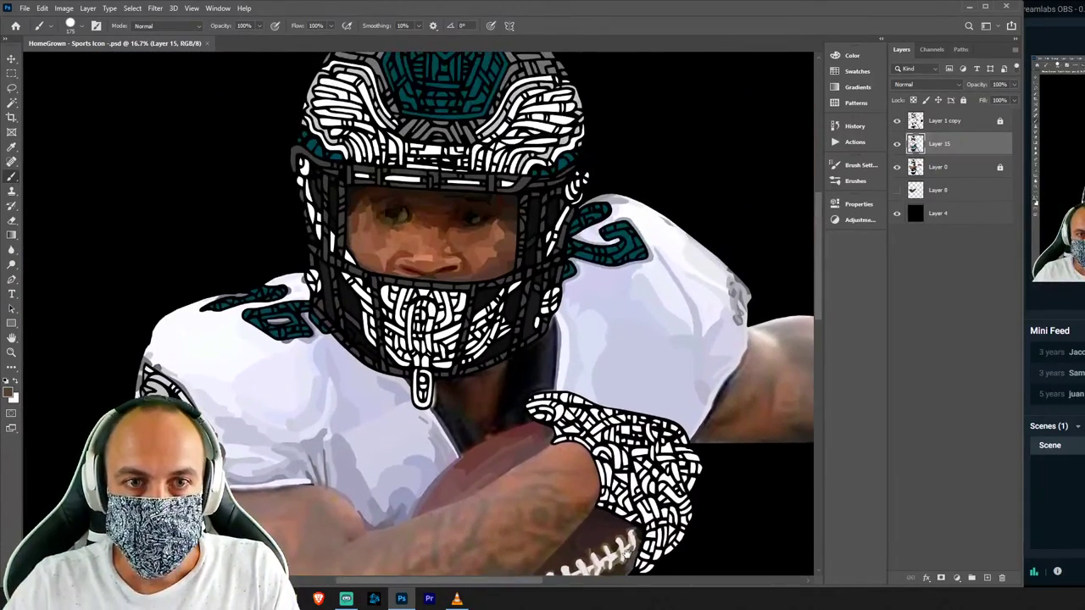
{"action": "scroll", "coordinate": [541, 363], "scroll_direction": "up", "scroll_amount": 1}
{"action": "scroll", "coordinate": [632, 406], "scroll_direction": "up", "scroll_amount": 1}
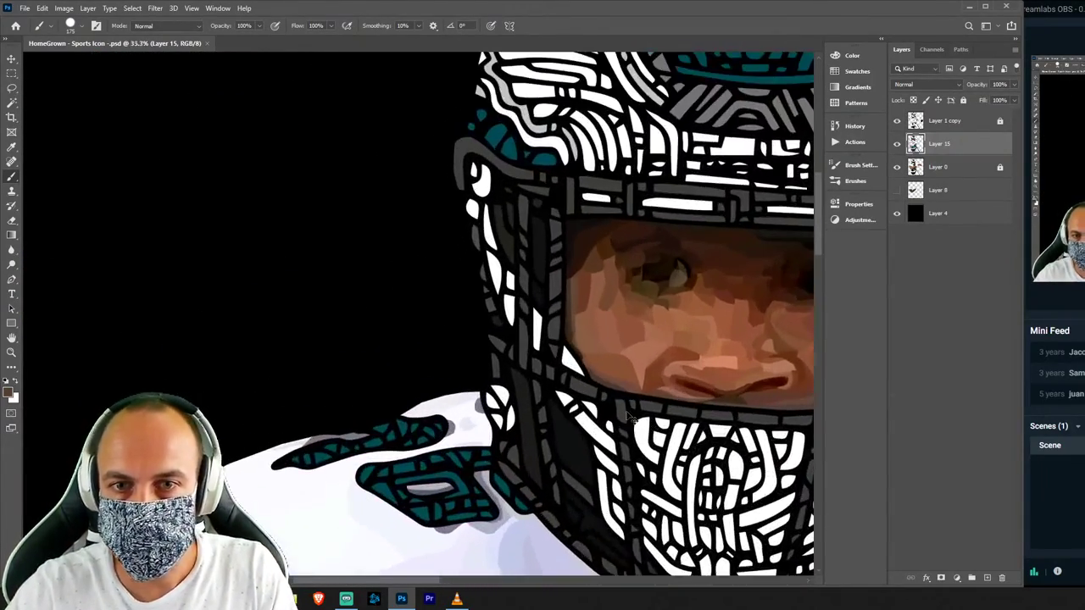
{"action": "left_click_drag", "start_coordinate": [632, 407], "coordinate": [585, 427]}
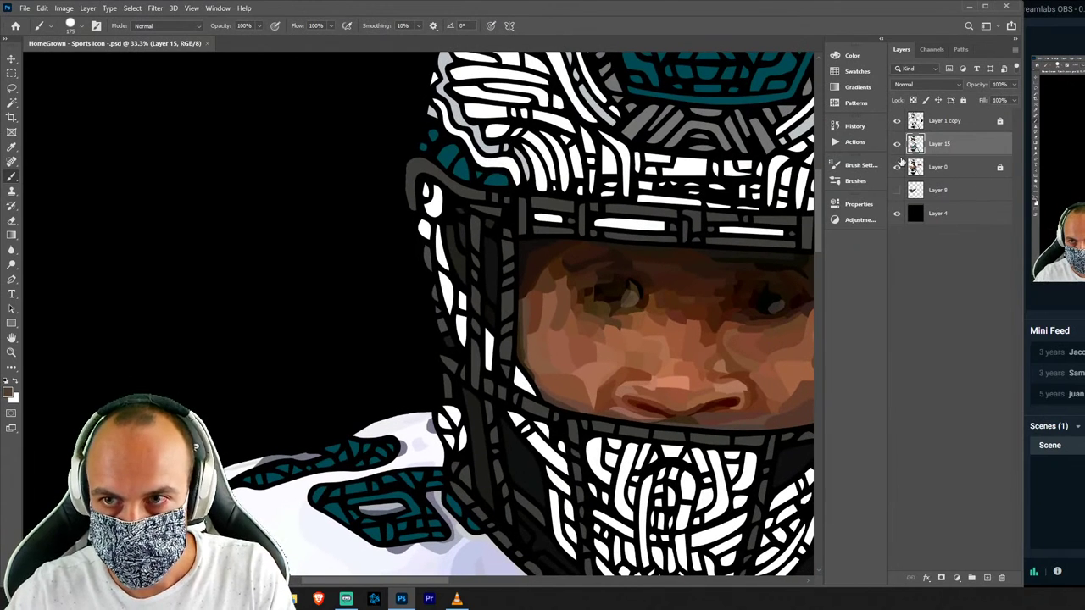
Toggle Layer 15 against the photo, leaving the painted face hidden.
{"action": "left_click", "coordinate": [897, 144]}
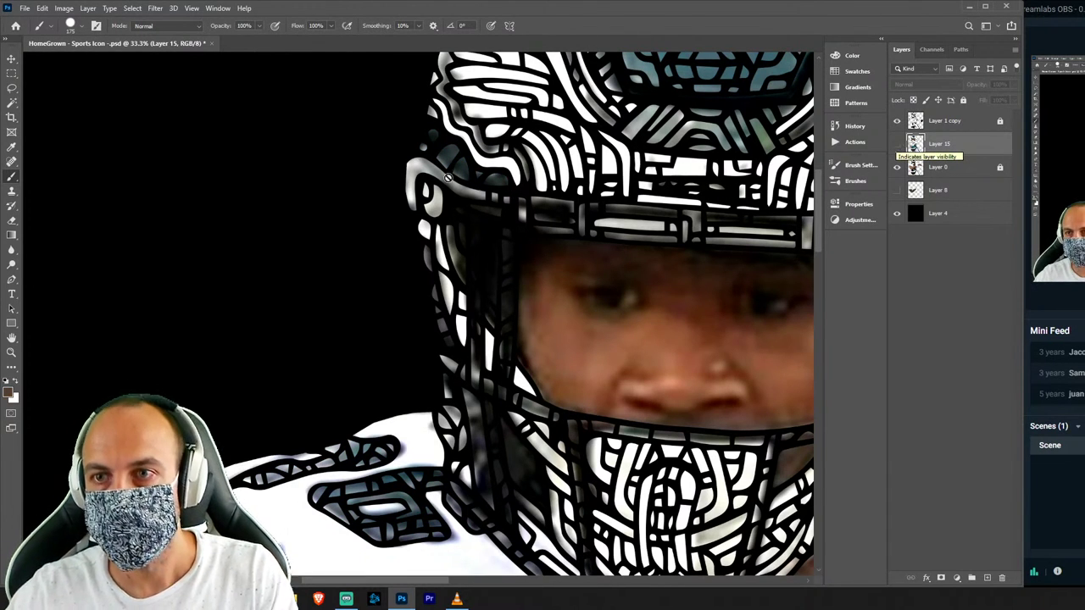
{"action": "left_click", "coordinate": [897, 144]}
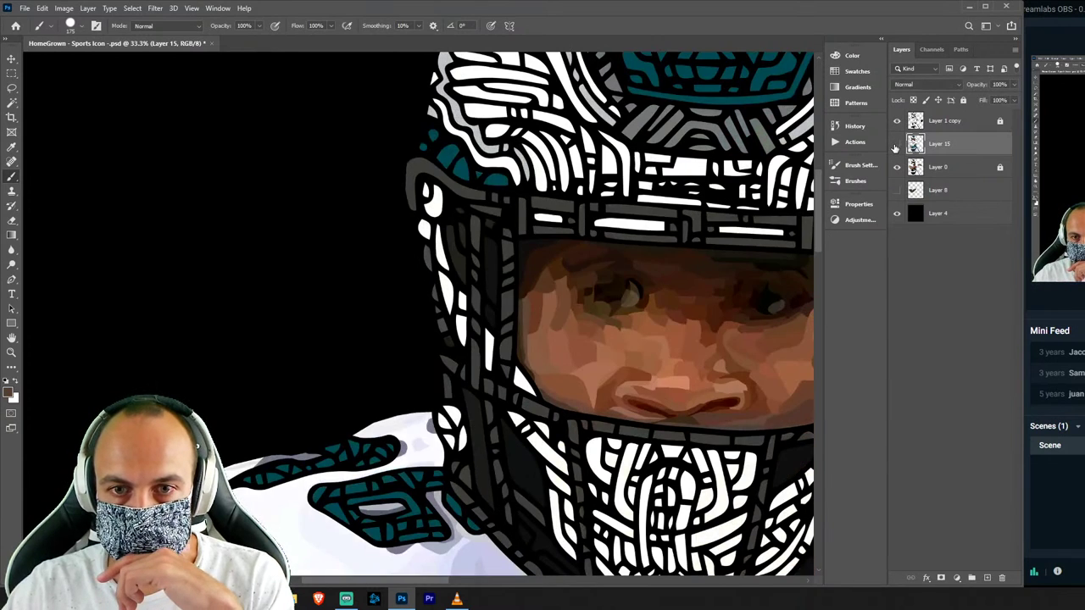
{"action": "left_click", "coordinate": [897, 145]}
{"action": "left_click", "coordinate": [897, 167]}
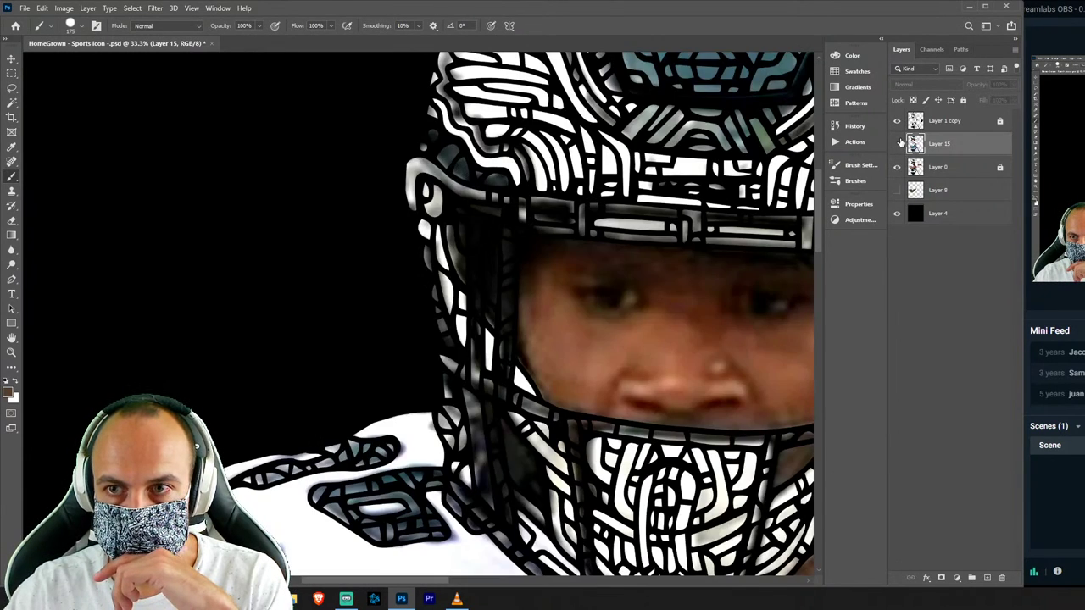
{"action": "left_click", "coordinate": [897, 144]}
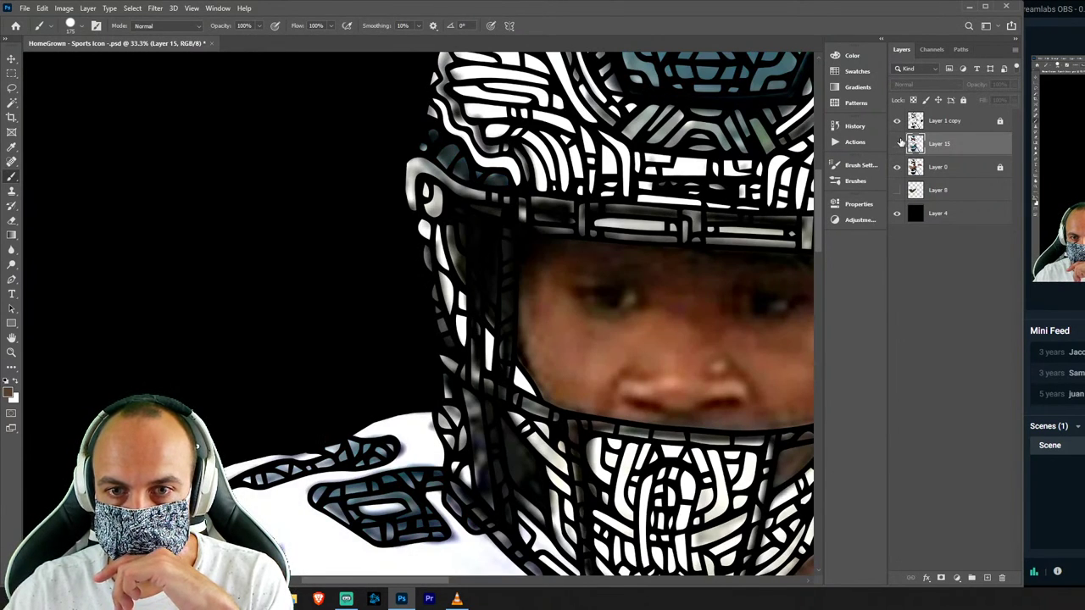
{"action": "left_click", "coordinate": [898, 144]}
{"action": "left_click", "coordinate": [898, 144]}
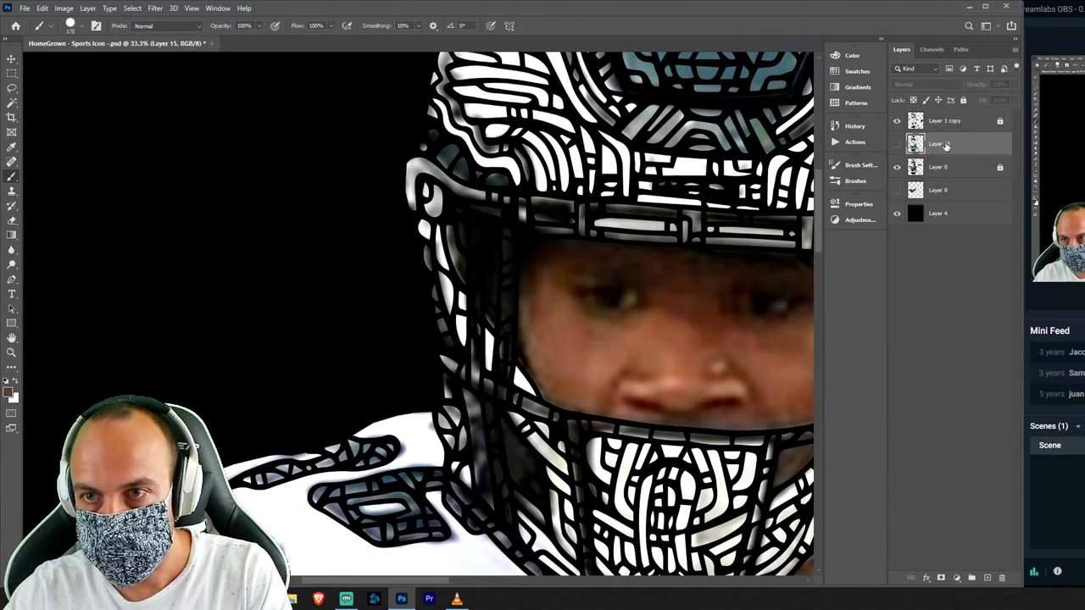
Add a new empty Layer 16 and cycle through the Lasso, Eyedropper and Brush tools.
{"action": "key", "text": "ctrl+shift+n"}
{"action": "key", "text": "Return"}
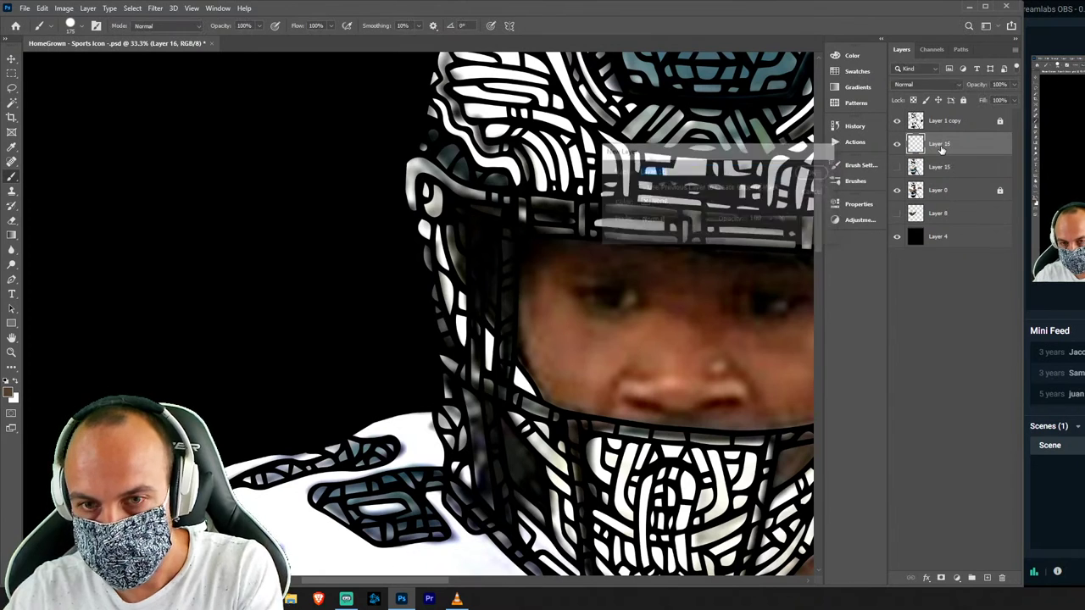
{"action": "key", "text": "k"}
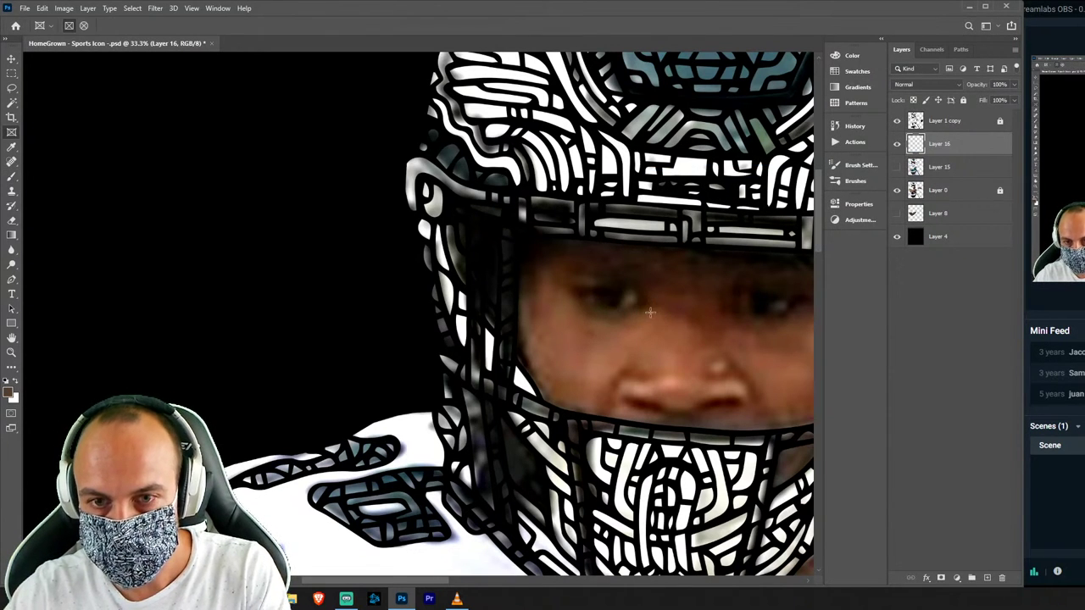
{"action": "key", "text": "l"}
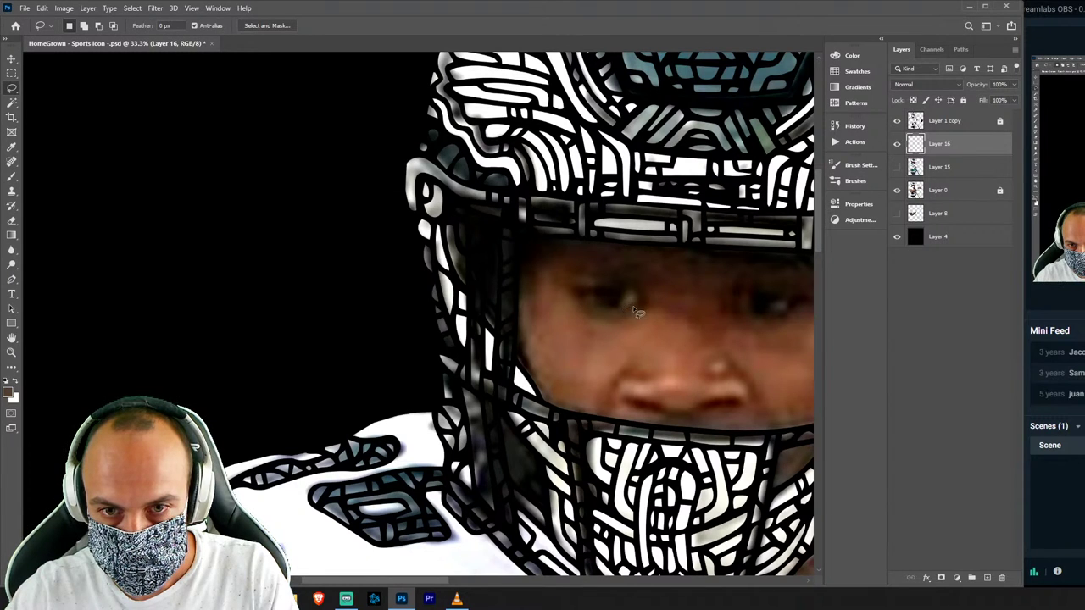
{"action": "key", "text": "i"}
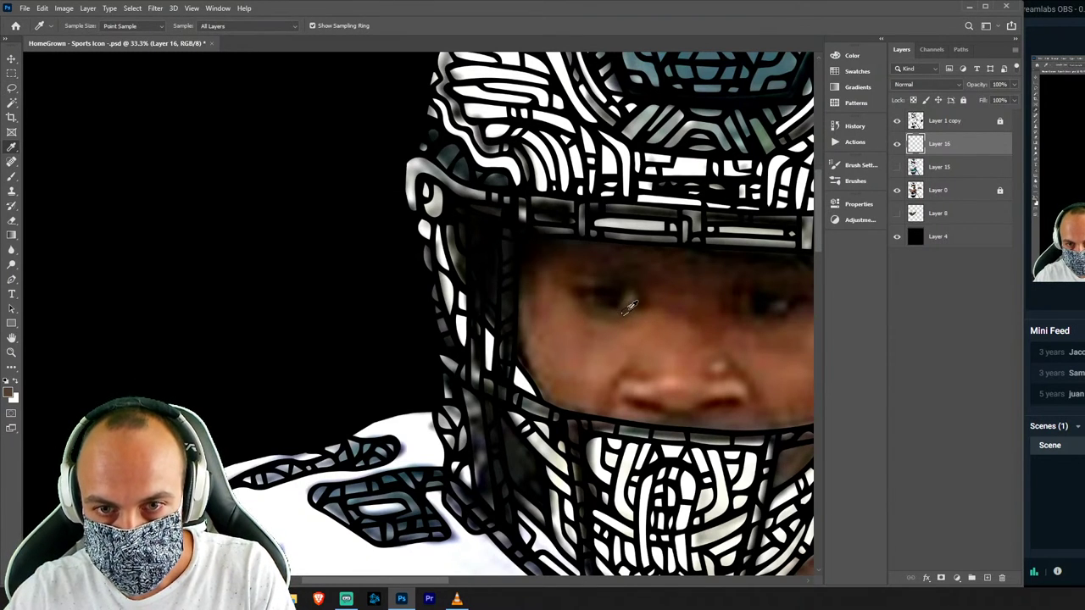
{"action": "left_click", "coordinate": [898, 166]}
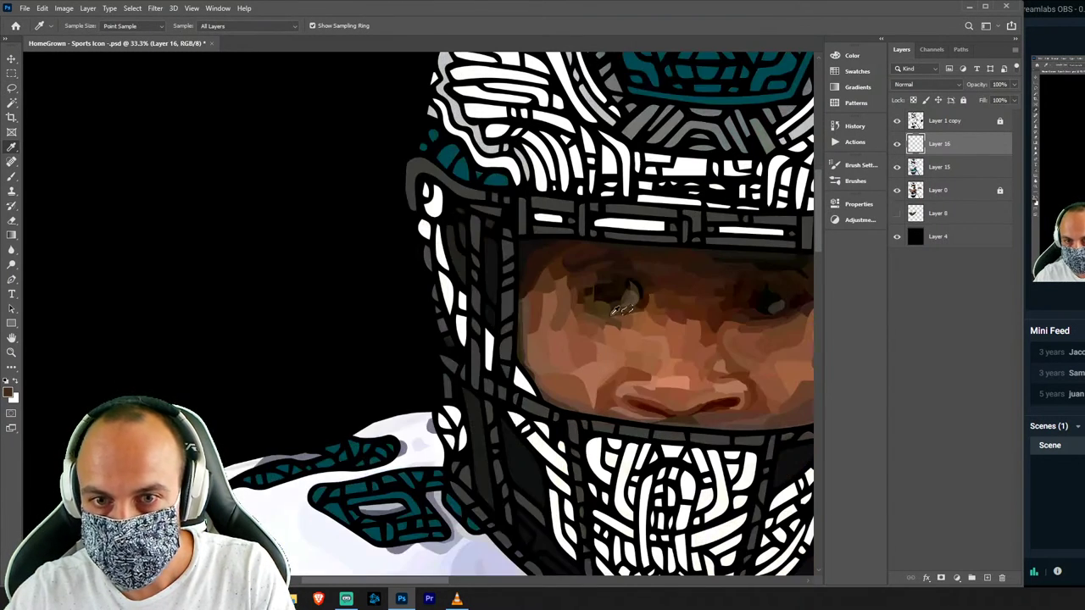
{"action": "key", "text": "b"}
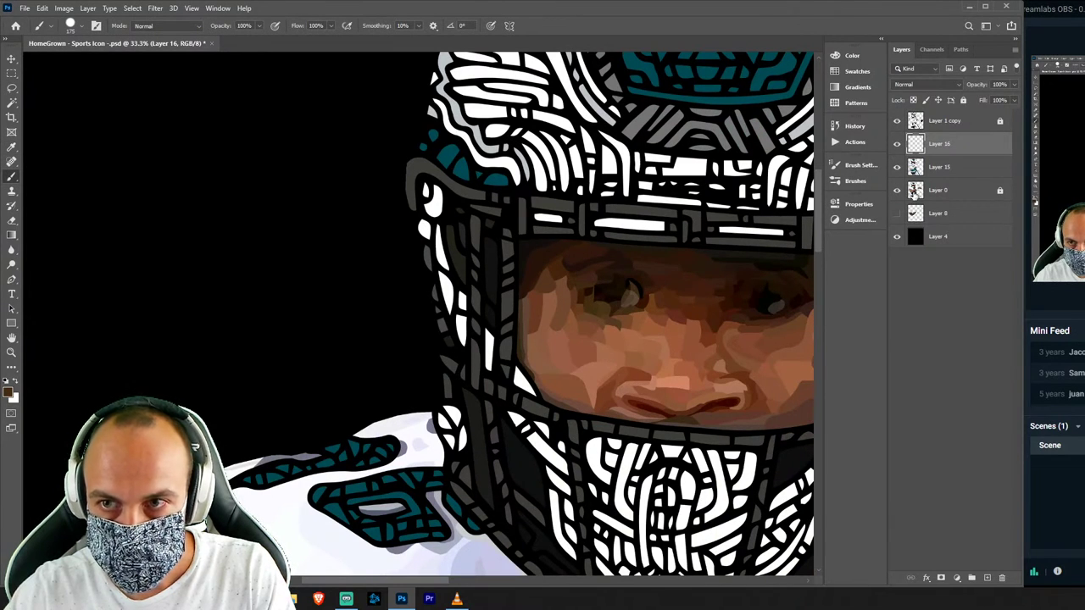
Flick the painted face on and off against the photo, then cycle Lasso, Eyedropper and Brush again.
{"action": "left_click", "coordinate": [897, 168]}
{"action": "left_click", "coordinate": [897, 167]}
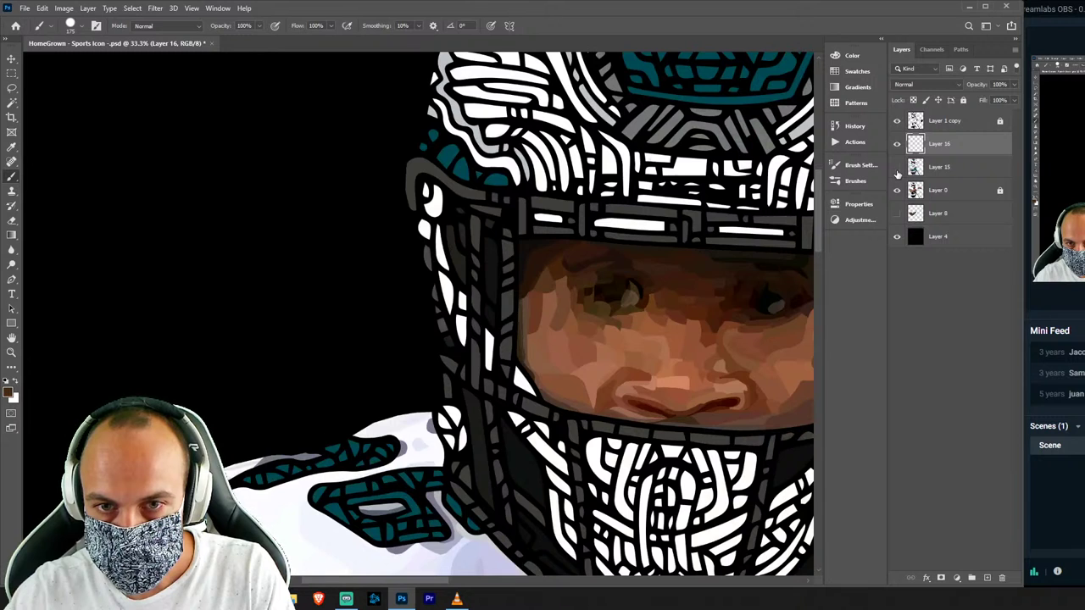
{"action": "left_click", "coordinate": [897, 168]}
{"action": "left_click", "coordinate": [897, 167]}
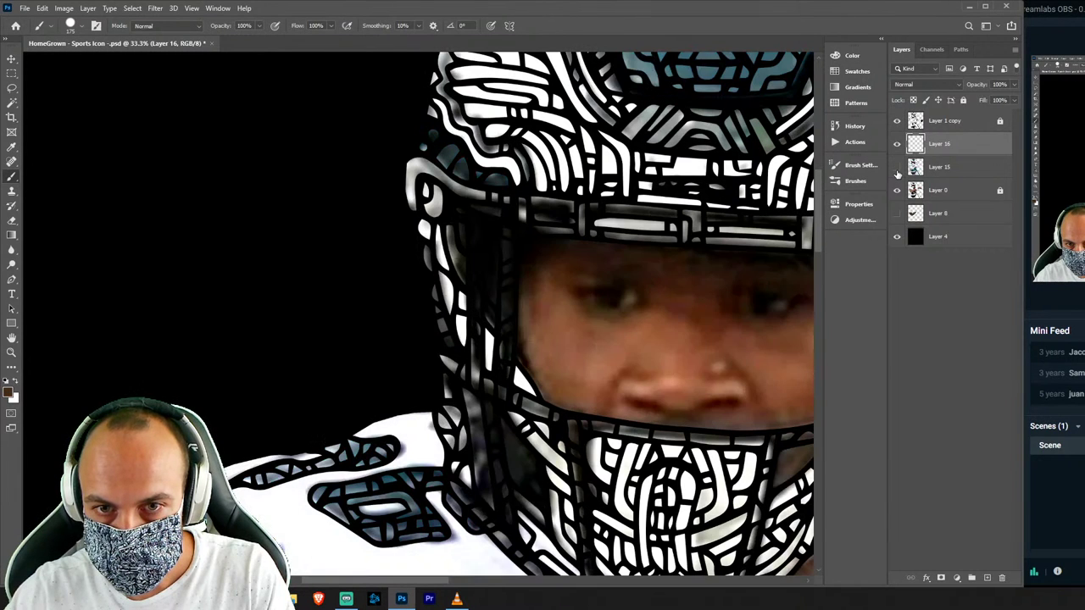
{"action": "left_click", "coordinate": [897, 168]}
{"action": "left_click", "coordinate": [897, 168]}
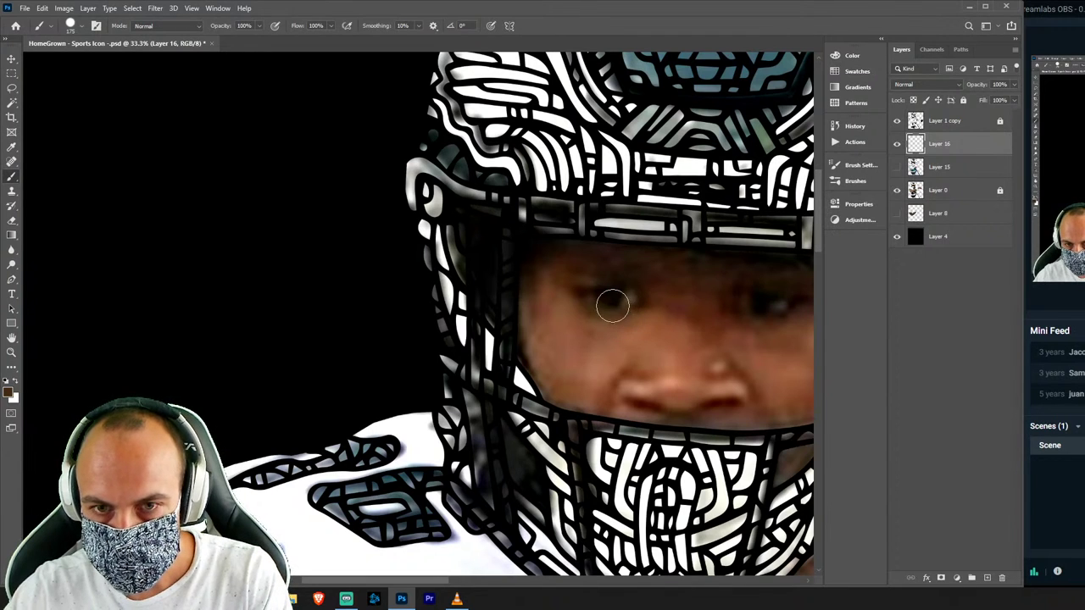
{"action": "key", "text": "l"}
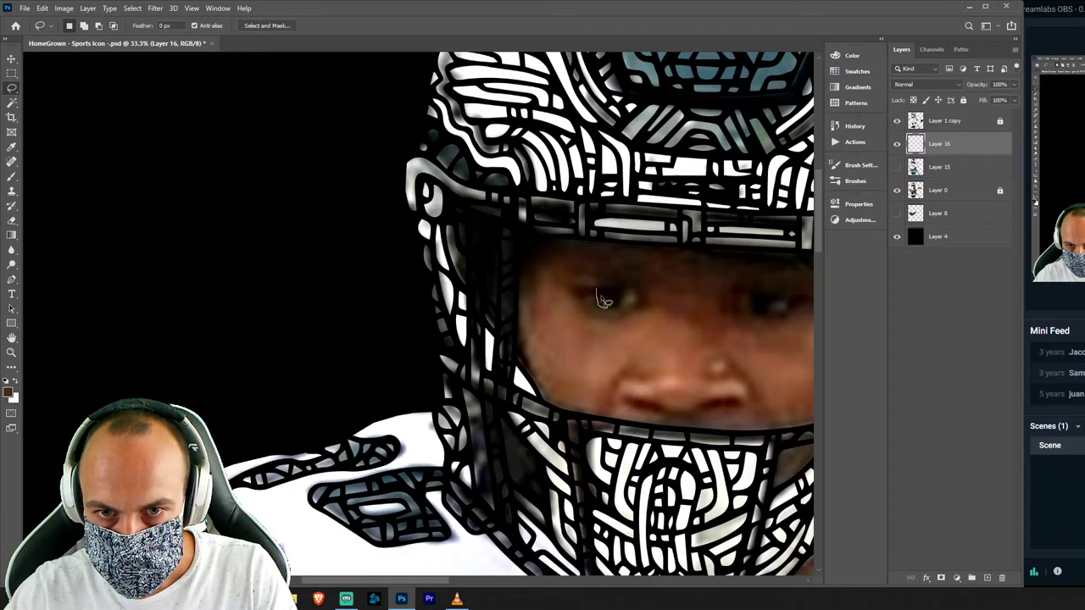
{"action": "key", "text": "i"}
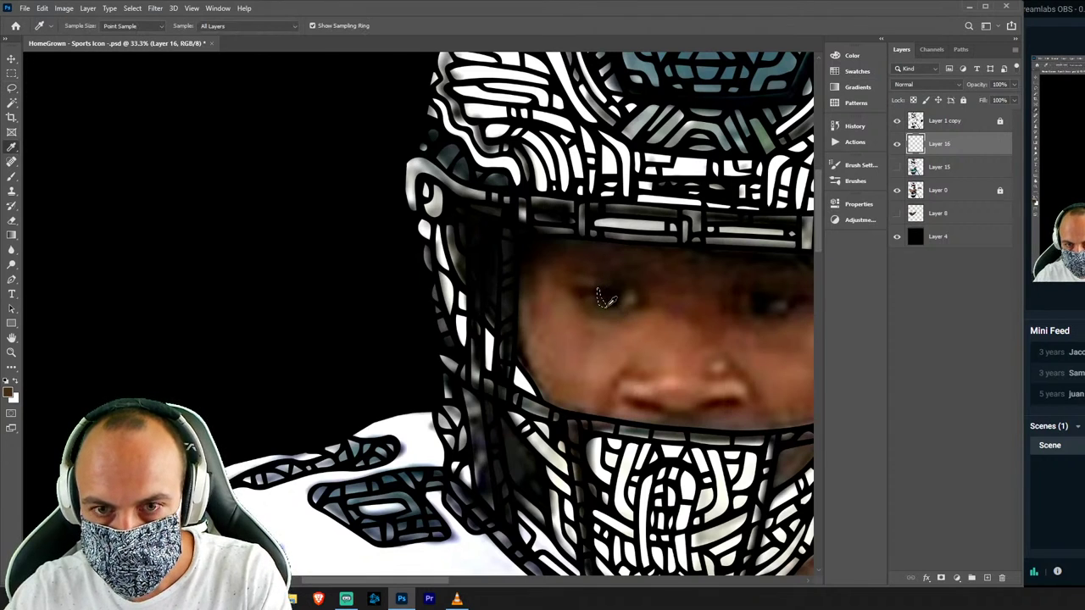
{"action": "key", "text": "b"}
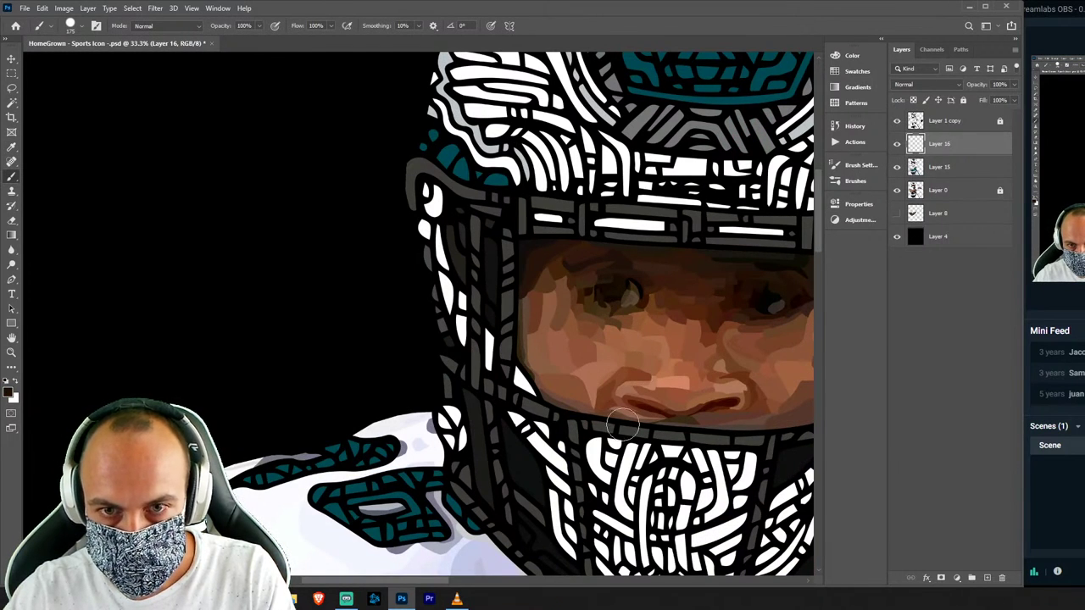
Hide the painted face and sample a colour from the player's eye for the brush.
{"action": "left_click", "coordinate": [898, 168]}
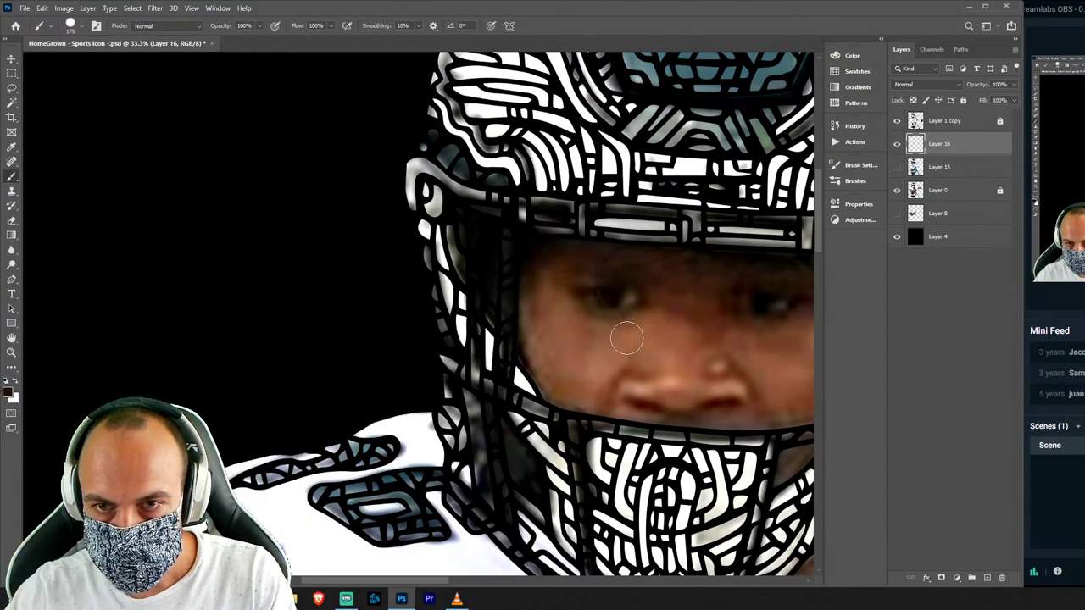
{"action": "key", "text": "l"}
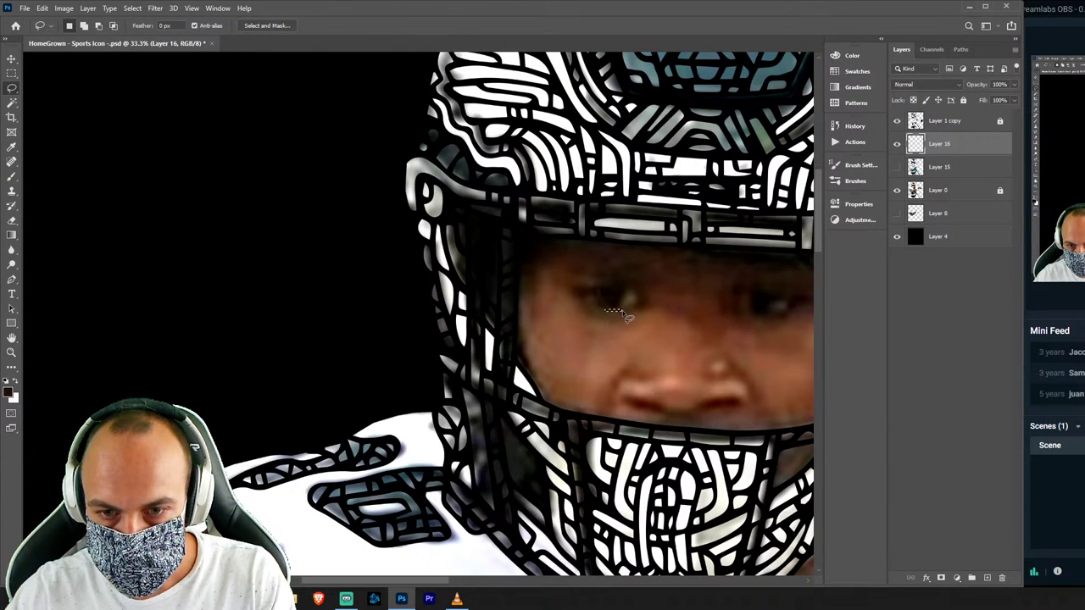
{"action": "key", "text": "i"}
{"action": "left_click", "coordinate": [615, 306]}
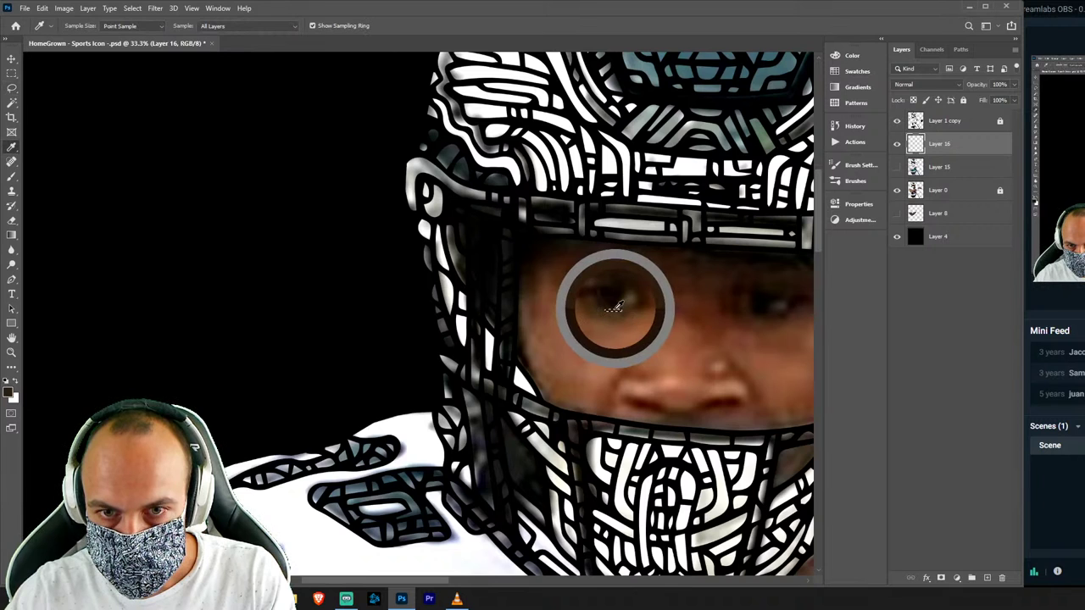
{"action": "key", "text": "b"}
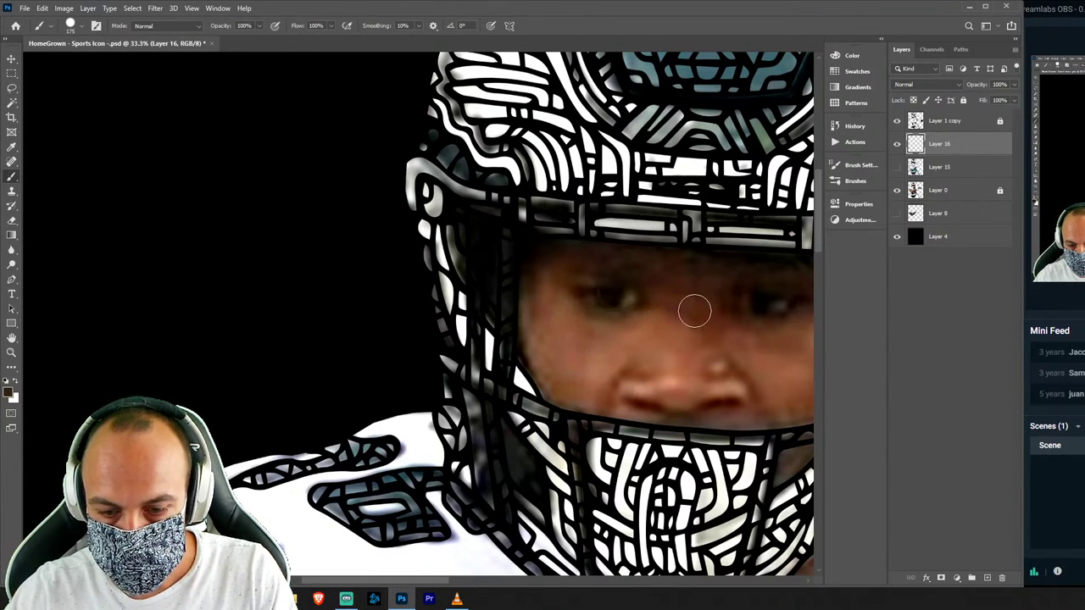
Sample a second eye-area colour, then a darker one, checking the painted face in between.
{"action": "key", "text": "l"}
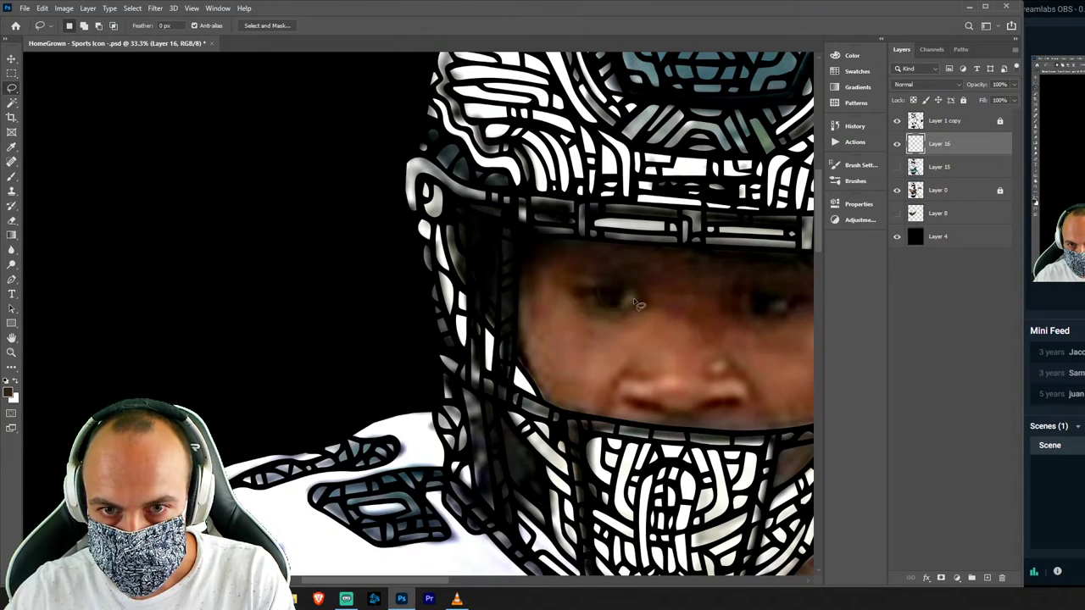
{"action": "key", "text": "i"}
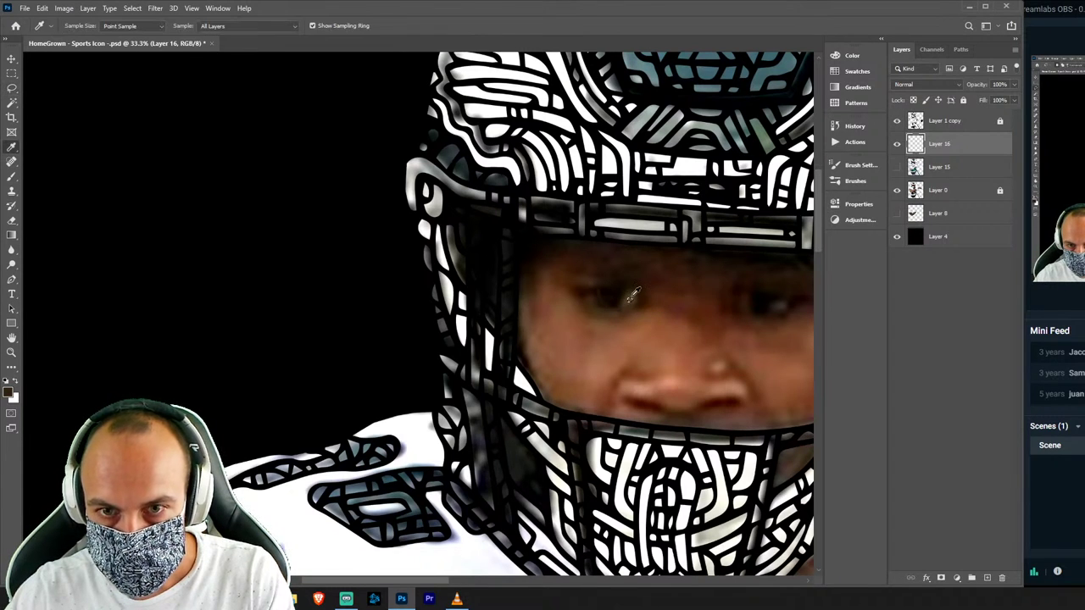
{"action": "left_click", "coordinate": [632, 297]}
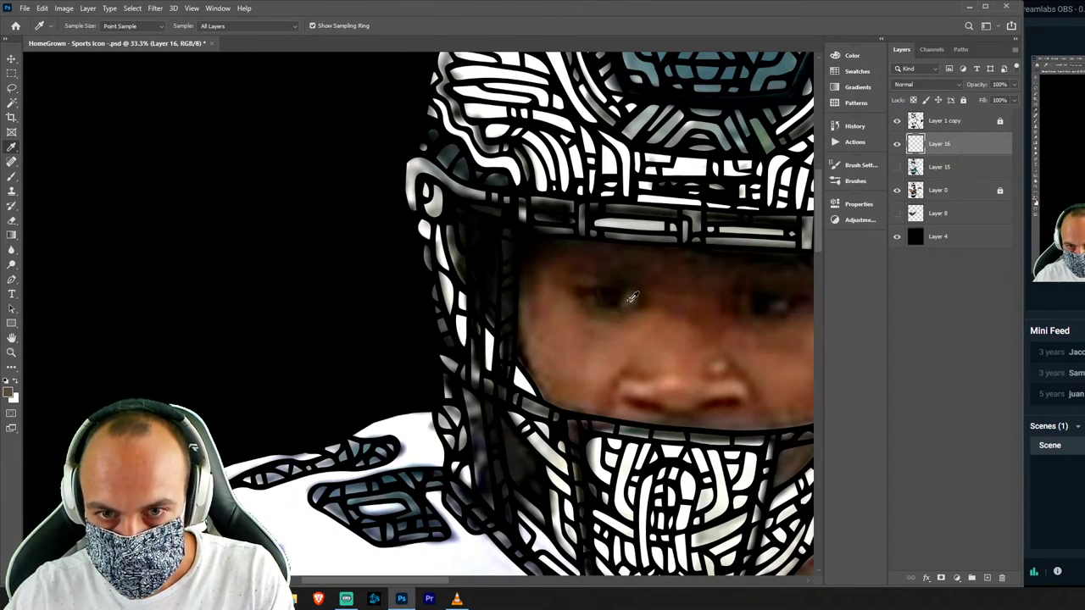
{"action": "key", "text": "b"}
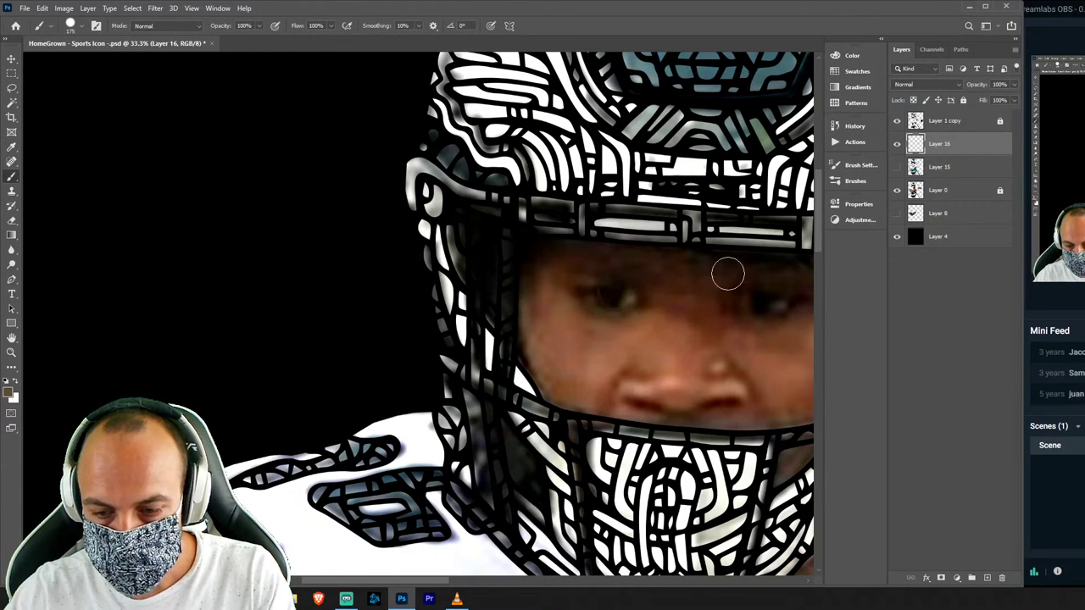
{"action": "left_click", "coordinate": [897, 167]}
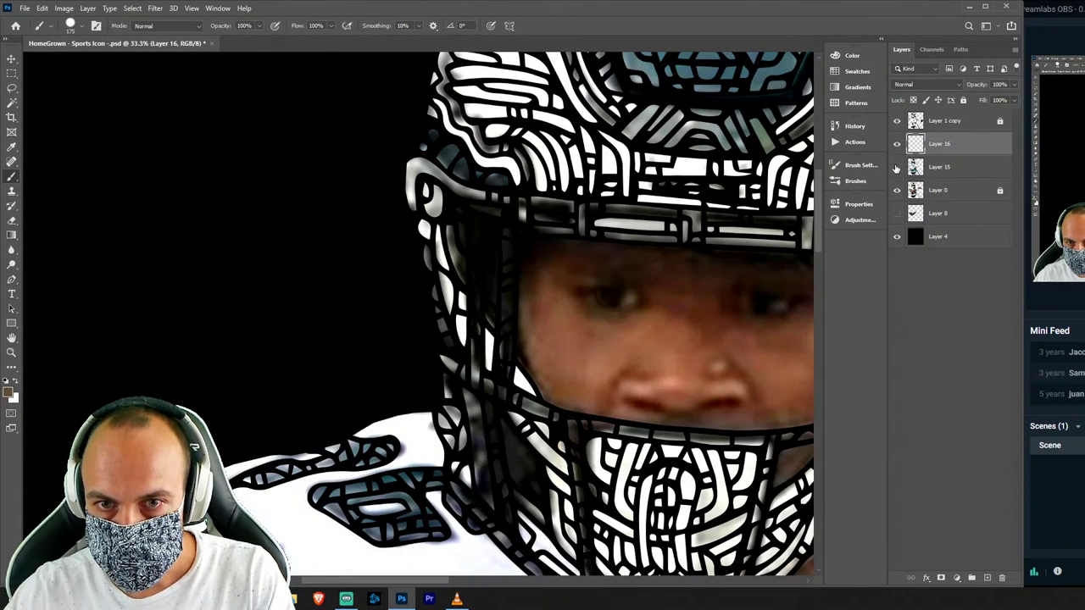
{"action": "key", "text": "l"}
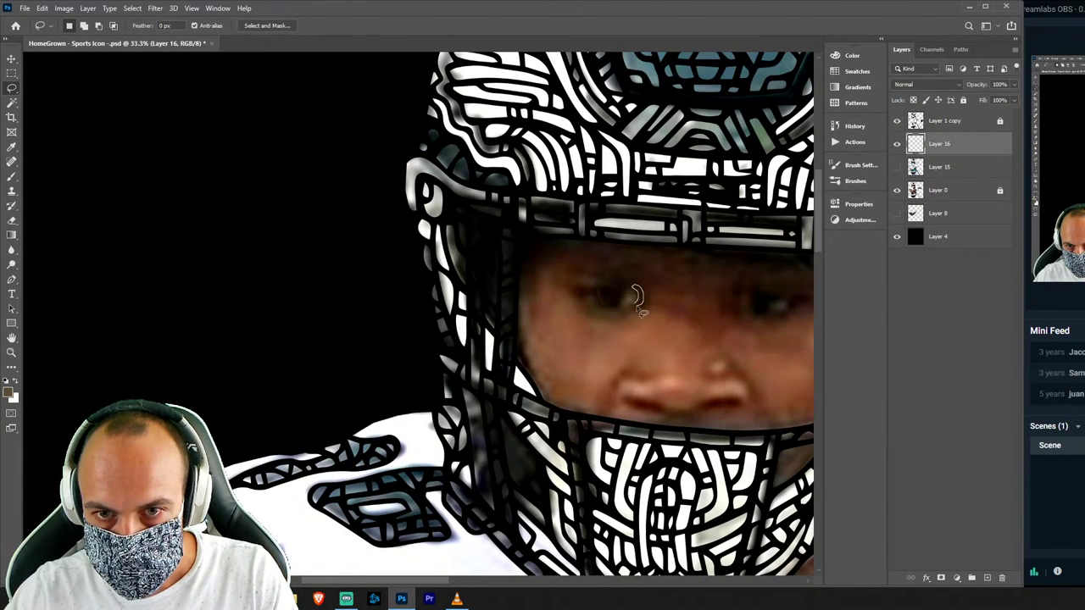
{"action": "key", "text": "i"}
{"action": "left_click", "coordinate": [640, 294]}
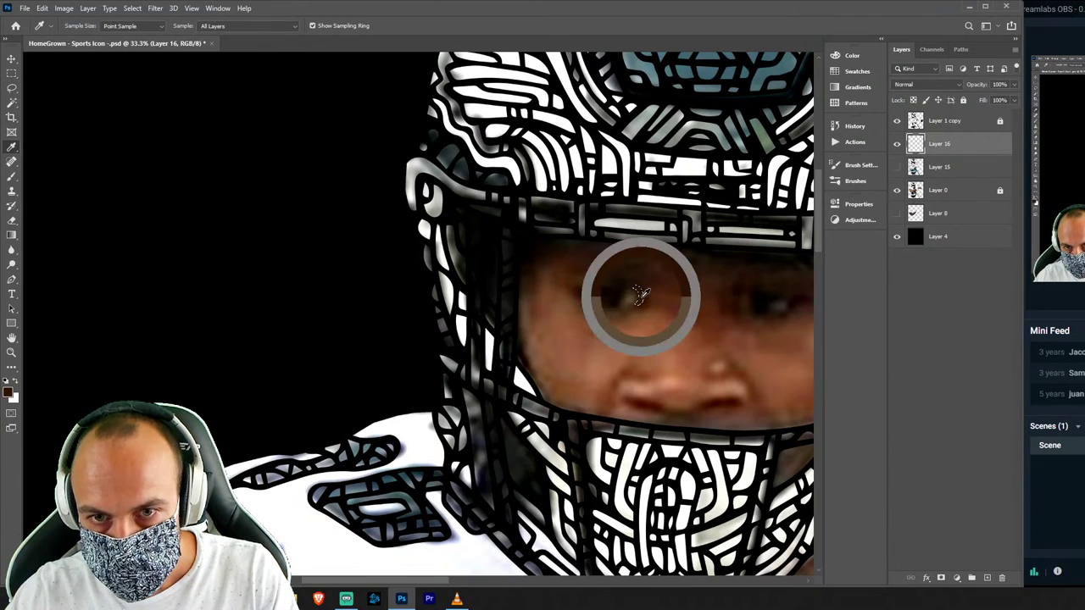
{"action": "key", "text": "b"}
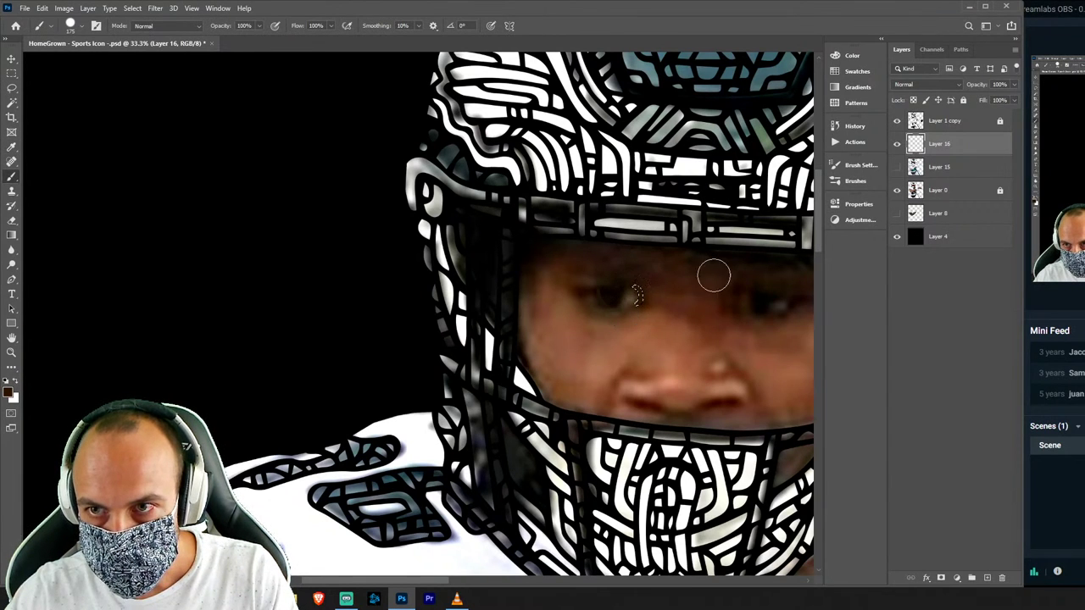
Compare the painted face with the photo, leaving the painted version visible.
{"action": "left_click", "coordinate": [897, 167]}
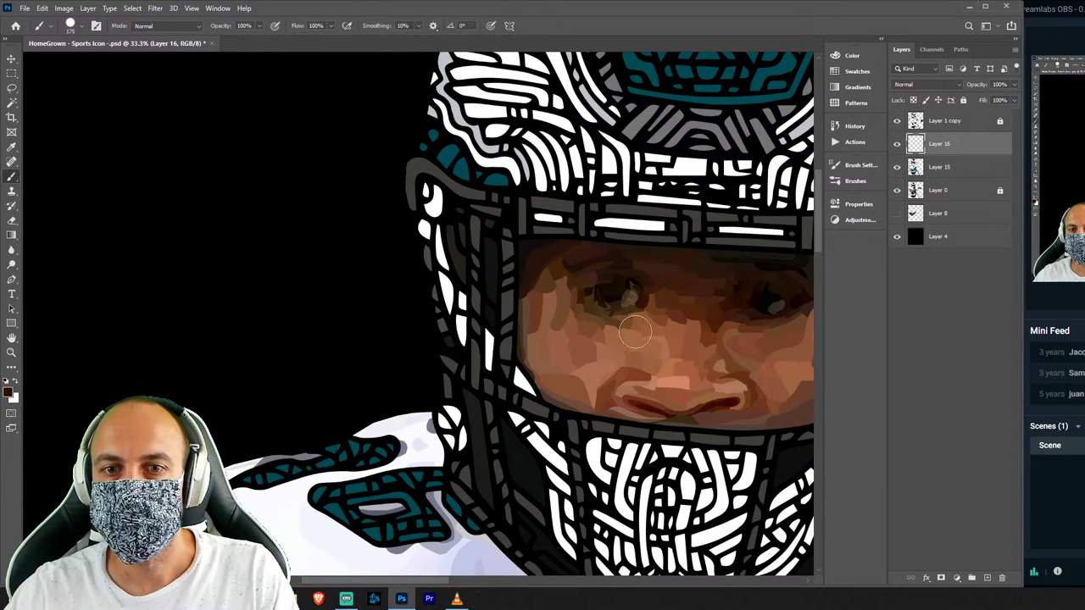
{"action": "left_click", "coordinate": [897, 167]}
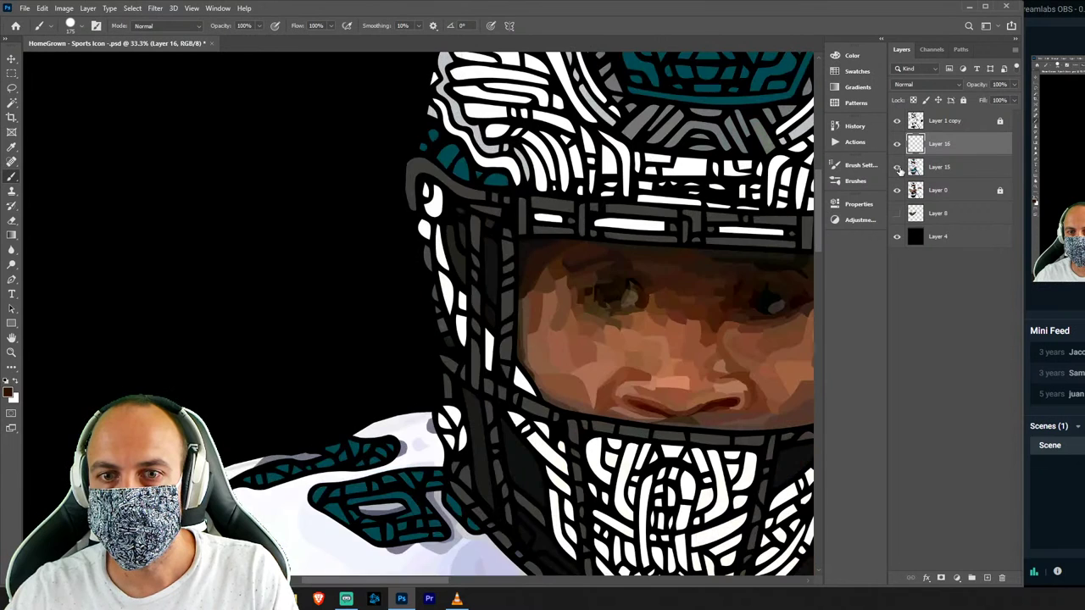
{"action": "left_click", "coordinate": [898, 167]}
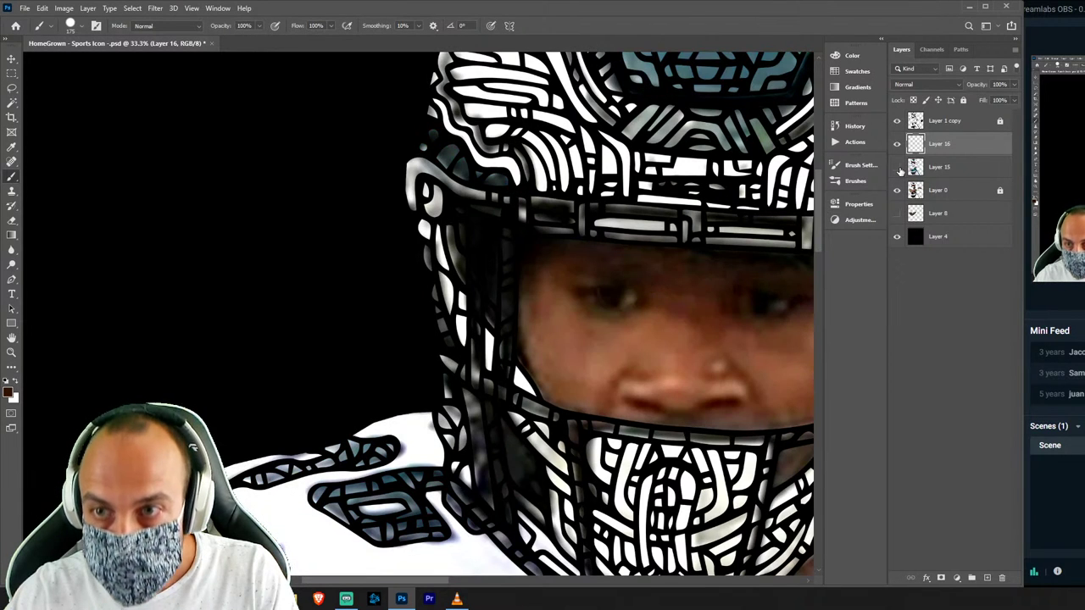
{"action": "left_click", "coordinate": [898, 168]}
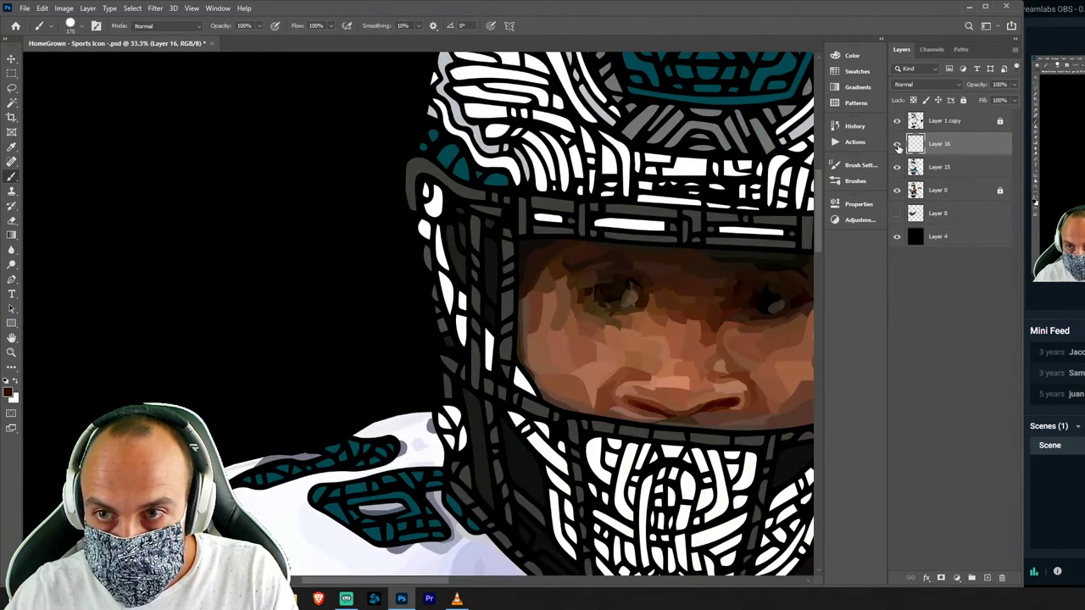
Merge Layer 15 into Layer 16 and check the result against the photo.
{"action": "left_click", "coordinate": [947, 167], "text": "shift"}
{"action": "key", "text": "e"}
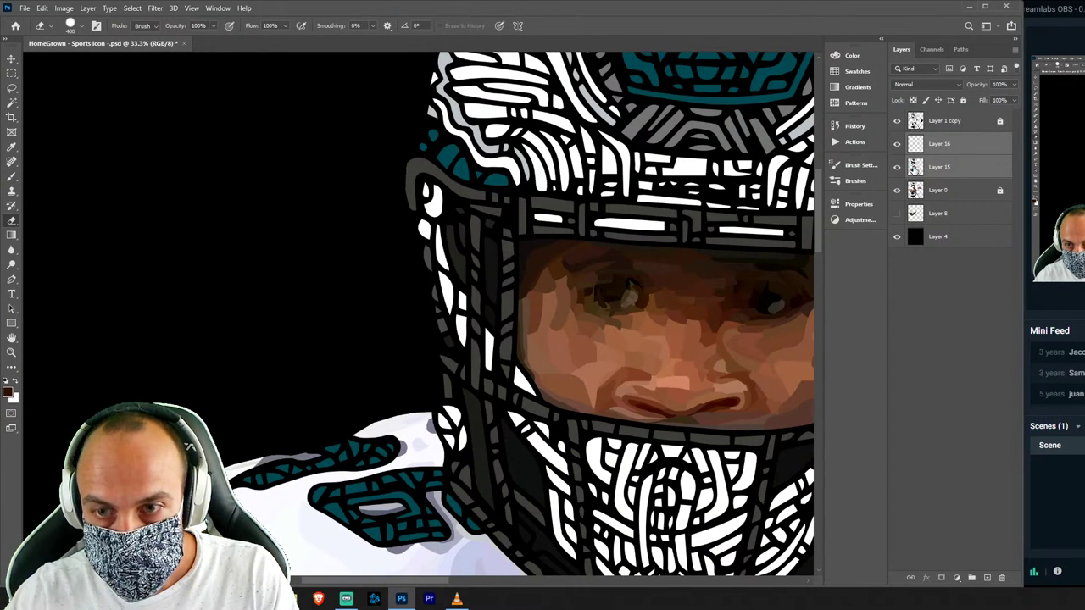
{"action": "key", "text": "ctrl+e"}
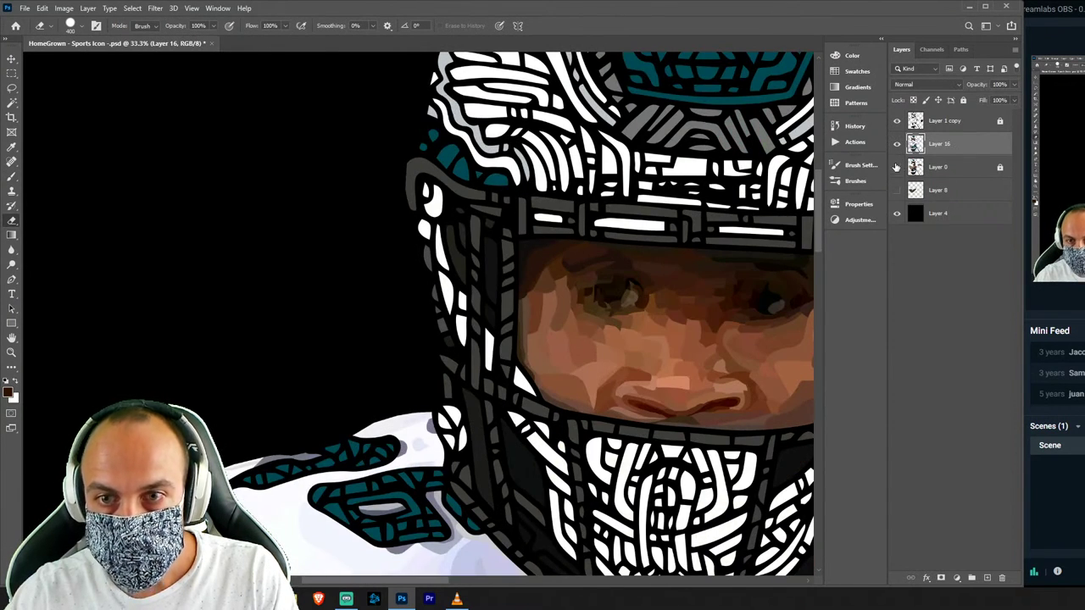
{"action": "left_click", "coordinate": [898, 144]}
{"action": "left_click", "coordinate": [898, 145]}
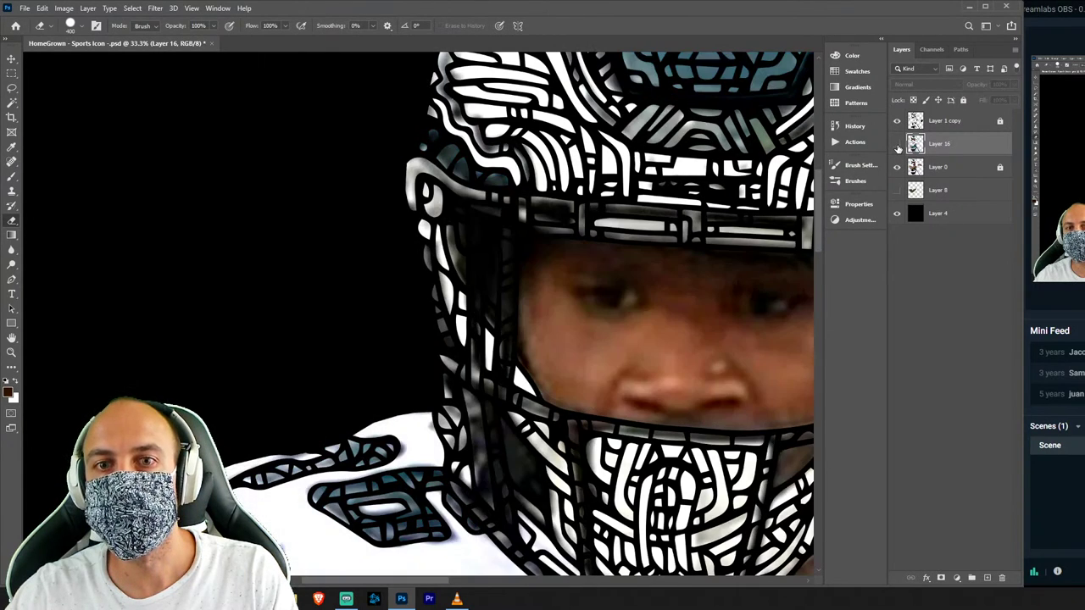
{"action": "left_click", "coordinate": [898, 144]}
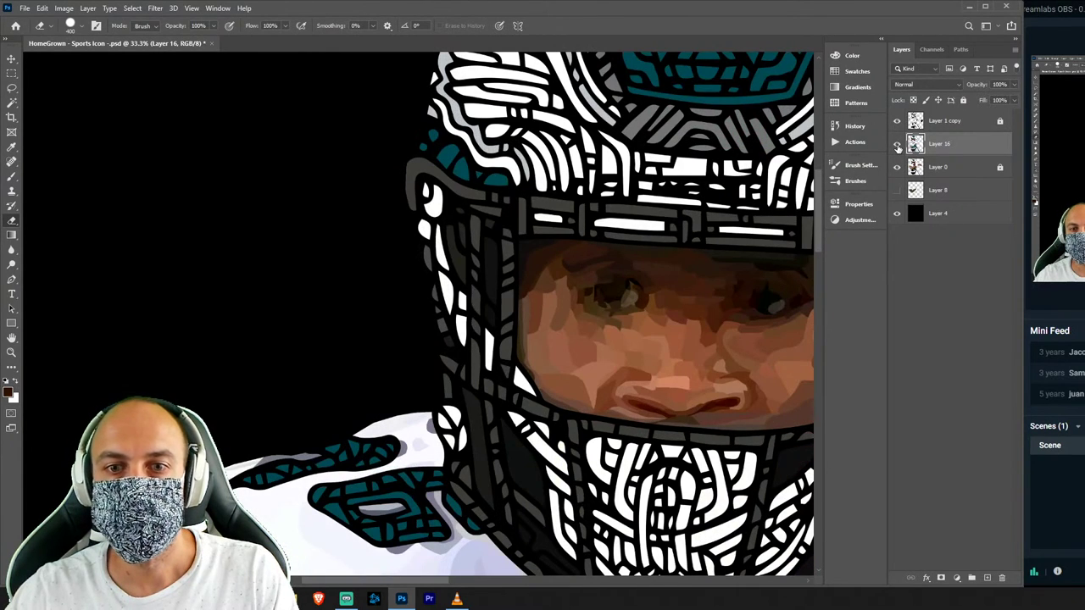
Flick the merged Layer 16 on and off against the photo, leaving it hidden.
{"action": "left_click", "coordinate": [898, 145]}
{"action": "left_click", "coordinate": [898, 145]}
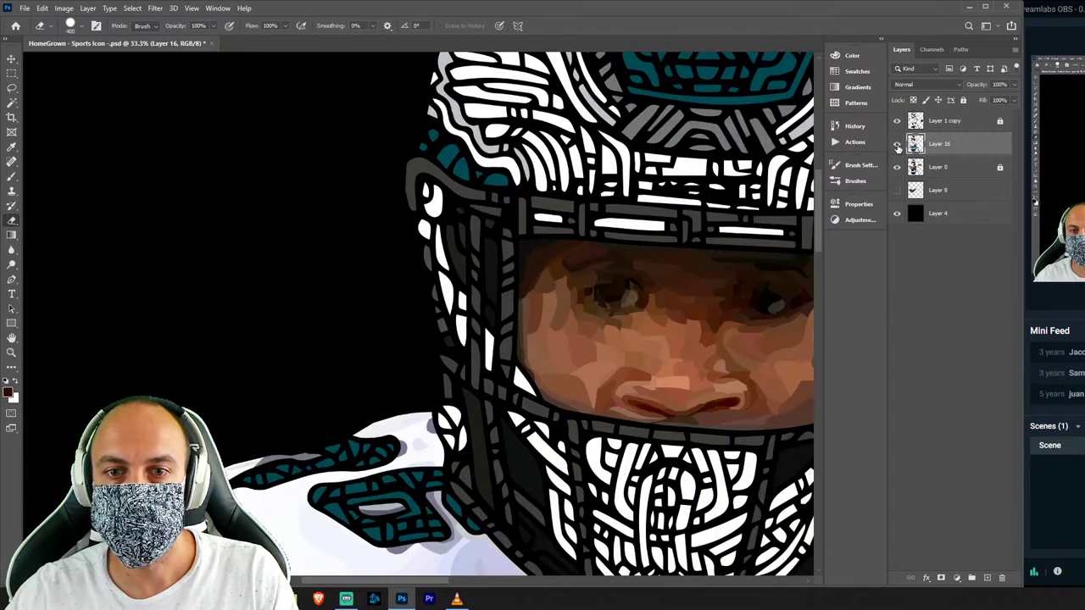
{"action": "left_click", "coordinate": [898, 145]}
{"action": "left_click", "coordinate": [898, 145]}
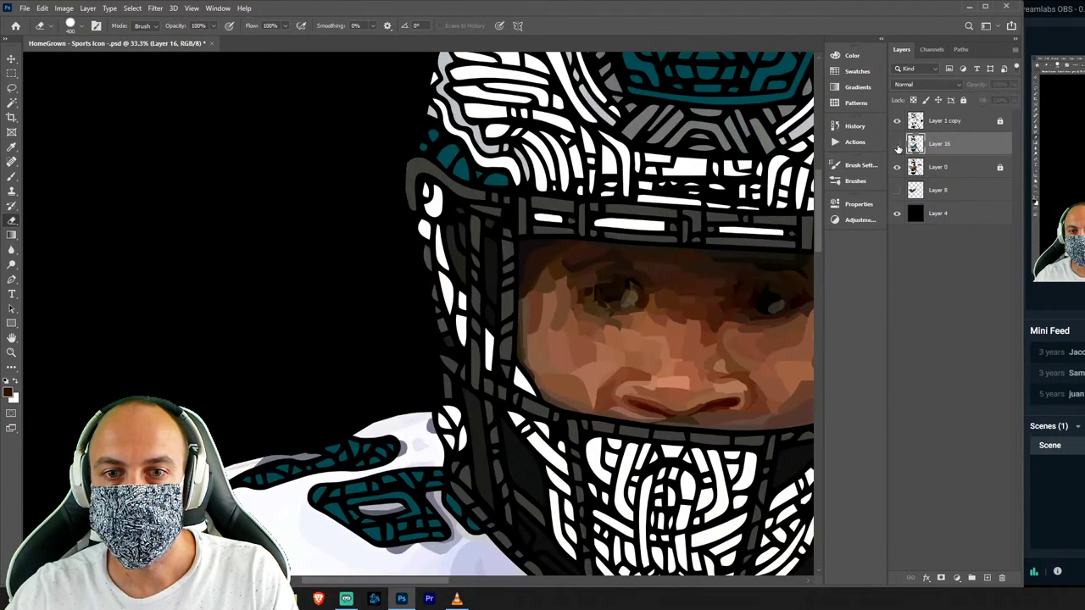
{"action": "left_click", "coordinate": [898, 145]}
{"action": "left_click", "coordinate": [898, 145]}
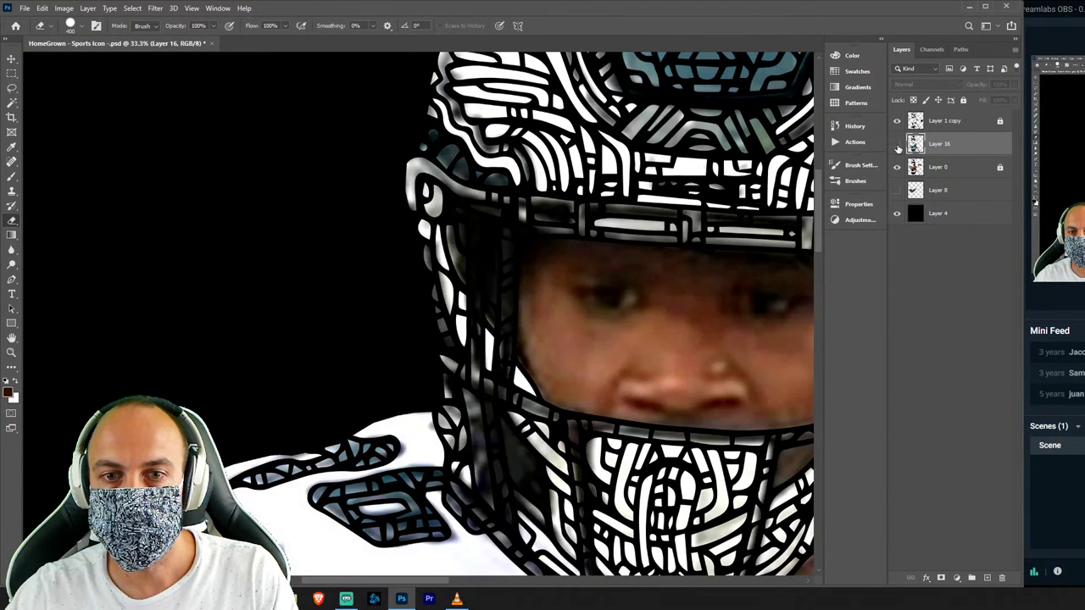
{"action": "left_click", "coordinate": [898, 145]}
{"action": "left_click", "coordinate": [898, 145]}
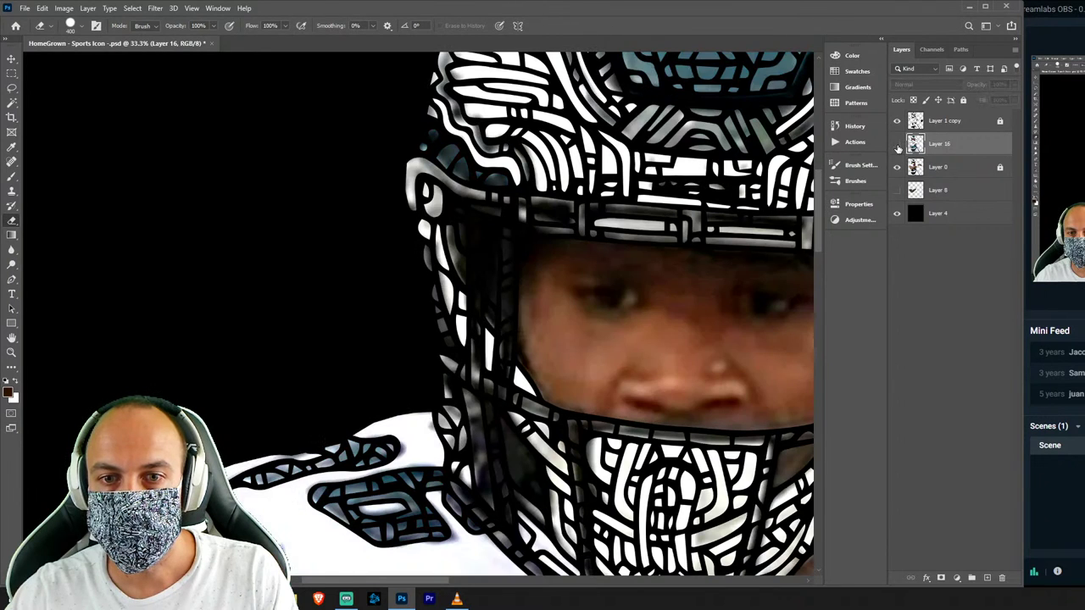
{"action": "key", "text": "l"}
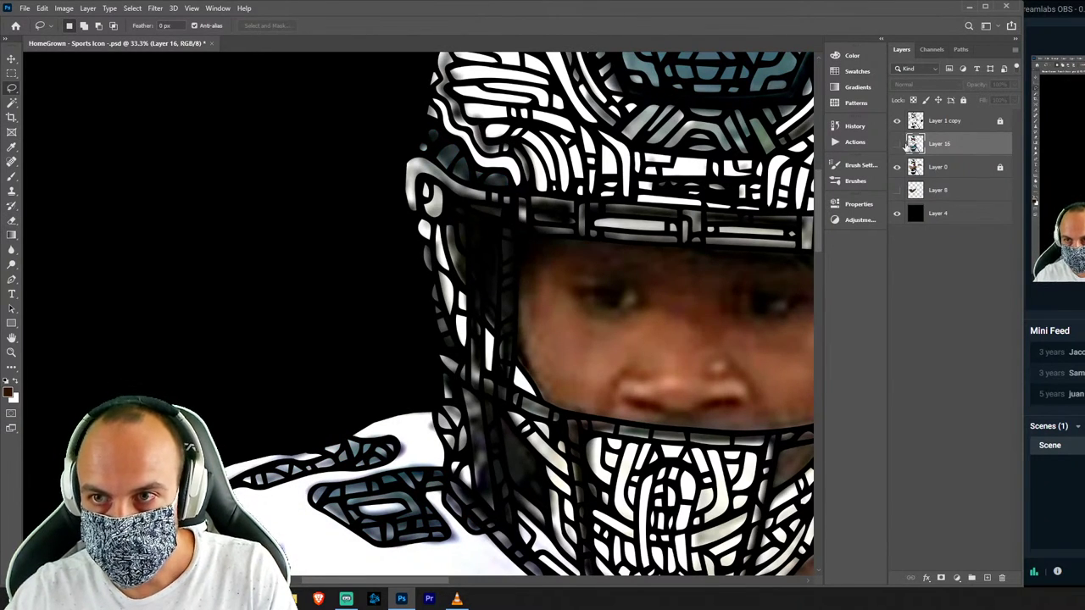
Add a new Layer 17 and sample the skin brown near the eye.
{"action": "key", "text": "ctrl+shift+n"}
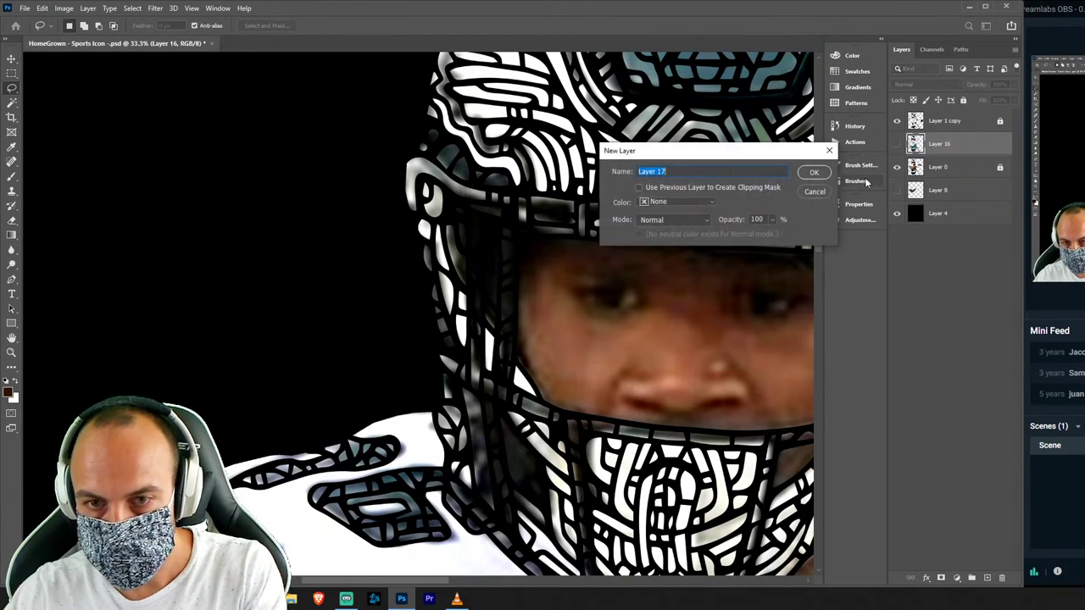
{"action": "left_click", "coordinate": [816, 170]}
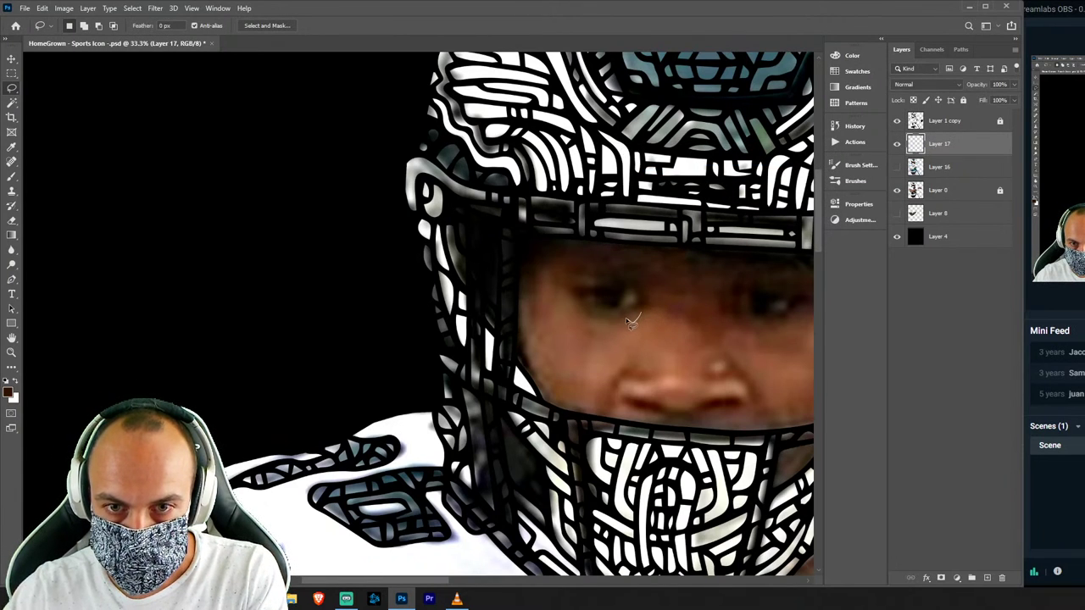
{"action": "key", "text": "b"}
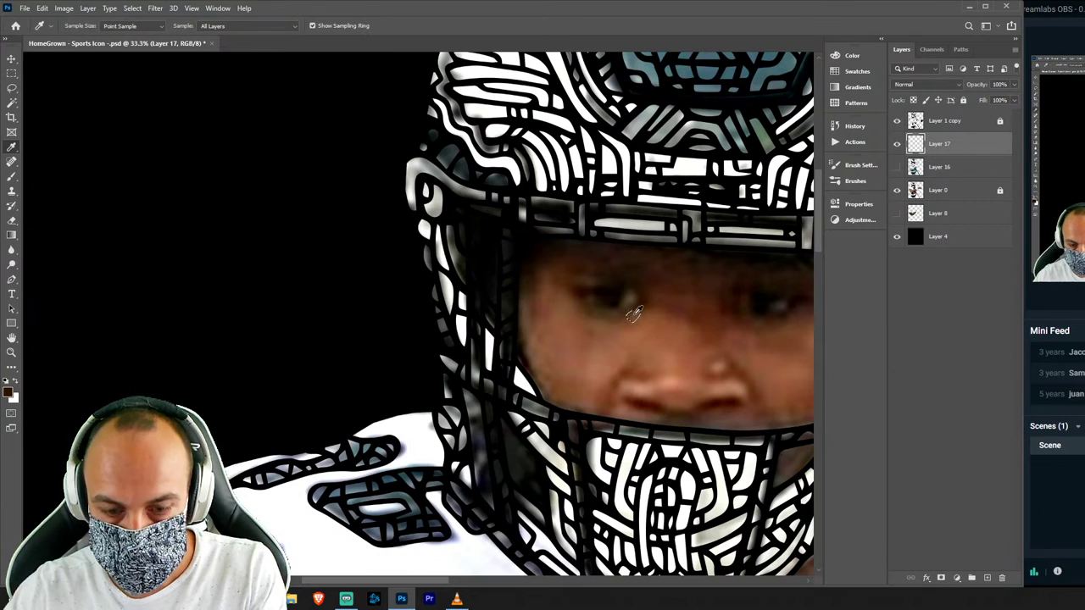
{"action": "left_click", "coordinate": [632, 312], "text": "alt"}
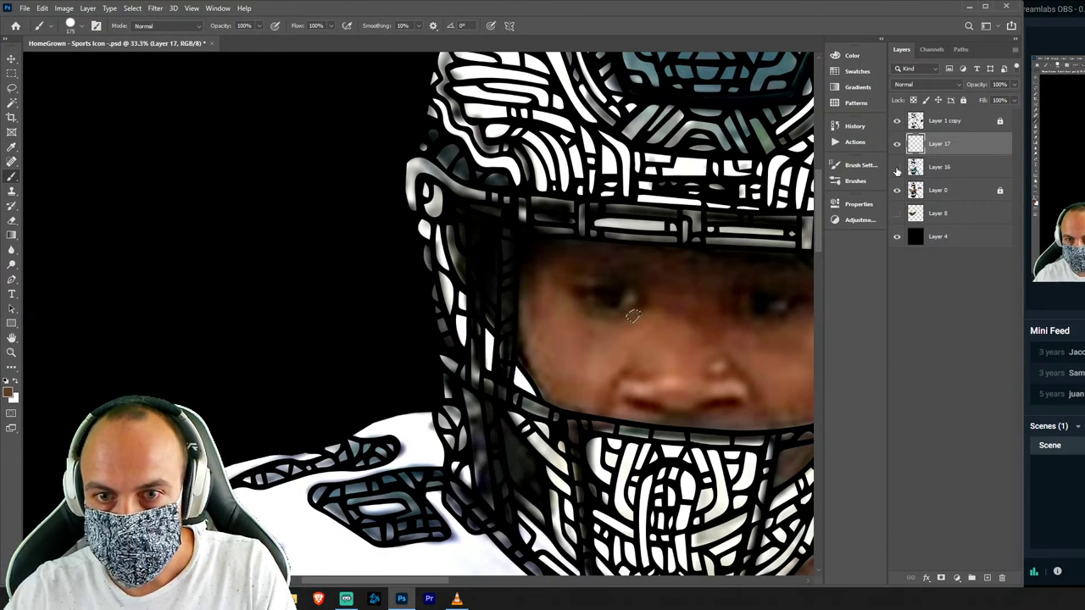
Combine Layer 16 into Layer 17 and toggle it to compare with the photo.
{"action": "left_click", "coordinate": [897, 167]}
{"action": "left_click", "coordinate": [897, 168]}
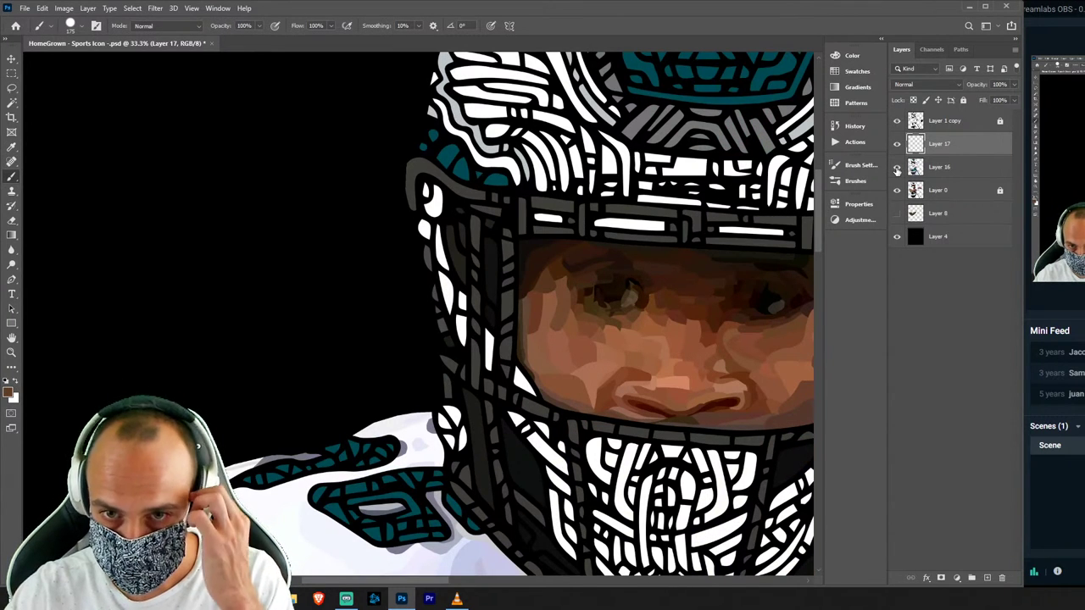
{"action": "left_click", "coordinate": [948, 176]}
{"action": "key", "text": "Delete"}
{"action": "left_click", "coordinate": [896, 145]}
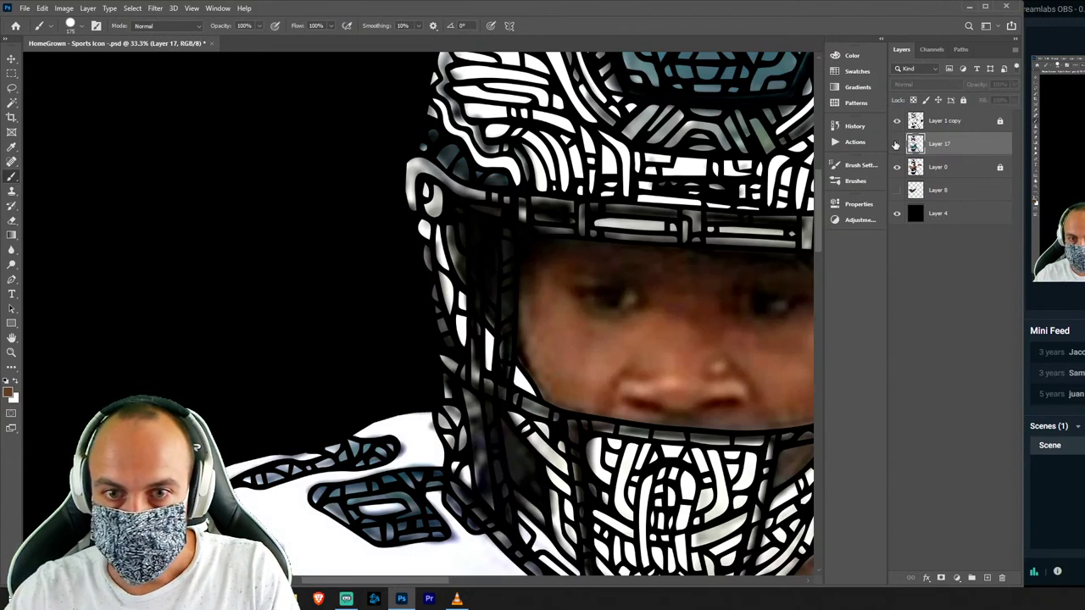
{"action": "left_click", "coordinate": [896, 145]}
{"action": "left_click", "coordinate": [896, 145]}
Zoom out to view the whole player, then zoom back in on the visor and eyes.
{"action": "key", "text": "ctrl+minus"}
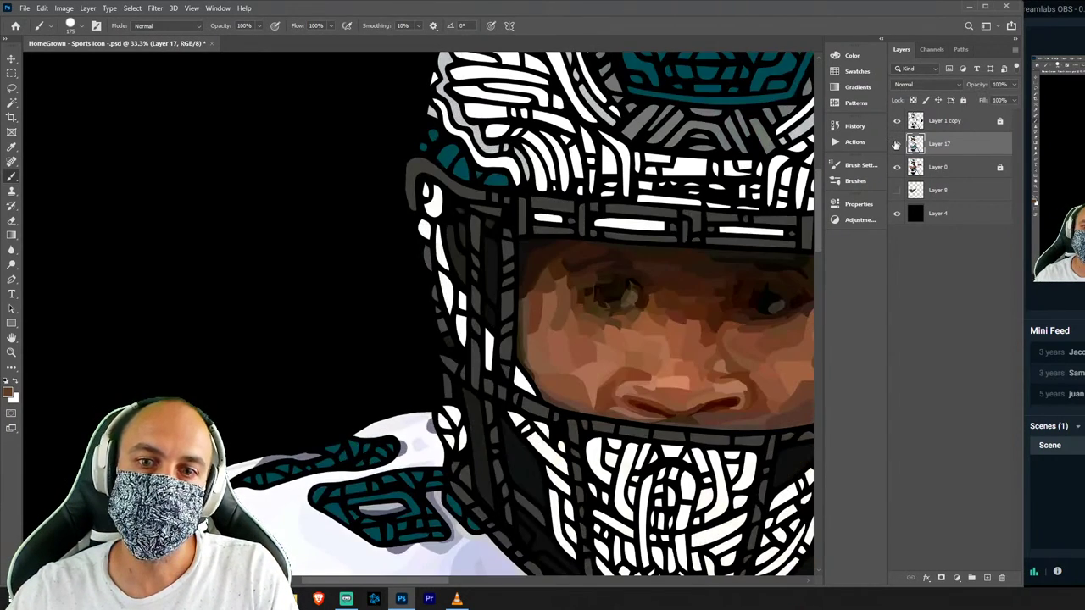
{"action": "key", "text": "ctrl+minus"}
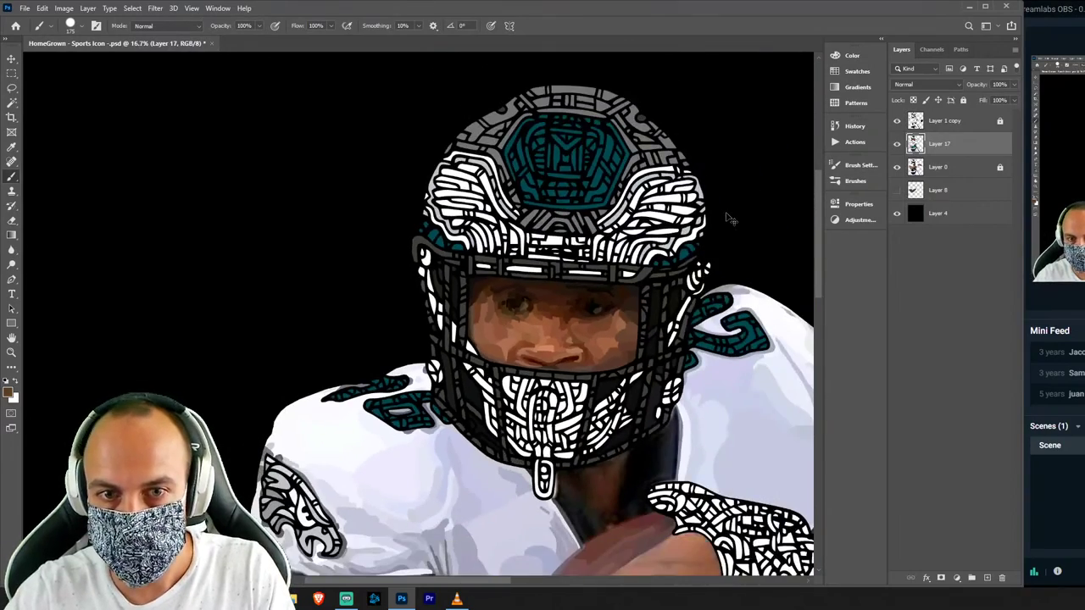
{"action": "key", "text": "ctrl+minus"}
{"action": "key", "text": "ctrl+minus"}
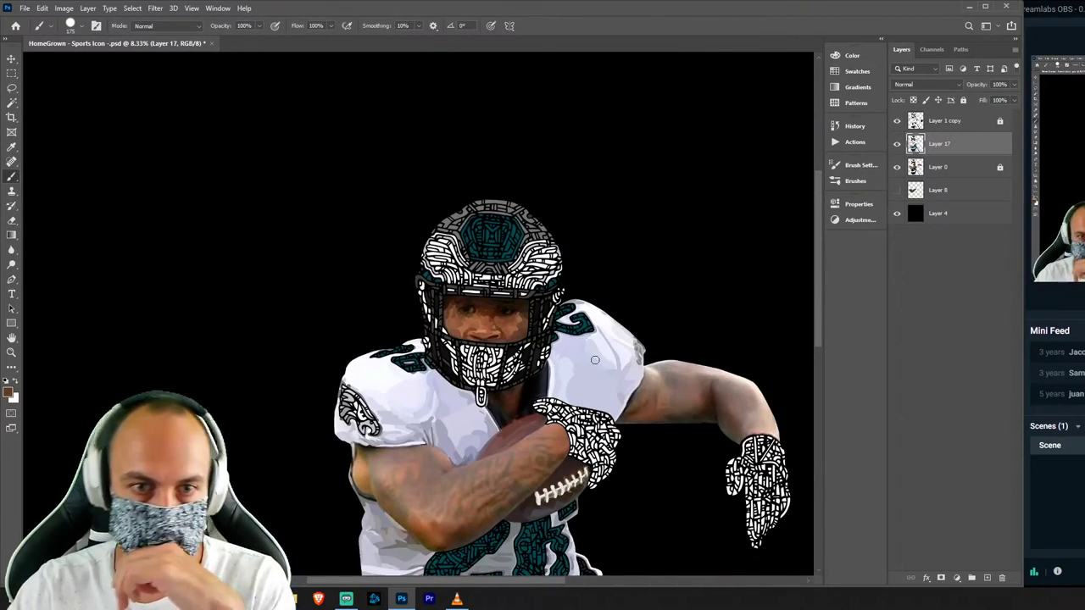
{"action": "scroll", "coordinate": [726, 213], "scroll_direction": "up", "scroll_amount": 1}
{"action": "scroll", "coordinate": [726, 213], "scroll_direction": "down", "scroll_amount": 2}
{"action": "scroll", "coordinate": [725, 213], "scroll_direction": "down", "scroll_amount": 2}
{"action": "scroll", "coordinate": [597, 339], "scroll_direction": "down", "scroll_amount": 1}
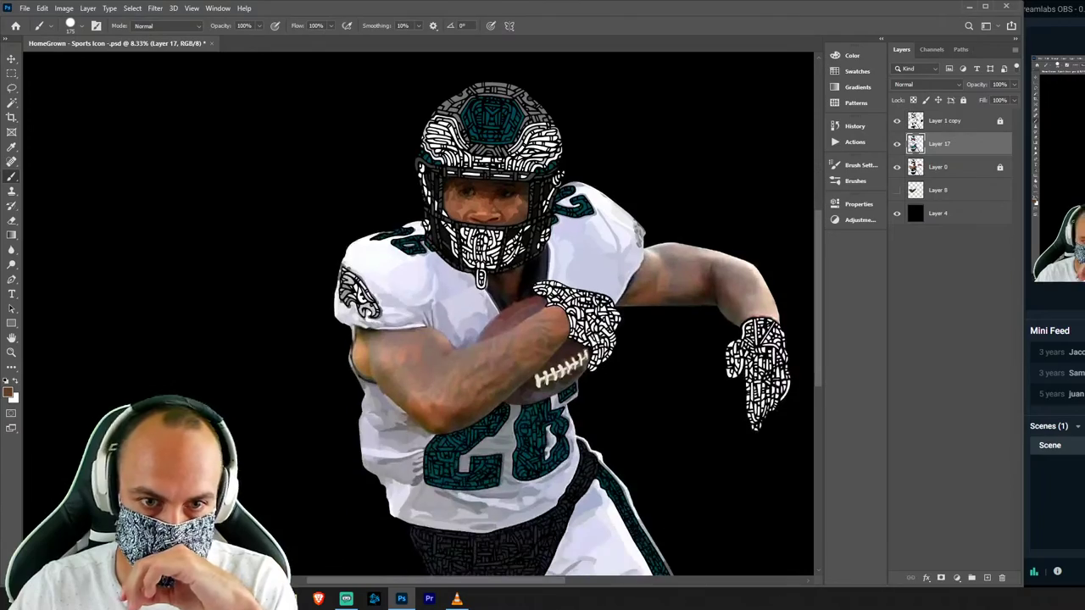
{"action": "scroll", "coordinate": [597, 339], "scroll_direction": "up", "scroll_amount": 2}
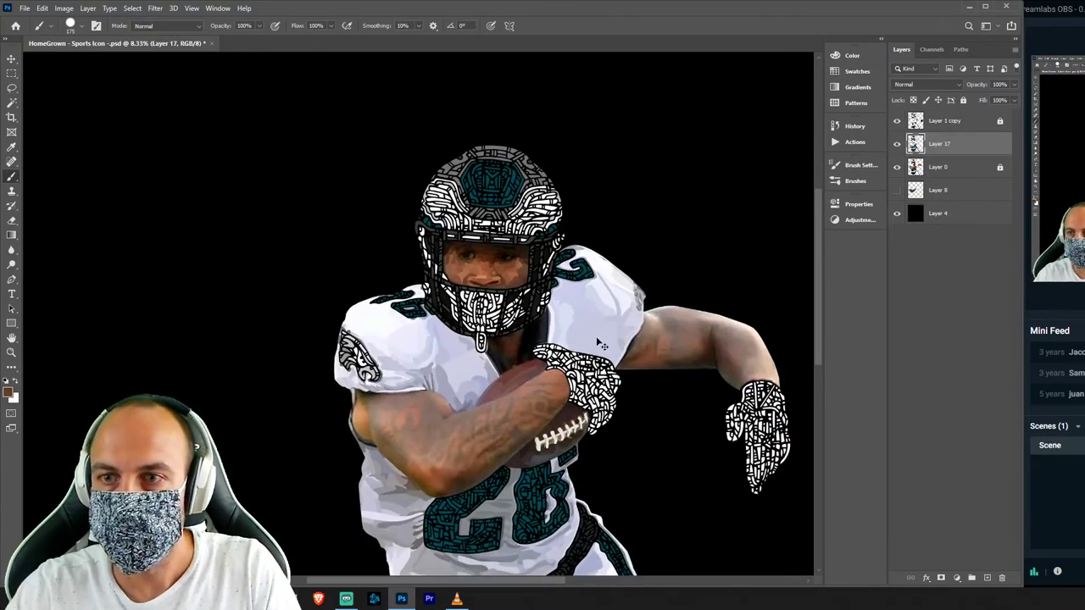
{"action": "key", "text": "ctrl+plus"}
{"action": "key", "text": "ctrl+plus"}
{"action": "key", "text": "ctrl+plus"}
{"action": "key", "text": "ctrl+plus"}
{"action": "mouse_move", "coordinate": [679, 169]}
{"action": "left_mouse_down"}
{"action": "mouse_move", "coordinate": [497, 448]}
{"action": "mouse_move", "coordinate": [524, 328]}
{"action": "left_mouse_up"}
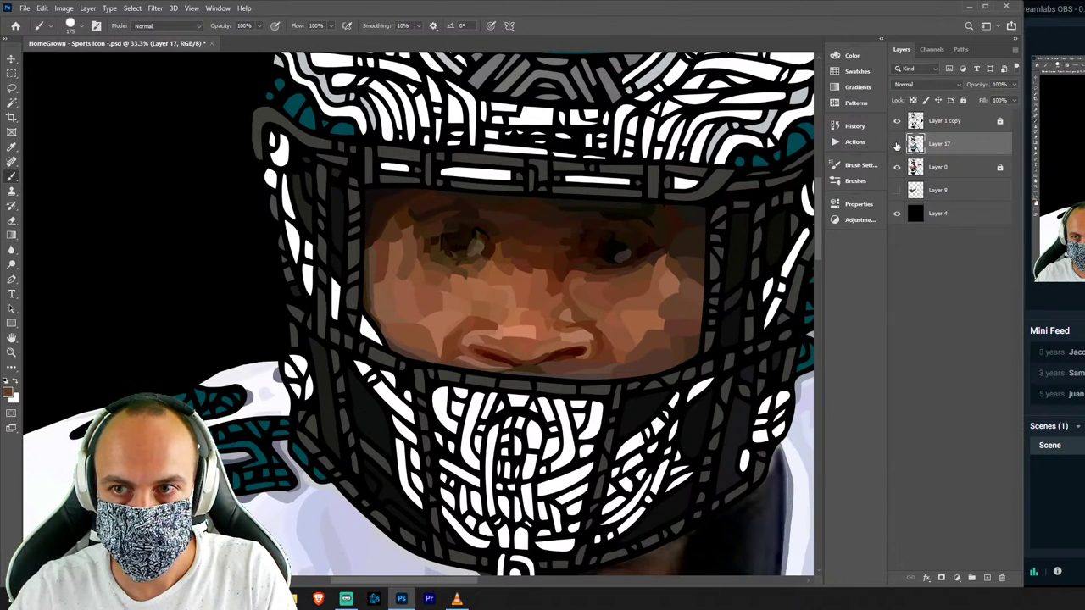
Flick Layer 17 on and off against the photo, ending with the painted face hidden.
{"action": "left_click", "coordinate": [897, 143]}
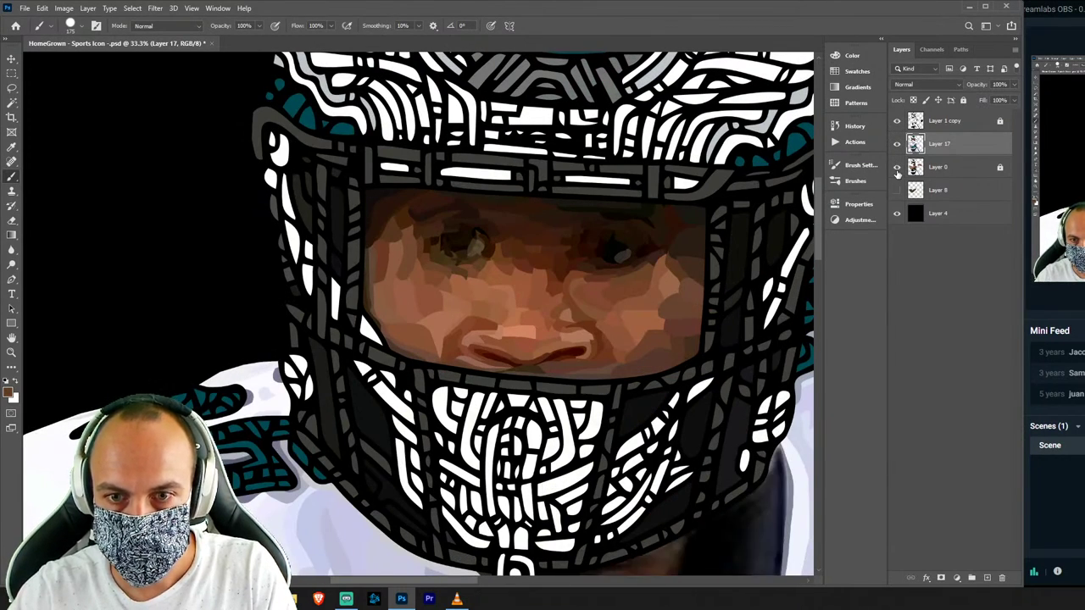
{"action": "left_click", "coordinate": [898, 144]}
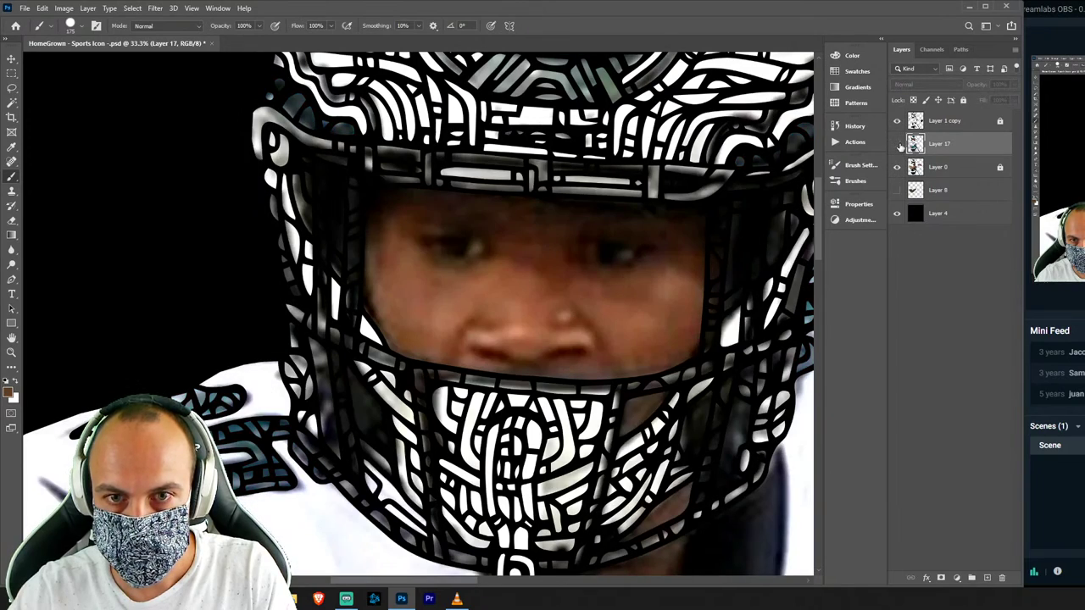
{"action": "left_click", "coordinate": [897, 144]}
{"action": "left_click", "coordinate": [897, 144]}
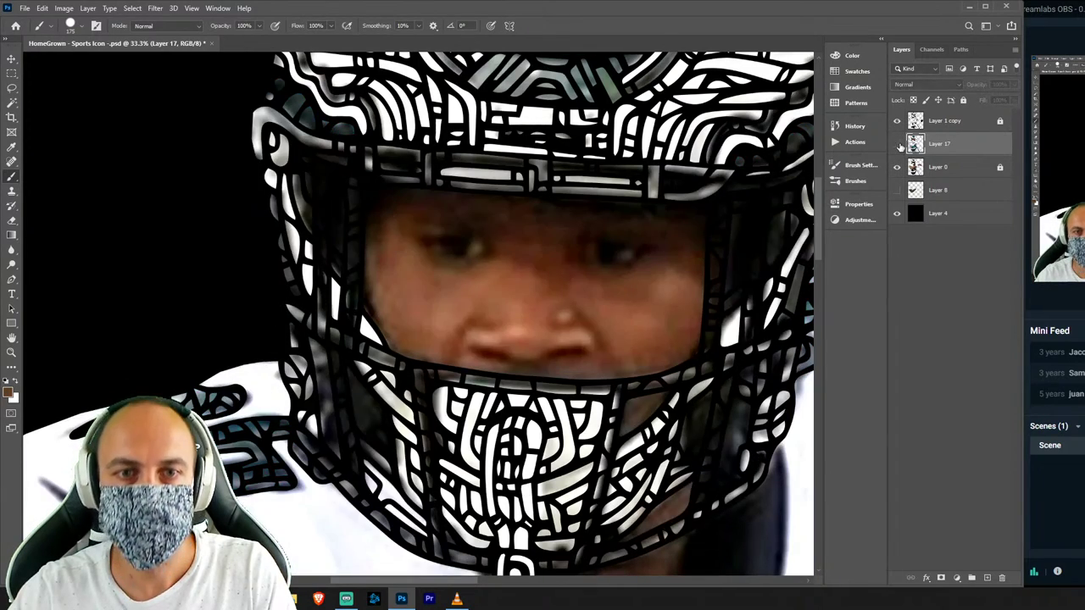
{"action": "left_click", "coordinate": [897, 145]}
{"action": "left_click", "coordinate": [897, 144]}
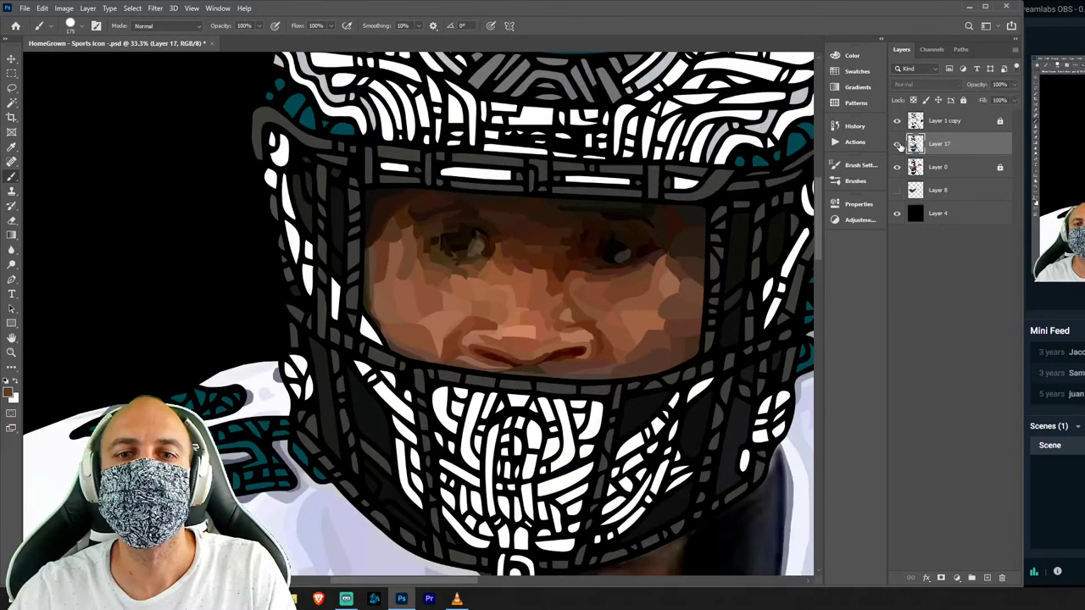
{"action": "left_click", "coordinate": [896, 144]}
{"action": "left_click", "coordinate": [897, 144]}
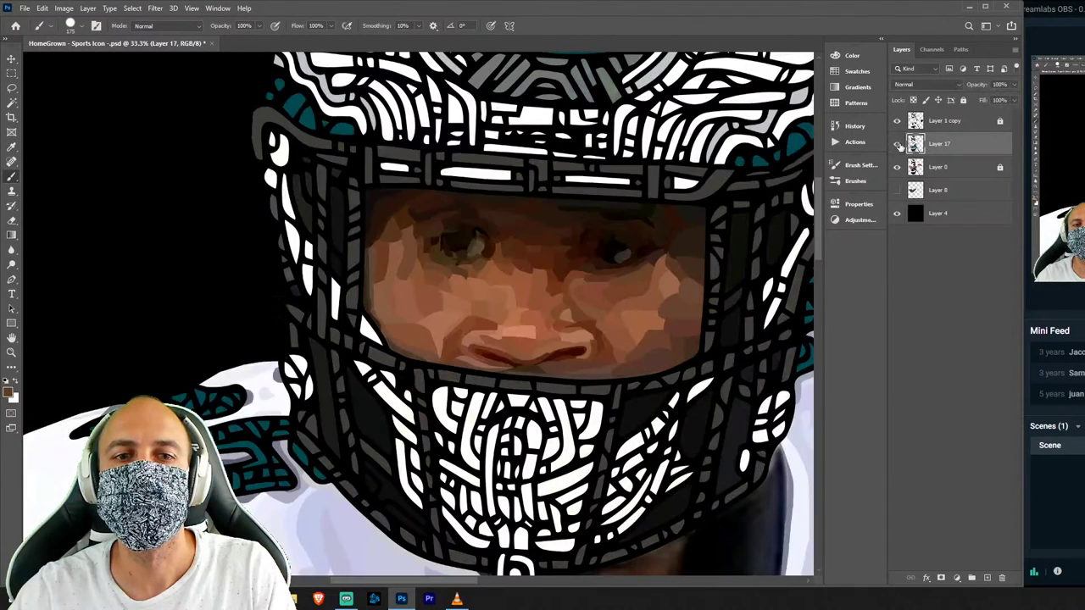
{"action": "left_click", "coordinate": [898, 144]}
{"action": "left_click", "coordinate": [898, 144]}
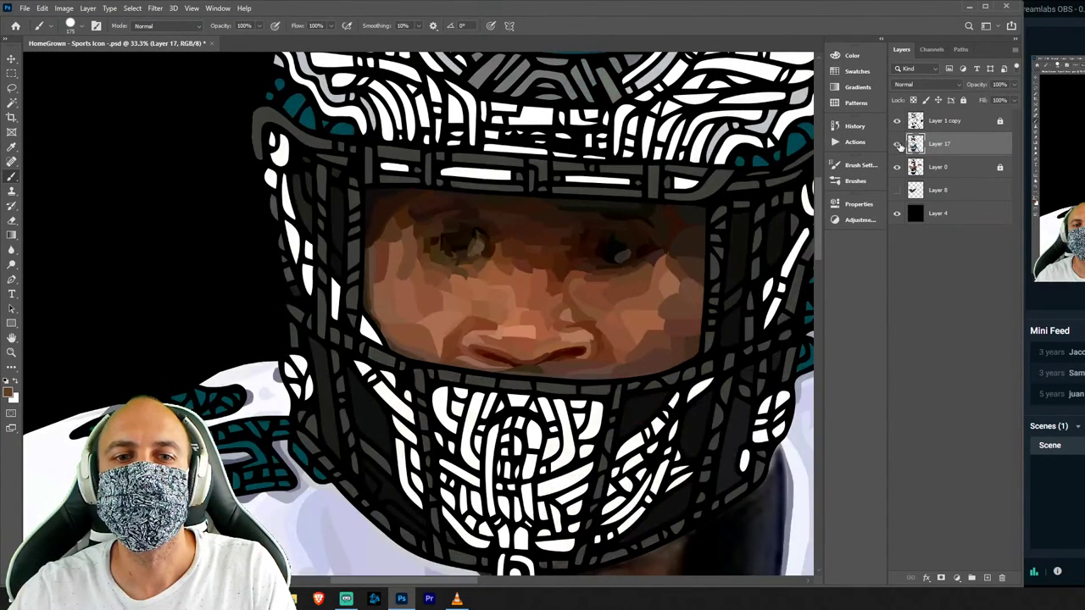
{"action": "left_click", "coordinate": [898, 144]}
Create a new empty Layer 18 above Layer 17.
{"action": "key", "text": "l"}
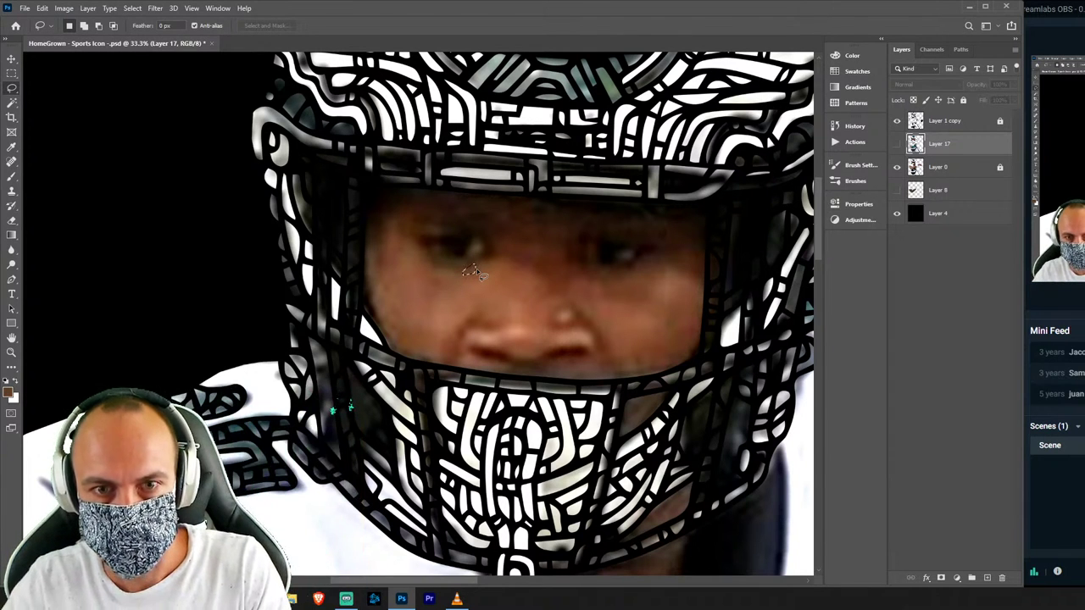
{"action": "key", "text": "b"}
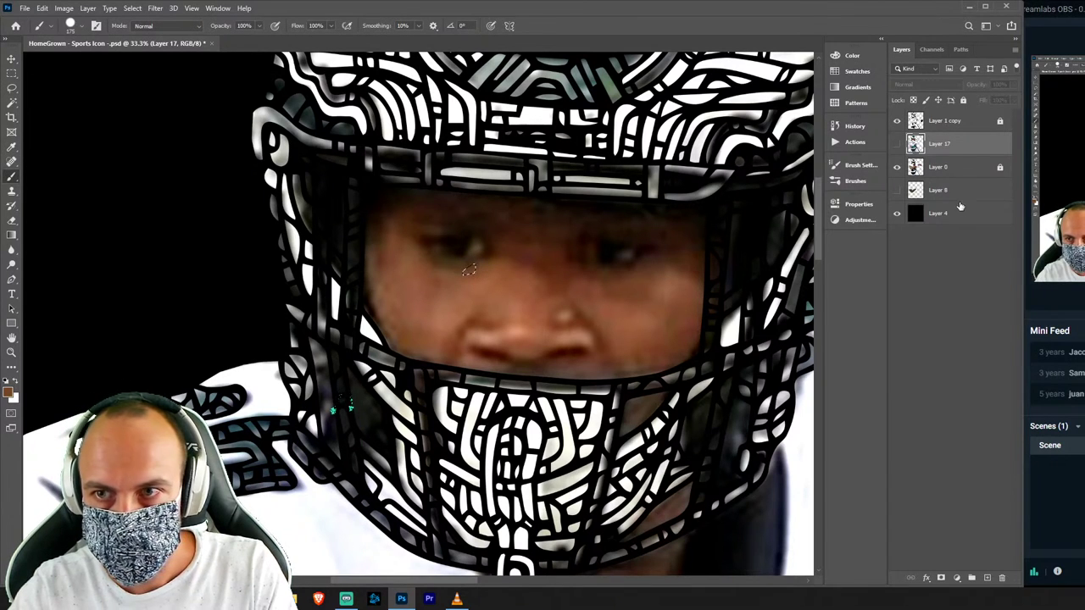
{"action": "left_click", "coordinate": [950, 169]}
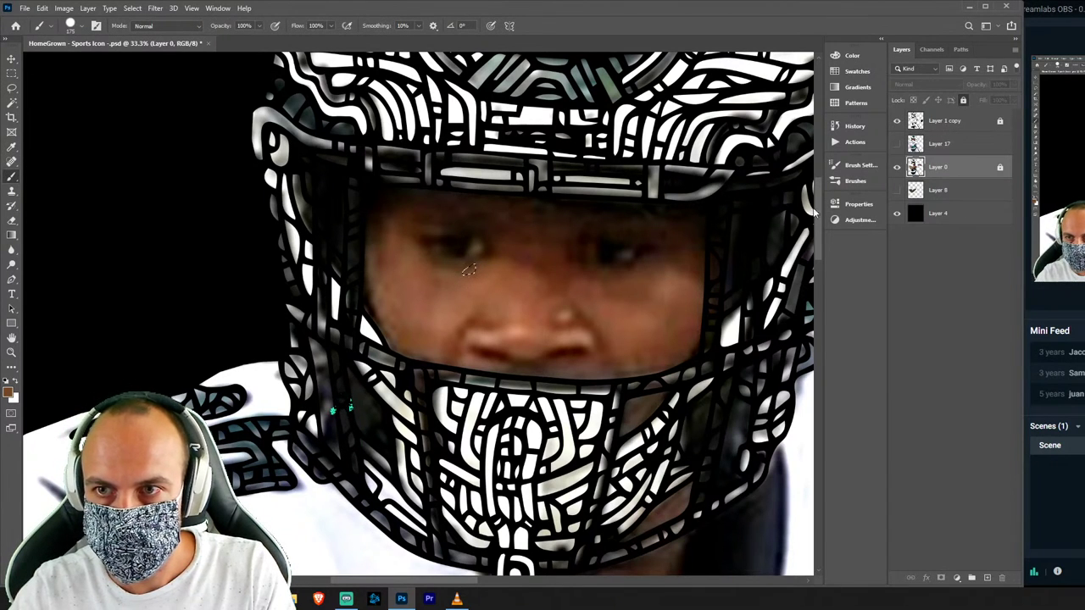
{"action": "left_click", "coordinate": [937, 142]}
{"action": "key", "text": "ctrl+shift+n"}
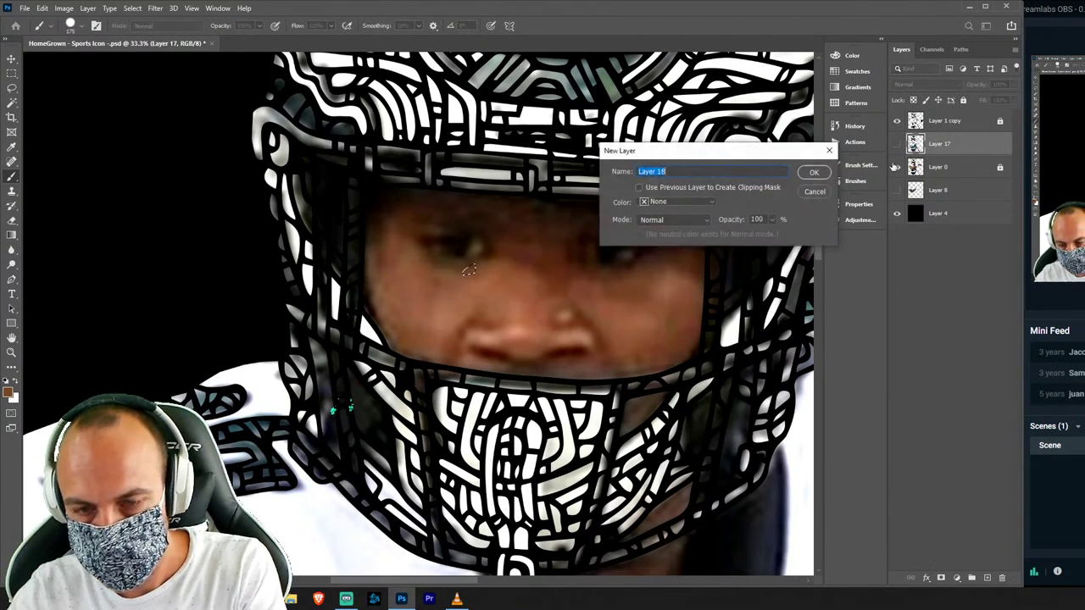
{"action": "key", "text": "Return"}
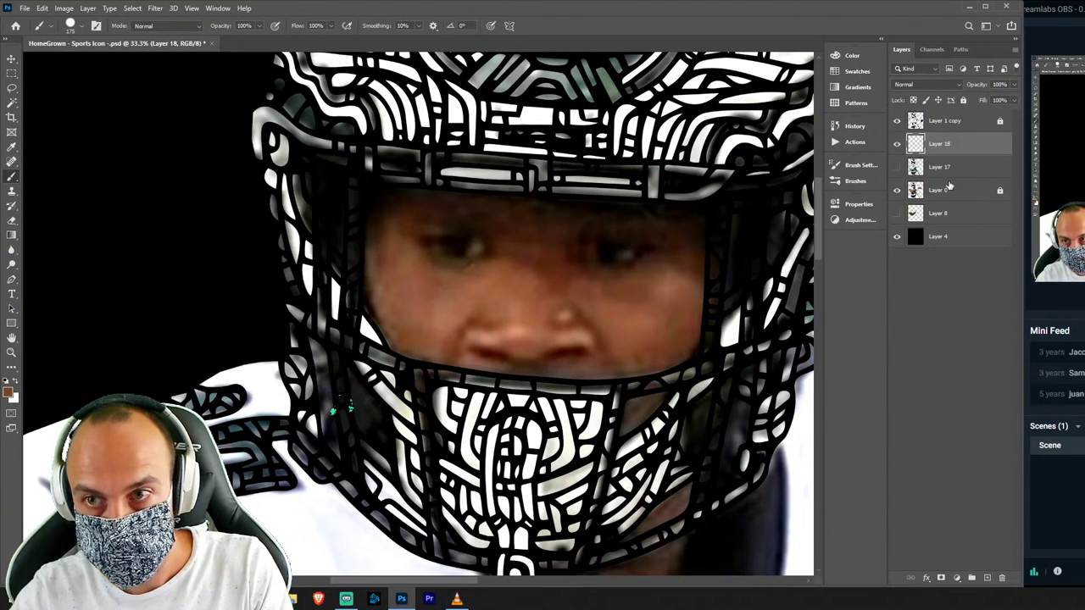
Merge Layer 17's painted face into Layer 18.
{"action": "left_click", "coordinate": [897, 167]}
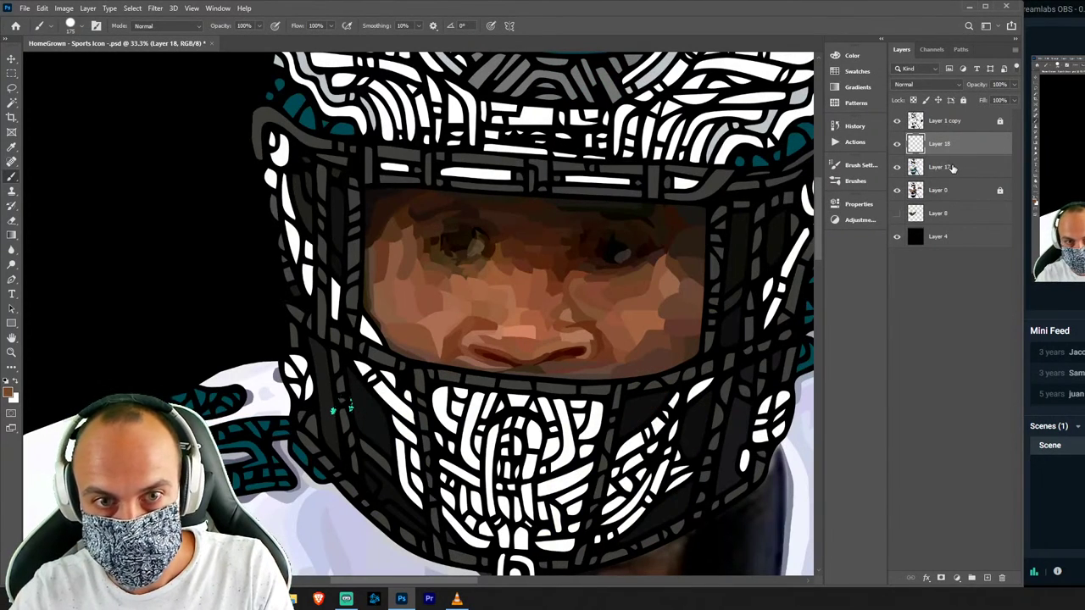
{"action": "left_click", "coordinate": [964, 170]}
{"action": "left_click", "coordinate": [975, 145], "text": "shift"}
{"action": "key", "text": "ctrl+e"}
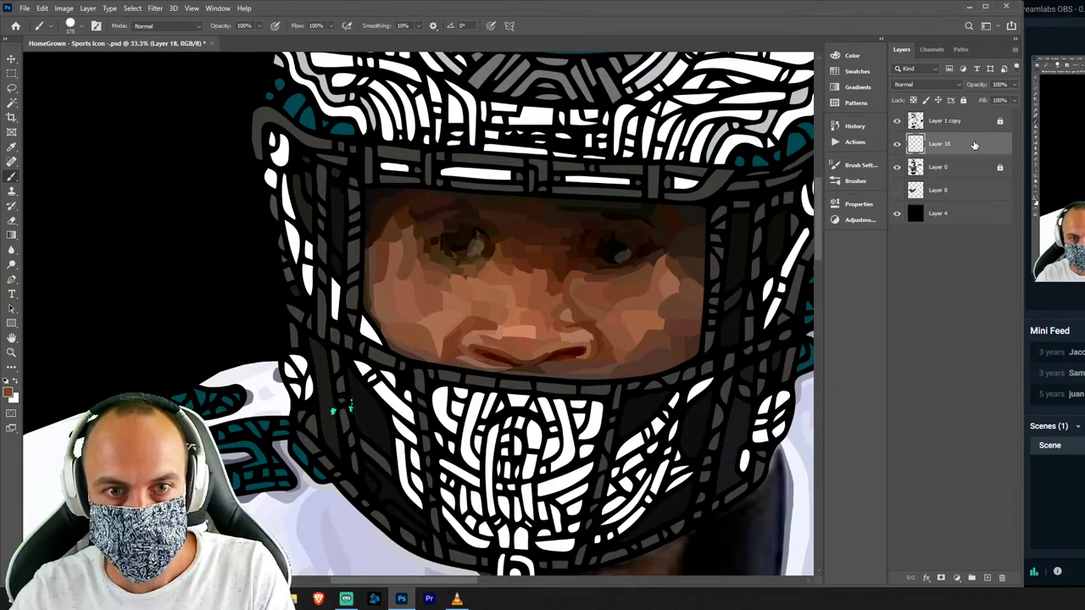
Toggle the painted face's visibility to compare it against the photo.
{"action": "left_click", "coordinate": [897, 144]}
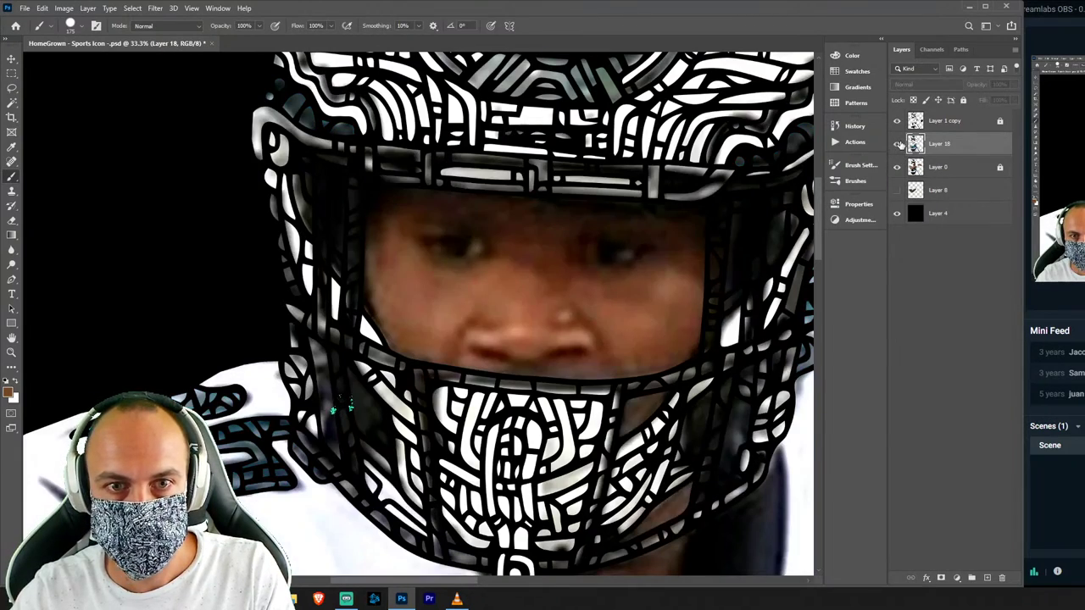
{"action": "left_click", "coordinate": [897, 144]}
{"action": "left_click", "coordinate": [897, 144]}
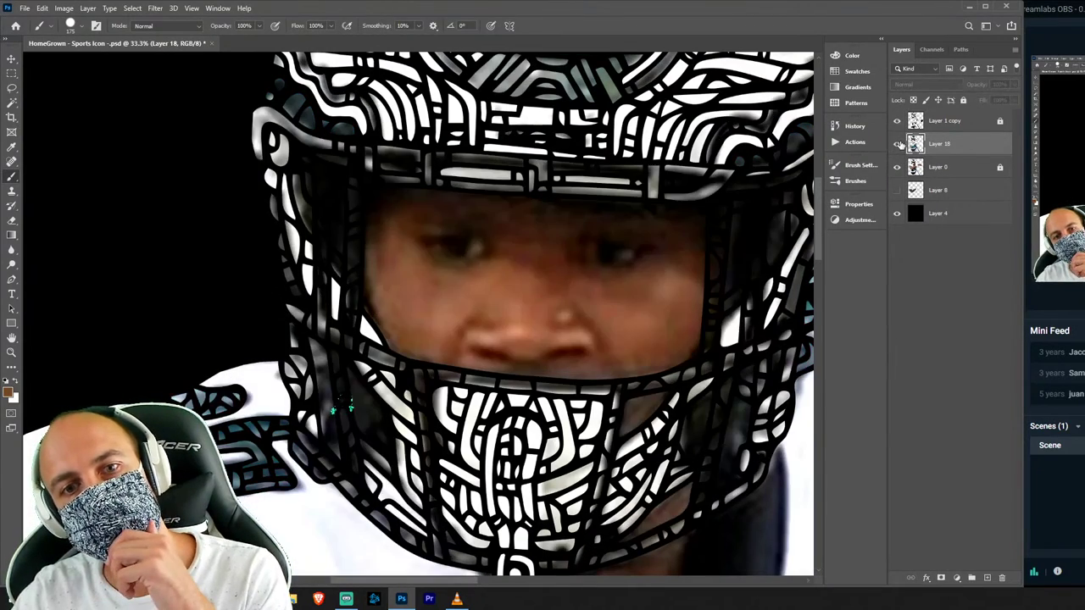
{"action": "left_click", "coordinate": [899, 144]}
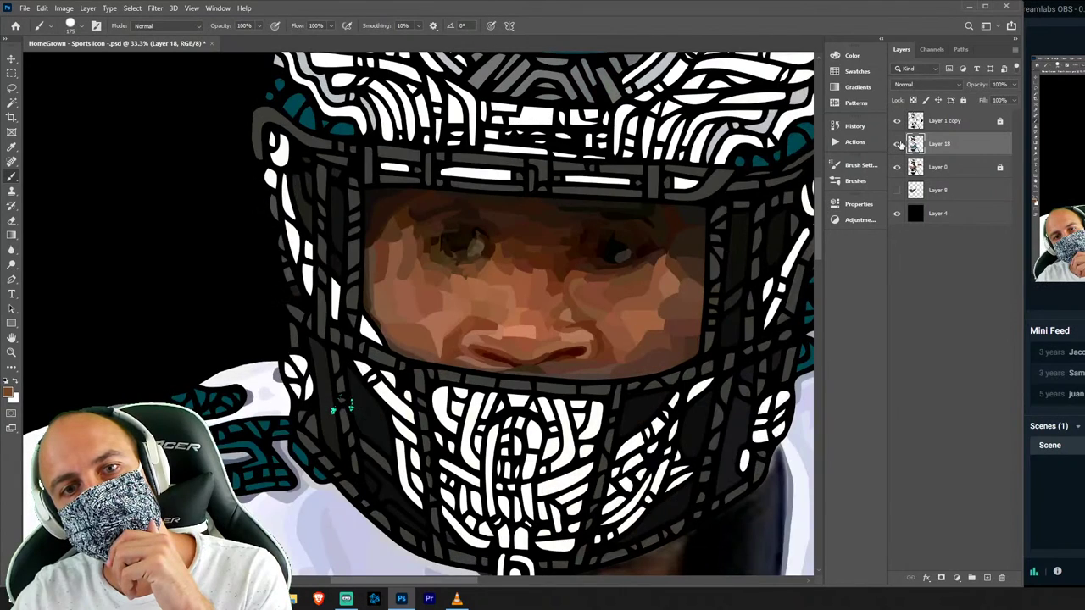
{"action": "left_click", "coordinate": [899, 144]}
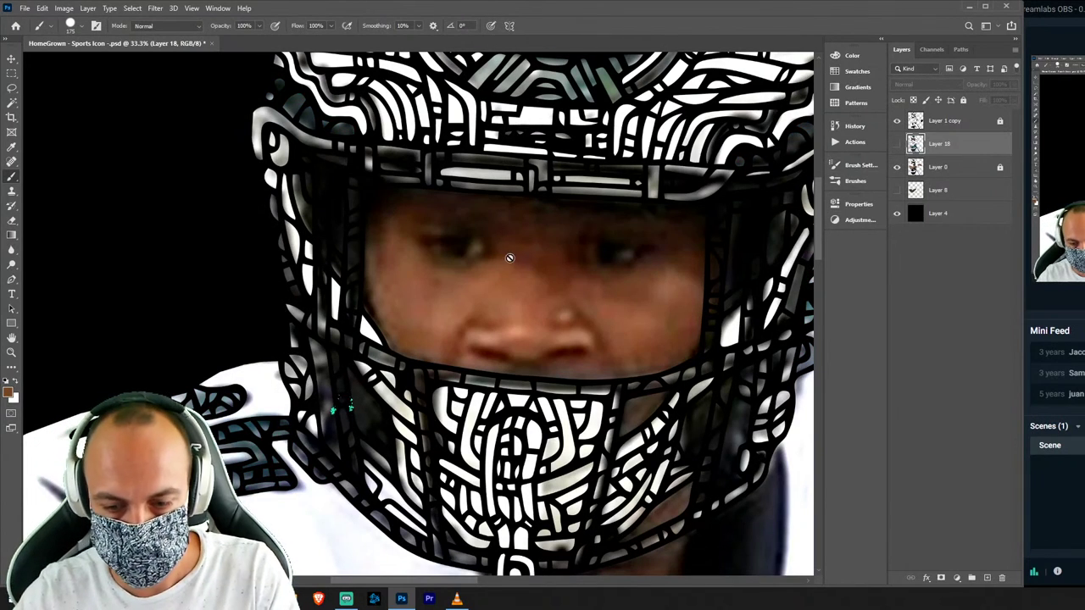
Sample a dark brown from the face and make Layer 0 active.
{"action": "key", "text": "l"}
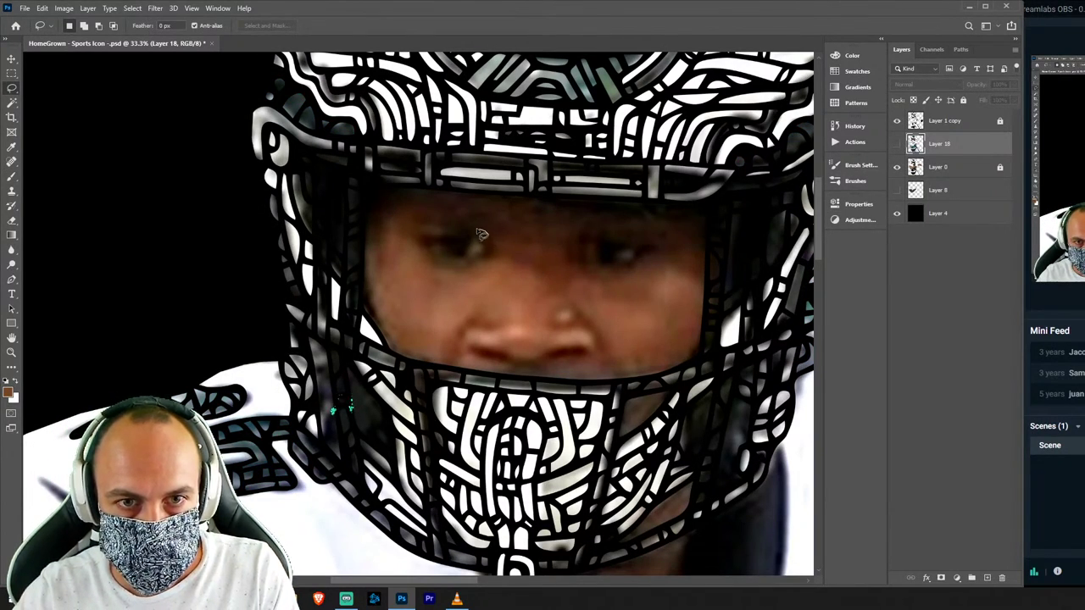
{"action": "key", "text": "i"}
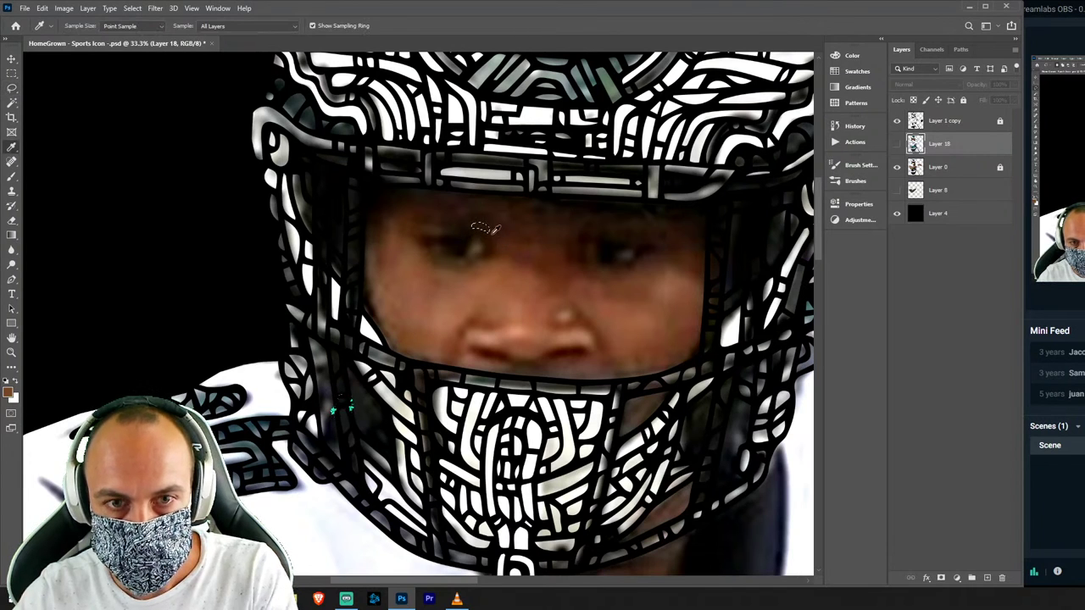
{"action": "left_click", "coordinate": [474, 228]}
{"action": "key", "text": "b"}
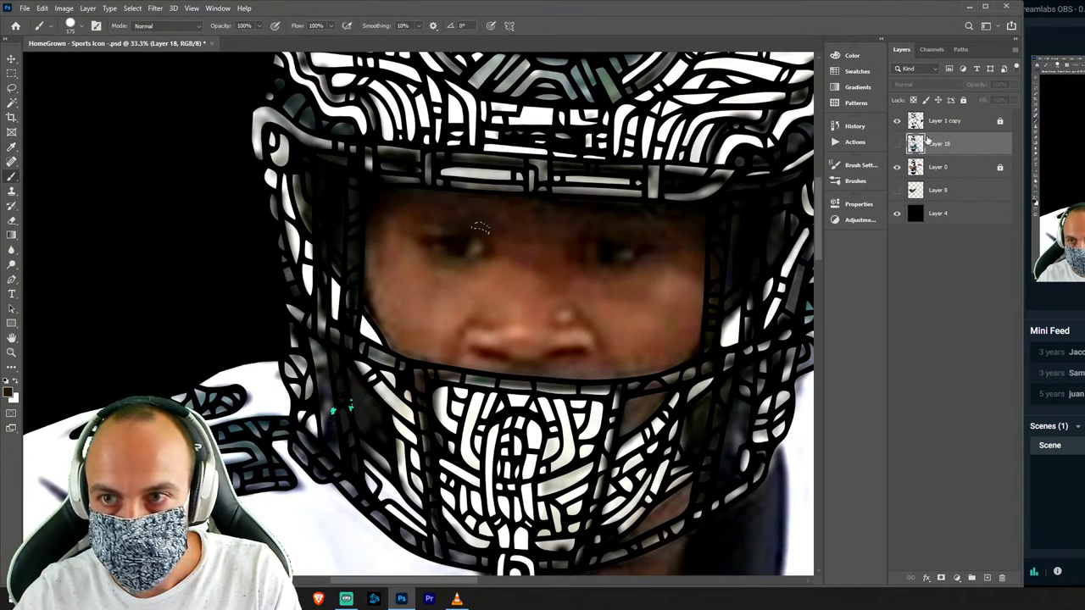
{"action": "left_click", "coordinate": [949, 168]}
Add Layer 19 above Layer 0 and move Layer 18 directly beneath it.
{"action": "key", "text": "ctrl+shift+n"}
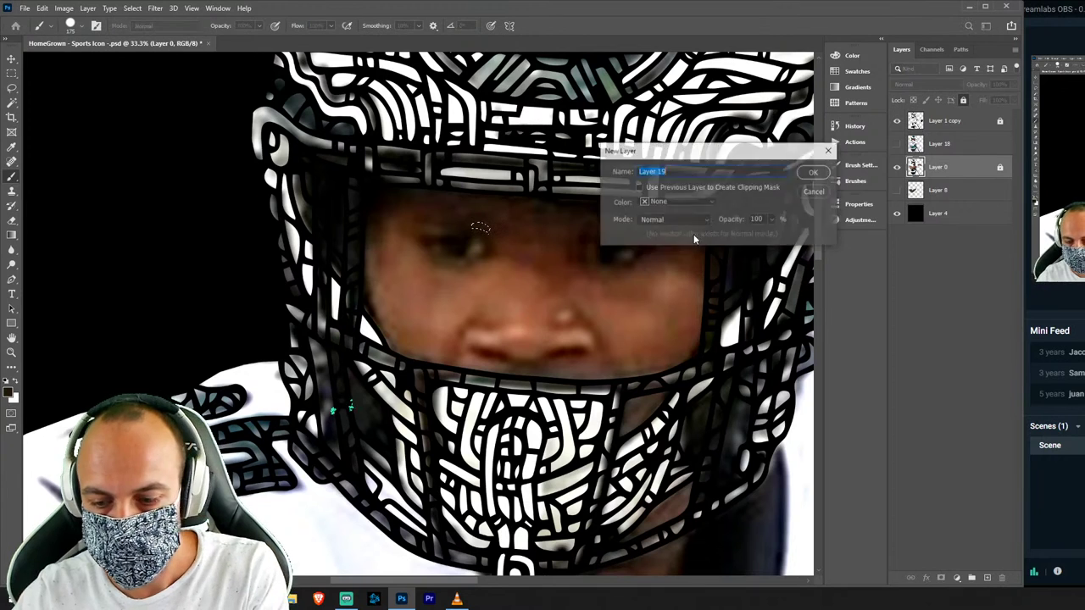
{"action": "key", "text": "Return"}
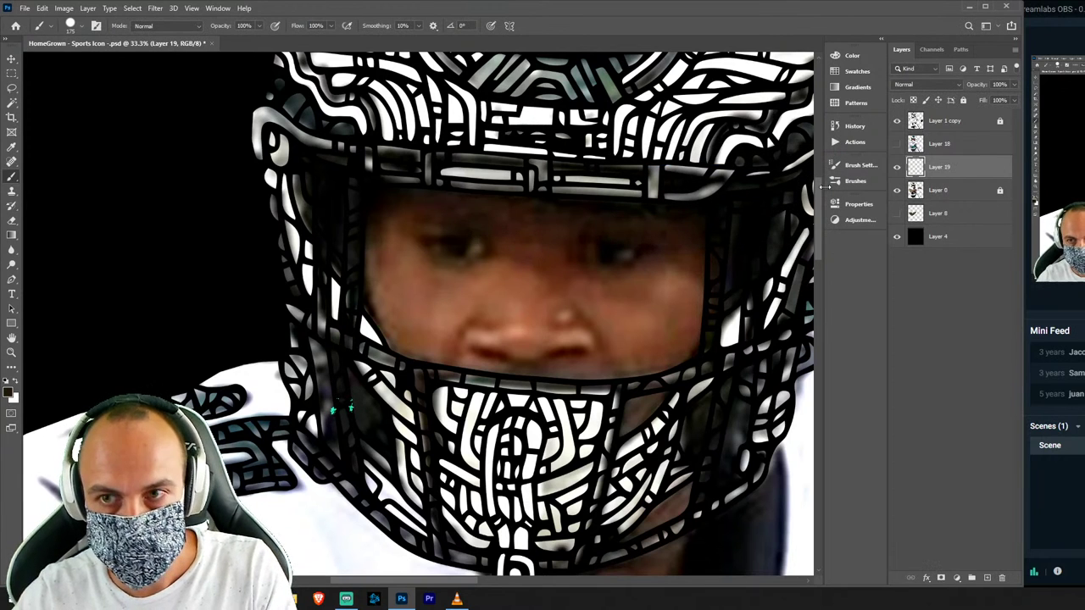
{"action": "left_click_drag", "start_coordinate": [971, 144], "coordinate": [966, 168]}
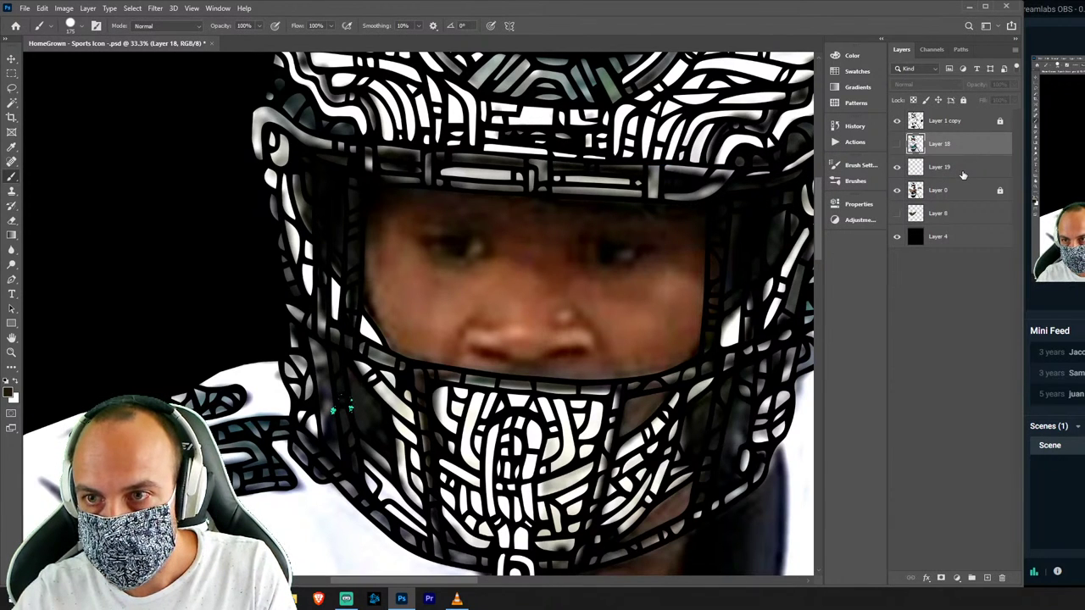
{"action": "left_click_drag", "start_coordinate": [963, 175], "coordinate": [962, 175]}
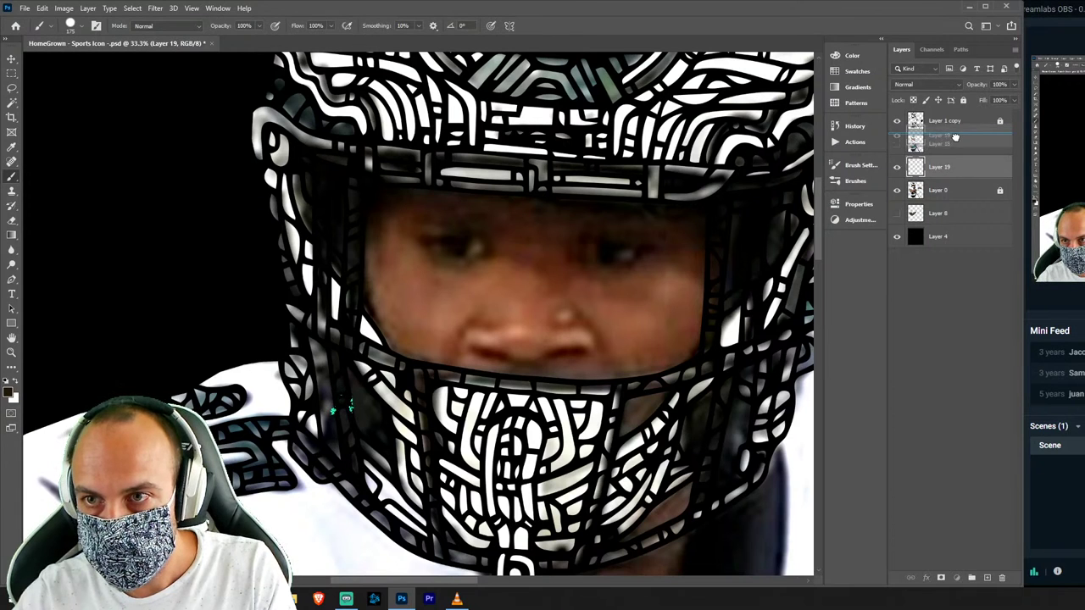
Merge Layer 18 into Layer 19 and save the document.
{"action": "left_click", "coordinate": [958, 142]}
{"action": "left_click", "coordinate": [896, 167]}
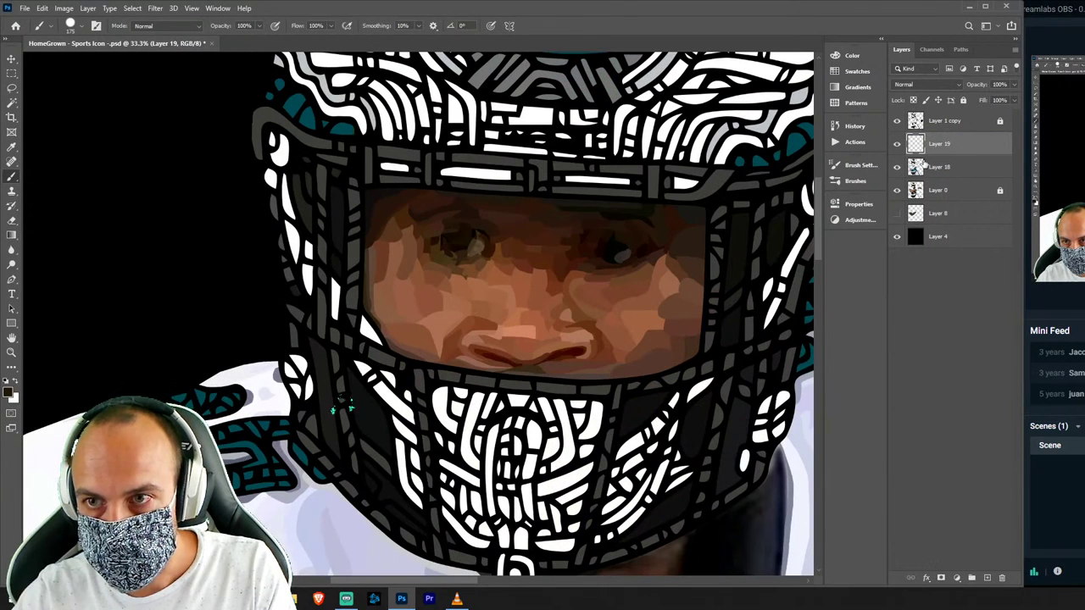
{"action": "left_click", "coordinate": [897, 145]}
{"action": "left_click", "coordinate": [957, 167], "text": "shift"}
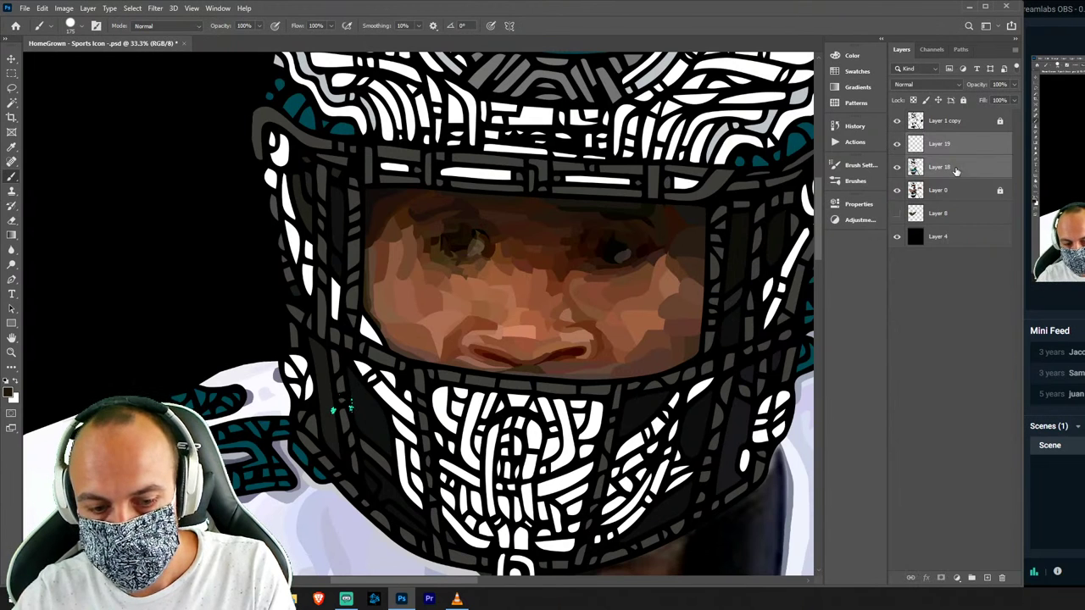
{"action": "key", "text": "ctrl+e"}
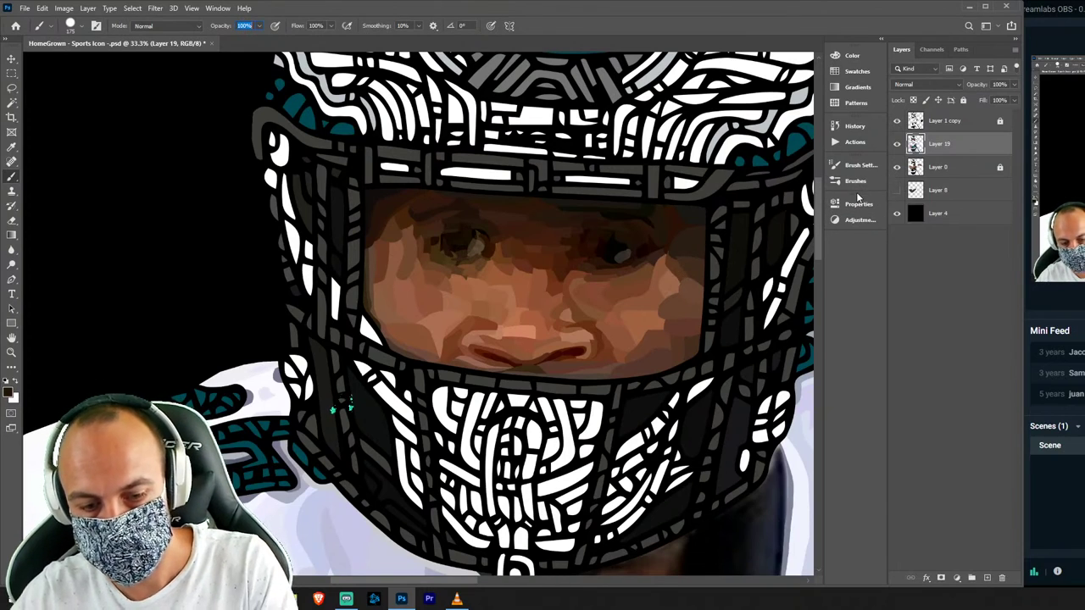
{"action": "key", "text": "ctrl+s"}
Zoom in and centre the view on the visor's painted eyes.
{"action": "left_click_drag", "start_coordinate": [525, 320], "coordinate": [489, 347]}
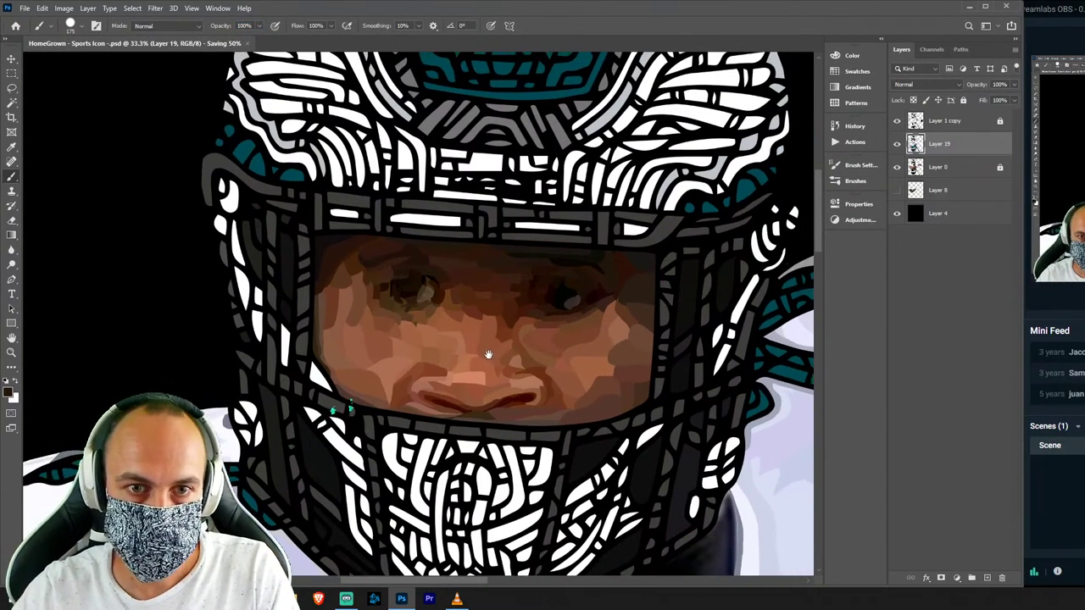
{"action": "scroll", "coordinate": [489, 348], "scroll_direction": "up", "scroll_amount": 1}
{"action": "scroll", "coordinate": [488, 347], "scroll_direction": "up", "scroll_amount": 1}
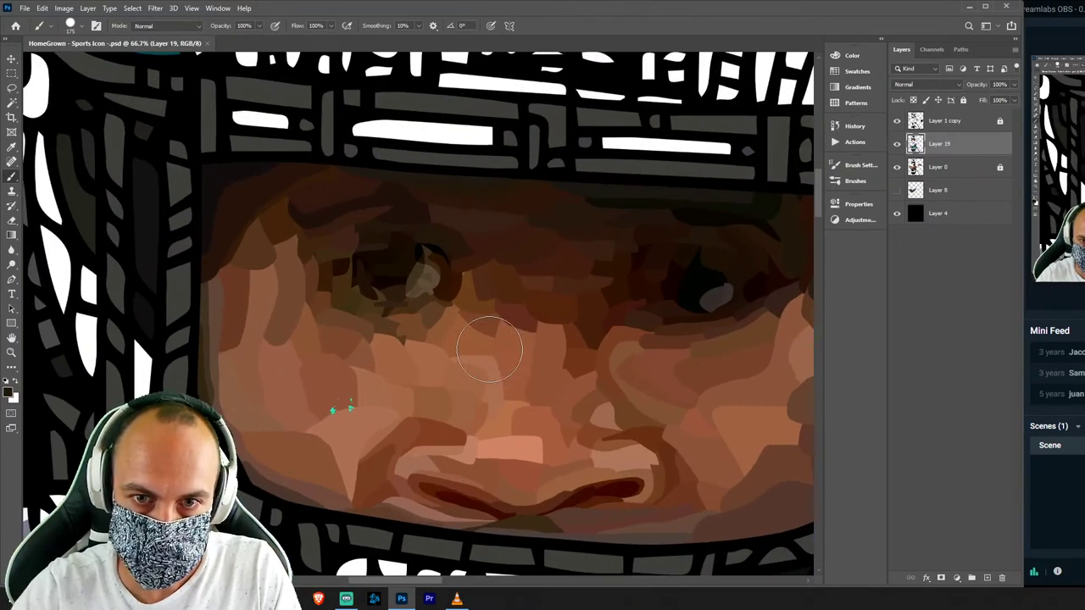
{"action": "left_click_drag", "start_coordinate": [755, 243], "coordinate": [512, 223]}
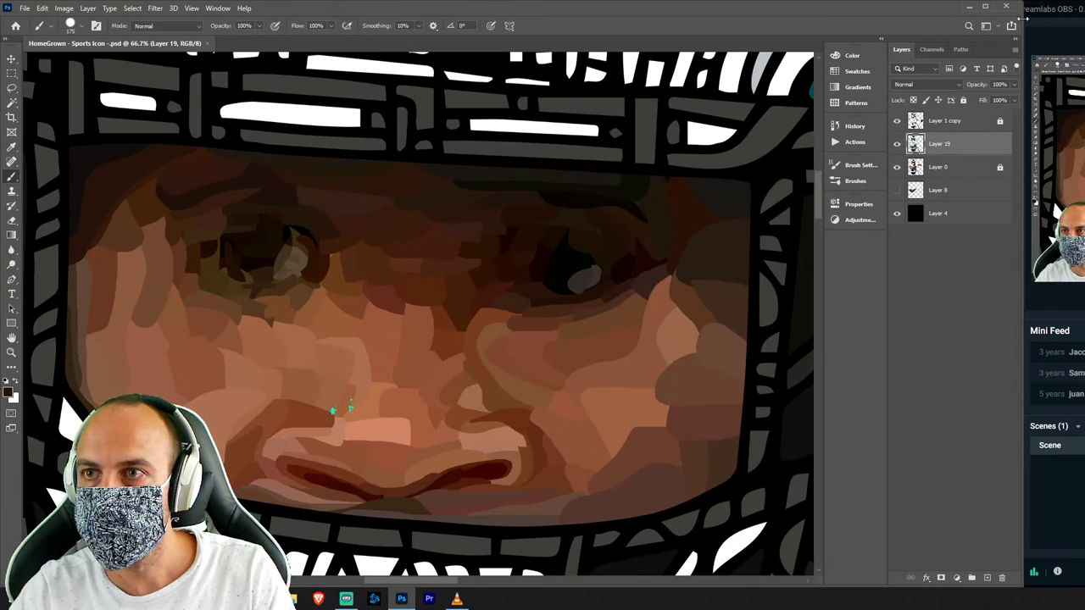
{"action": "left_click_drag", "start_coordinate": [1024, 17], "coordinate": [1075, 11]}
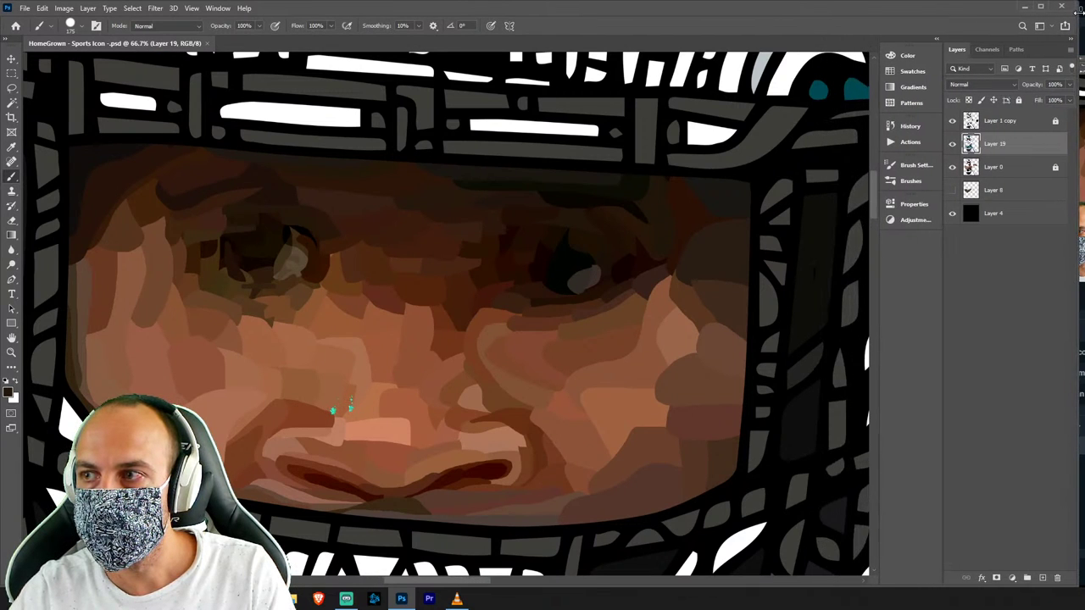
{"action": "left_click", "coordinate": [1081, 25]}
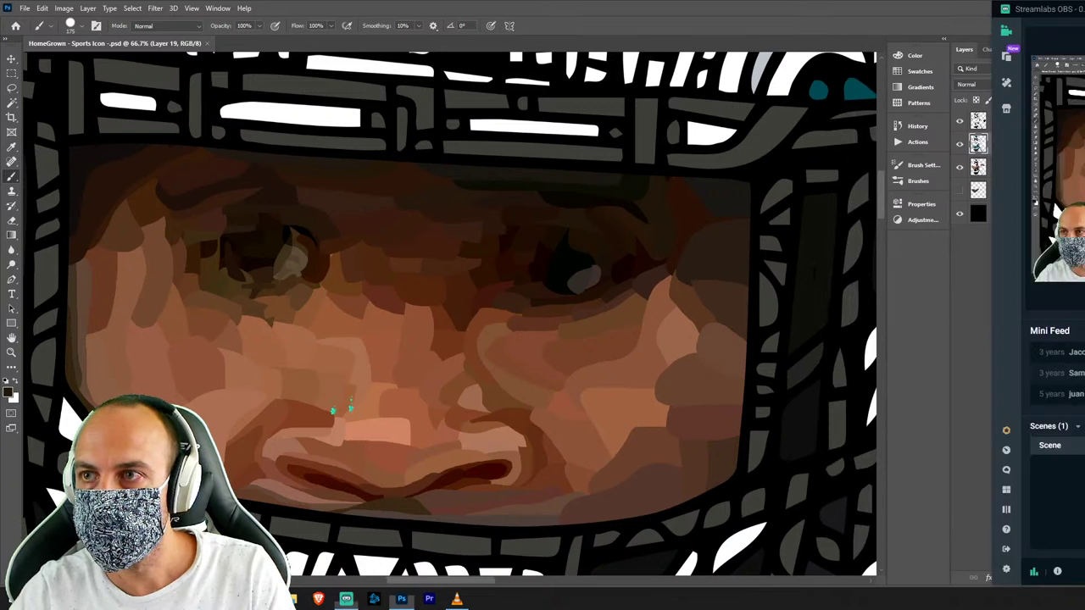
{"action": "left_click", "coordinate": [350, 408]}
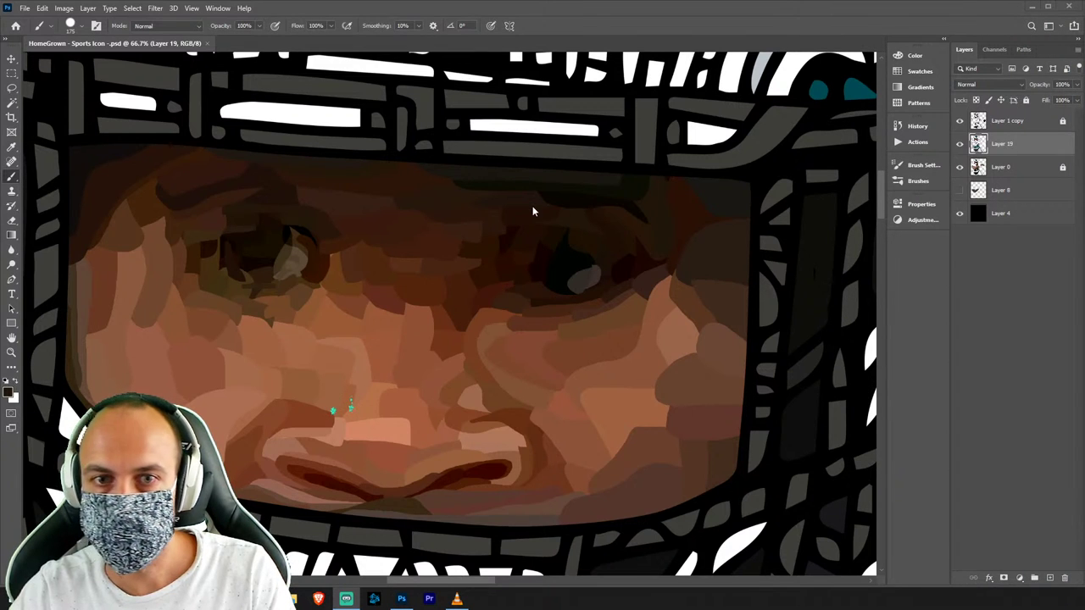